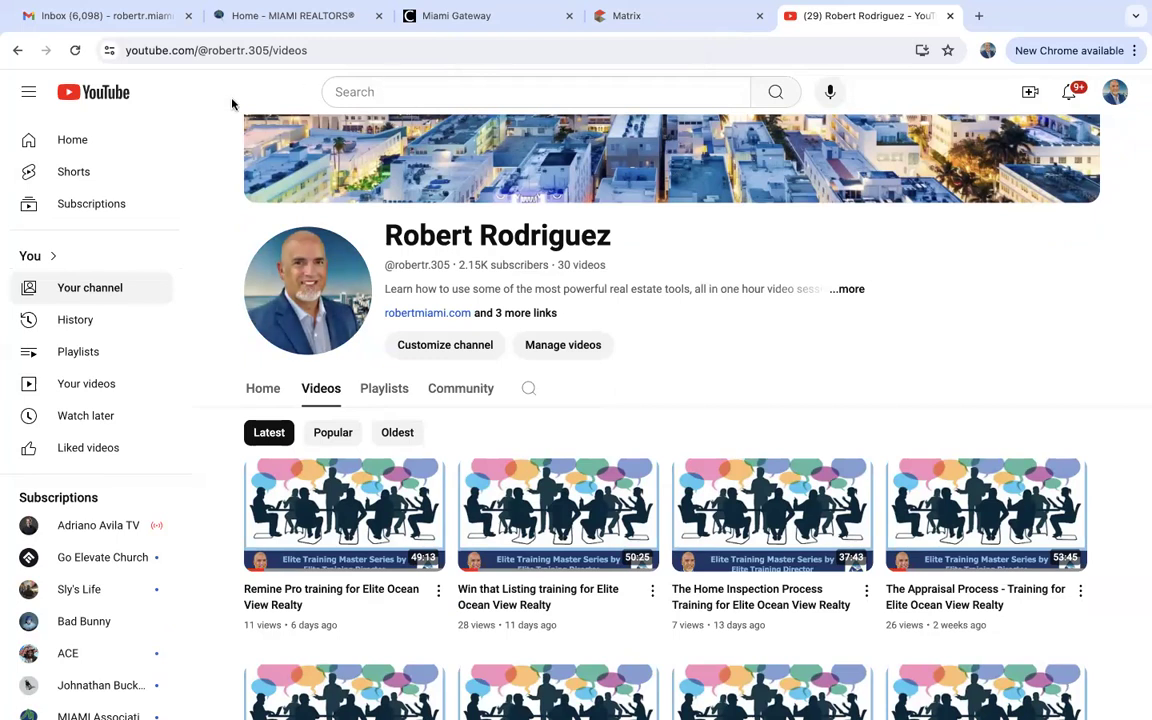
# Select and dismiss the channel page's web address, then scroll through the page.
pyautogui.click(283, 50)
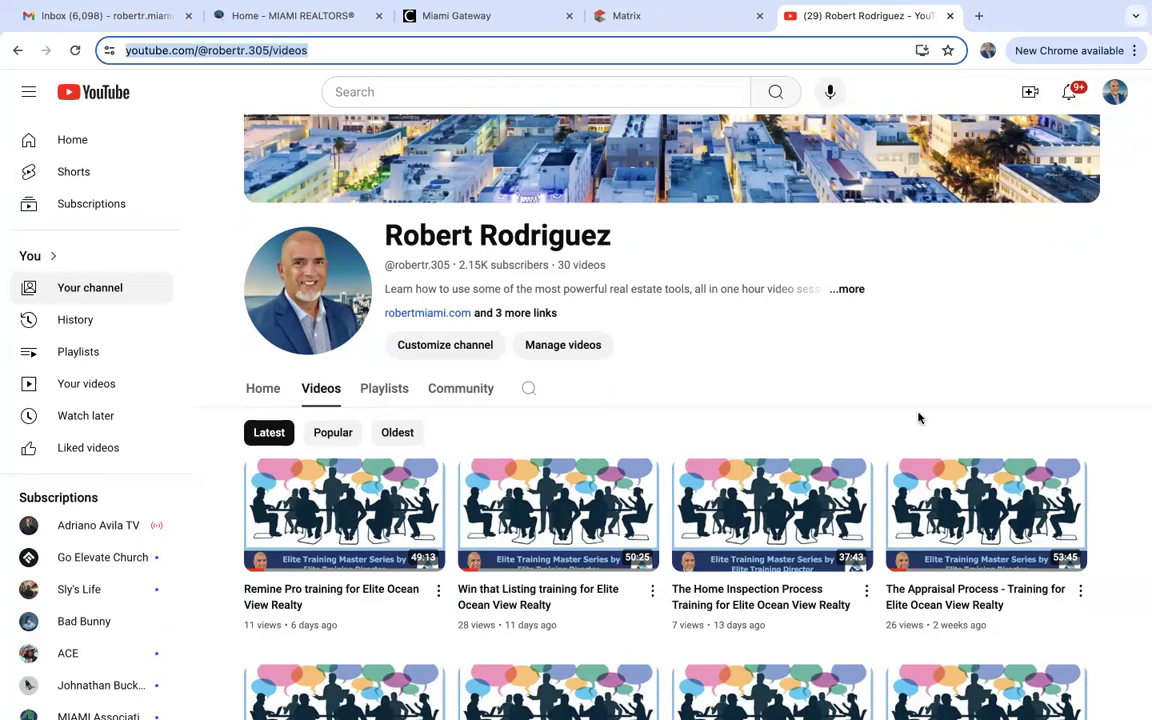
pyautogui.click(1025, 263)
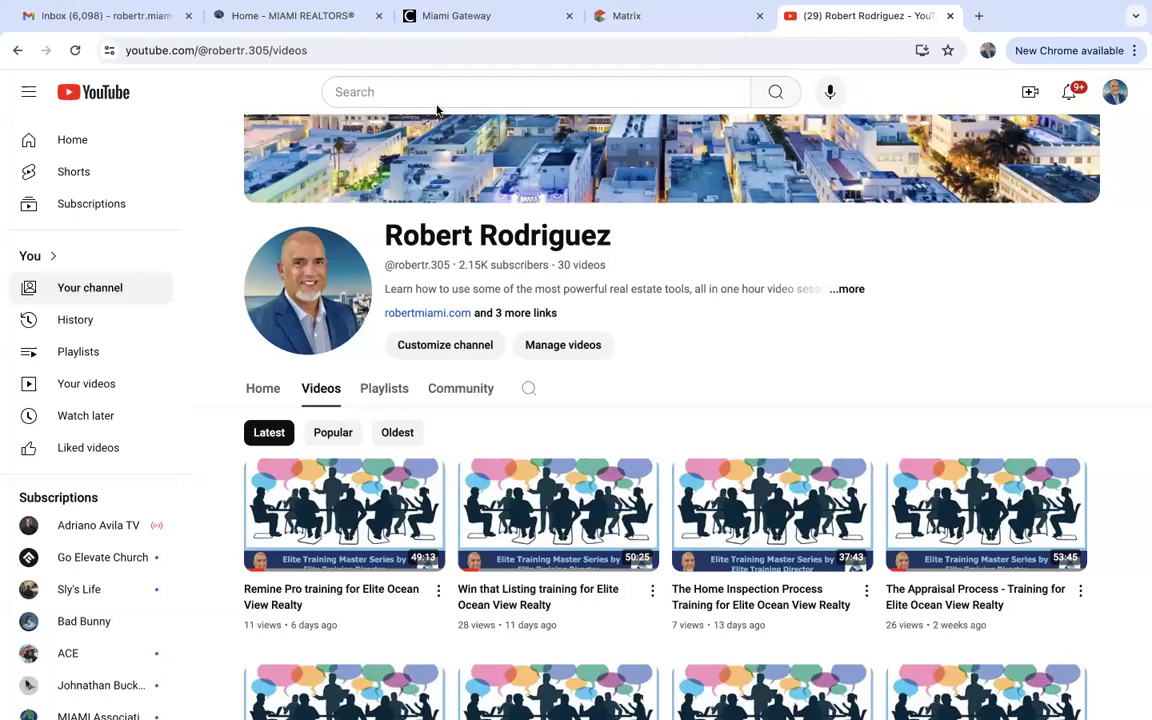
pyautogui.scroll(-5, 846, 414)
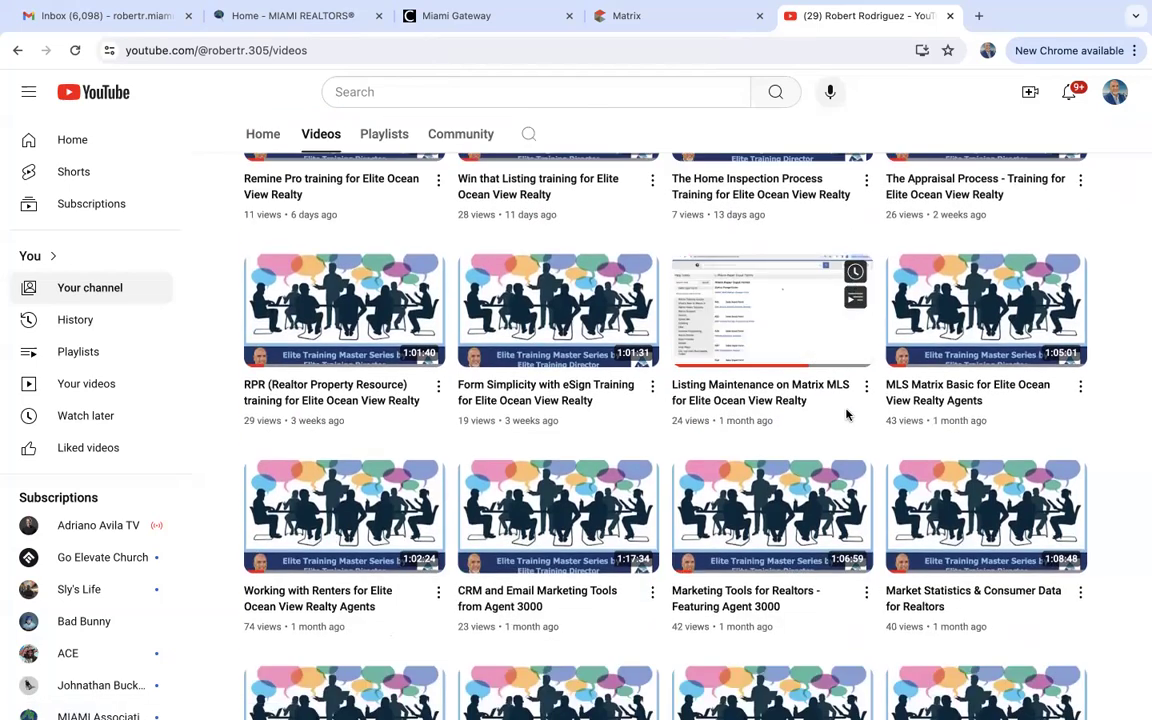
pyautogui.scroll(-2, 846, 414)
pyautogui.scroll(1, 846, 414)
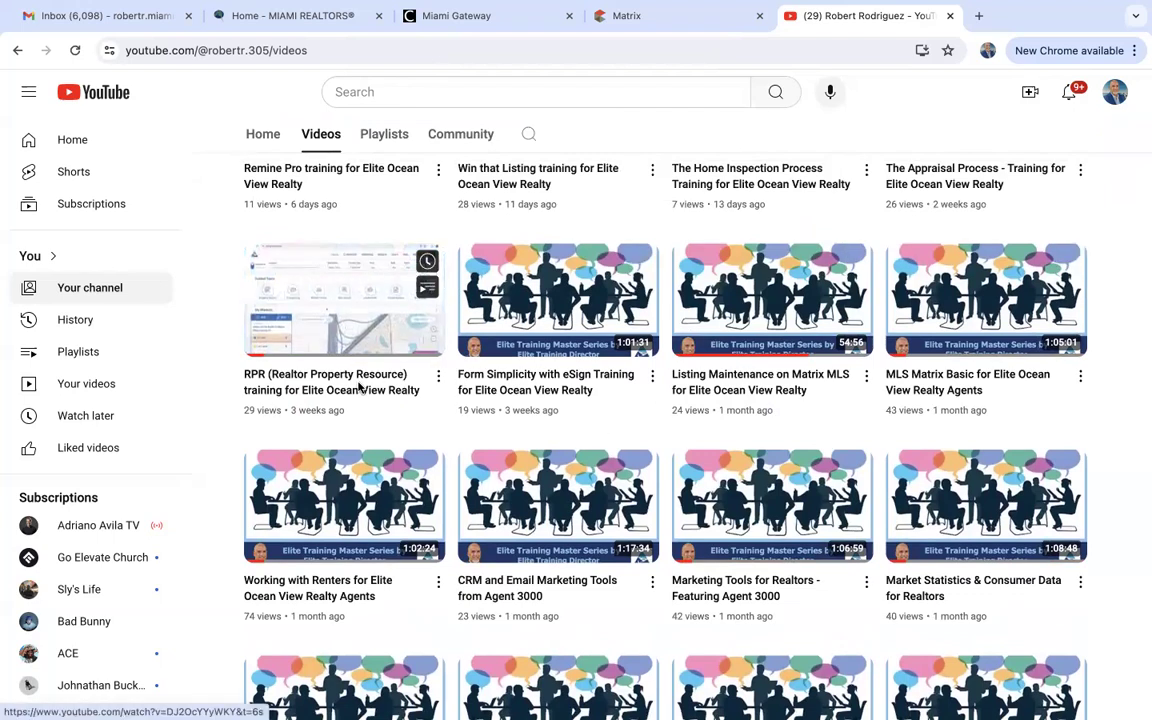
pyautogui.scroll(-1, 397, 585)
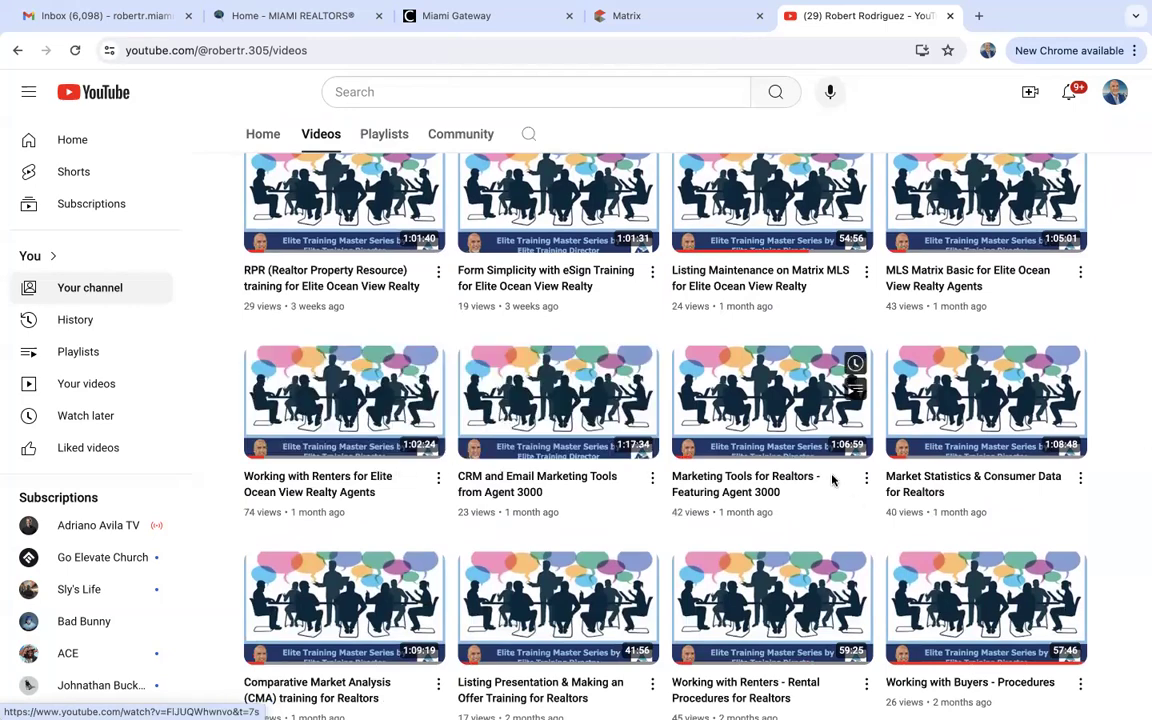
pyautogui.scroll(-2, 856, 503)
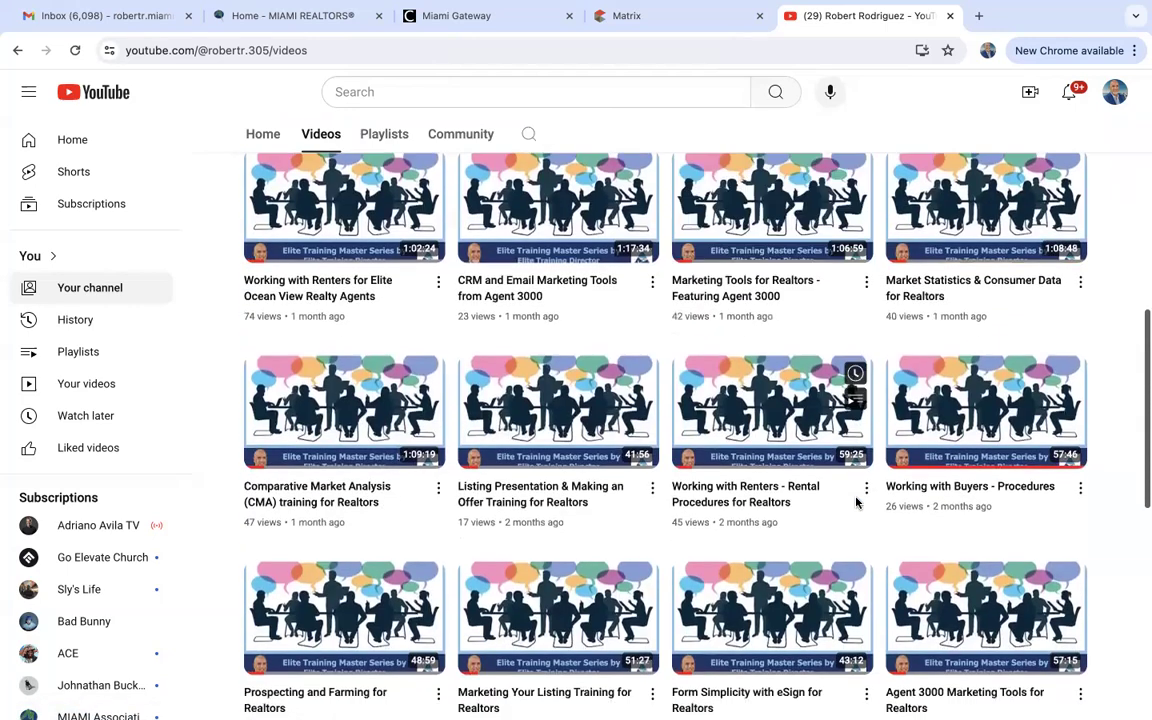
pyautogui.scroll(-2, 856, 503)
pyautogui.scroll(-2, 856, 503)
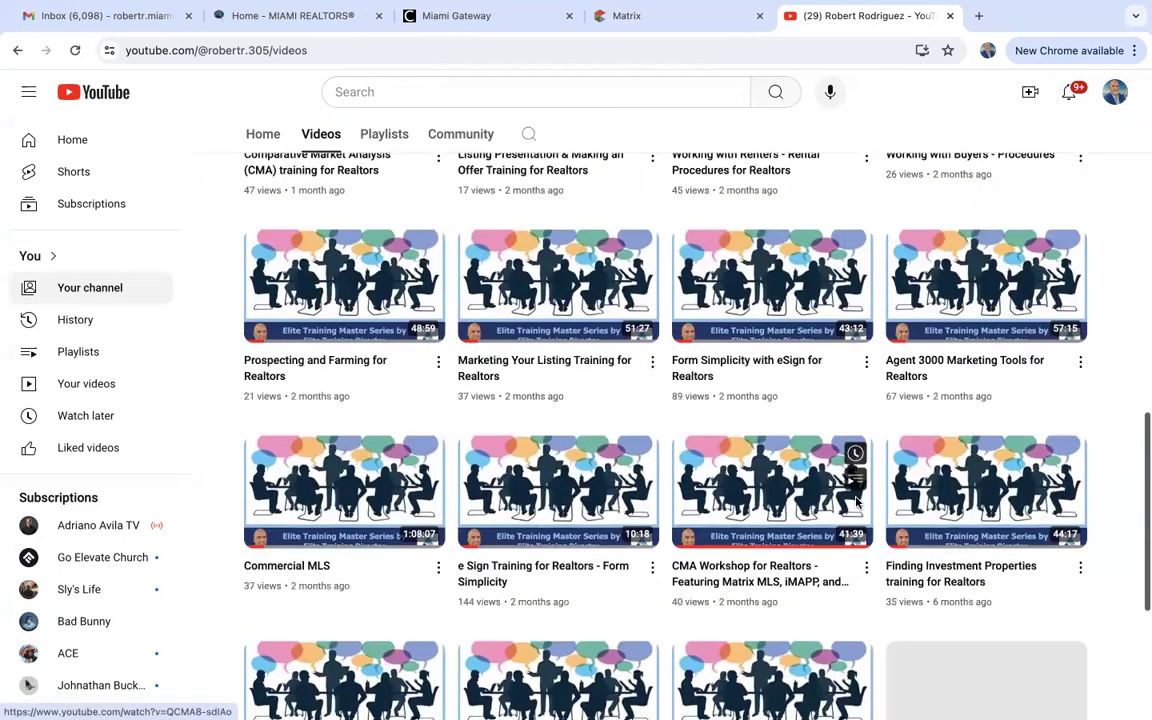
pyautogui.scroll(5, 856, 503)
pyautogui.scroll(3, 856, 503)
pyautogui.scroll(3, 856, 503)
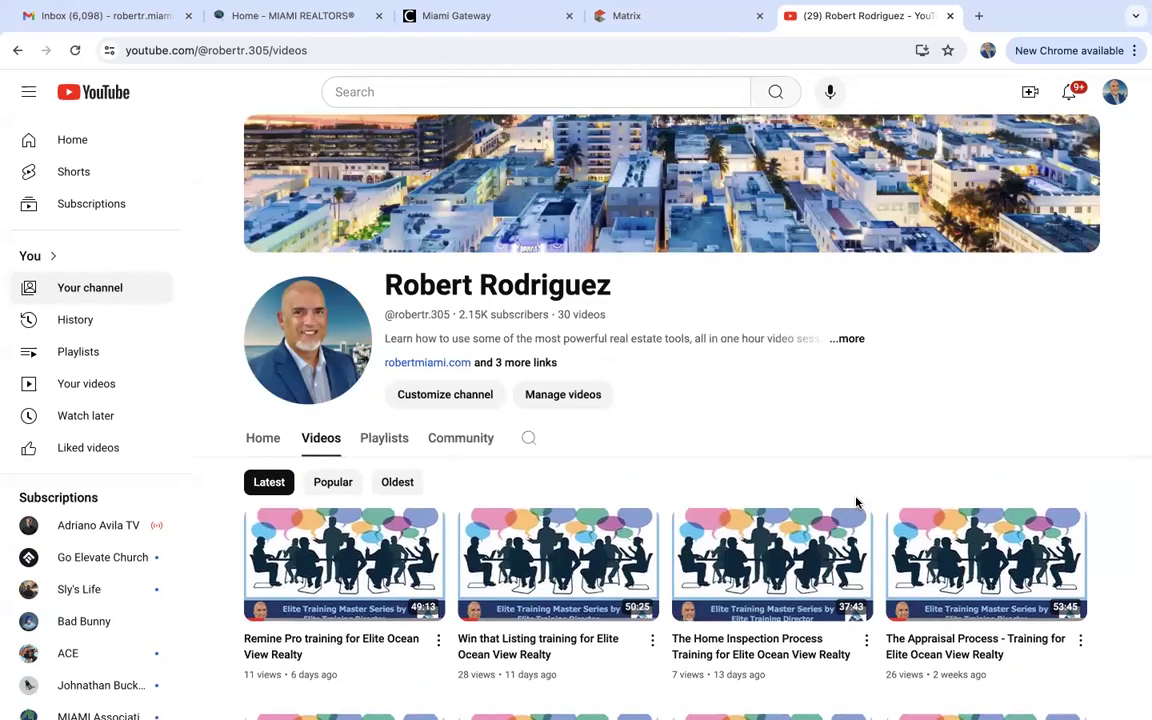
# Glance at the Matrix dashboard and the MIAMI REALTORS home page, then switch to Miami Gateway.
pyautogui.click(668, 18)
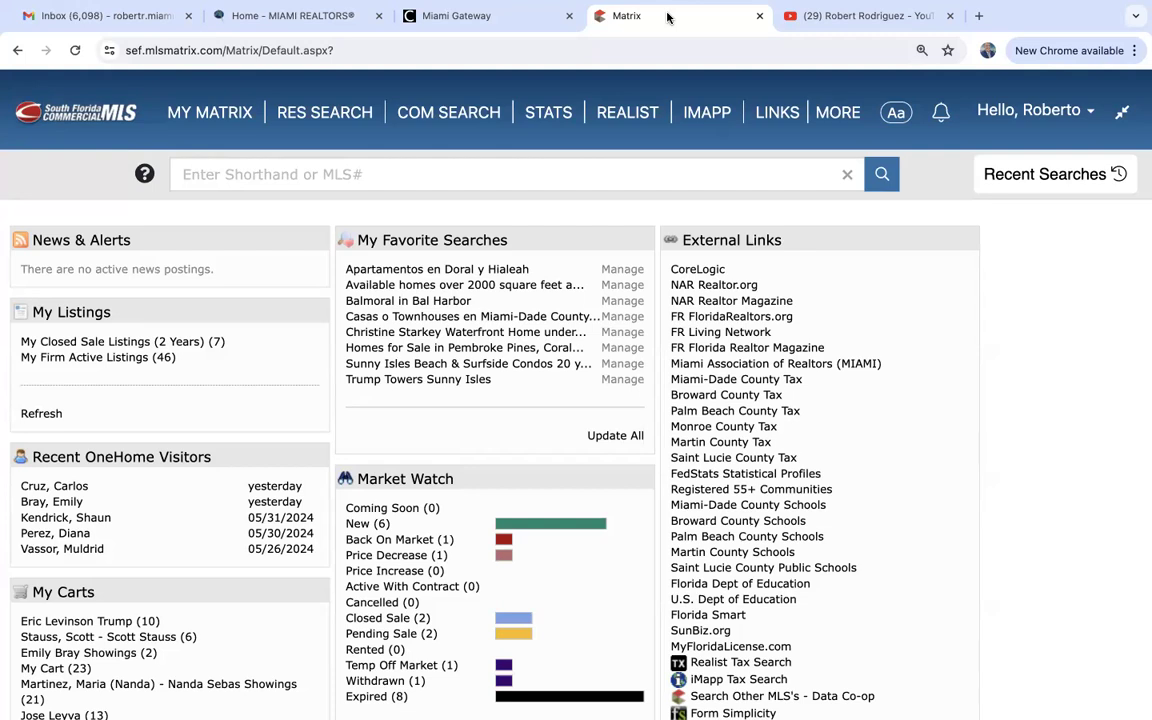
pyautogui.click(315, 15)
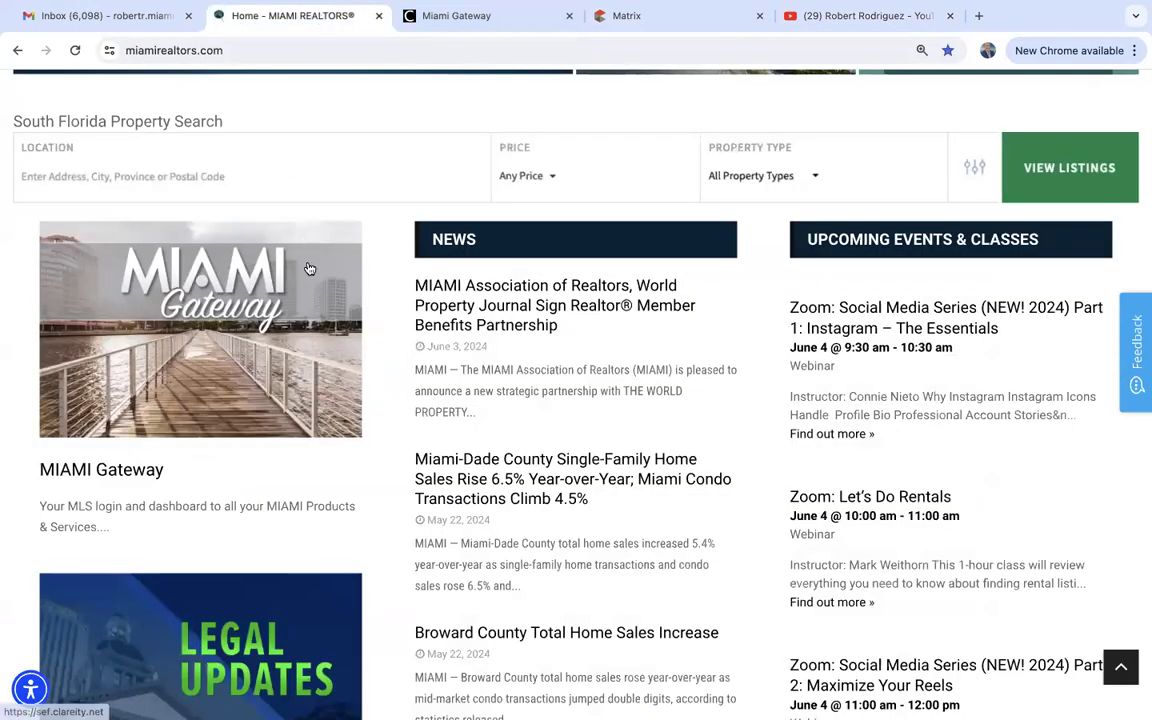
pyautogui.scroll(6, 310, 268)
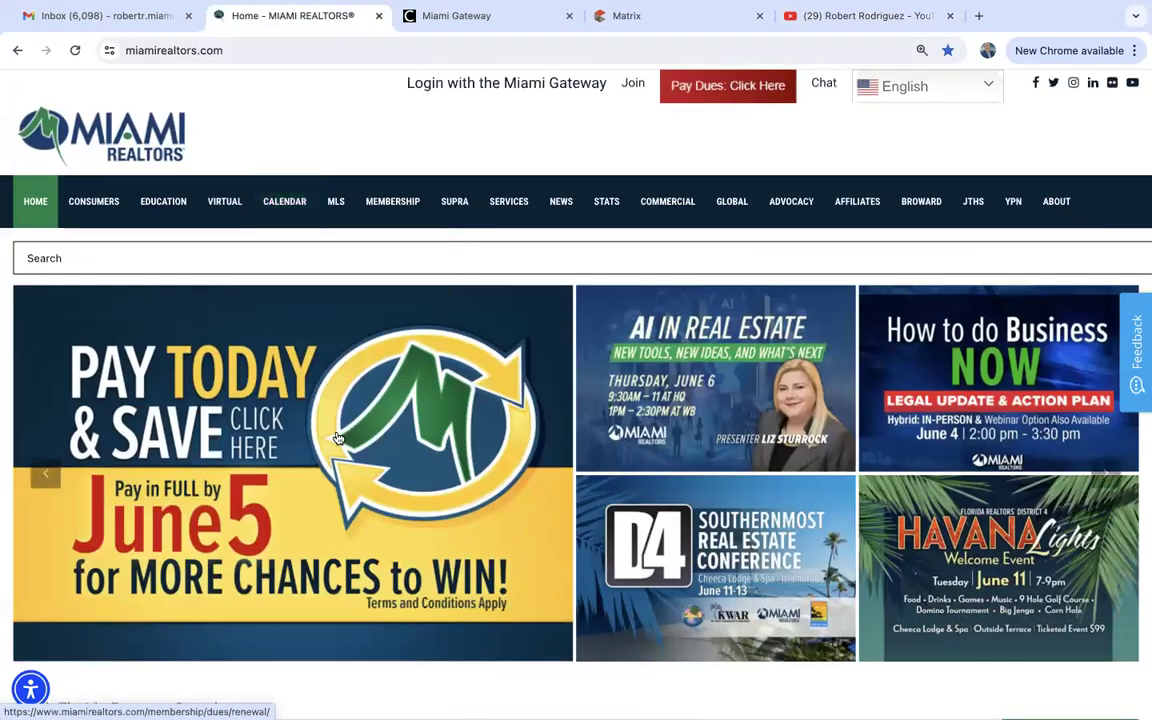
pyautogui.scroll(-5, 338, 438)
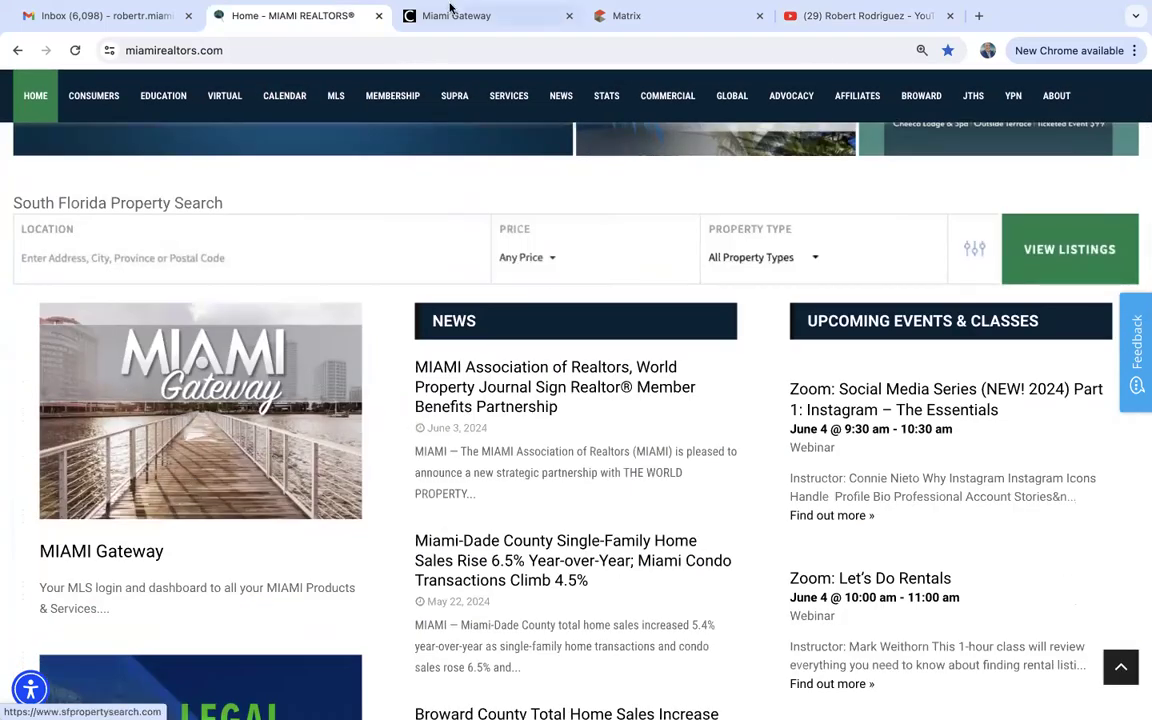
pyautogui.moveTo(481, 118)
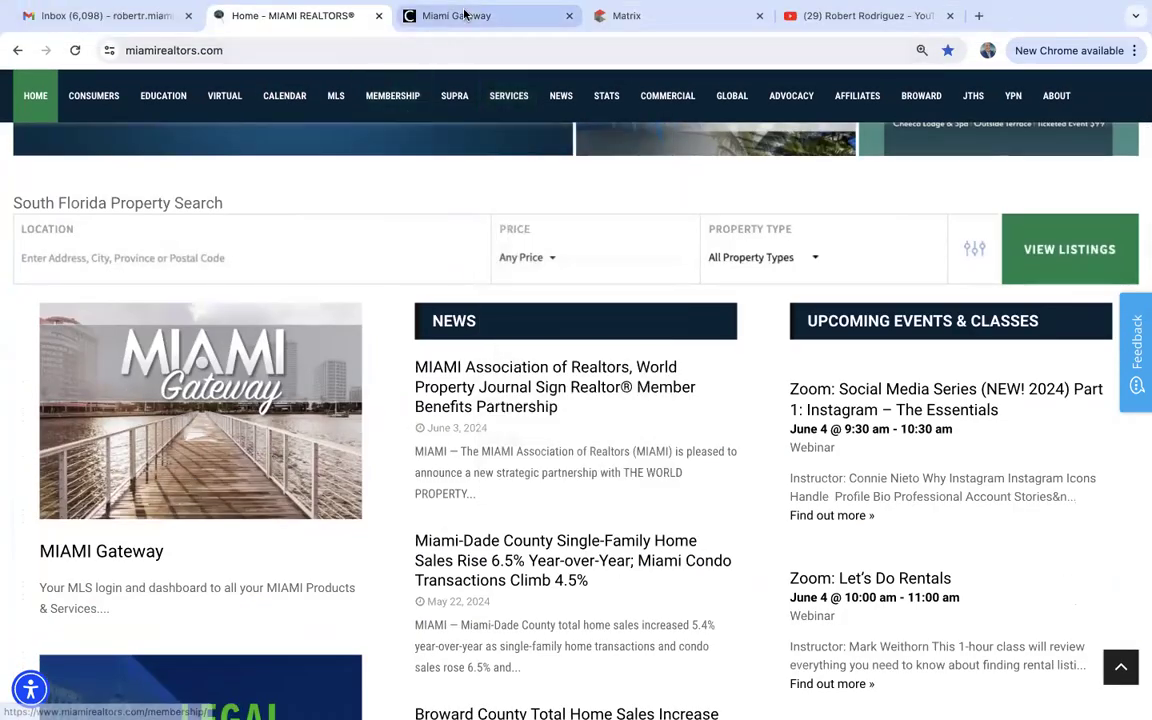
pyautogui.click(471, 12)
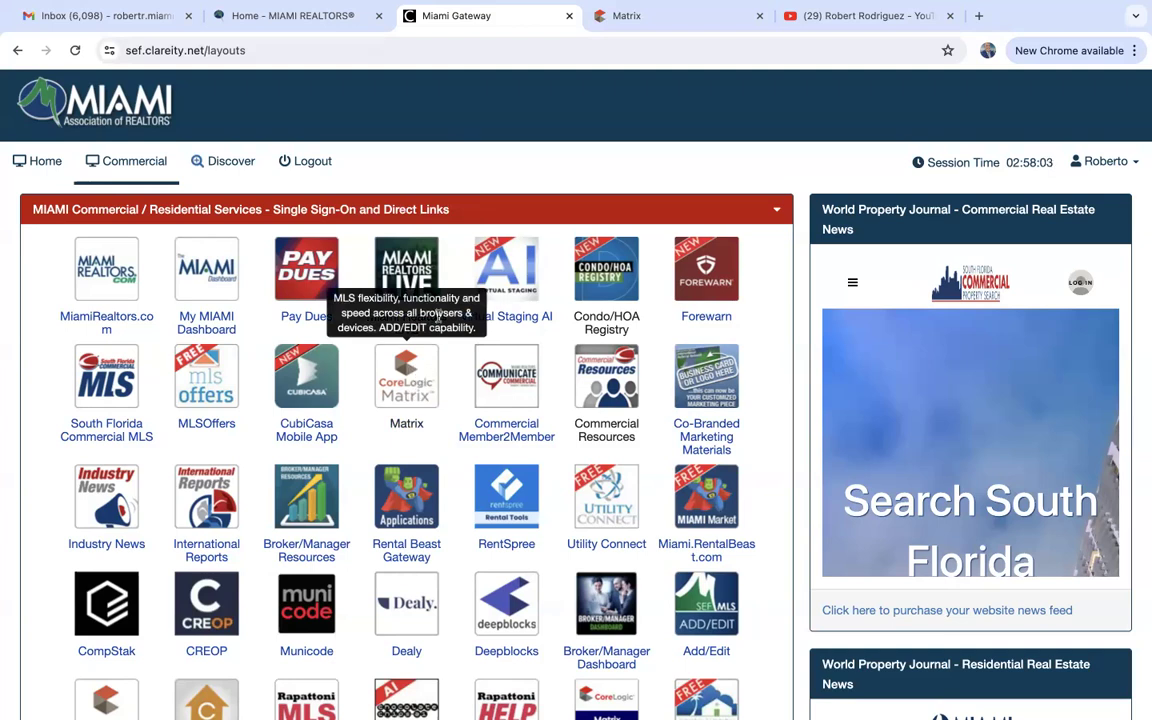
# Leave the Miami Gateway service links for the Matrix MLS dashboard tab.
pyautogui.click(685, 17)
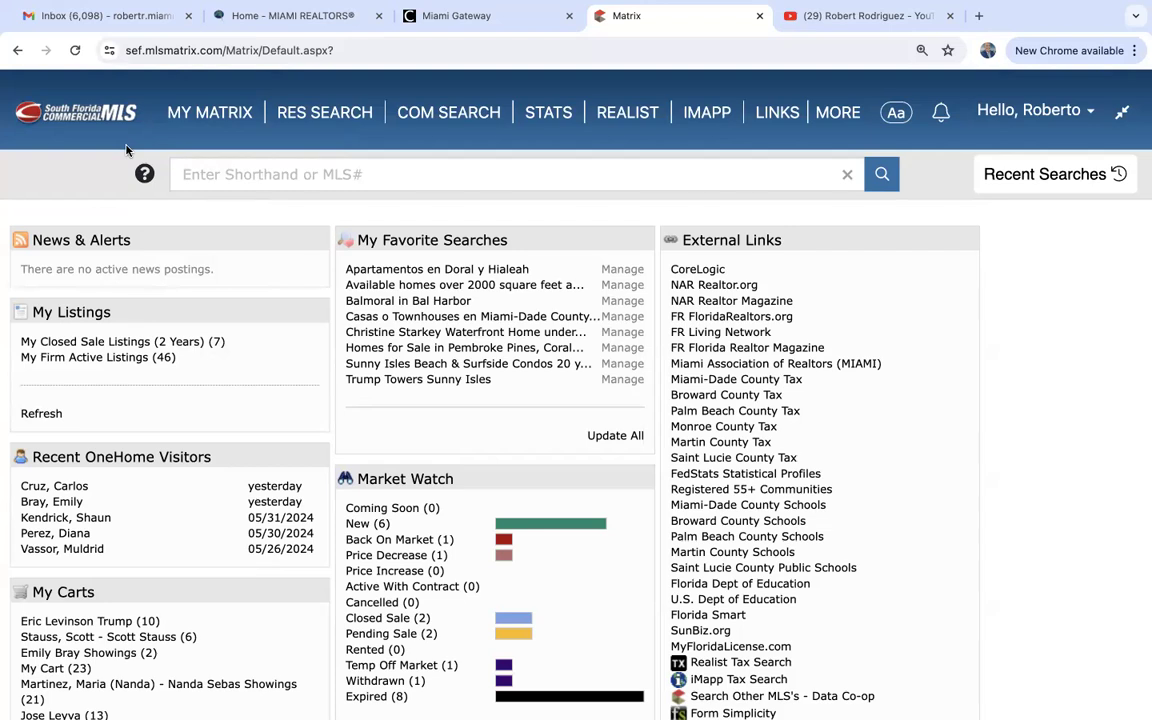
# Reveal the RES SEARCH menu from Matrix's top navigation bar.
pyautogui.moveTo(322, 112)
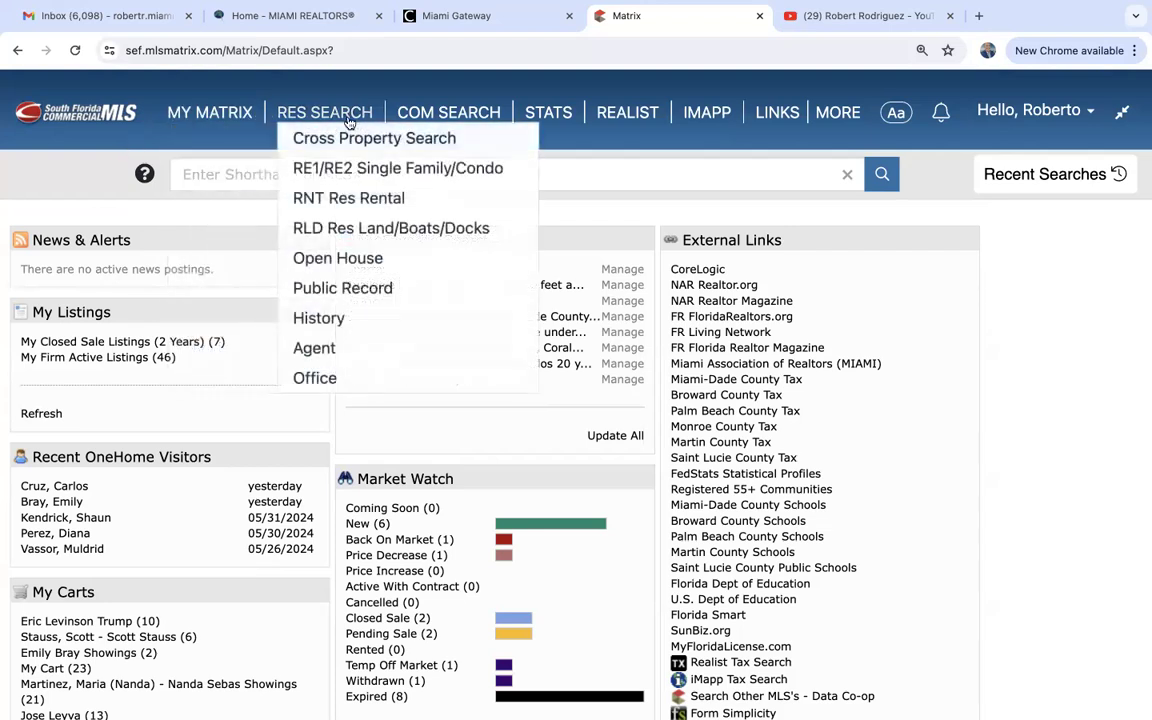
# In RE1/RE2 Single Family/Condo, uncheck Active With Contract and Coming Soon, and save as starting default.
pyautogui.click(401, 166)
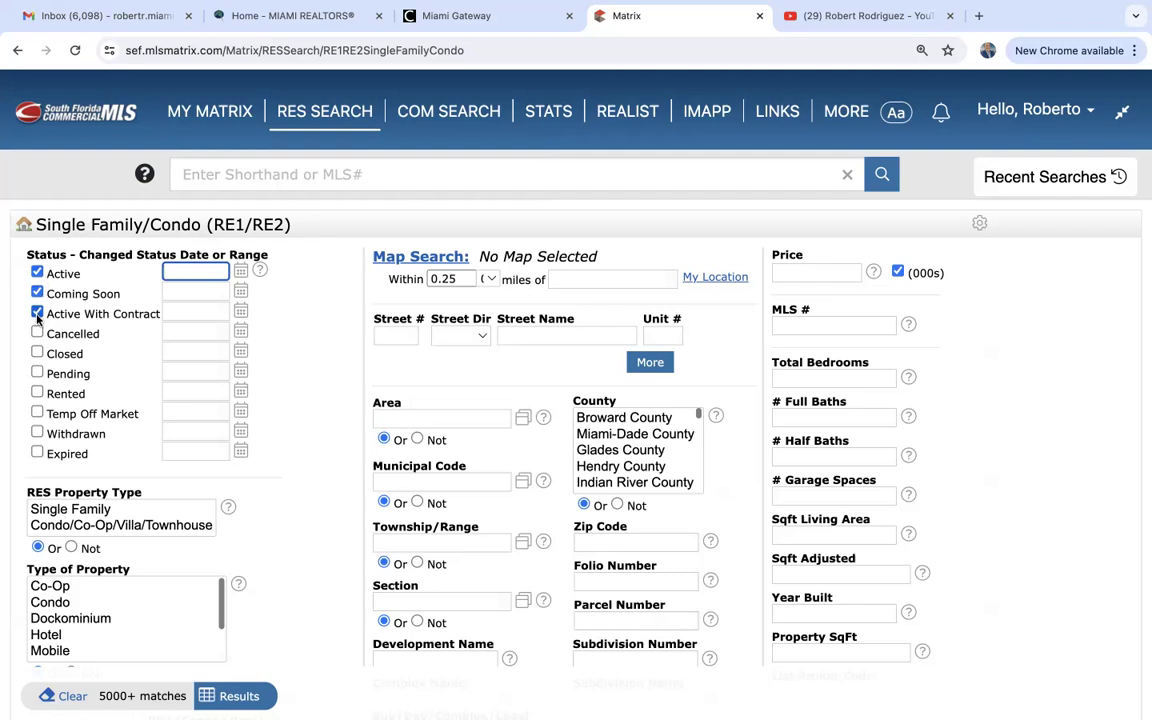
pyautogui.click(37, 316)
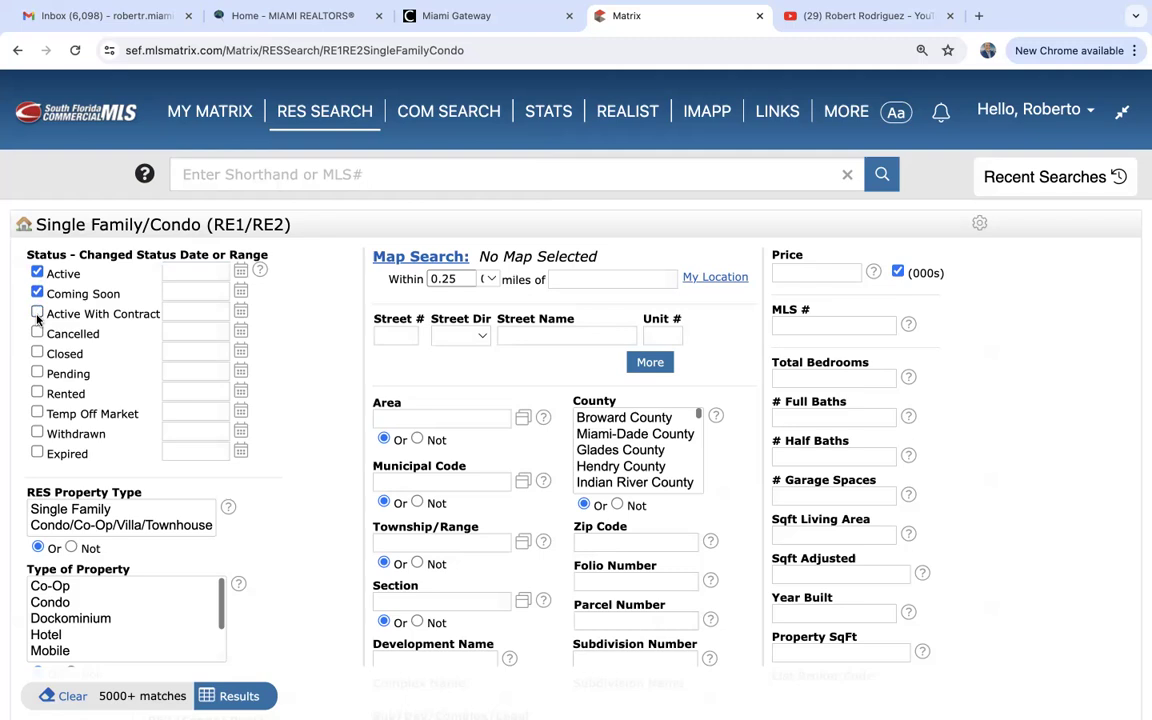
pyautogui.click(36, 293)
pyautogui.click(36, 292)
pyautogui.click(978, 226)
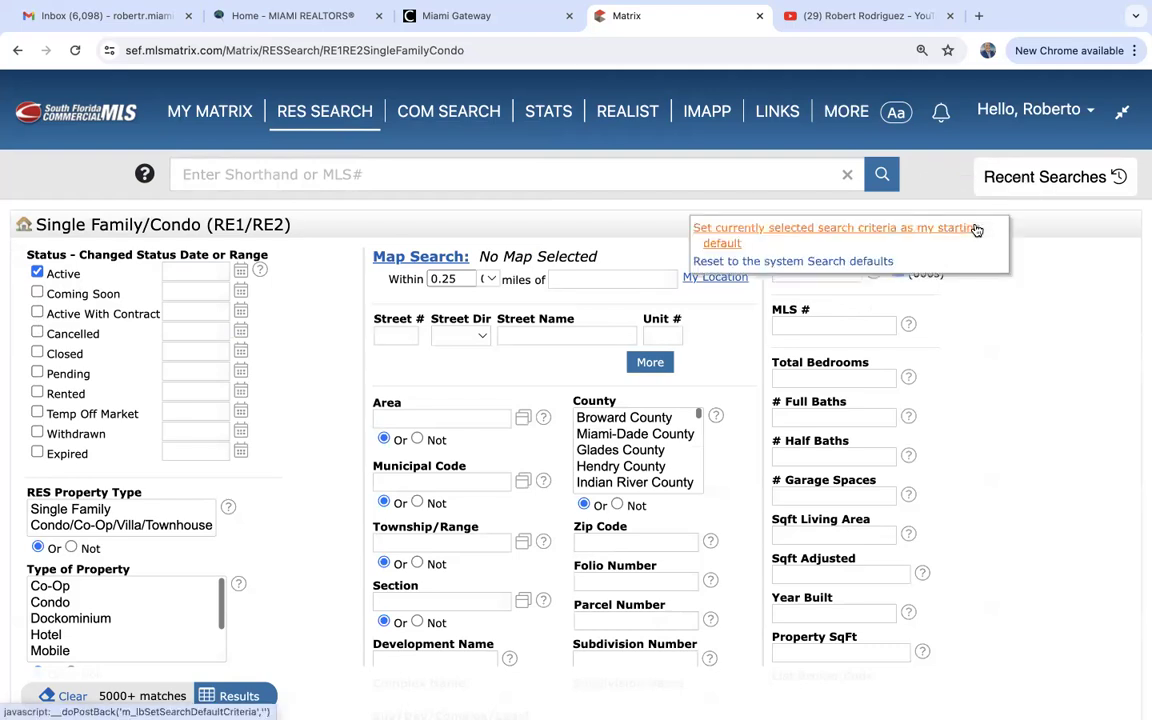
pyautogui.click(802, 234)
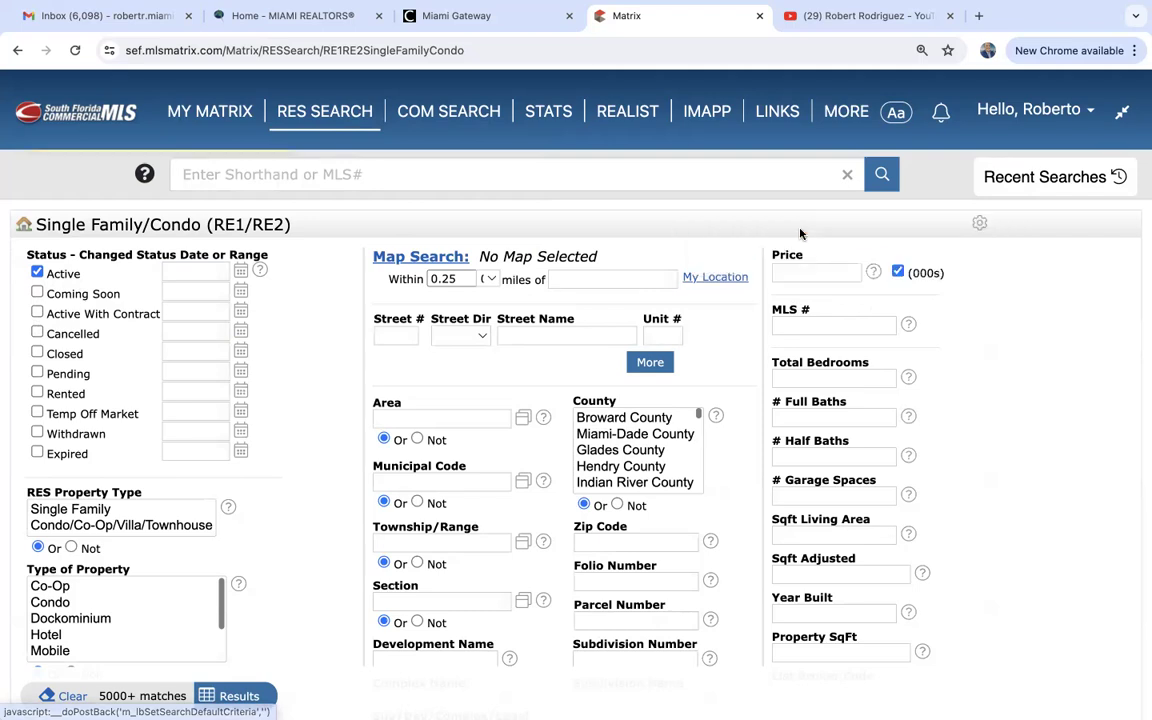
# Reload the Single Family/Condo search to confirm the Active-only default, then reopen RES SEARCH.
pyautogui.moveTo(325, 112)
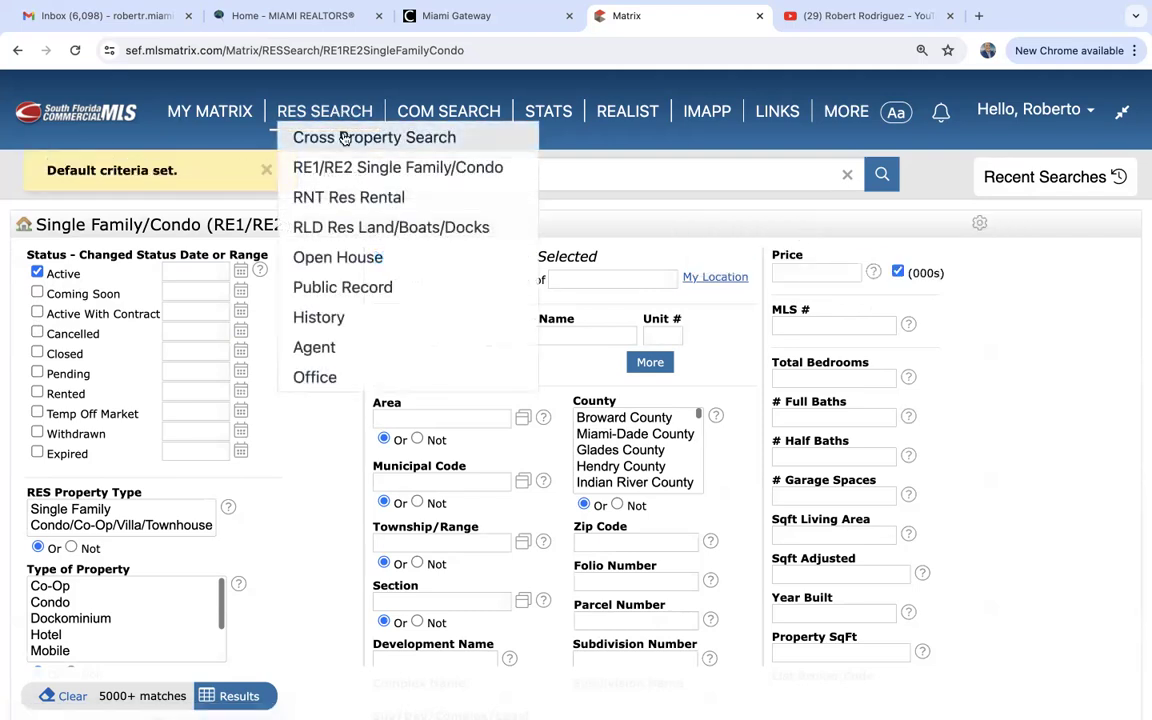
pyautogui.click(345, 167)
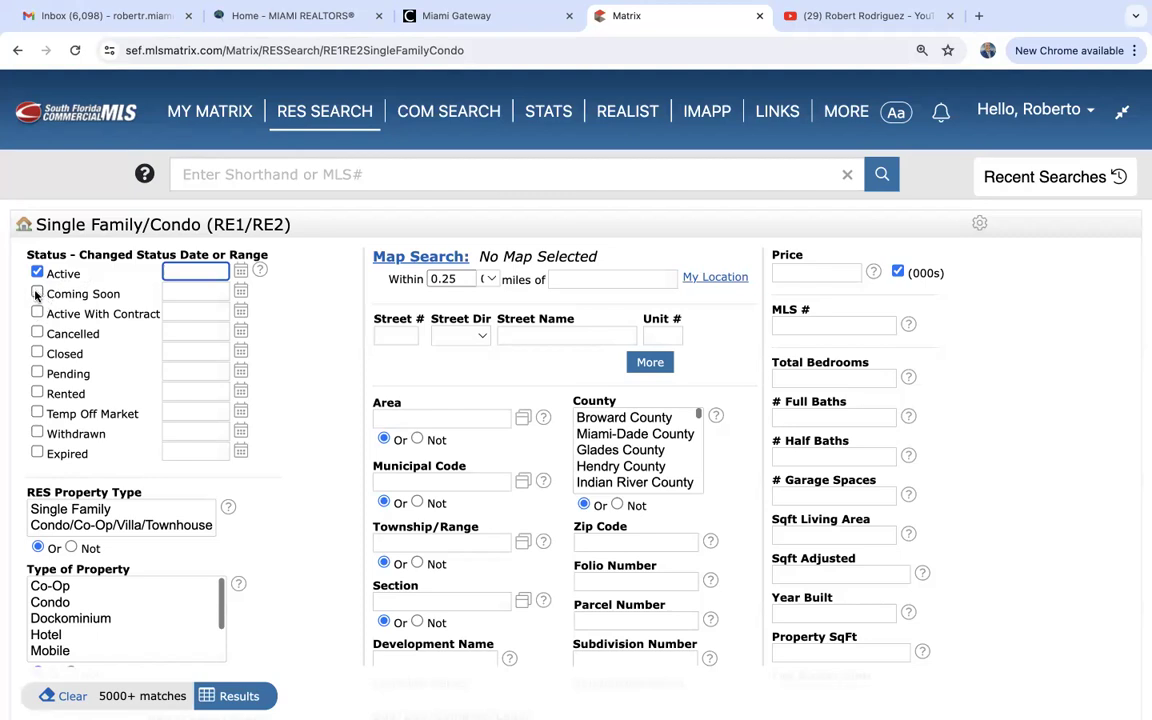
pyautogui.click(978, 223)
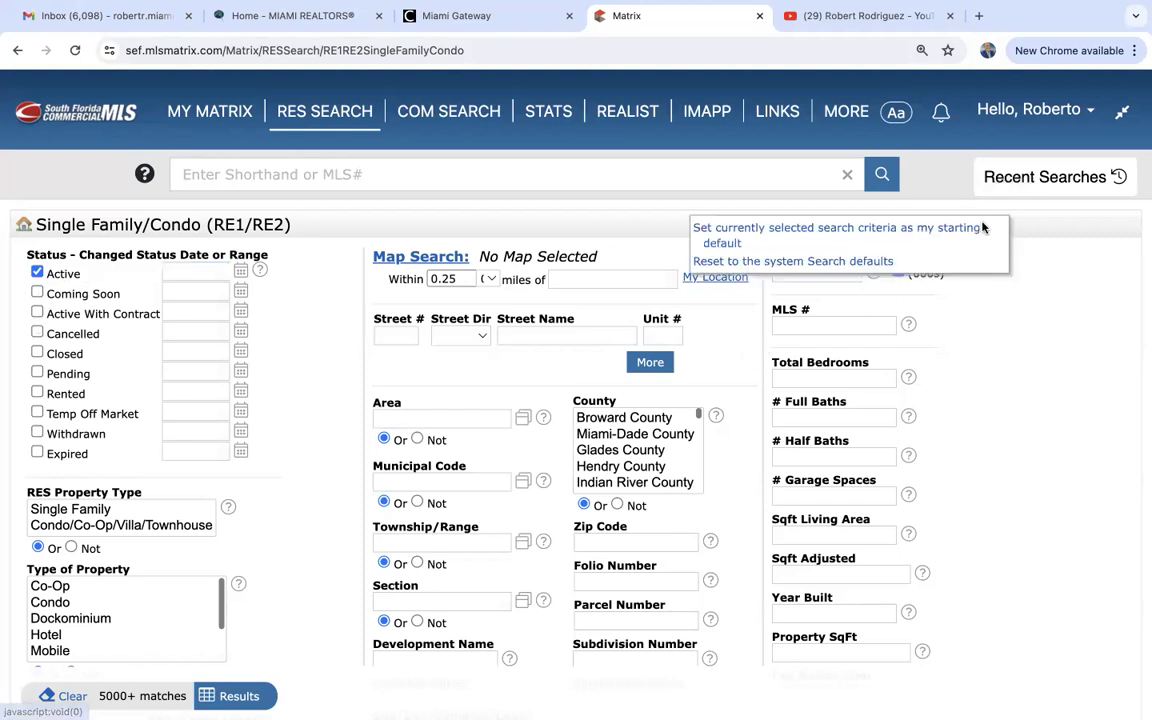
pyautogui.click(868, 232)
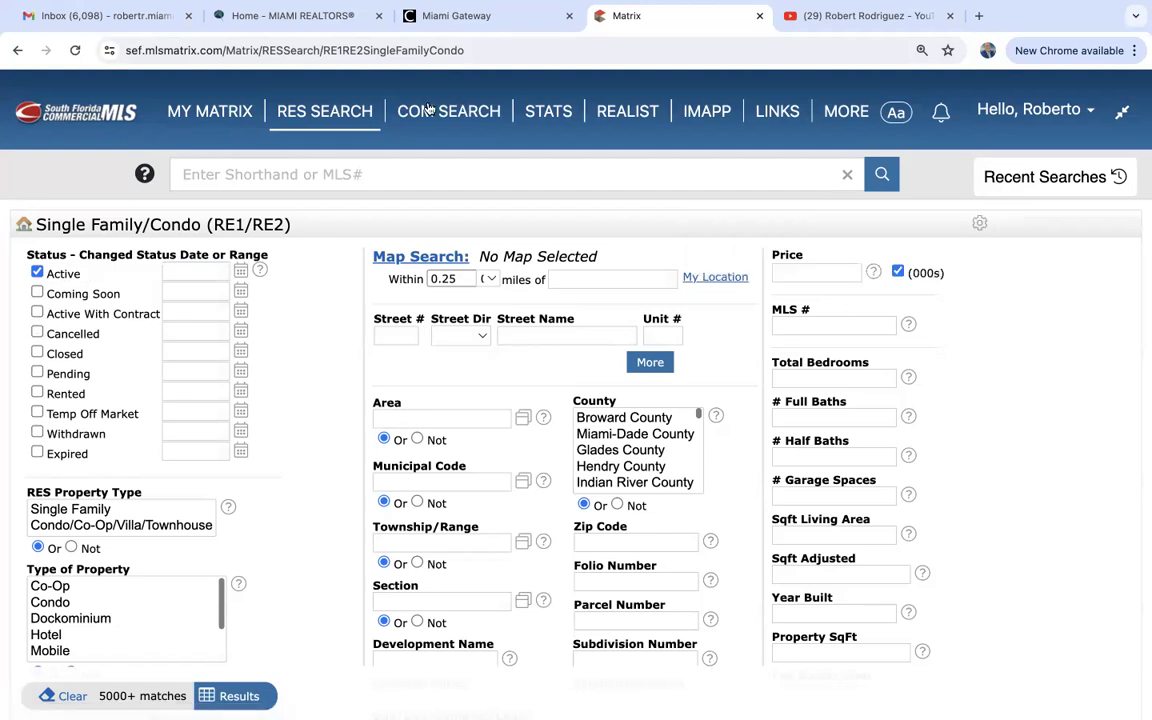
pyautogui.click(322, 111)
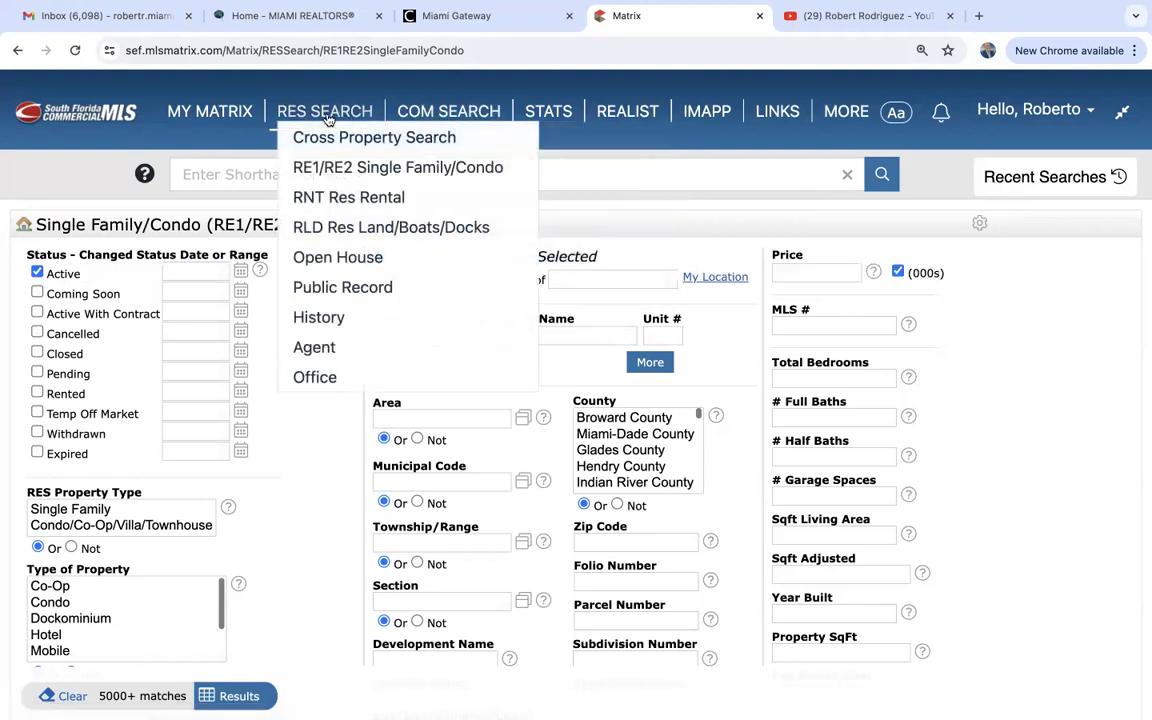
# Open the RNT Res Rental search form and review its Active-only criteria.
pyautogui.click(327, 197)
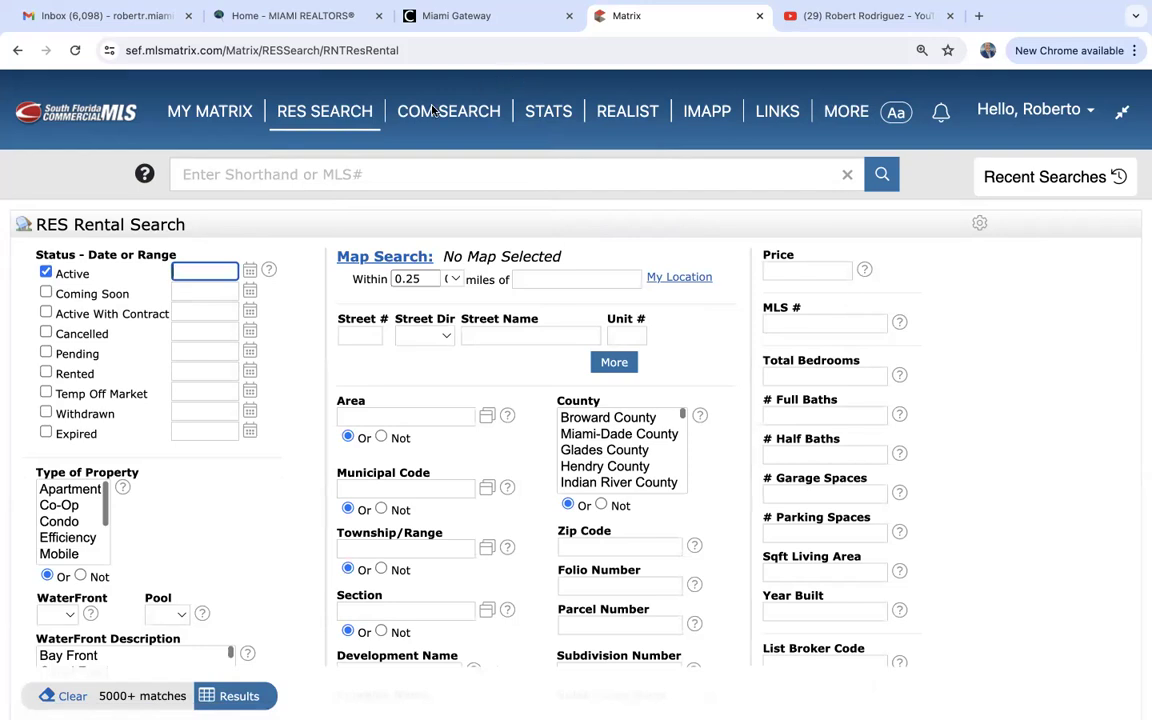
pyautogui.click(343, 105)
pyautogui.moveTo(341, 116)
pyautogui.scroll(-1, 1003, 360)
pyautogui.scroll(1, 1003, 360)
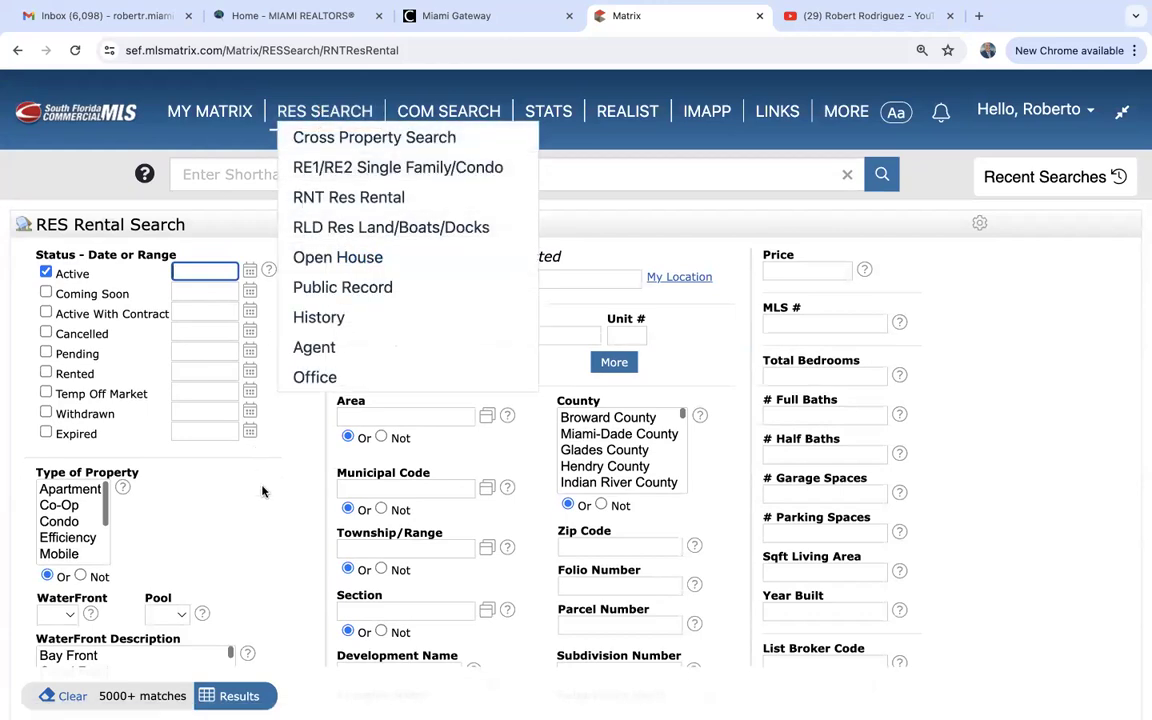
pyautogui.scroll(-1, 265, 515)
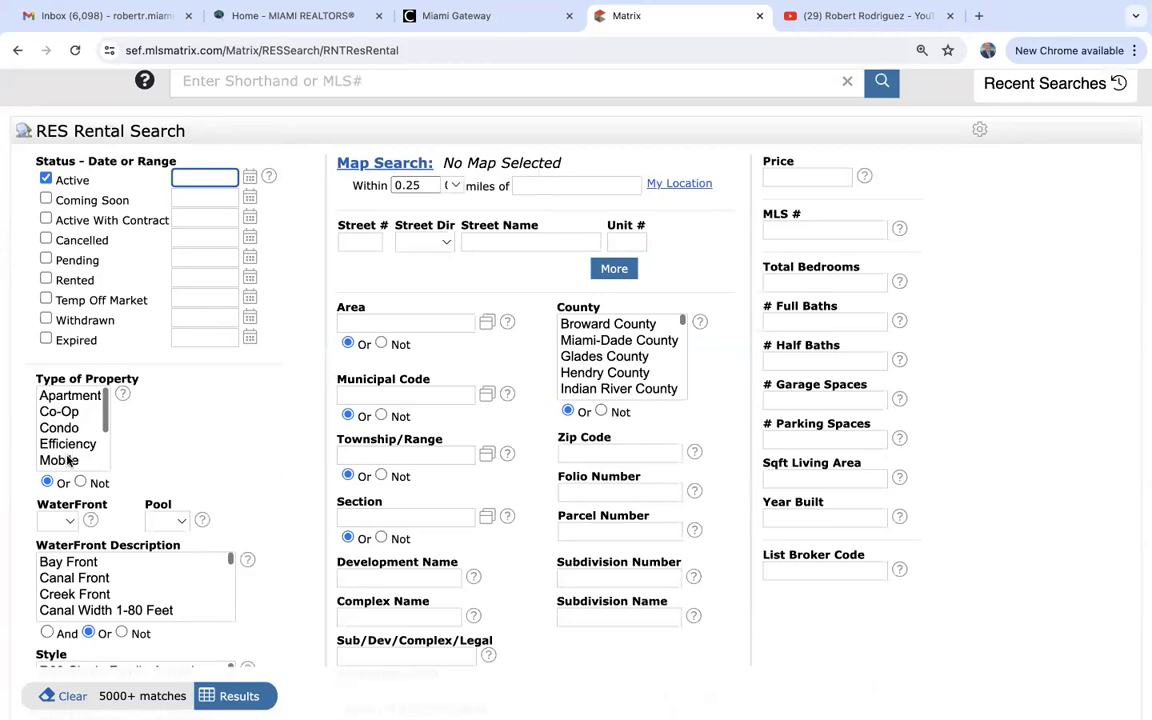
pyautogui.scroll(1, 248, 487)
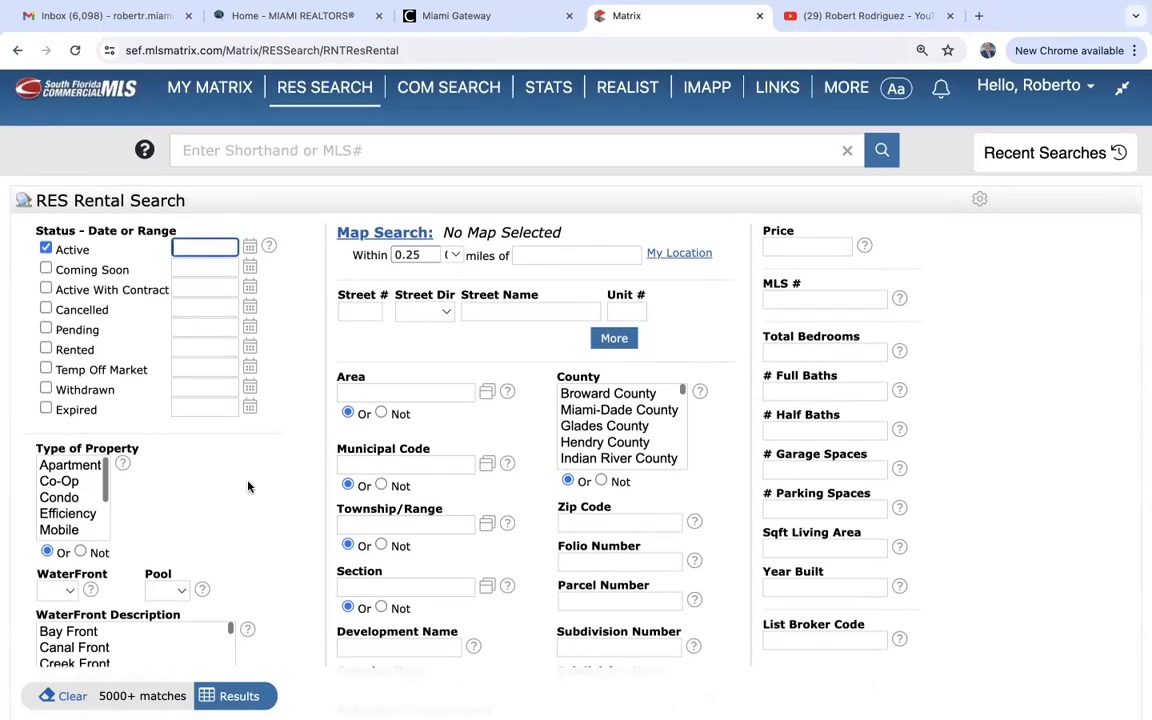
pyautogui.scroll(1, 248, 487)
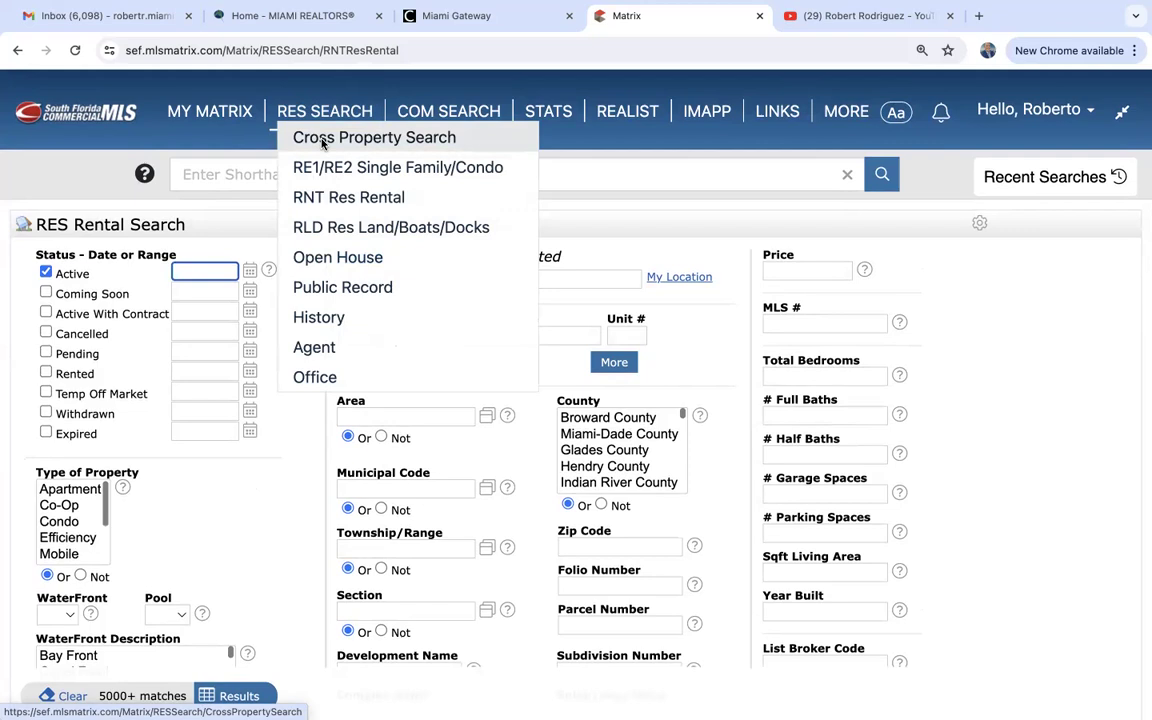
# Open the Cross Property search and select all types in the Property Type list.
pyautogui.click(322, 144)
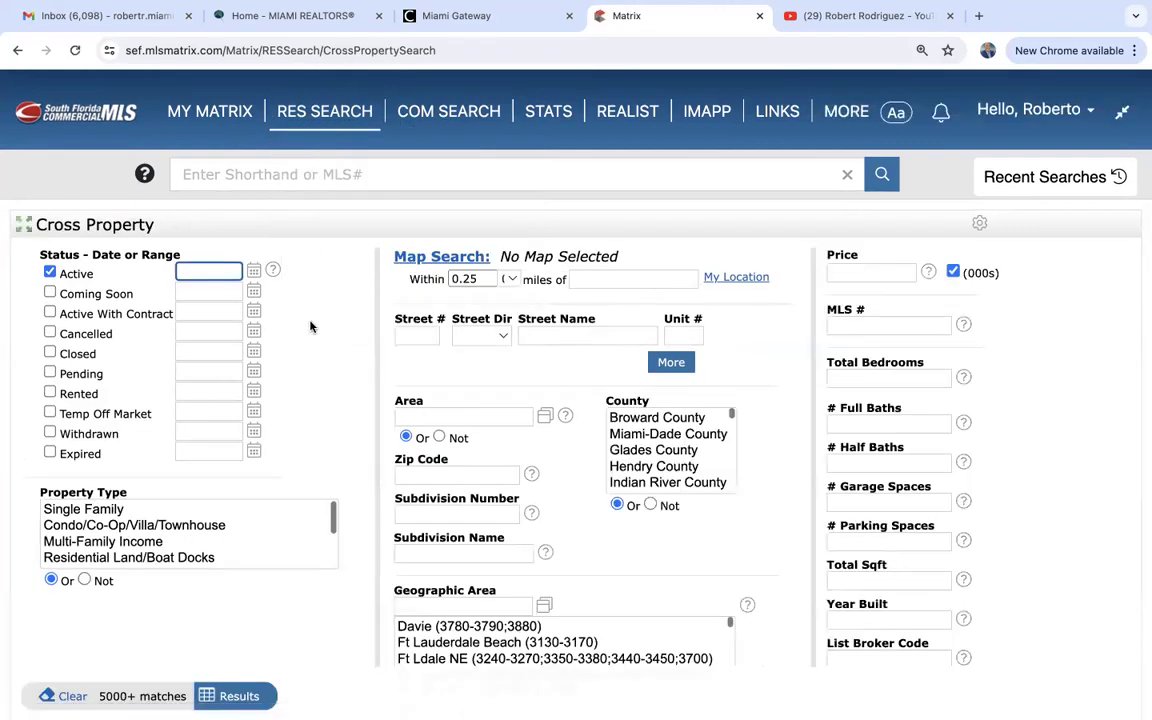
pyautogui.scroll(-2, 303, 380)
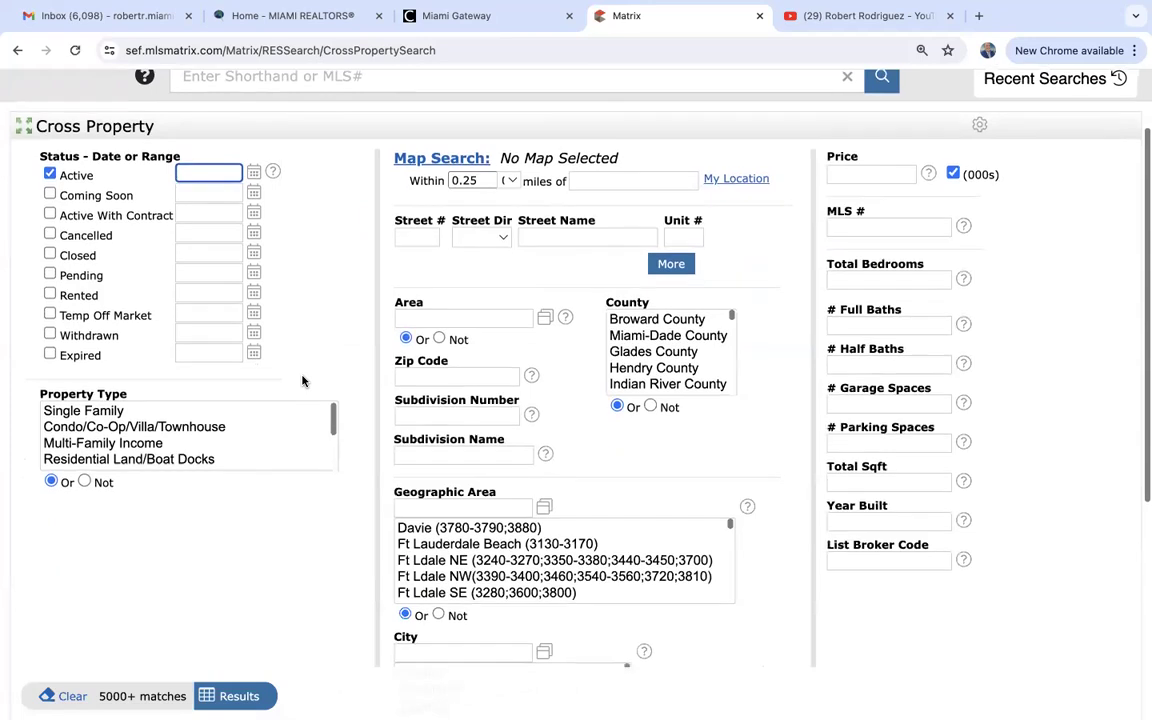
pyautogui.click(91, 414)
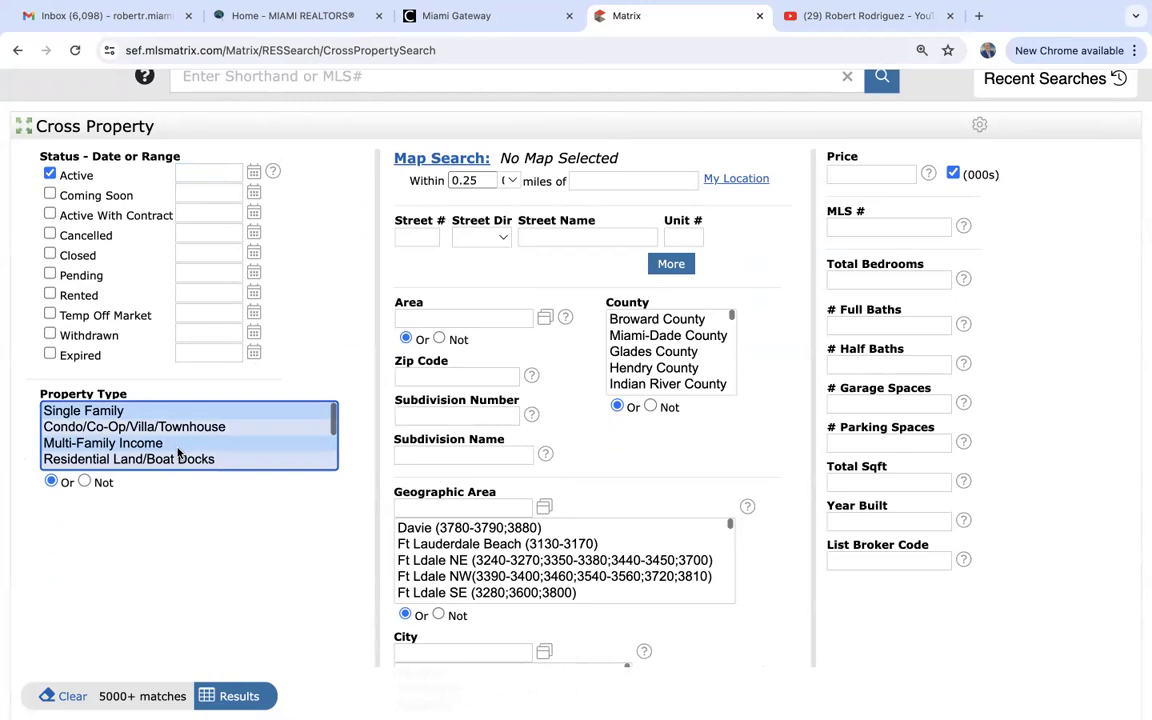
pyautogui.scroll(2, 320, 343)
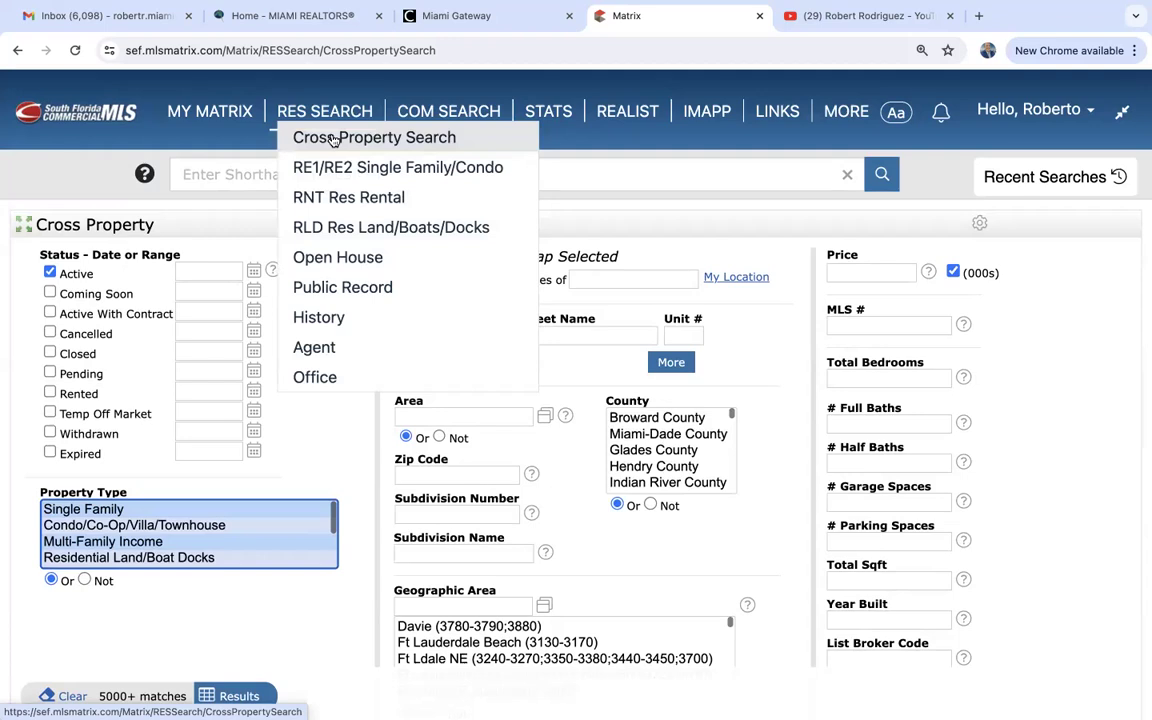
# Open the RE1/RE2 Single Family/Condo form and choose Single Family as RES Property Type.
pyautogui.click(334, 172)
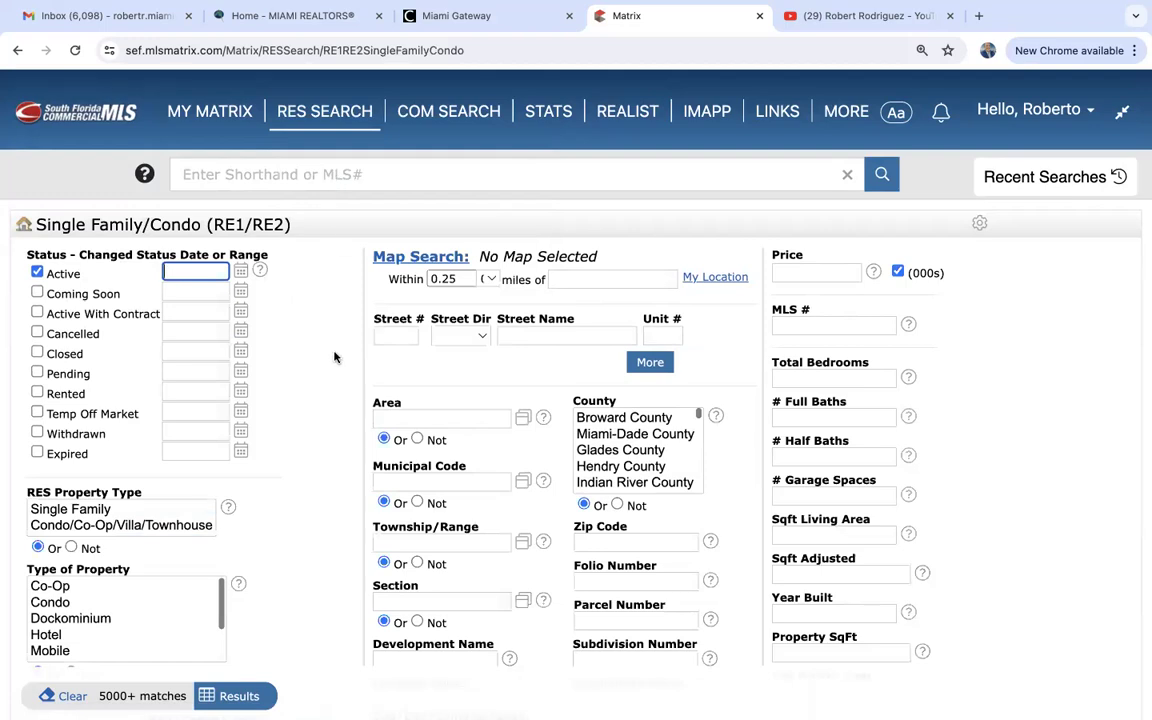
pyautogui.scroll(-7, 334, 357)
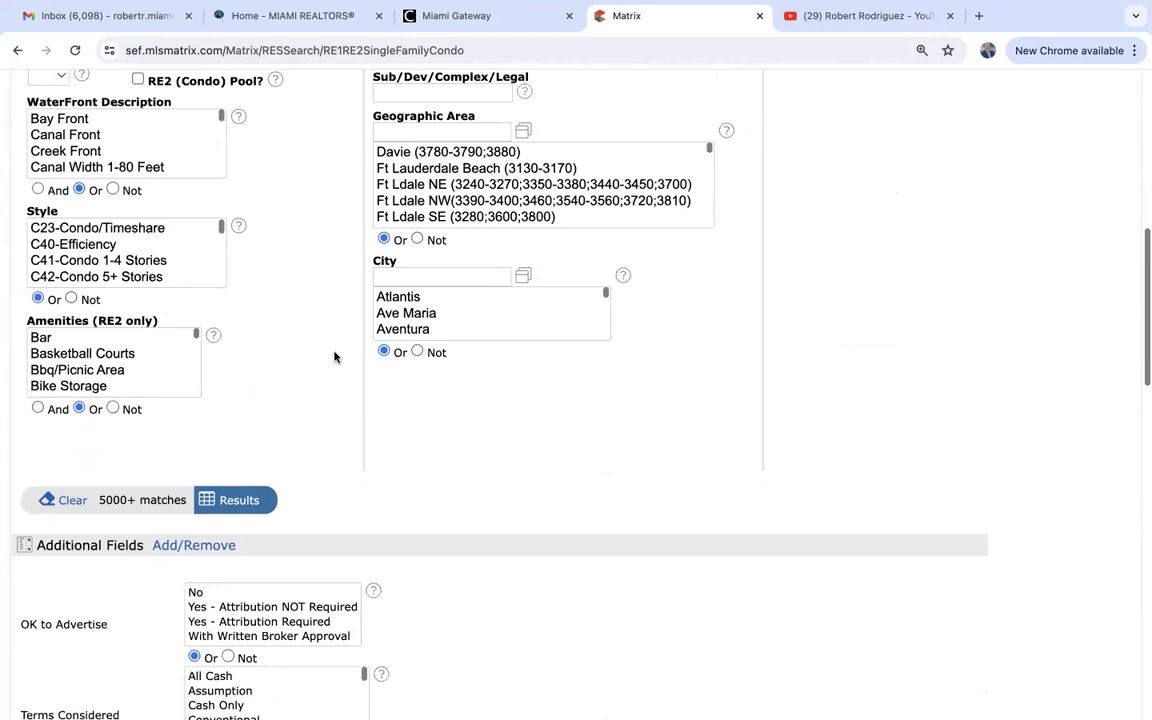
pyautogui.scroll(-2, 334, 357)
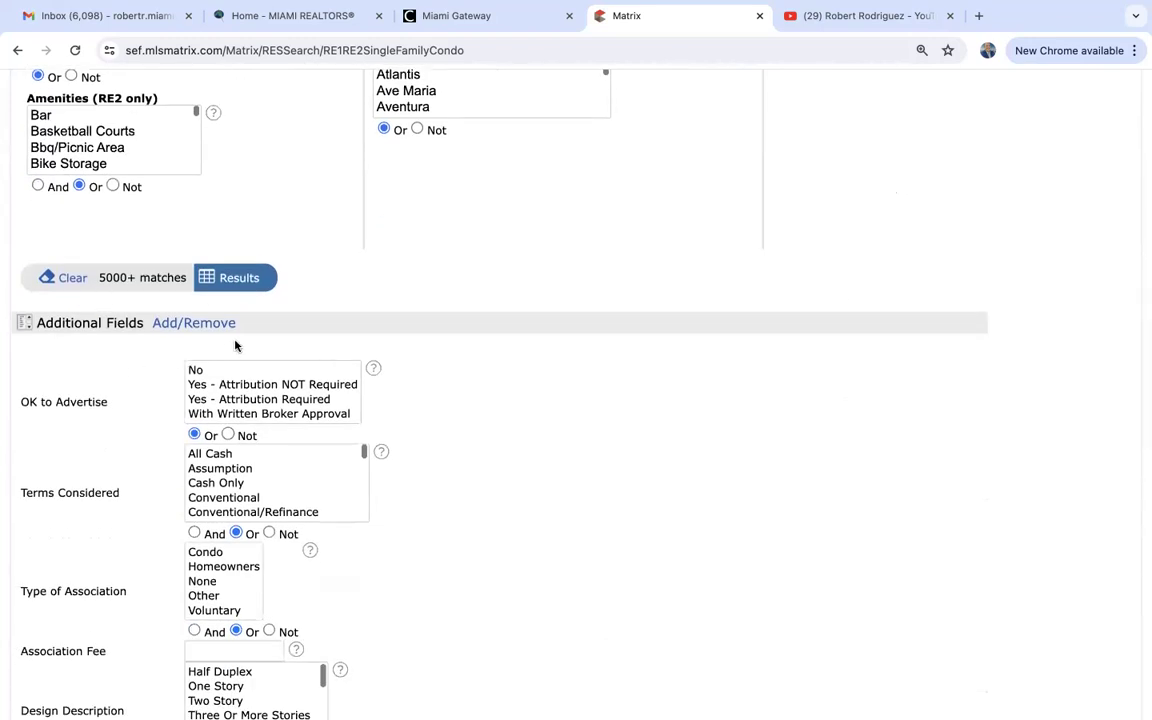
pyautogui.scroll(7, 306, 334)
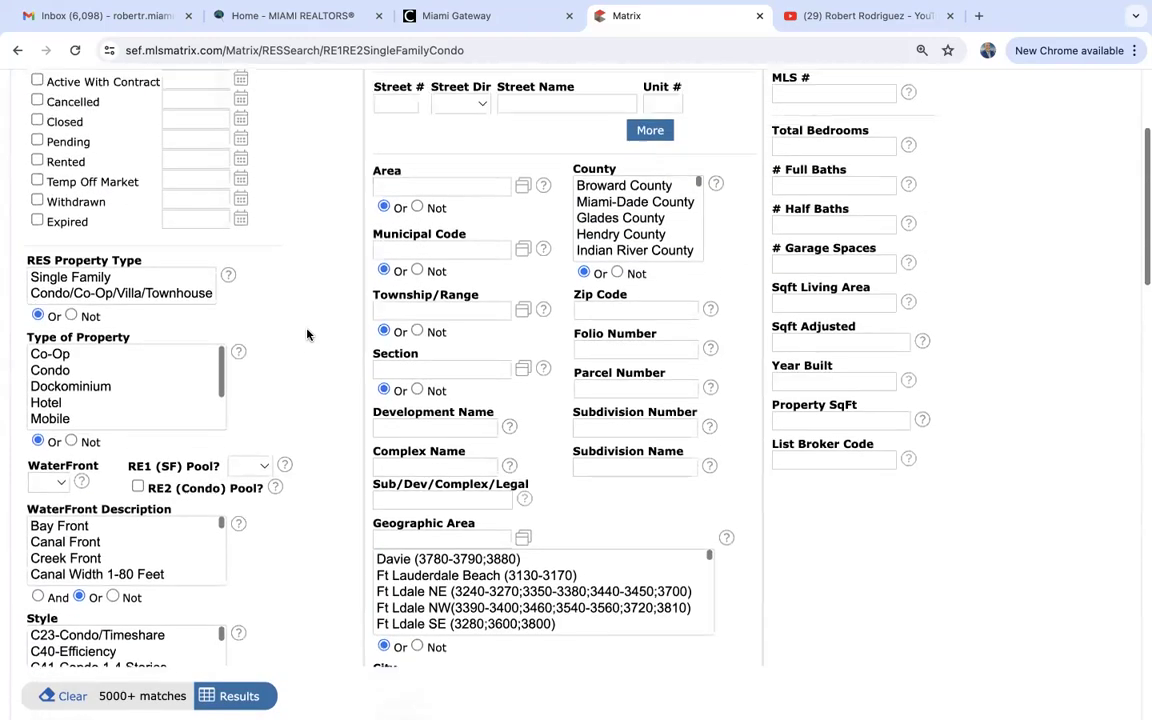
pyautogui.scroll(2, 306, 334)
pyautogui.scroll(-2, 306, 334)
pyautogui.scroll(1, 307, 334)
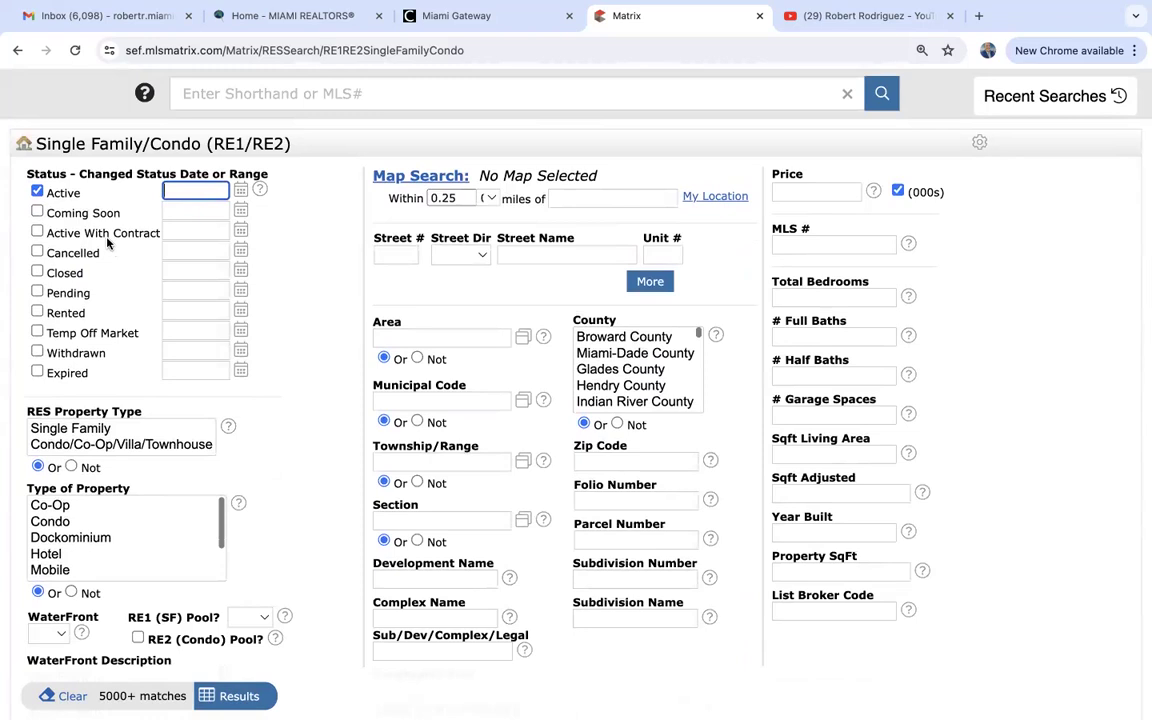
pyautogui.scroll(-2, 100, 336)
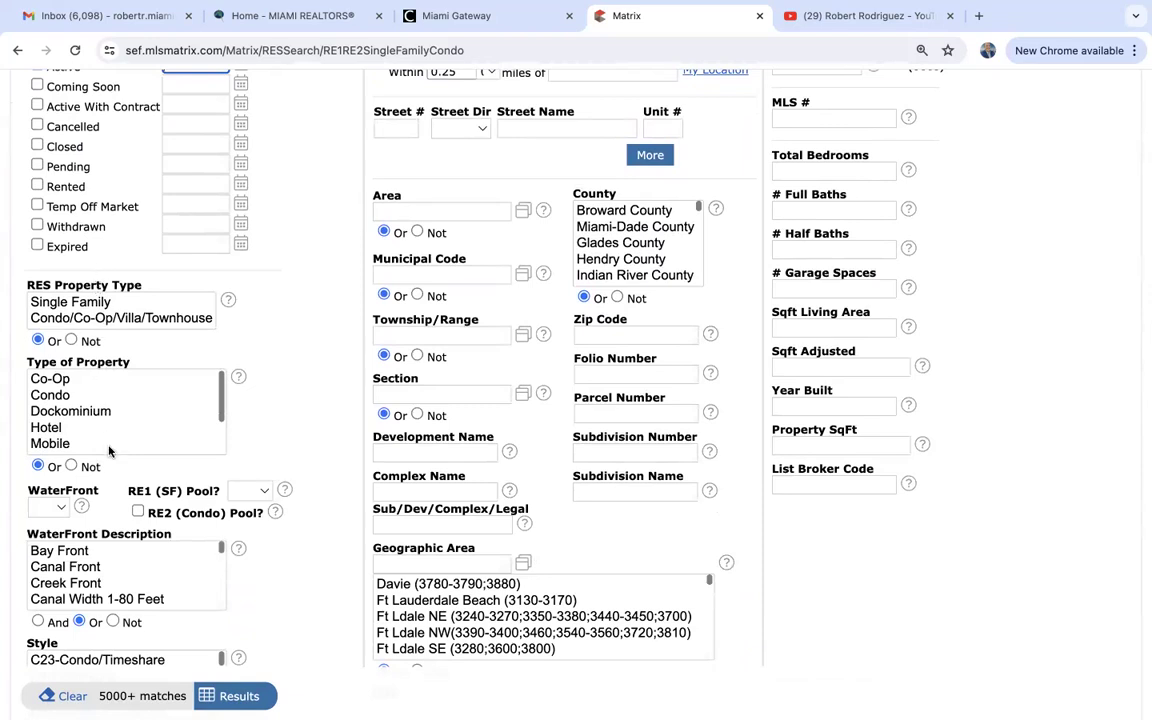
pyautogui.click(76, 305)
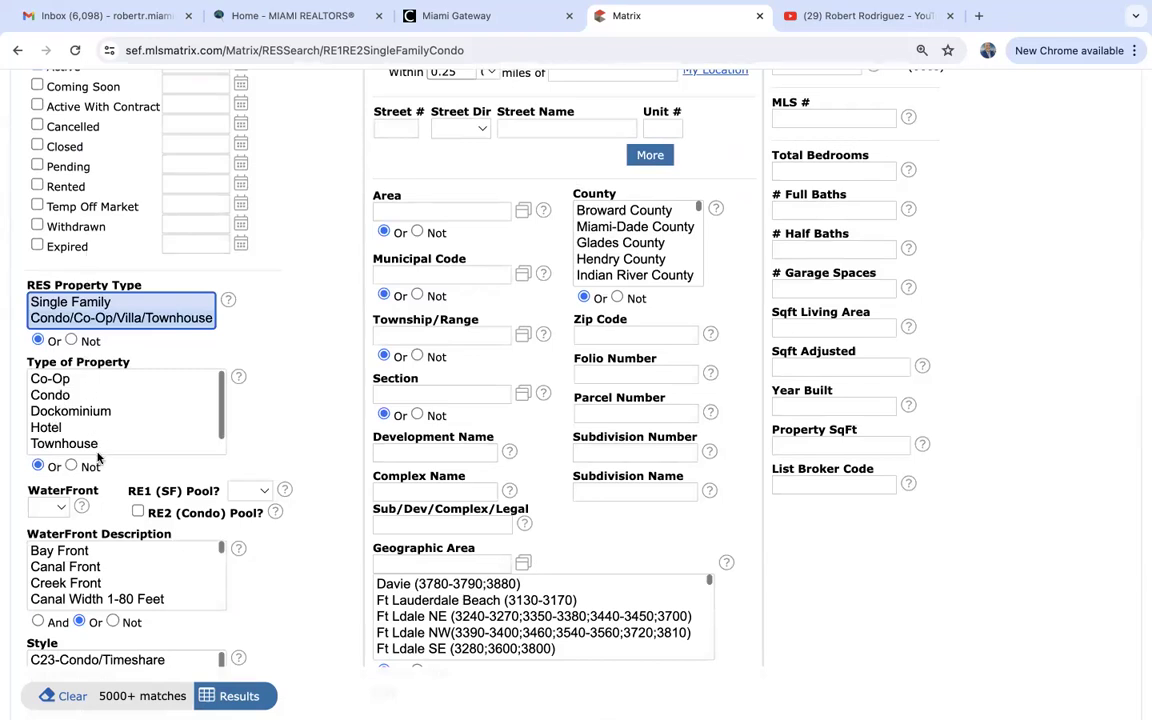
# Scroll down to the Additional Fields: Terms Considered, Association Fee and Design.
pyautogui.scroll(-1, 97, 445)
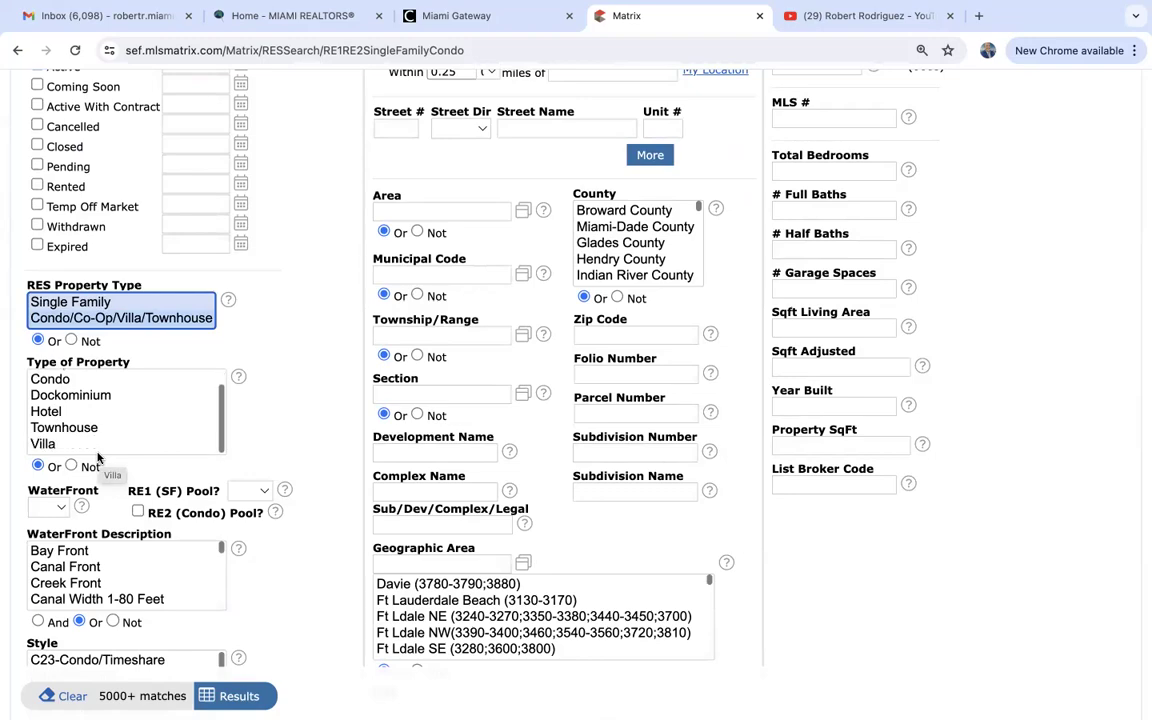
pyautogui.scroll(-2, 323, 466)
pyautogui.scroll(-2, 323, 466)
pyautogui.scroll(3, 323, 466)
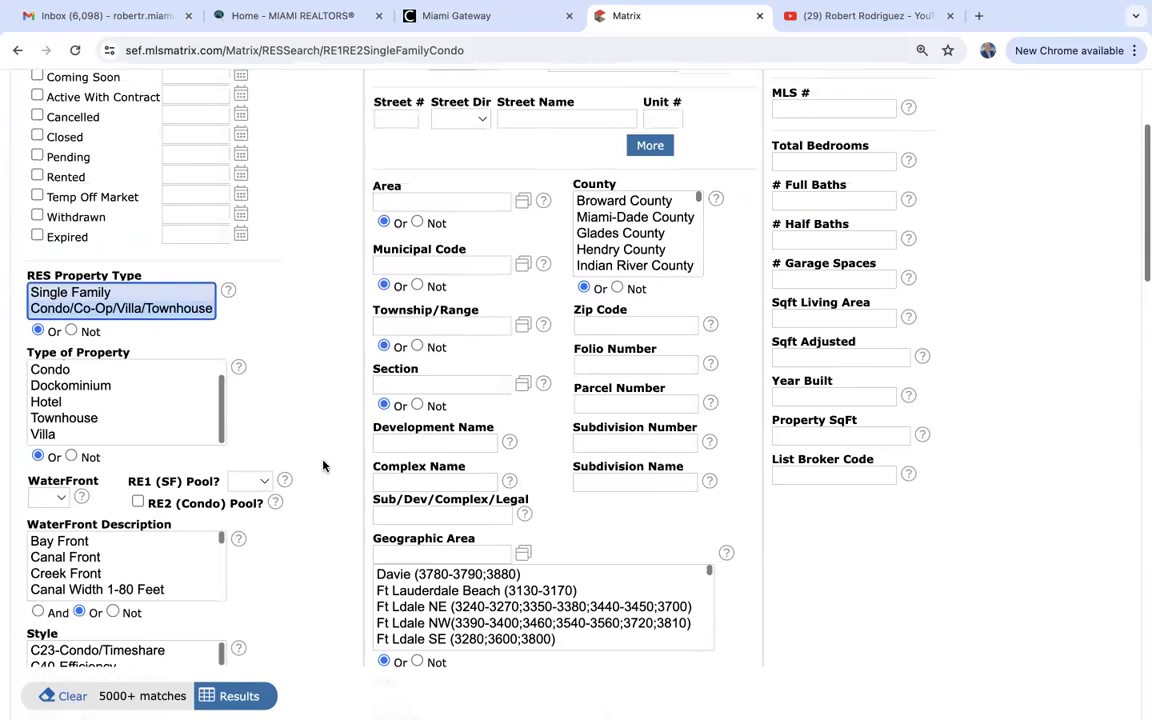
pyautogui.scroll(-5, 323, 466)
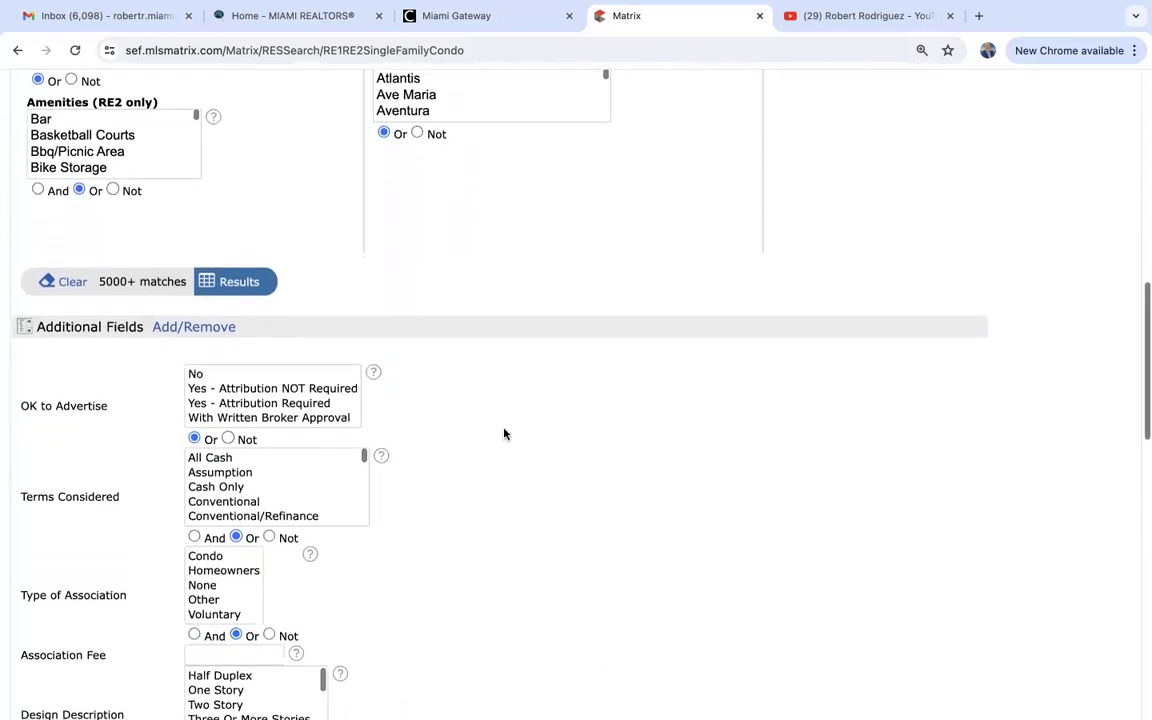
pyautogui.scroll(-2, 504, 433)
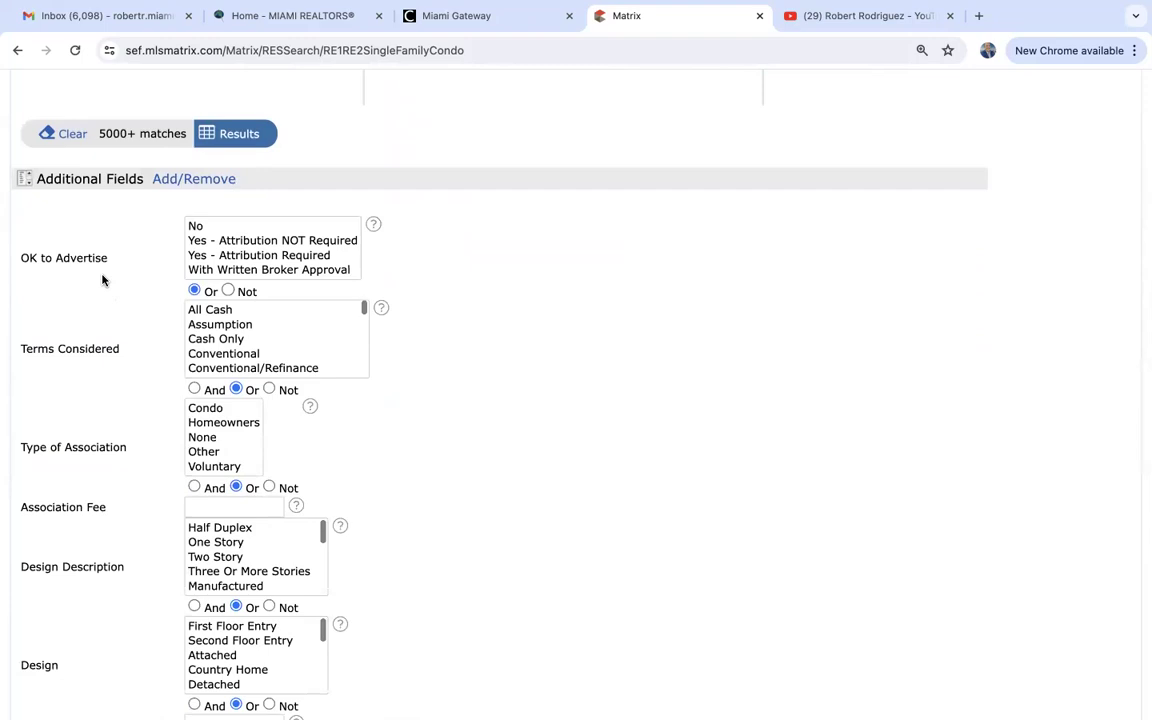
pyautogui.scroll(-10, 102, 280)
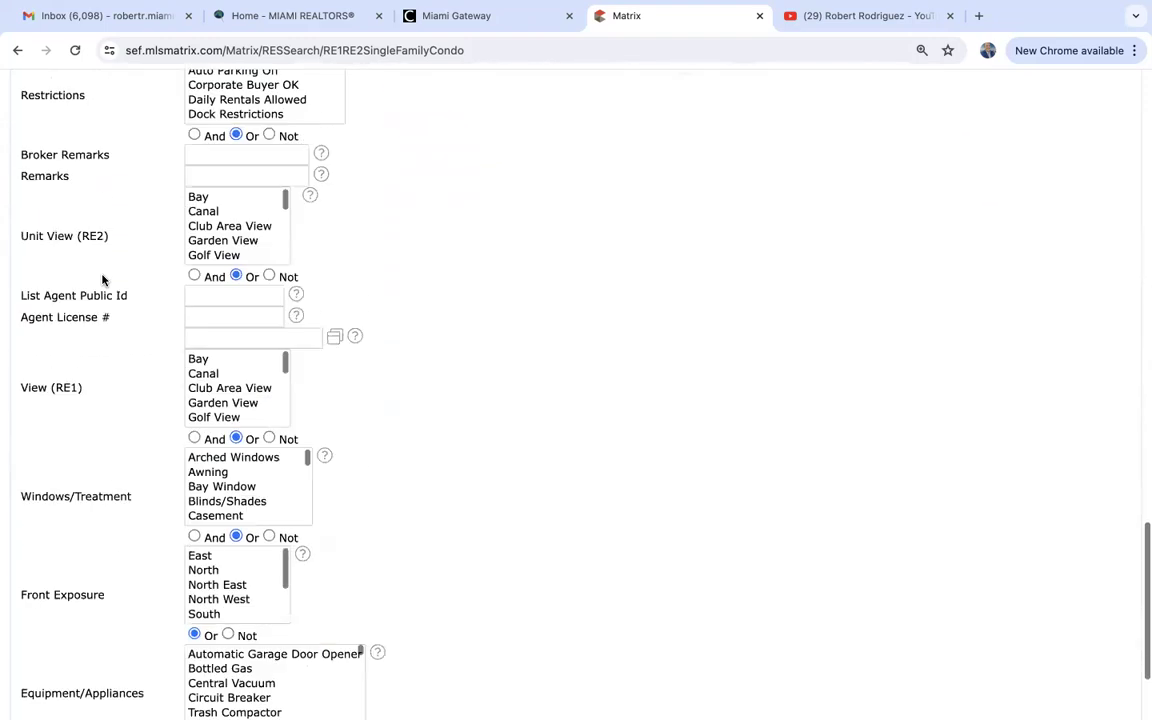
pyautogui.scroll(10, 102, 280)
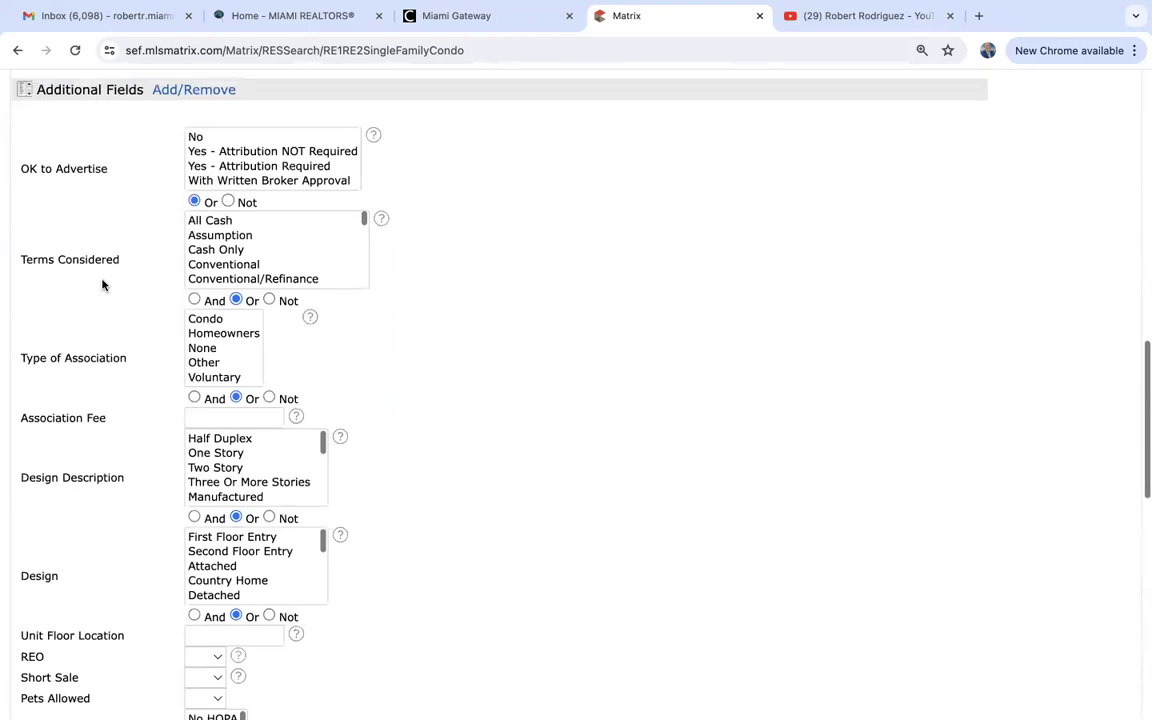
# Open Add/Remove for Additional Fields and pick Auction YN from the Available Fields list.
pyautogui.click(200, 355)
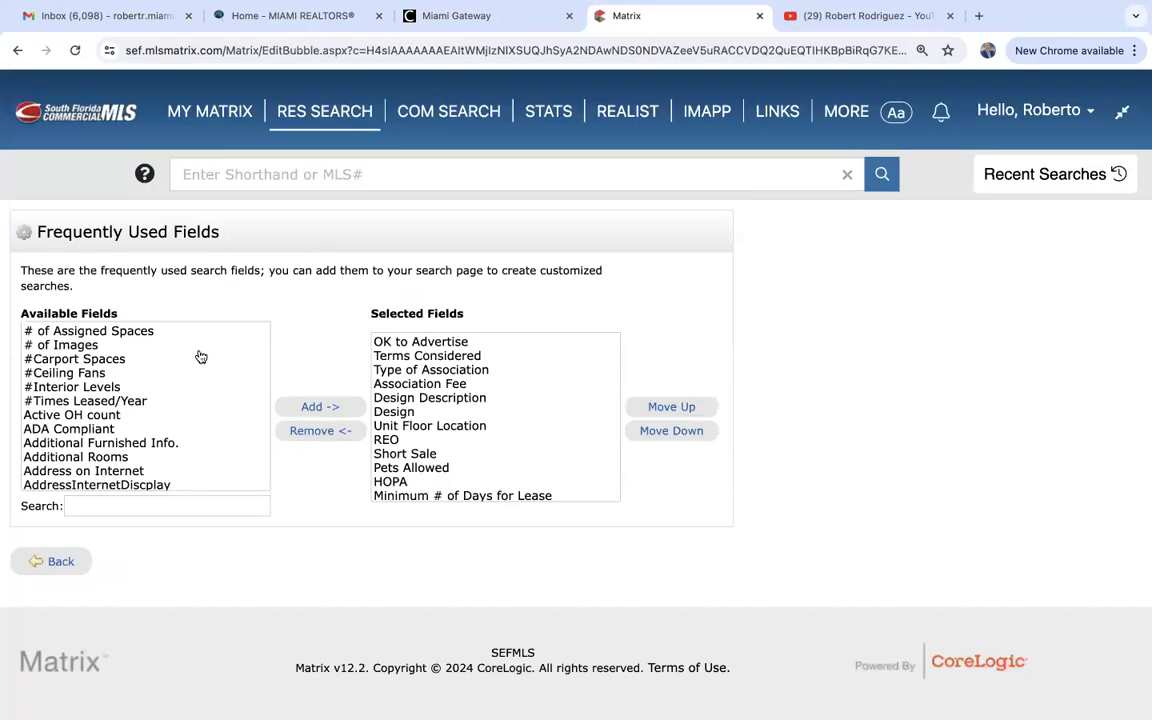
pyautogui.scroll(-5, 103, 394)
pyautogui.scroll(-3, 103, 394)
pyautogui.scroll(4, 103, 394)
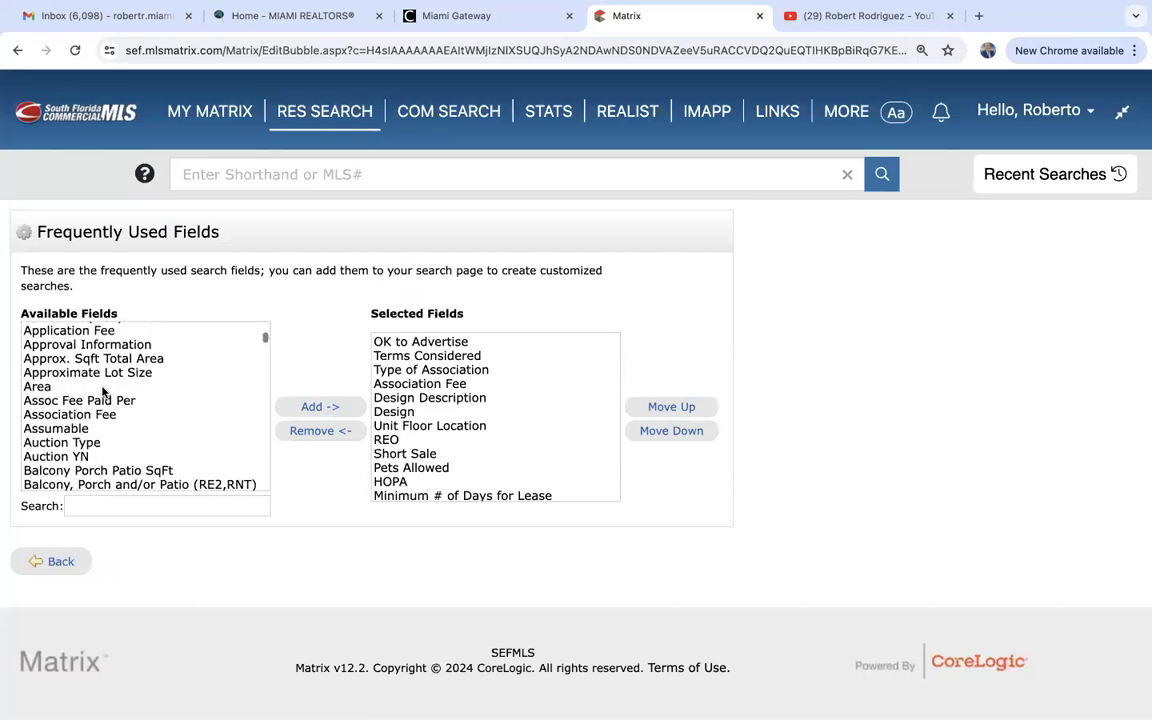
pyautogui.click(86, 456)
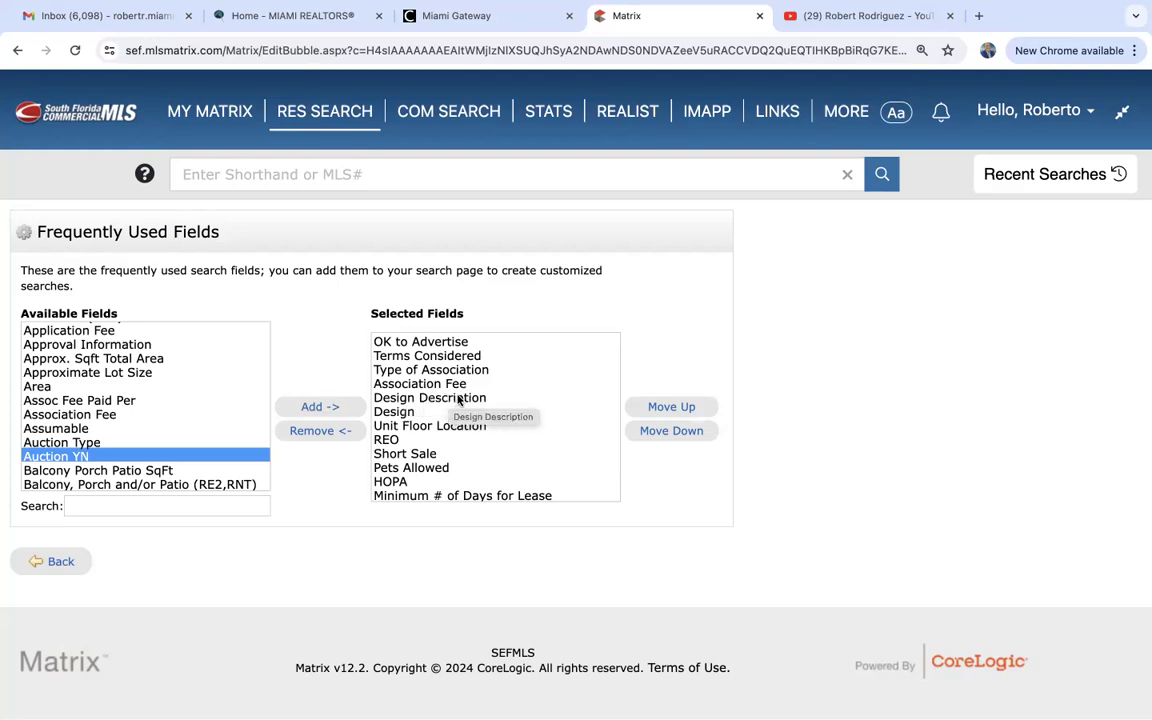
pyautogui.scroll(-3, 418, 452)
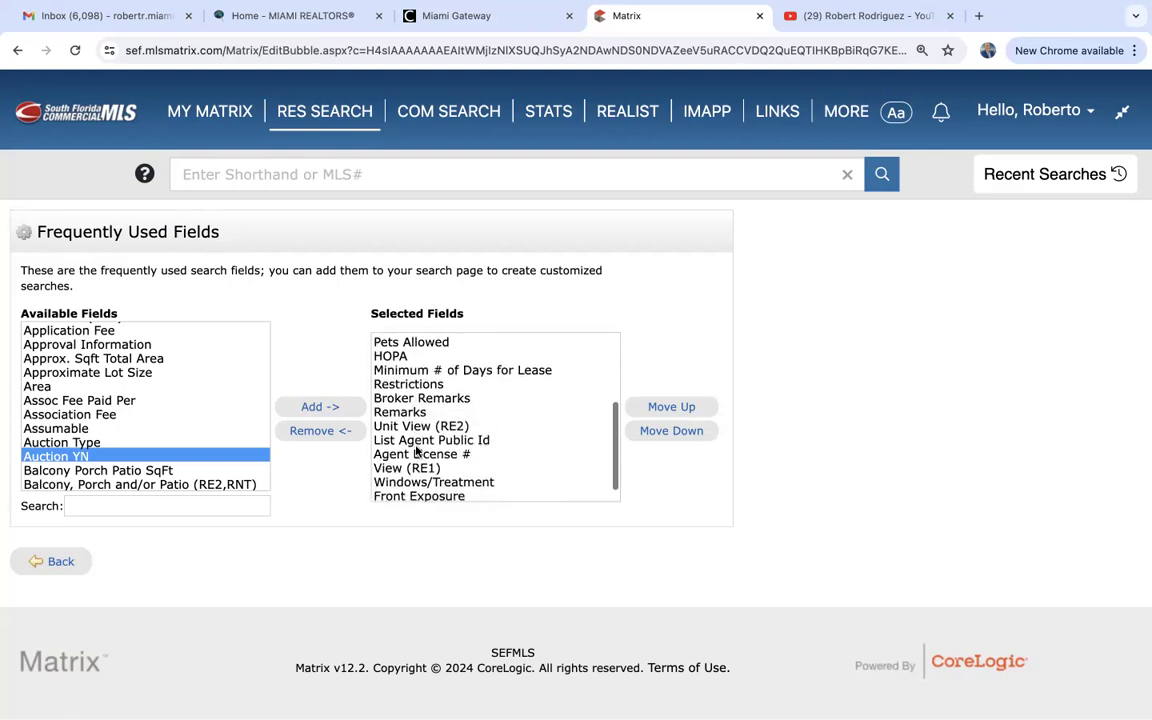
pyautogui.scroll(4, 418, 452)
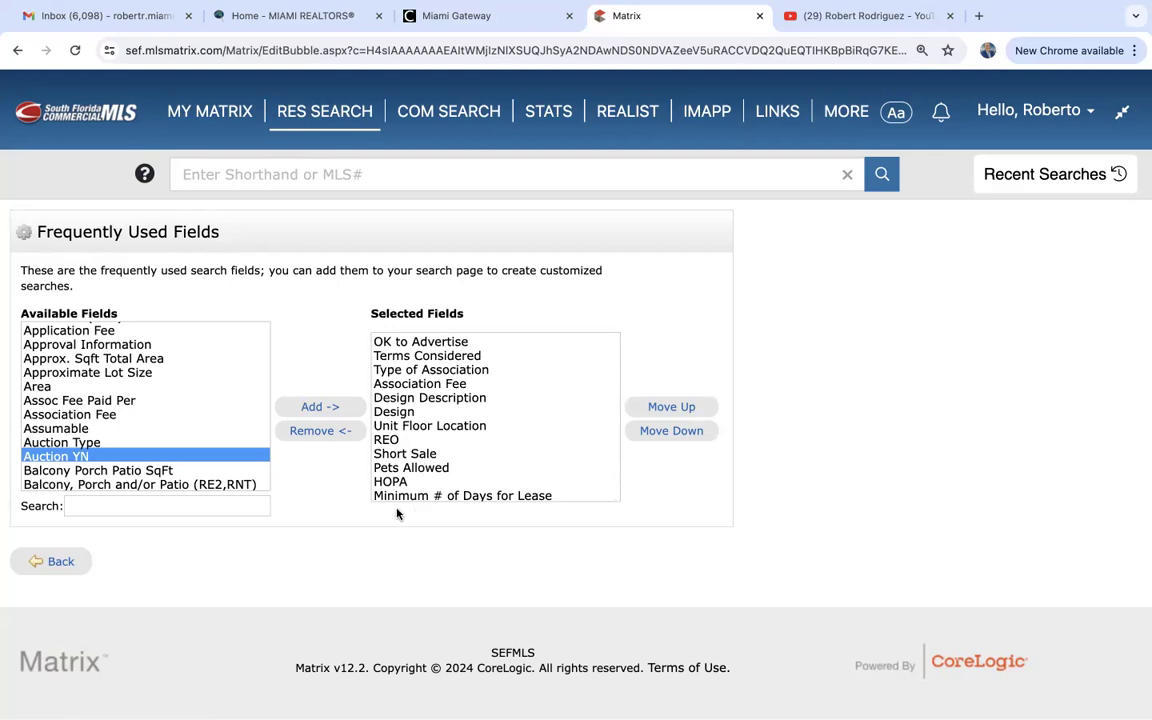
# Back on the search form, select both Yes - Attribution options under OK to Advertise, cutting matches to 1333.
pyautogui.click(58, 565)
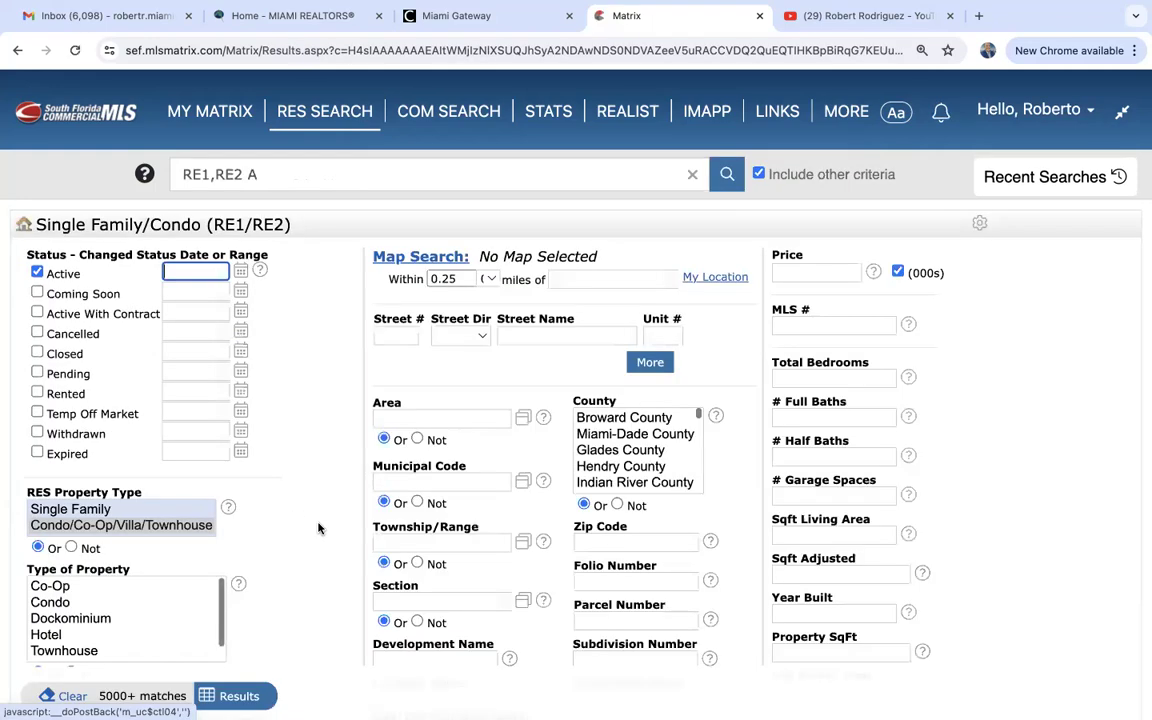
pyautogui.scroll(-8, 298, 553)
pyautogui.scroll(-5, 298, 553)
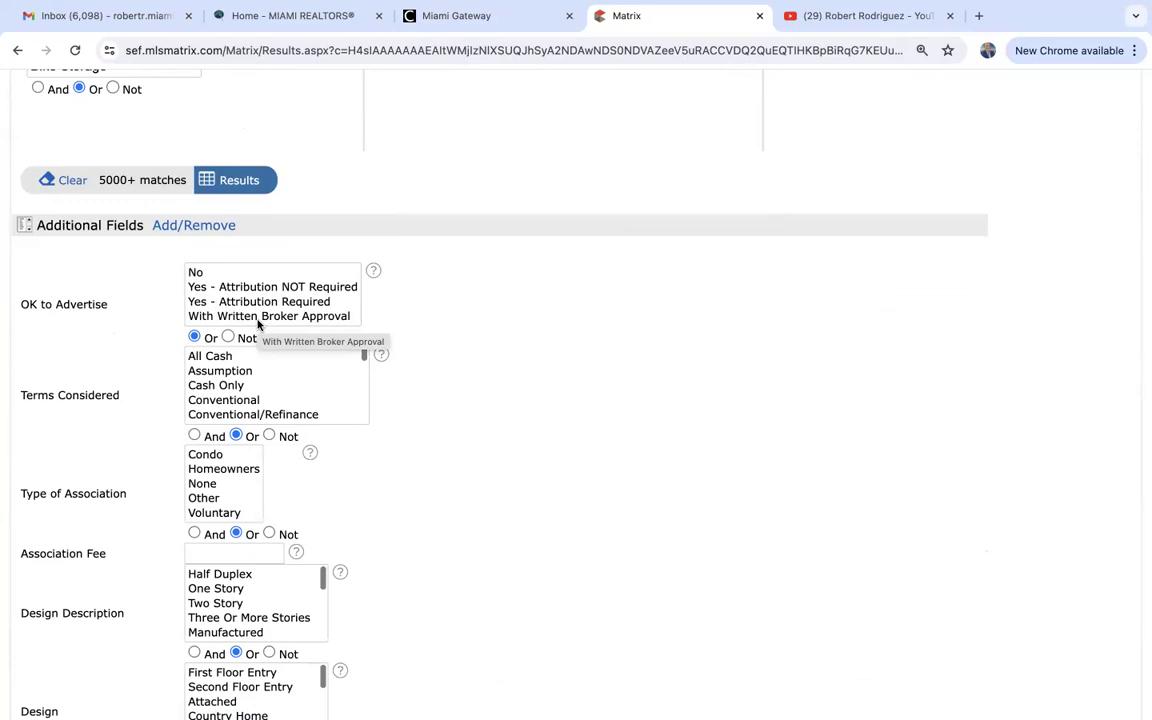
pyautogui.click(235, 287)
pyautogui.keyDown('super'); pyautogui.click(240, 302); pyautogui.keyUp('super')
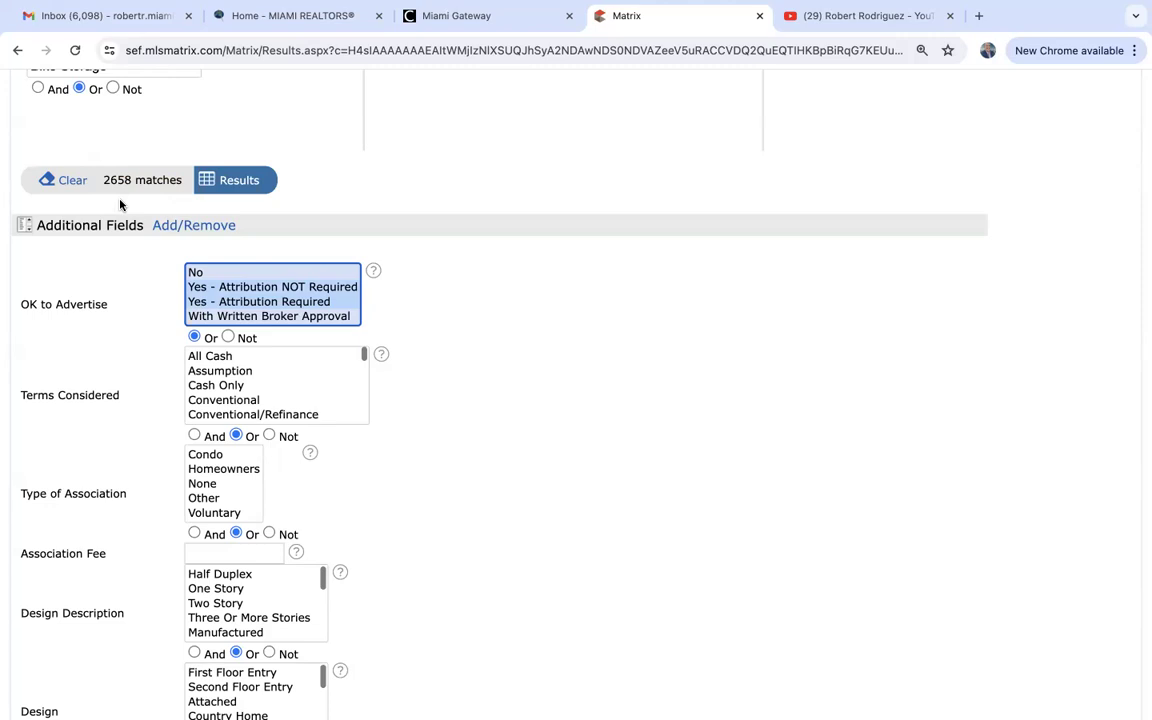
pyautogui.click(224, 306)
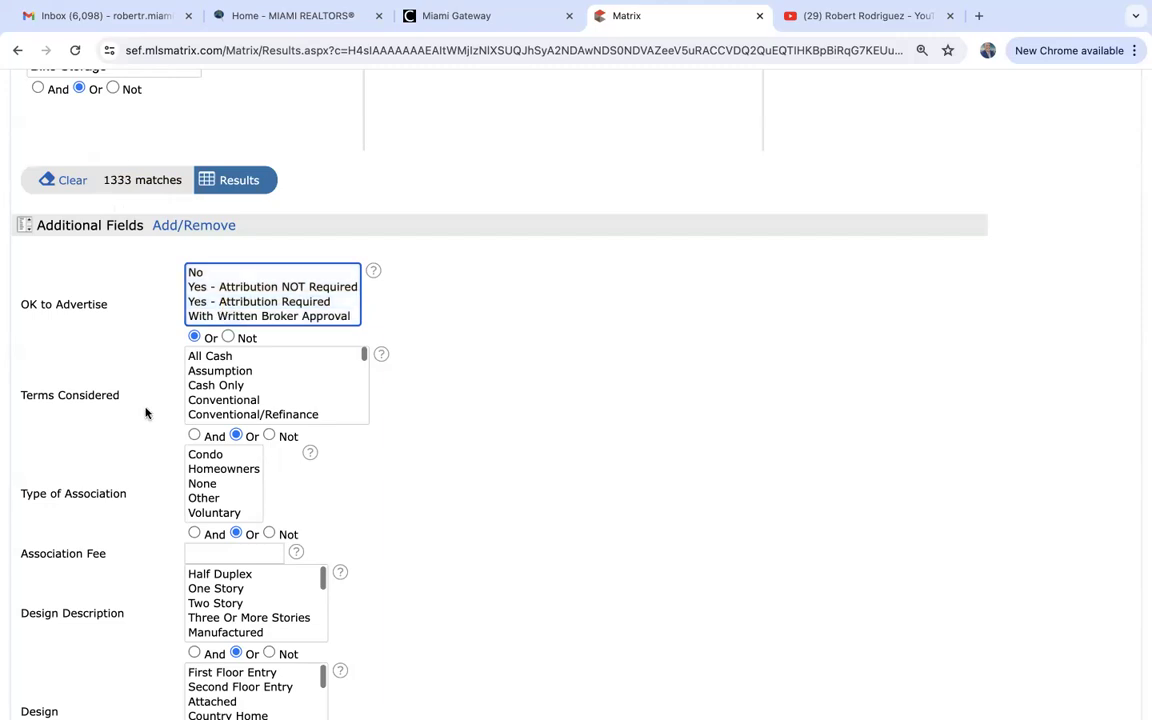
pyautogui.scroll(-3, 145, 412)
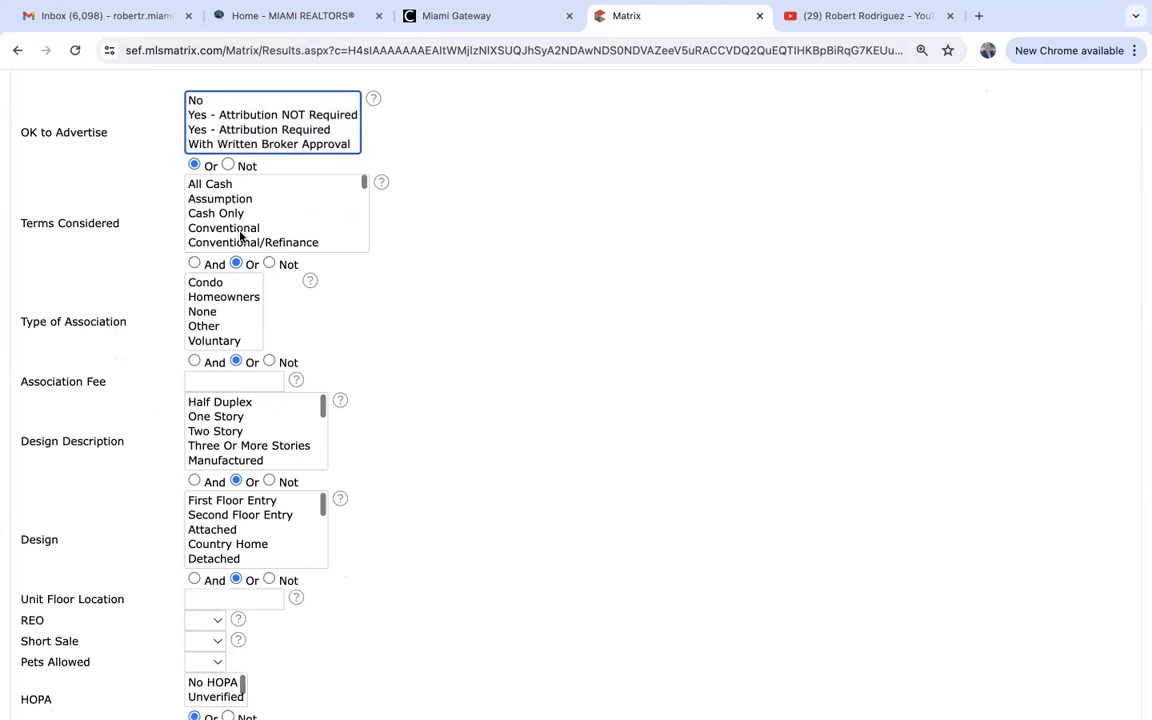
pyautogui.scroll(-3, 240, 236)
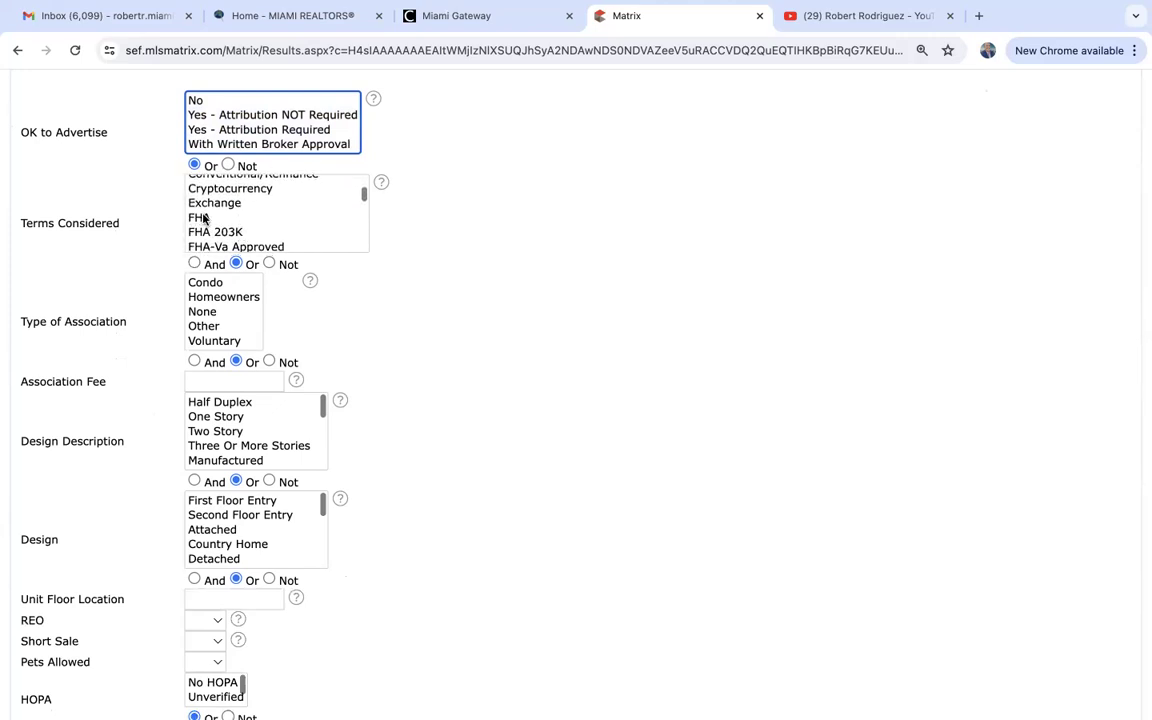
pyautogui.click(203, 217)
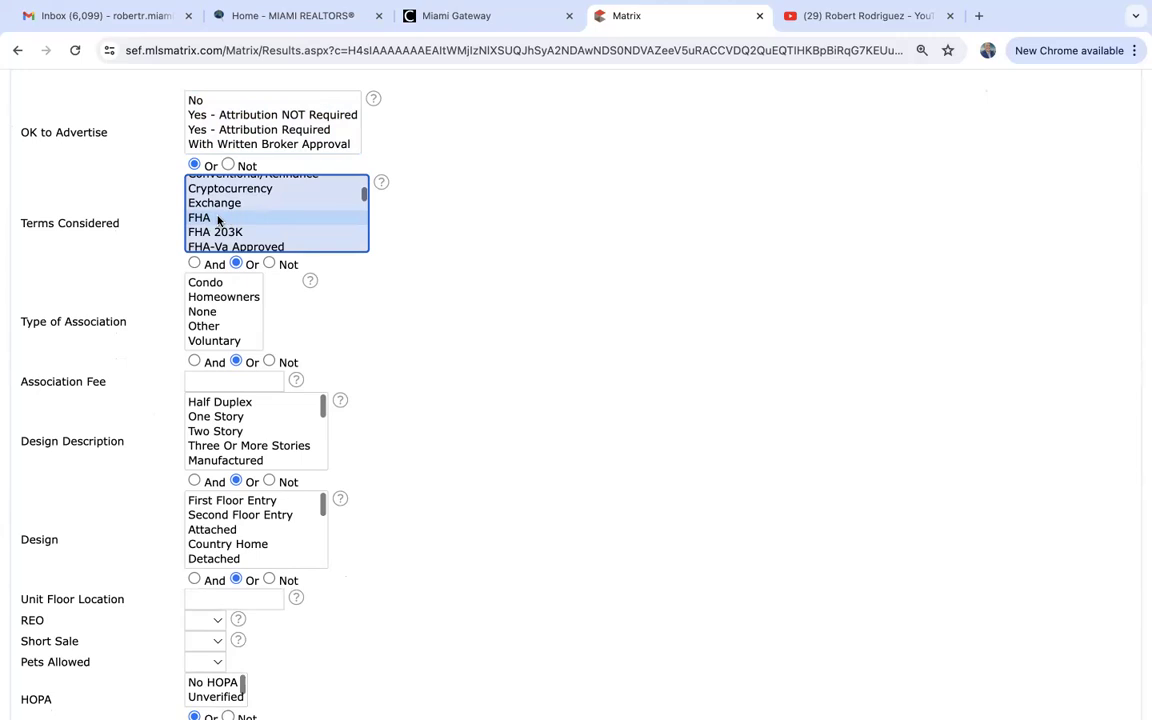
pyautogui.scroll(3, 218, 219)
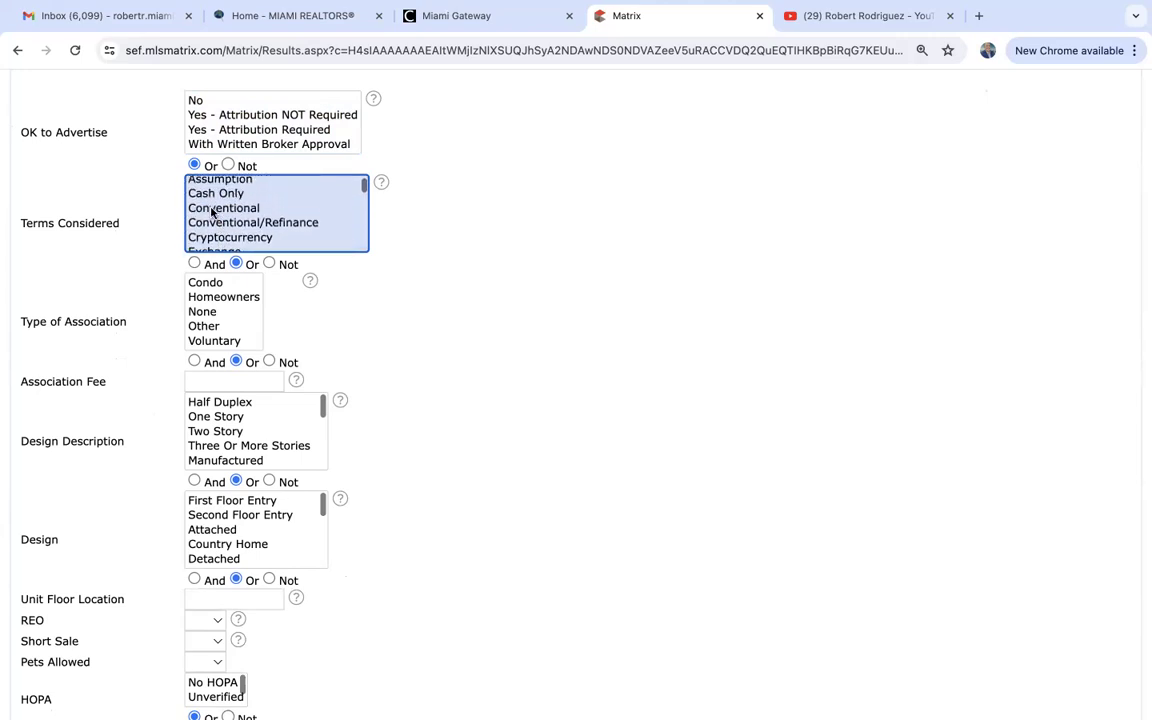
pyautogui.scroll(2, 211, 212)
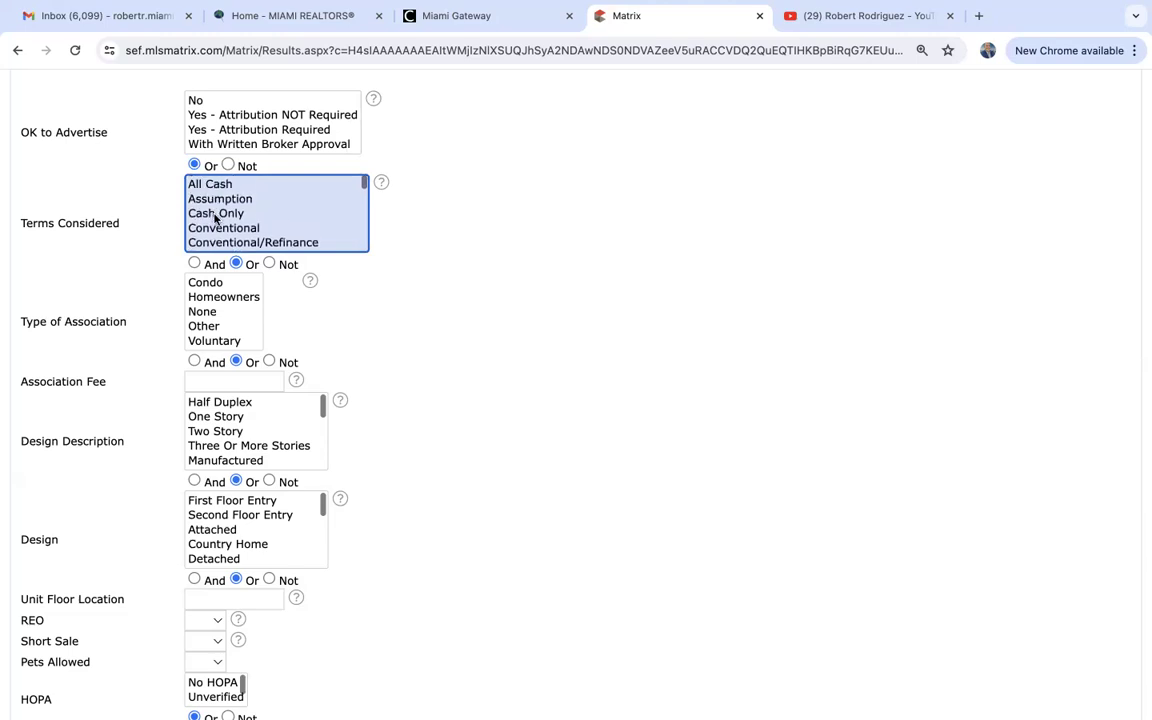
pyautogui.scroll(-5, 231, 218)
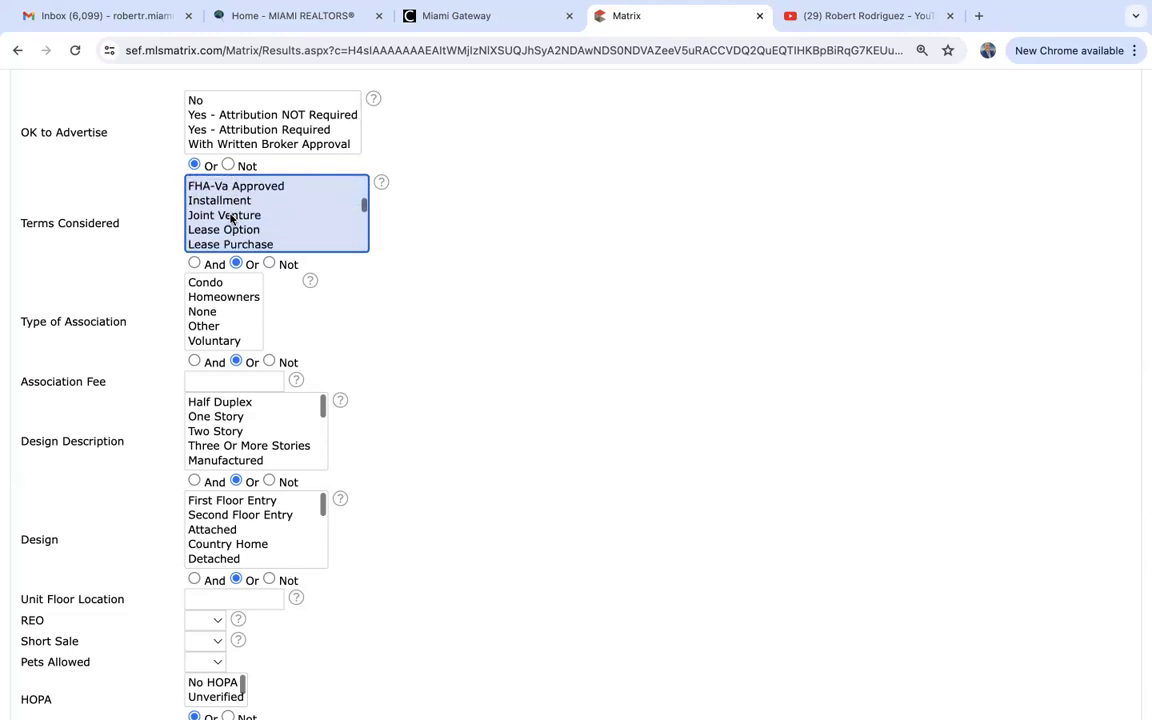
pyautogui.scroll(-2, 231, 218)
pyautogui.scroll(2, 231, 218)
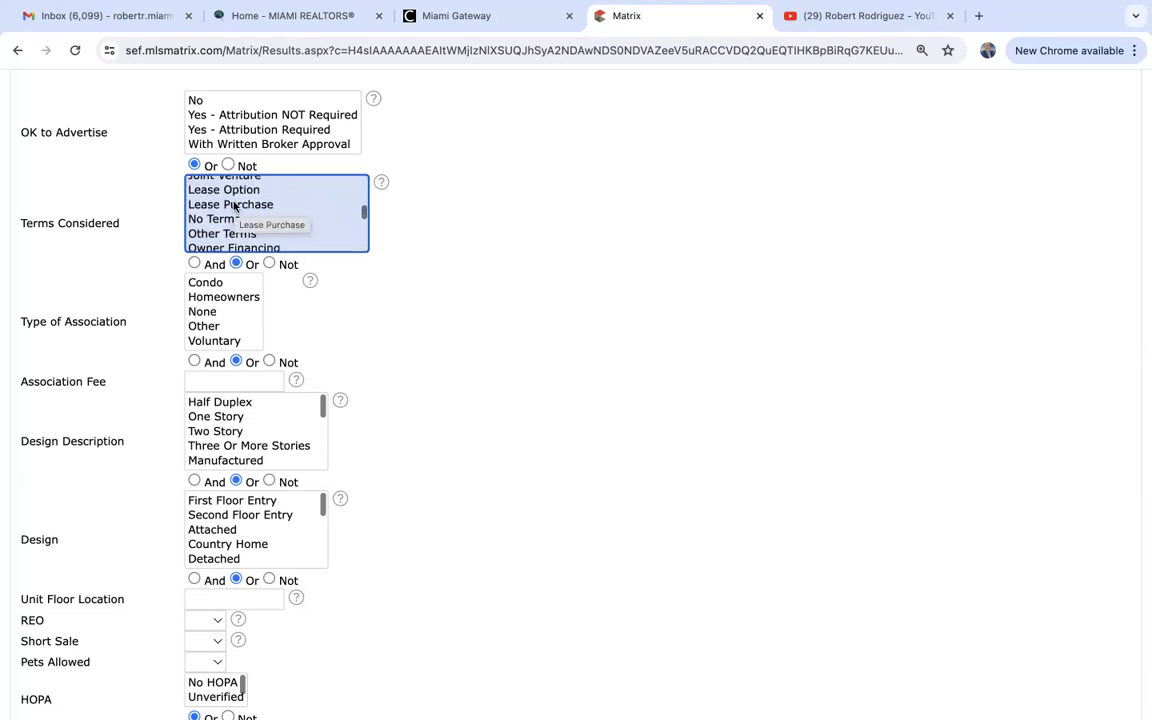
pyautogui.scroll(1, 233, 206)
pyautogui.scroll(-4, 233, 206)
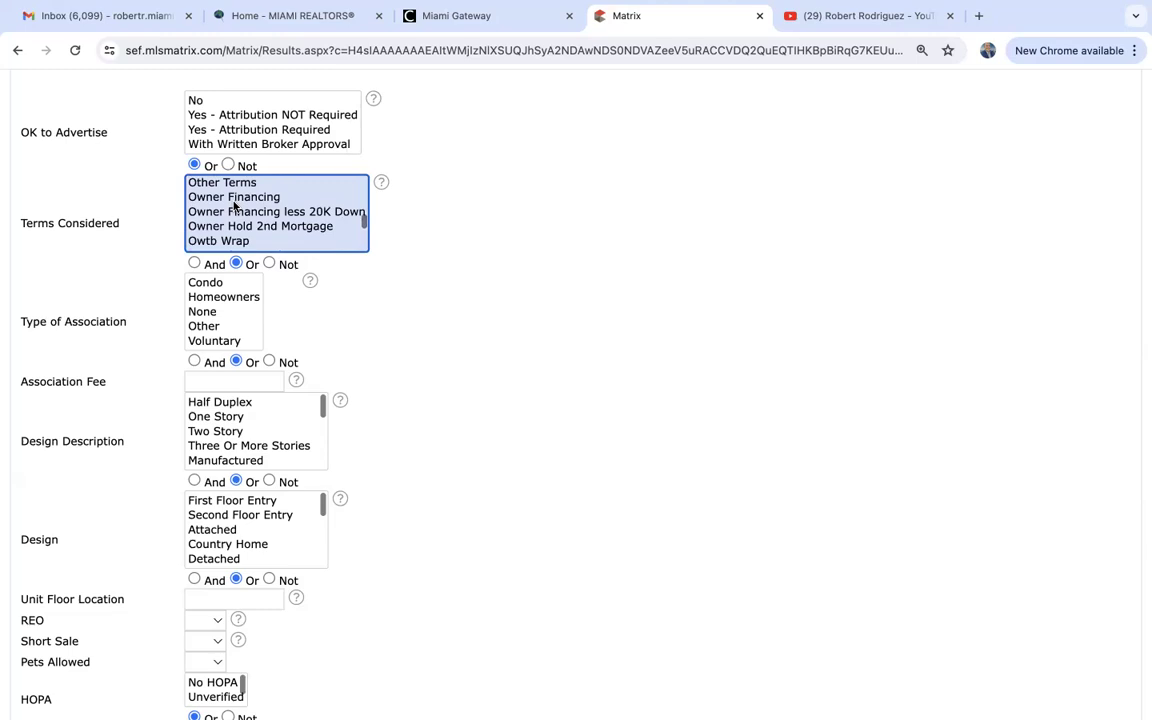
pyautogui.scroll(5, 235, 206)
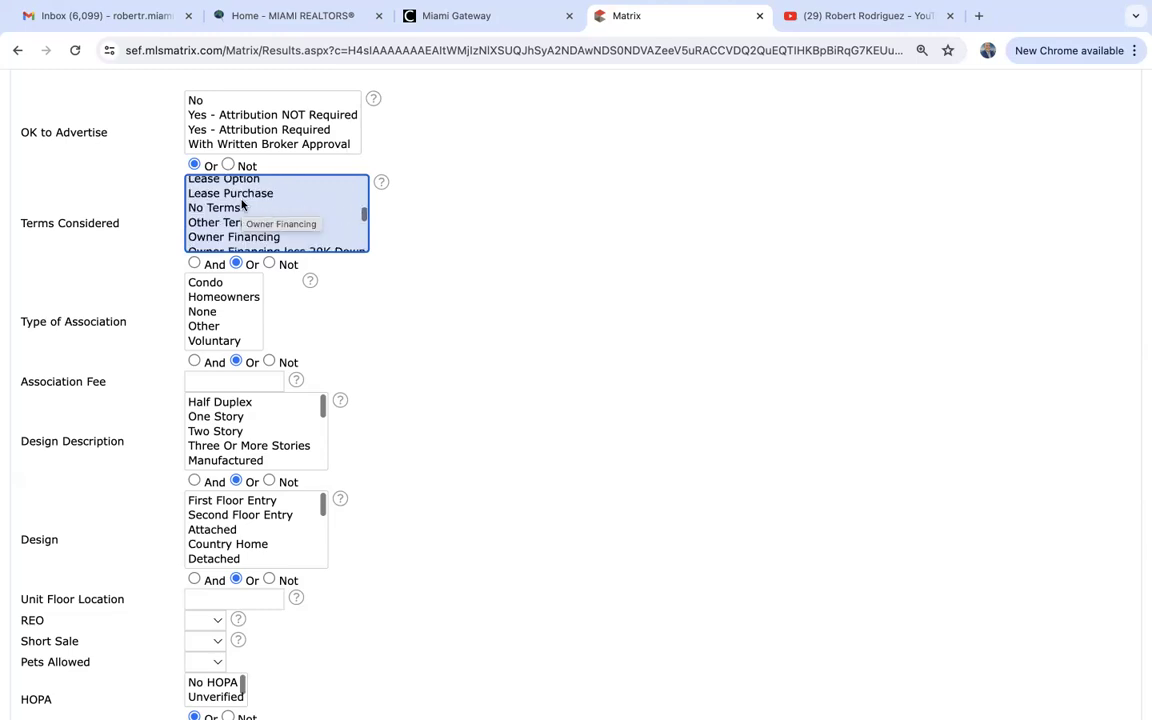
pyautogui.scroll(2, 241, 205)
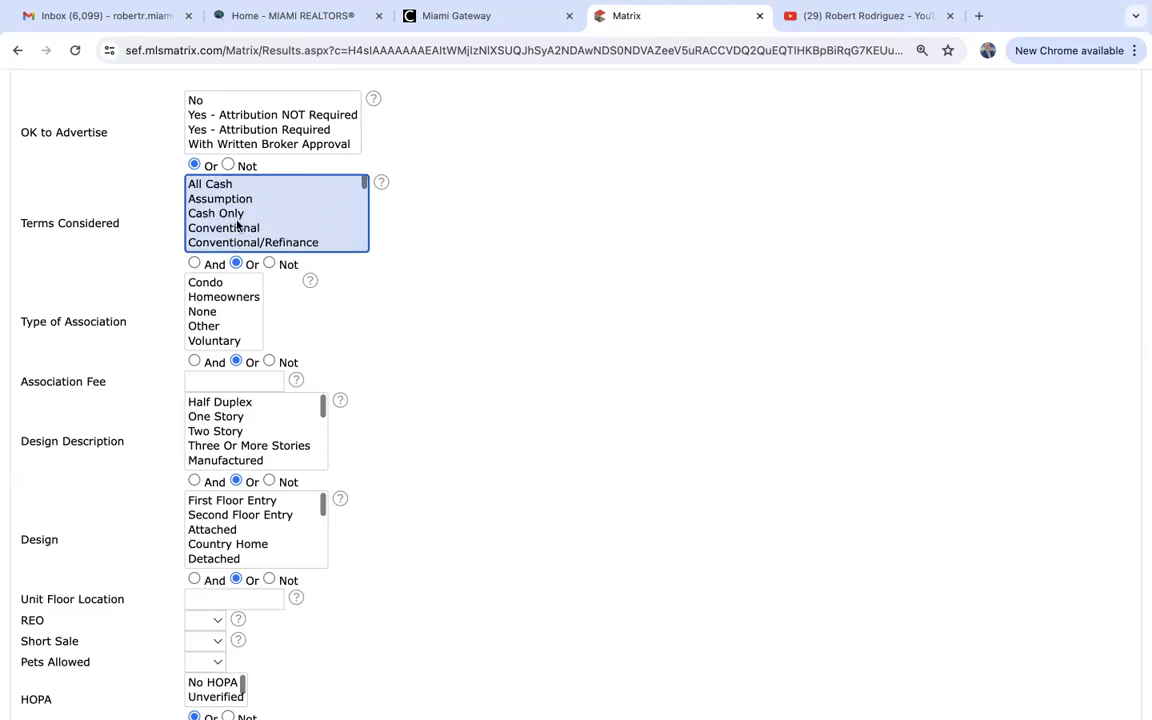
pyautogui.scroll(-2, 239, 224)
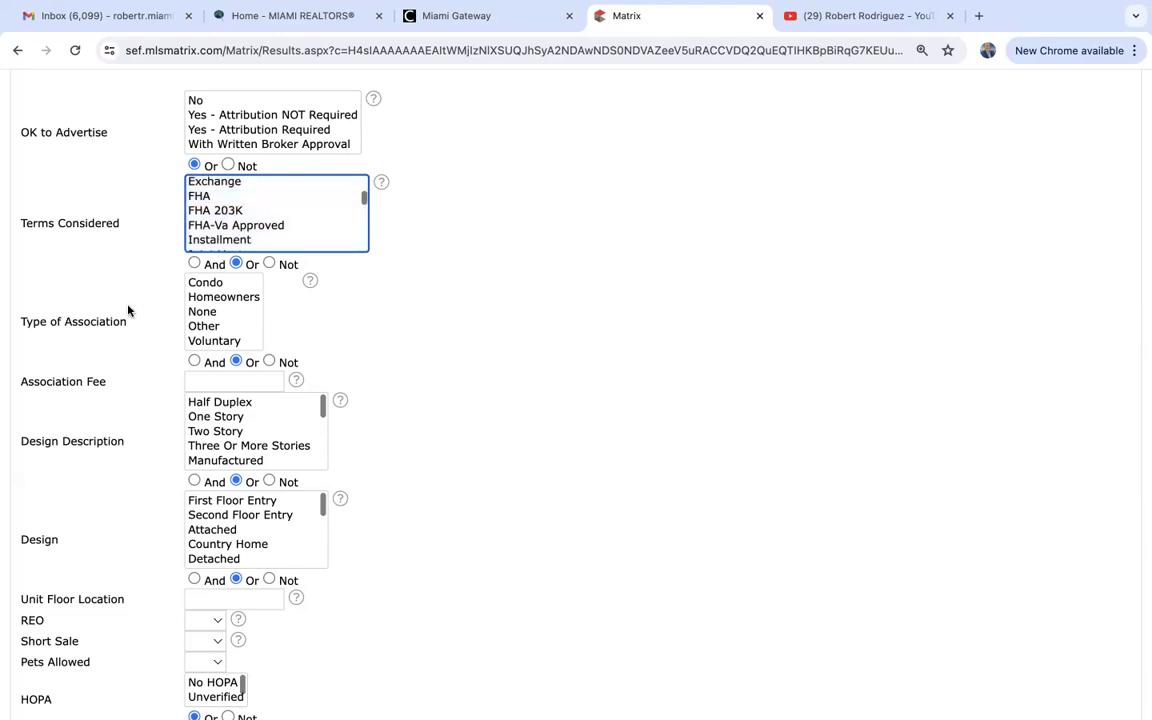
pyautogui.scroll(-2, 128, 311)
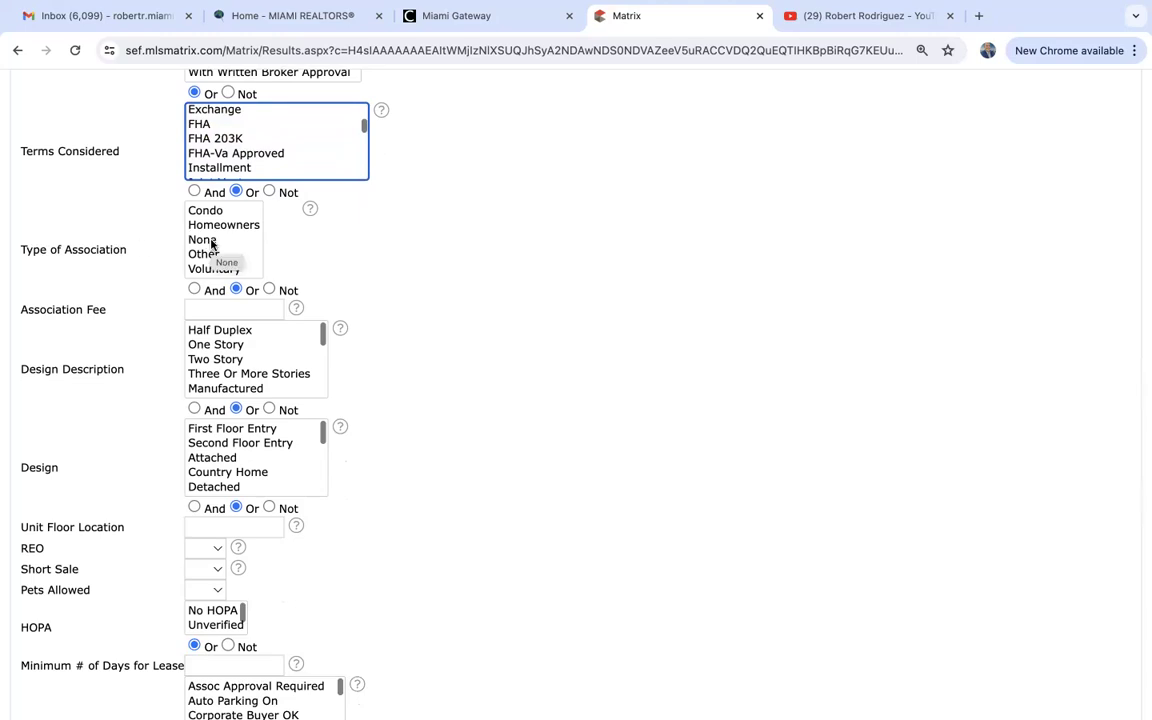
# Enter 200- as the Association Fee range, then clear it again.
pyautogui.click(221, 307)
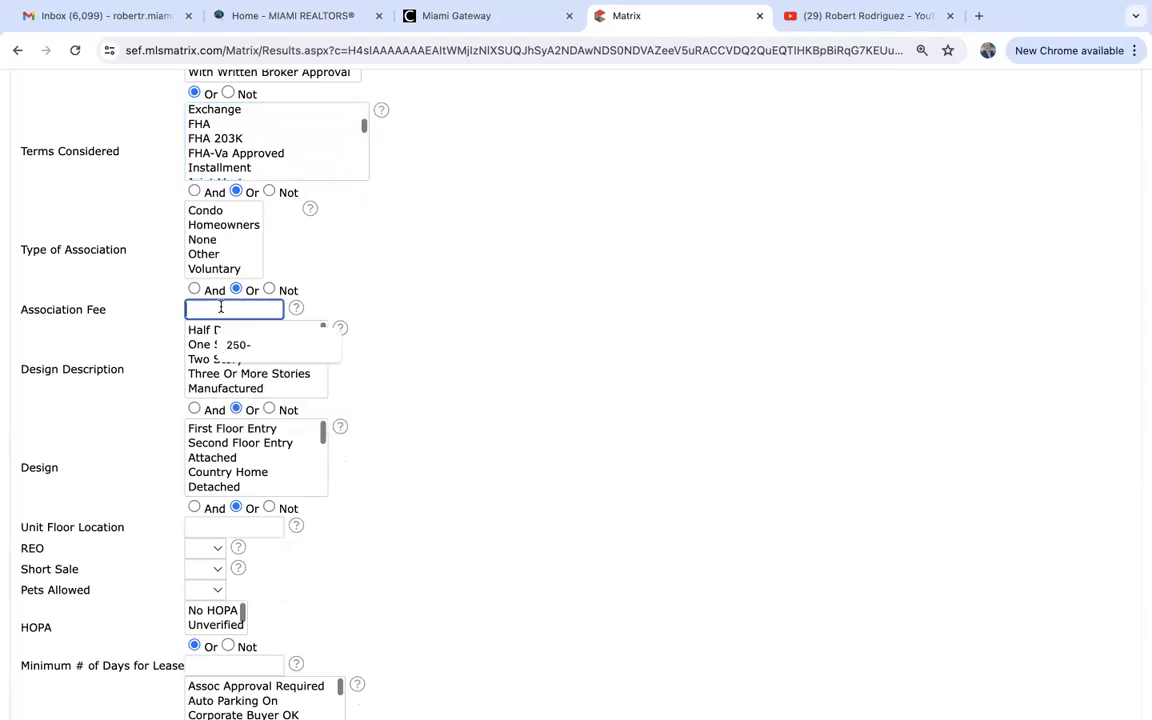
pyautogui.write('200-')
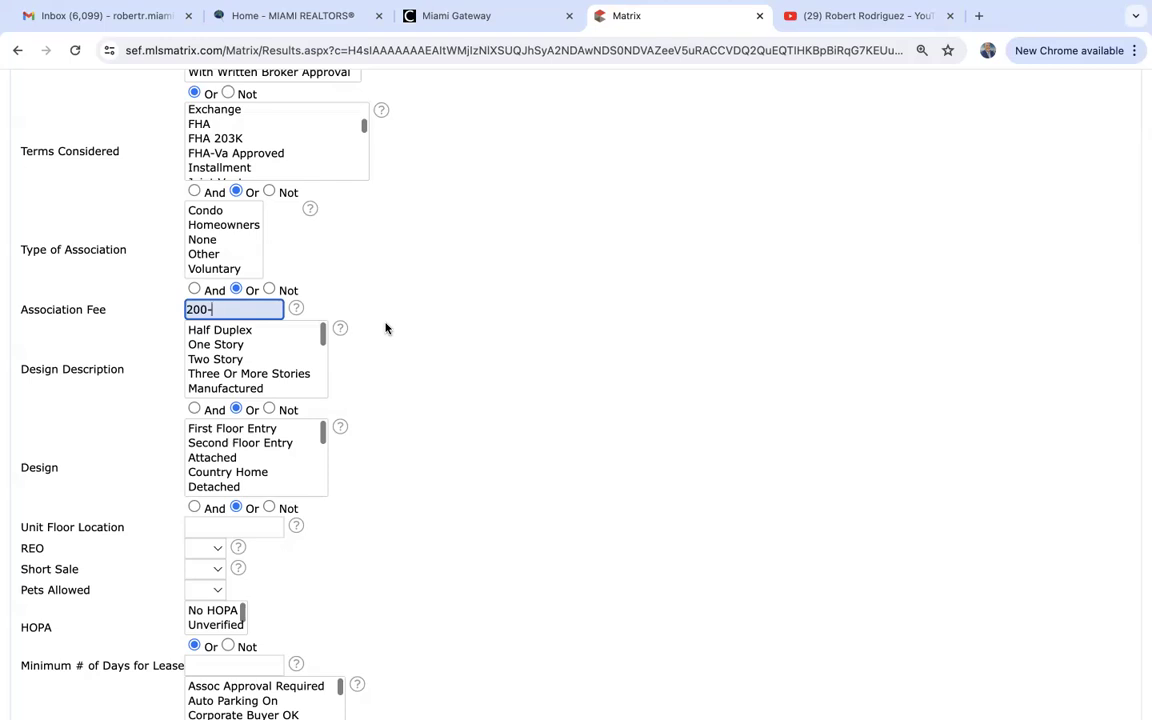
pyautogui.tripleClick(226, 308)
pyautogui.press('BackSpace')
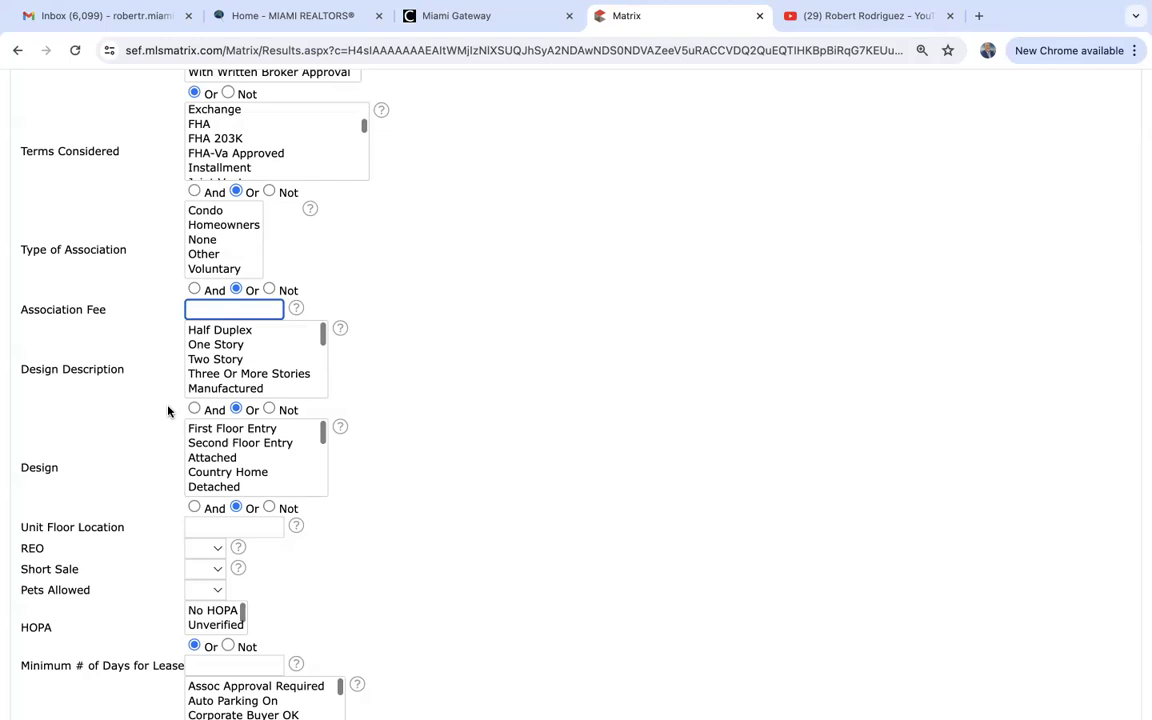
# Set Design Description to Two Story instead of One Story and browse the remaining options.
pyautogui.scroll(-3, 168, 410)
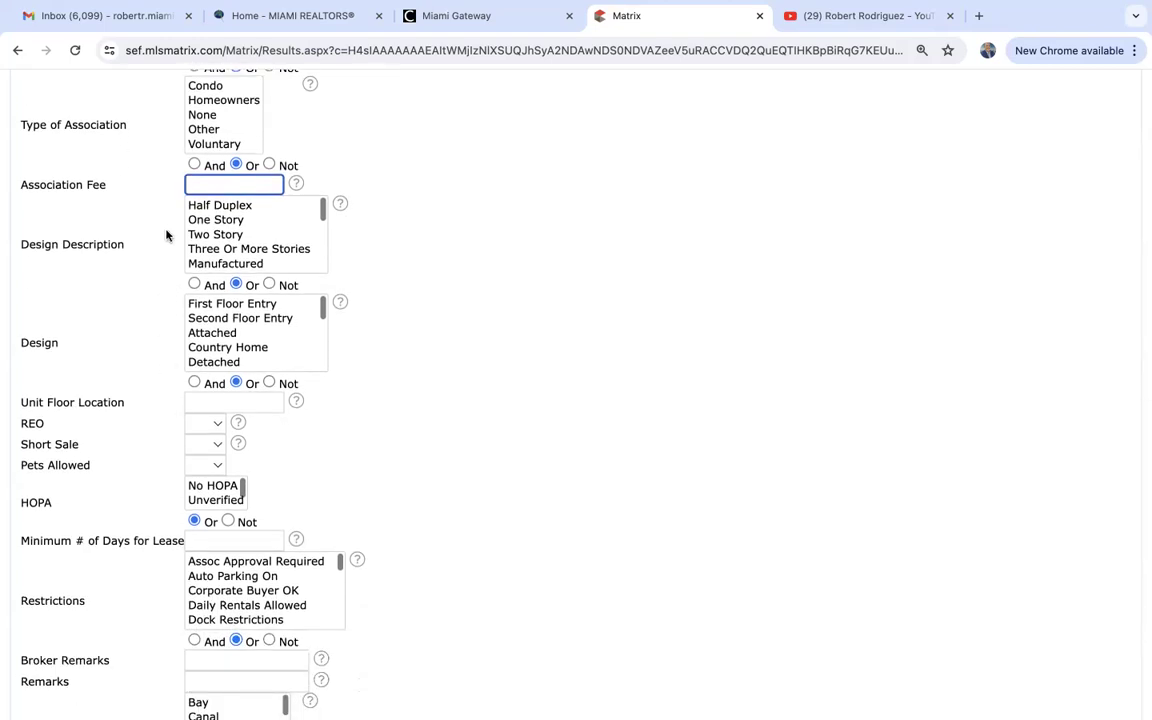
pyautogui.click(215, 220)
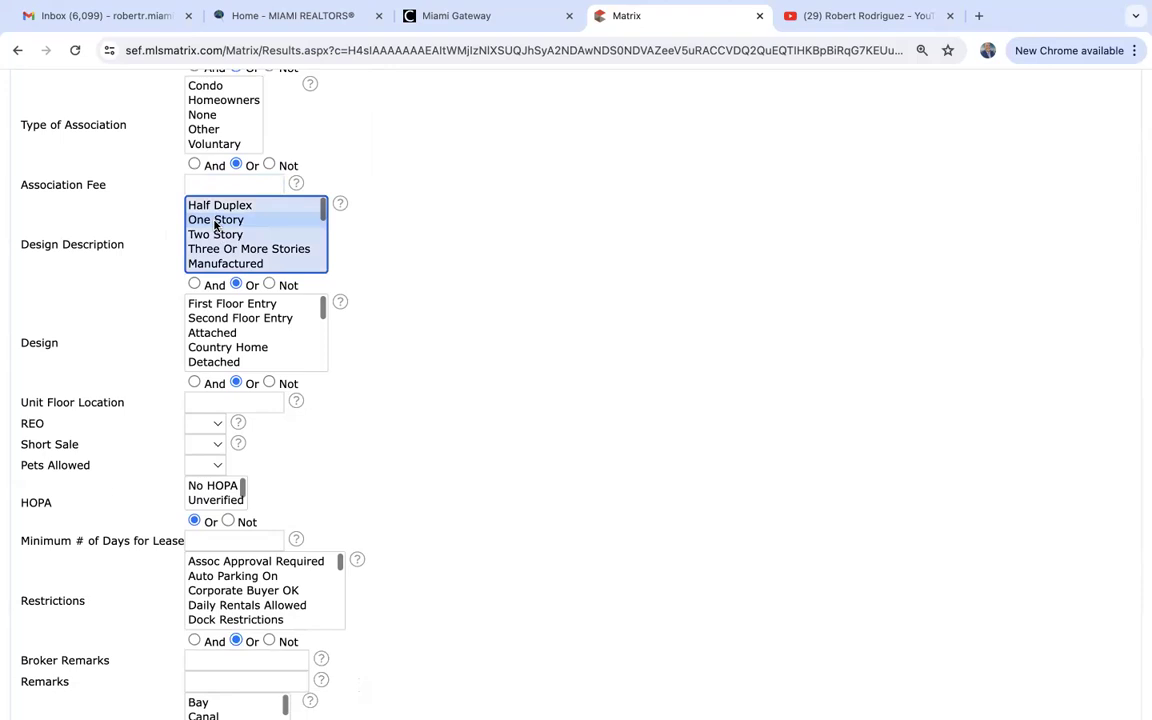
pyautogui.click(218, 236)
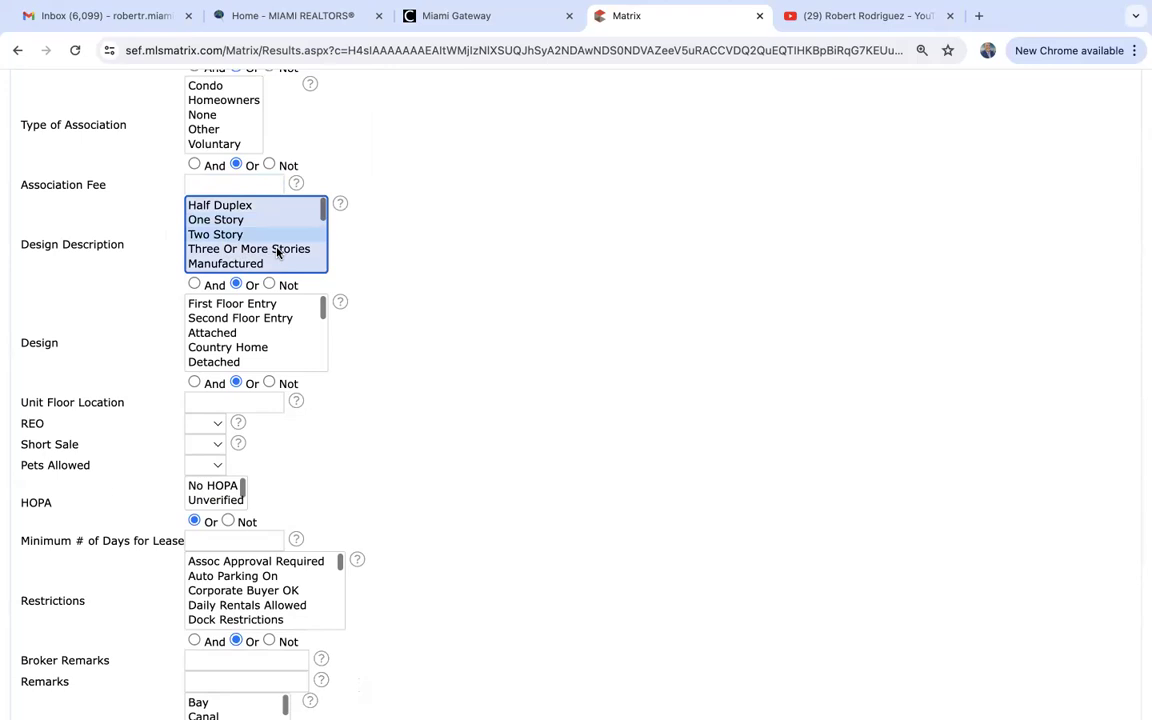
pyautogui.scroll(-2, 278, 250)
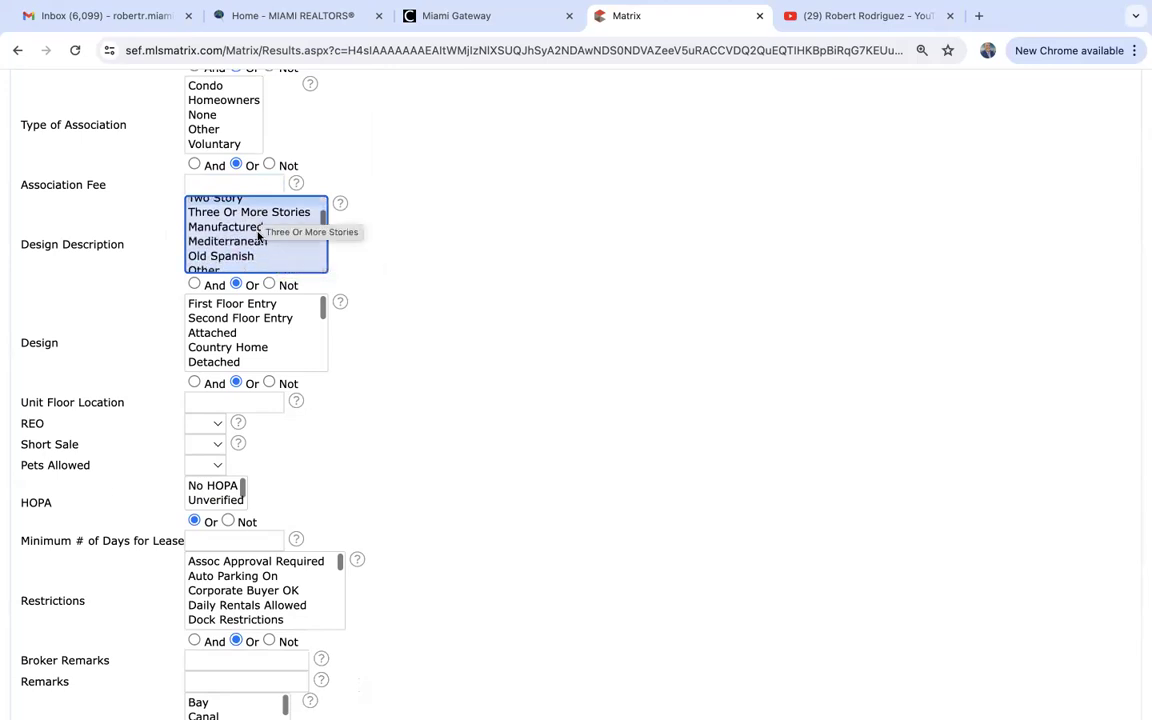
pyautogui.scroll(-1, 258, 255)
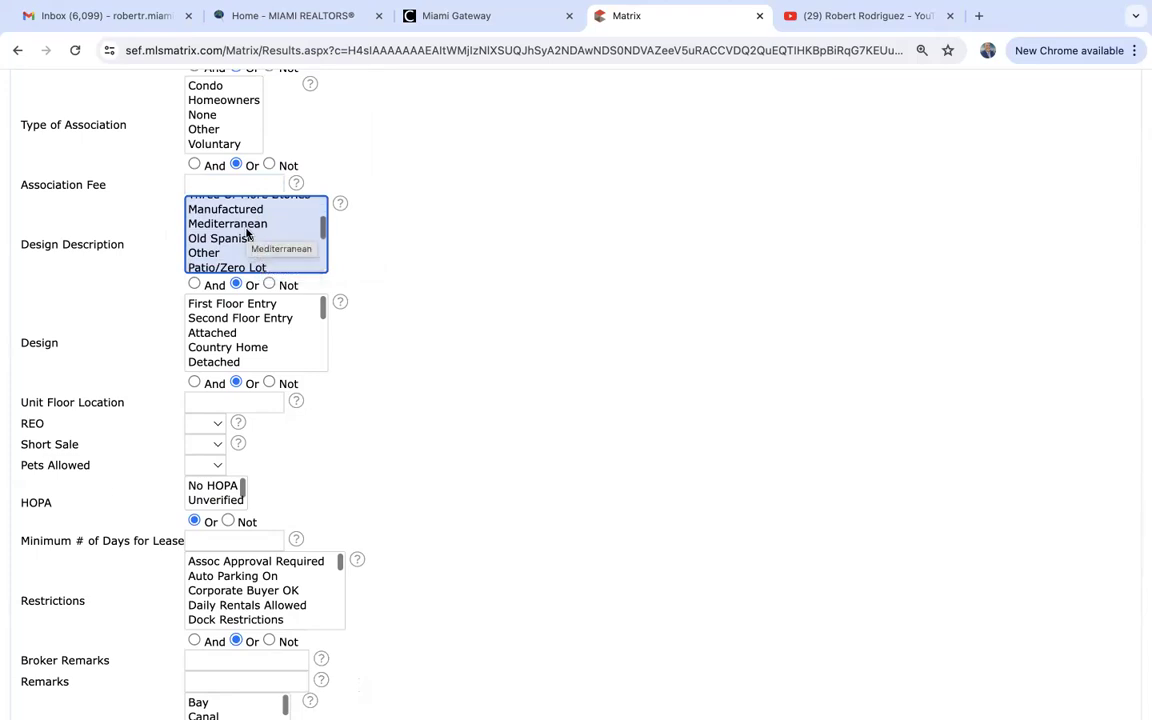
pyautogui.scroll(-4, 243, 242)
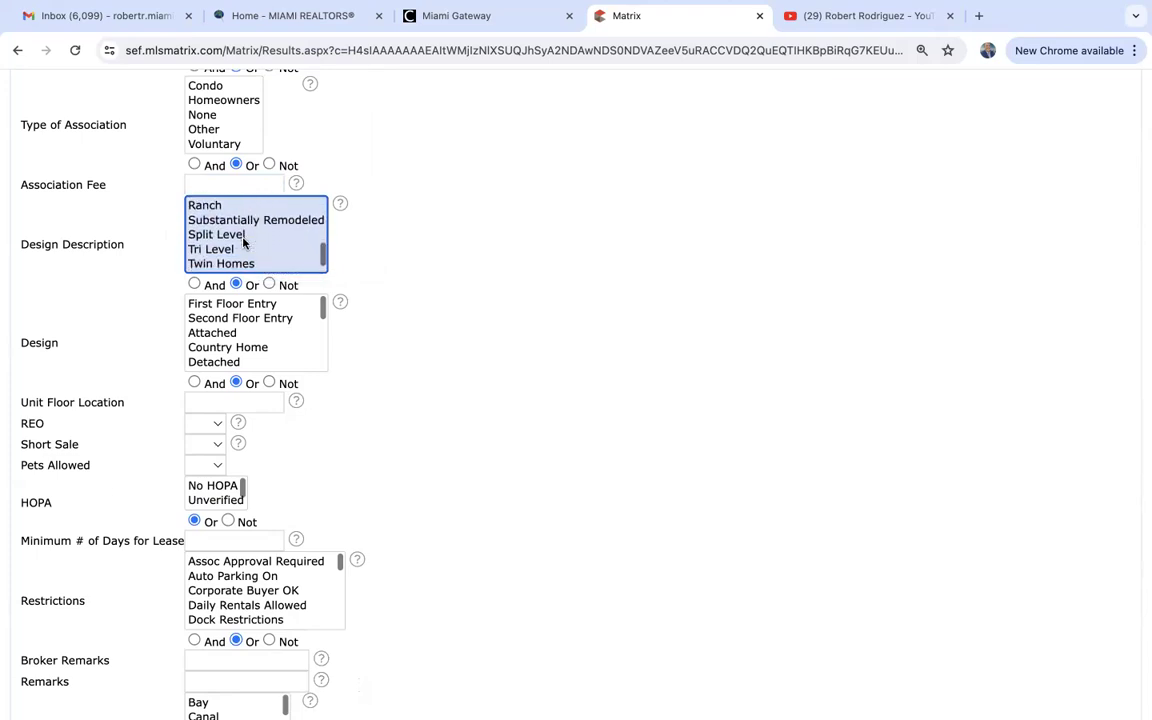
pyautogui.scroll(5, 243, 242)
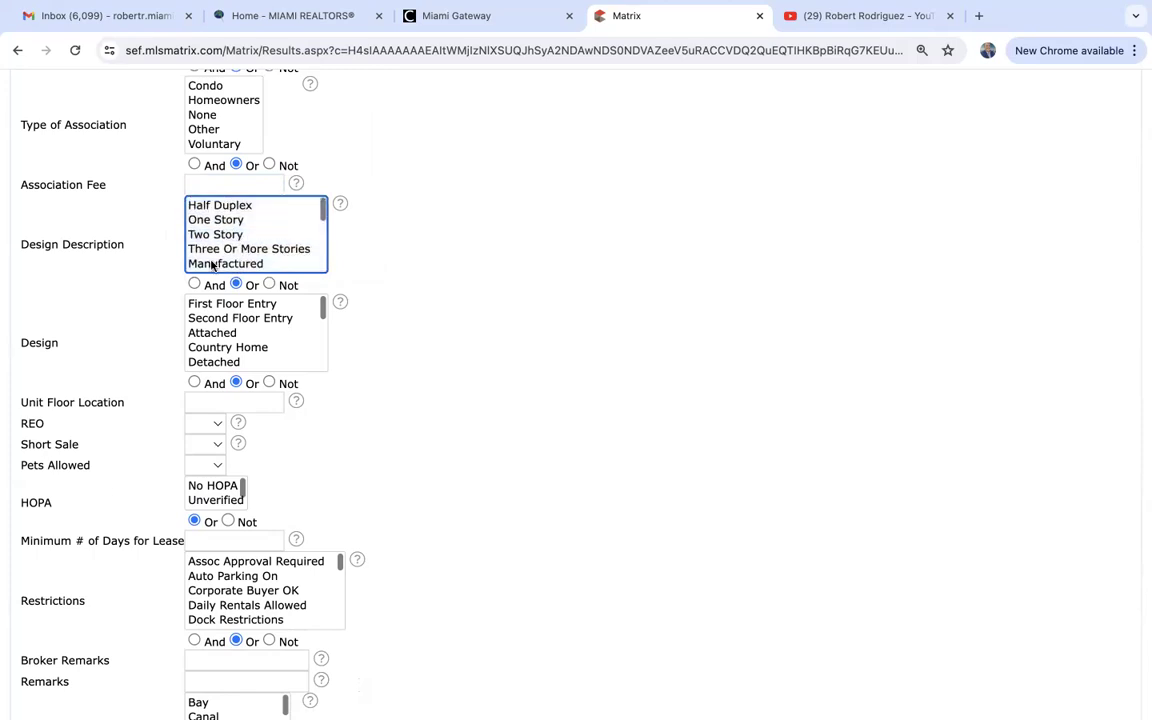
pyautogui.scroll(-2, 141, 360)
pyautogui.scroll(-3, 141, 360)
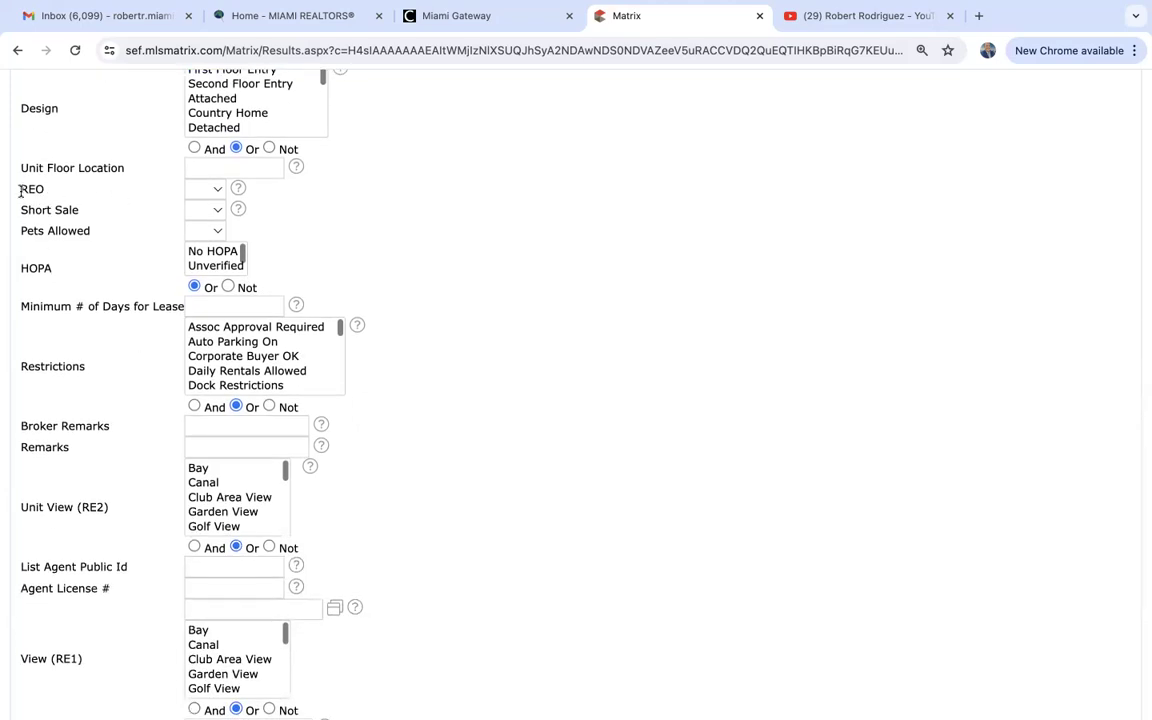
pyautogui.click(204, 191)
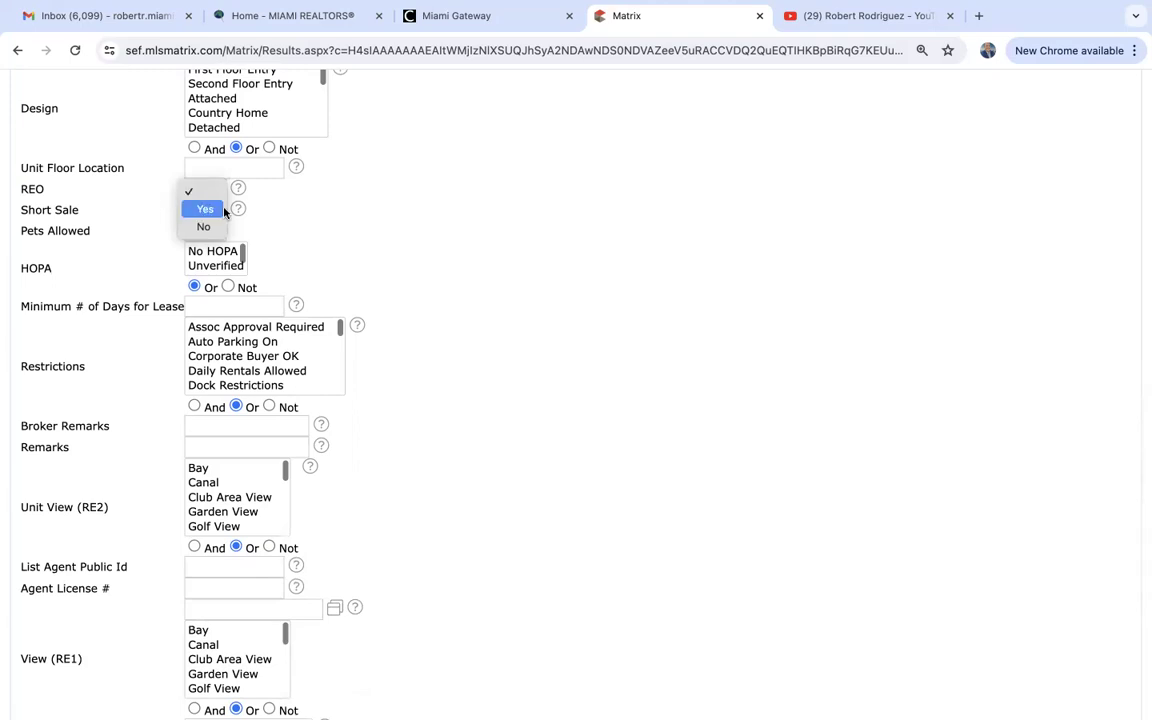
pyautogui.click(283, 222)
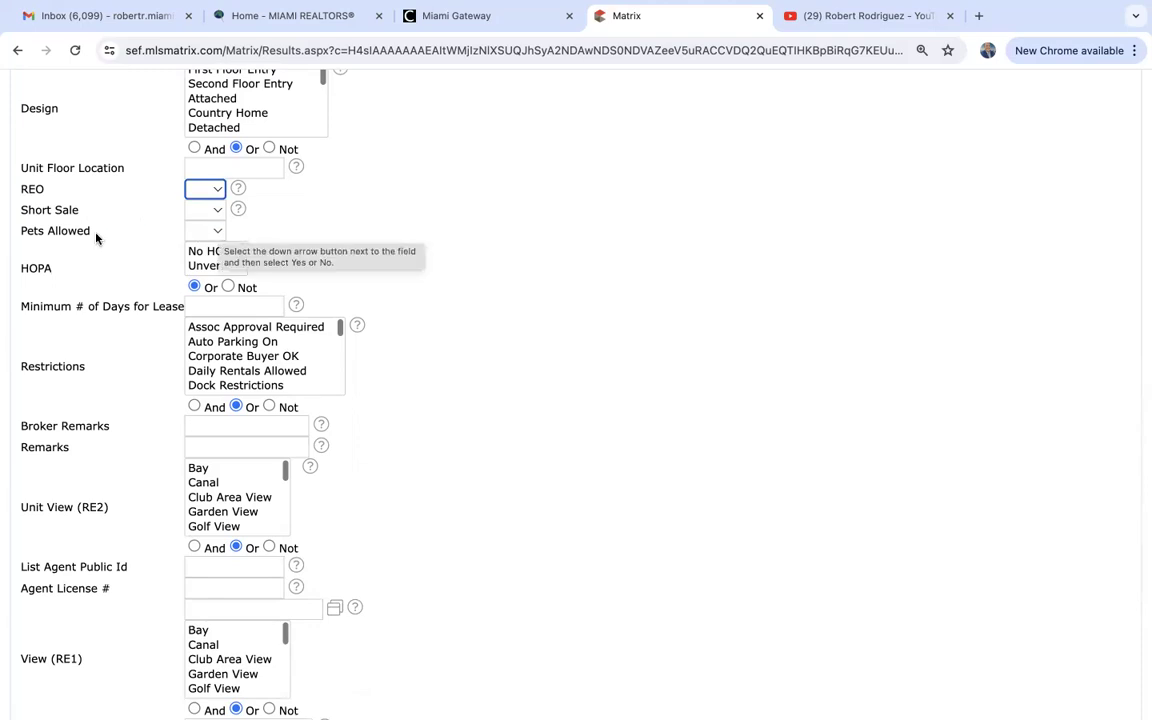
pyautogui.click(210, 231)
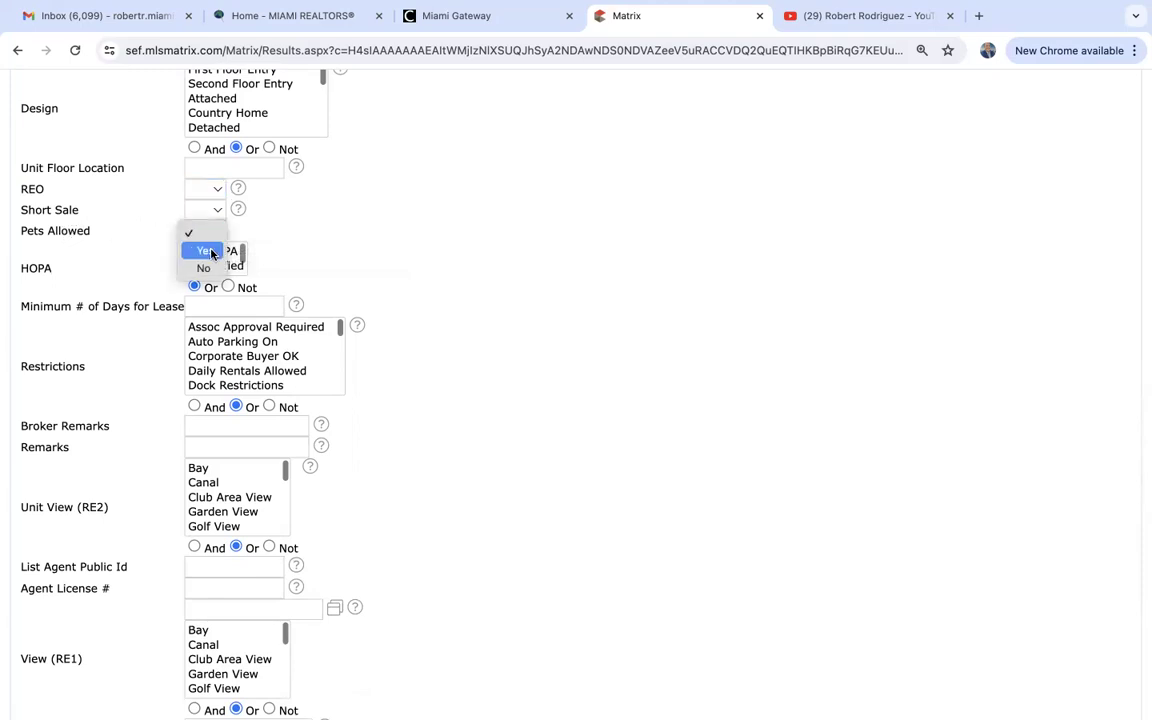
pyautogui.click(336, 248)
pyautogui.scroll(-1, 336, 248)
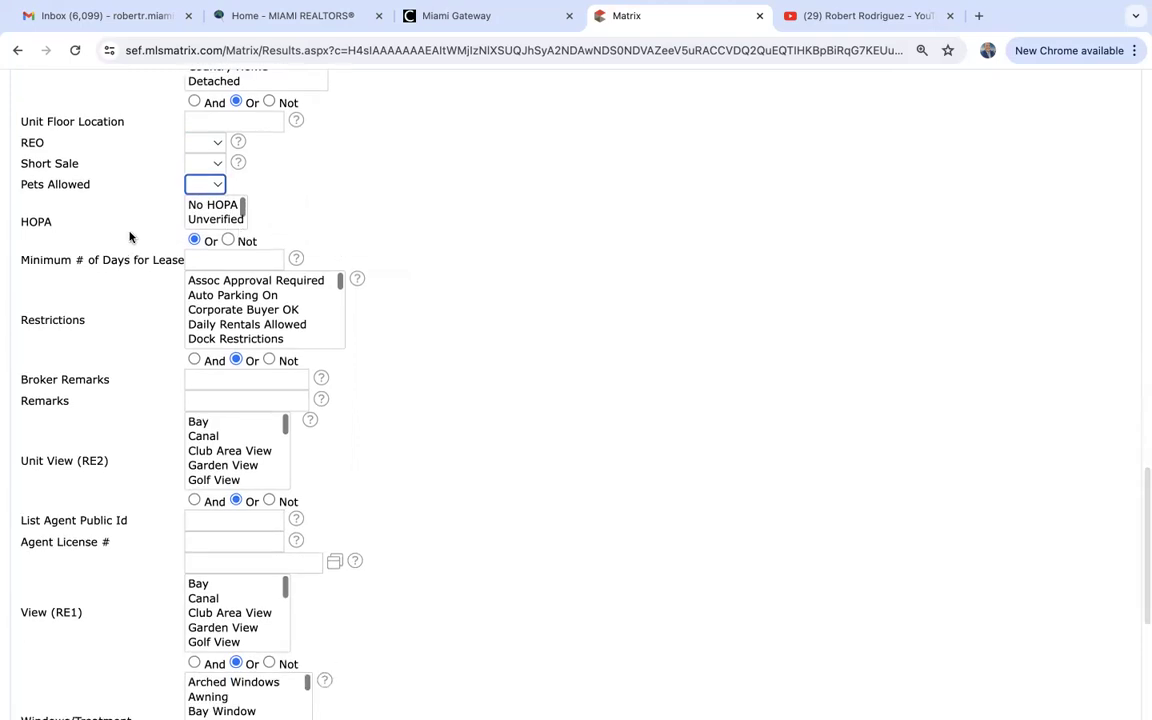
pyautogui.click(49, 222)
pyautogui.moveTo(49, 222)
pyautogui.mouseDown()
pyautogui.moveTo(15, 221)
pyautogui.moveTo(46, 225)
pyautogui.mouseUp()
pyautogui.click(46, 225)
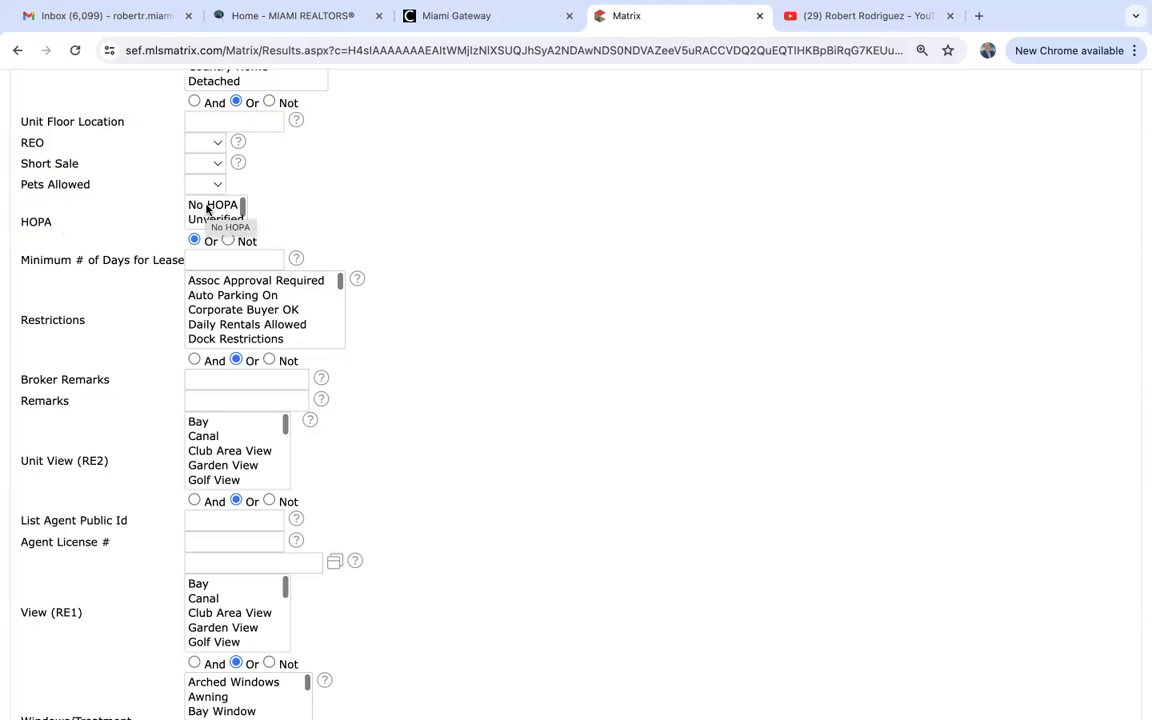
pyautogui.moveTo(207, 207); pyautogui.dragTo(208, 217)
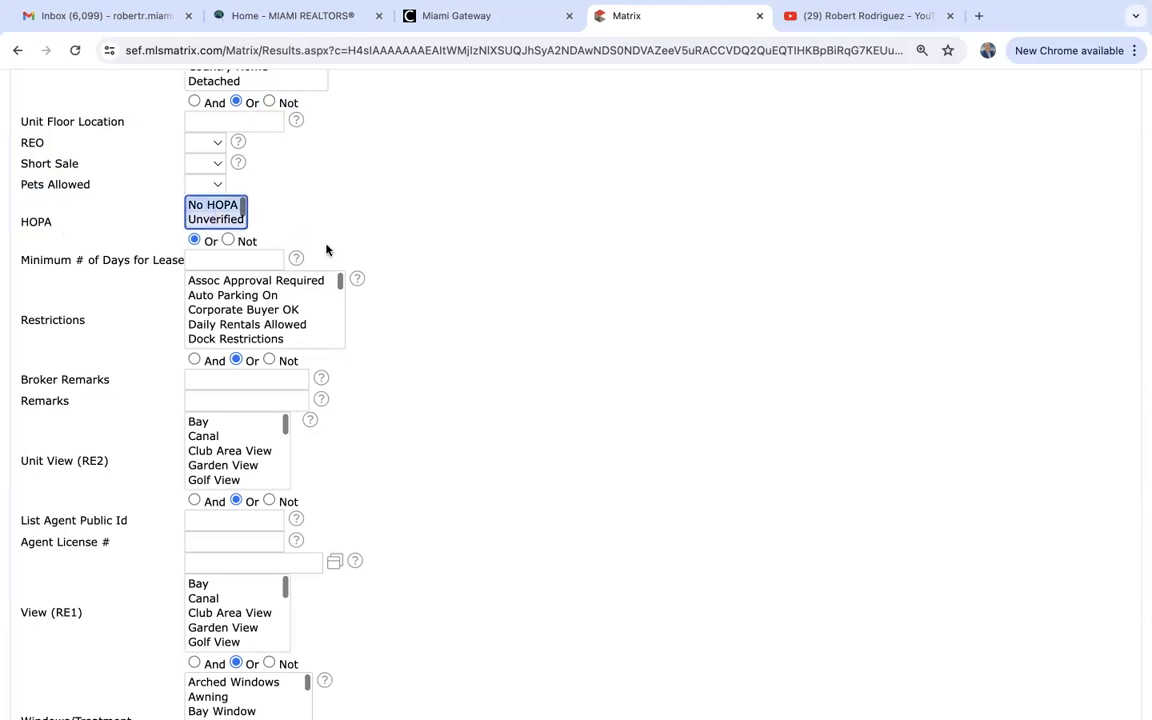
pyautogui.scroll(-1, 207, 217)
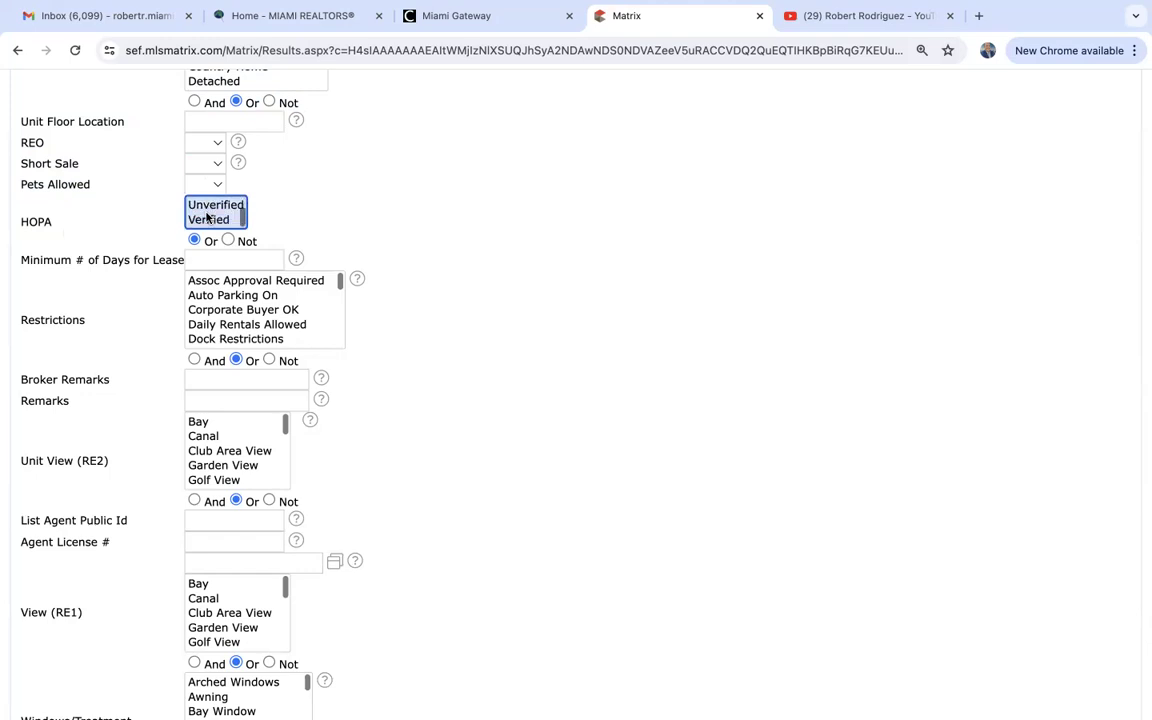
pyautogui.keyDown('shift'); pyautogui.click(208, 220); pyautogui.keyUp('shift')
pyautogui.click(211, 224)
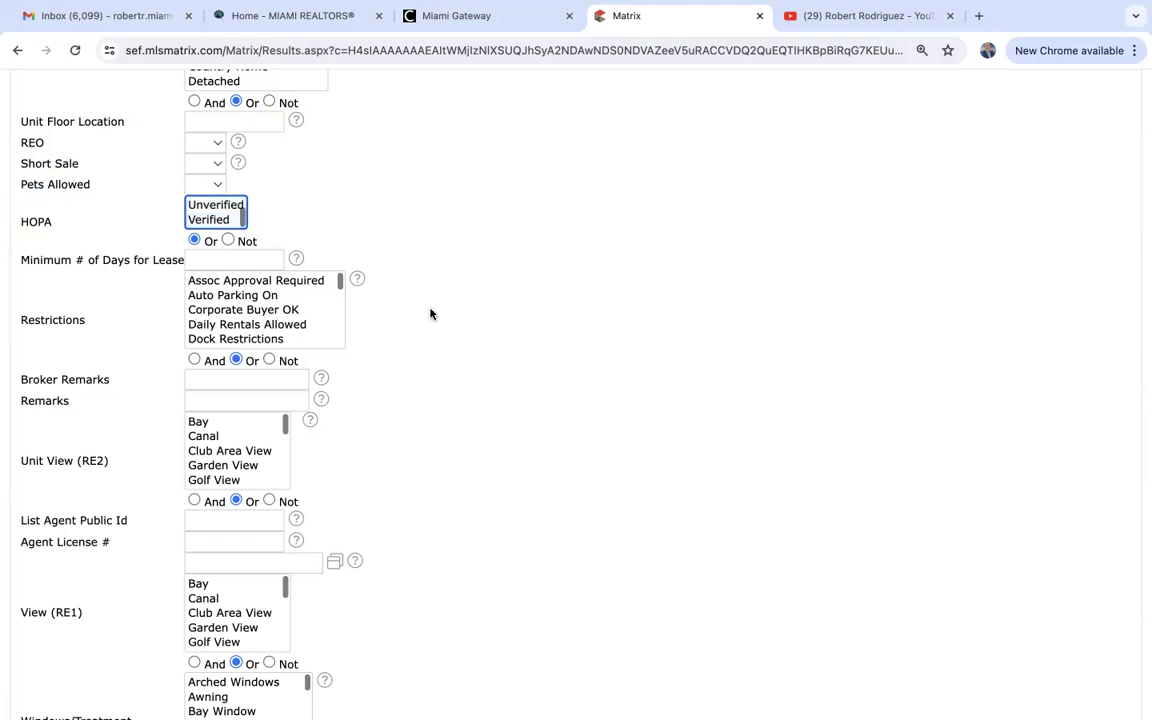
pyautogui.scroll(-3, 430, 314)
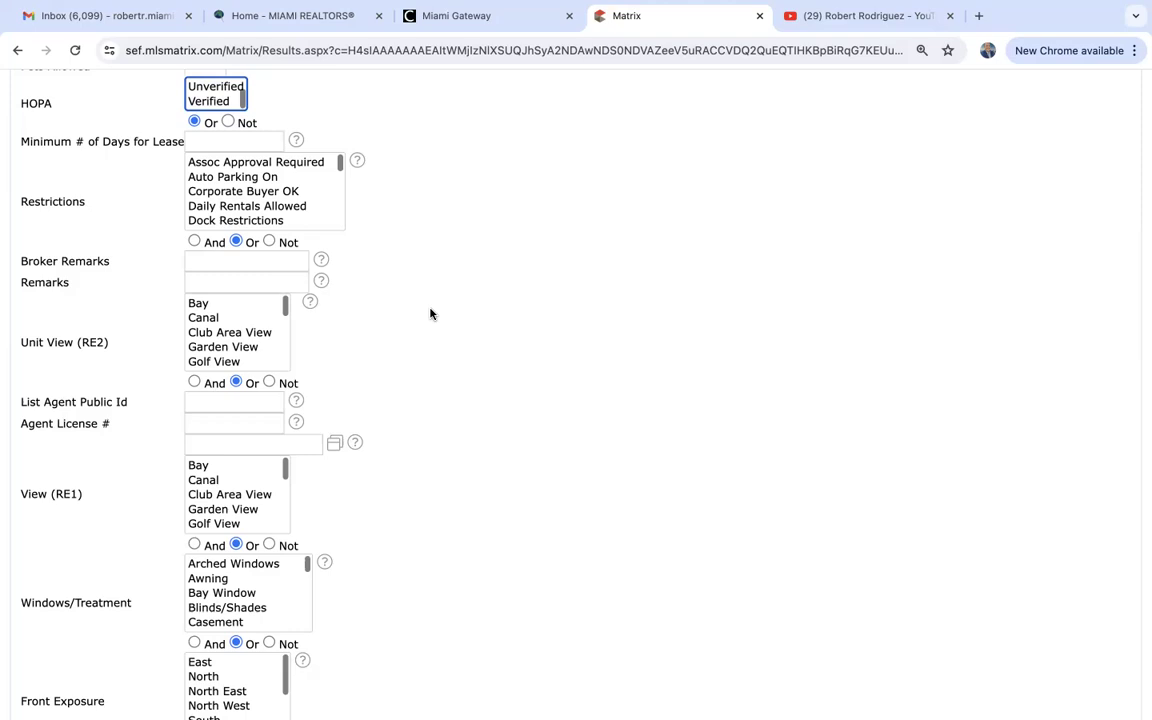
pyautogui.moveTo(88, 204)
pyautogui.mouseDown()
pyautogui.moveTo(18, 201)
pyautogui.moveTo(83, 201)
pyautogui.mouseUp()
pyautogui.click(249, 208)
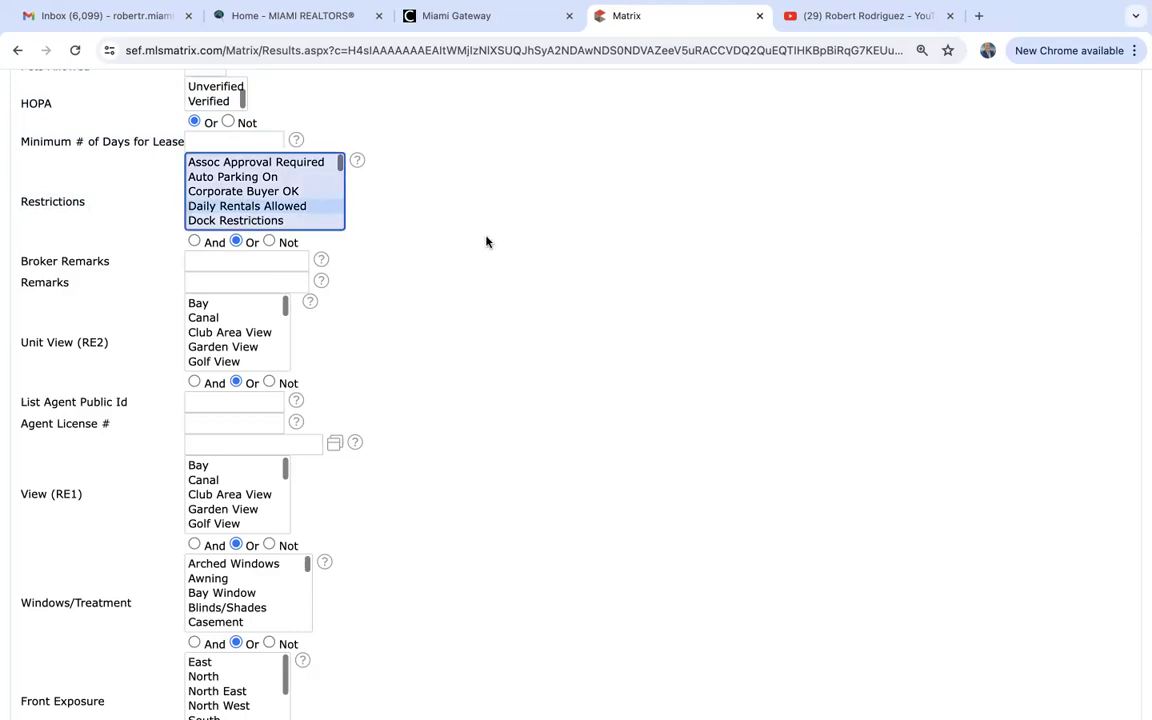
pyautogui.scroll(10, 487, 241)
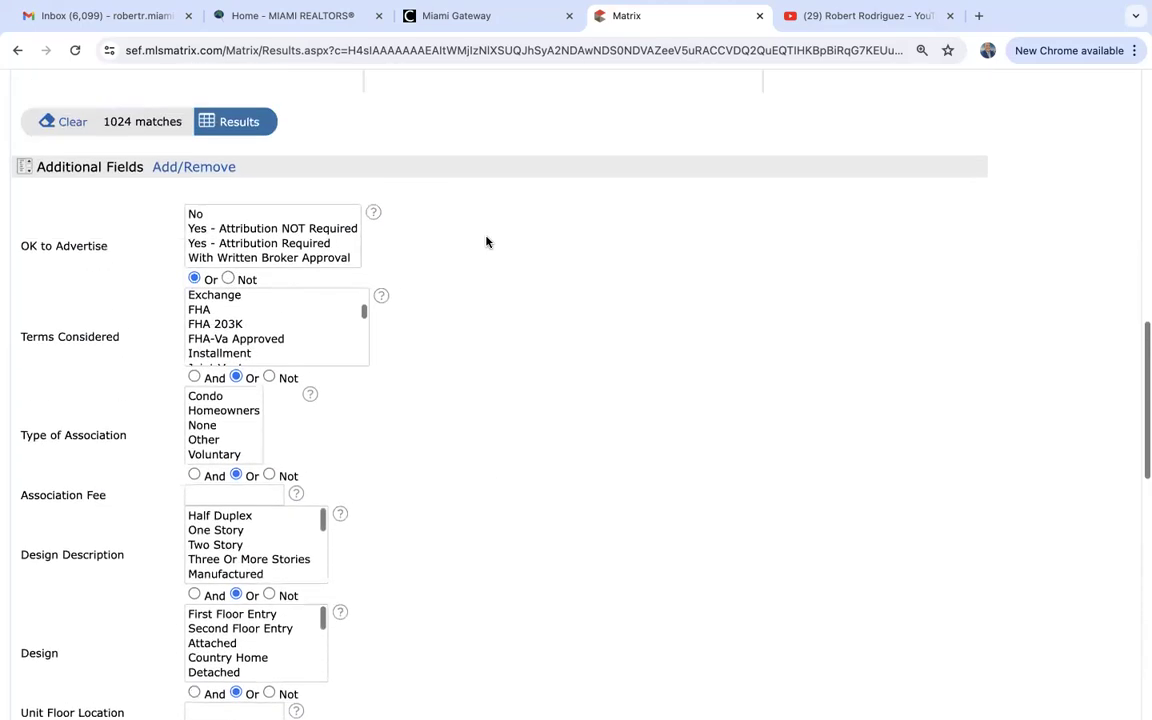
pyautogui.scroll(1, 487, 241)
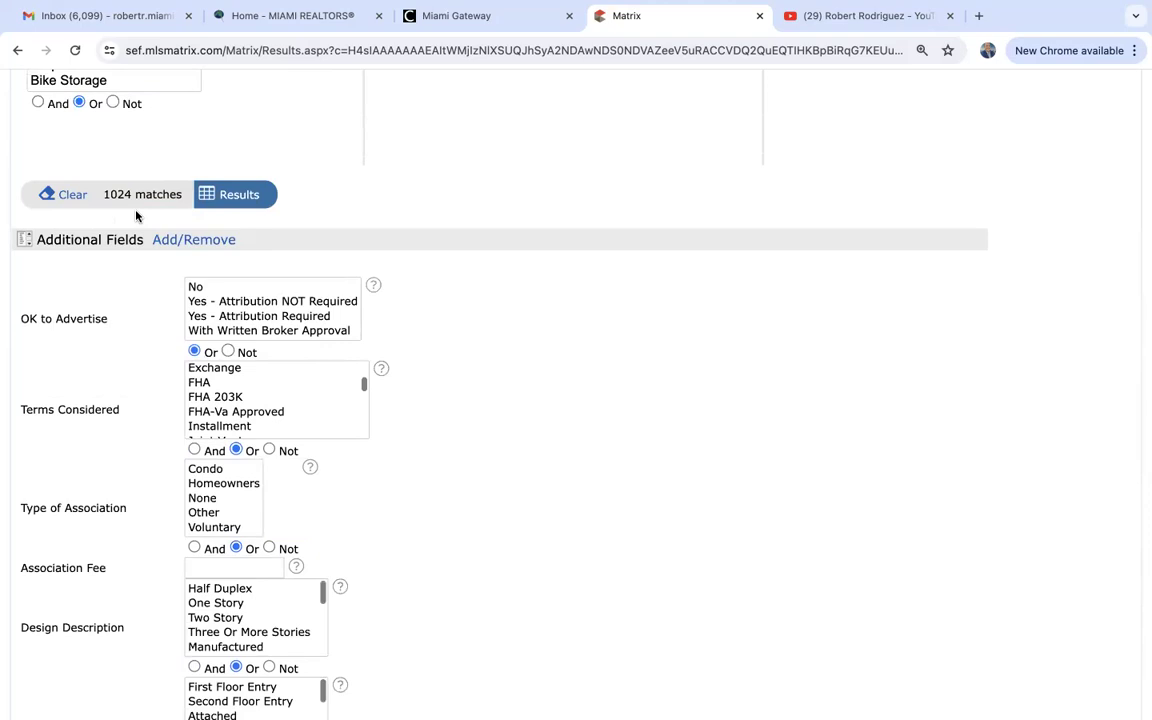
pyautogui.scroll(8, 136, 216)
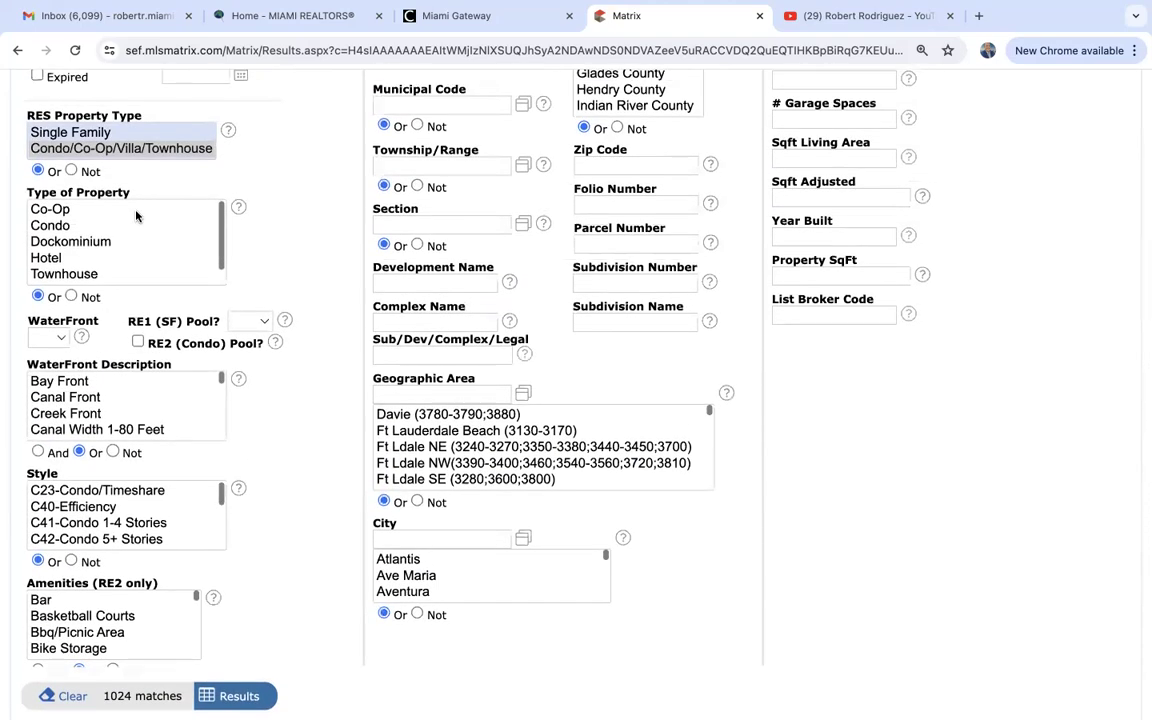
pyautogui.scroll(-1, 136, 216)
pyautogui.scroll(-10, 311, 304)
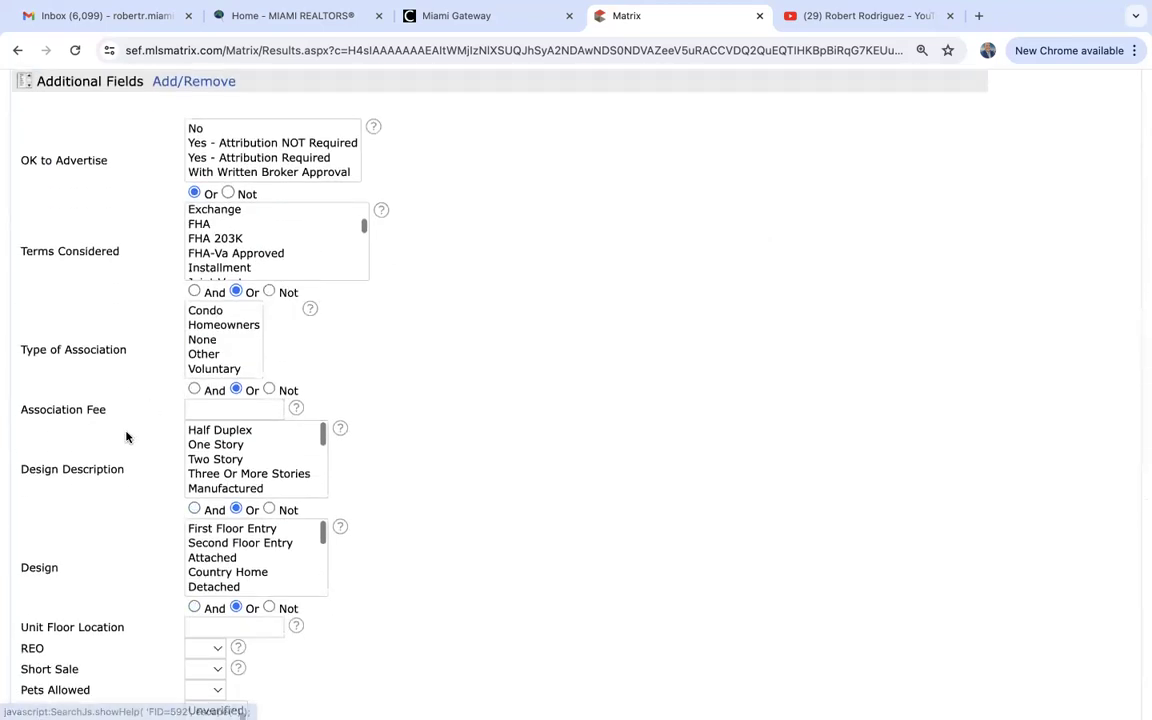
pyautogui.scroll(-3, 126, 436)
pyautogui.scroll(-3, 126, 436)
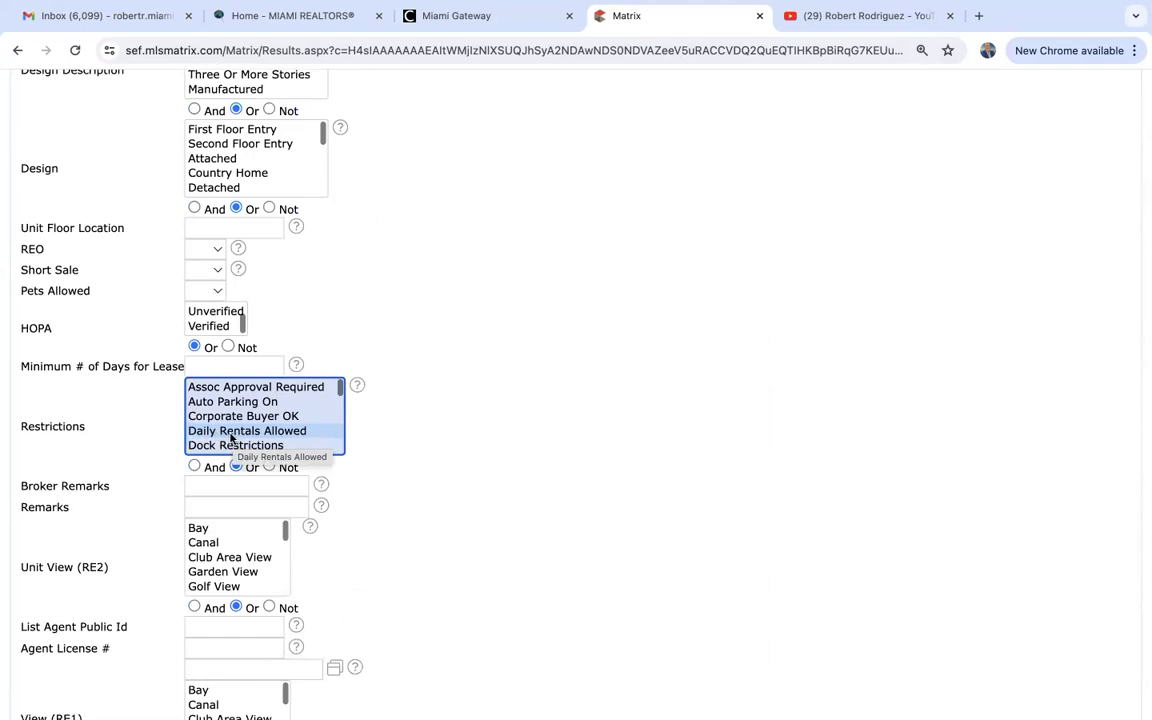
pyautogui.scroll(3, 430, 425)
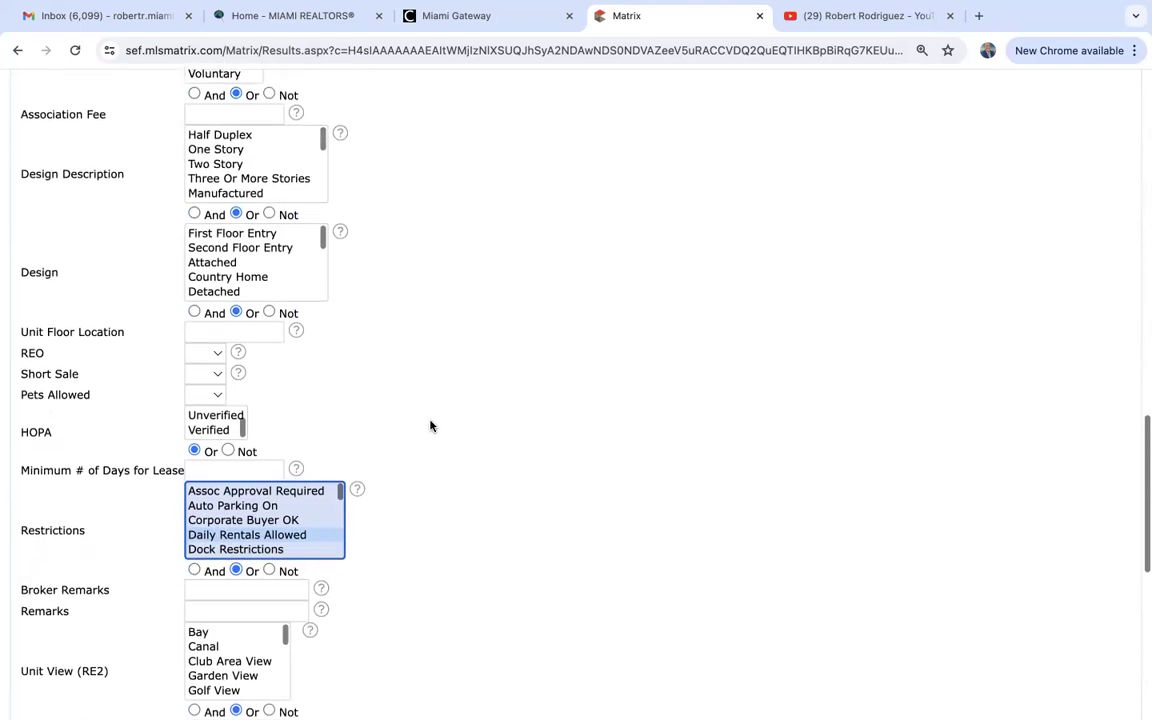
pyautogui.scroll(7, 430, 425)
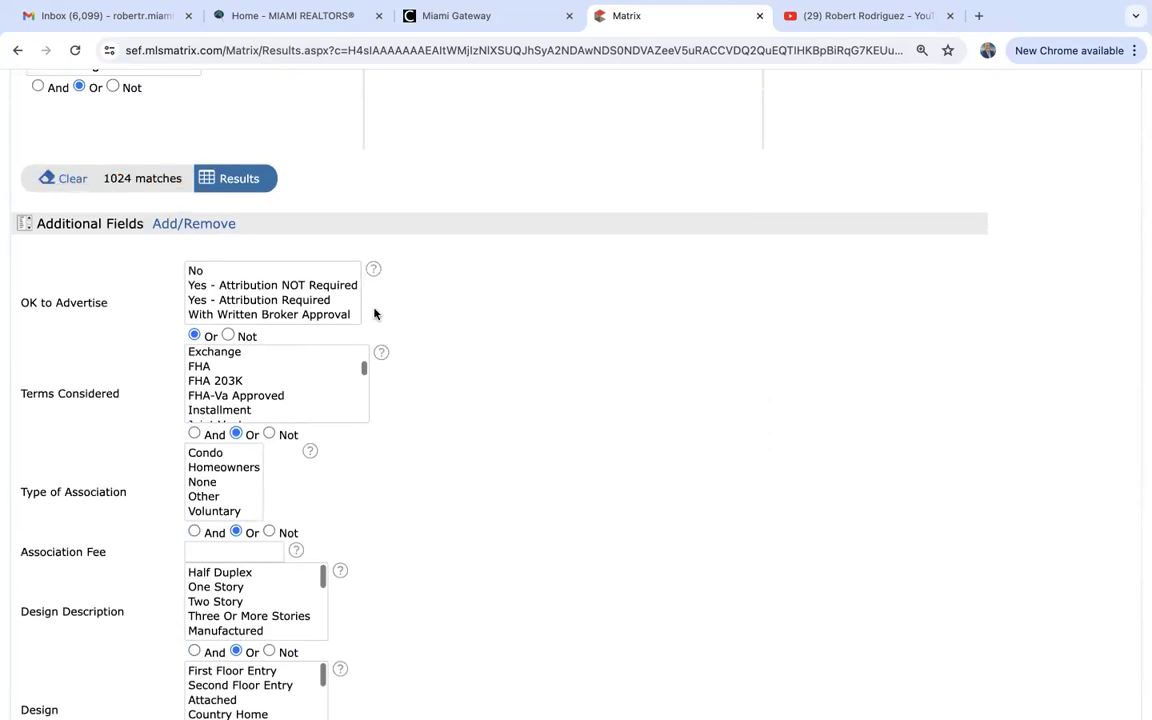
pyautogui.scroll(-9, 454, 410)
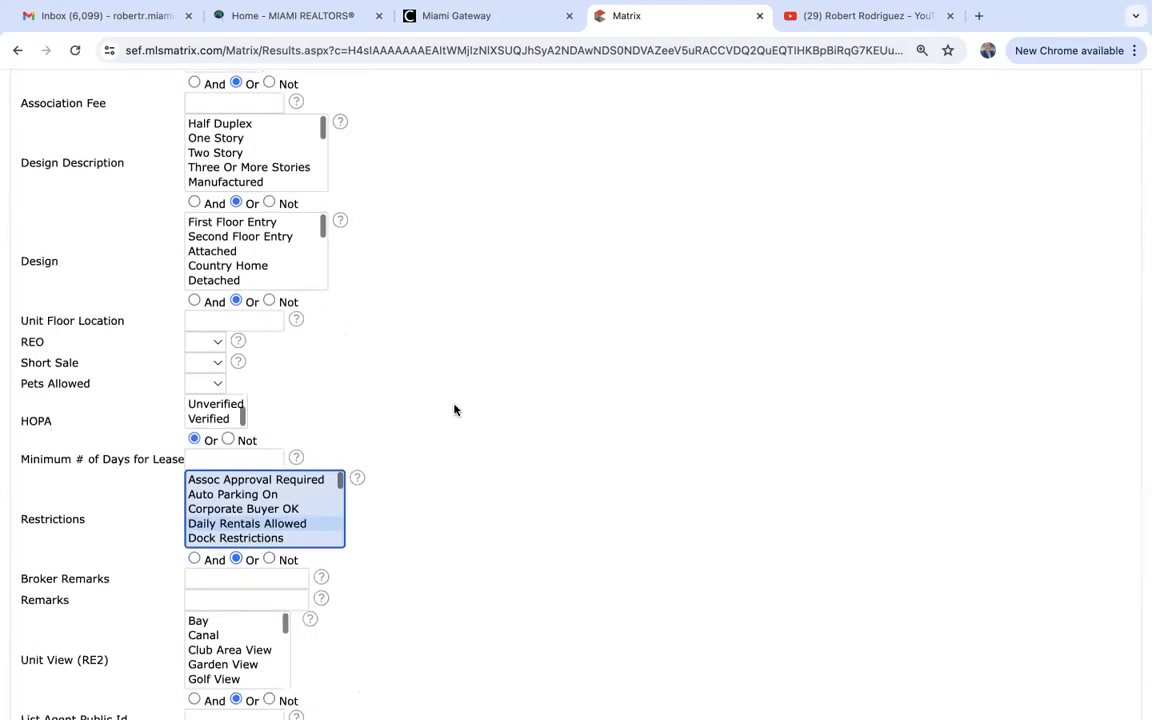
pyautogui.scroll(-2, 454, 410)
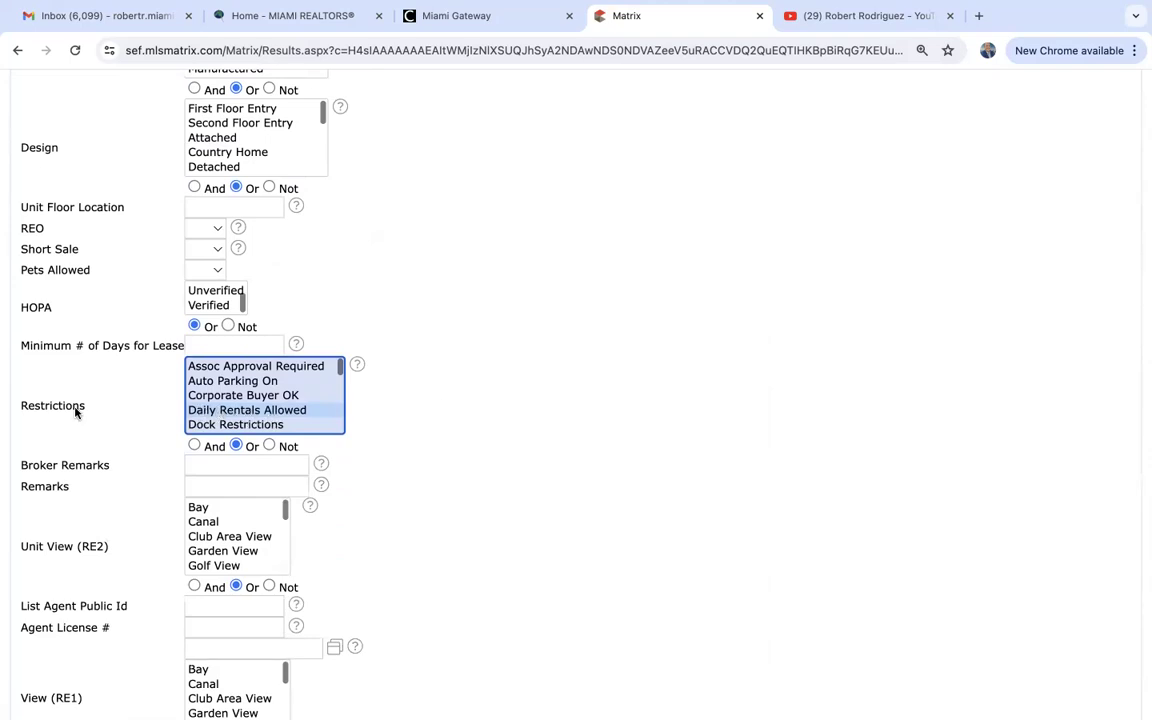
pyautogui.scroll(10, 75, 410)
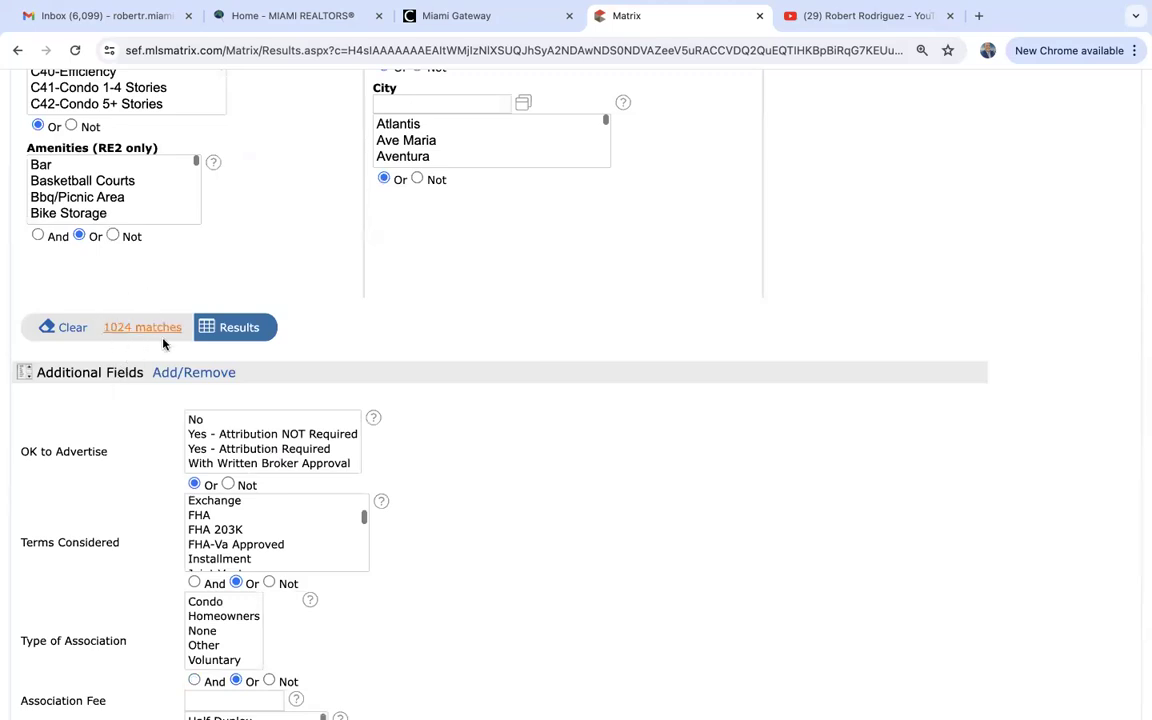
pyautogui.scroll(10, 164, 344)
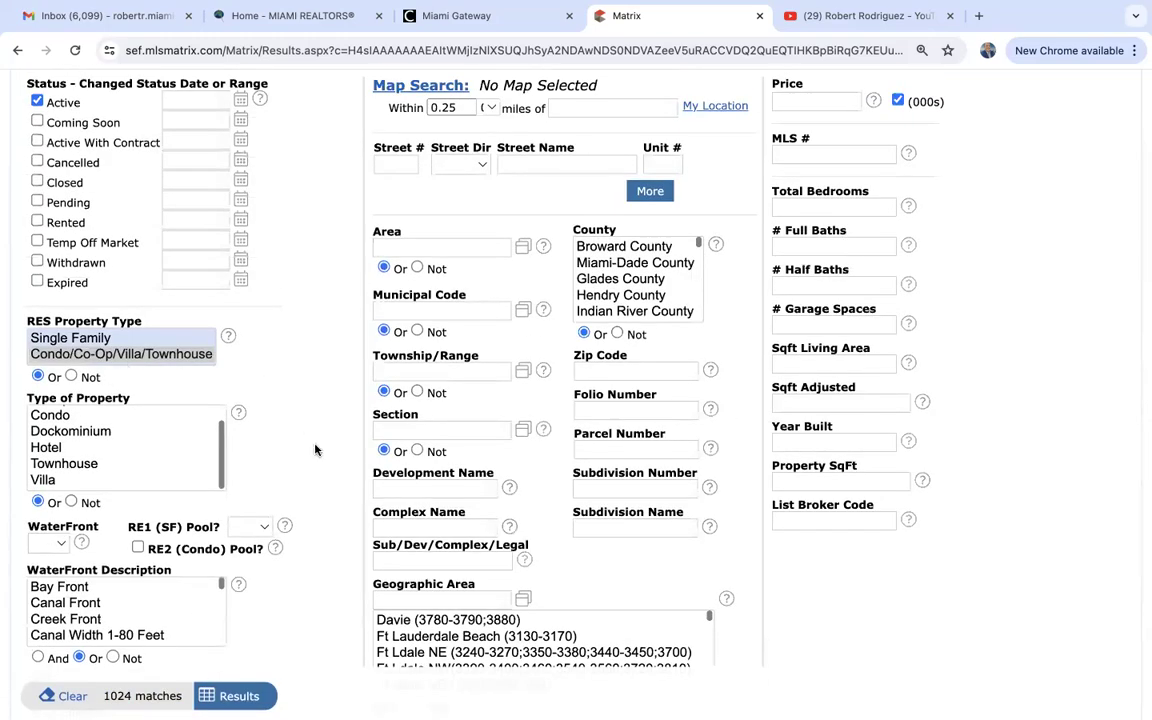
pyautogui.scroll(-15, 315, 450)
pyautogui.scroll(-3, 315, 450)
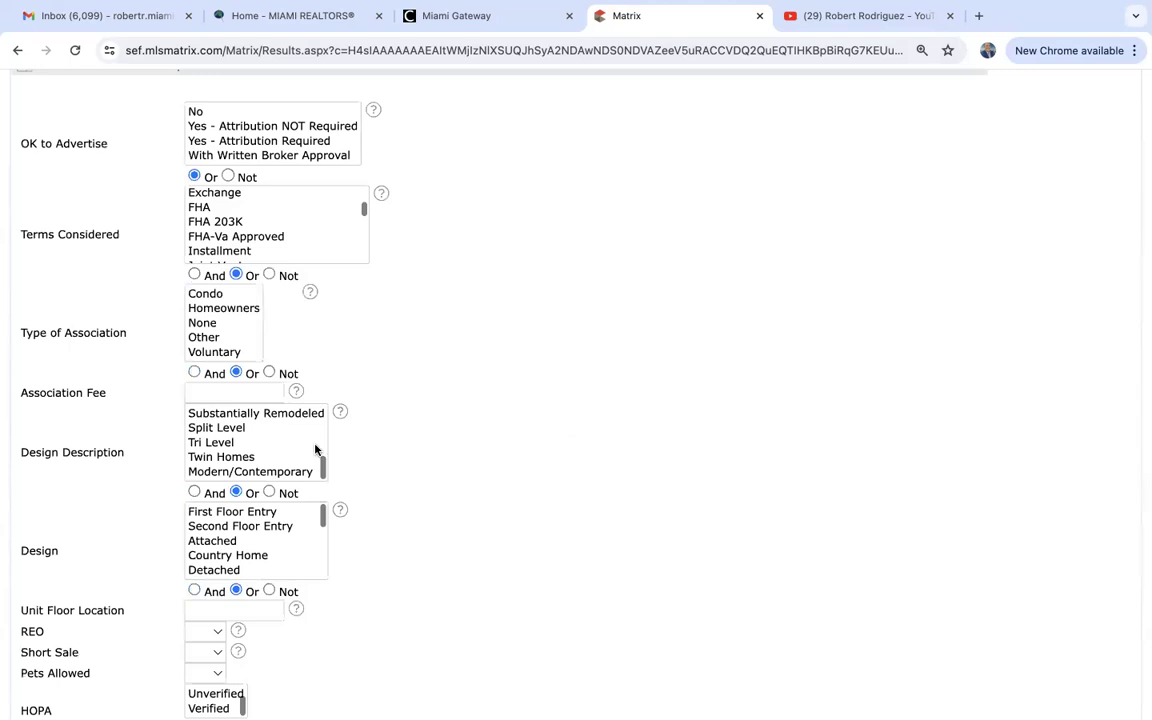
pyautogui.scroll(-5, 491, 481)
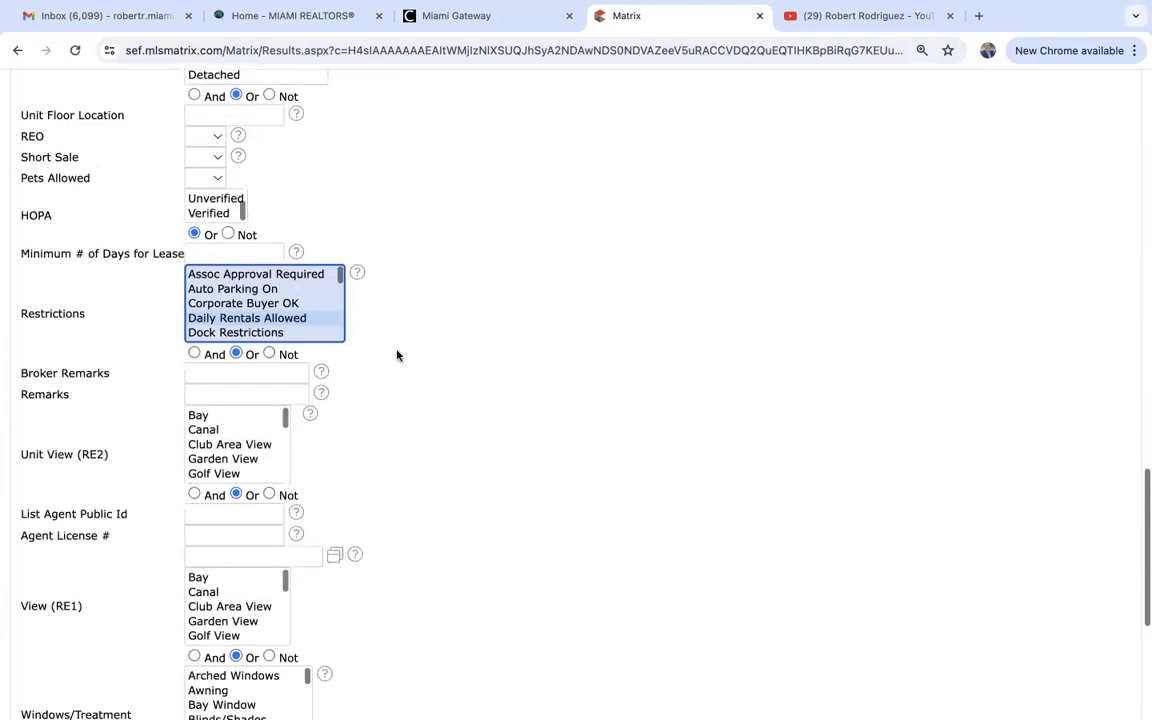
pyautogui.scroll(-3, 250, 305)
pyautogui.scroll(-2, 252, 313)
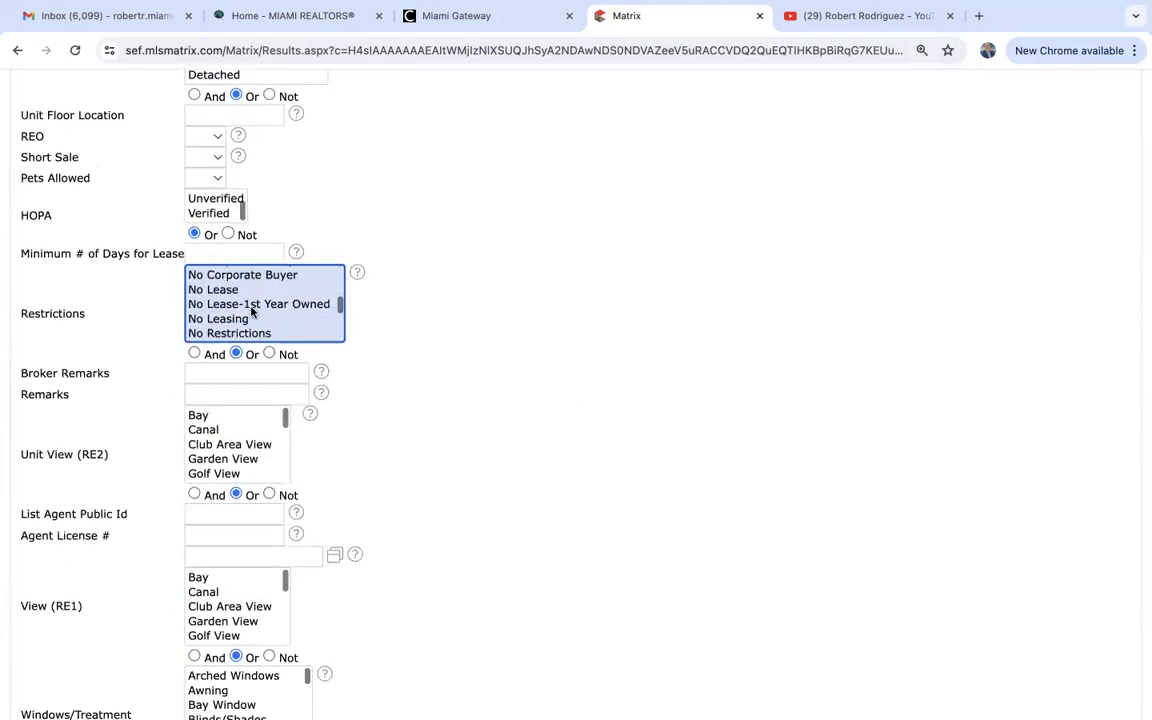
pyautogui.scroll(-2, 234, 308)
pyautogui.click(232, 303)
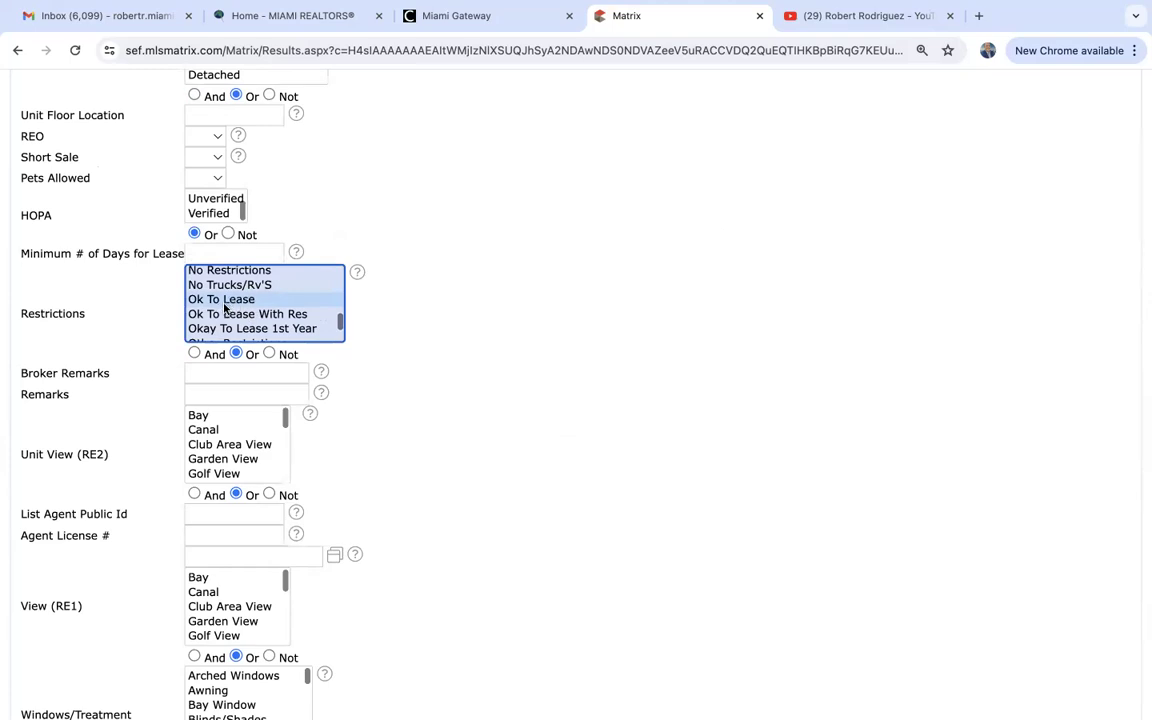
pyautogui.scroll(-2, 225, 333)
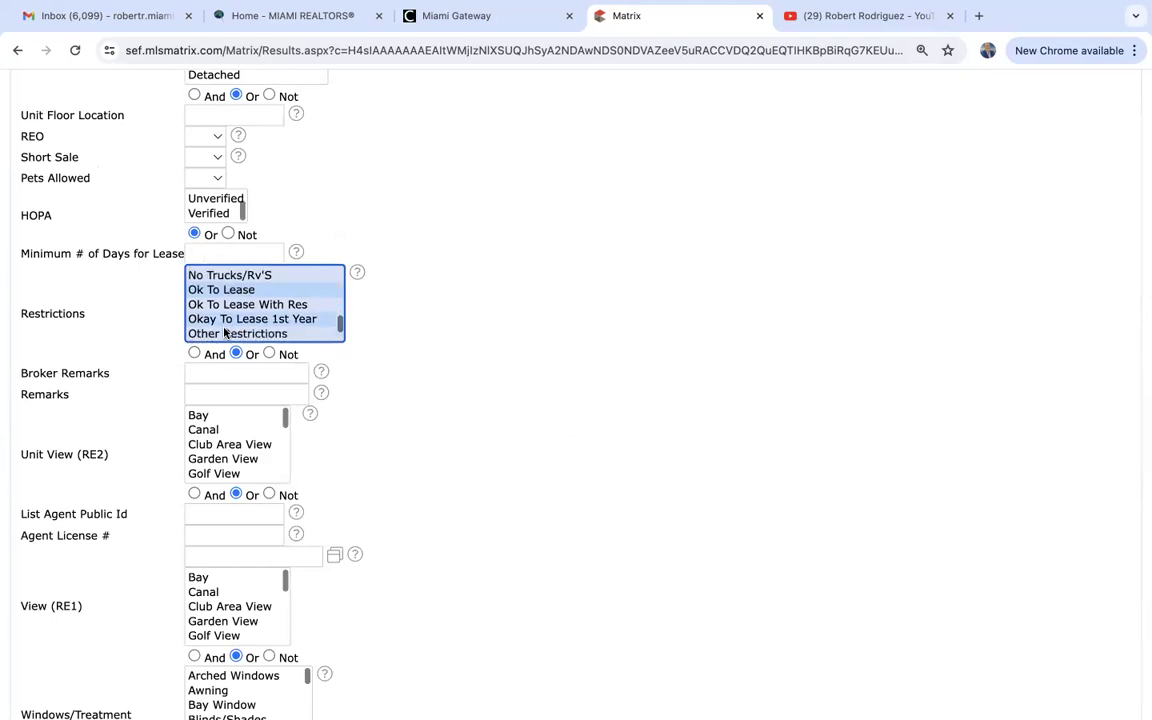
pyautogui.scroll(1, 225, 333)
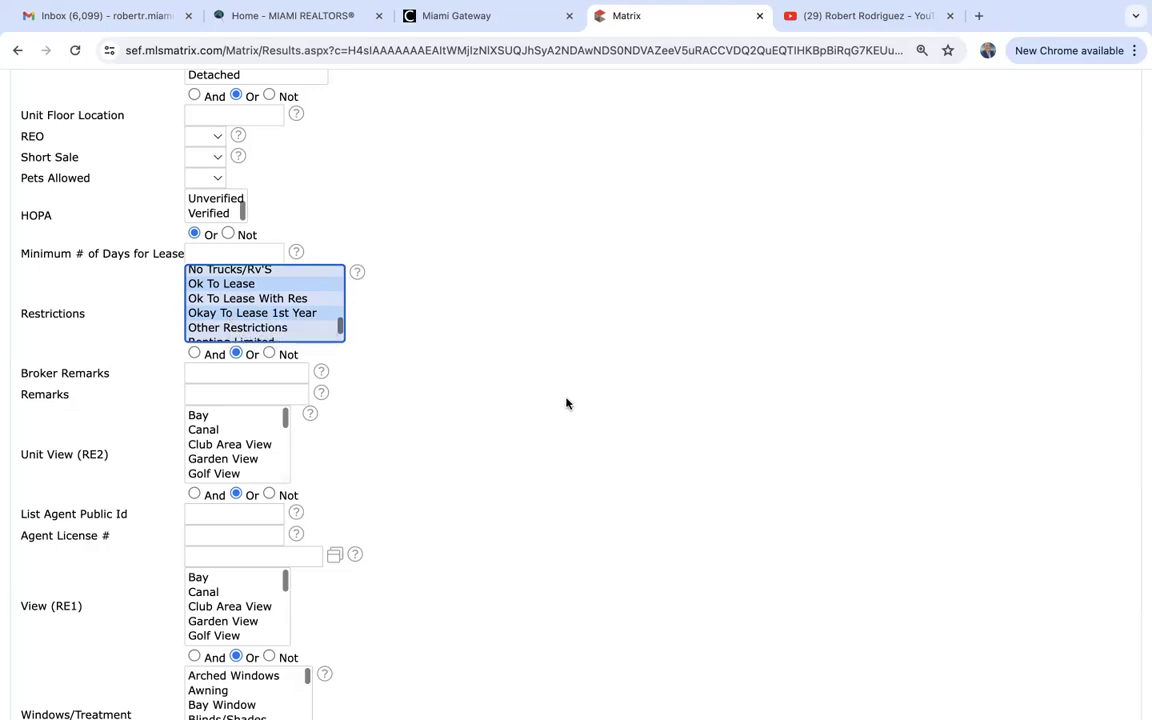
pyautogui.keyDown('super'); pyautogui.click(243, 285); pyautogui.keyUp('super')
pyautogui.keyDown('super'); pyautogui.click(246, 313); pyautogui.keyUp('super')
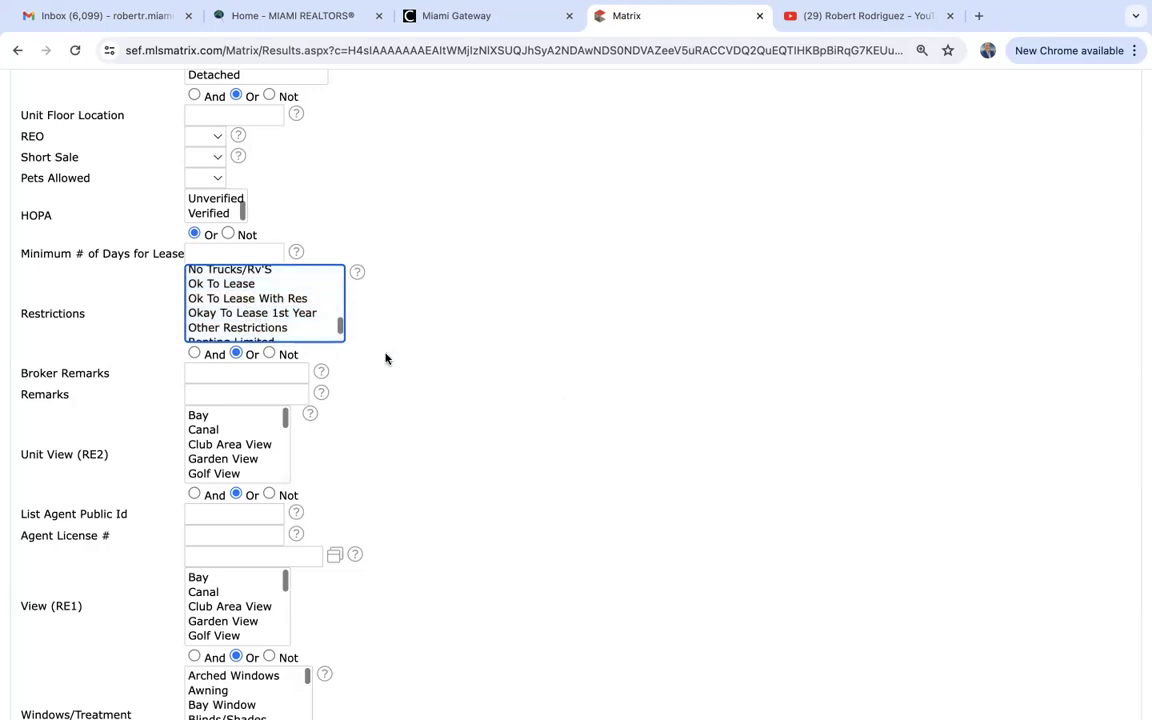
pyautogui.scroll(-3, 422, 462)
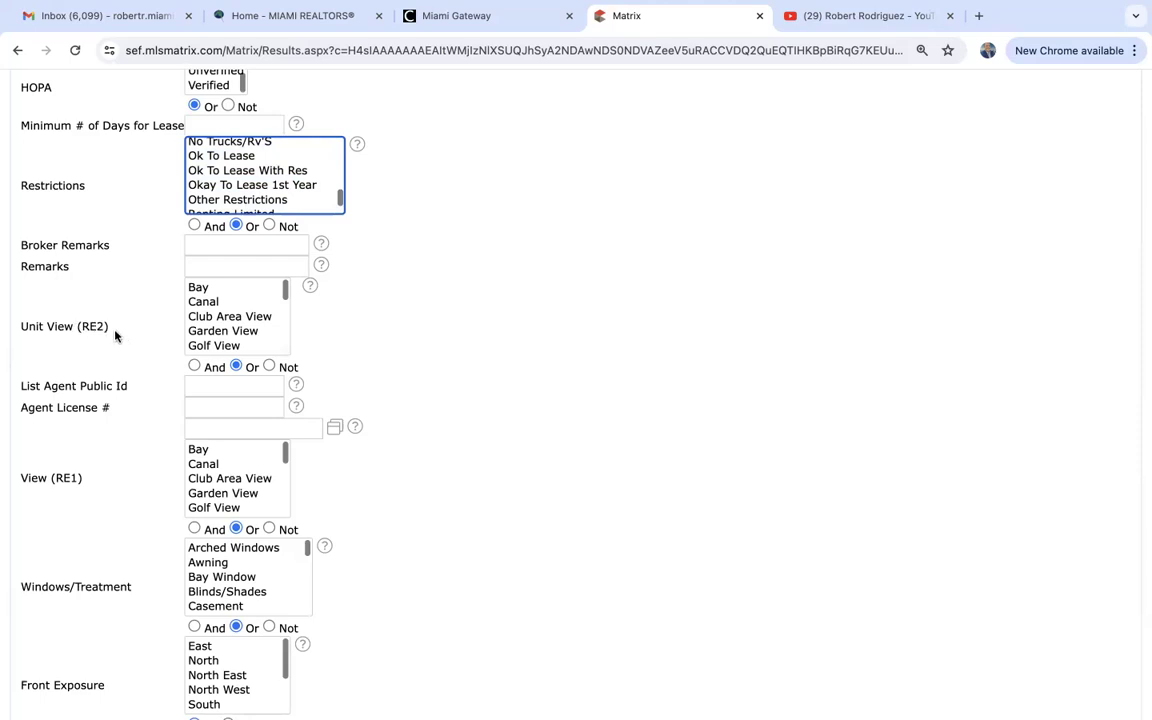
pyautogui.scroll(-2, 224, 331)
pyautogui.scroll(-1, 224, 330)
pyautogui.click(222, 313)
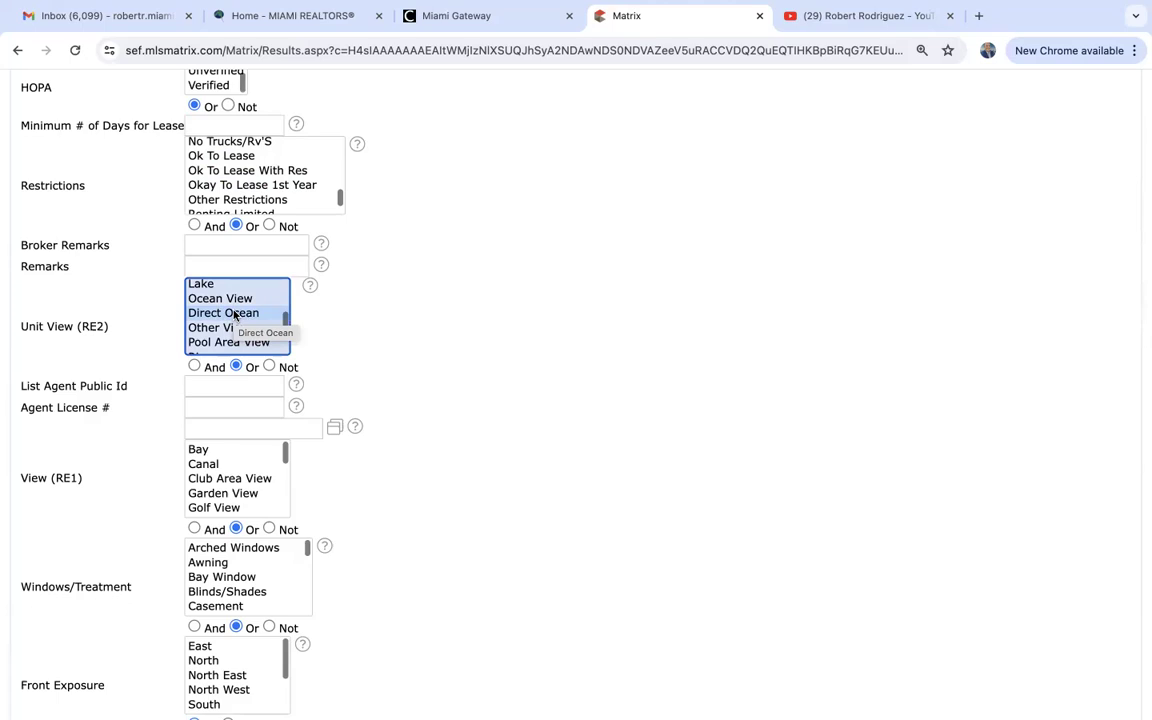
pyautogui.keyDown('super'); pyautogui.click(234, 315); pyautogui.keyUp('super')
pyautogui.scroll(-2, 234, 315)
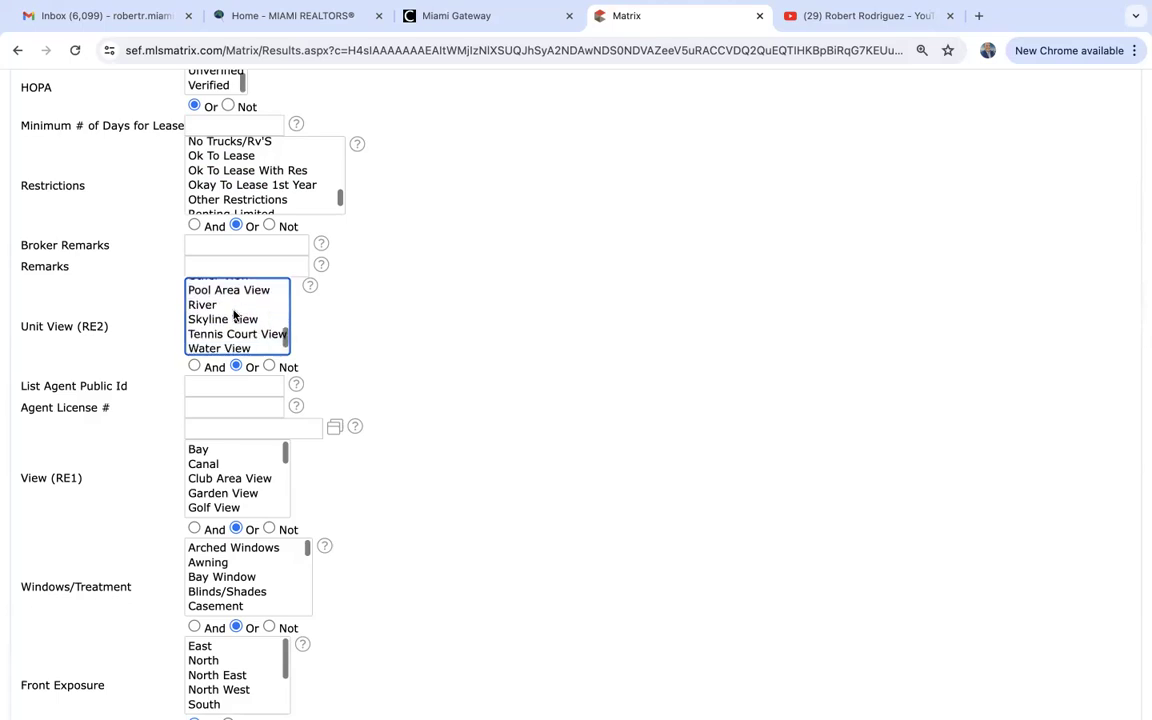
pyautogui.scroll(-1, 110, 459)
pyautogui.scroll(-3, 110, 459)
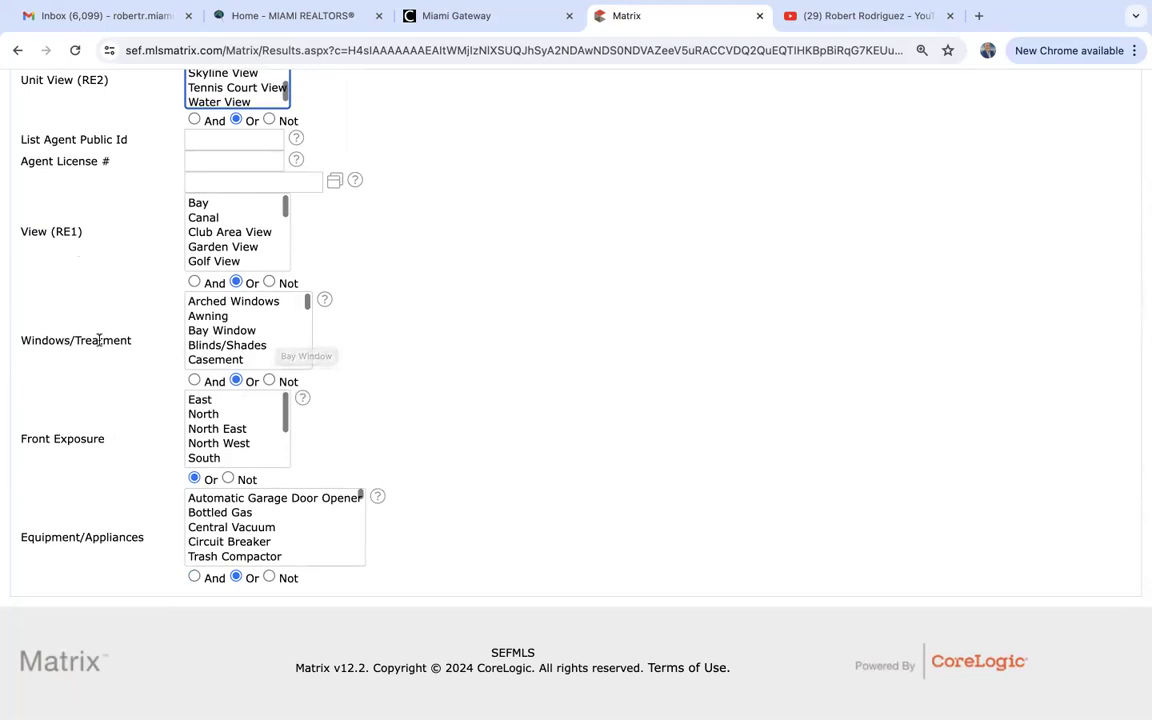
# Select High Impact Windows and Impact Glass as Windows/Treatment criteria.
pyautogui.scroll(-5, 227, 344)
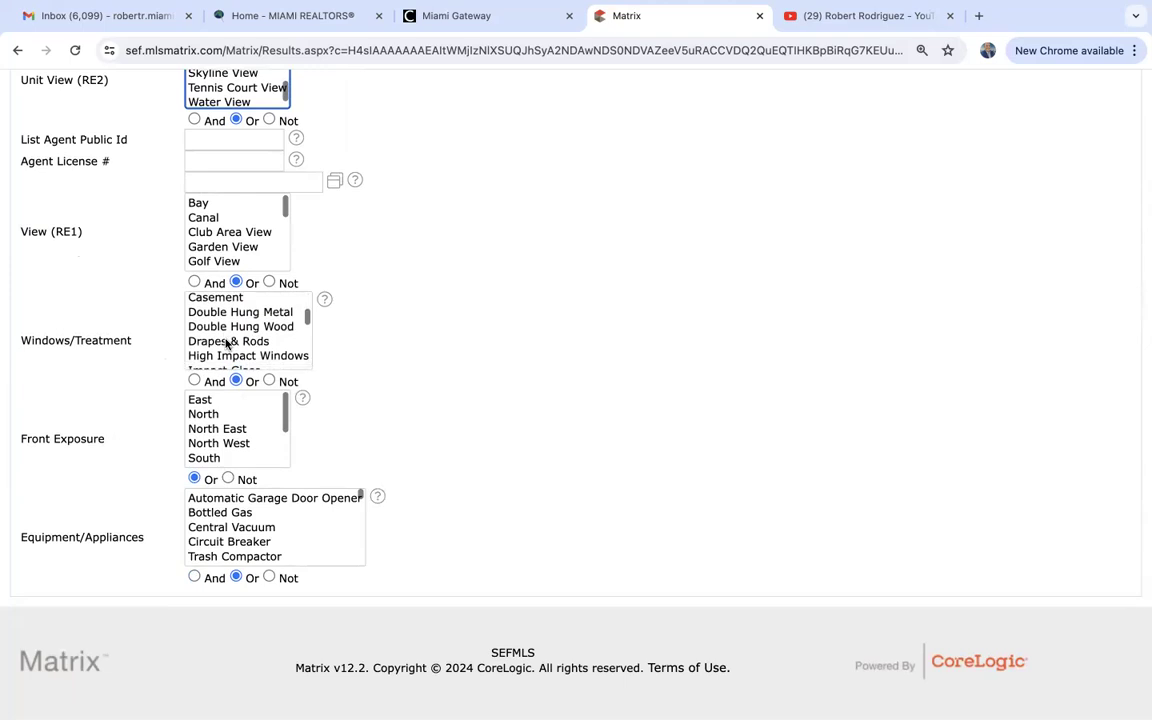
pyautogui.scroll(1, 212, 343)
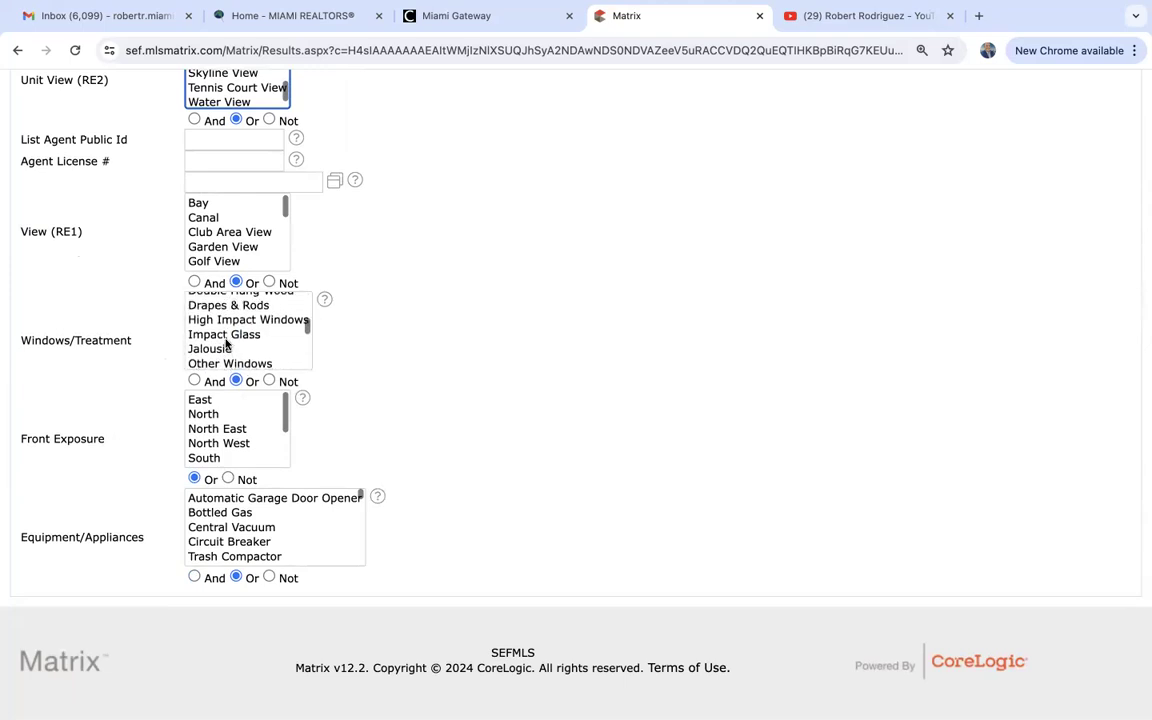
pyautogui.click(226, 322)
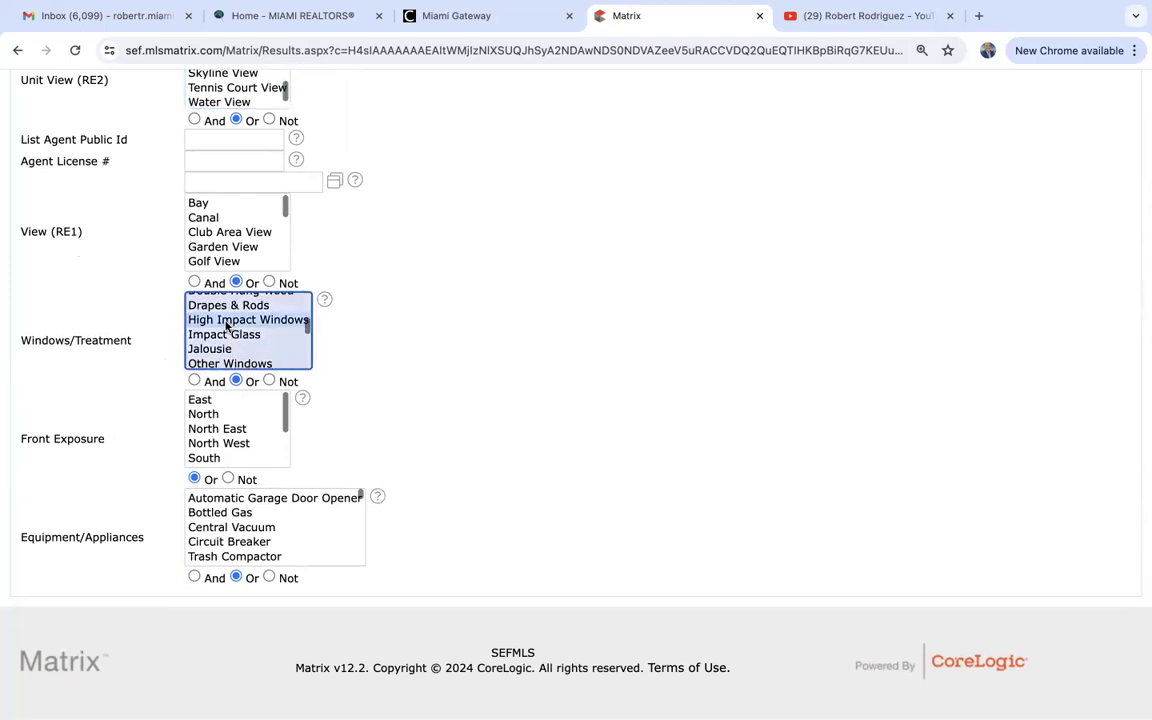
pyautogui.keyDown('super'); pyautogui.click(226, 335); pyautogui.keyUp('super')
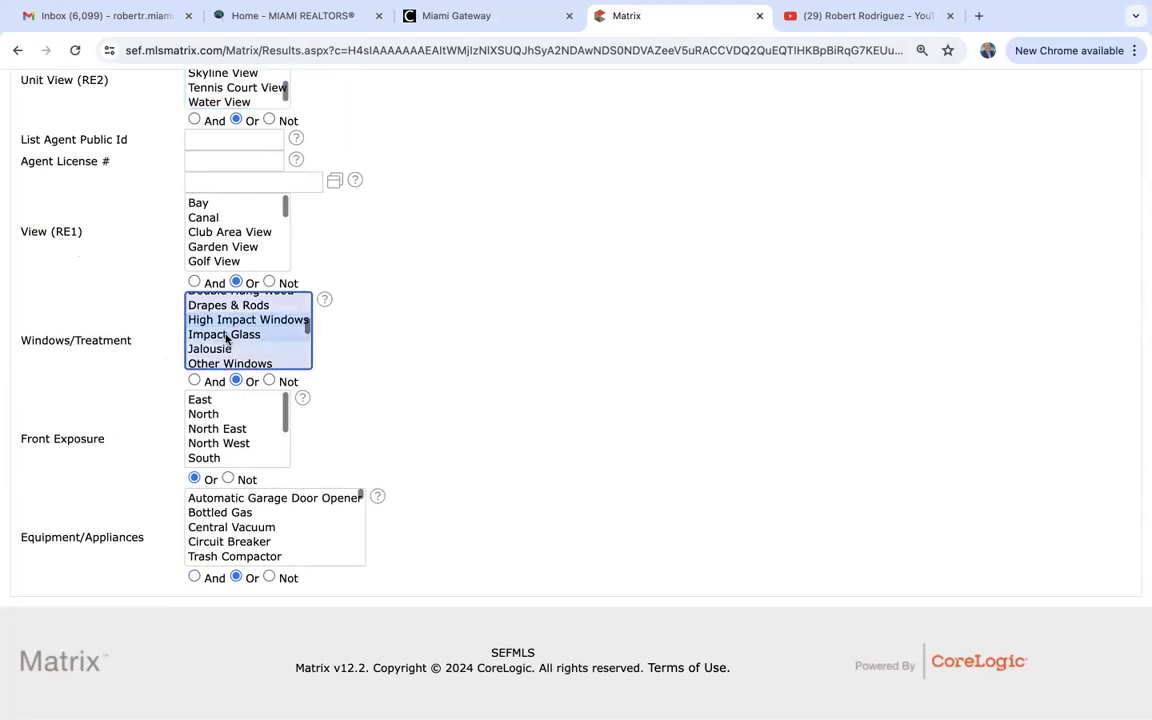
# Set WaterFront to Yes, narrowing the search to 1018 matches.
pyautogui.scroll(5, 226, 340)
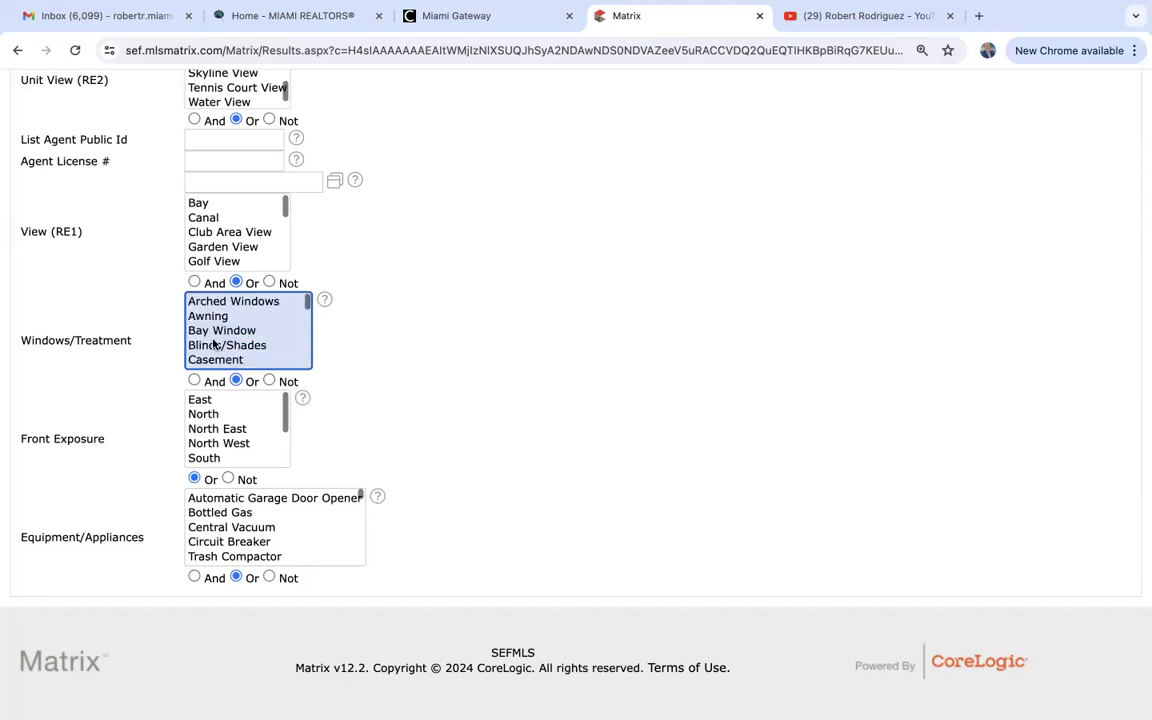
pyautogui.scroll(5, 150, 370)
pyautogui.scroll(10, 150, 370)
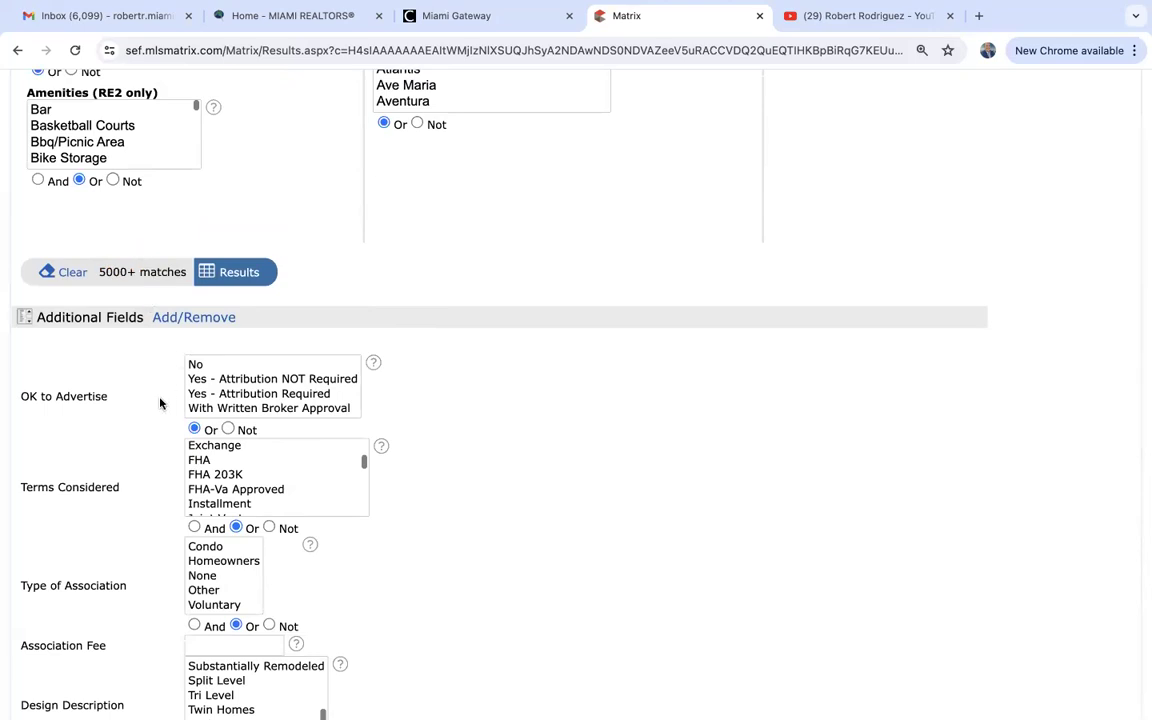
pyautogui.scroll(6, 159, 401)
pyautogui.click(570, 157)
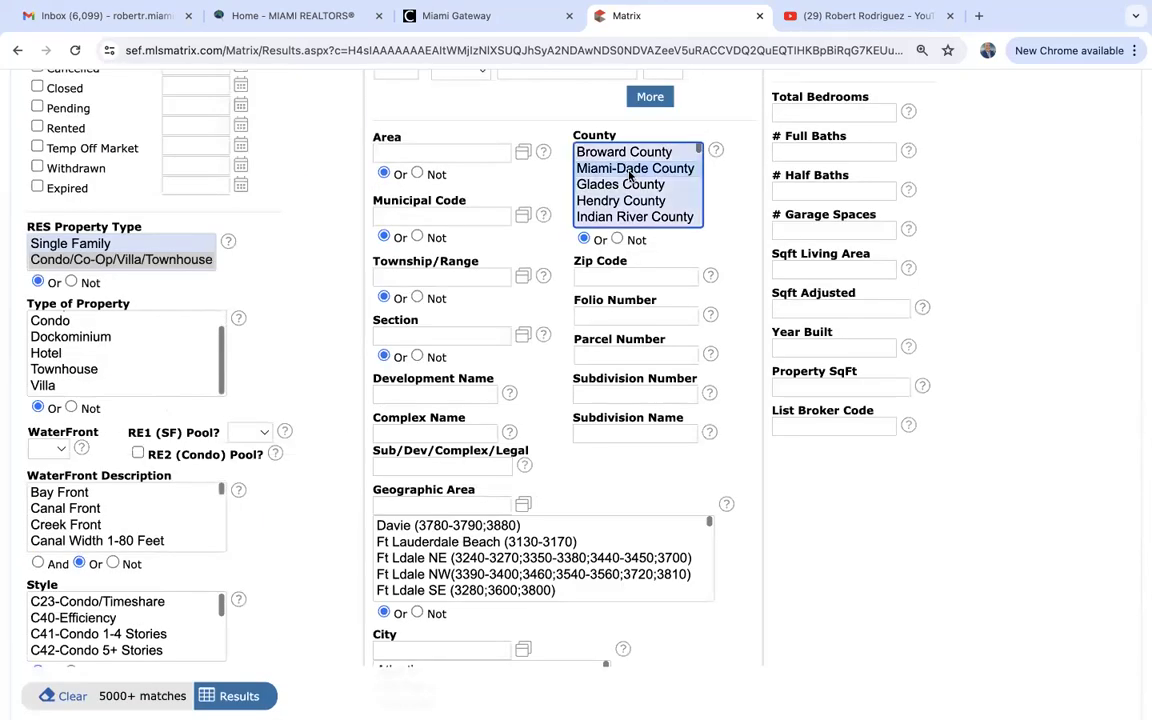
pyautogui.scroll(-3, 334, 482)
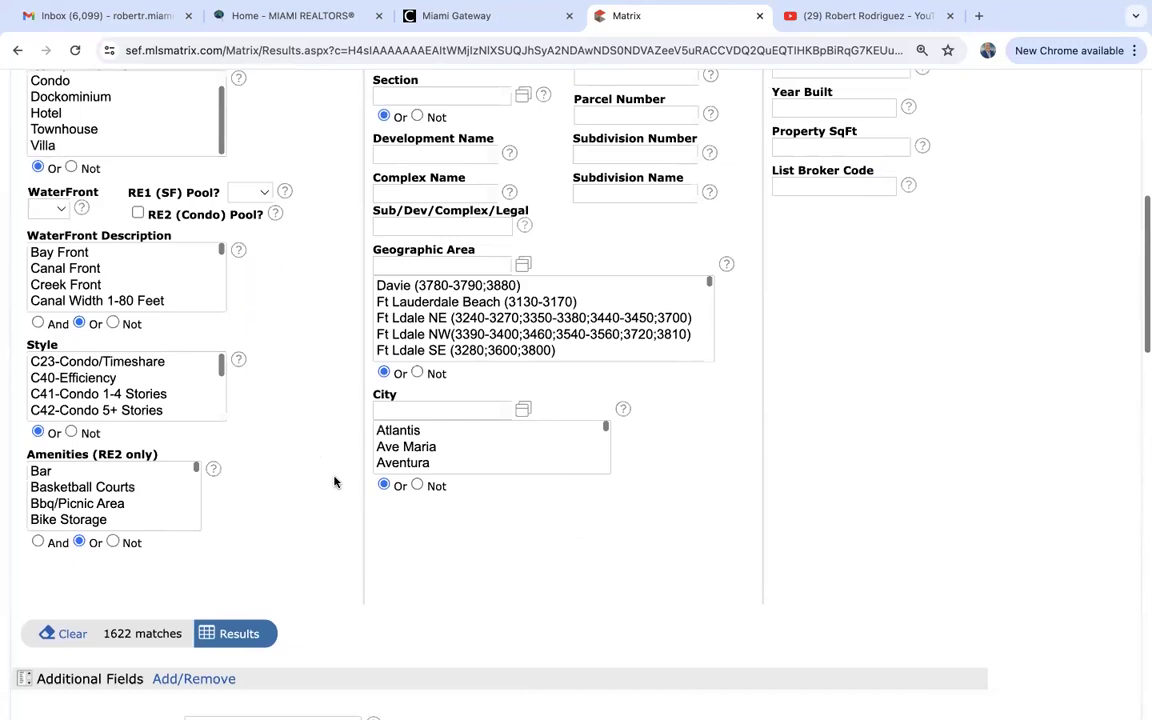
pyautogui.click(50, 209)
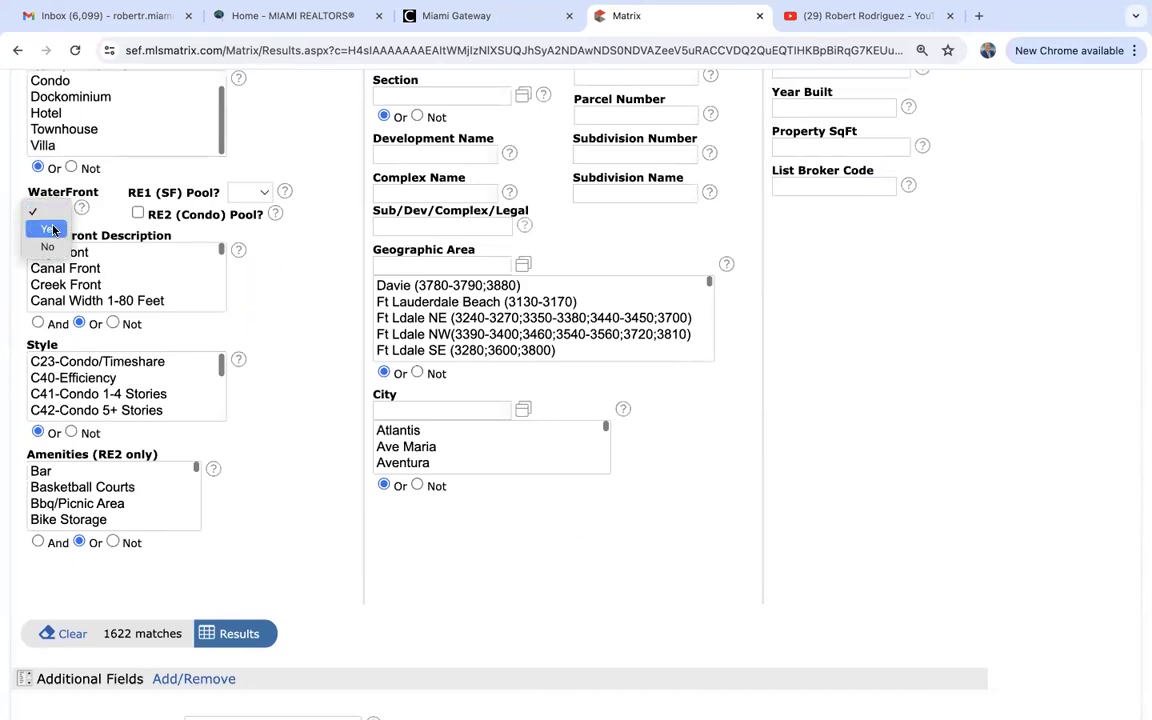
pyautogui.click(45, 228)
pyautogui.scroll(-1, 325, 453)
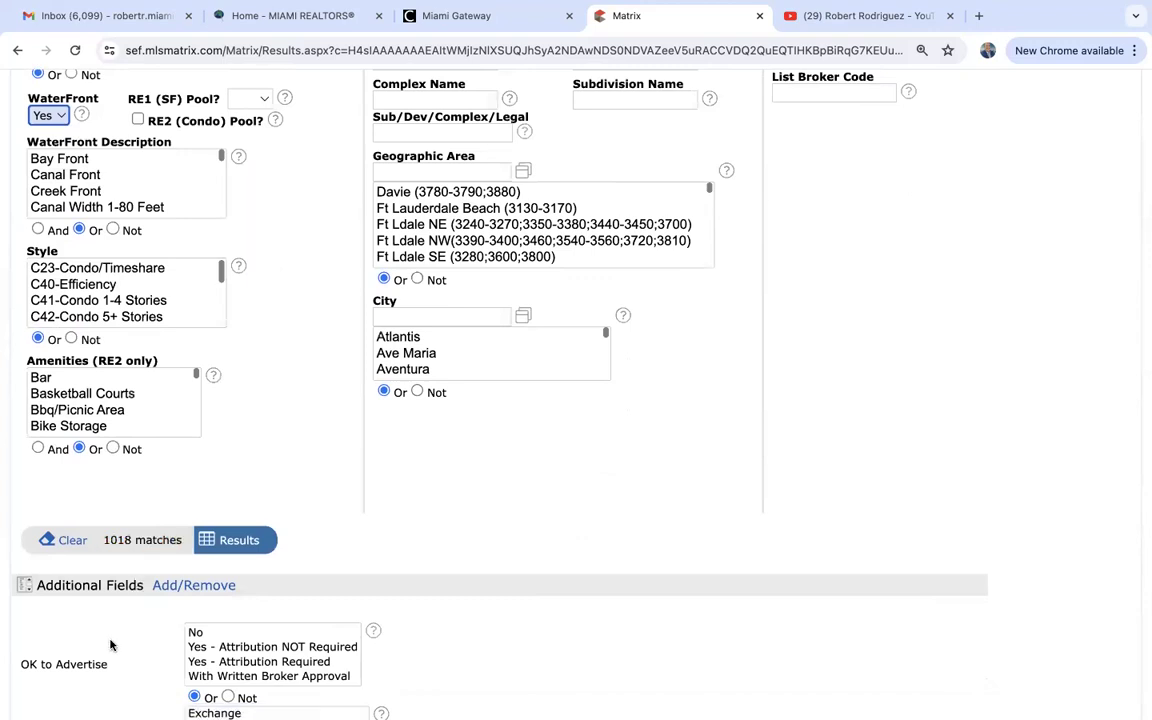
pyautogui.scroll(-8, 112, 643)
pyautogui.scroll(-6, 112, 645)
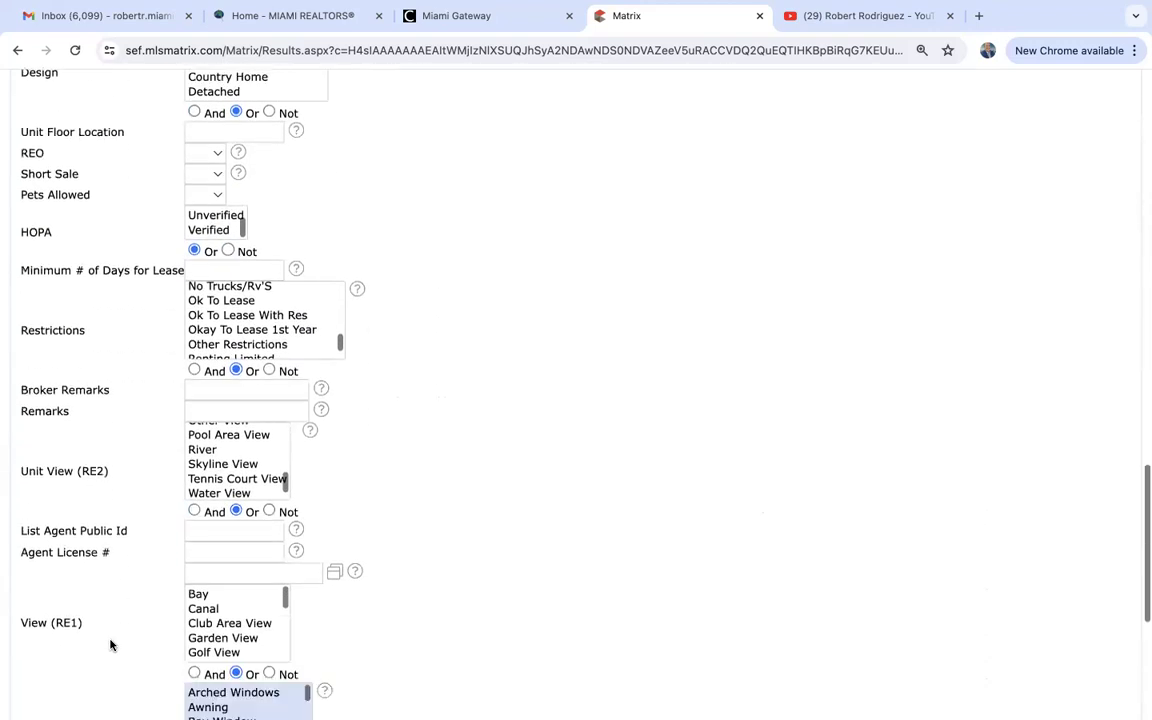
pyautogui.scroll(-1, 110, 645)
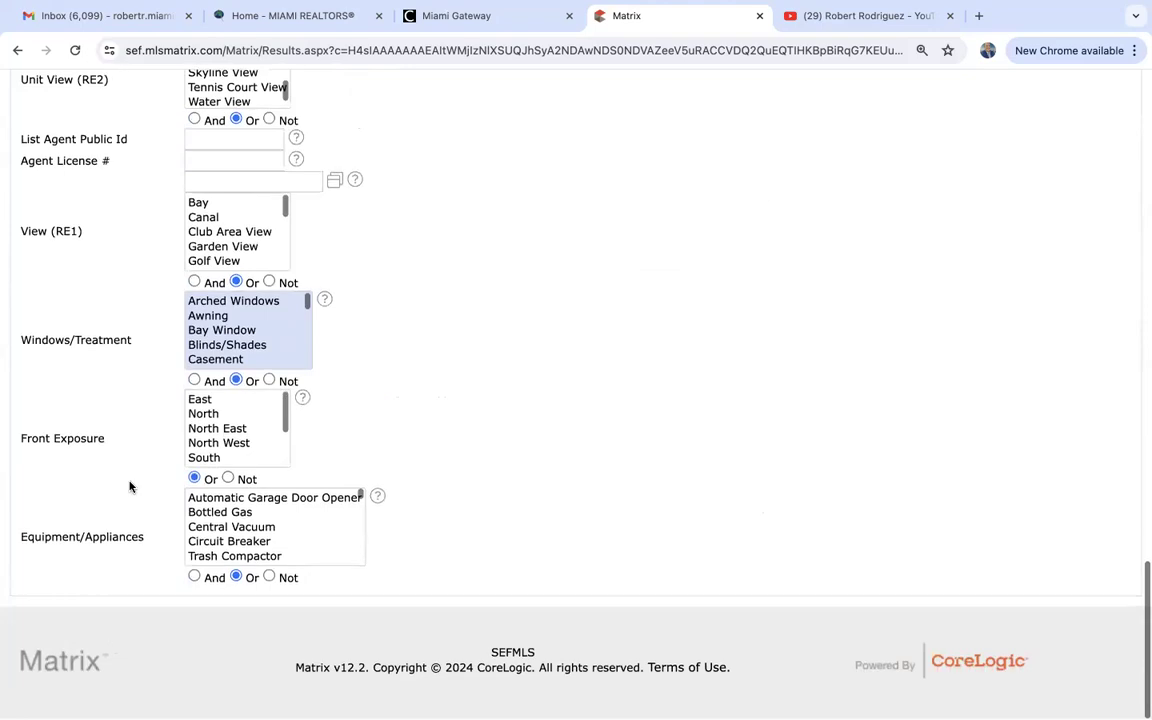
# Pick Washer from the Equipment/Appliances list in Additional Fields.
pyautogui.scroll(-2, 245, 348)
pyautogui.scroll(-1, 245, 350)
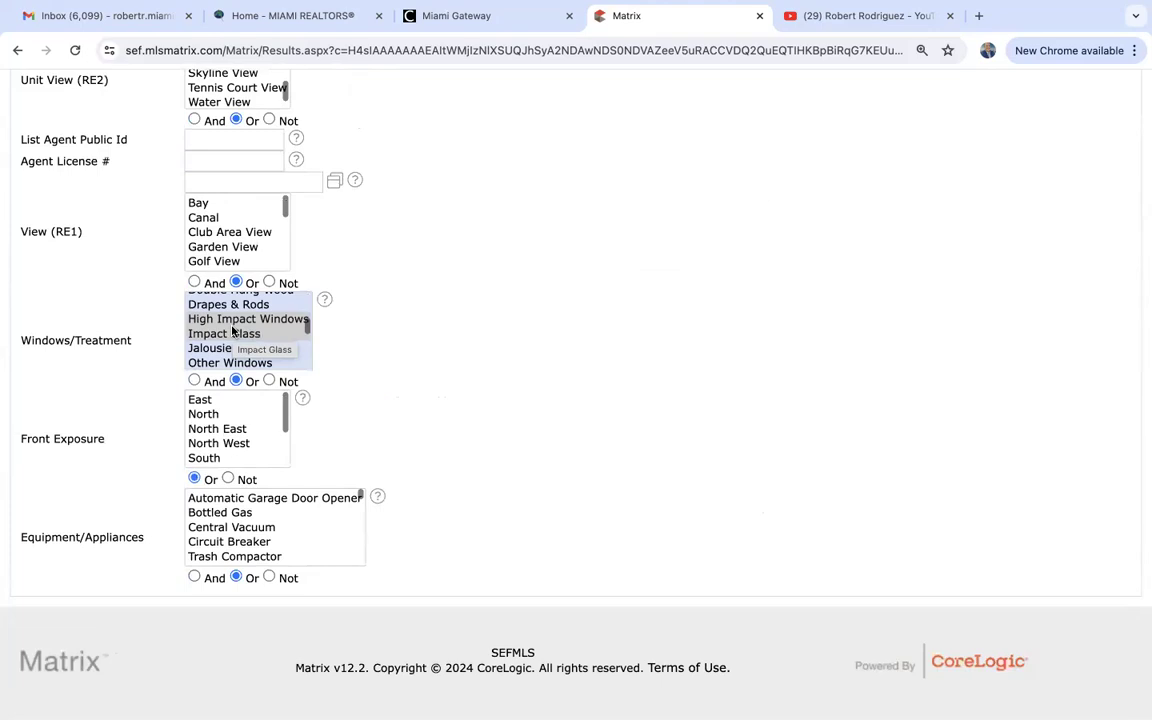
pyautogui.click(232, 332)
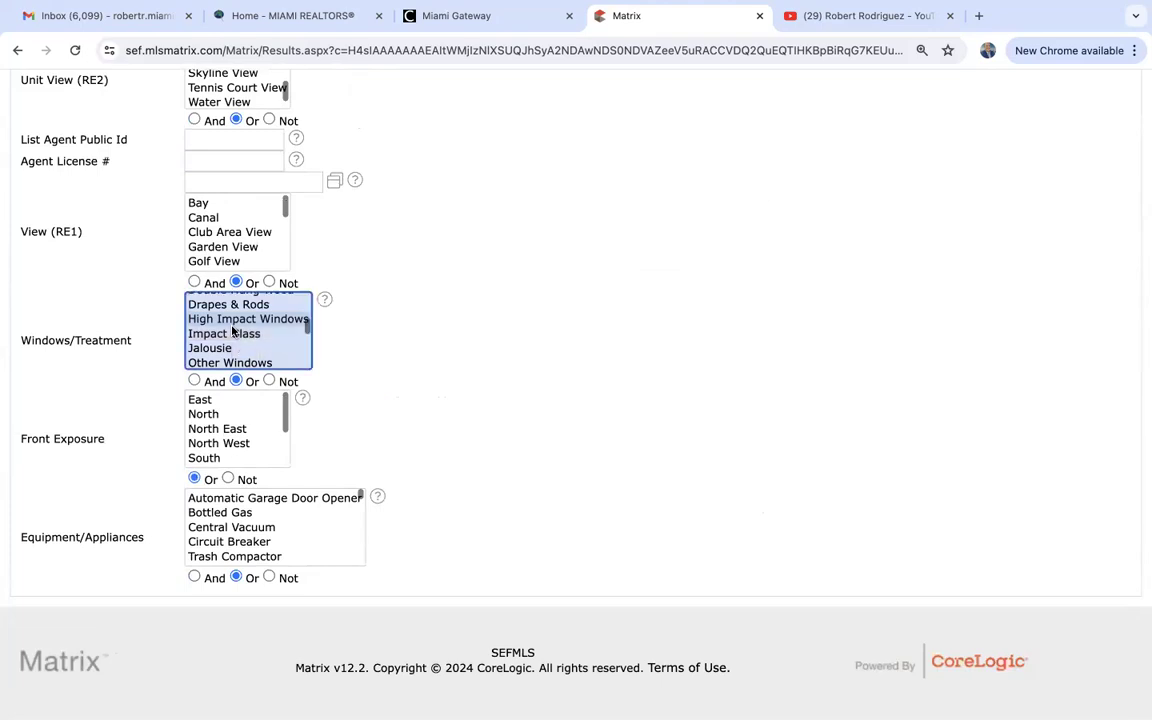
pyautogui.scroll(-1, 430, 405)
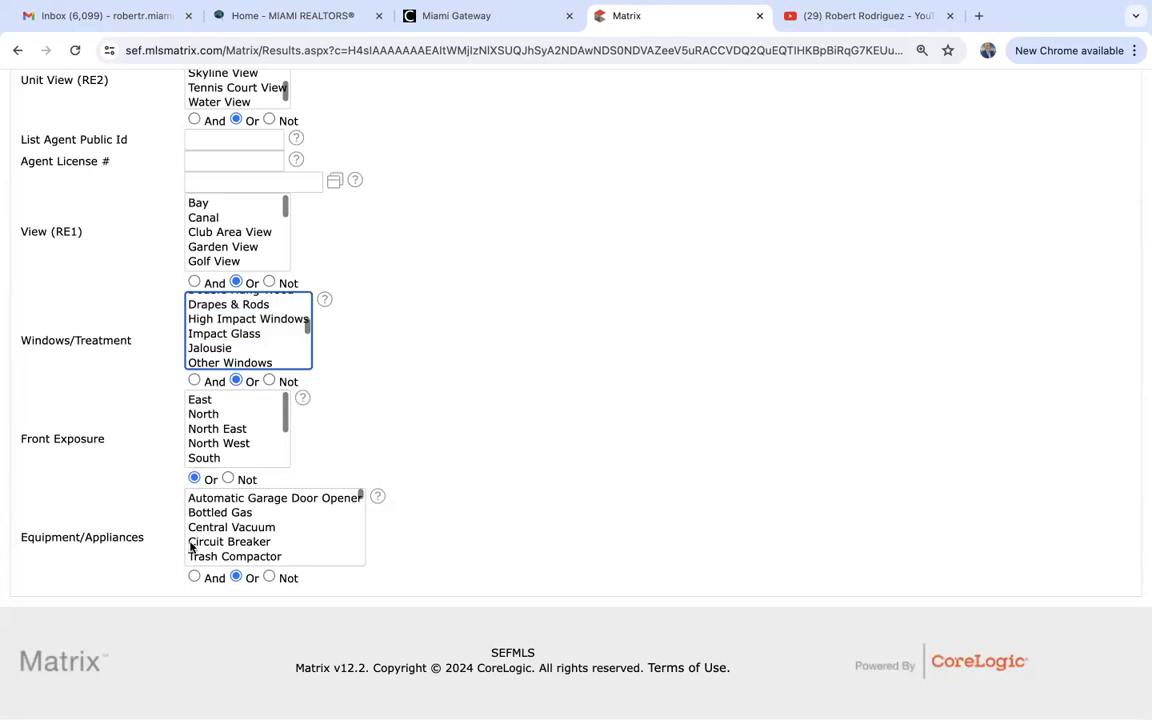
pyautogui.scroll(-3, 237, 543)
pyautogui.scroll(1, 237, 543)
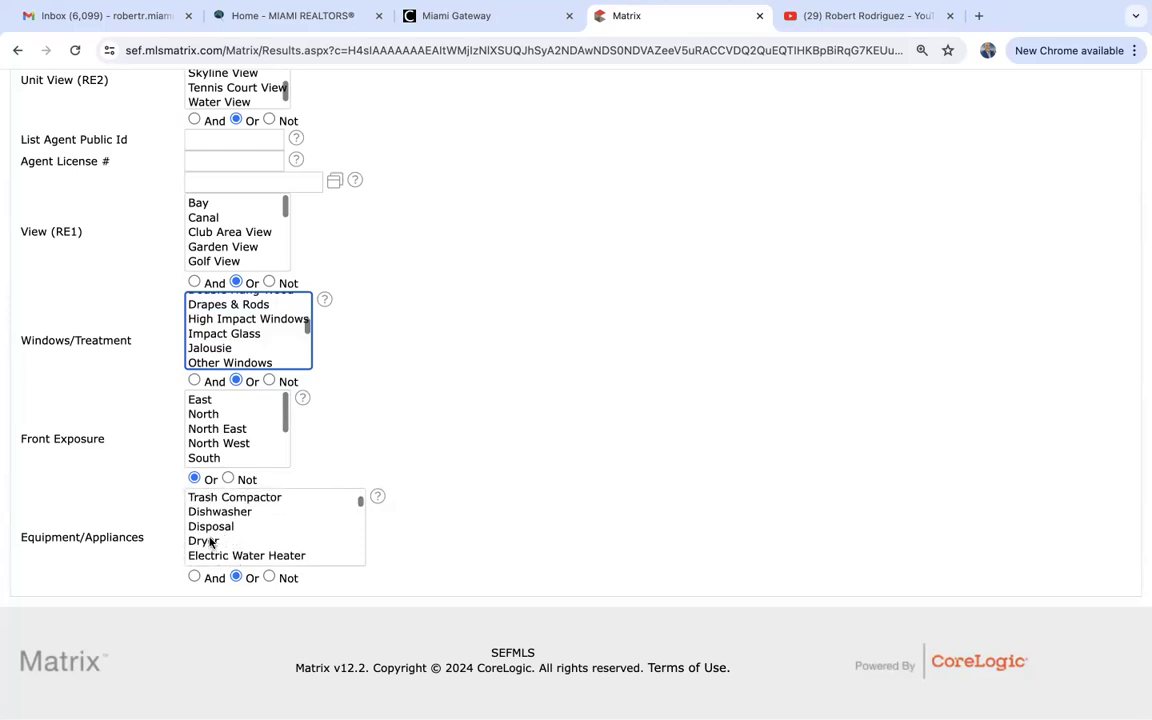
pyautogui.click(210, 543)
pyautogui.scroll(-5, 210, 543)
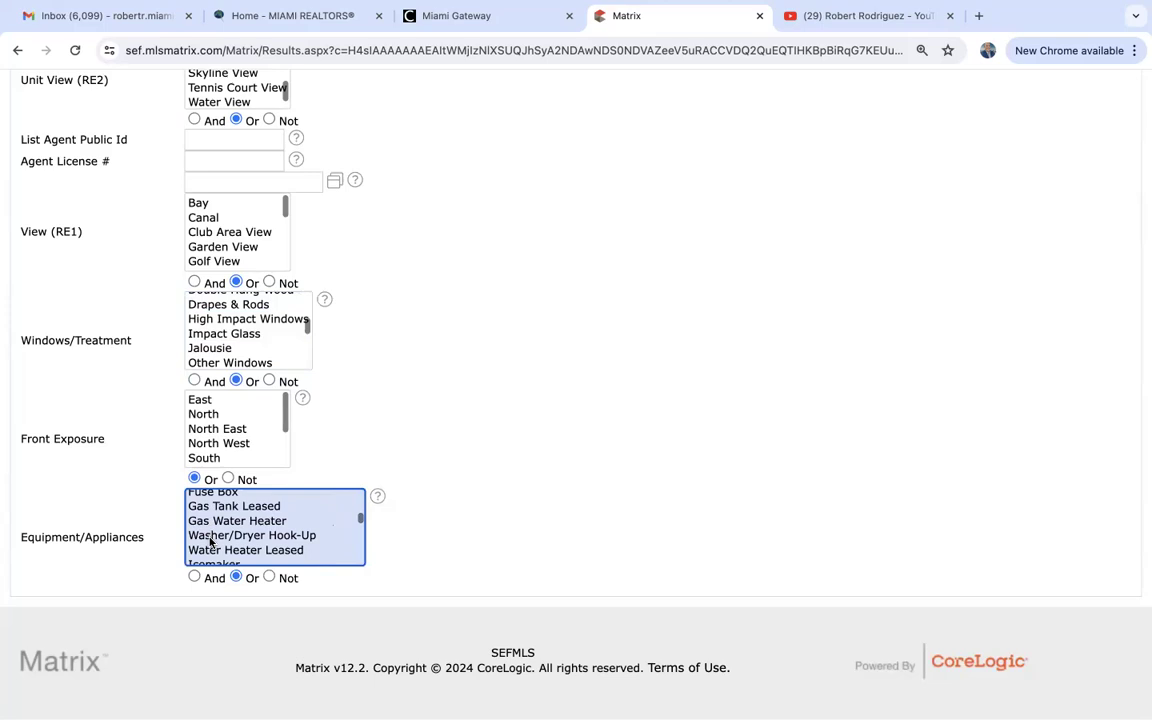
pyautogui.scroll(-5, 210, 543)
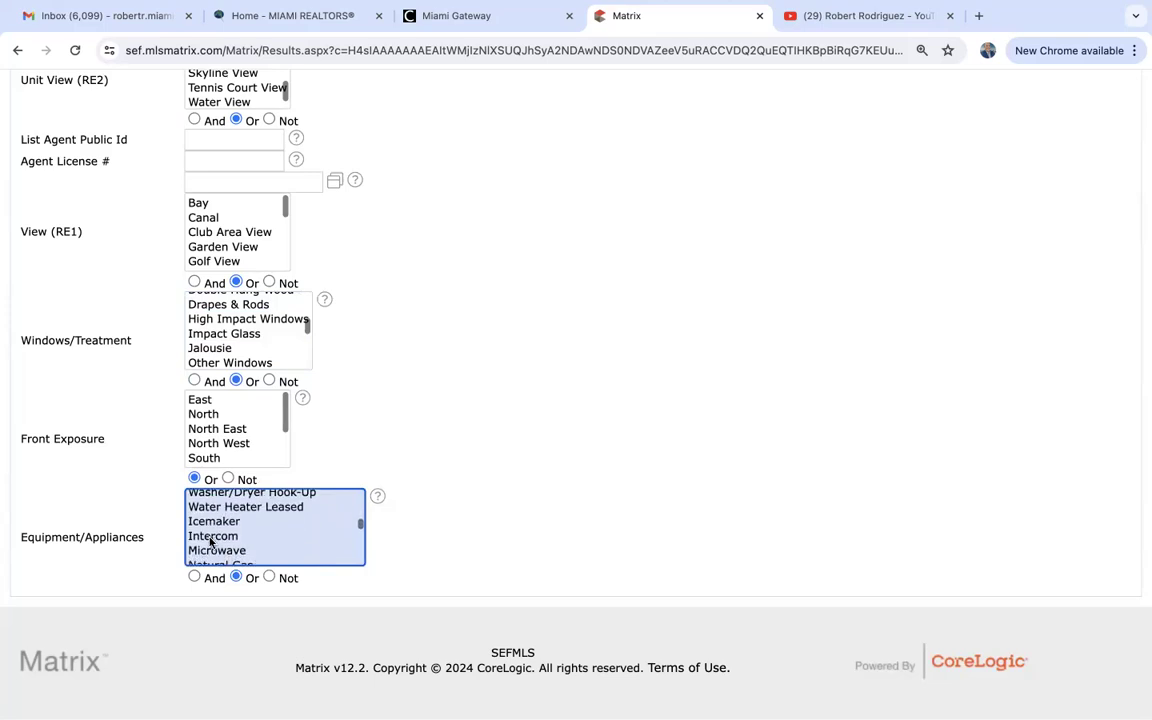
pyautogui.scroll(-6, 210, 543)
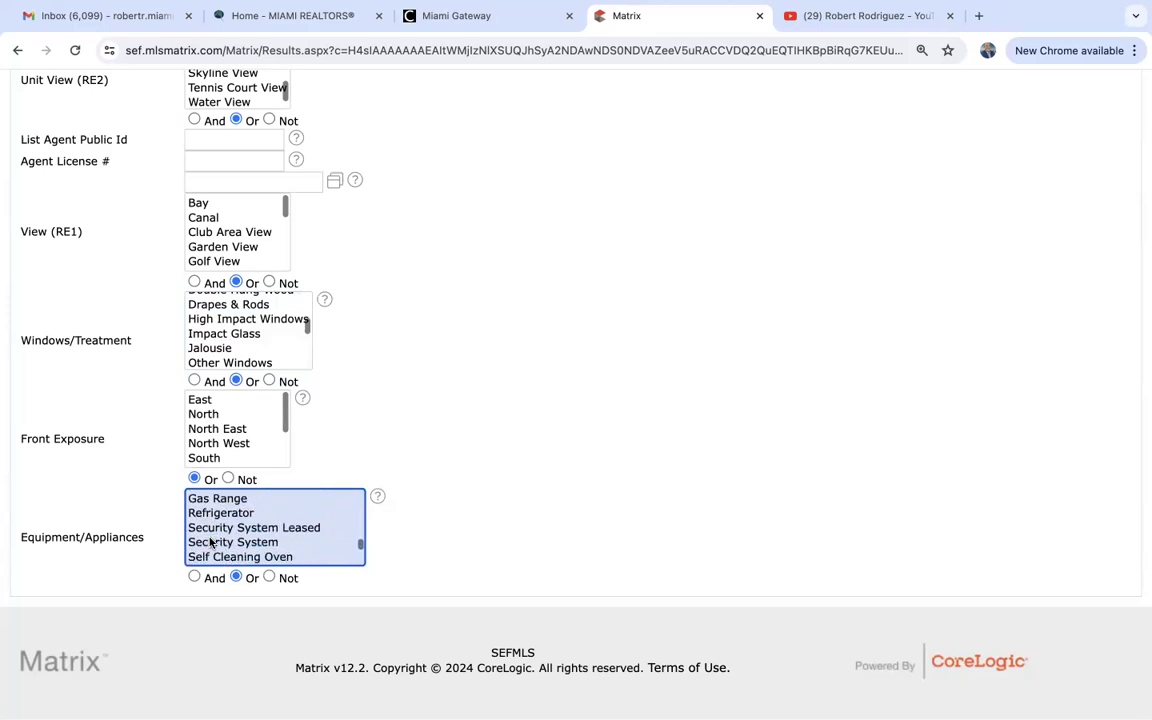
pyautogui.scroll(-2, 210, 543)
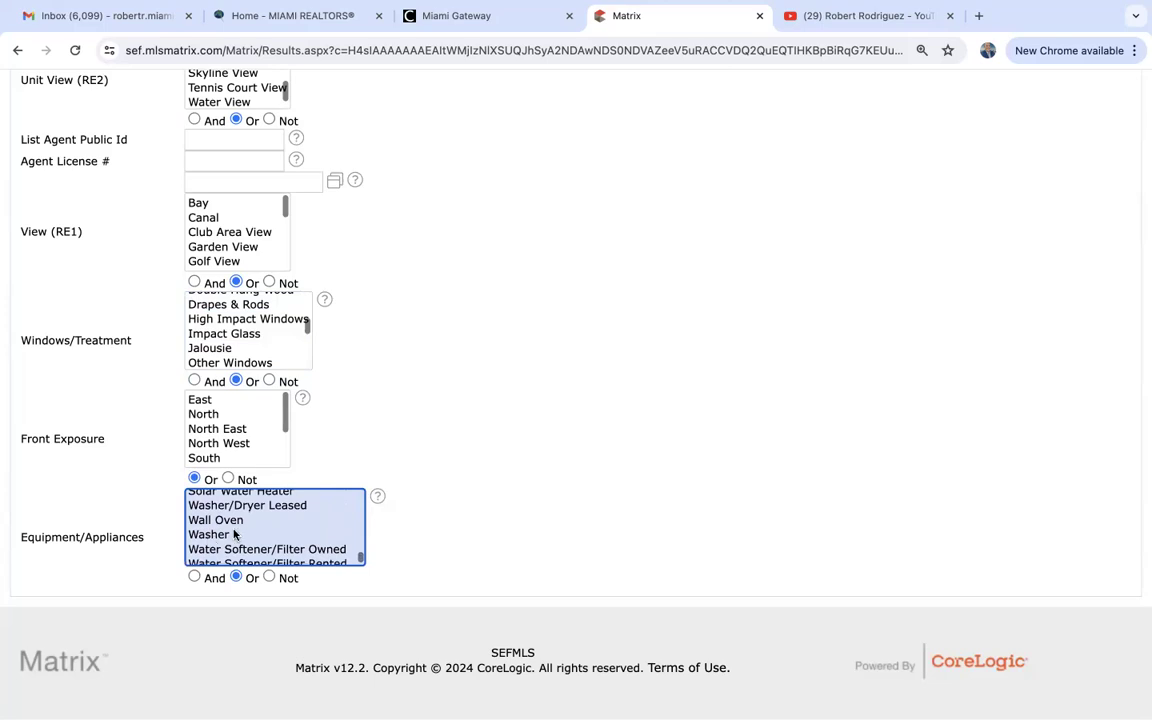
pyautogui.click(218, 535)
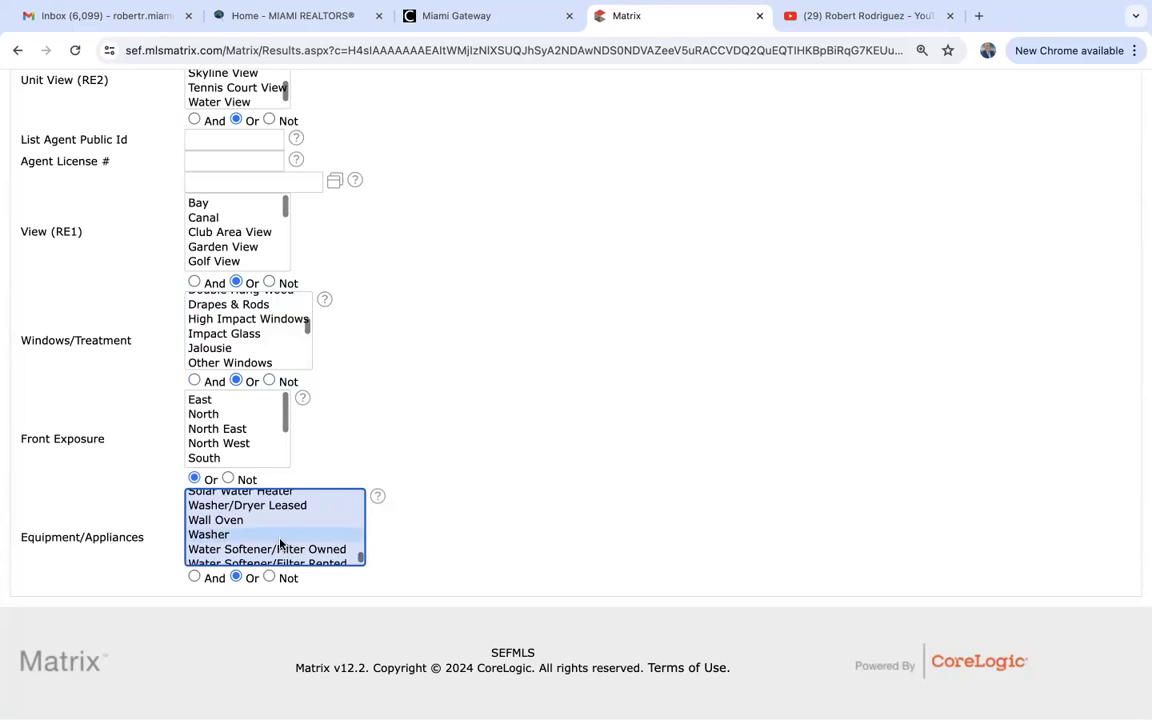
# Scroll back up to the top of the search form.
pyautogui.scroll(10, 176, 551)
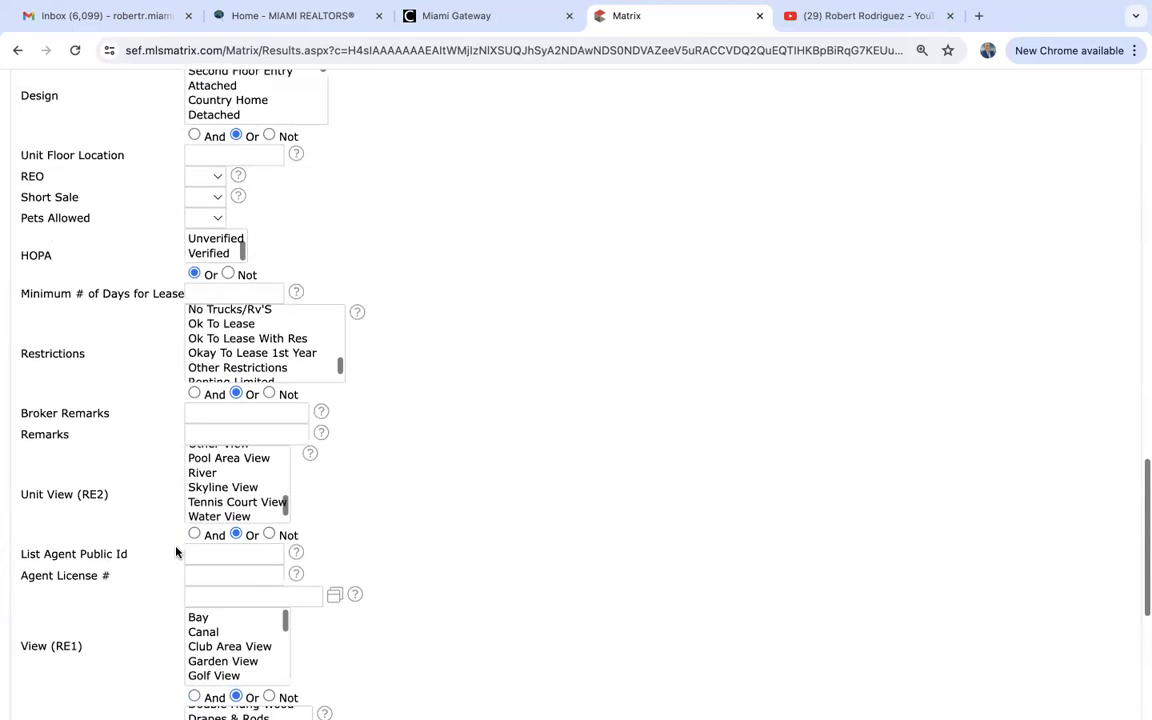
pyautogui.scroll(3, 176, 551)
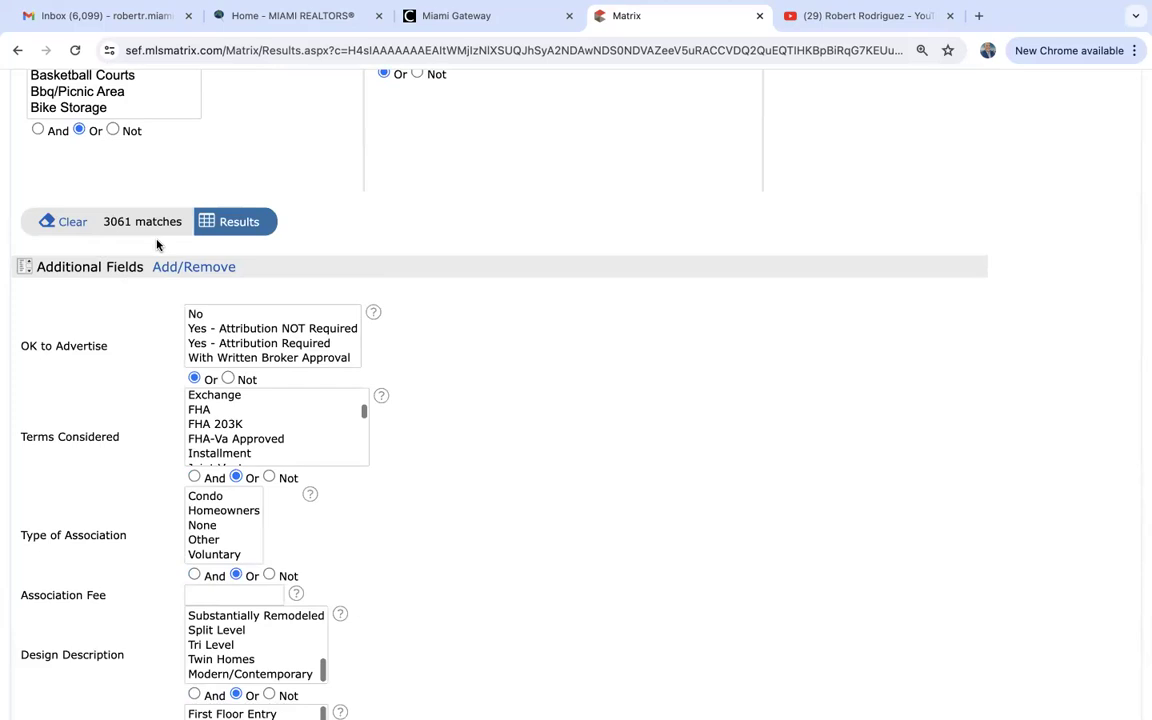
pyautogui.scroll(10, 156, 244)
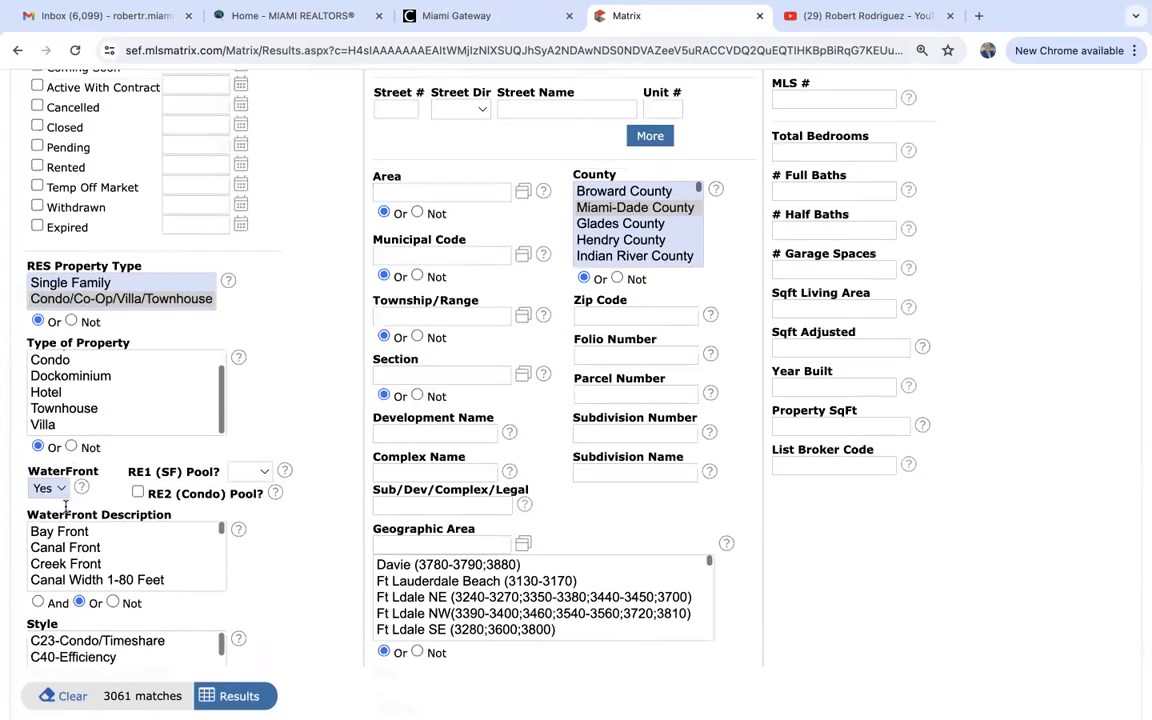
pyautogui.scroll(3, 65, 508)
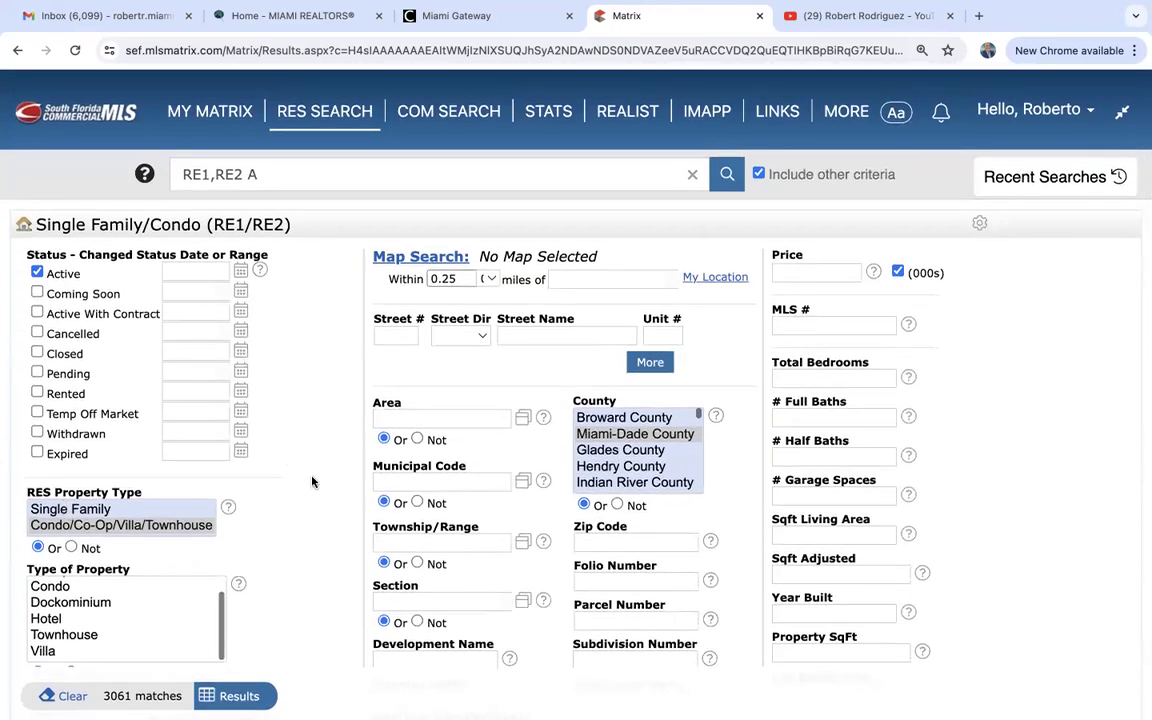
pyautogui.scroll(-20, 311, 482)
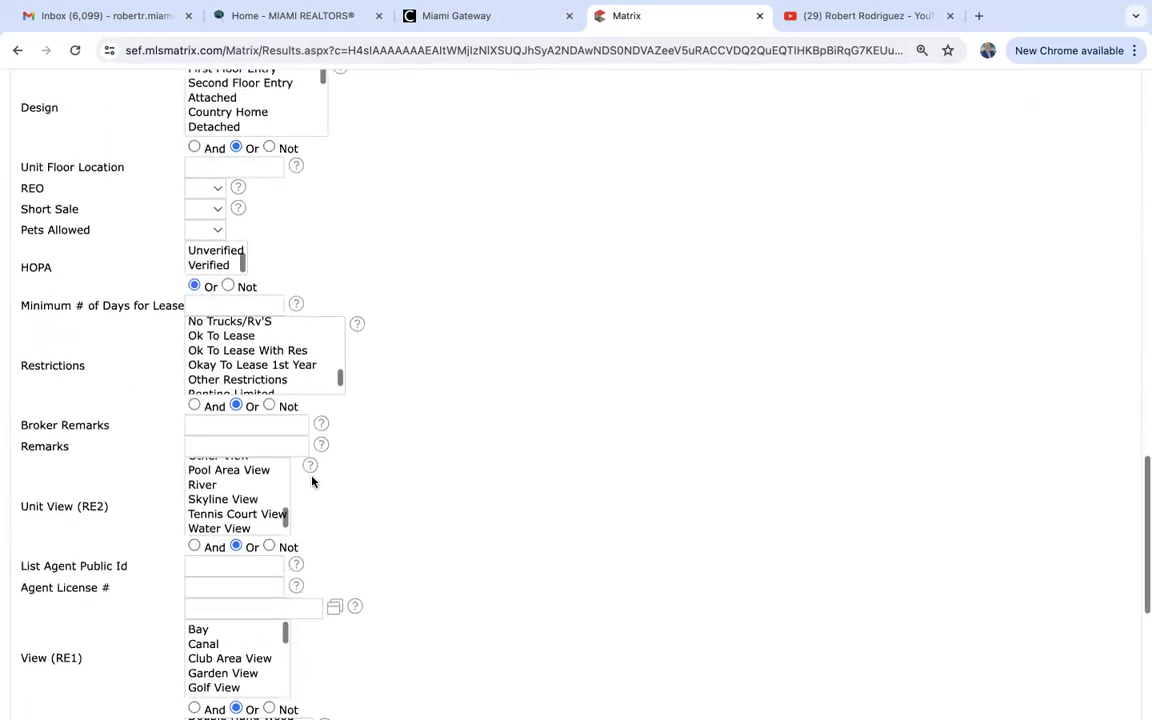
pyautogui.scroll(8, 311, 482)
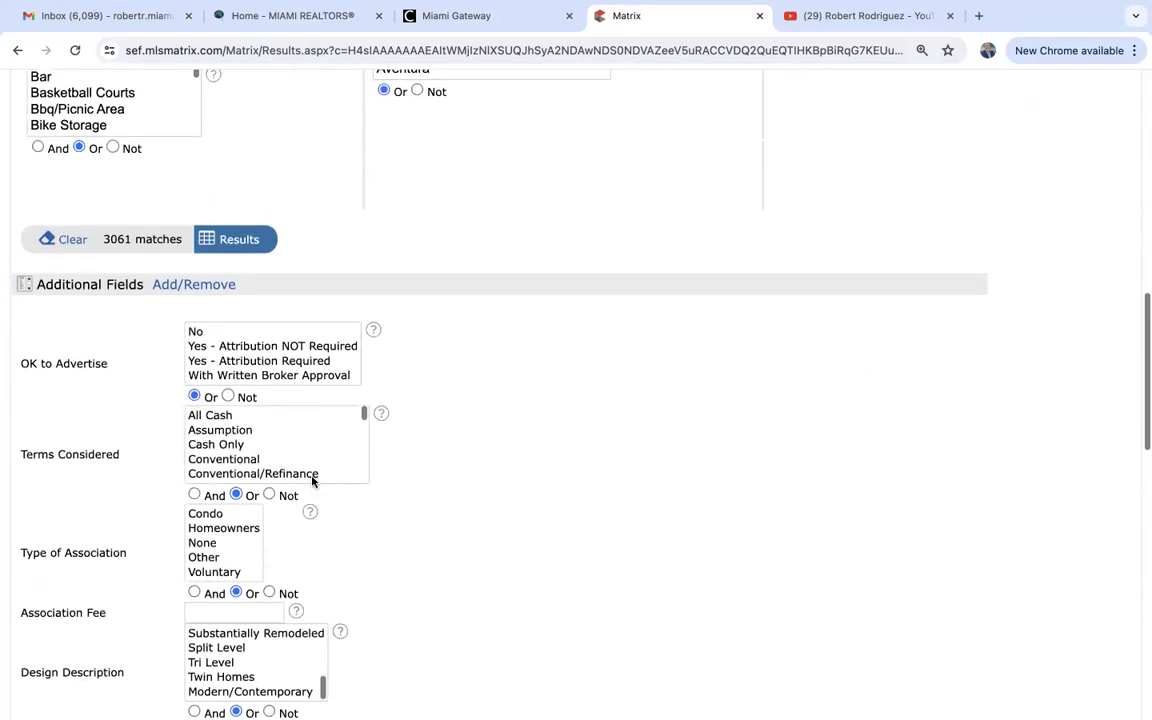
pyautogui.scroll(5, 473, 509)
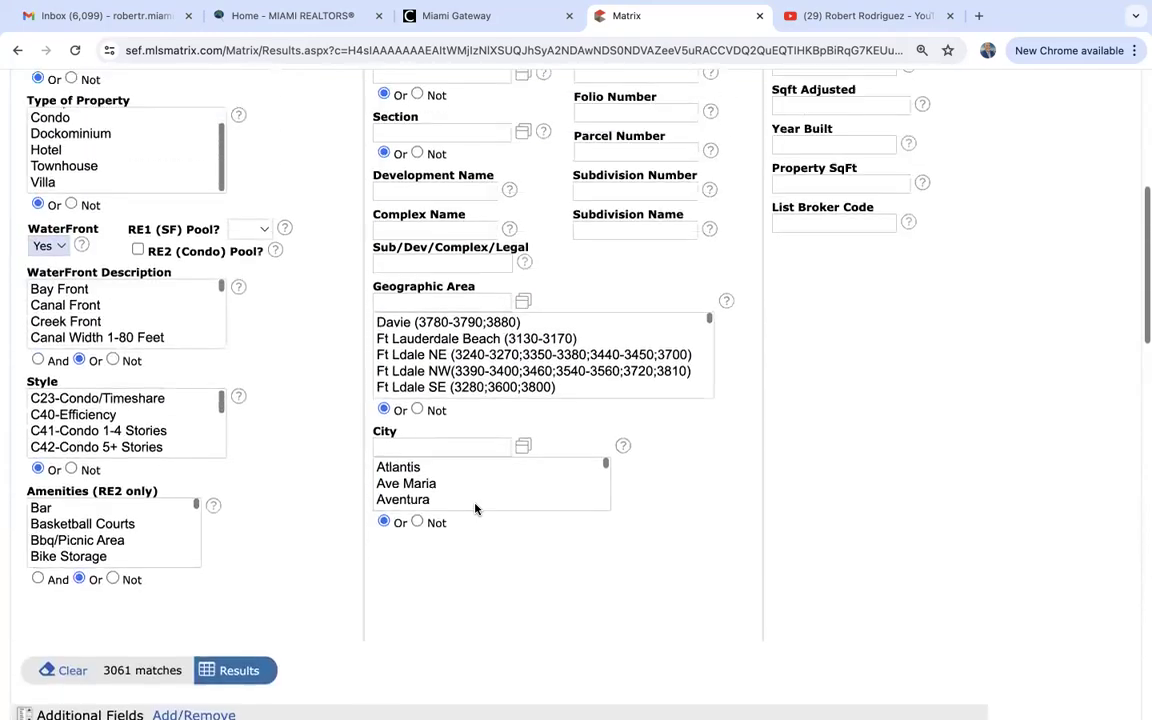
pyautogui.scroll(5, 291, 508)
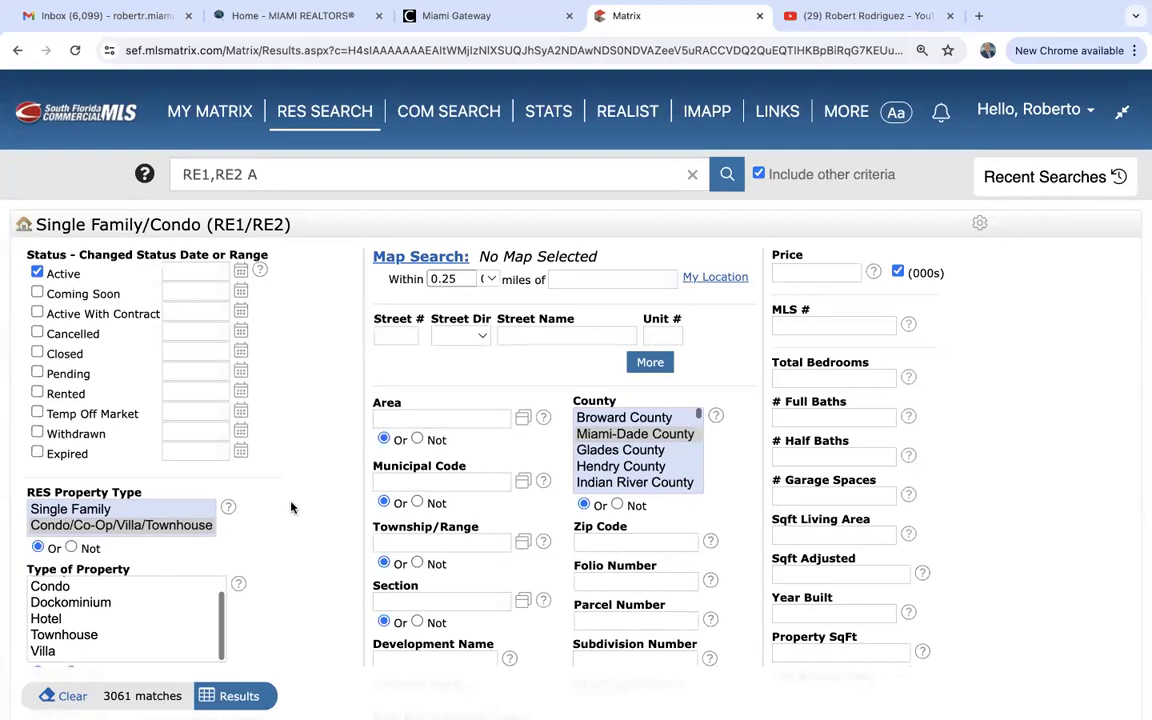
pyautogui.moveTo(310, 112)
# Clear all criteria, tick Active status only, and place the cursor in Complex Name.
pyautogui.click(66, 697)
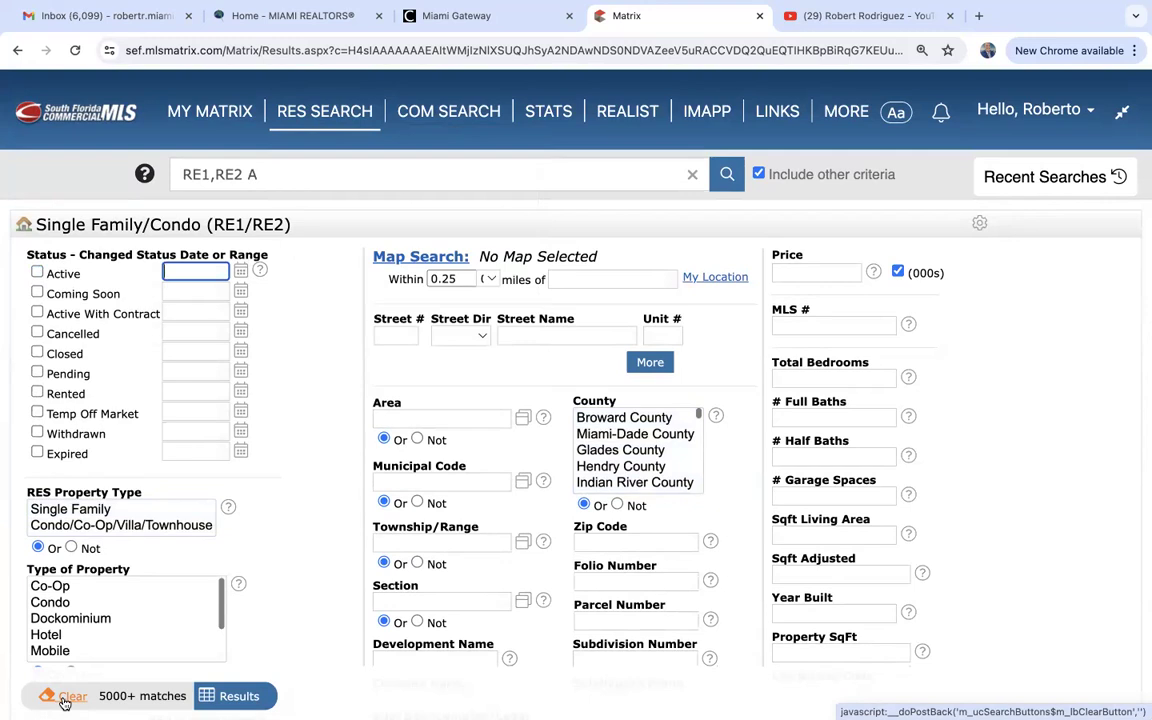
pyautogui.click(38, 274)
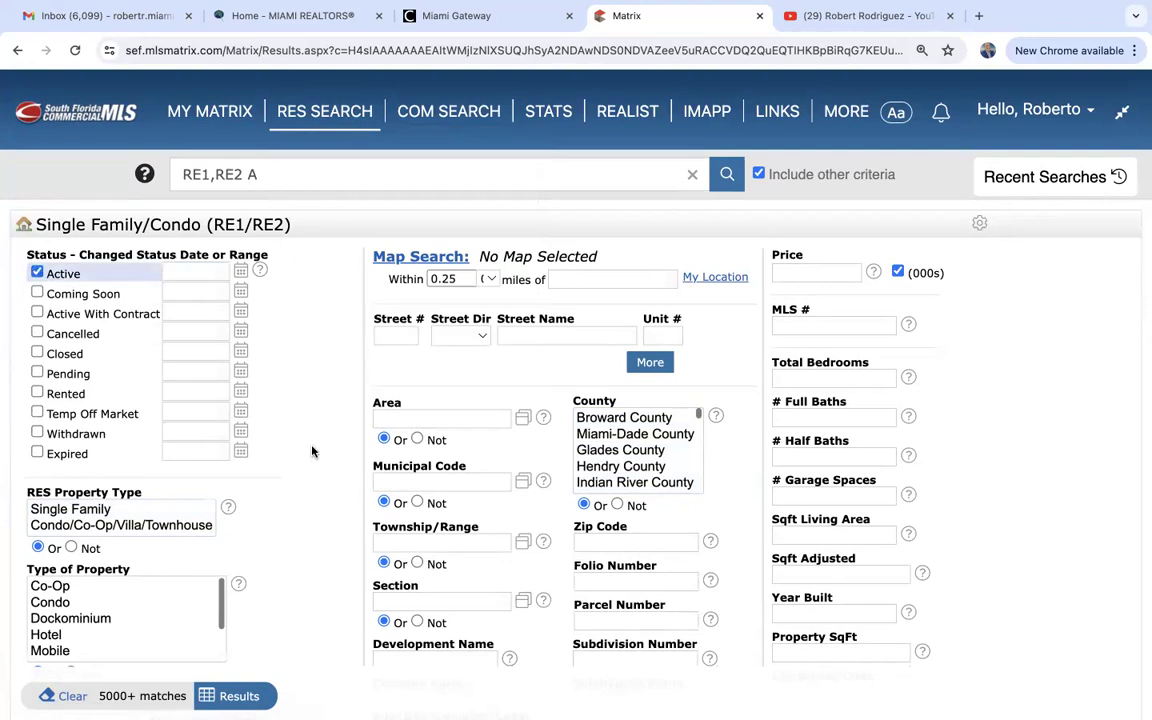
pyautogui.scroll(-4, 312, 452)
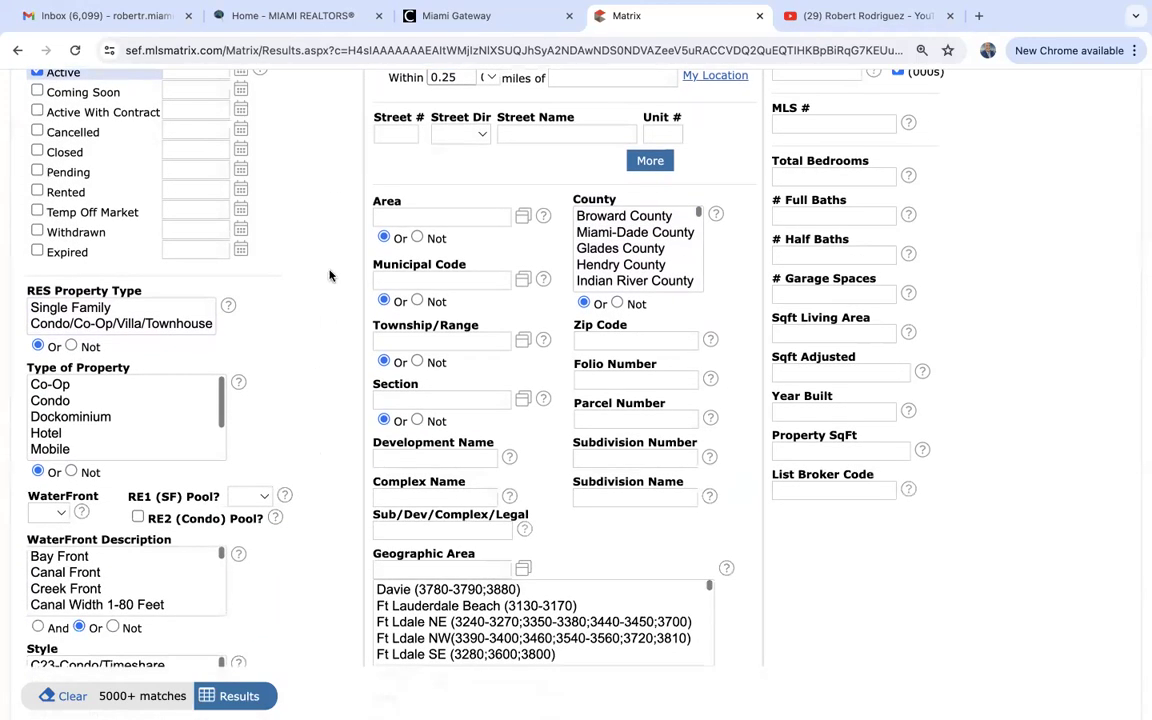
pyautogui.scroll(-1, 330, 276)
pyautogui.scroll(-3, 330, 276)
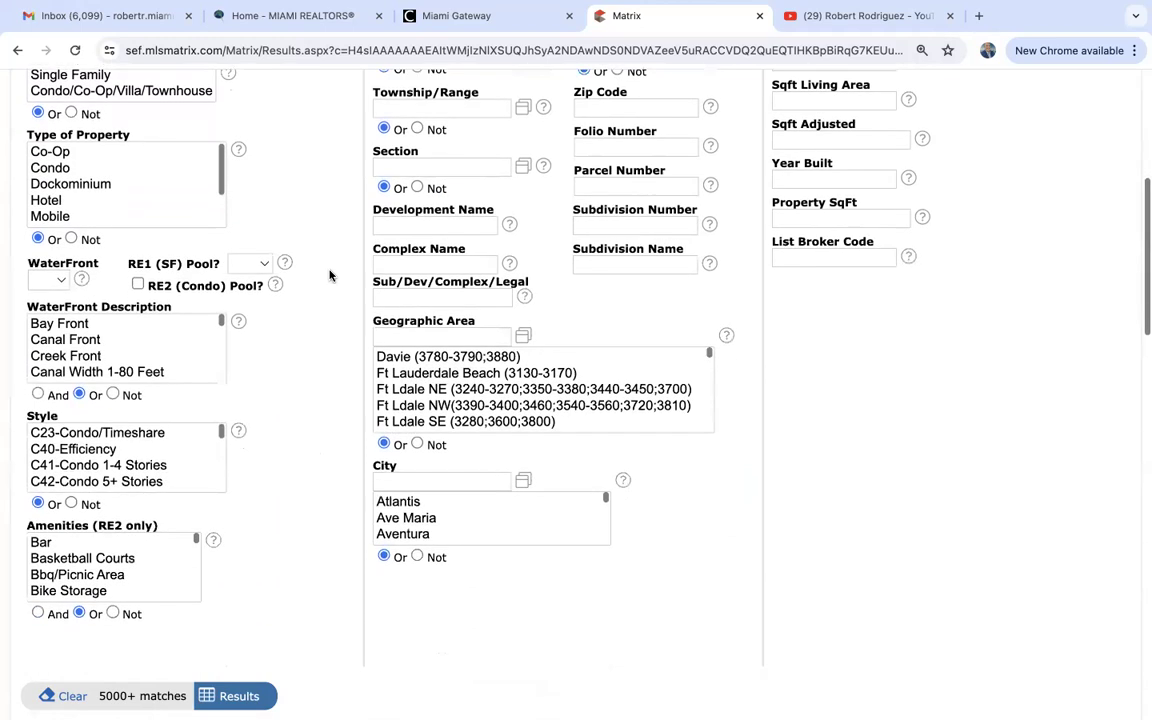
pyautogui.scroll(2, 330, 276)
pyautogui.scroll(1, 330, 276)
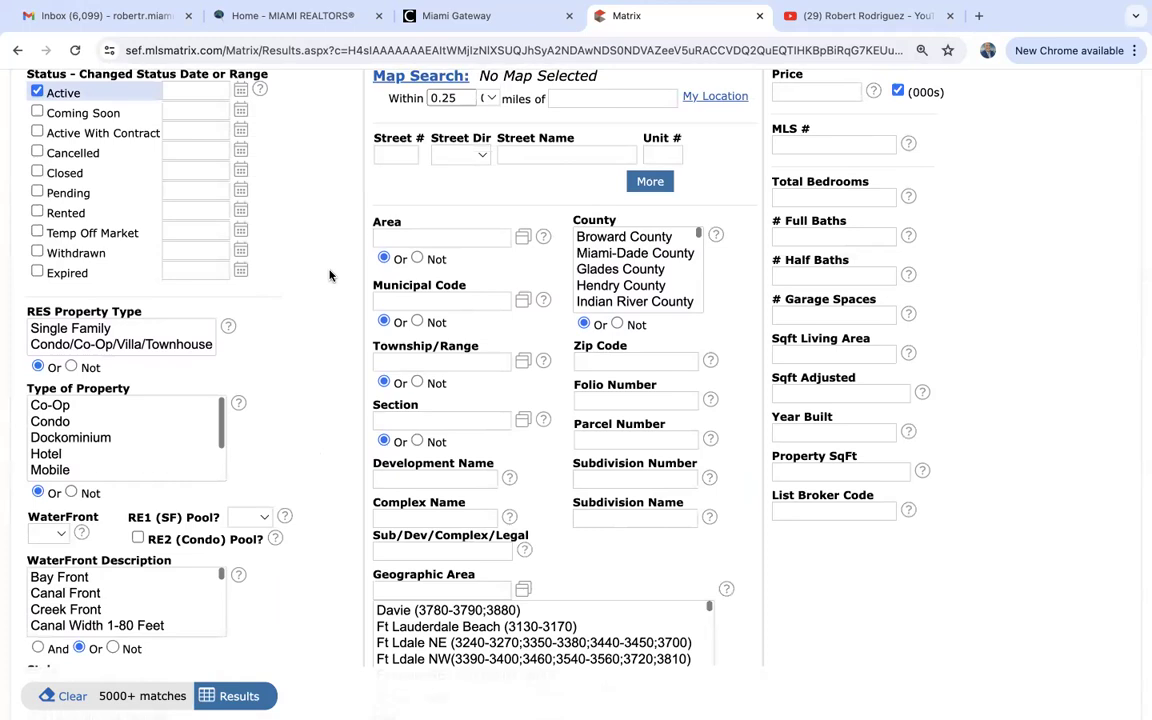
pyautogui.scroll(-5, 330, 276)
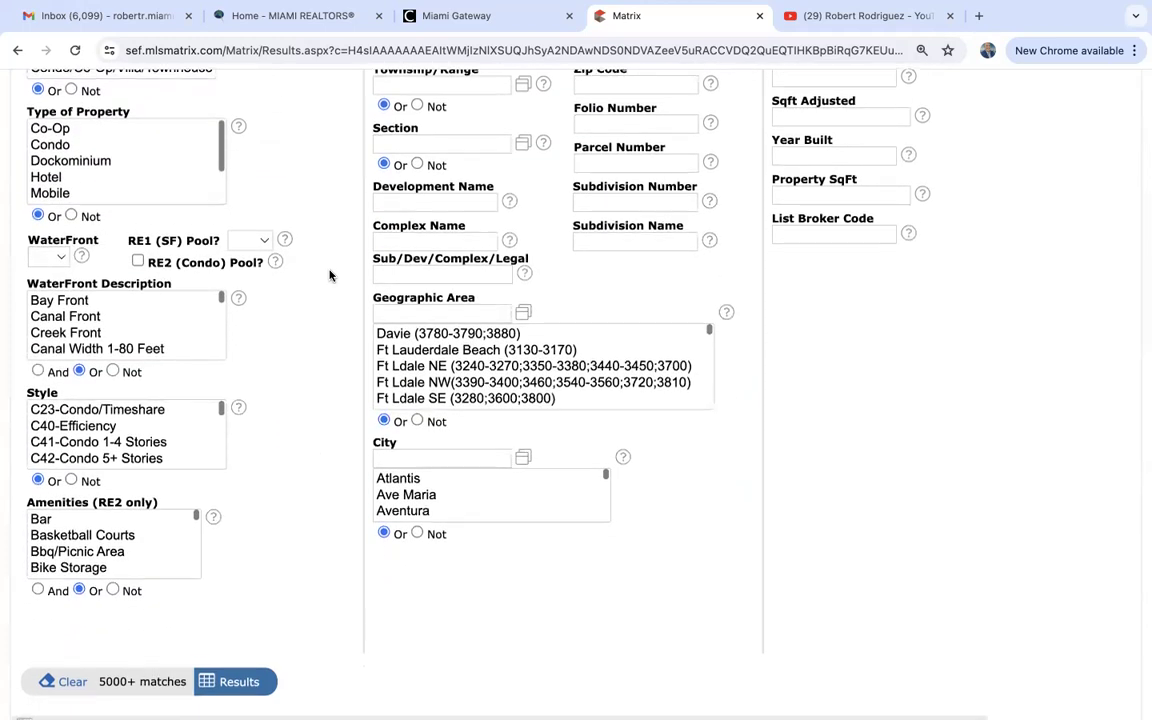
pyautogui.scroll(-1, 330, 276)
pyautogui.click(419, 215)
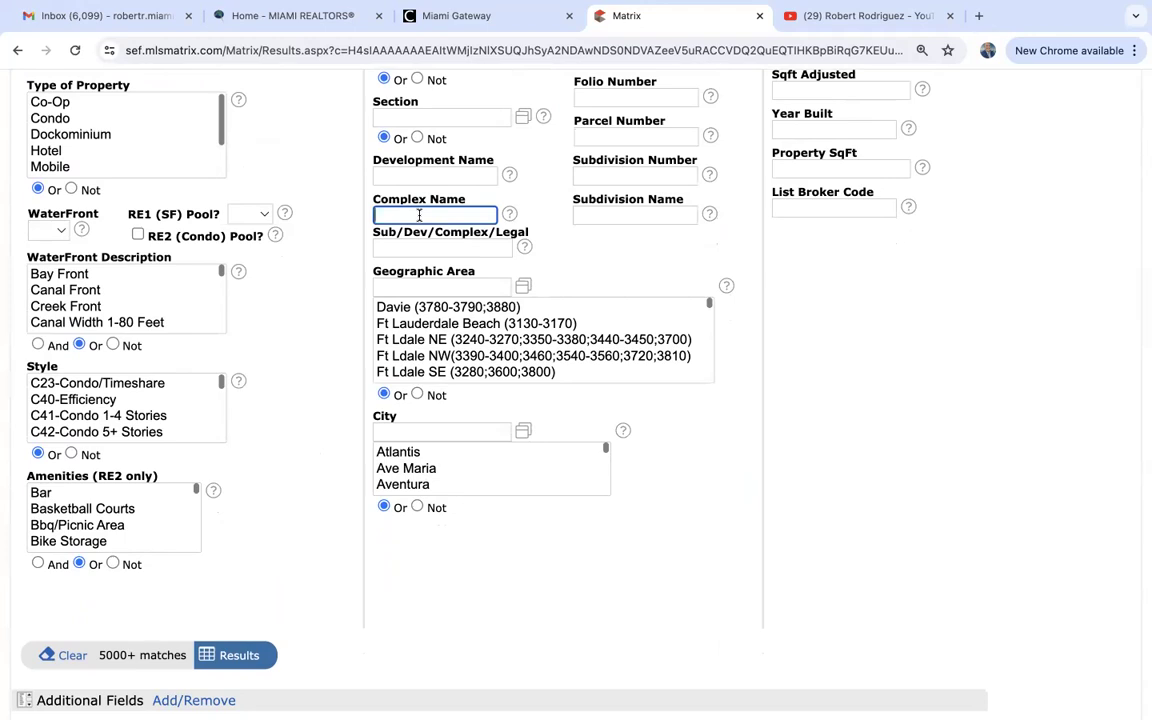
# Enter the wildcard *icon* in Complex Name, cutting matches to 110.
pyautogui.write('icon')
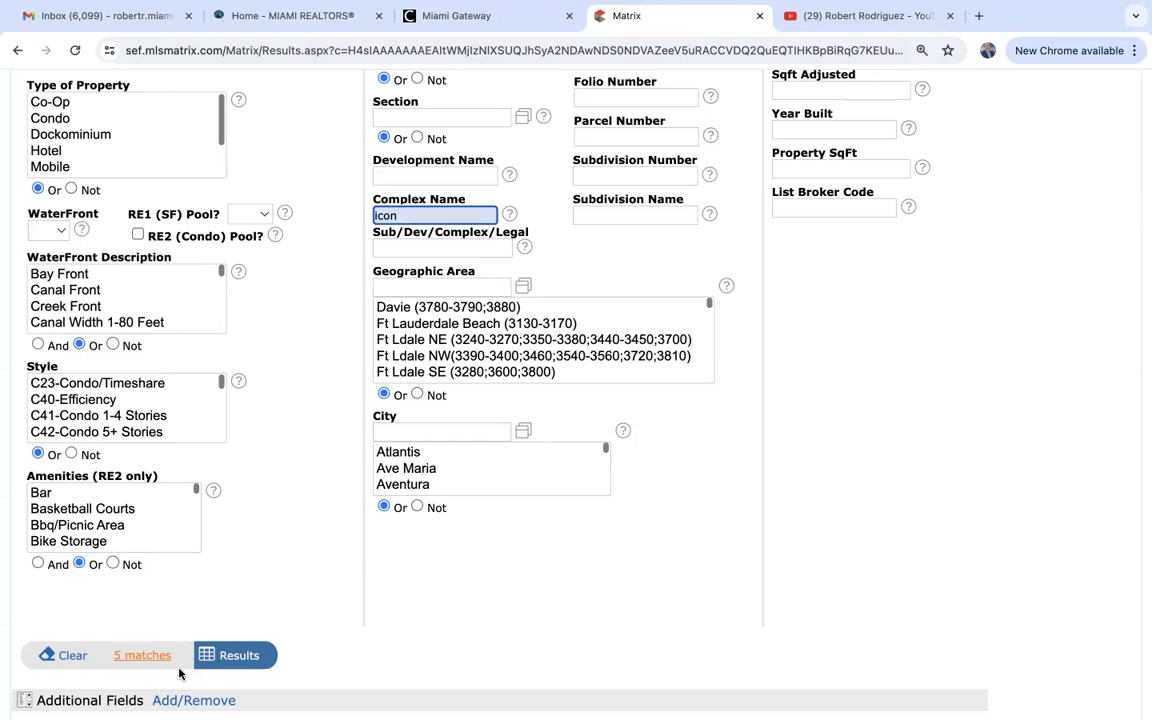
pyautogui.press('Left')
pyautogui.press('Left')
pyautogui.press('Left')
pyautogui.press('Left')
pyautogui.write('*')
pyautogui.press('Right')
pyautogui.press('Right')
pyautogui.press('Right')
pyautogui.press('Right')
pyautogui.write('*')
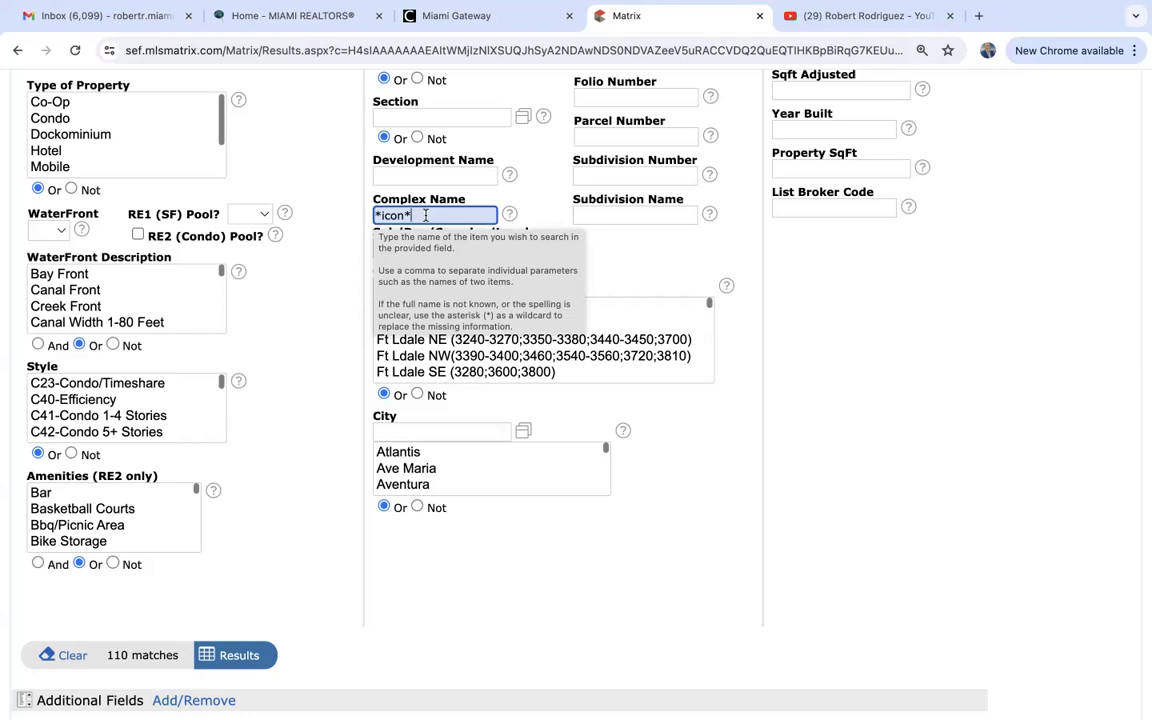
# List the 110 results, browse the ICON Brickell and ICON Bay condos, then return to criteria.
pyautogui.click(238, 656)
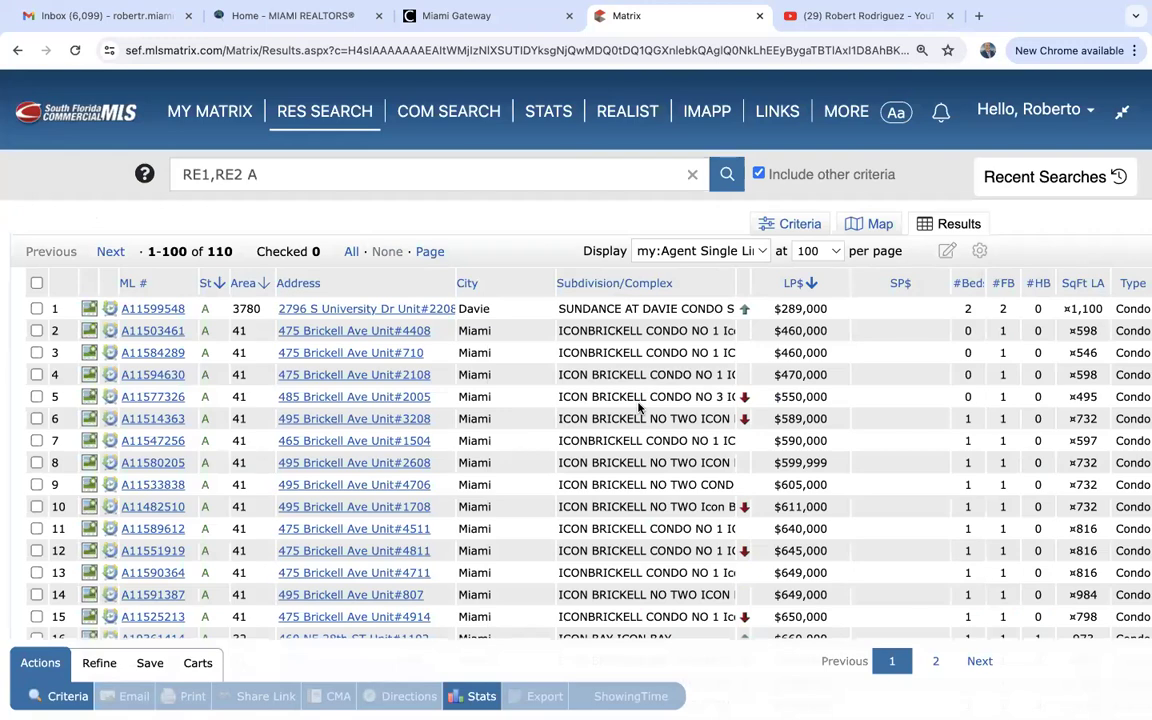
pyautogui.scroll(-2, 638, 407)
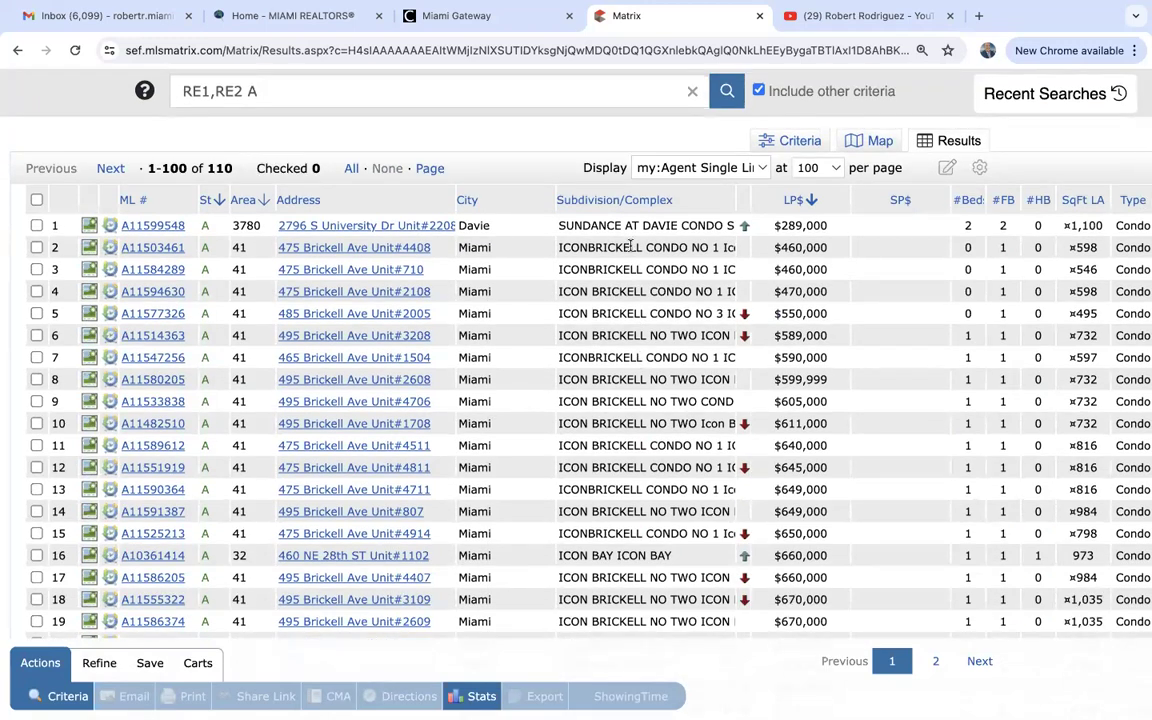
pyautogui.scroll(-2, 617, 440)
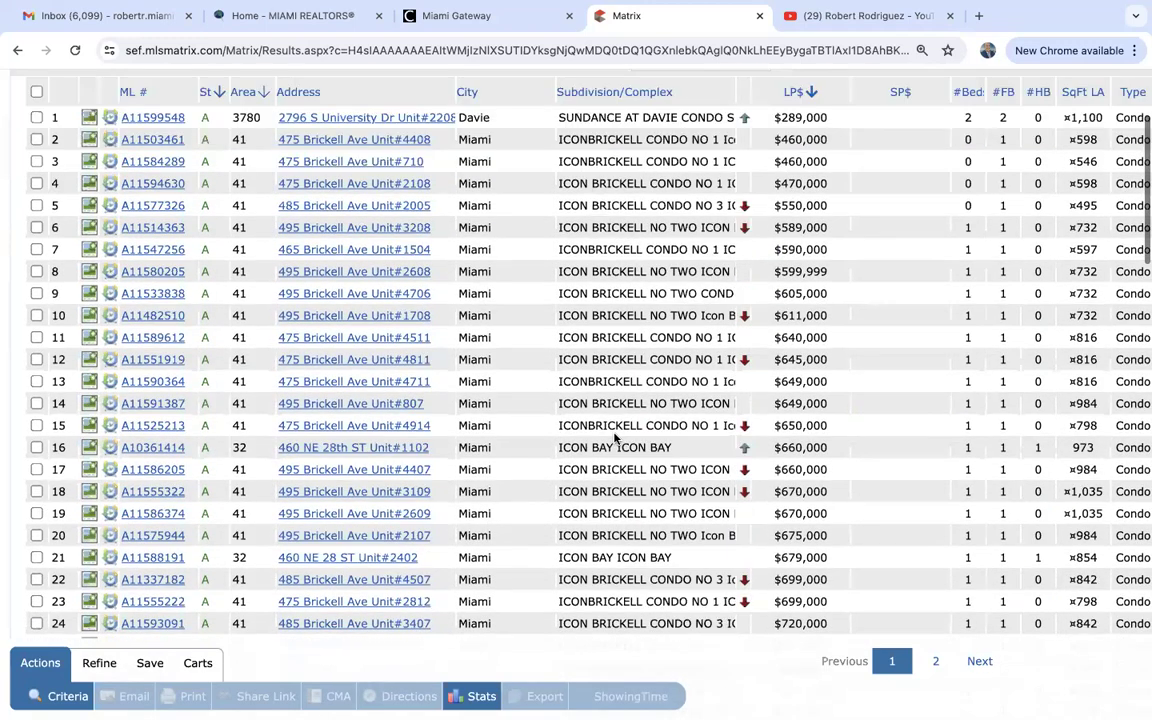
pyautogui.scroll(-4, 614, 433)
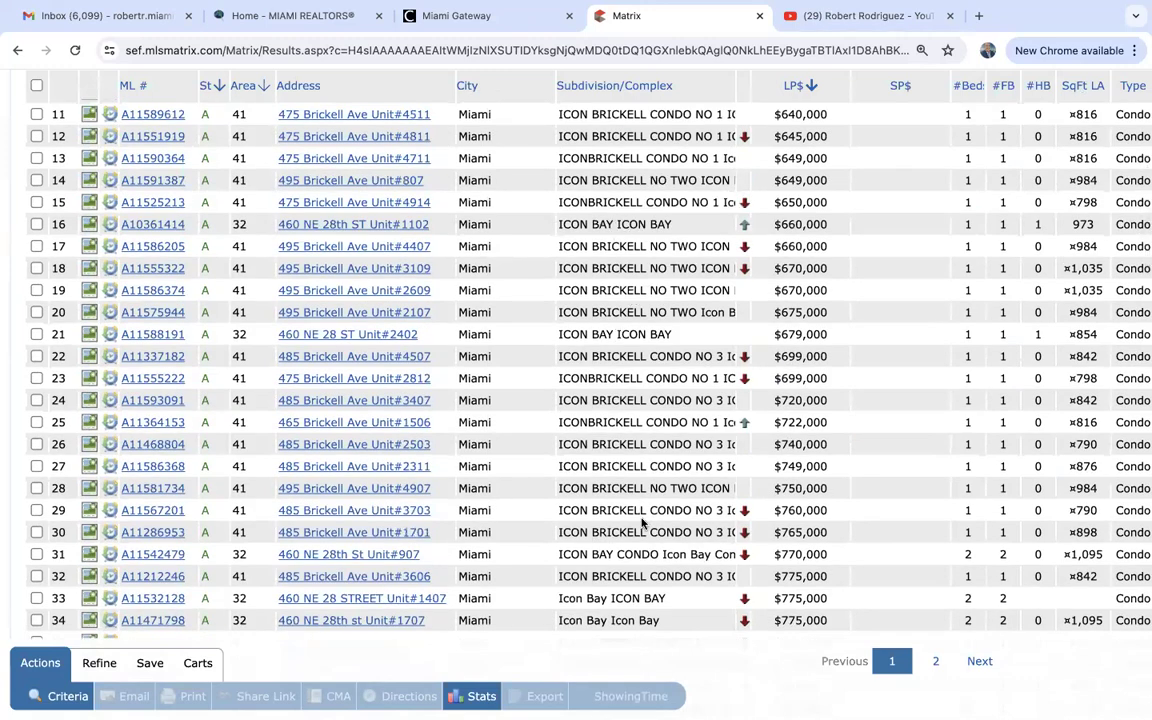
pyautogui.scroll(-1, 643, 522)
pyautogui.scroll(-6, 643, 522)
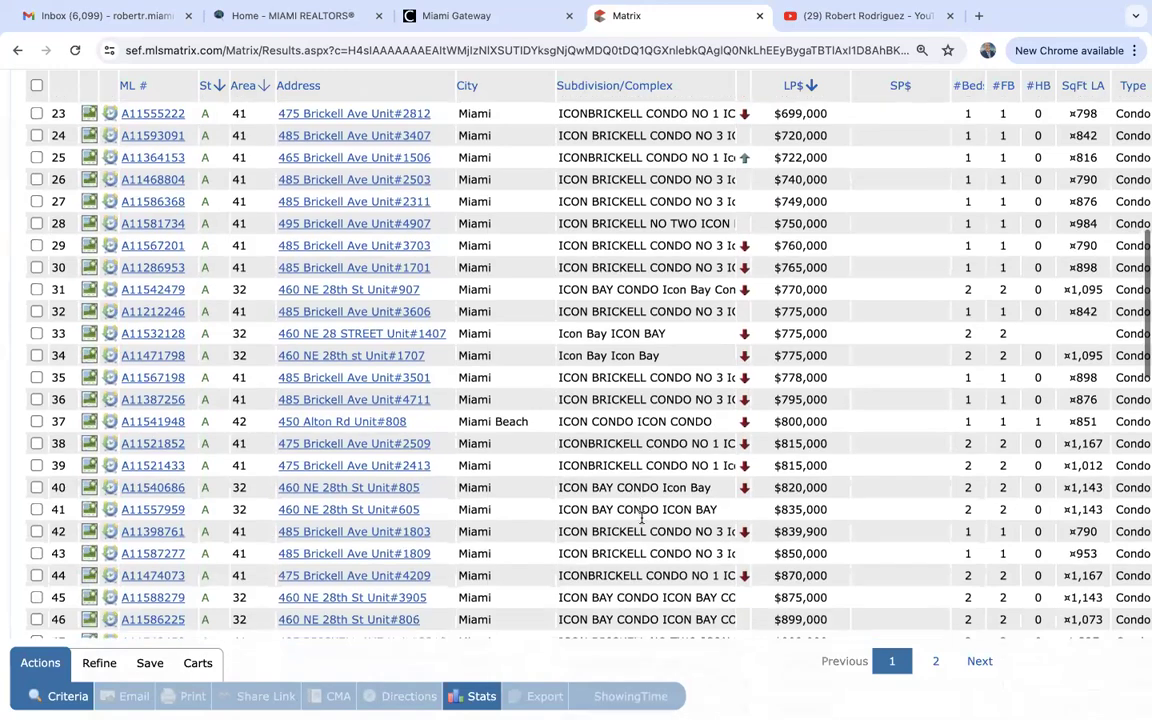
pyautogui.scroll(-3, 643, 522)
pyautogui.scroll(-4, 641, 517)
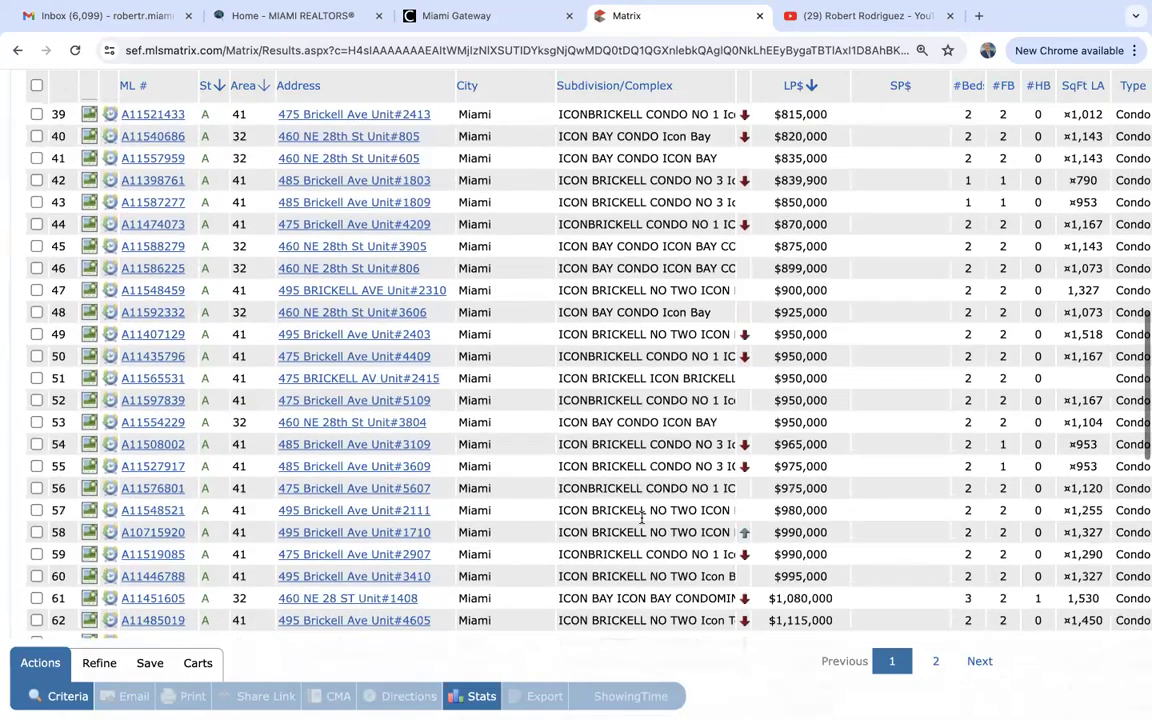
pyautogui.scroll(-3, 643, 522)
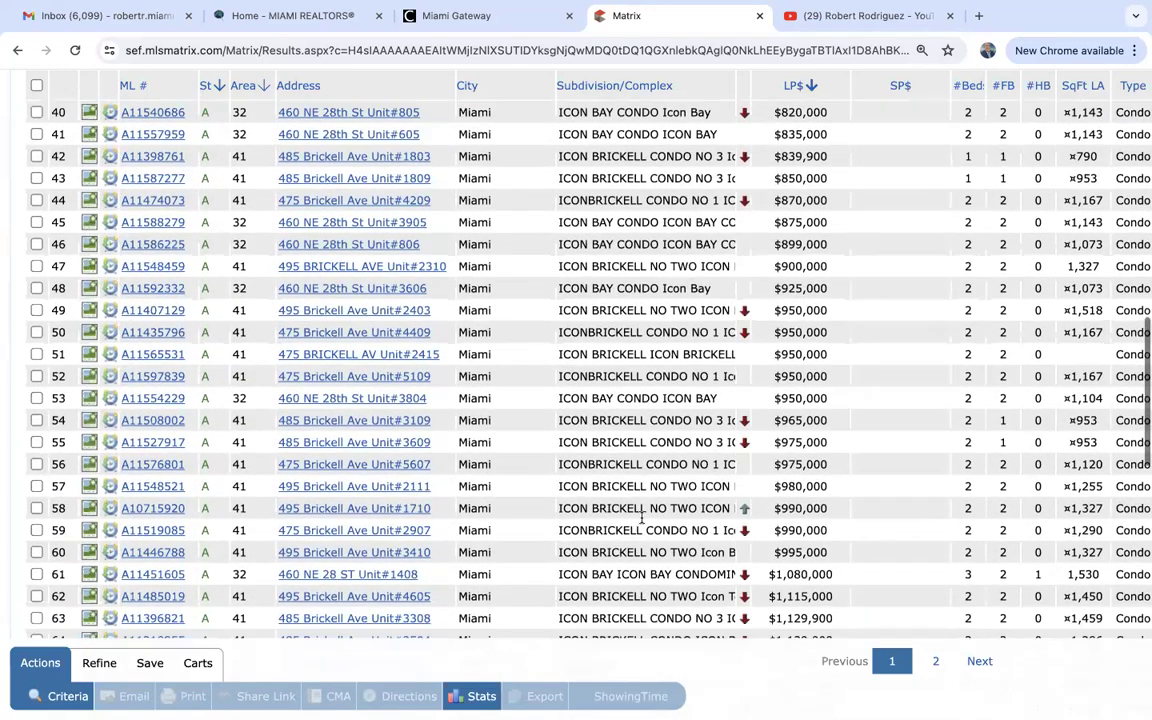
pyautogui.scroll(-3, 643, 522)
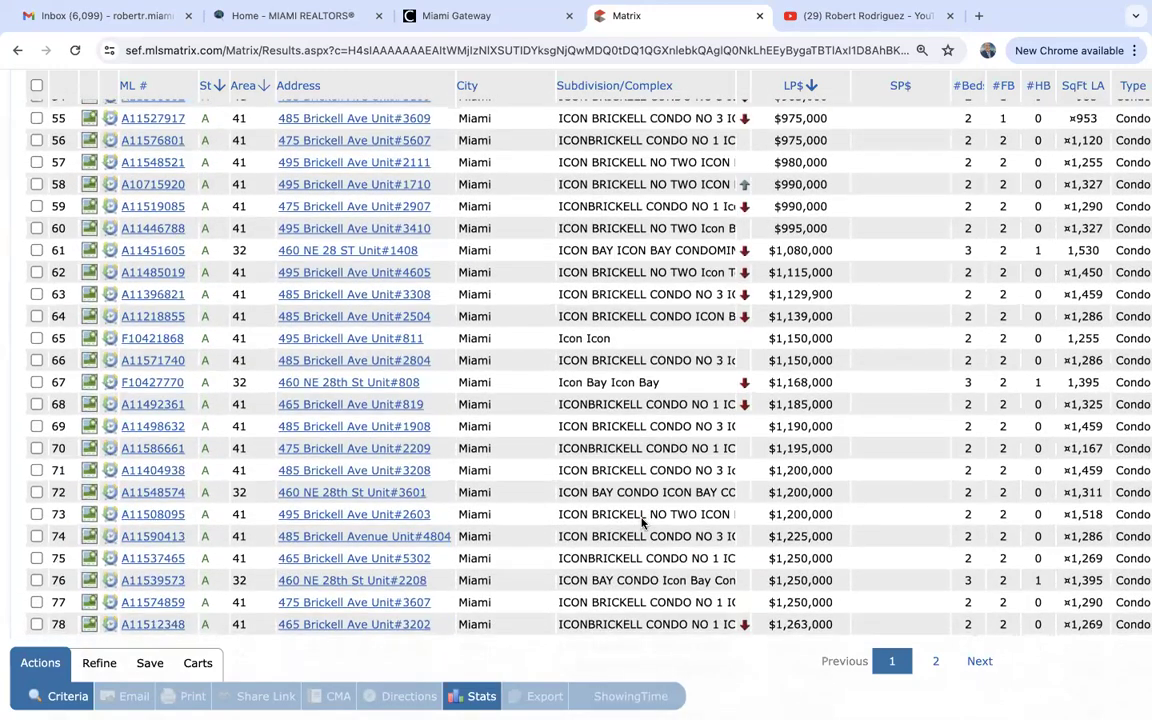
pyautogui.scroll(20, 643, 522)
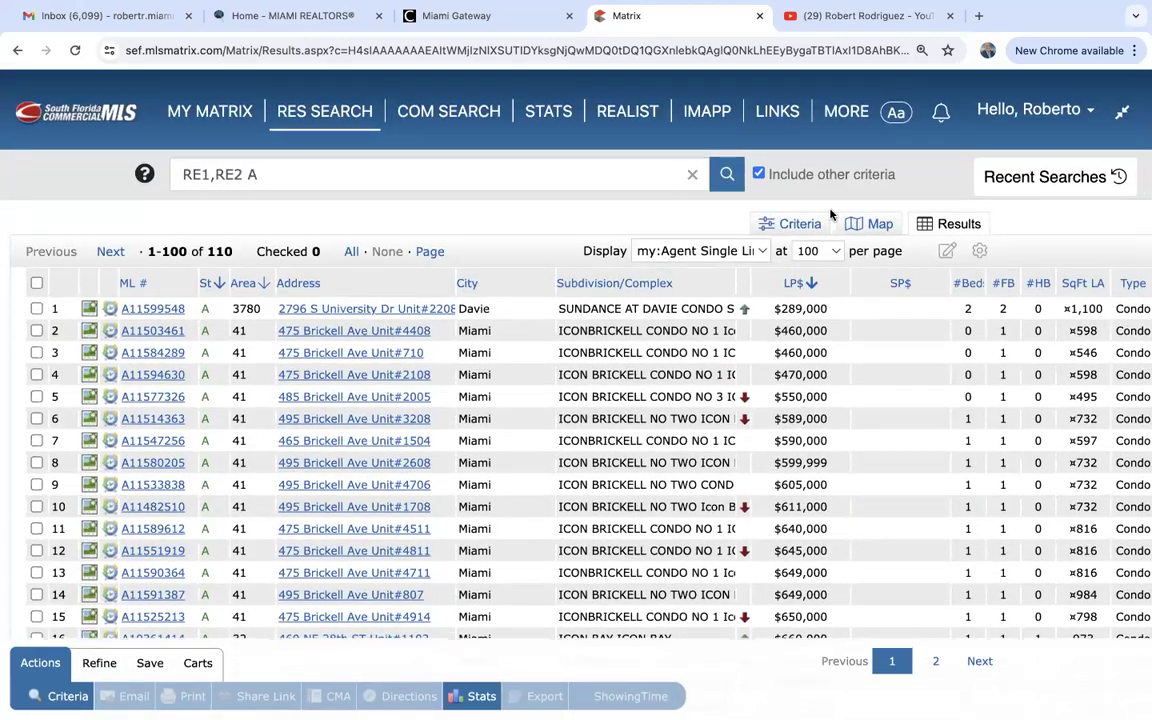
pyautogui.click(792, 225)
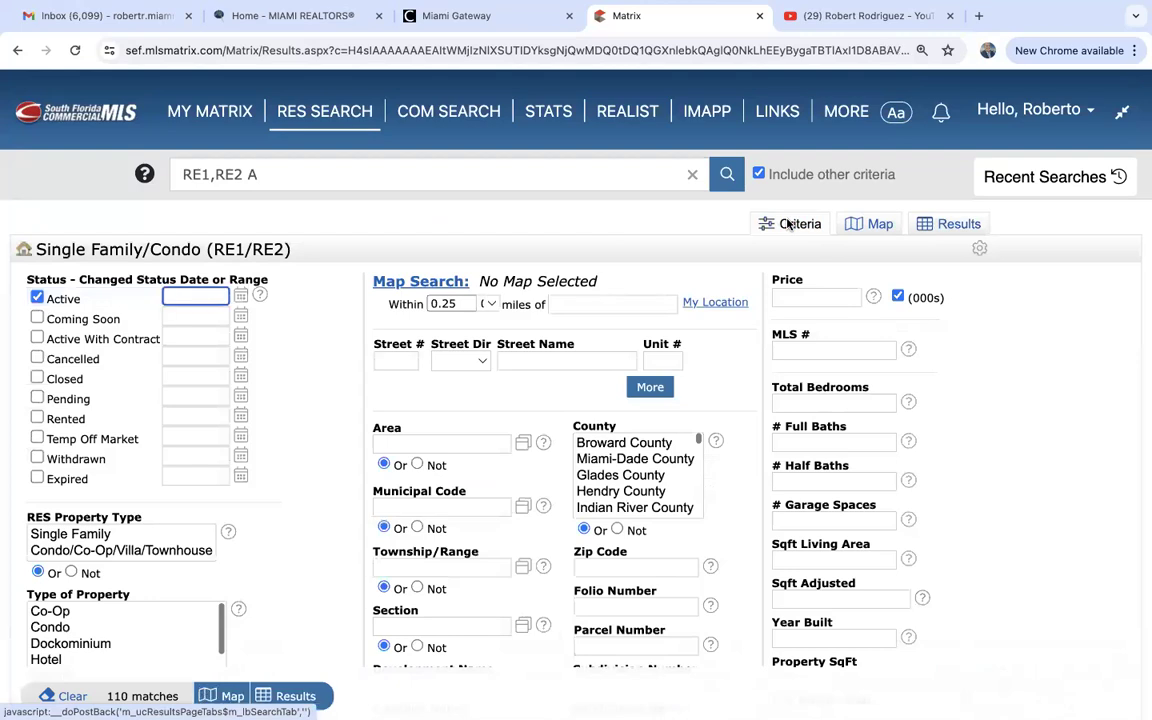
# Change Complex Name to *icon bay* and list the 19 active Icon Bay listings.
pyautogui.scroll(-3, 342, 473)
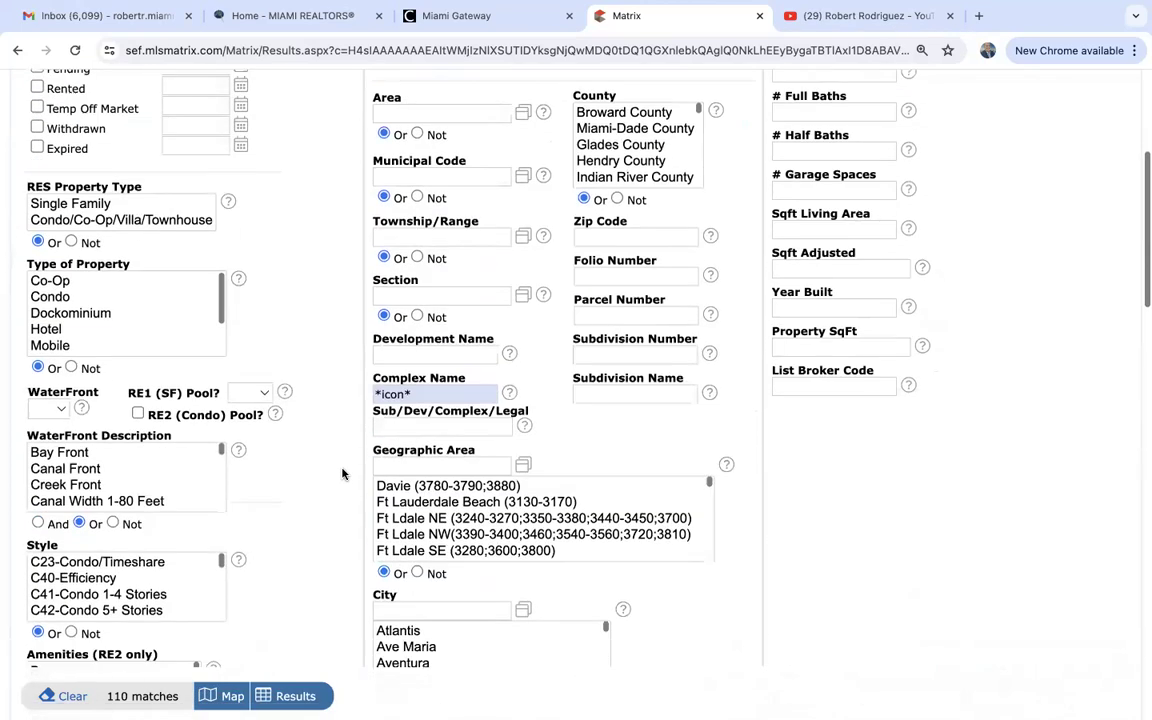
pyautogui.click(403, 380)
pyautogui.write('bay')
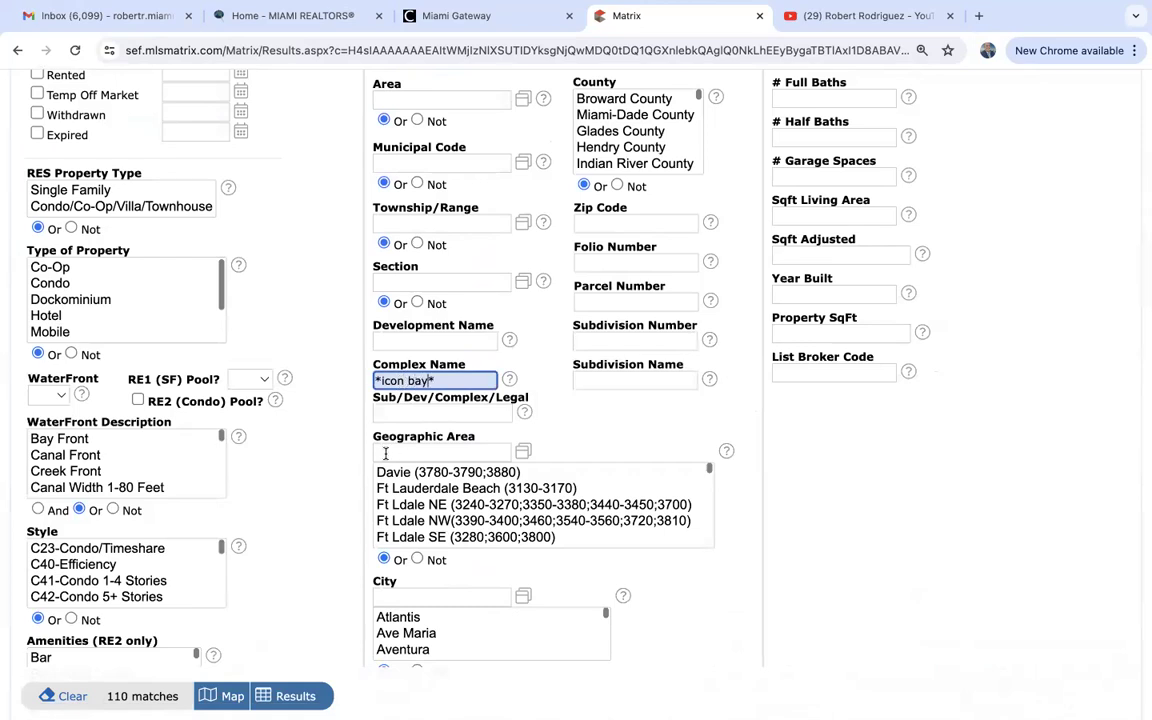
pyautogui.click(283, 697)
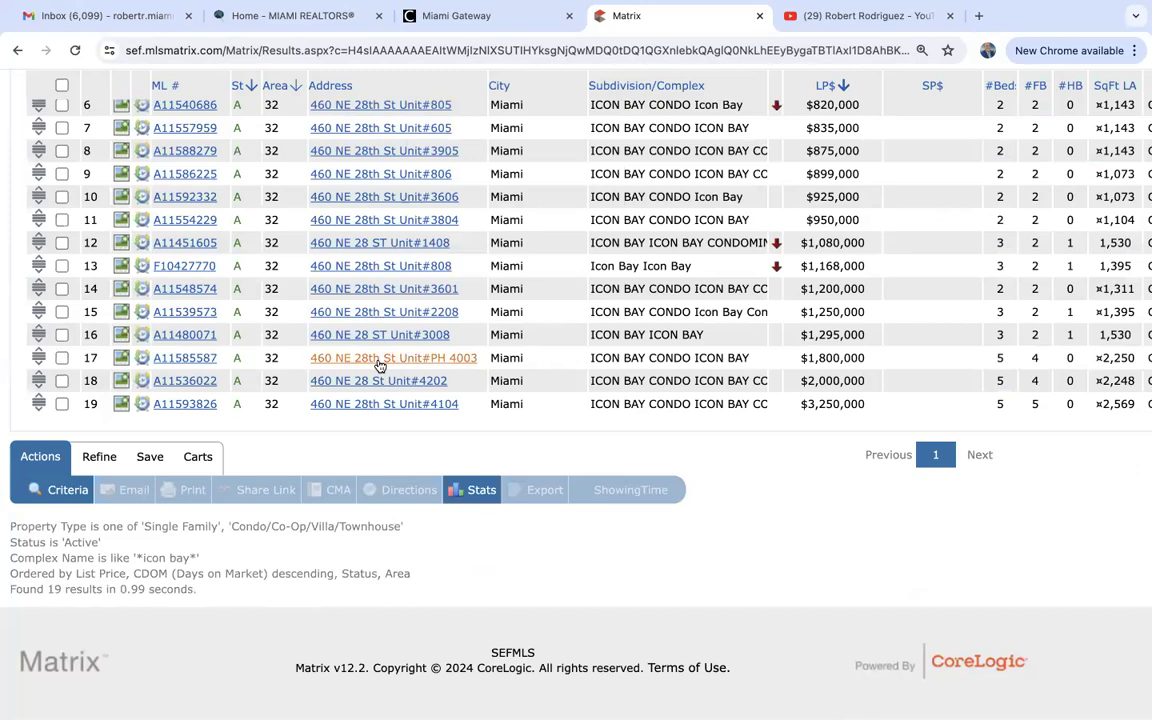
pyautogui.scroll(5, 380, 367)
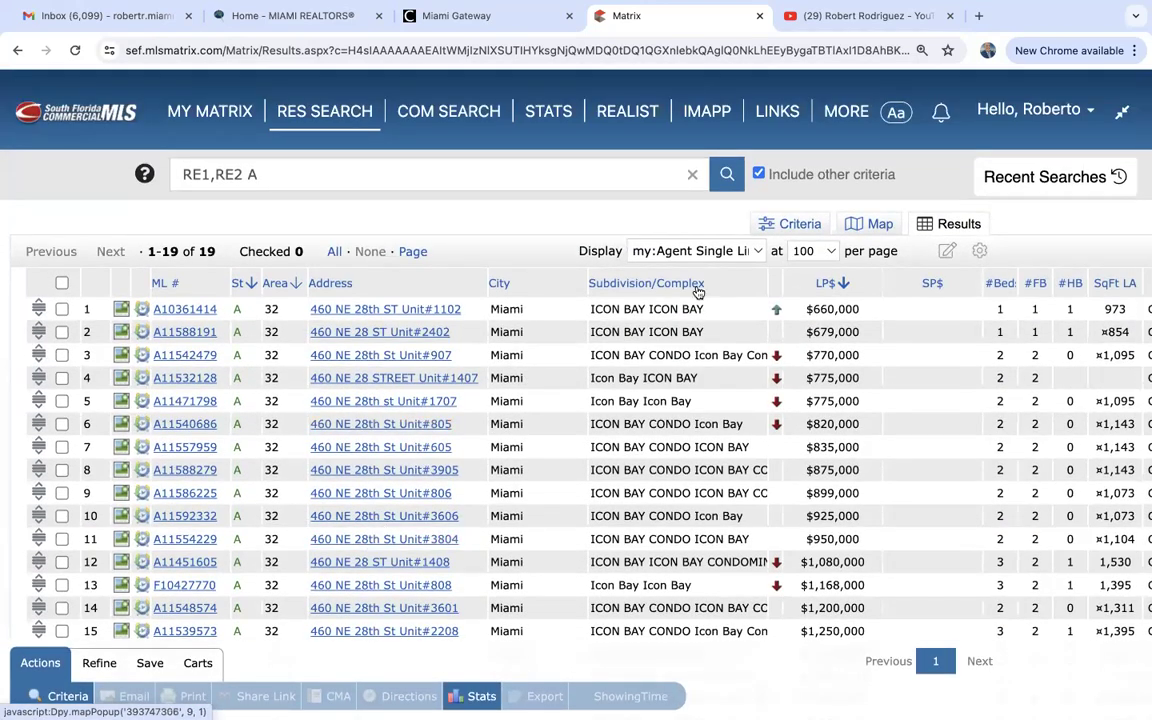
# Return to criteria and revert Complex Name from *icon bay* to *icon*.
pyautogui.click(790, 228)
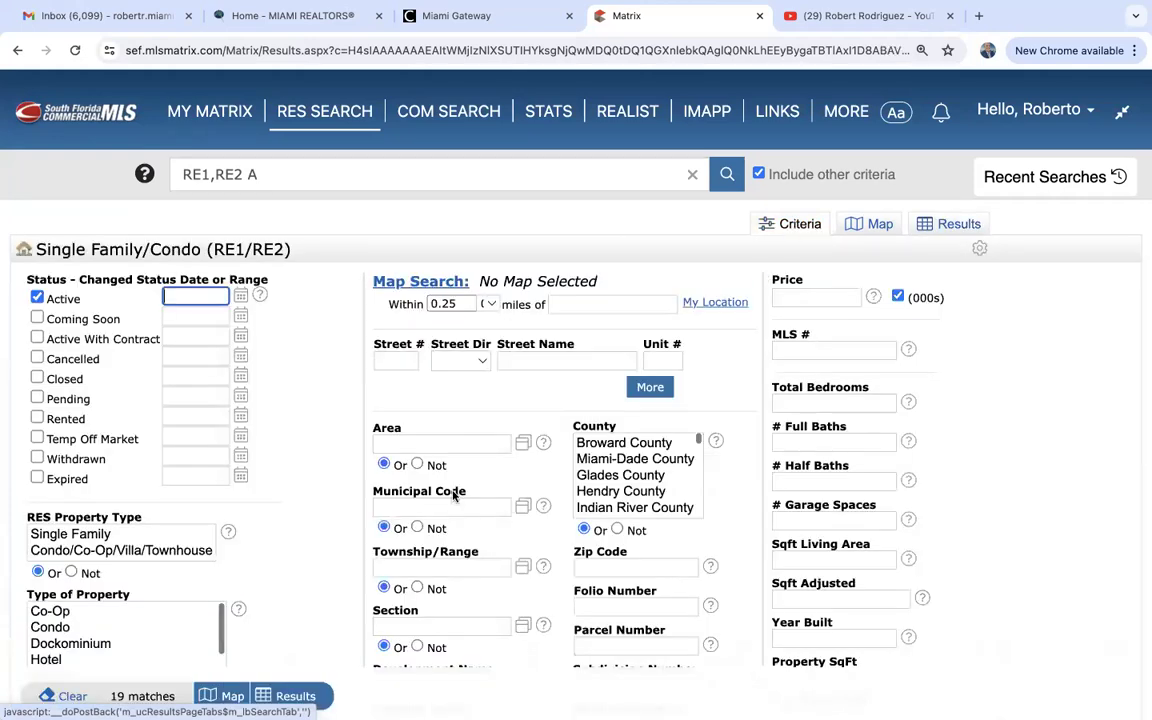
pyautogui.scroll(-3, 332, 534)
pyautogui.scroll(-3, 331, 534)
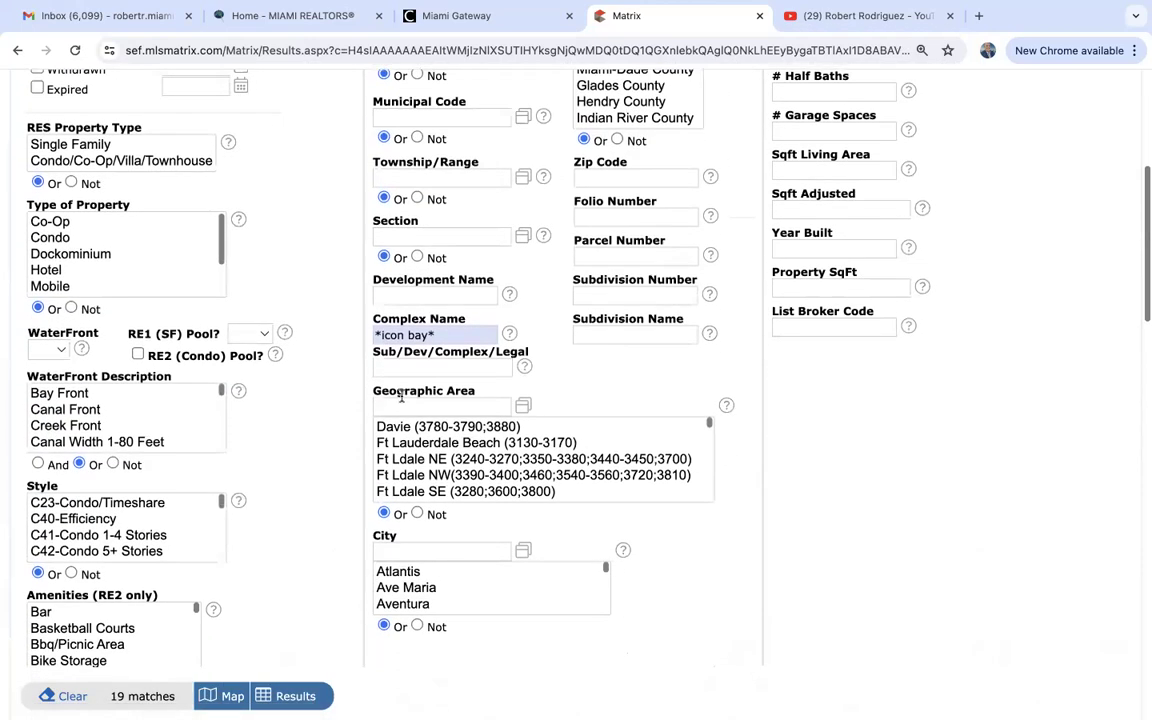
pyautogui.click(428, 336)
pyautogui.press('BackSpace')
pyautogui.press('BackSpace')
pyautogui.press('BackSpace')
pyautogui.press('BackSpace')
pyautogui.click(838, 497)
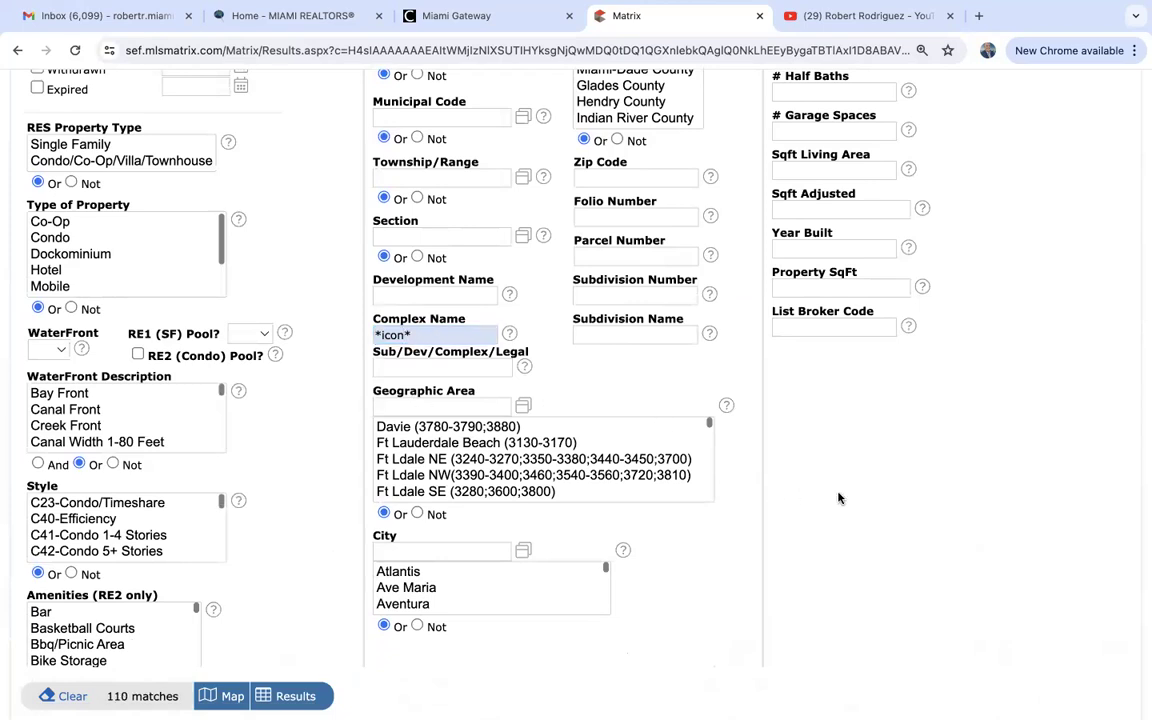
# Add zip code 33139 and list the 6 Icon Condo listings in Miami Beach.
pyautogui.click(621, 178)
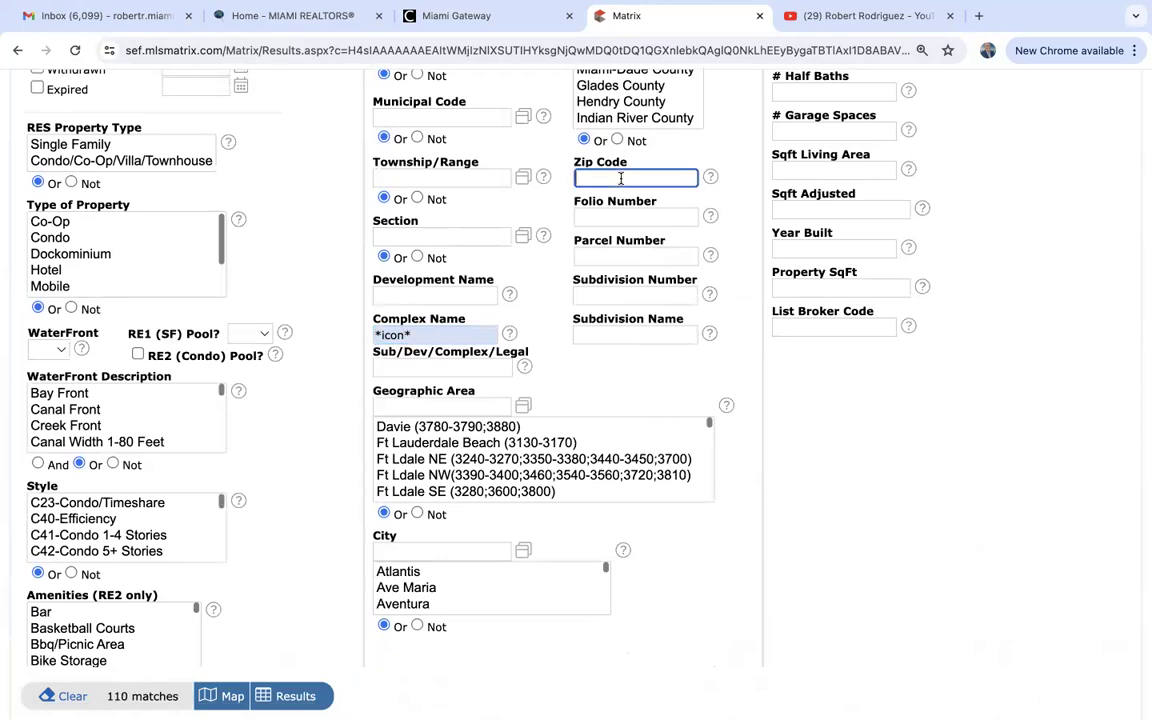
pyautogui.write('33139')
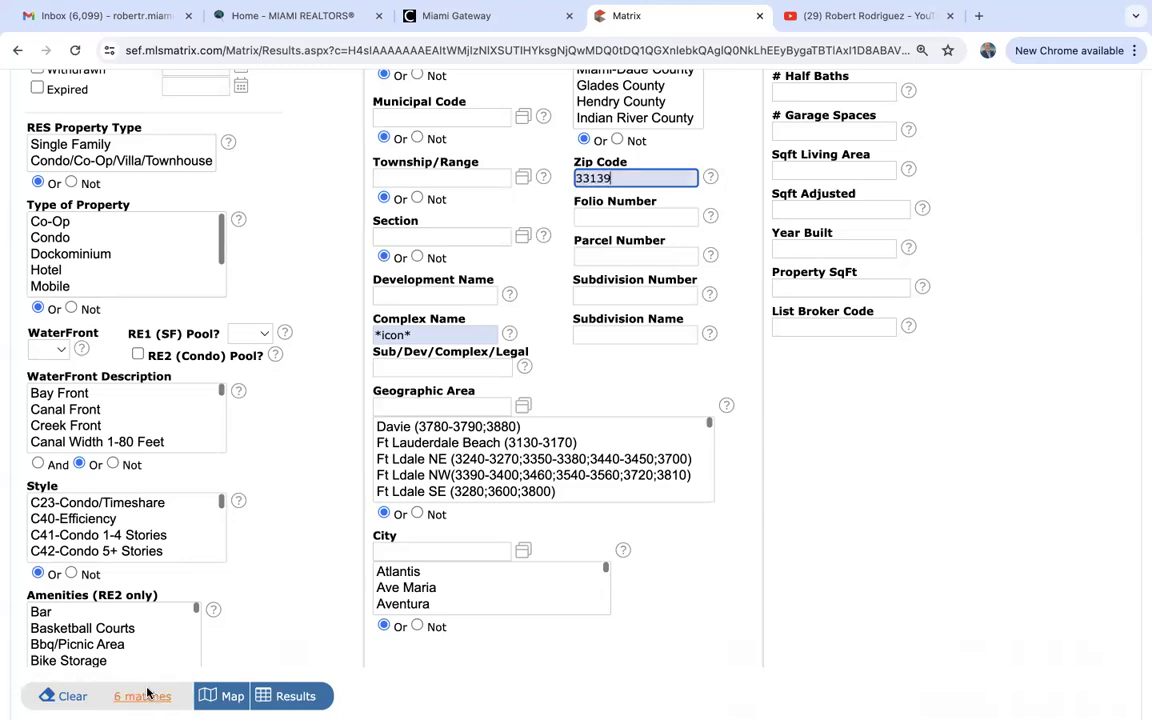
pyautogui.click(295, 697)
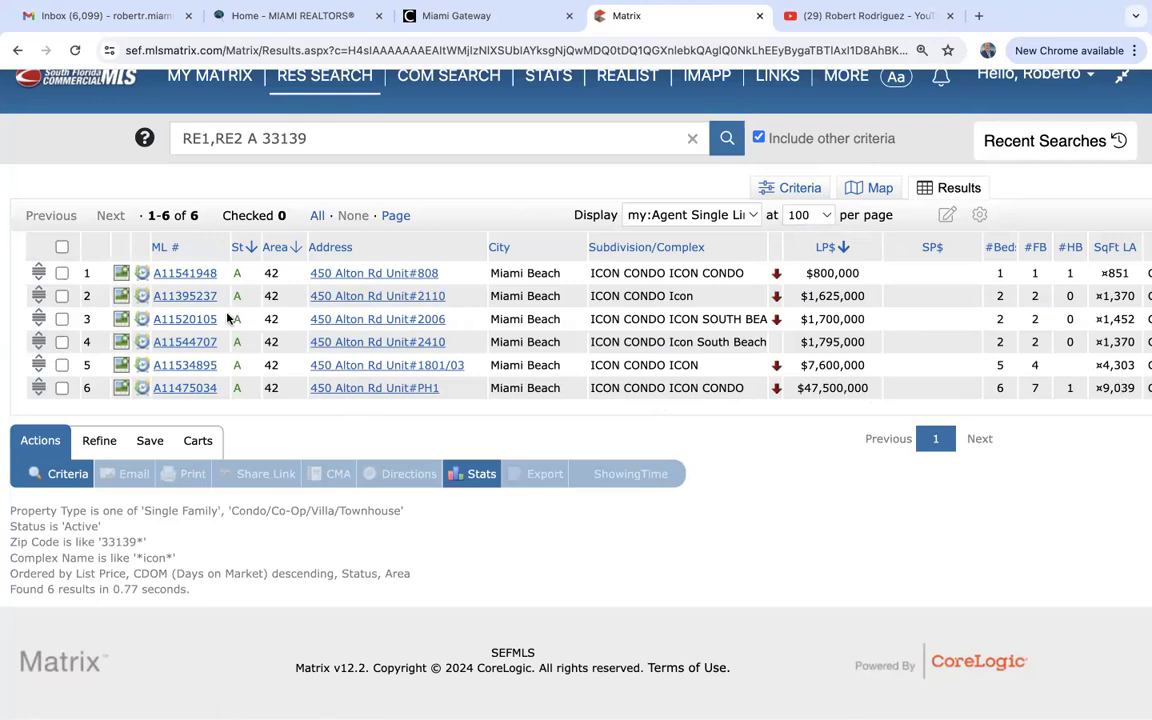
pyautogui.click(185, 391)
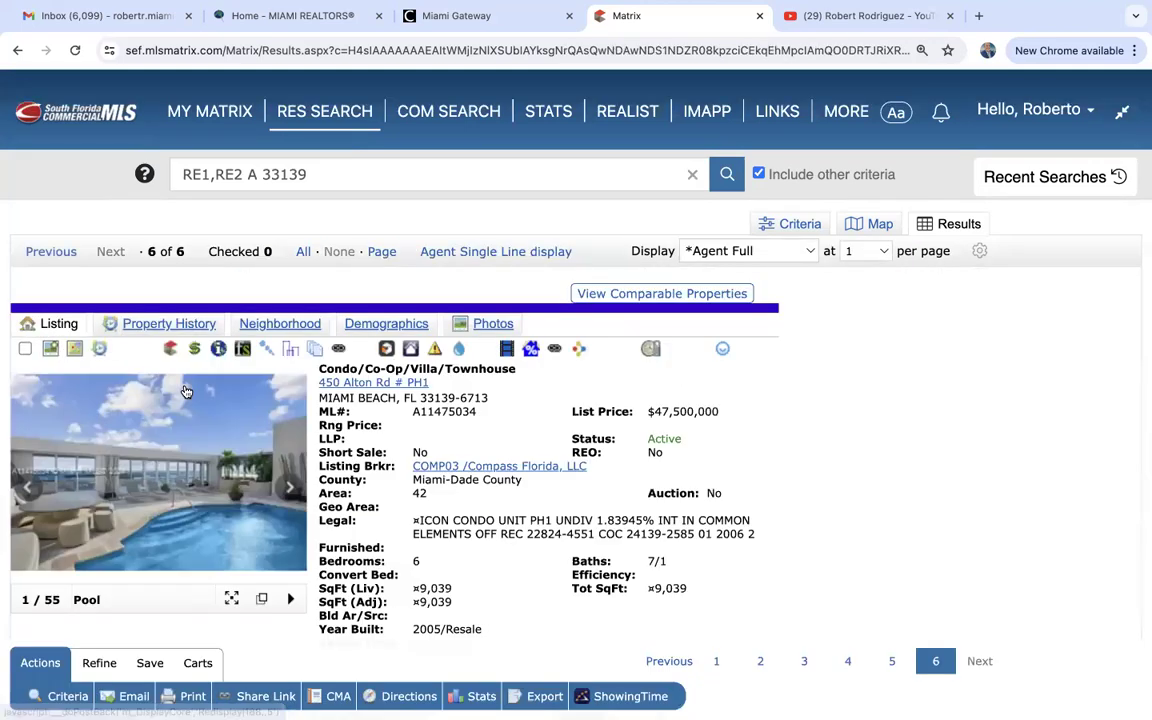
pyautogui.click(170, 425)
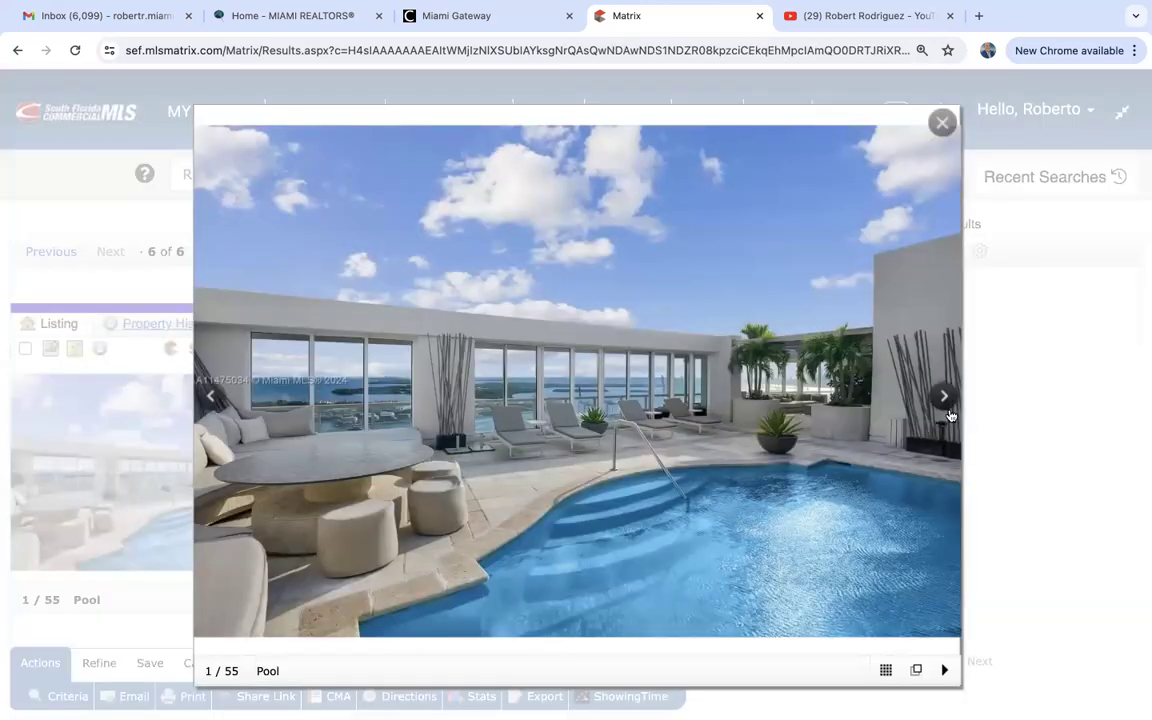
pyautogui.click(945, 400)
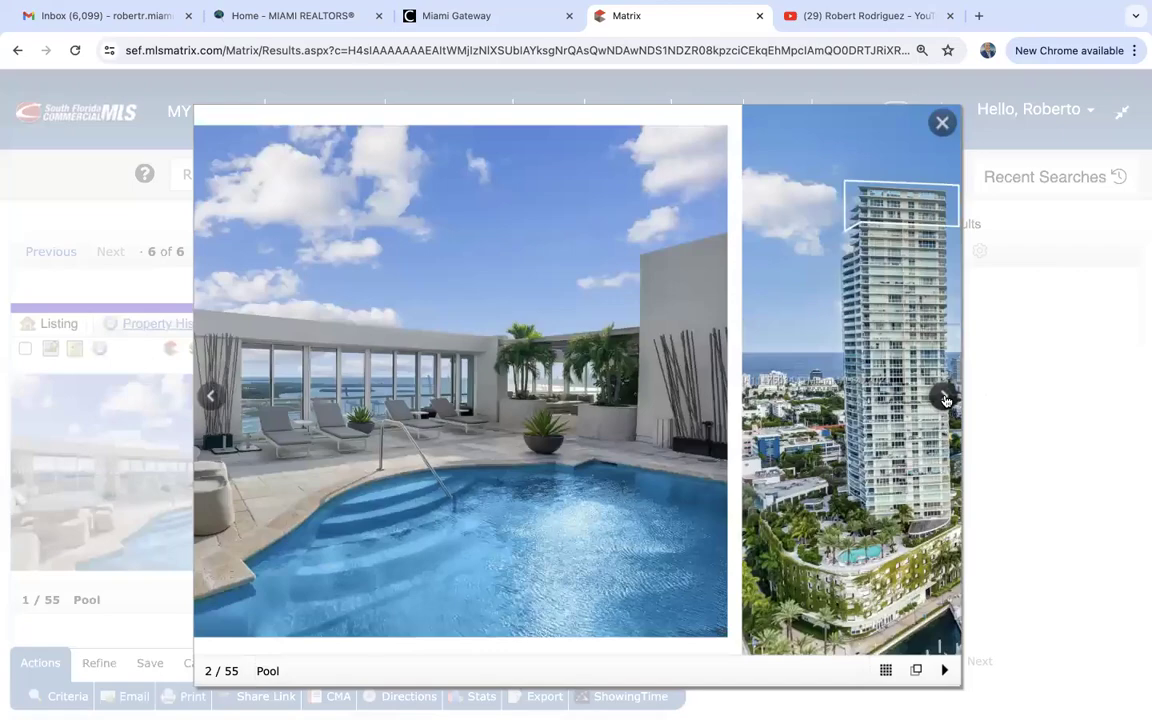
pyautogui.click(945, 400)
pyautogui.click(945, 400)
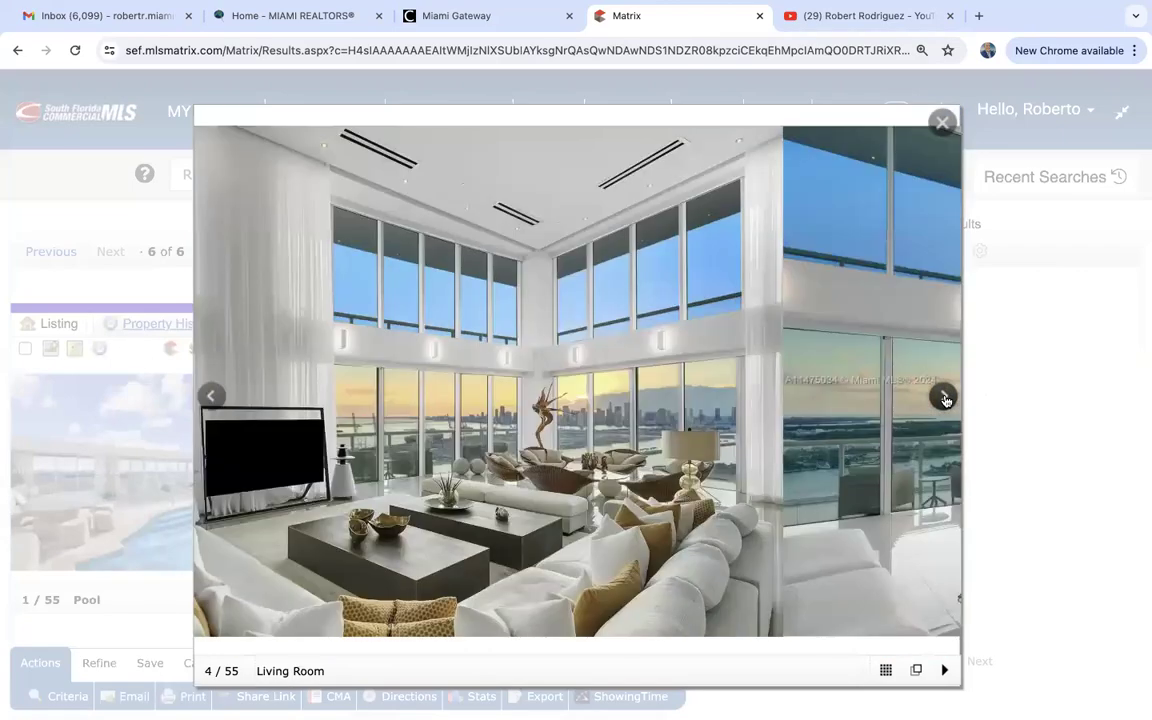
pyautogui.click(945, 400)
pyautogui.click(945, 400)
pyautogui.click(945, 400)
pyautogui.click(945, 400)
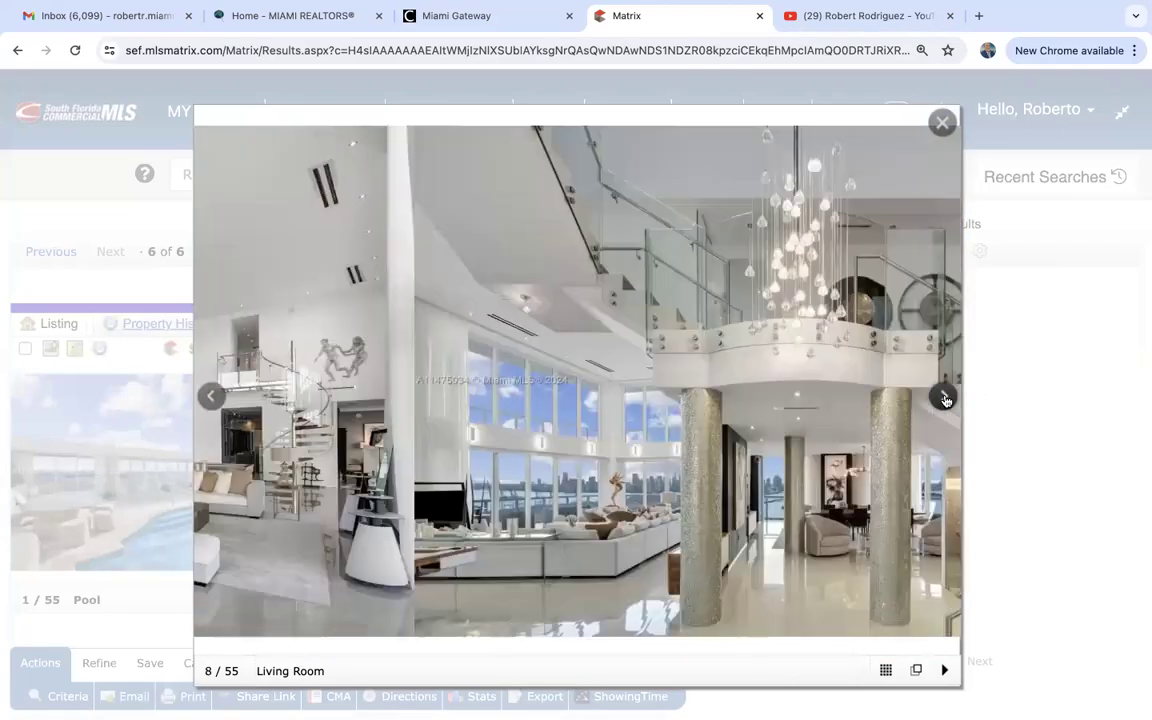
pyautogui.click(945, 400)
pyautogui.click(945, 400)
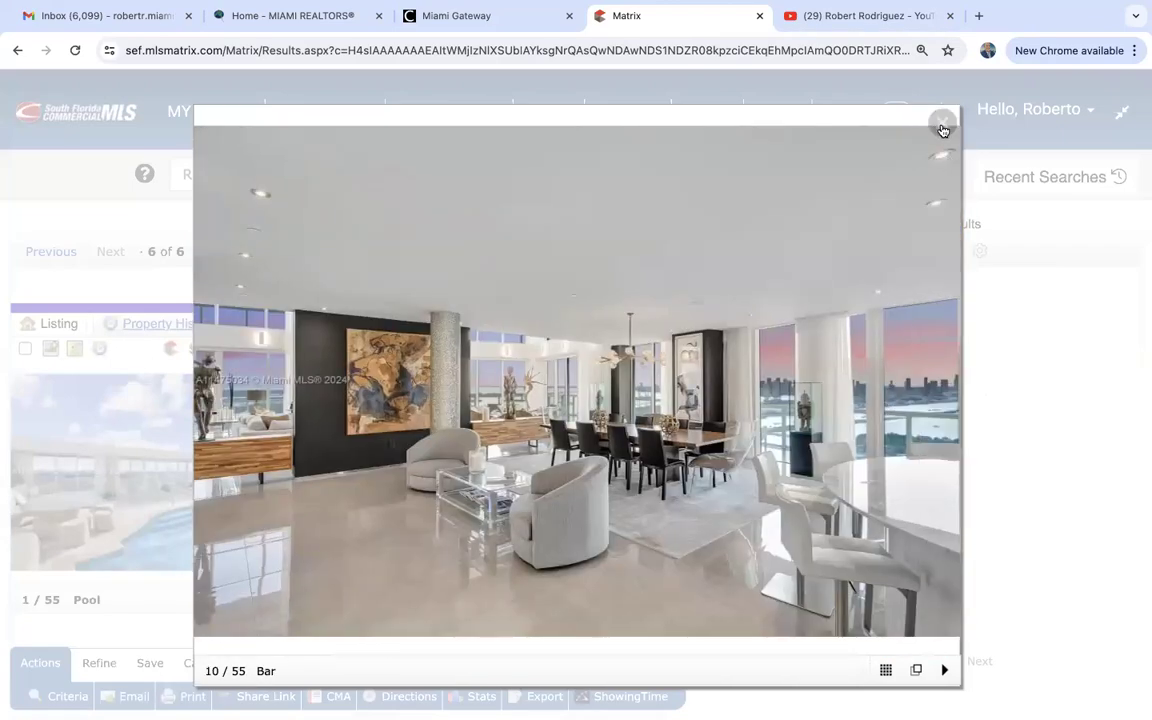
# Return to criteria and delete the *icon* Complex Name and 33139 Zip Code values.
pyautogui.click(942, 124)
pyautogui.click(797, 223)
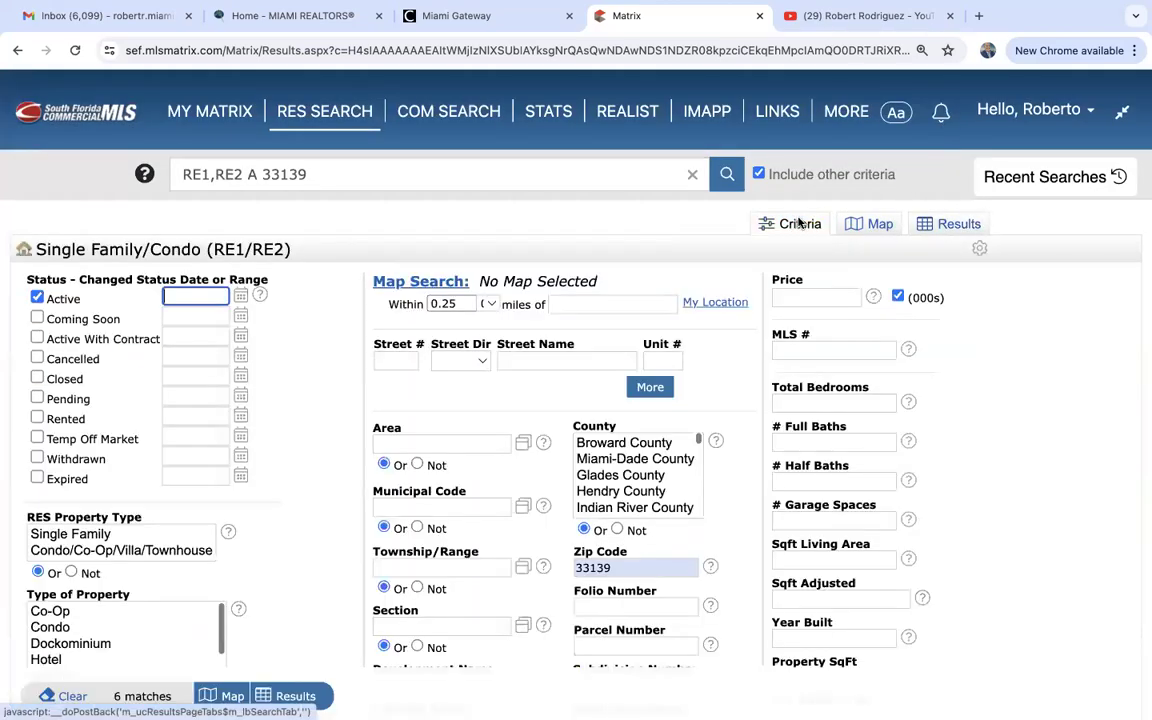
pyautogui.scroll(-8, 543, 558)
pyautogui.scroll(3, 544, 563)
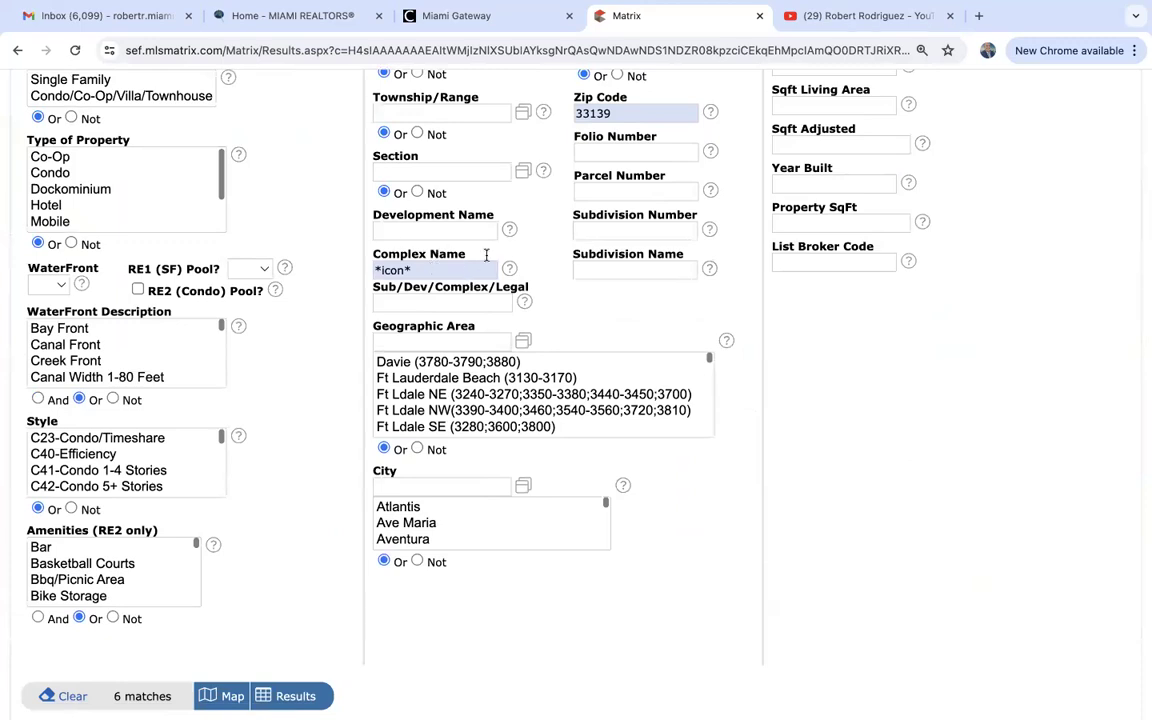
pyautogui.click(430, 269)
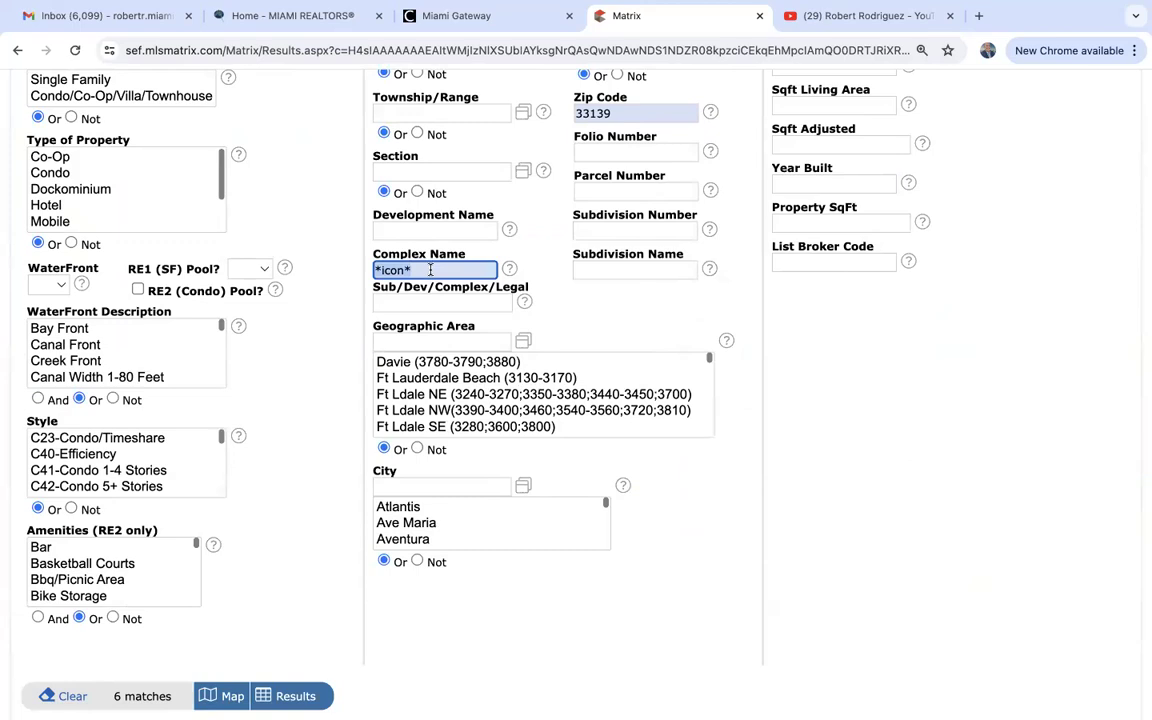
pyautogui.press('BackSpace')
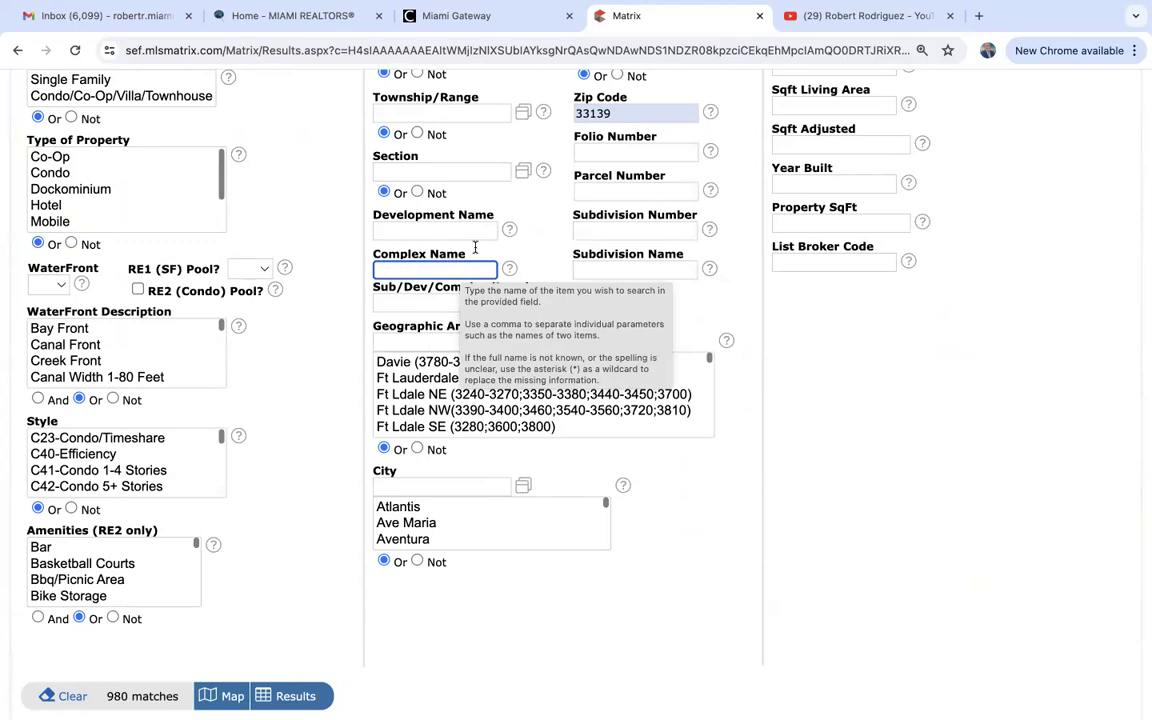
pyautogui.doubleClick(642, 115)
pyautogui.press('BackSpace')
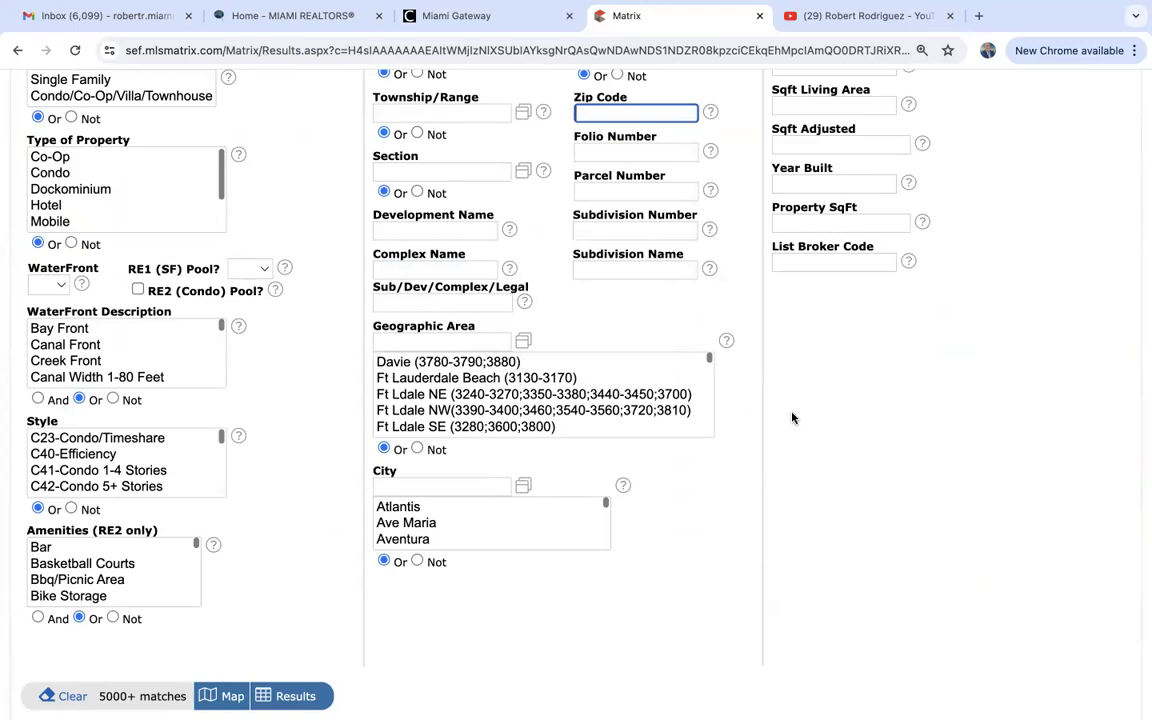
# Enter *hollywood hills* as Subdivision Name and list the 72 matching listings.
pyautogui.click(624, 263)
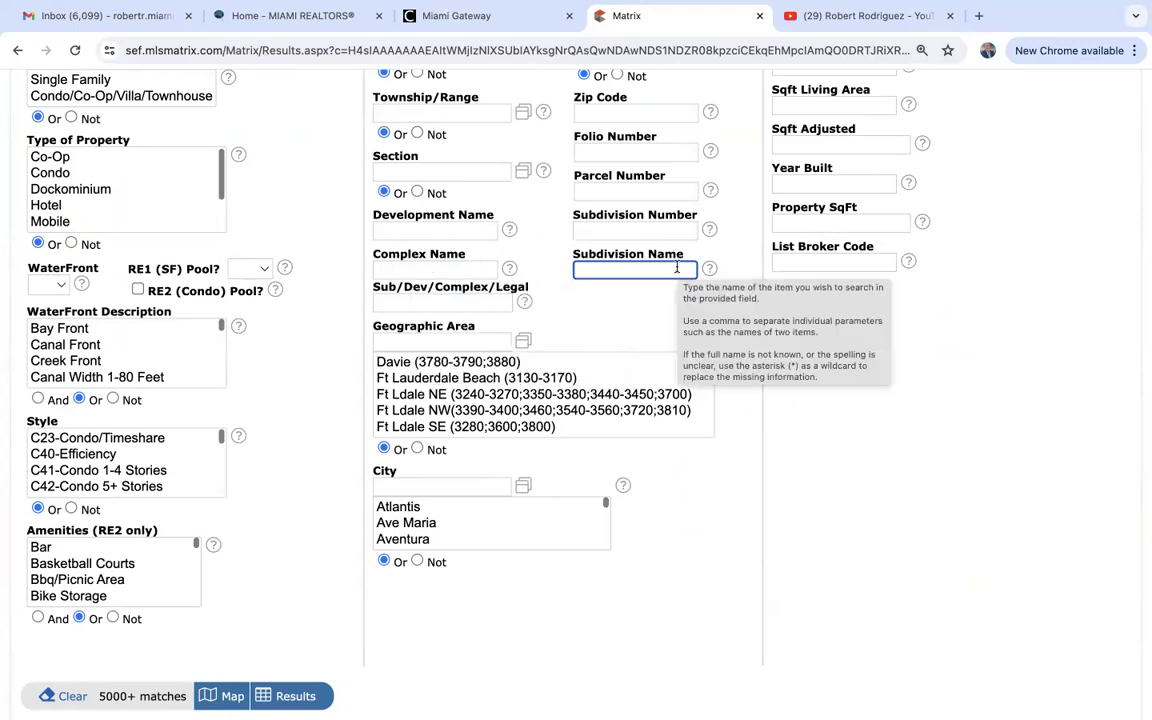
pyautogui.write('h')
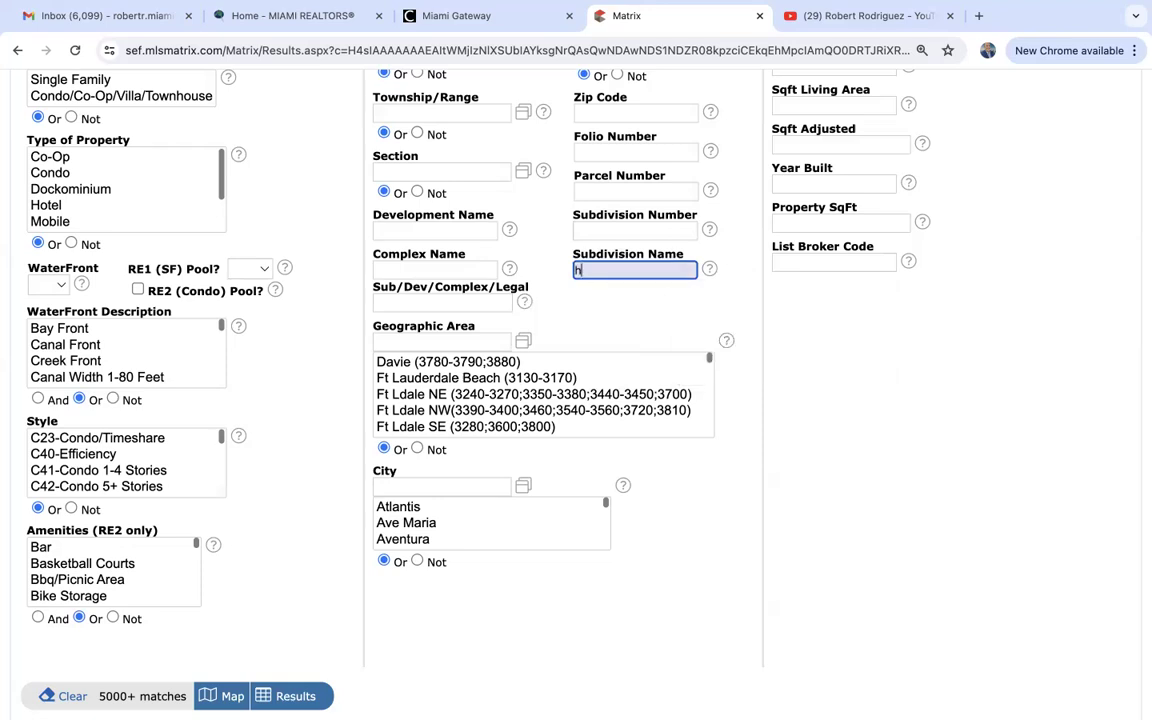
pyautogui.write('ollywood hills')
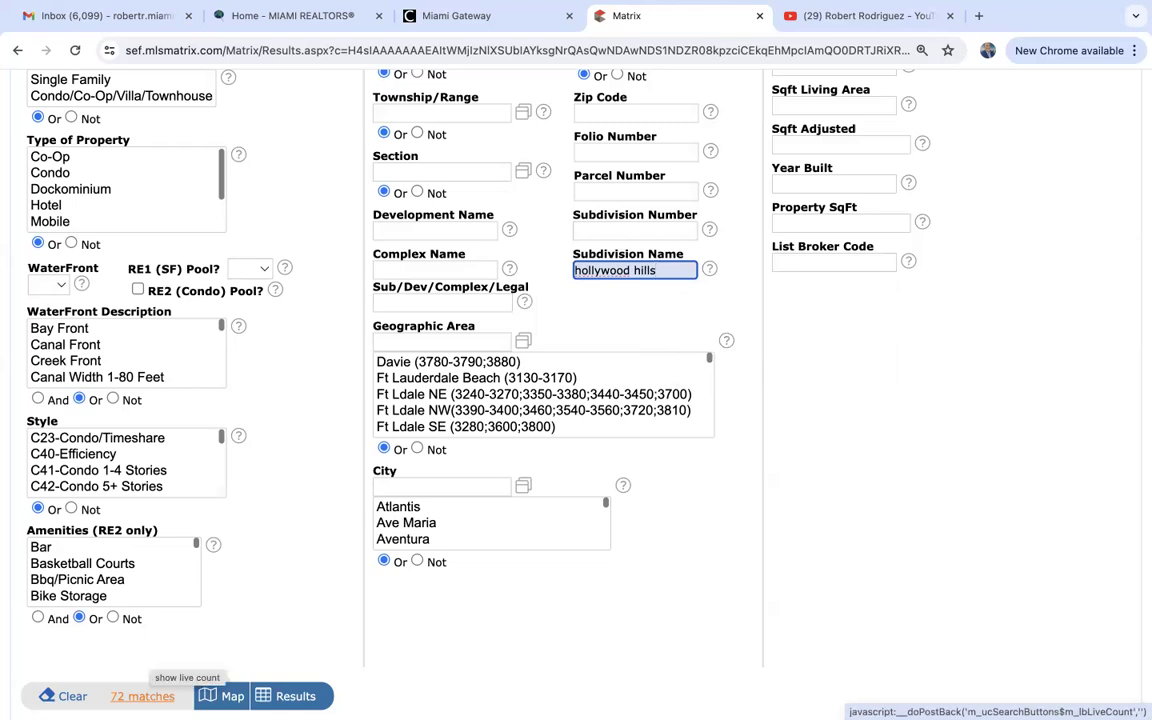
pyautogui.write('*')
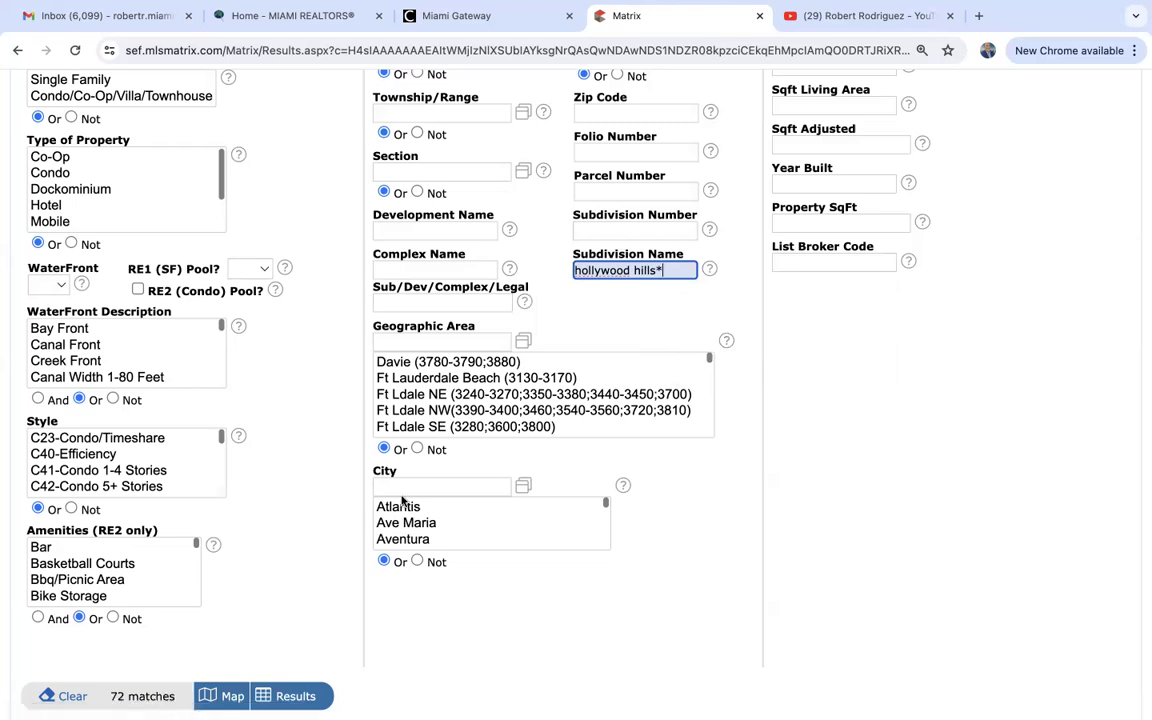
pyautogui.moveTo(574, 270); pyautogui.dragTo(576, 334)
pyautogui.write('*')
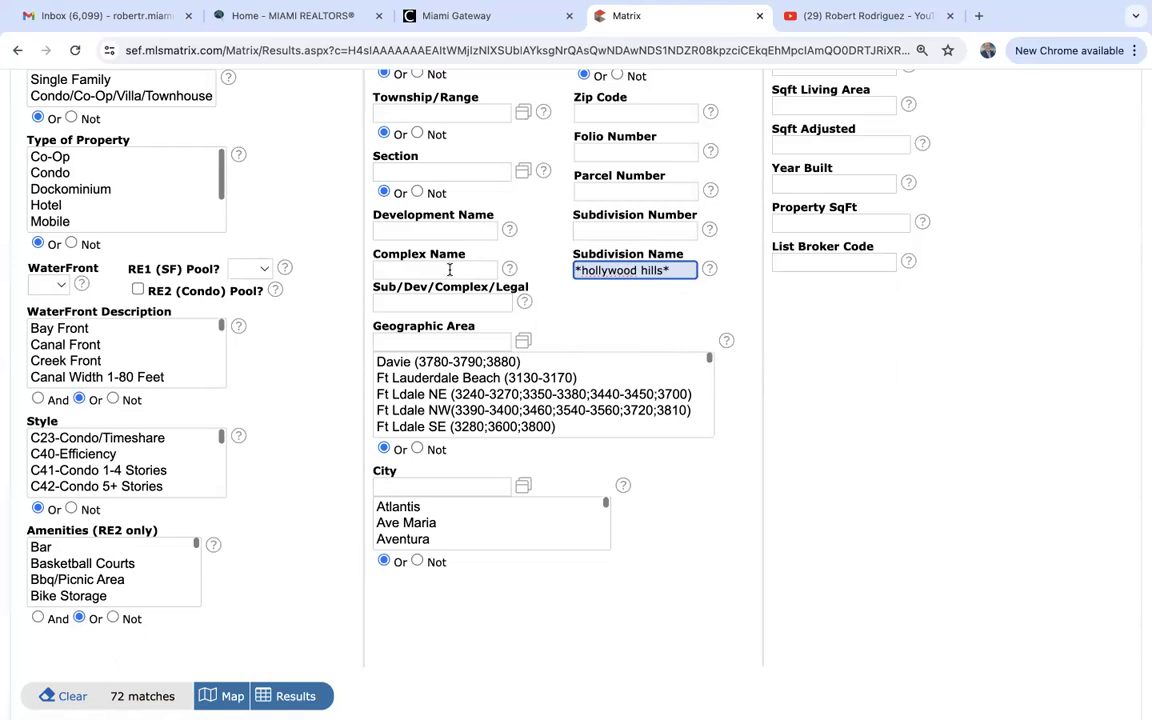
pyautogui.click(295, 696)
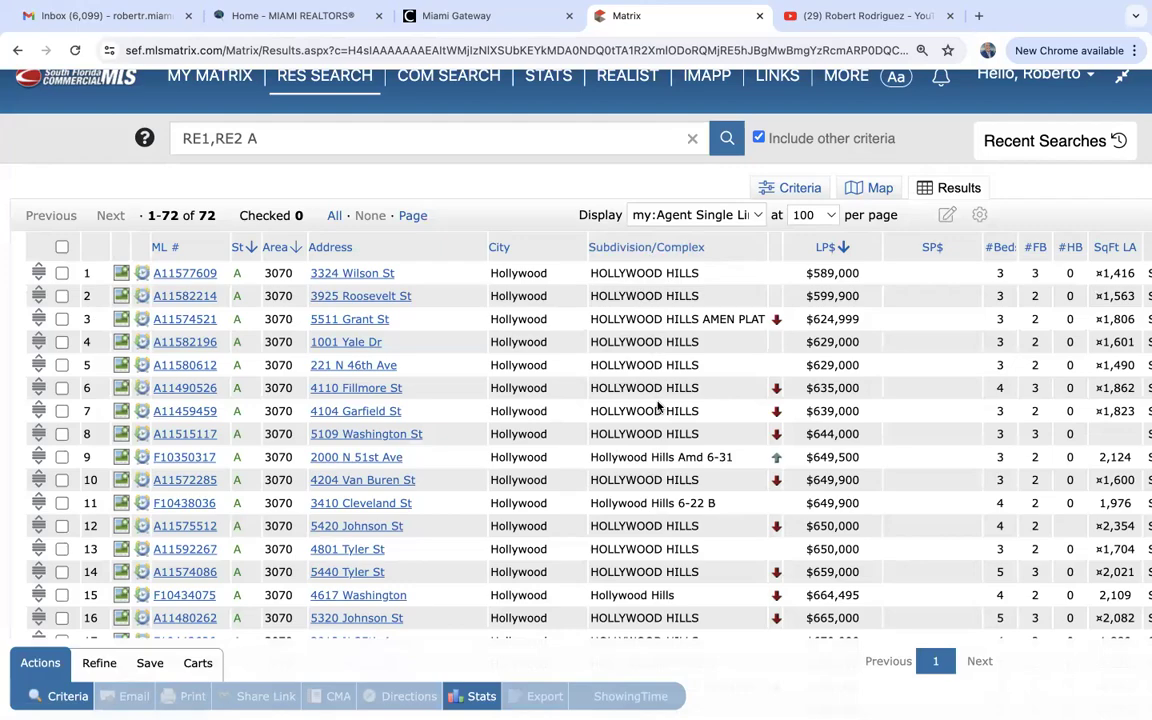
# Scroll through the 72 Hollywood Hills results, sorted by list price from $589,000.
pyautogui.scroll(-3, 657, 455)
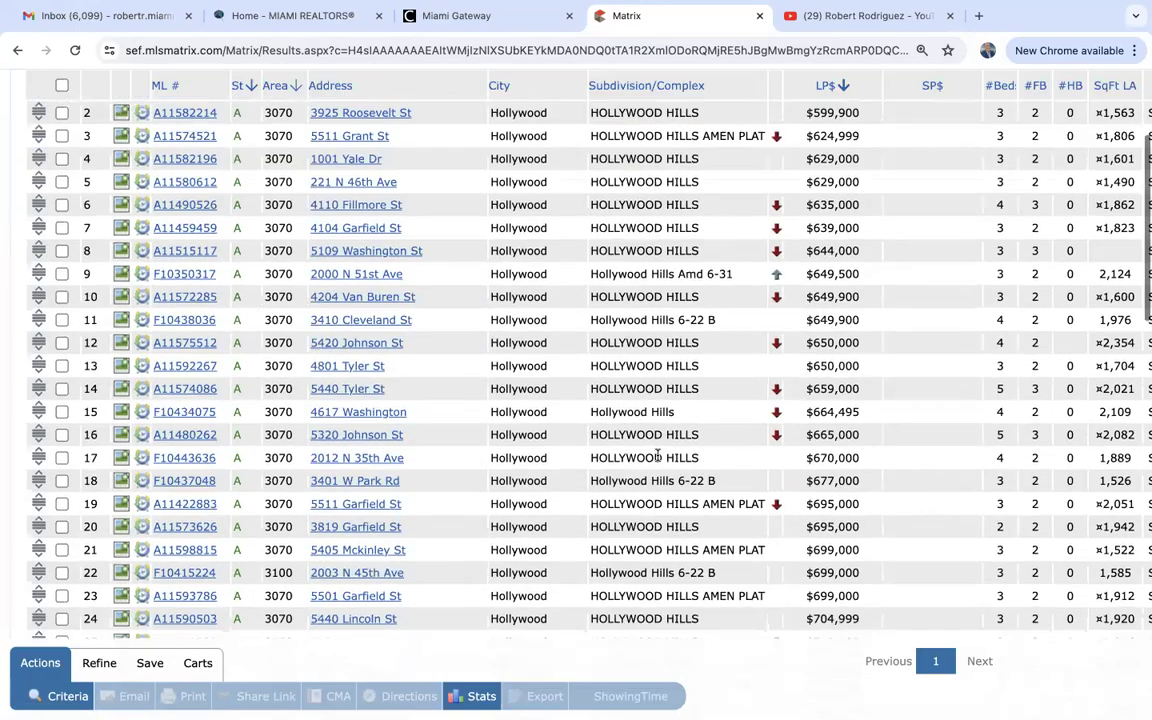
pyautogui.scroll(3, 657, 455)
pyautogui.scroll(1, 657, 455)
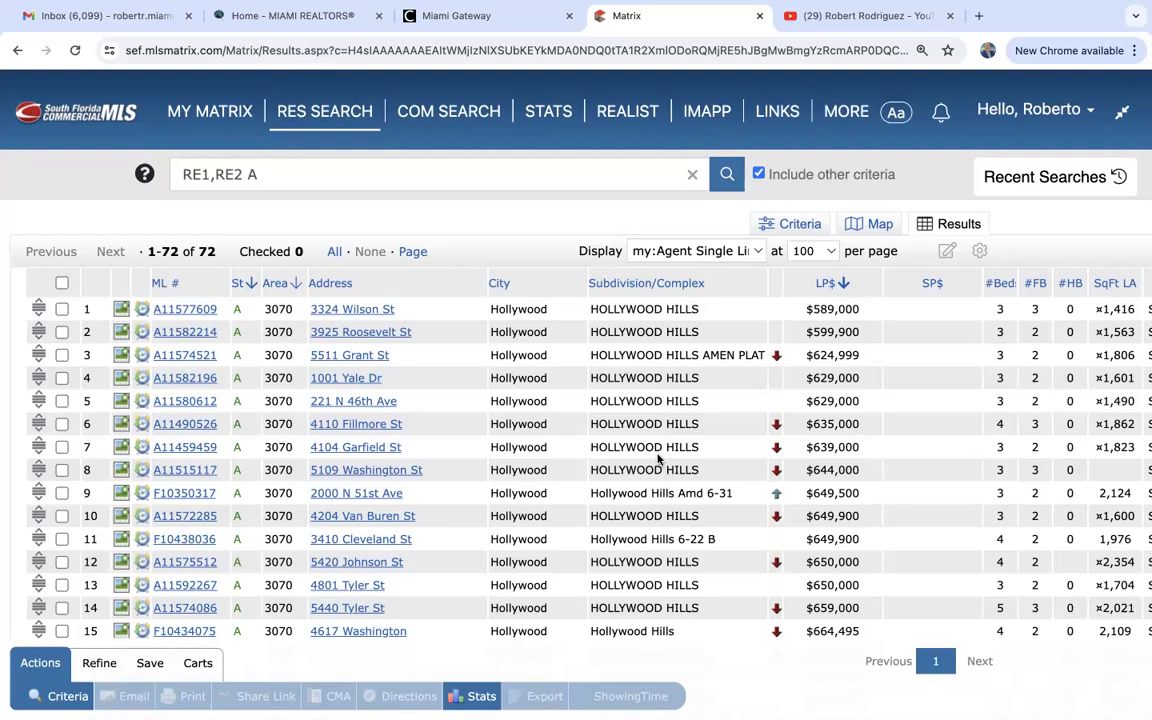
# Change the Subdivision Name criterion to 'plantation acres' and list the 12 matching results.
pyautogui.click(795, 225)
pyautogui.scroll(-3, 558, 596)
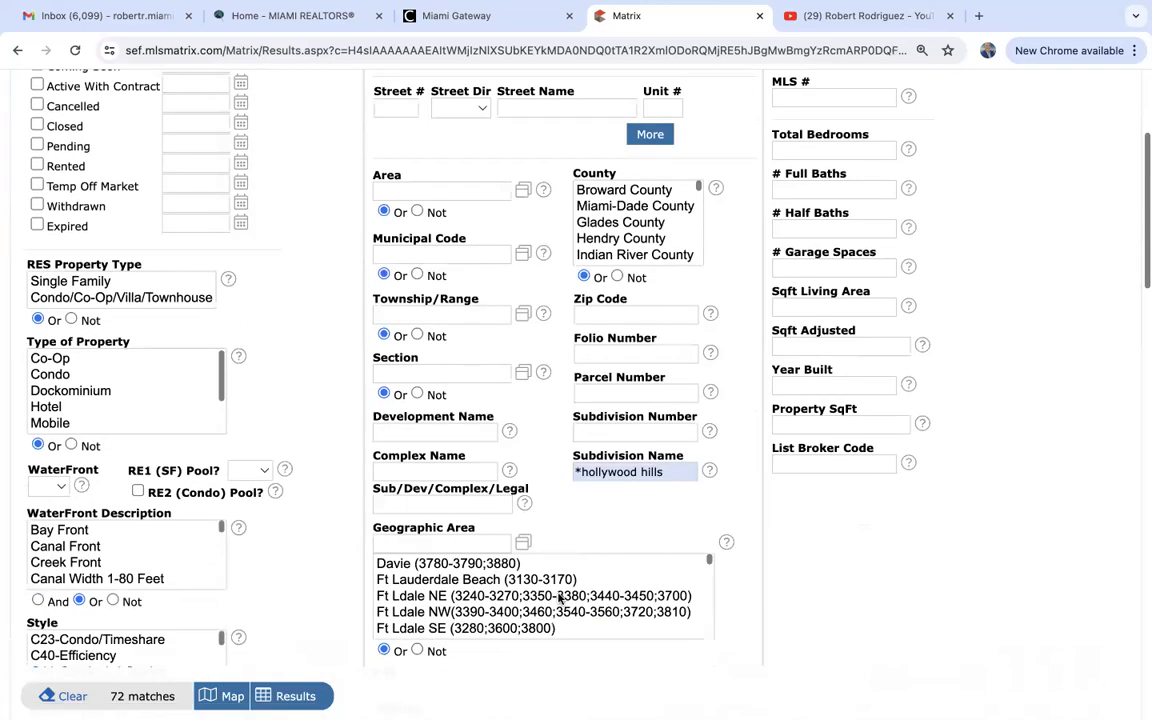
pyautogui.tripleClick(672, 472)
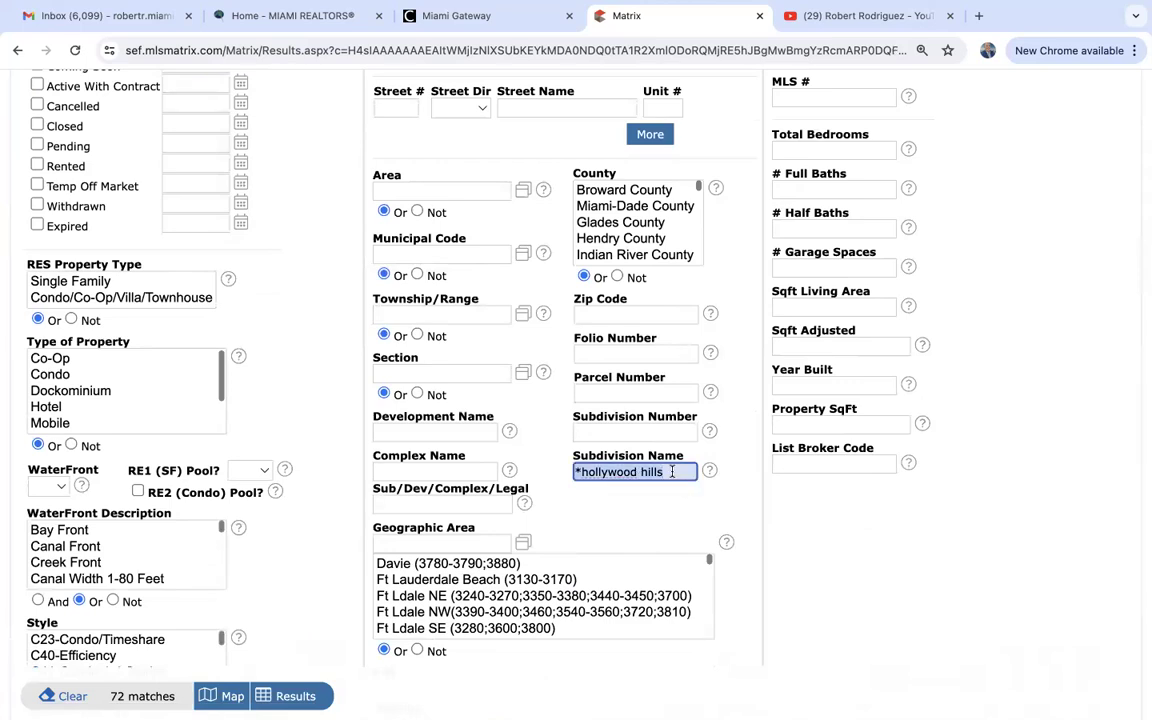
pyautogui.write('wes')
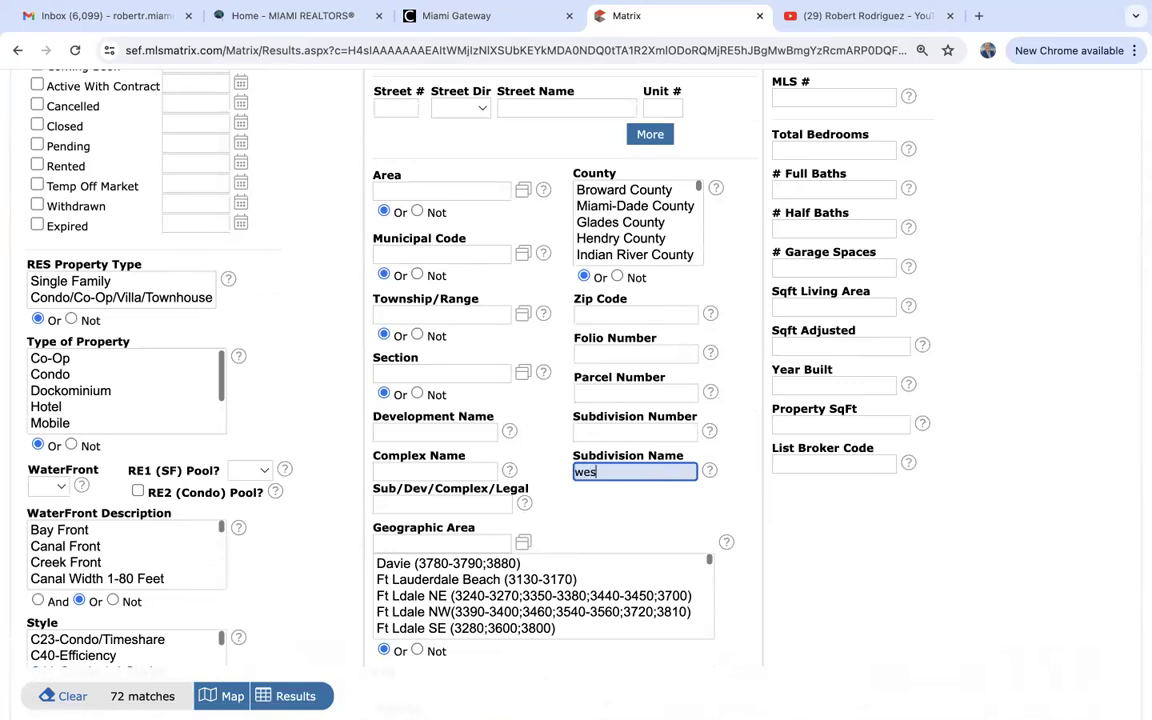
pyautogui.write('ton hills')
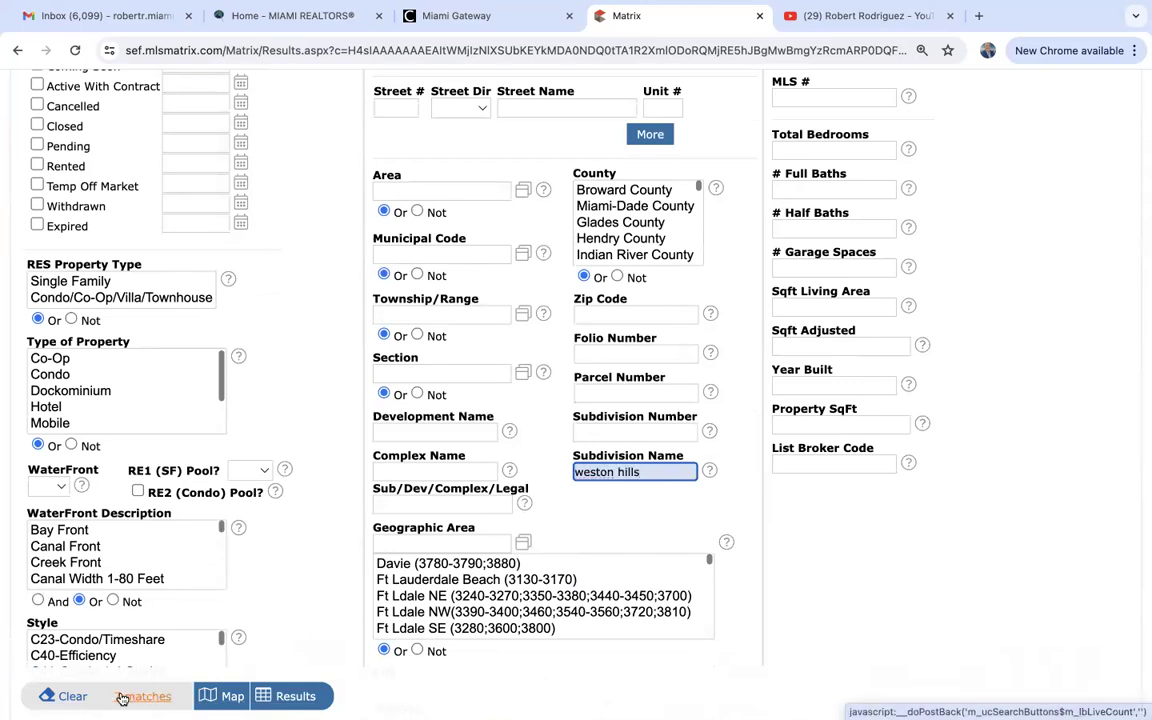
pyautogui.press('BackSpace')
pyautogui.press('BackSpace')
pyautogui.press('BackSpace')
pyautogui.press('BackSpace')
pyautogui.press('BackSpace')
pyautogui.press('BackSpace')
pyautogui.press('BackSpace')
pyautogui.press('BackSpace')
pyautogui.press('BackSpace')
pyautogui.press('BackSpace')
pyautogui.press('BackSpace')
pyautogui.press('BackSpace')
pyautogui.write('plantatio')
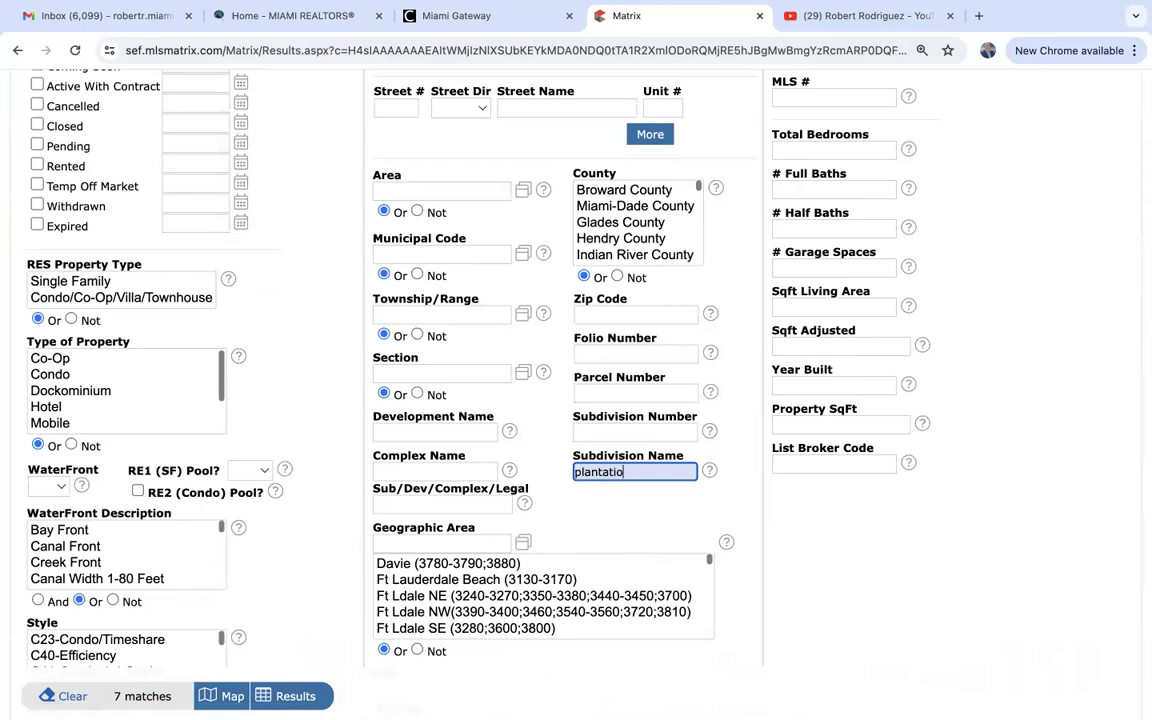
pyautogui.write('n acres')
pyautogui.click(285, 697)
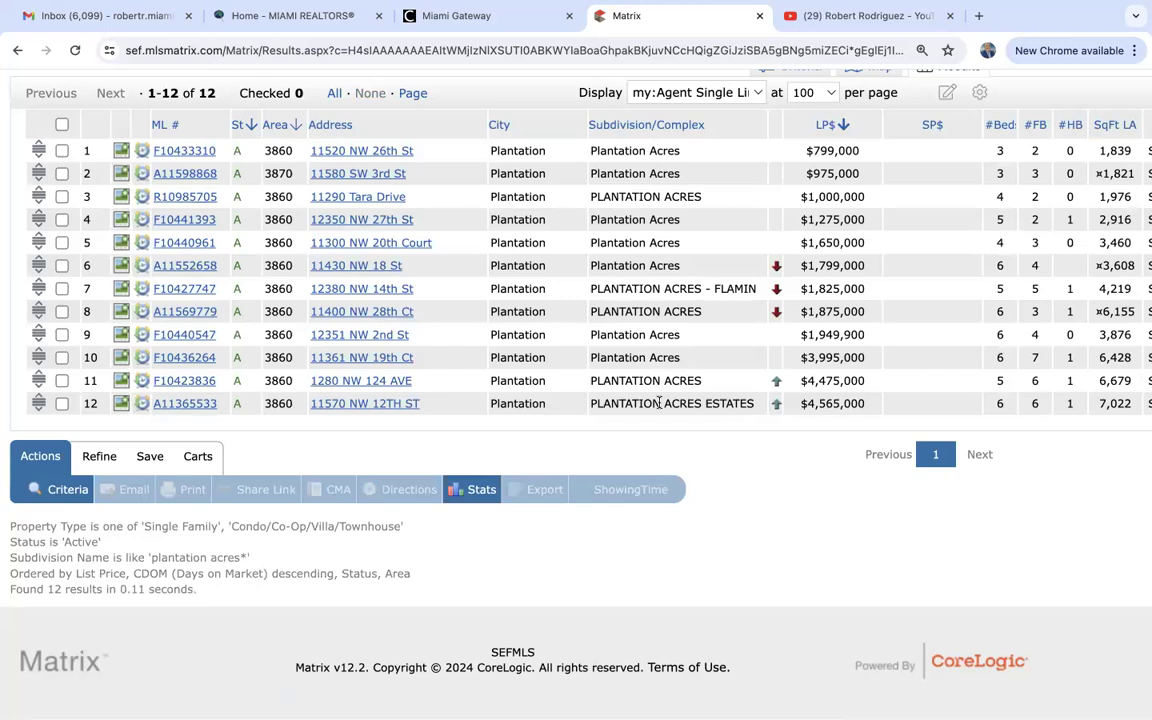
# Review the 12 Plantation Acres results and display them on the map.
pyautogui.scroll(3, 659, 402)
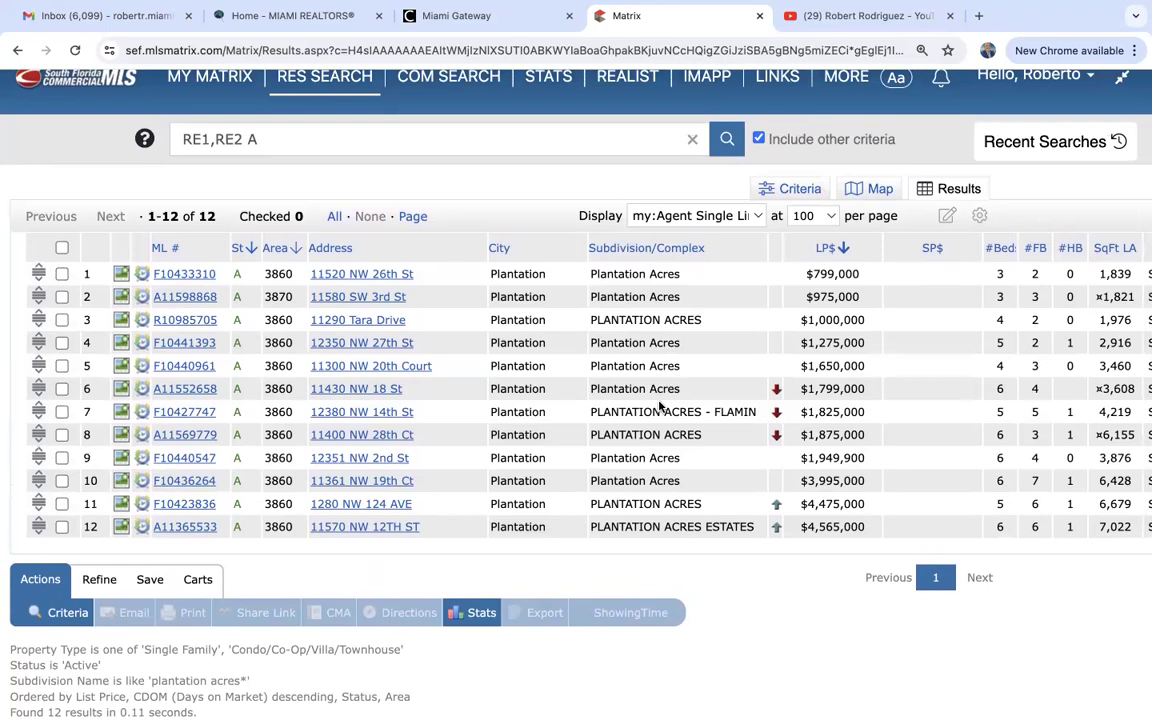
pyautogui.click(882, 192)
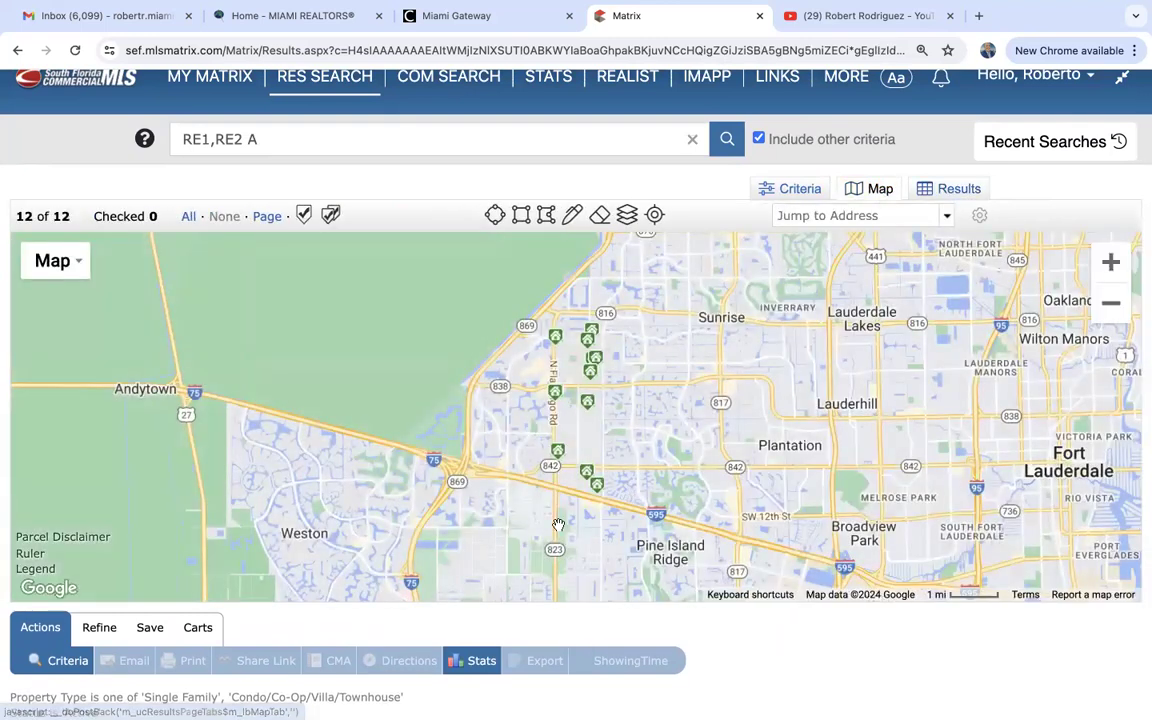
# Preview a Plantation Acres marker's price and beds/baths along N Flamingo Rd.
pyautogui.moveTo(563, 335)
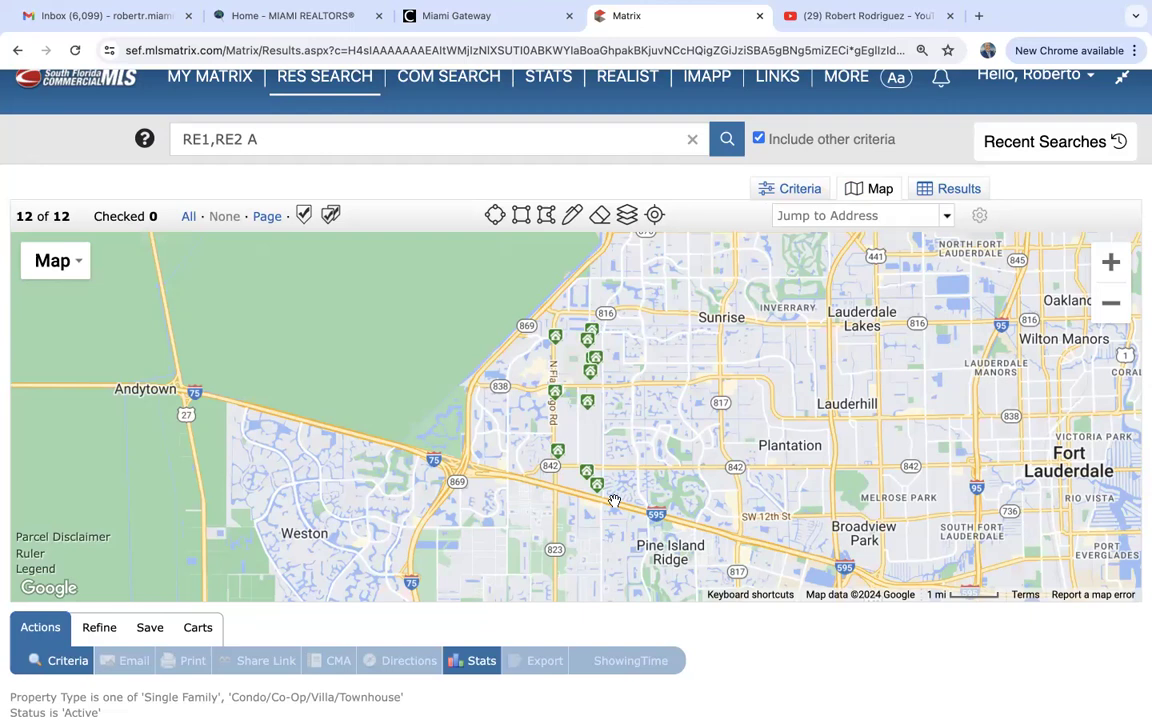
# Clear the 'plantation acres' Subdivision Name criterion on the search form.
pyautogui.click(793, 193)
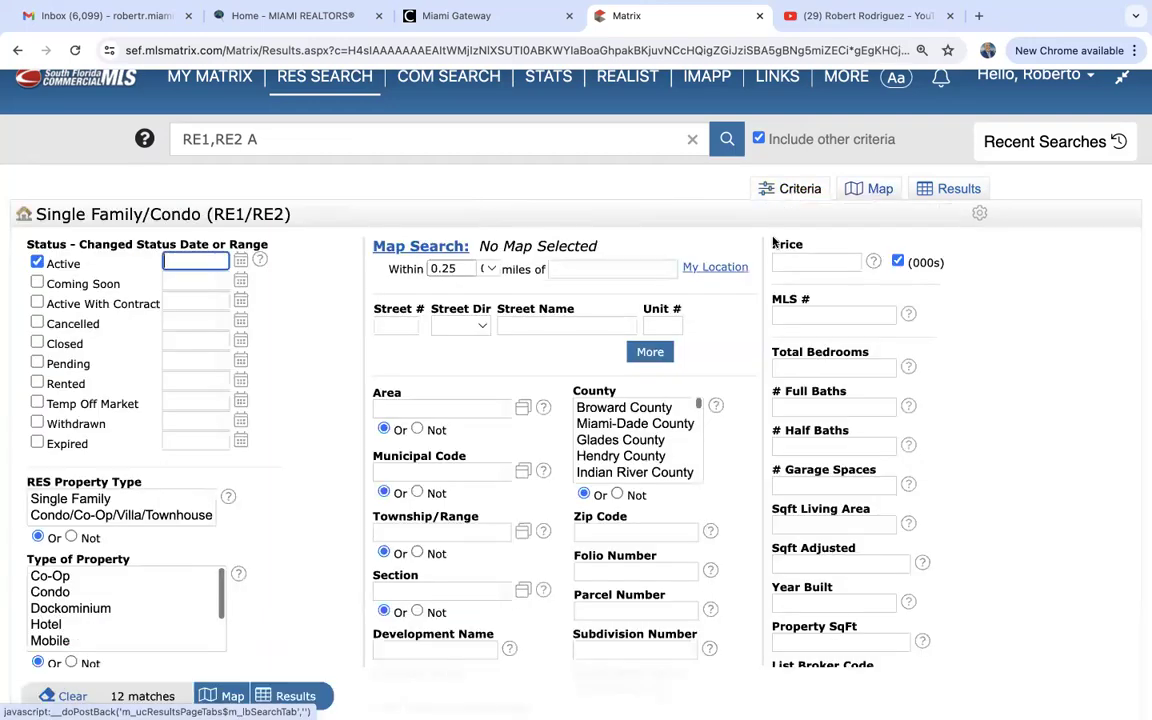
pyautogui.scroll(-3, 566, 508)
pyautogui.tripleClick(640, 462)
pyautogui.press('BackSpace')
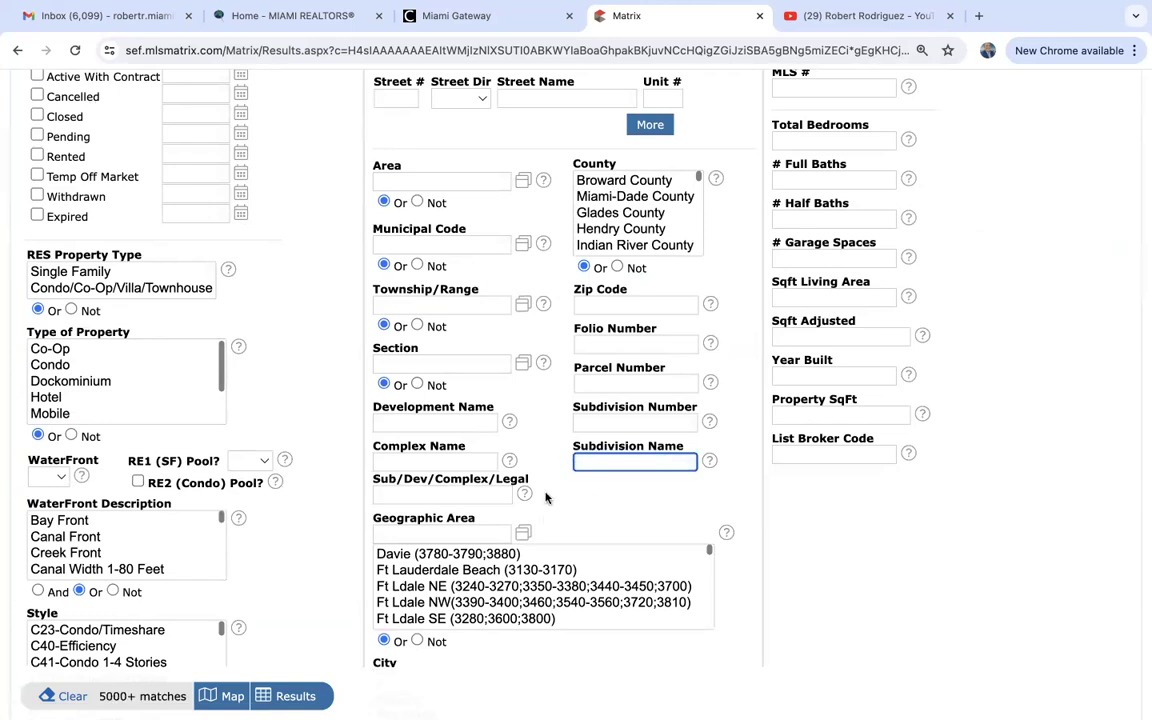
pyautogui.scroll(-2, 546, 497)
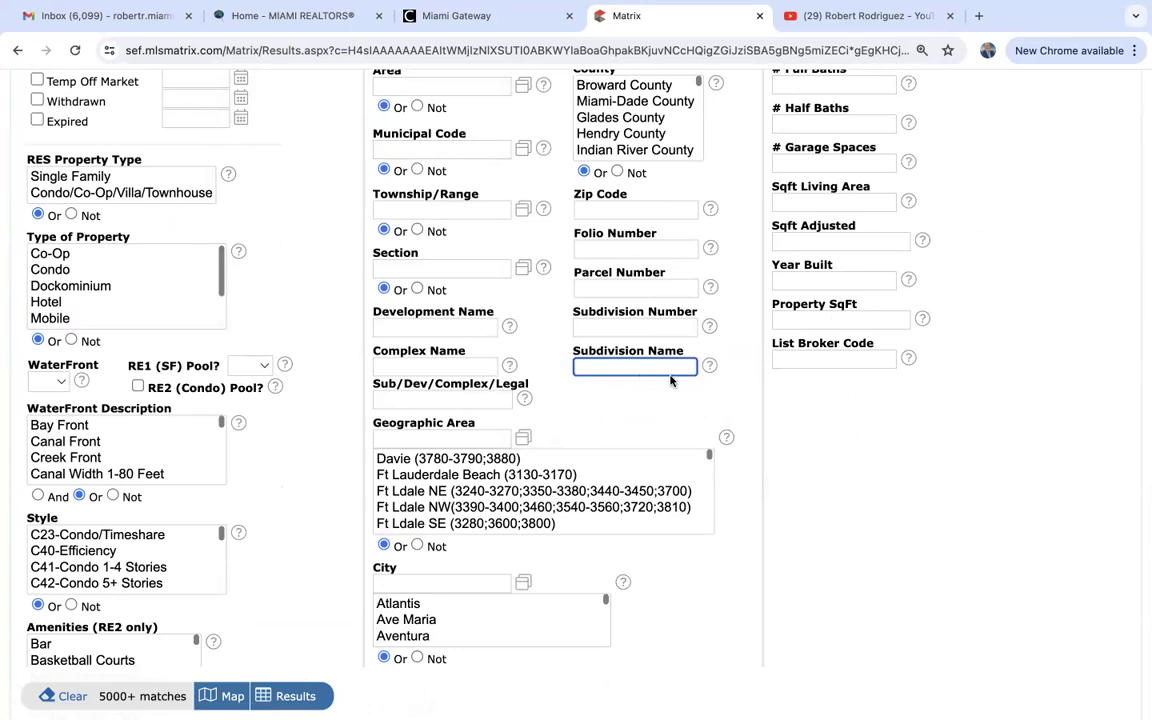
pyautogui.scroll(2, 670, 380)
pyautogui.scroll(-4, 670, 380)
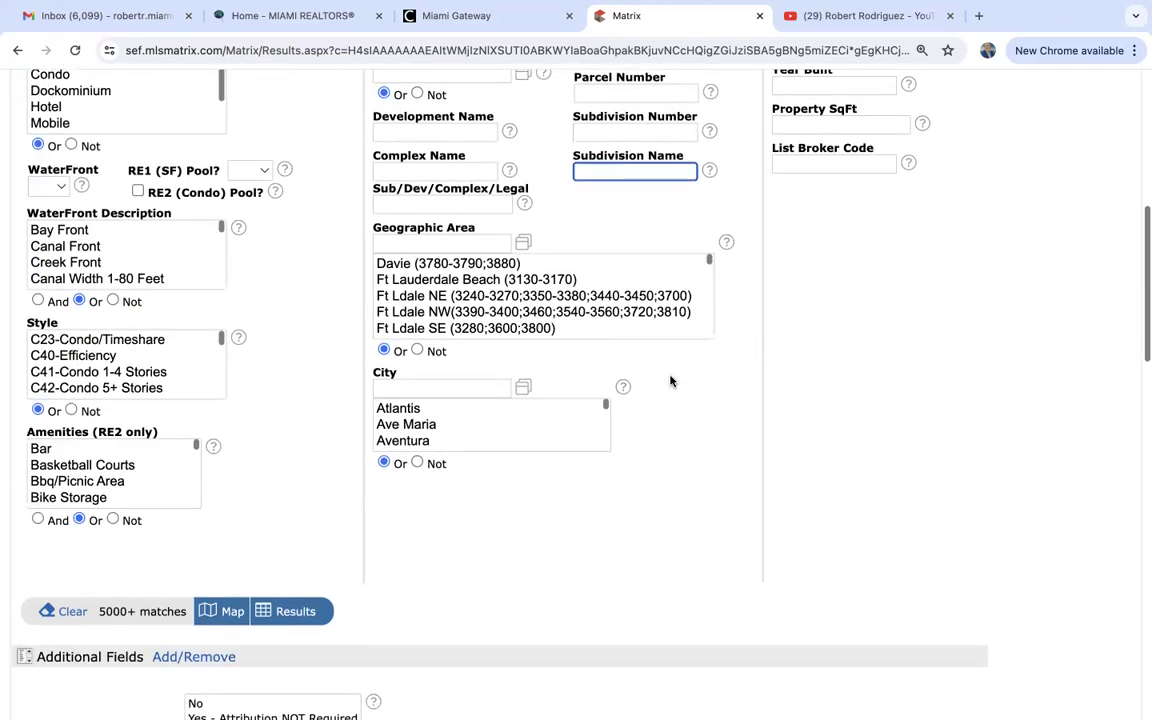
# Set City to Southwest Ranches and plot its 73 matches on the map.
pyautogui.click(425, 386)
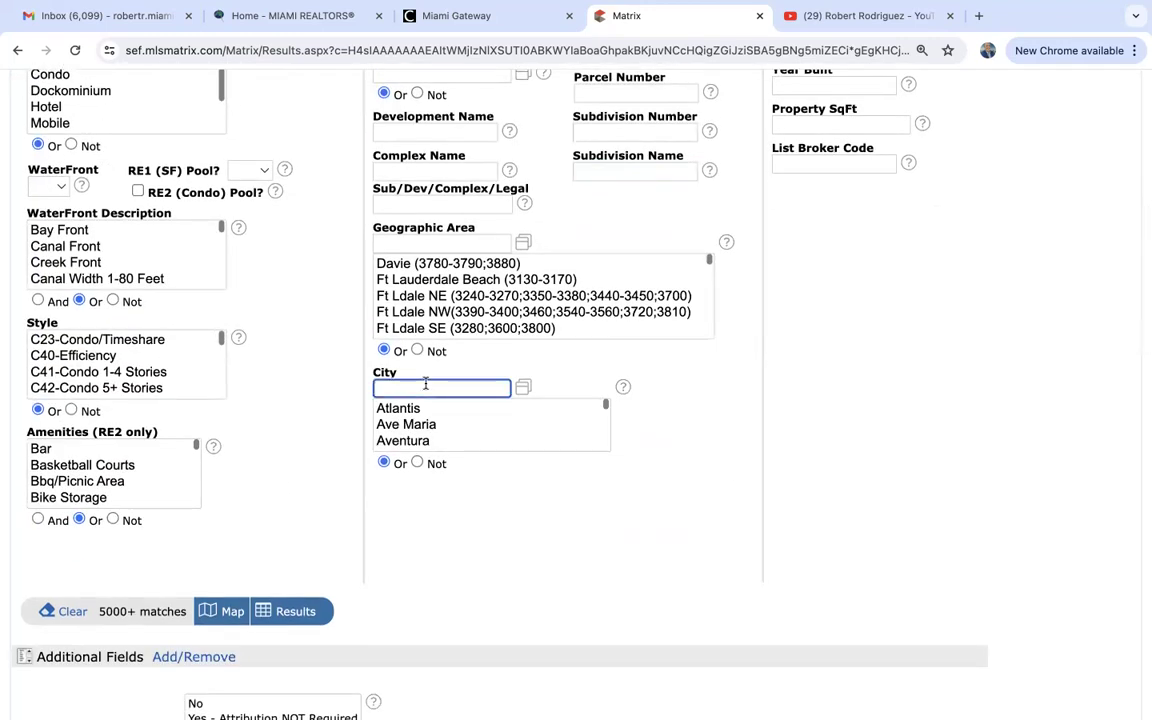
pyautogui.write('southwest ranches')
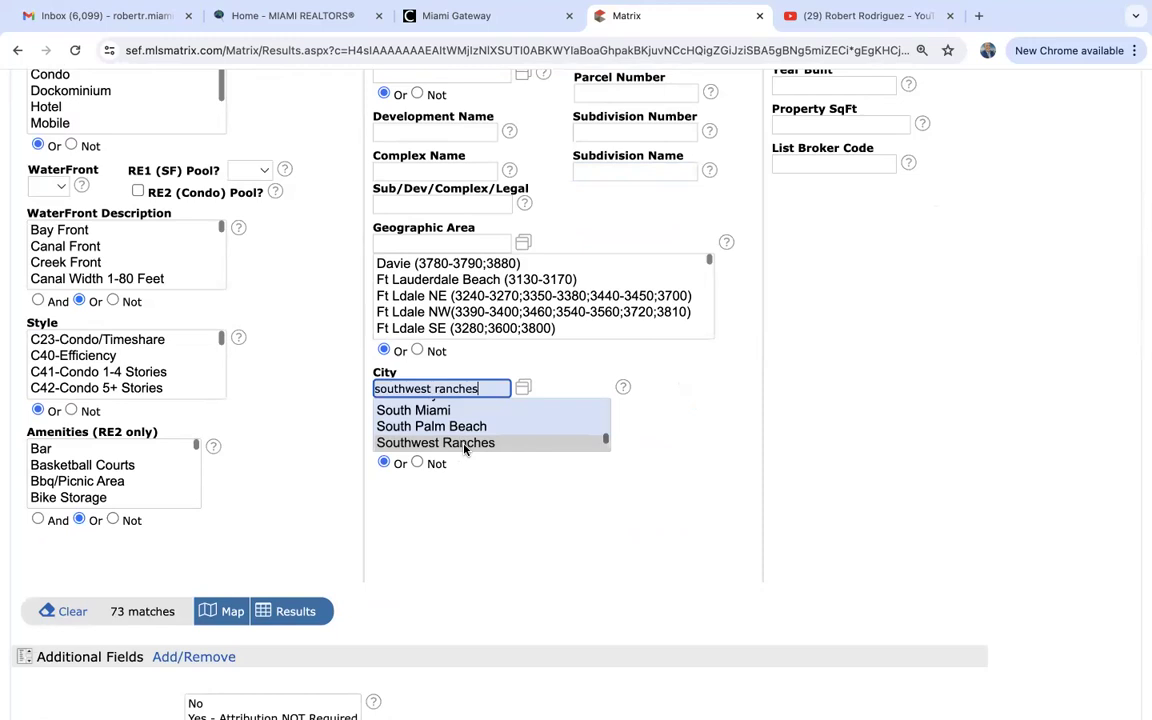
pyautogui.click(464, 444)
pyautogui.scroll(5, 813, 493)
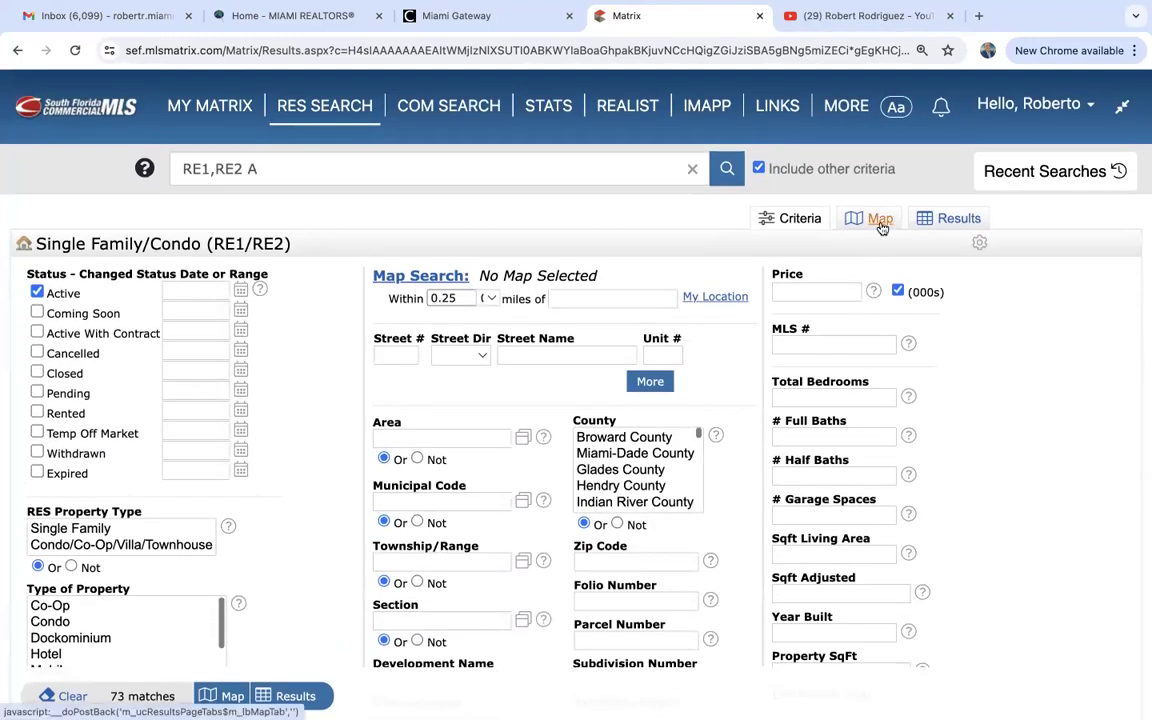
pyautogui.click(880, 222)
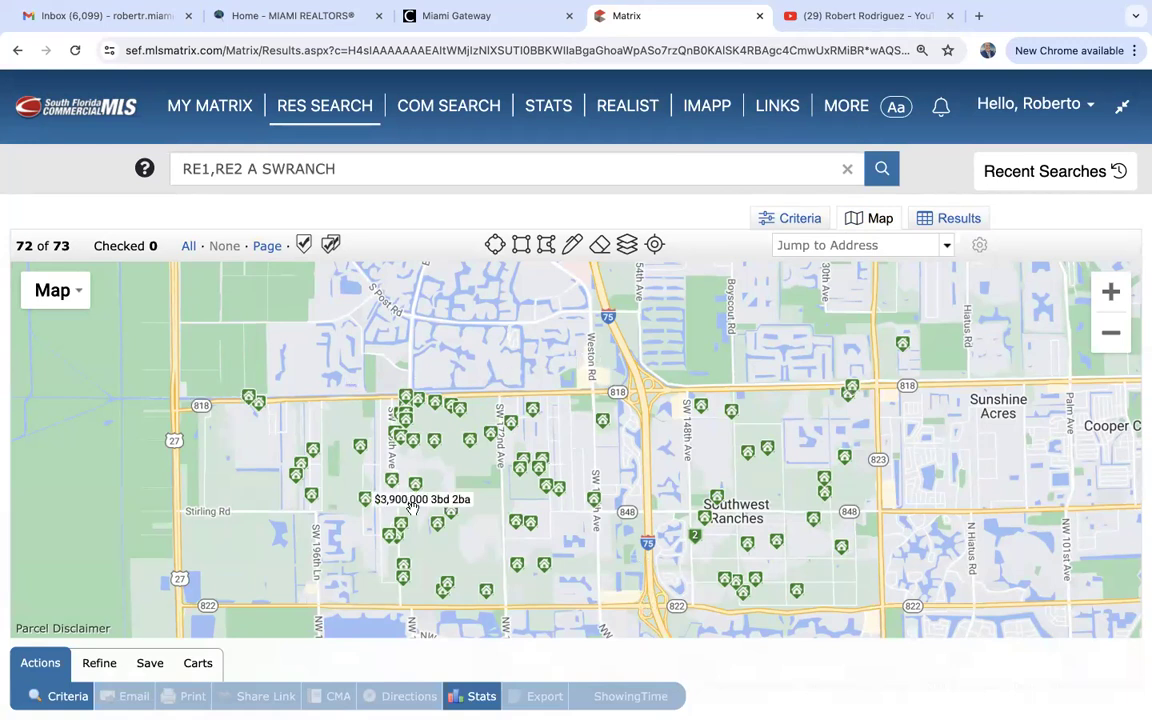
# Draw a polygon from US 27 to I-75 between Griffin Rd and Sheridan St.
pyautogui.scroll(-3, 445, 452)
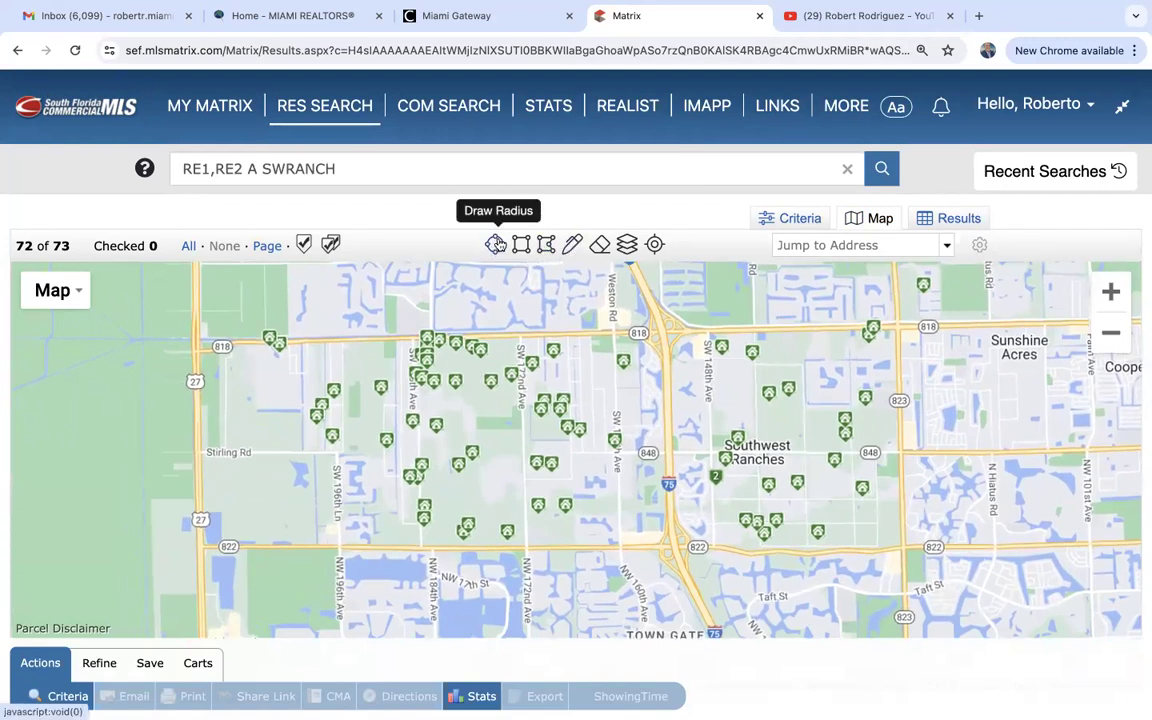
pyautogui.click(548, 245)
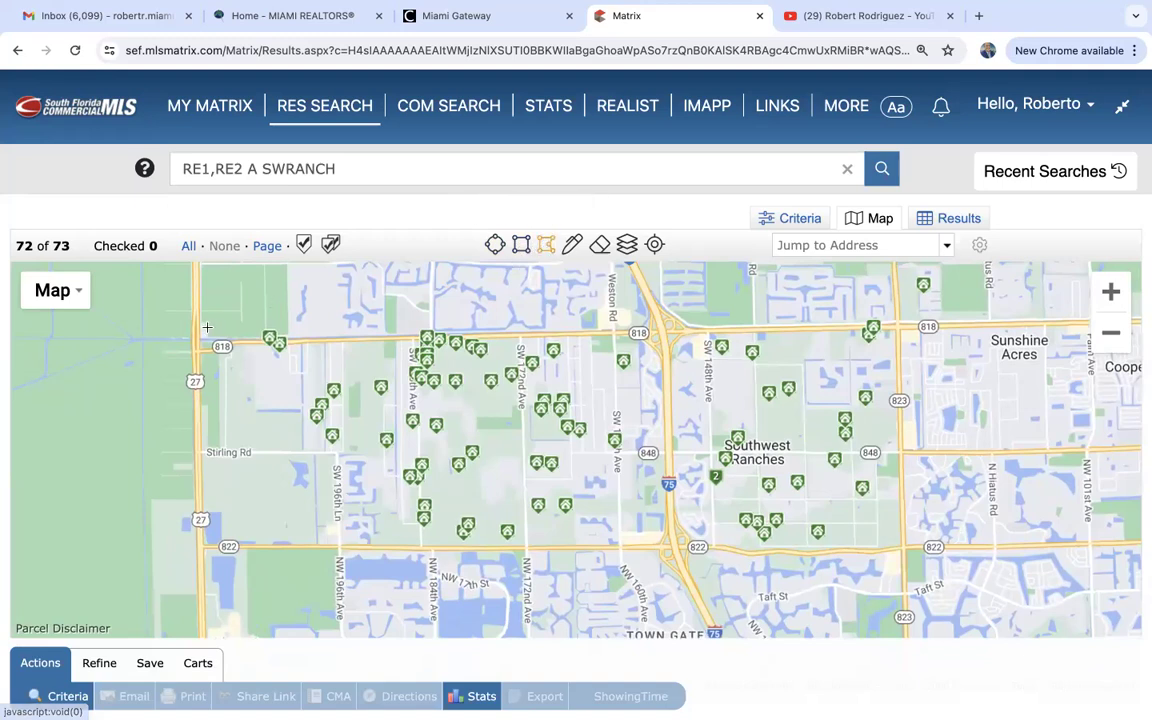
pyautogui.click(201, 329)
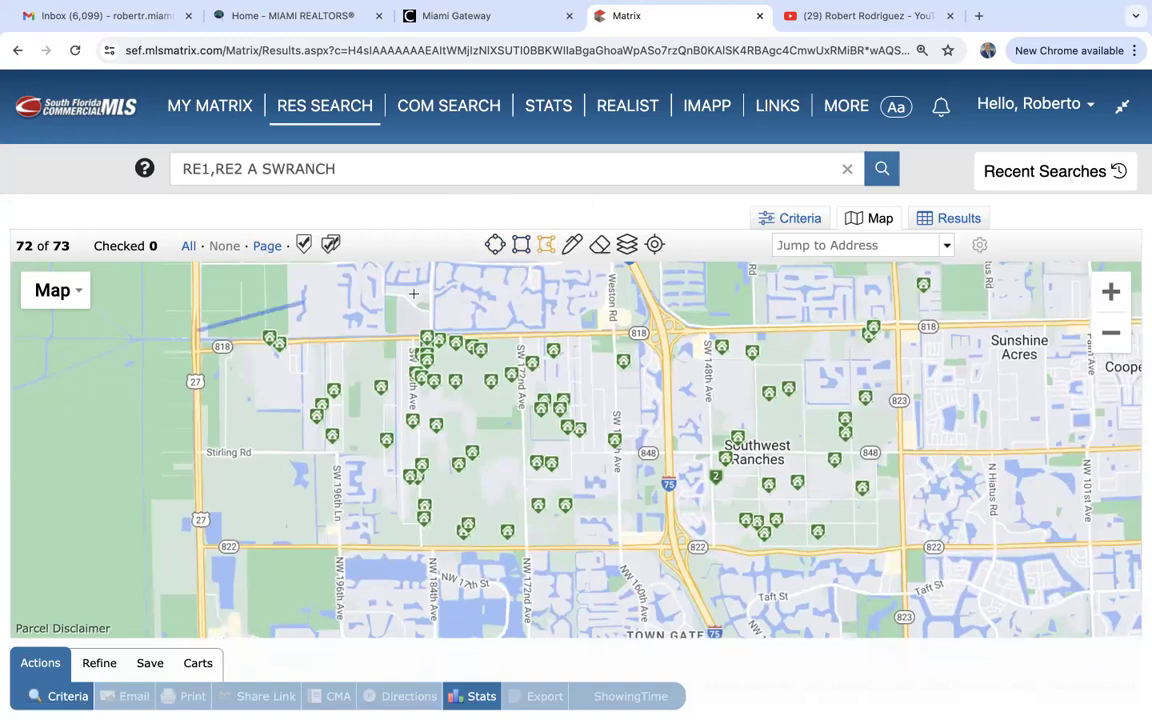
pyautogui.click(657, 323)
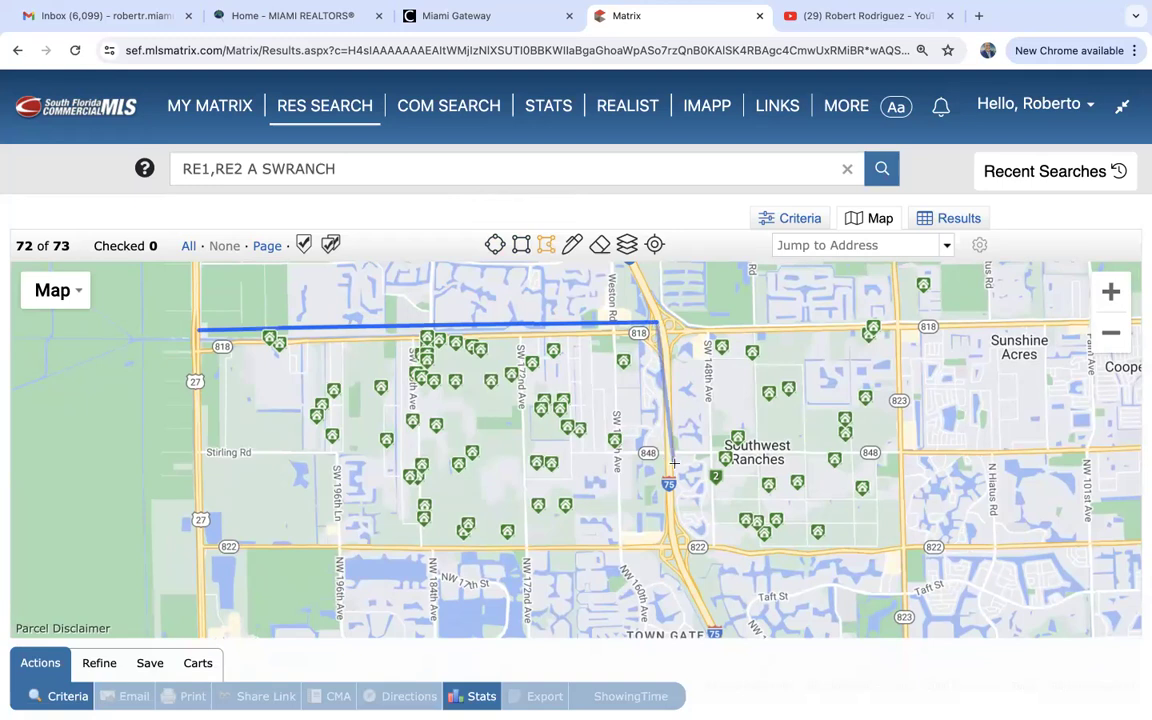
pyautogui.click(676, 550)
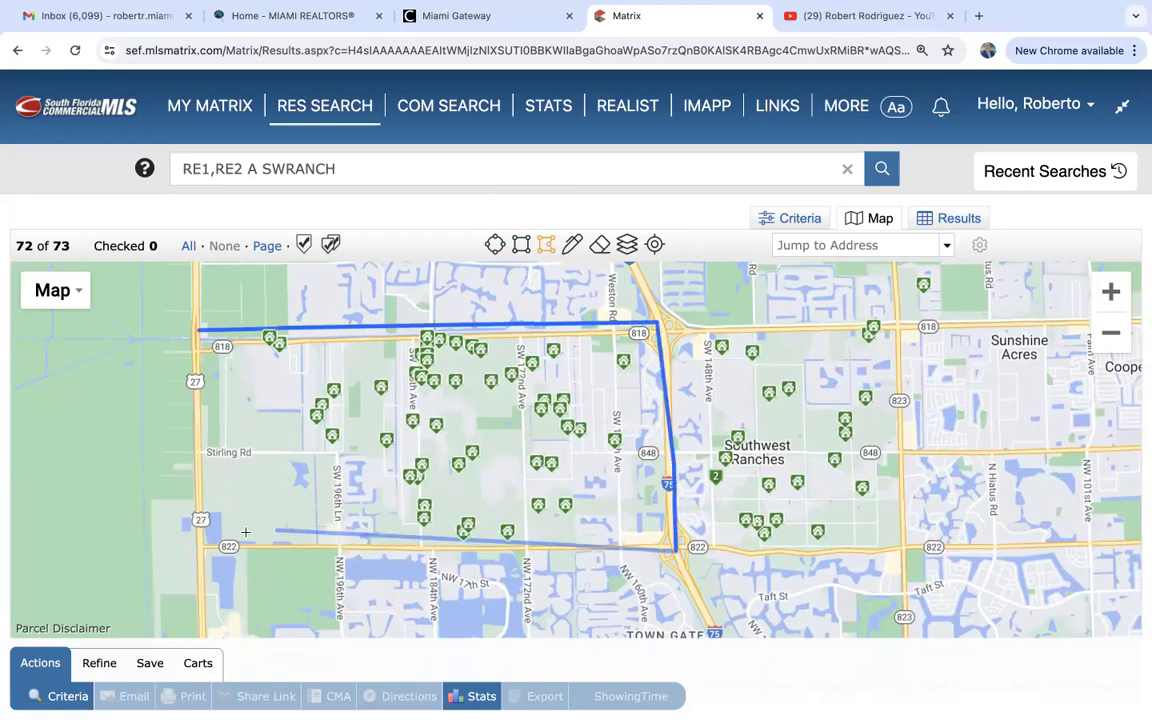
pyautogui.click(179, 551)
pyautogui.click(198, 330)
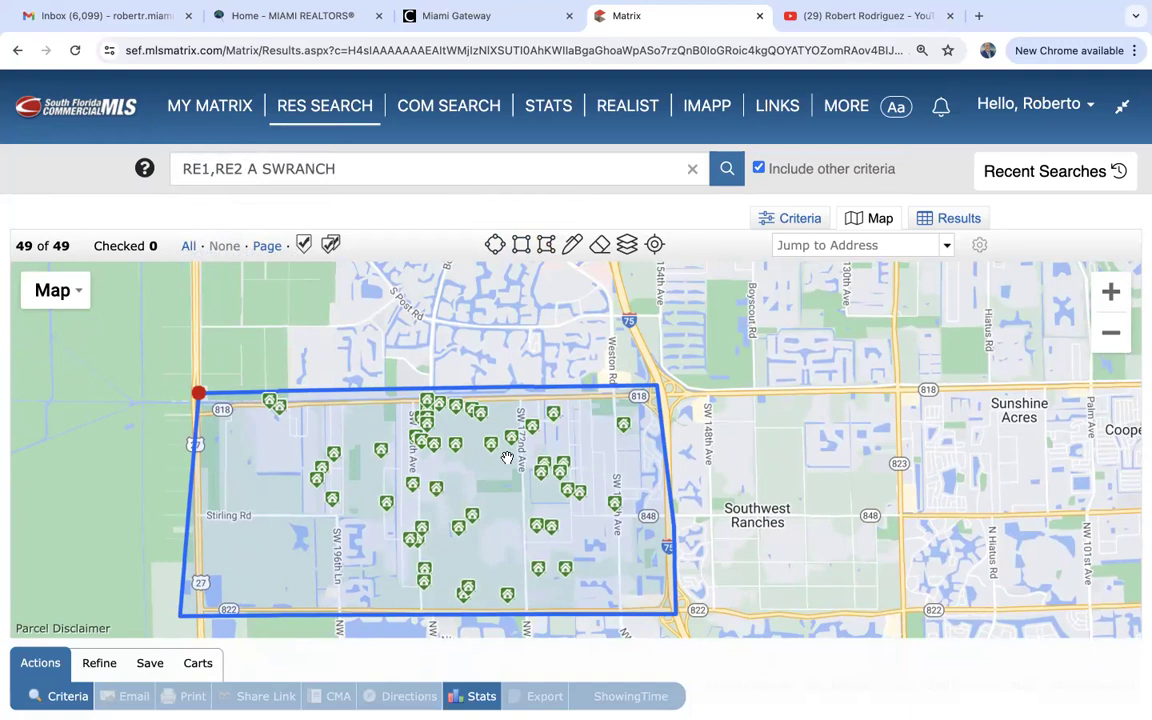
# Go back to the criteria form, now Map Area Selected at 49 matches, and select Property SqFt.
pyautogui.click(804, 224)
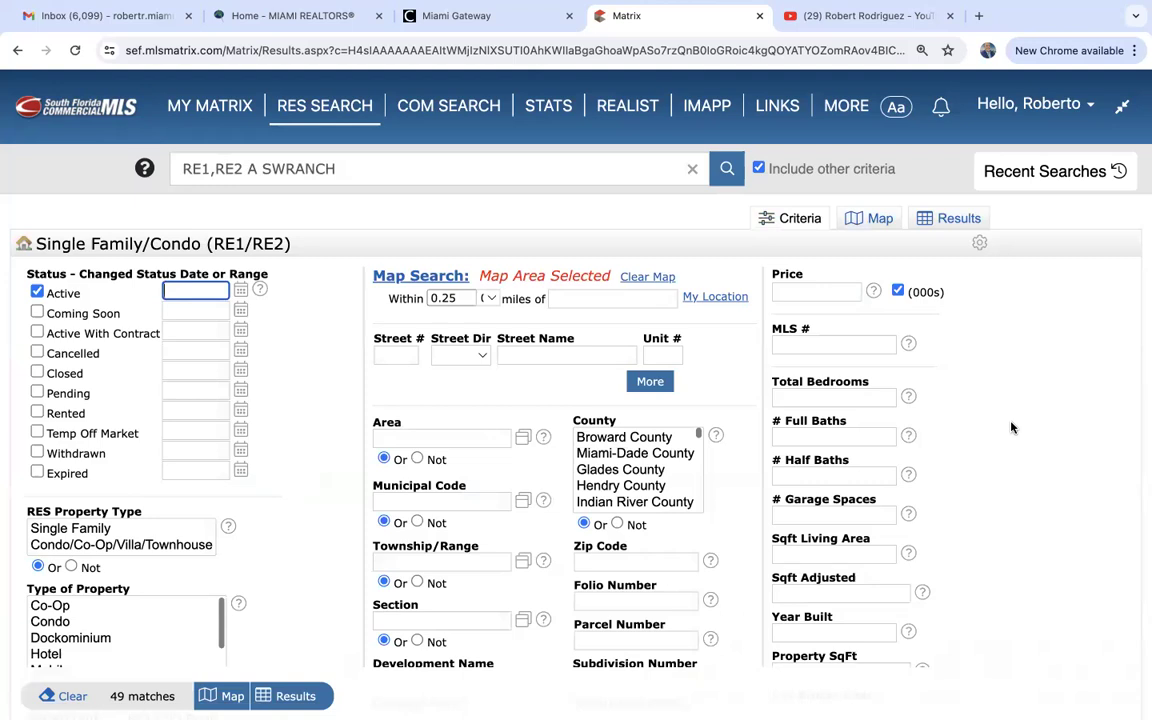
pyautogui.scroll(-3, 1011, 428)
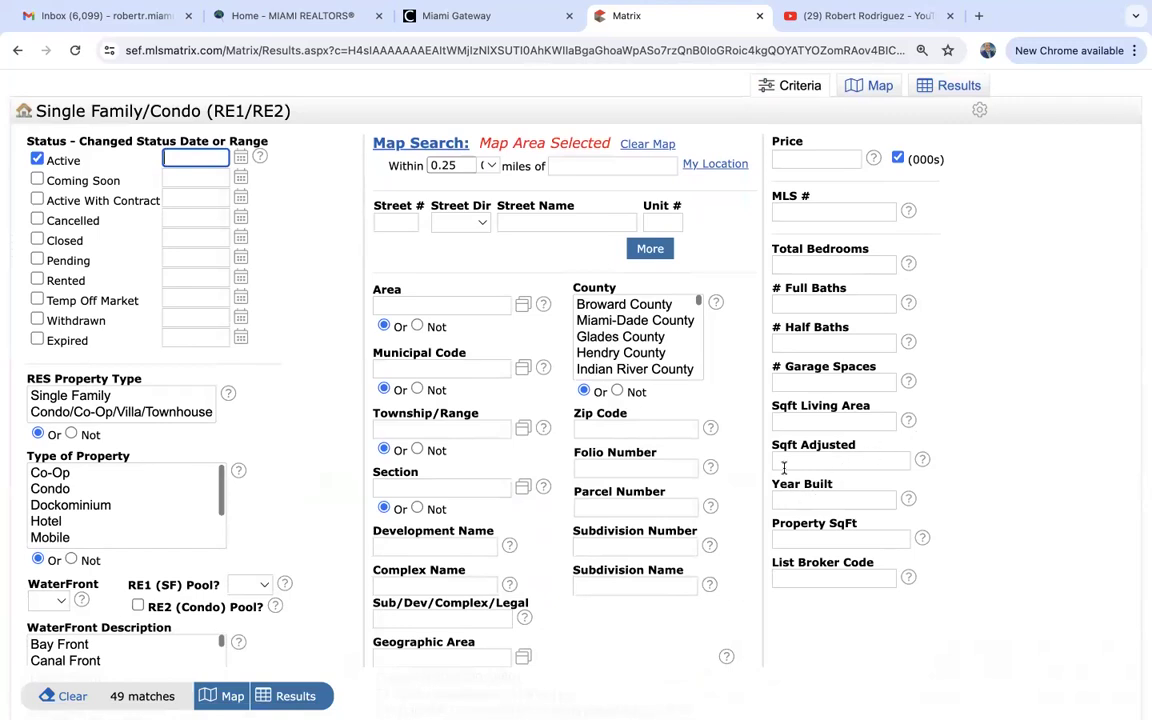
pyautogui.click(782, 540)
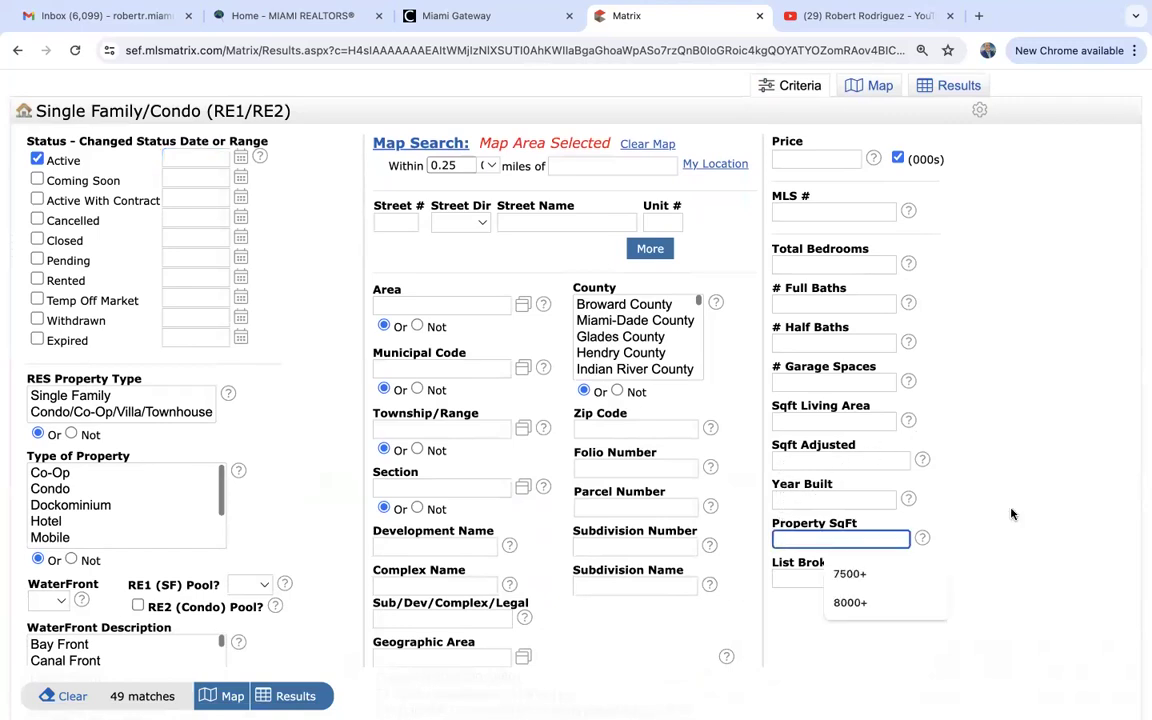
pyautogui.scroll(-3, 1066, 516)
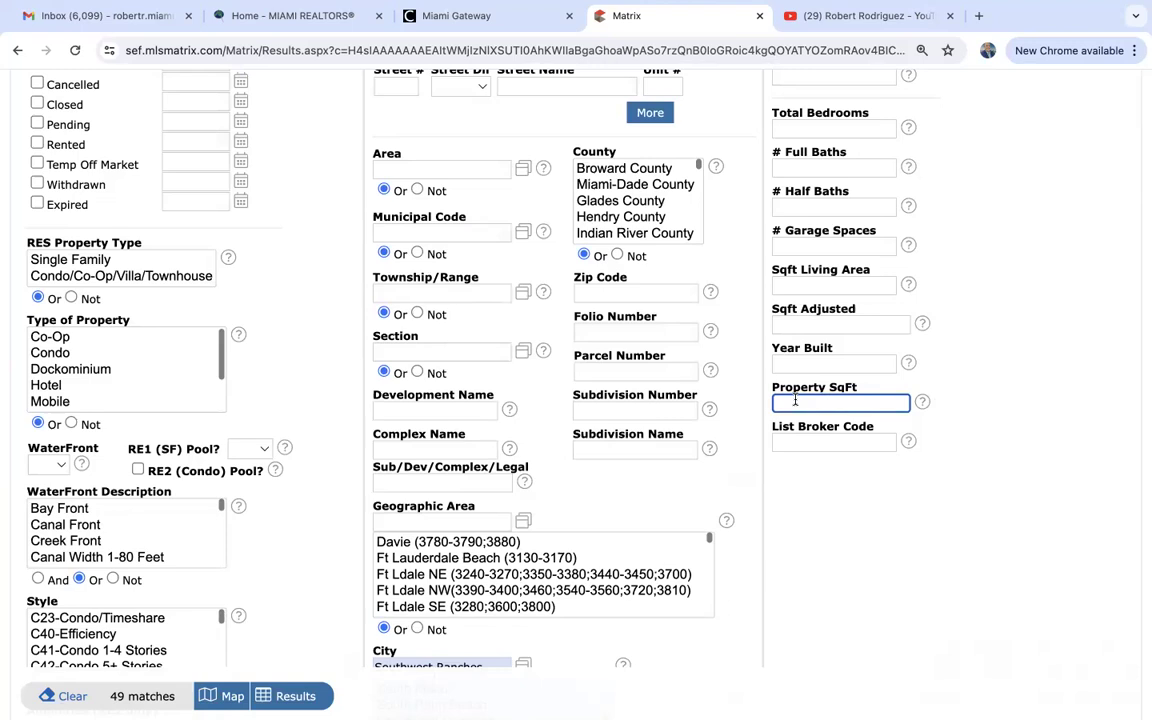
# Enter 40000+ as Property SqFt, then change it to 86000+, cutting matches to 28.
pyautogui.moveTo(795, 400)
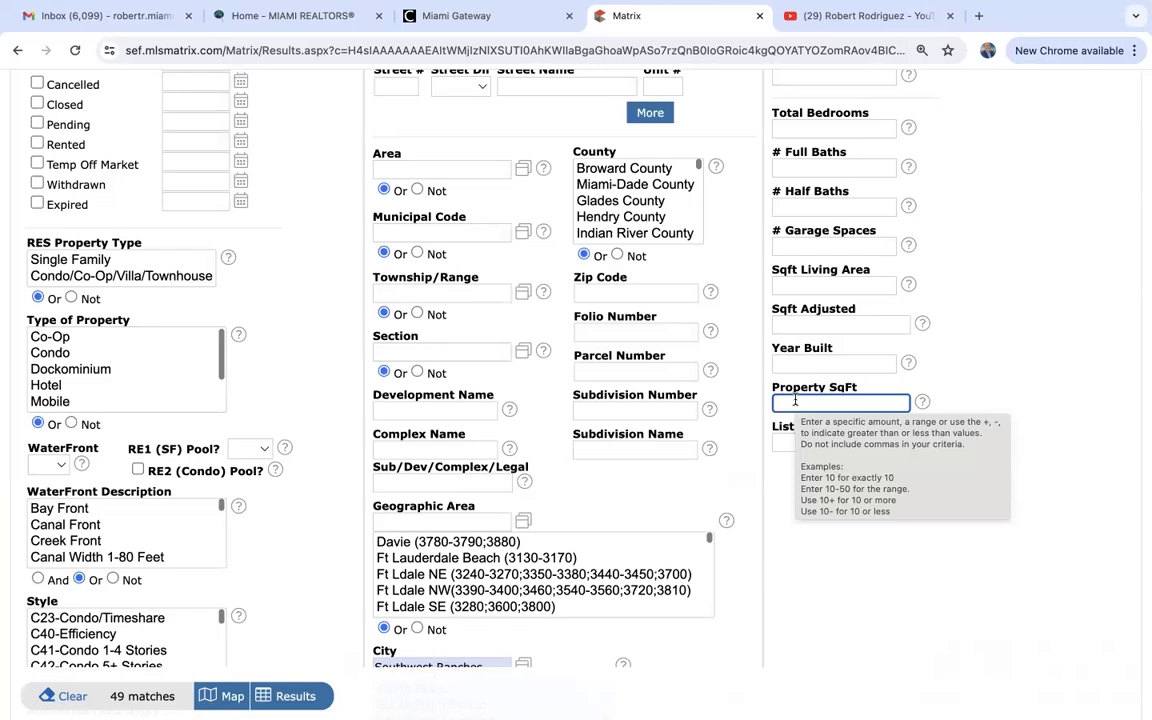
pyautogui.write('4')
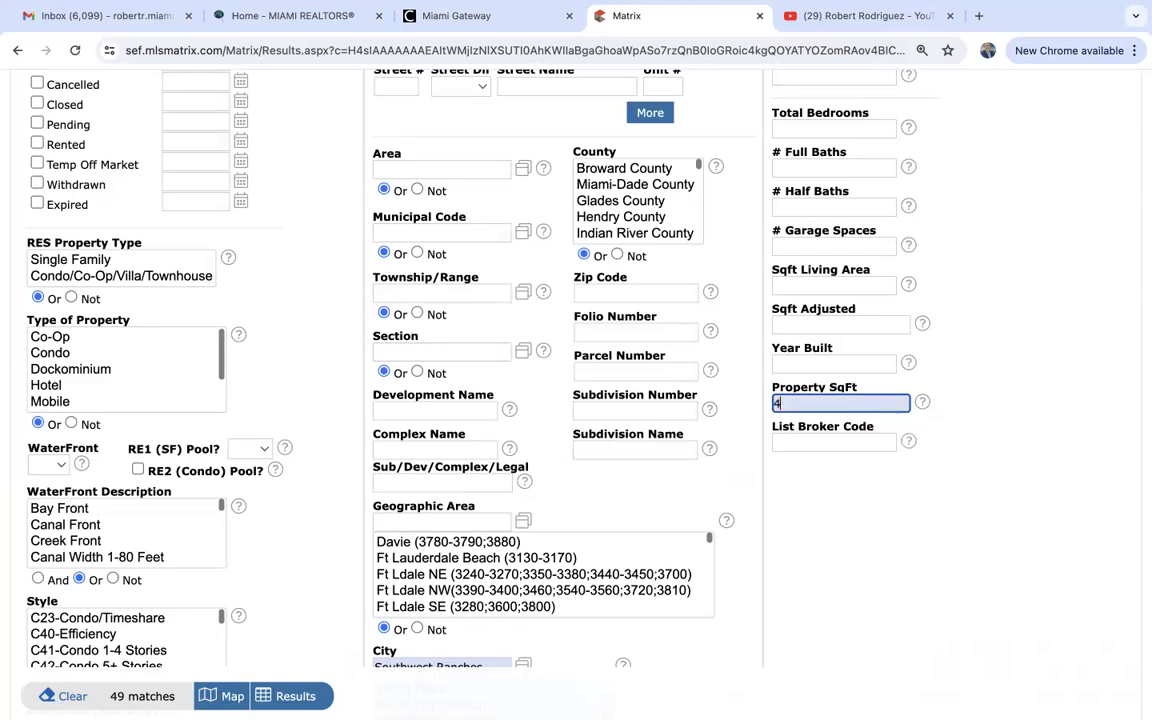
pyautogui.write('0000+')
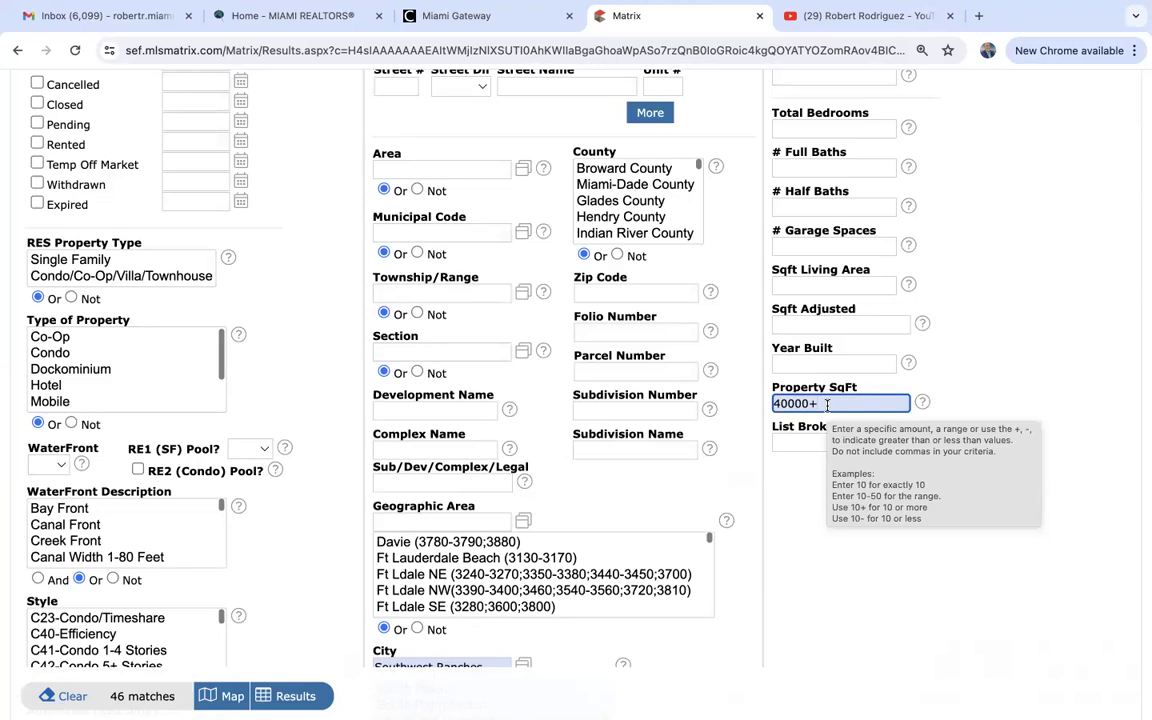
pyautogui.click(811, 403)
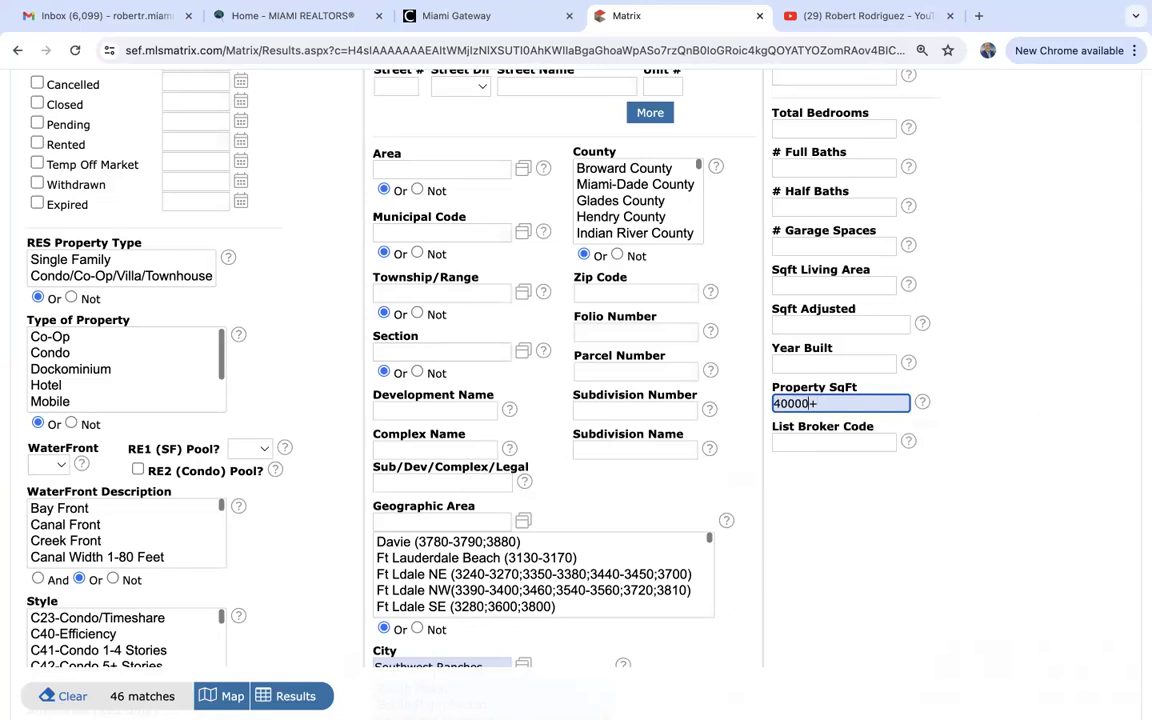
pyautogui.press('BackSpace')
pyautogui.press('BackSpace')
pyautogui.press('BackSpace')
pyautogui.press('BackSpace')
pyautogui.press('BackSpace')
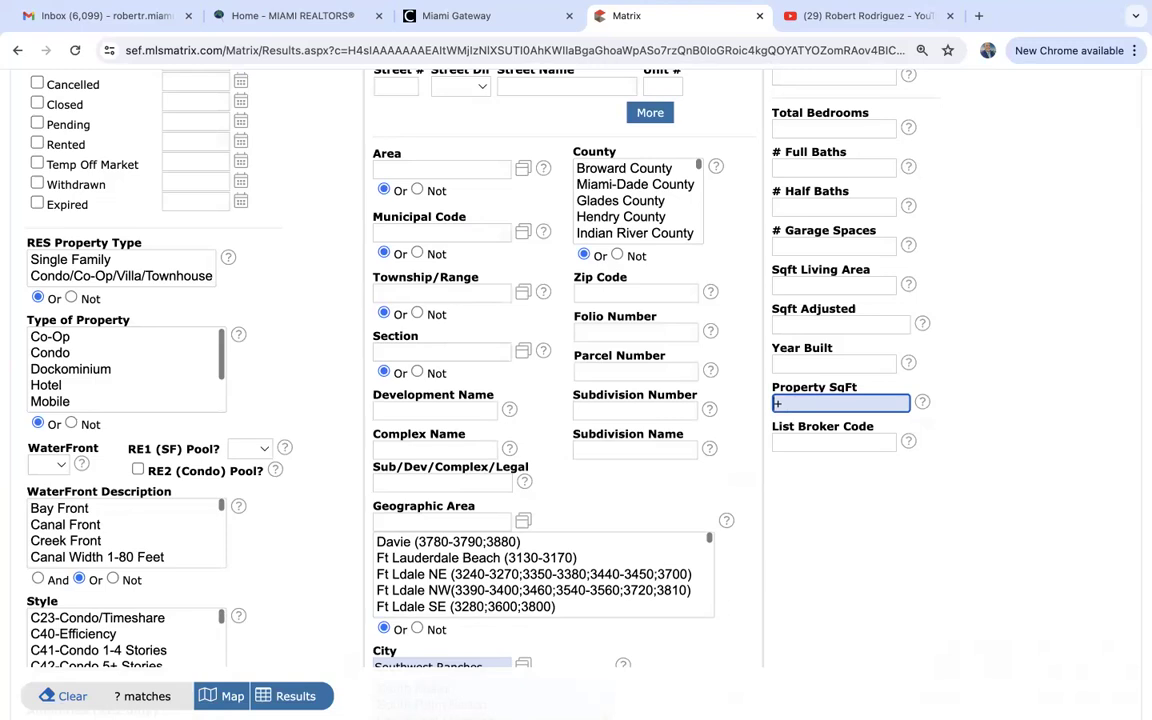
pyautogui.write('86000')
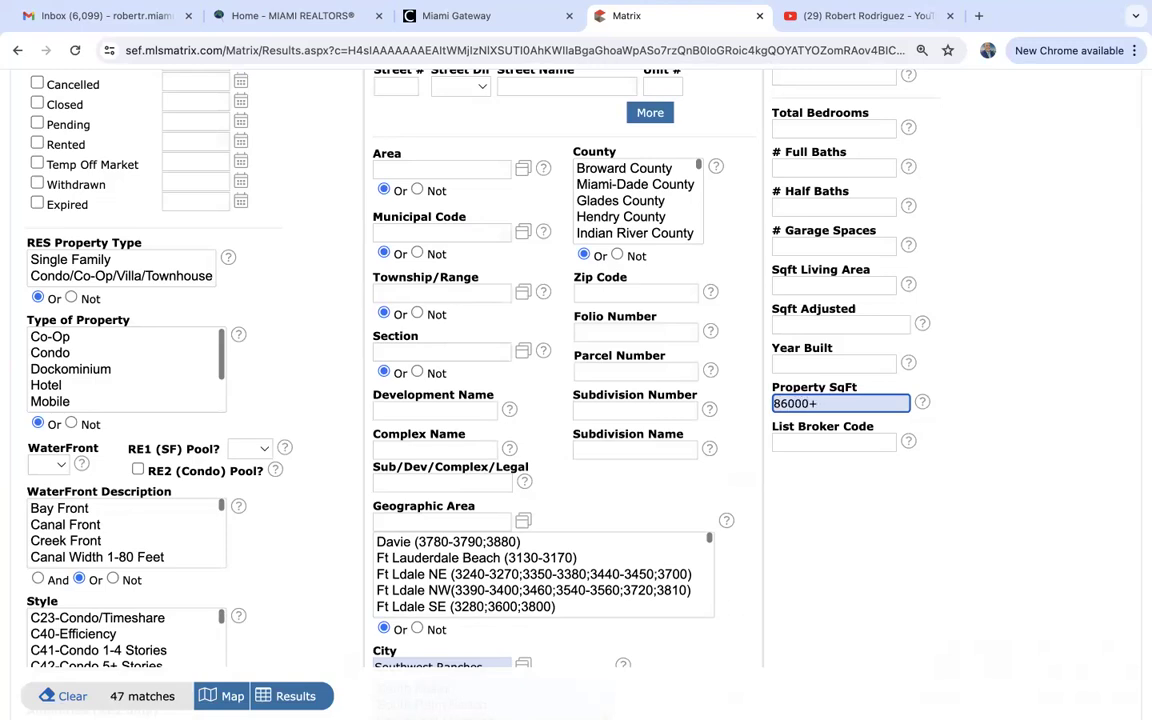
pyautogui.scroll(-2, 895, 558)
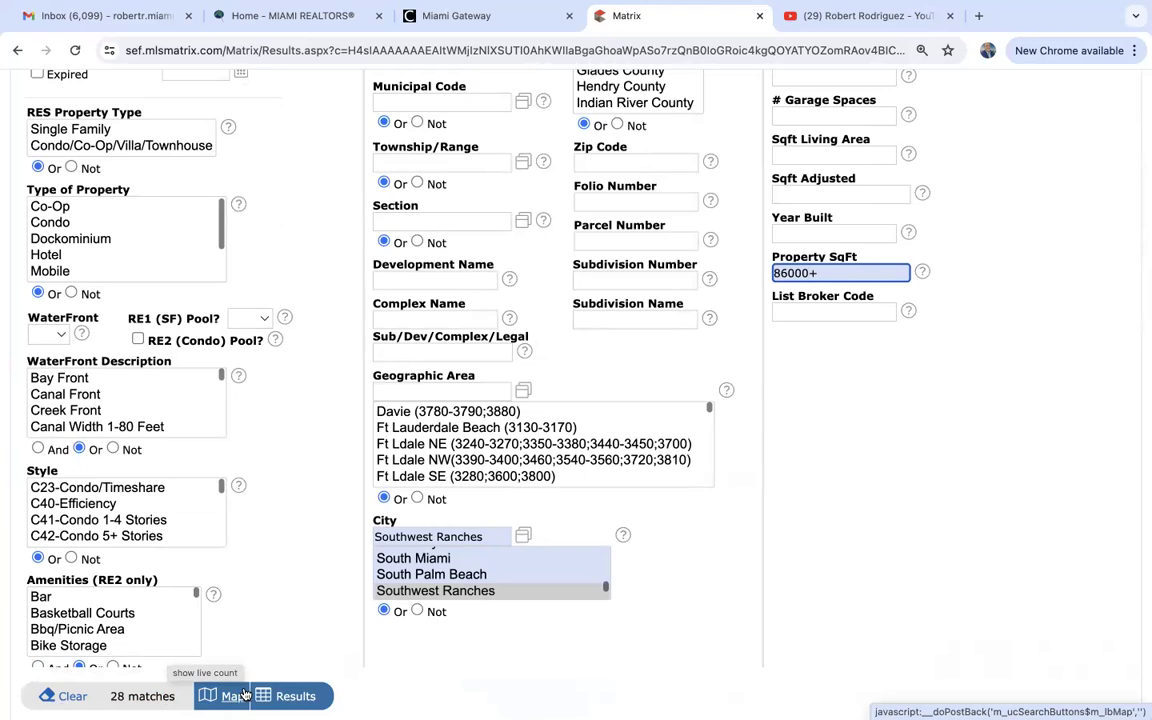
# Open listing A11517018 from the results and browse its $5,500,000, 7.67-acre details.
pyautogui.click(306, 697)
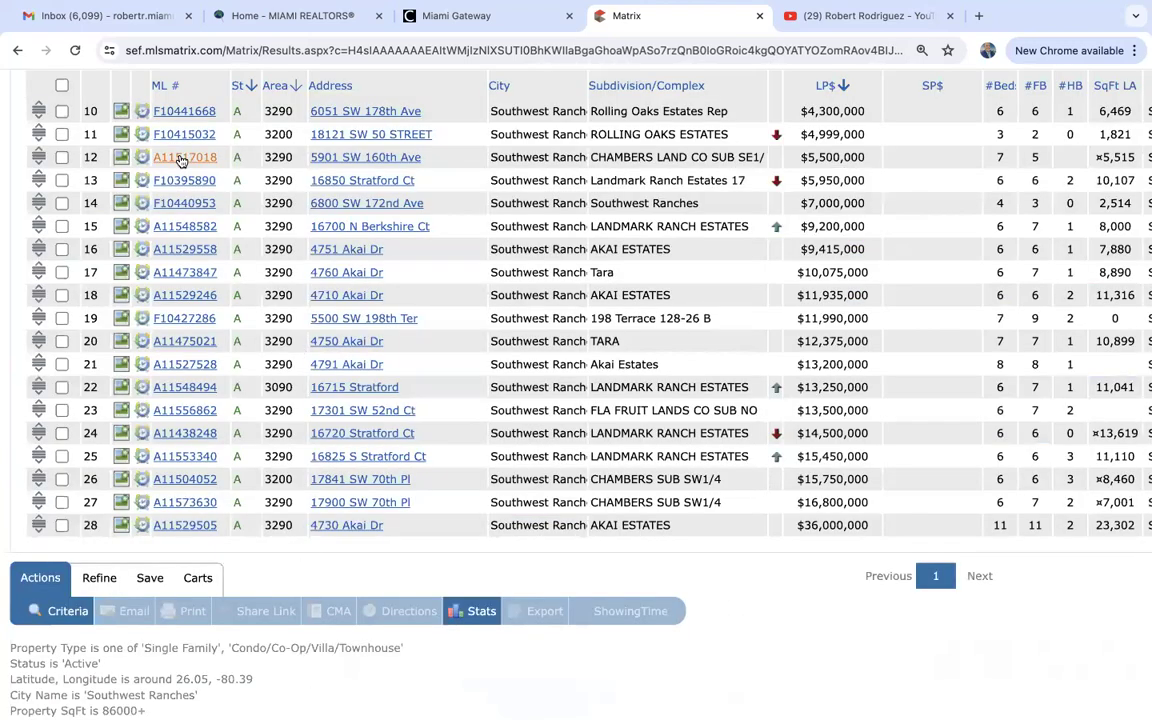
pyautogui.click(182, 158)
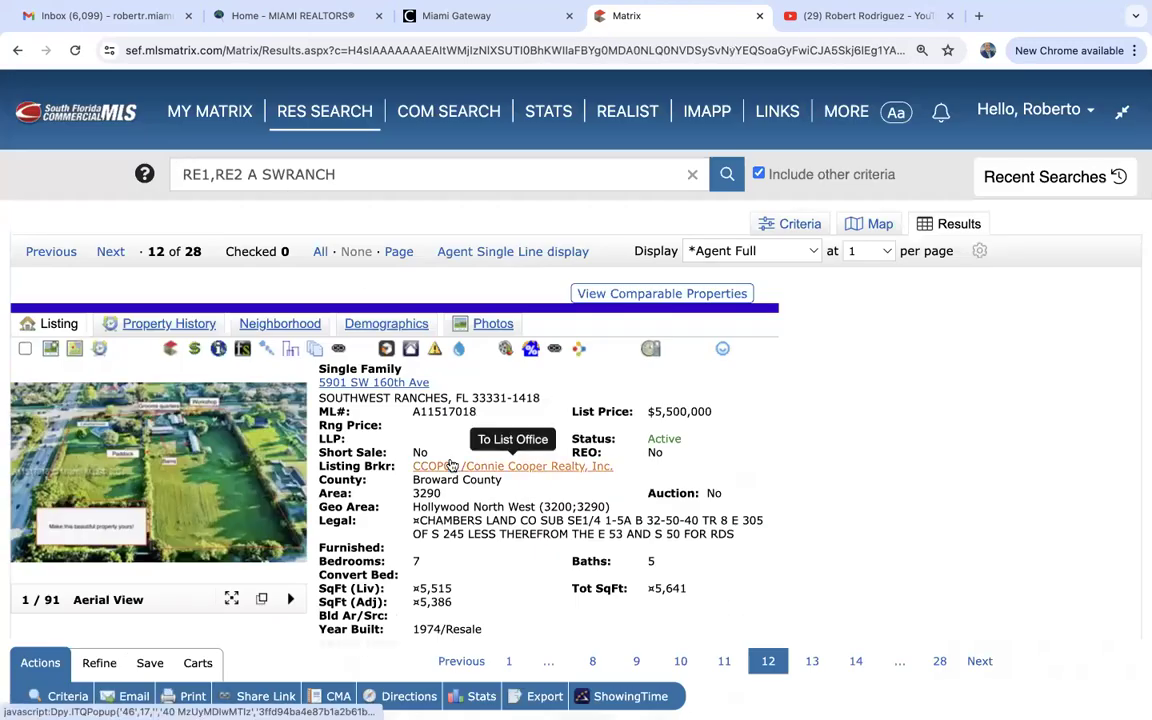
pyautogui.scroll(-4, 451, 465)
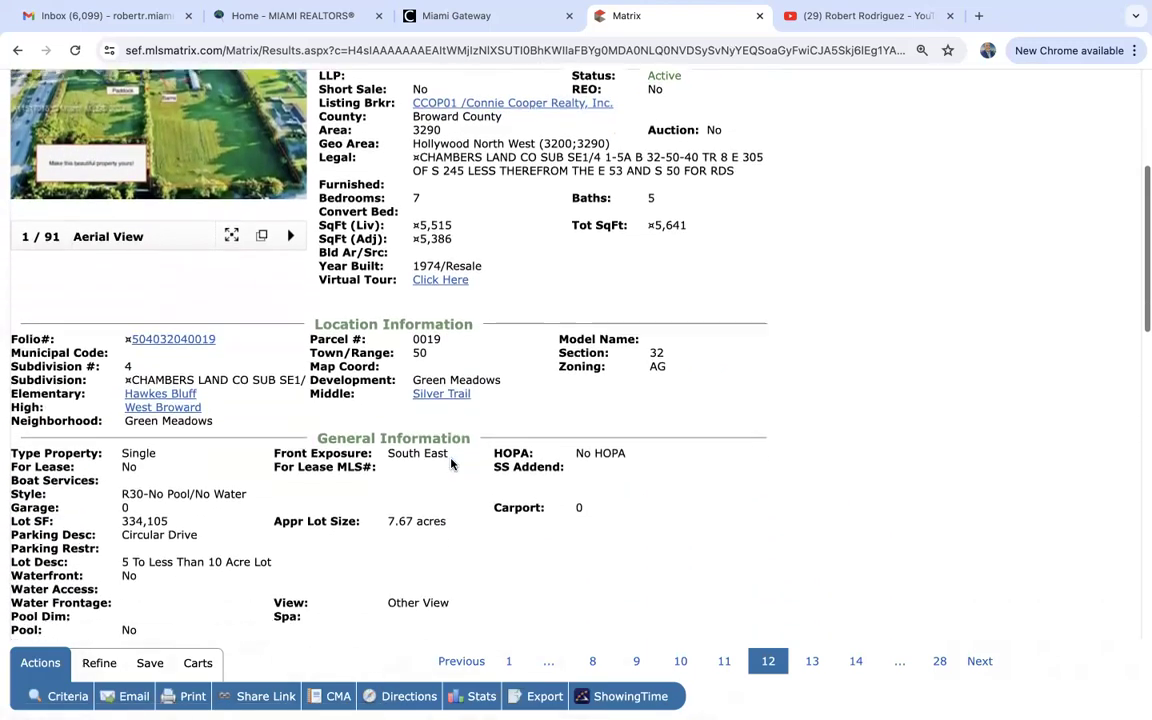
pyautogui.scroll(-1, 451, 463)
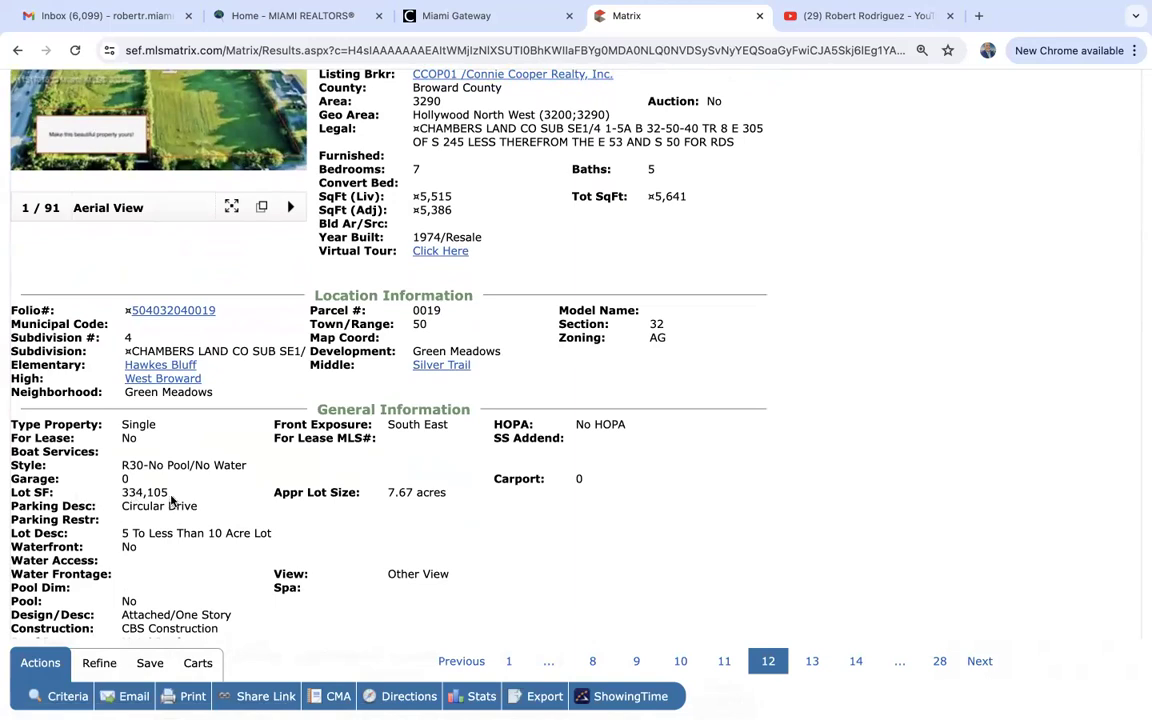
pyautogui.scroll(1, 171, 500)
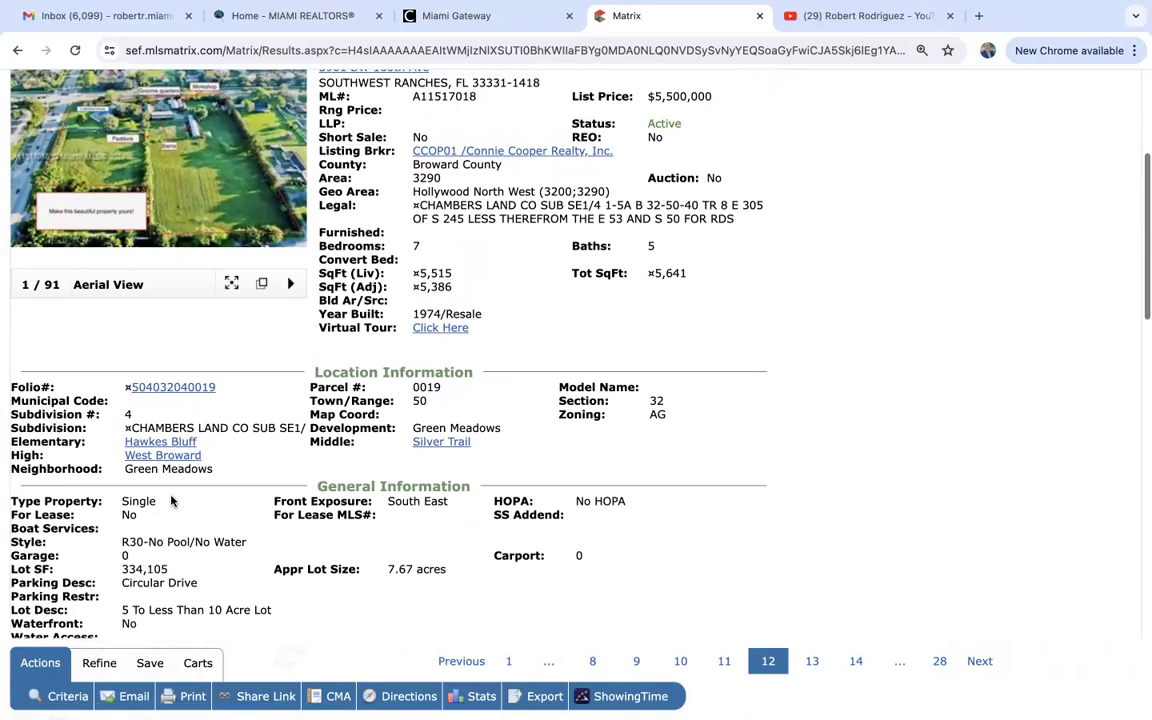
pyautogui.scroll(-1, 171, 500)
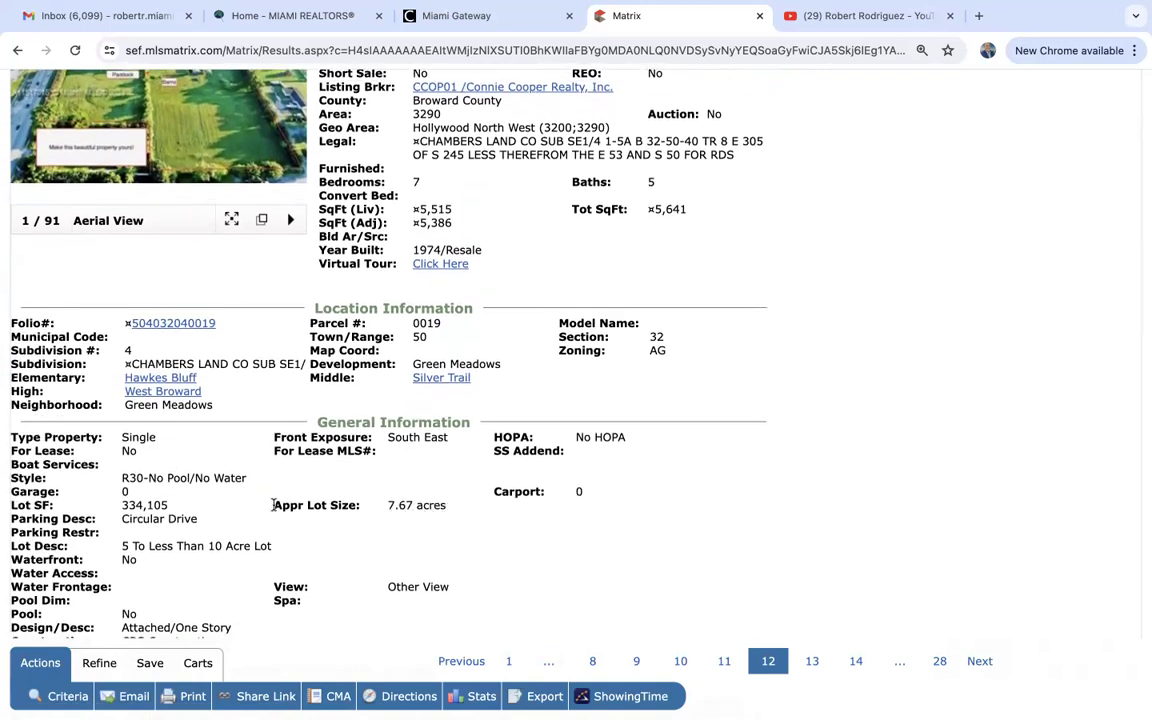
pyautogui.scroll(3, 440, 508)
pyautogui.scroll(-1, 452, 511)
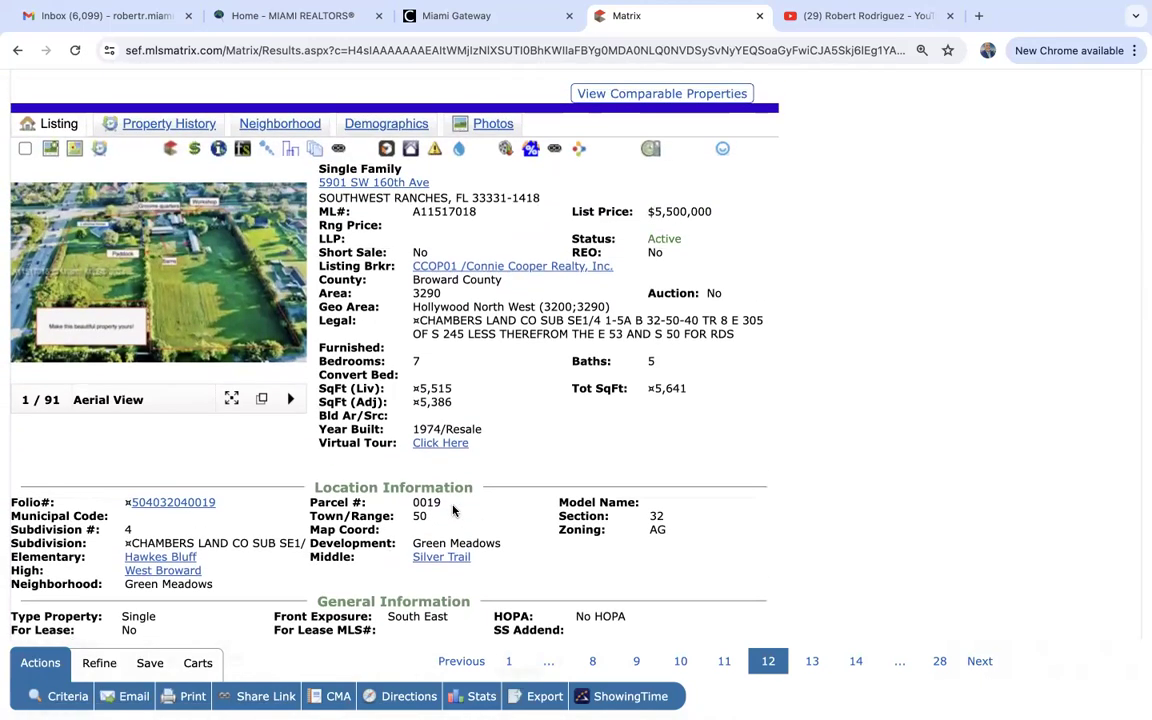
pyautogui.scroll(-4, 452, 511)
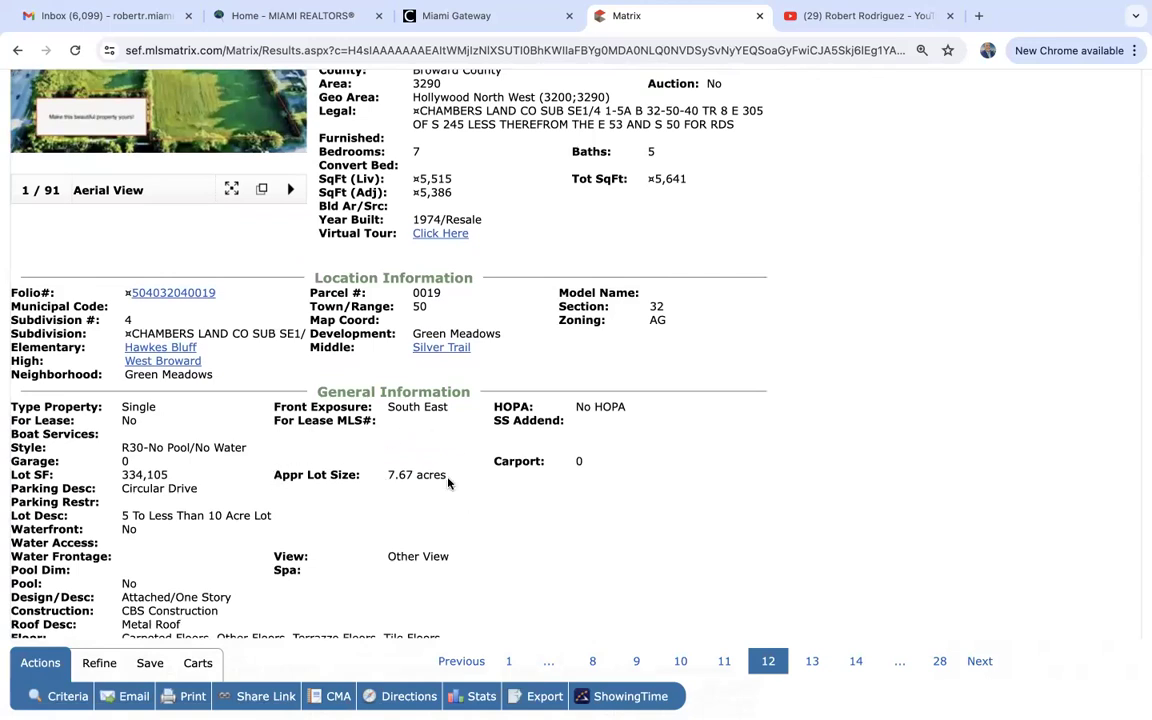
pyautogui.scroll(5, 450, 483)
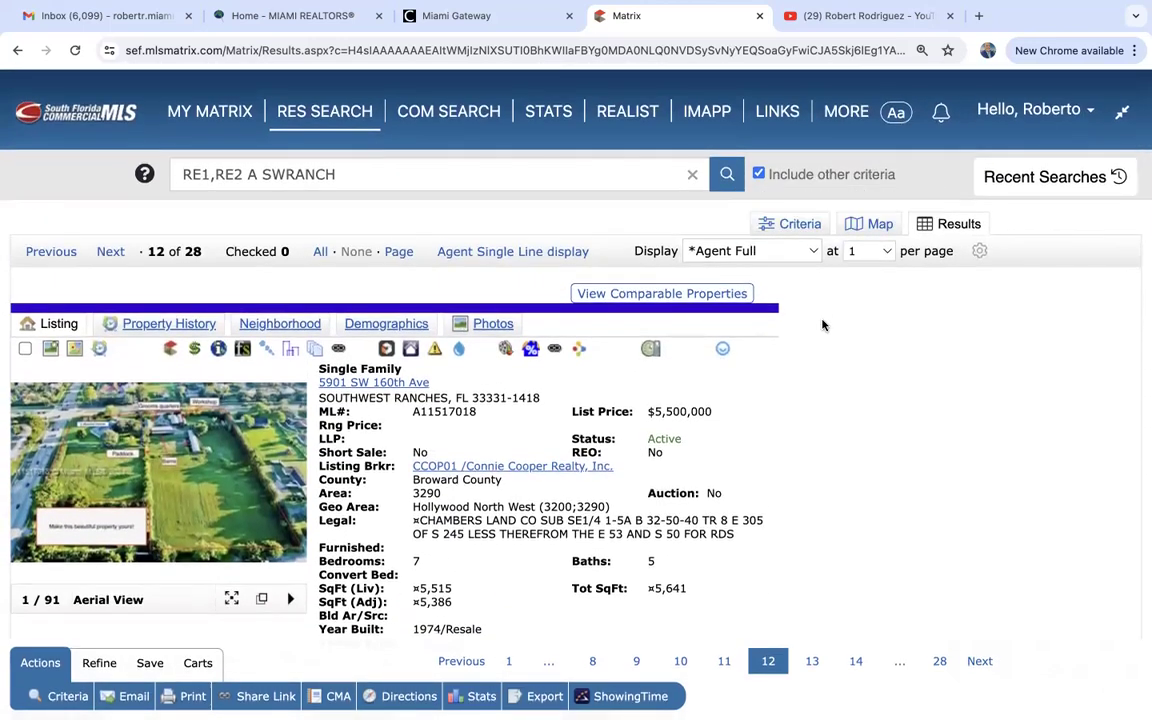
# Back on Criteria, search 'approx' in Additional Fields and add Approximate Lot Size.
pyautogui.click(790, 226)
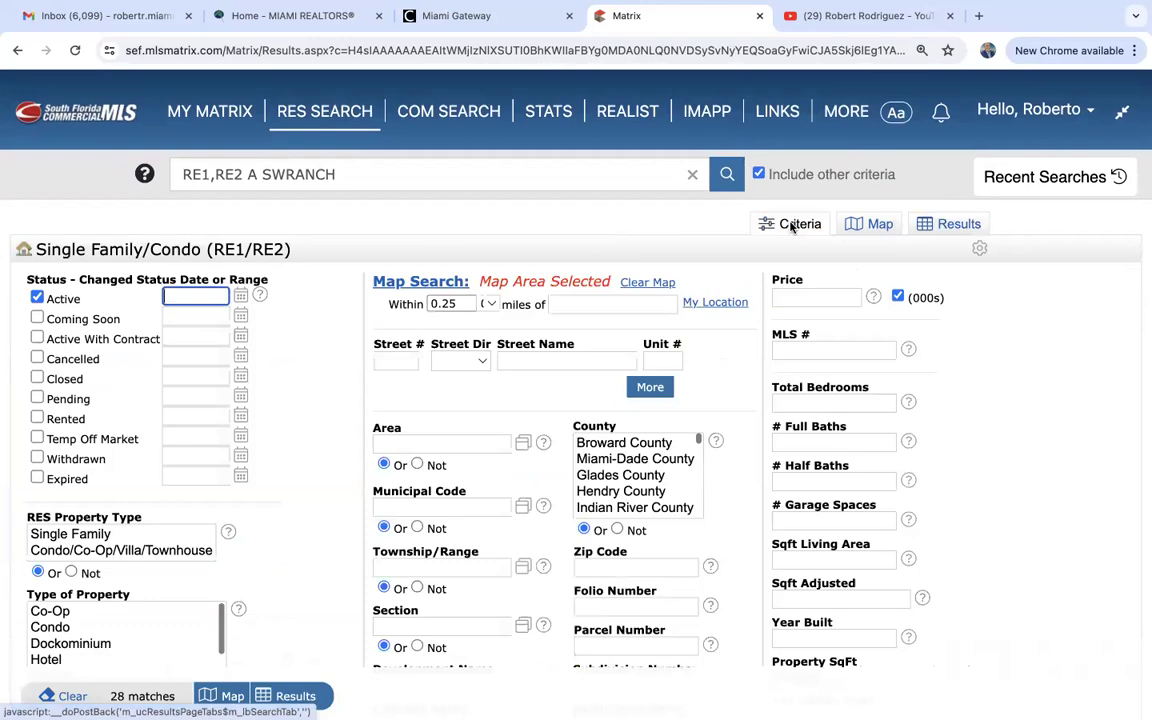
pyautogui.scroll(-1, 734, 428)
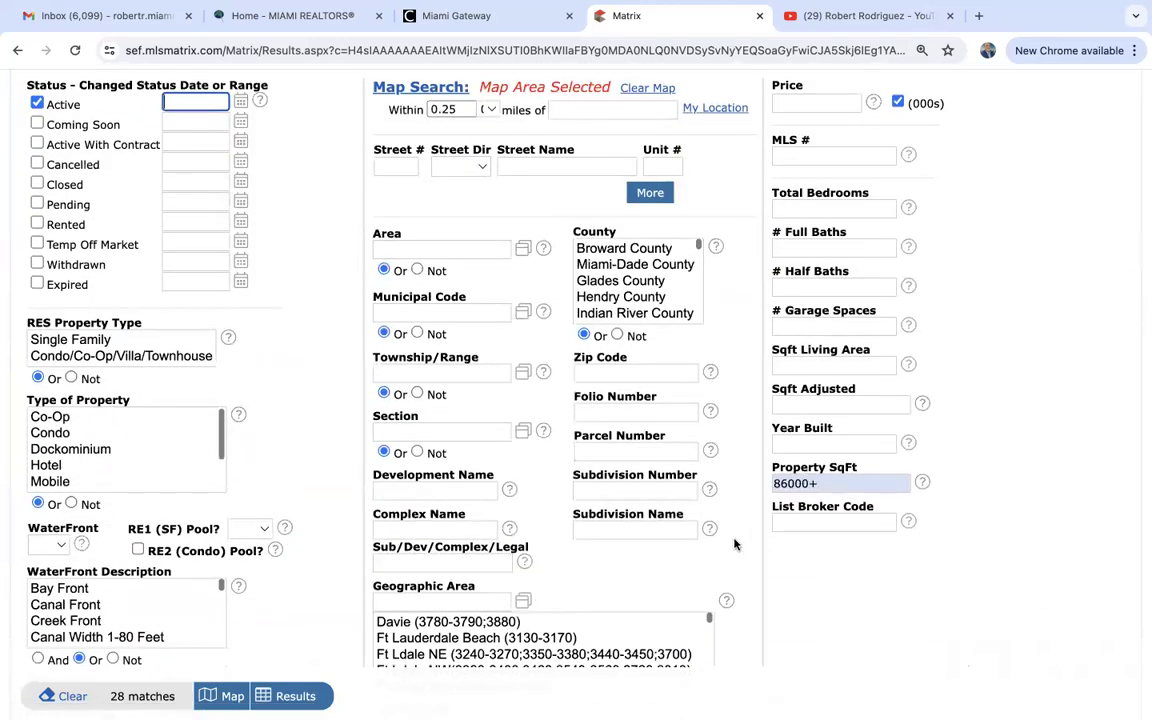
pyautogui.scroll(-10, 734, 546)
pyautogui.scroll(1, 734, 546)
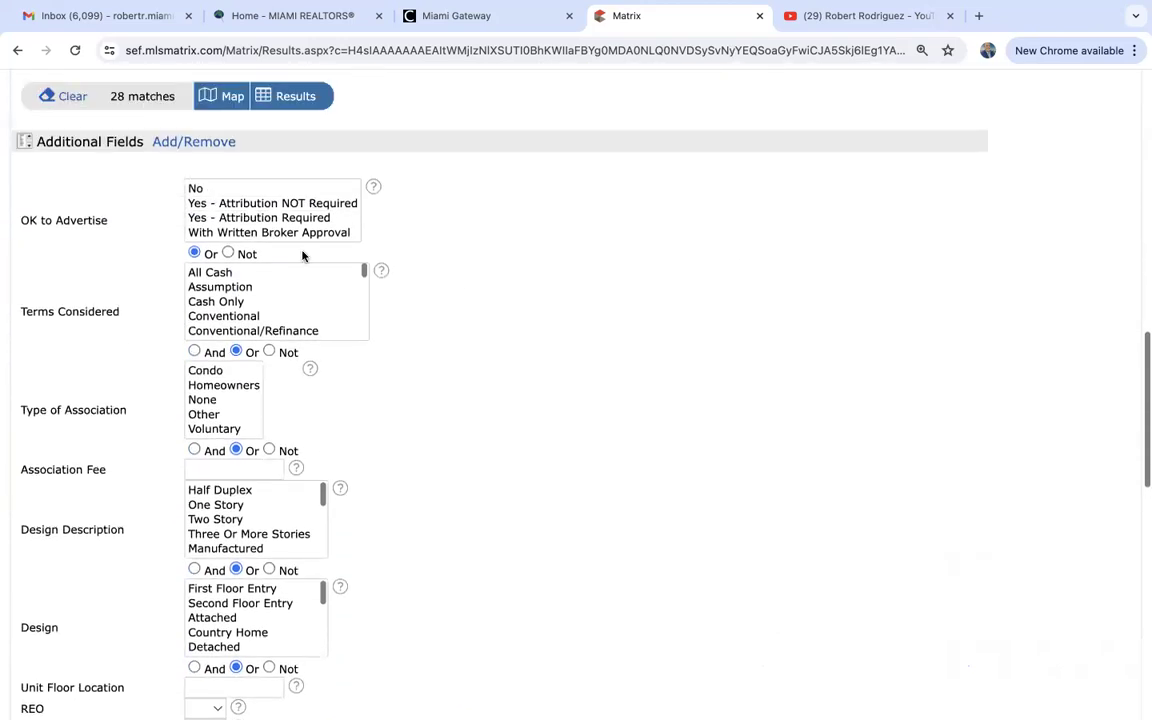
pyautogui.click(191, 142)
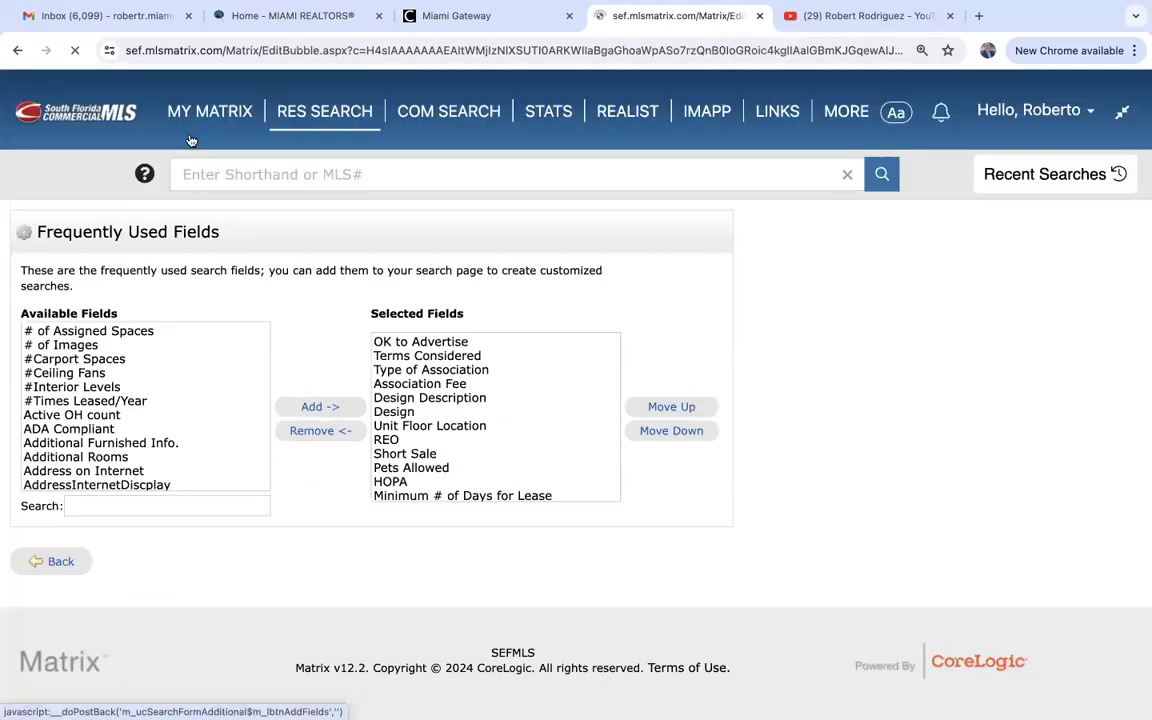
pyautogui.click(161, 505)
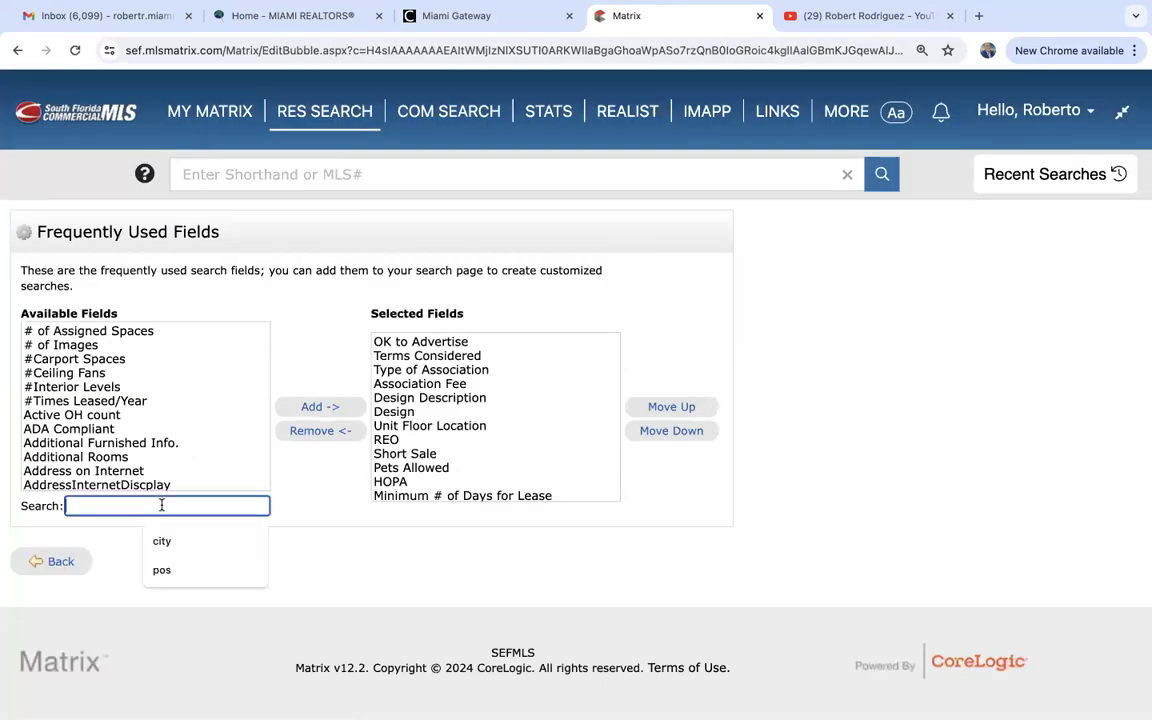
pyautogui.write('approx')
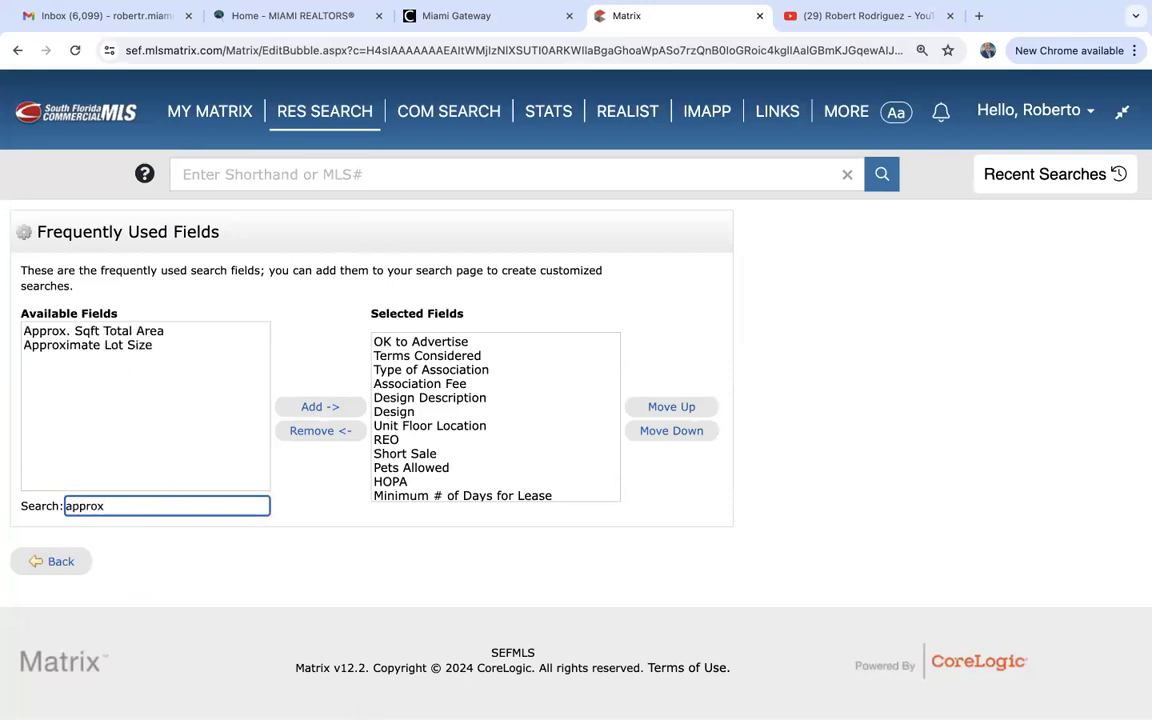
pyautogui.click(113, 346)
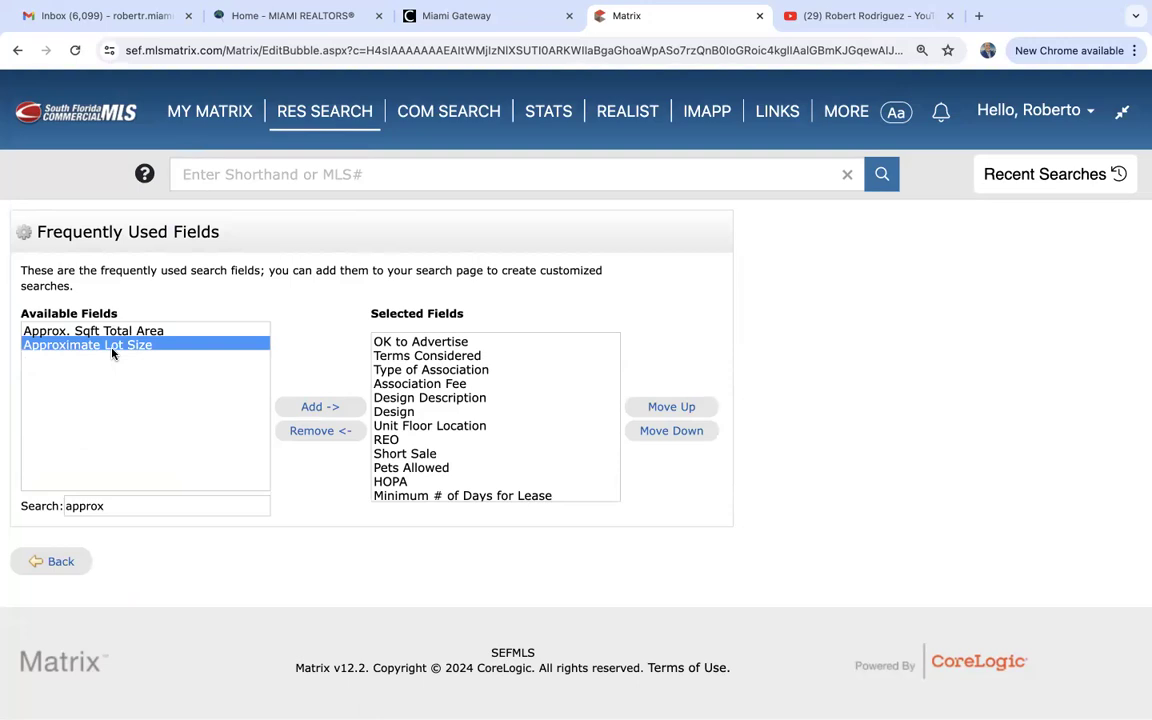
pyautogui.click(315, 408)
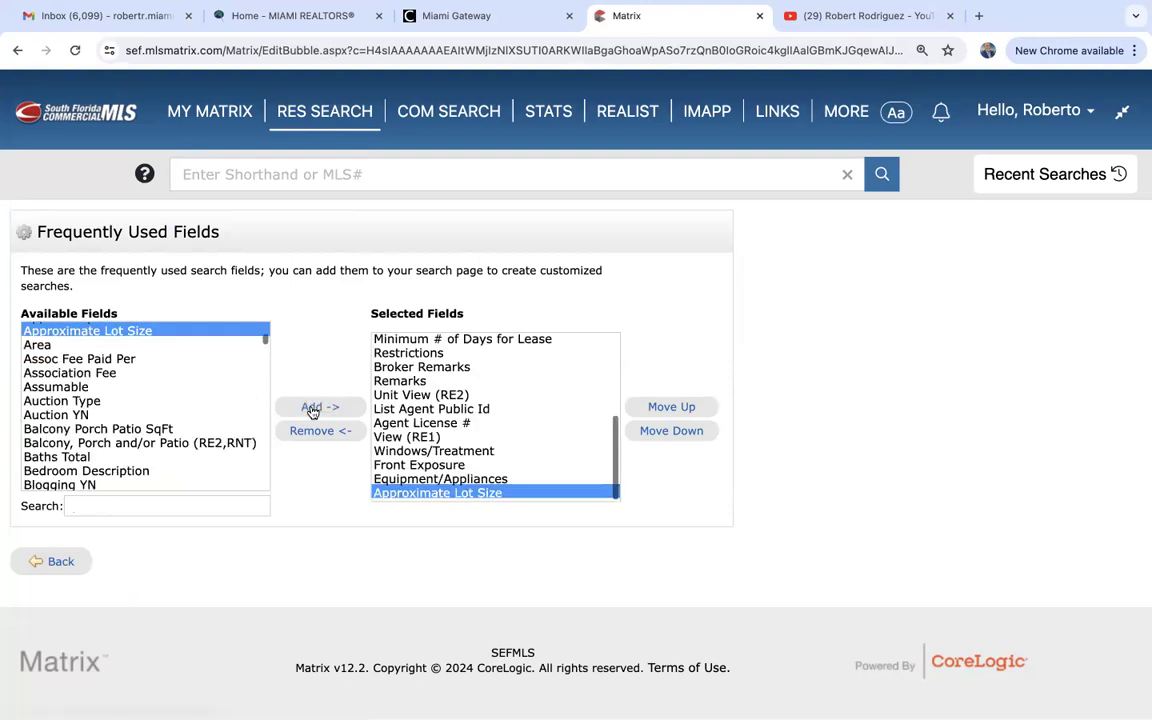
pyautogui.click(55, 561)
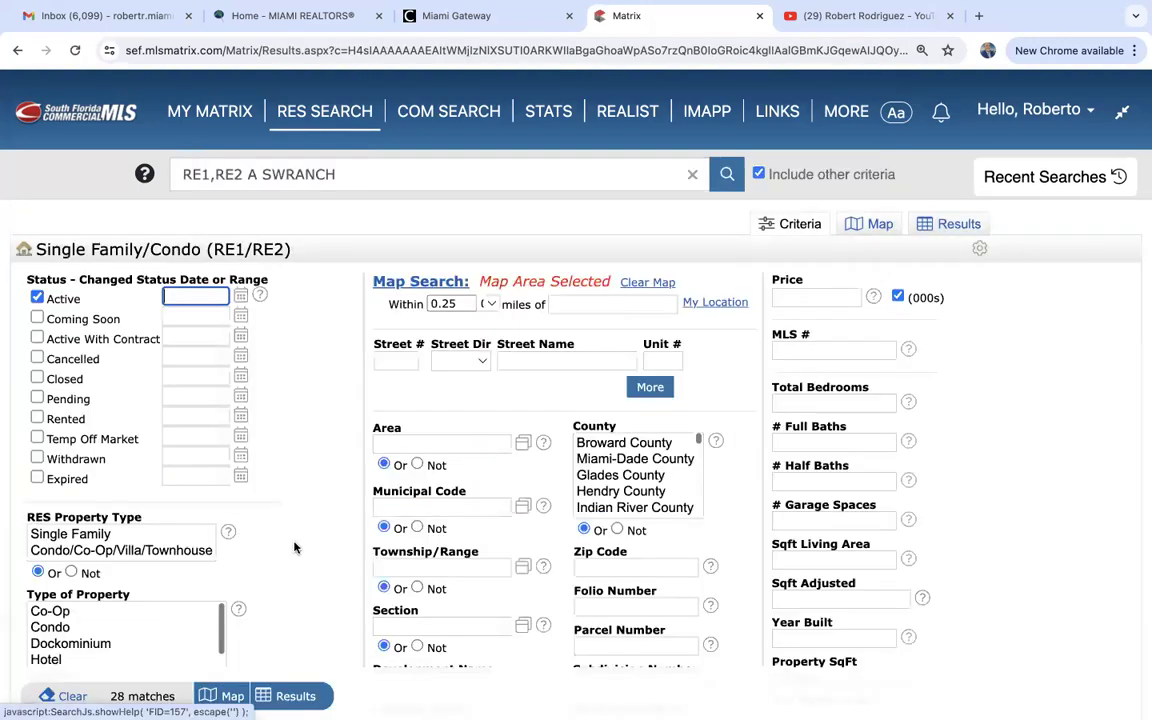
# Enter 2 acres+ as Approximate Lot Size and clear the 86000+ Property SqFt value.
pyautogui.scroll(-20, 294, 547)
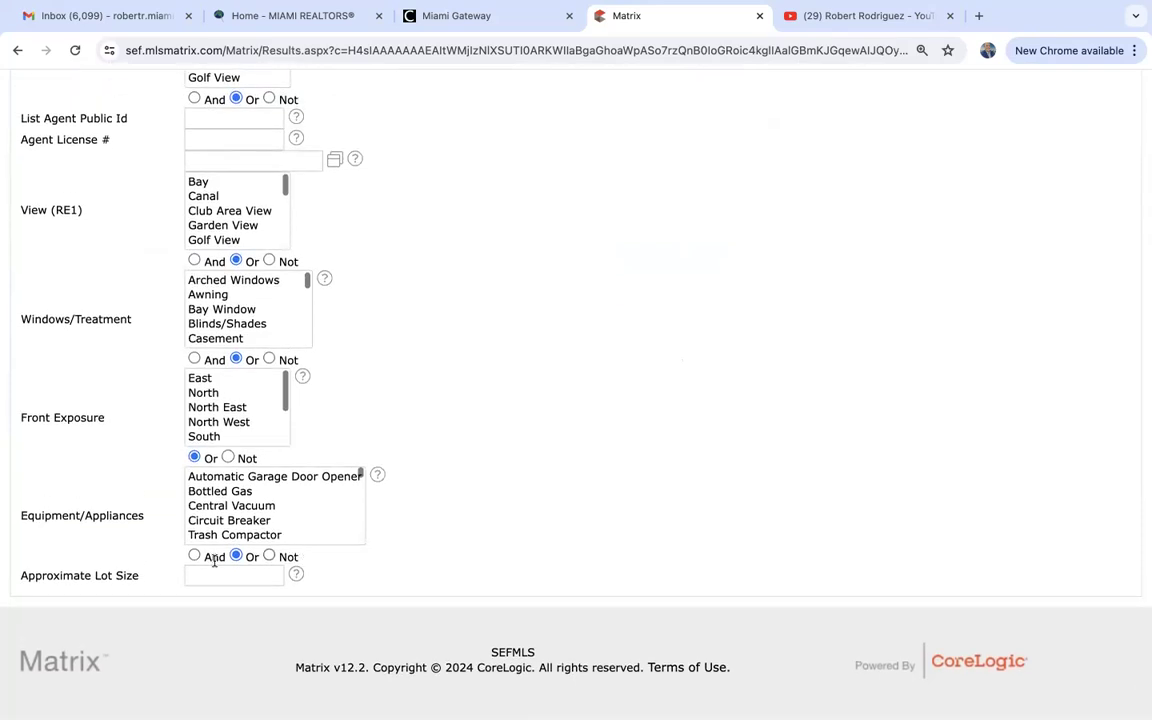
pyautogui.click(217, 578)
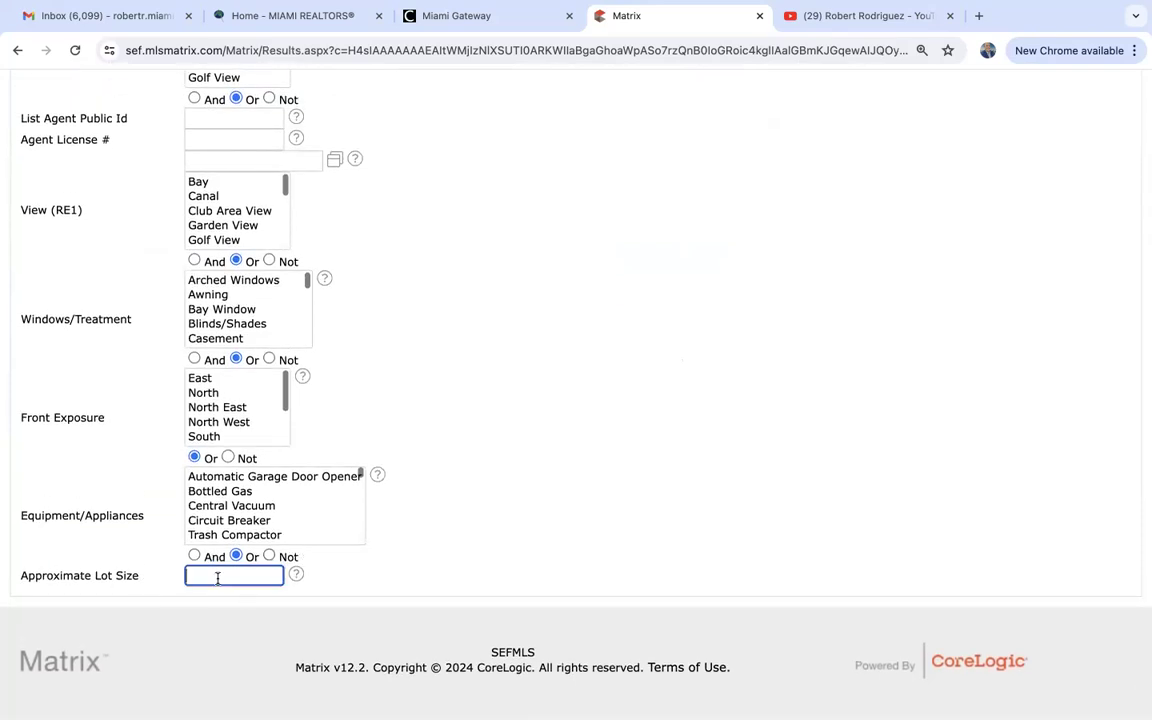
pyautogui.write('2')
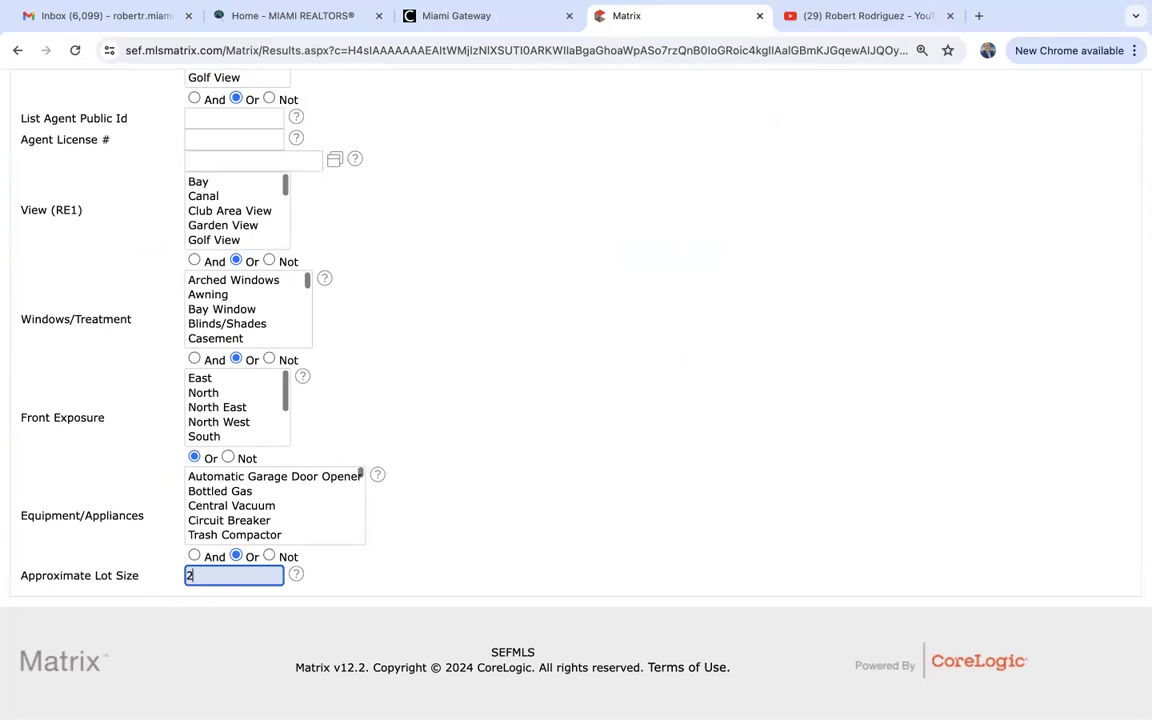
pyautogui.write('+')
pyautogui.scroll(15, 500, 528)
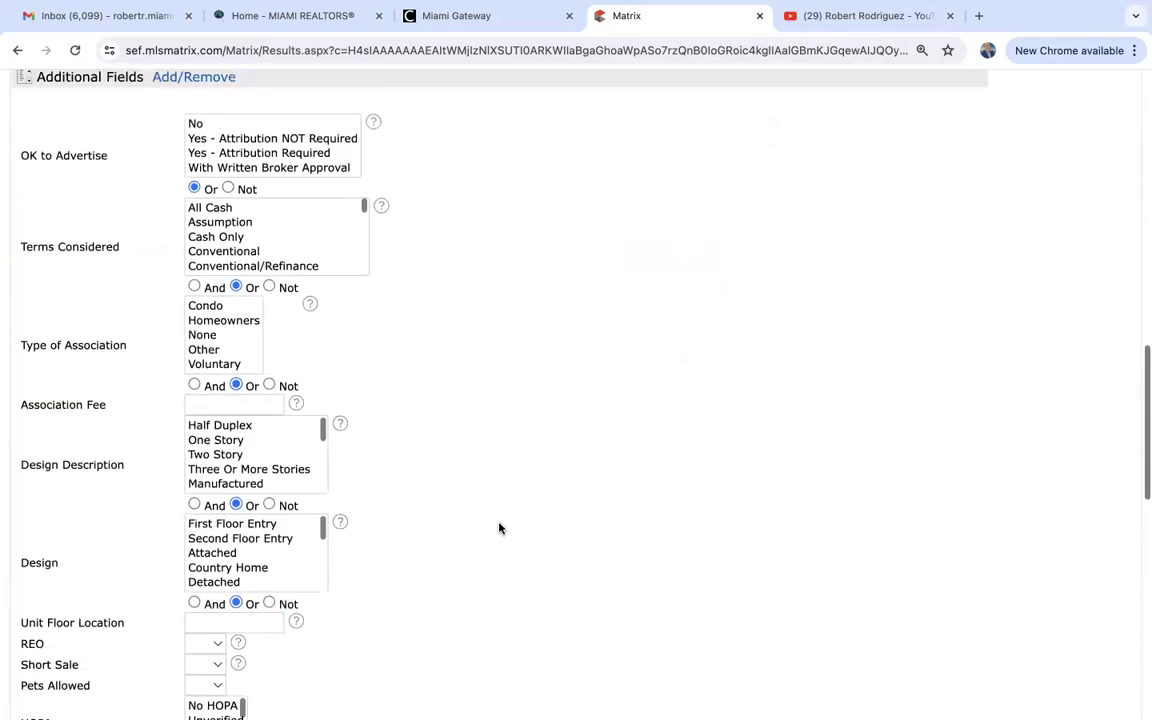
pyautogui.scroll(5, 500, 528)
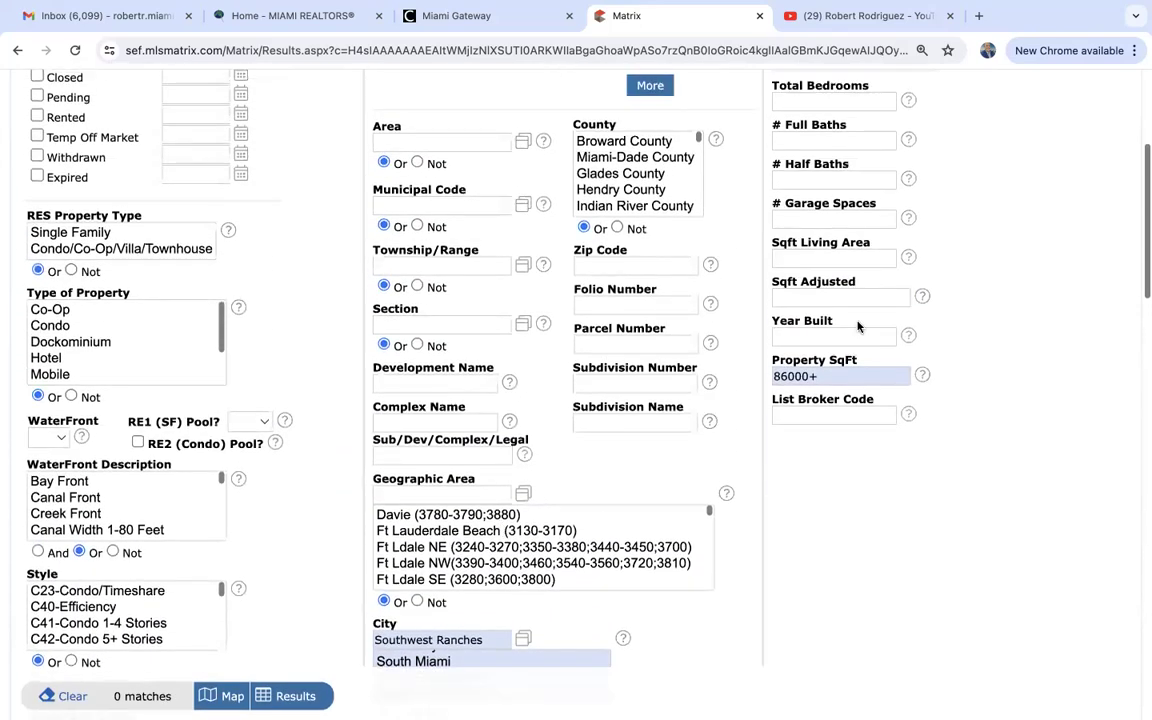
pyautogui.doubleClick(825, 377)
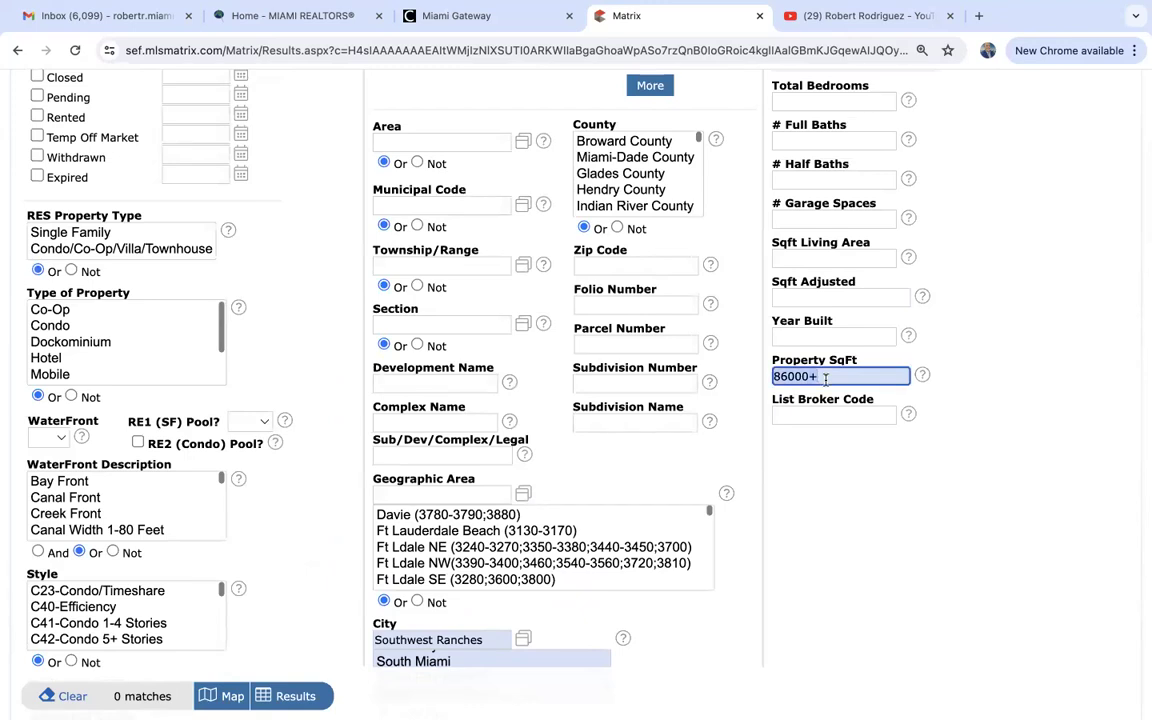
pyautogui.press('BackSpace')
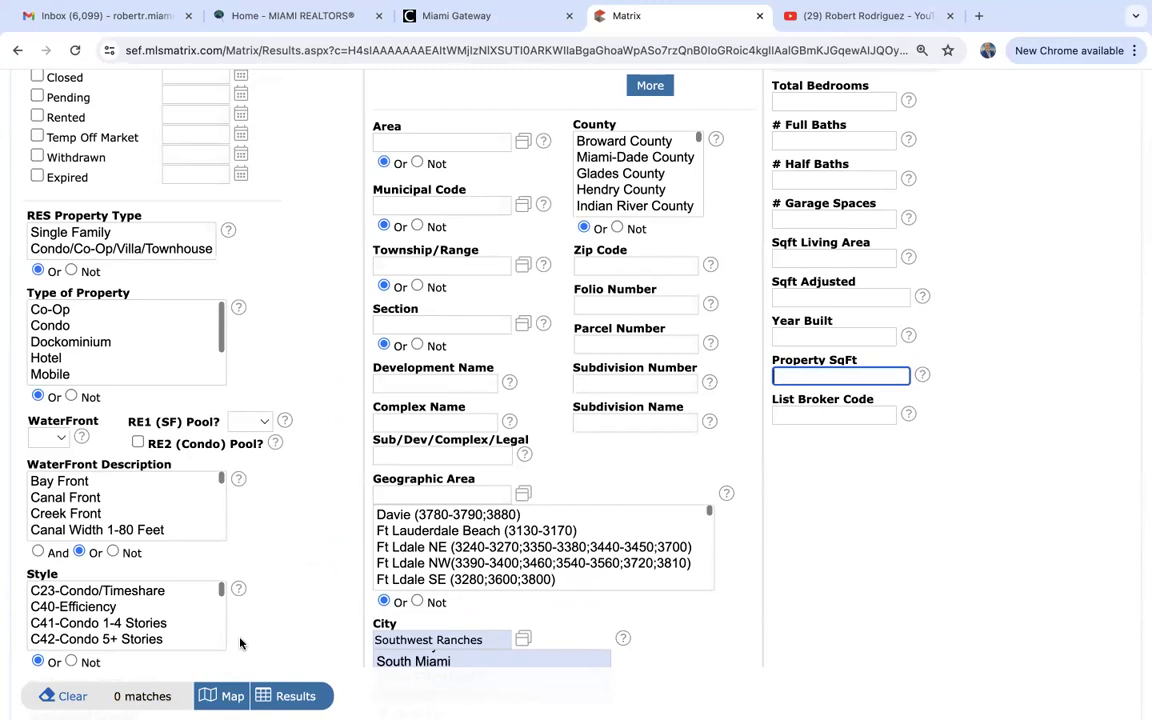
pyautogui.scroll(-15, 240, 643)
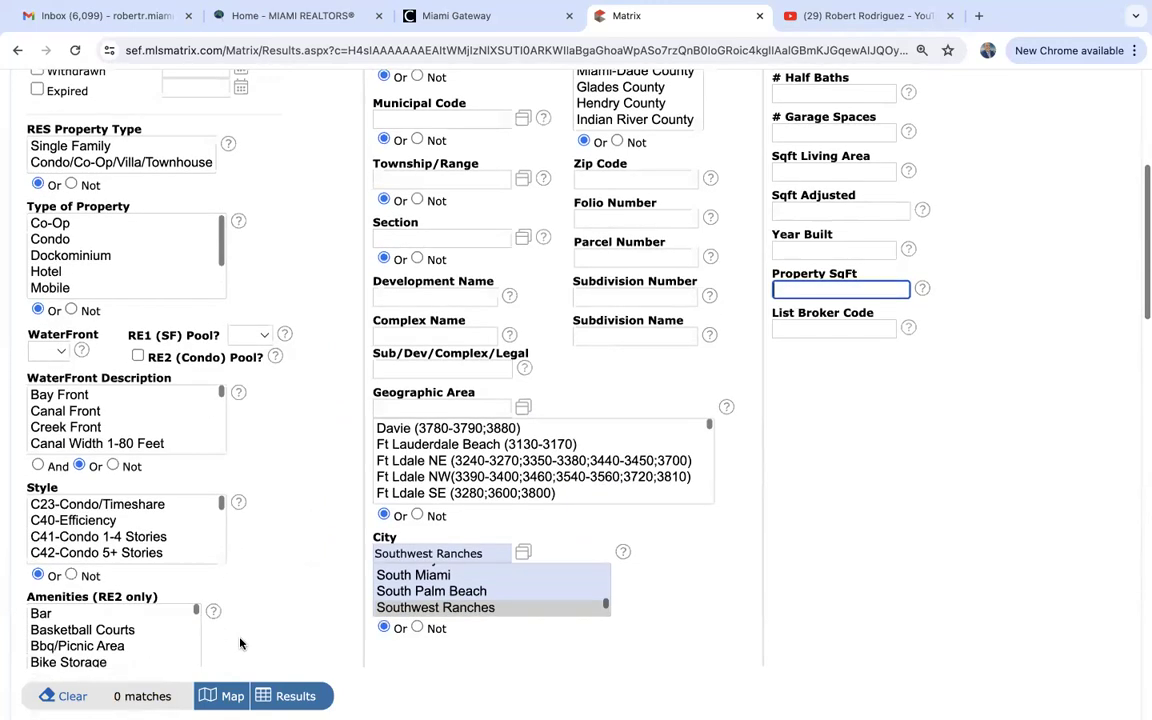
pyautogui.doubleClick(205, 576)
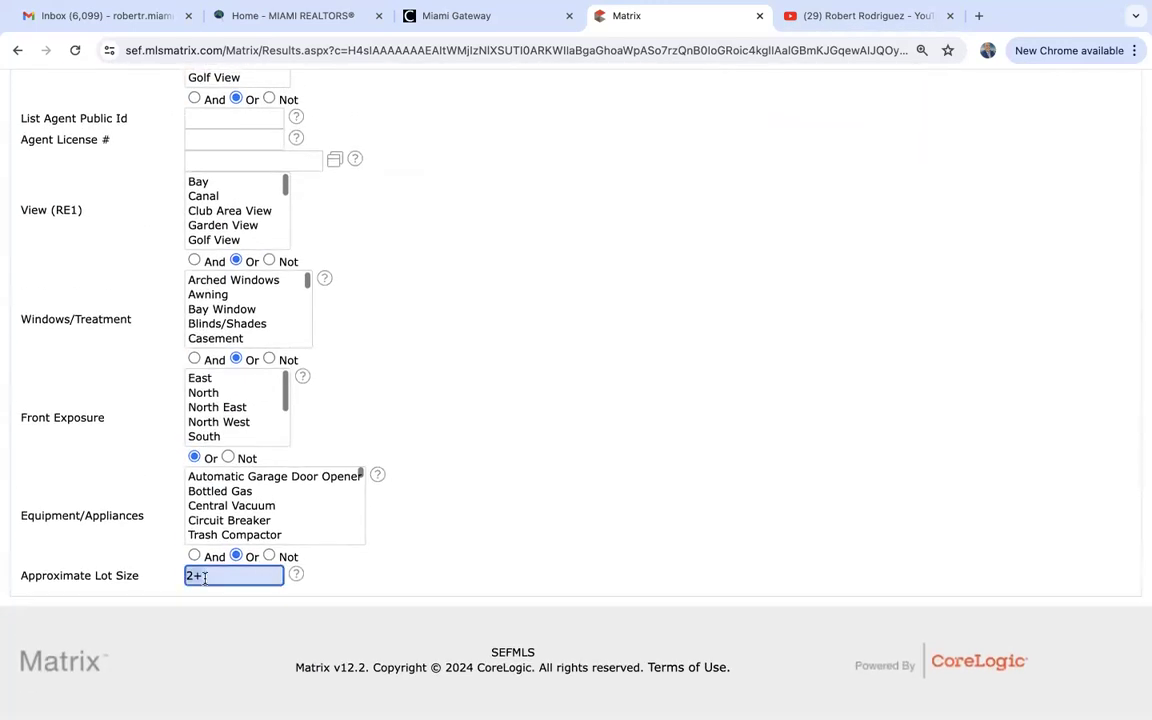
pyautogui.write('acres+')
# Clear the lot size and set Property SqFt to 200000+, leaving 5 matches.
pyautogui.scroll(15, 182, 534)
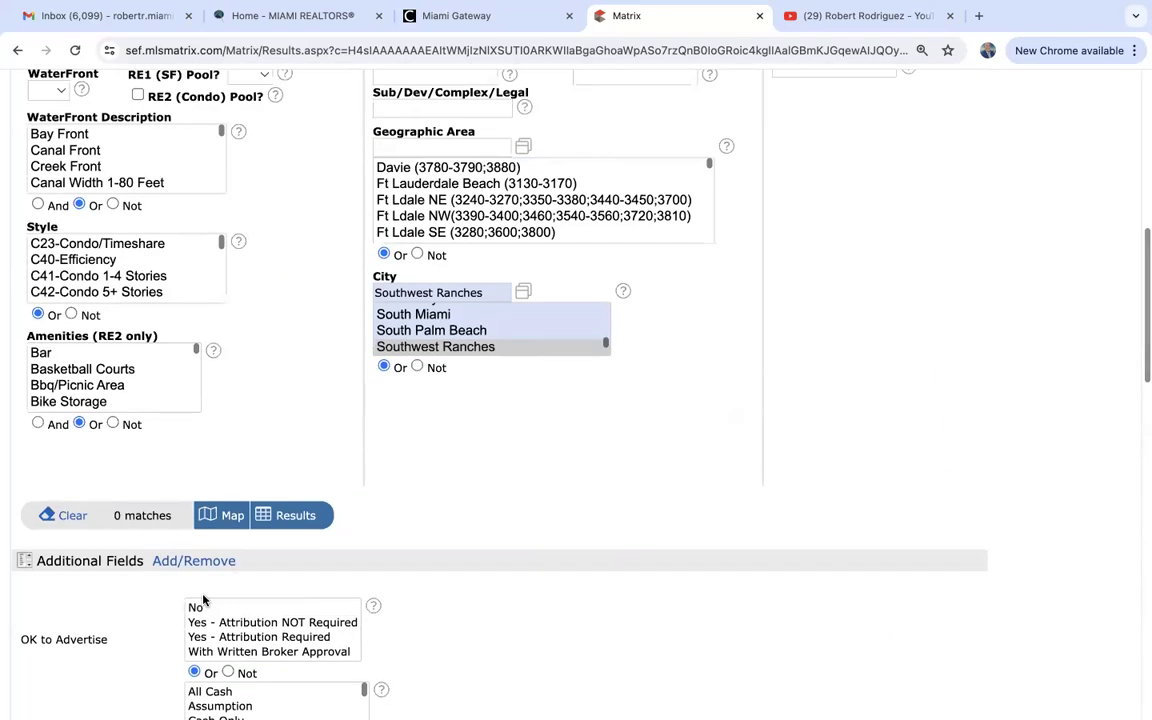
pyautogui.scroll(-15, 203, 600)
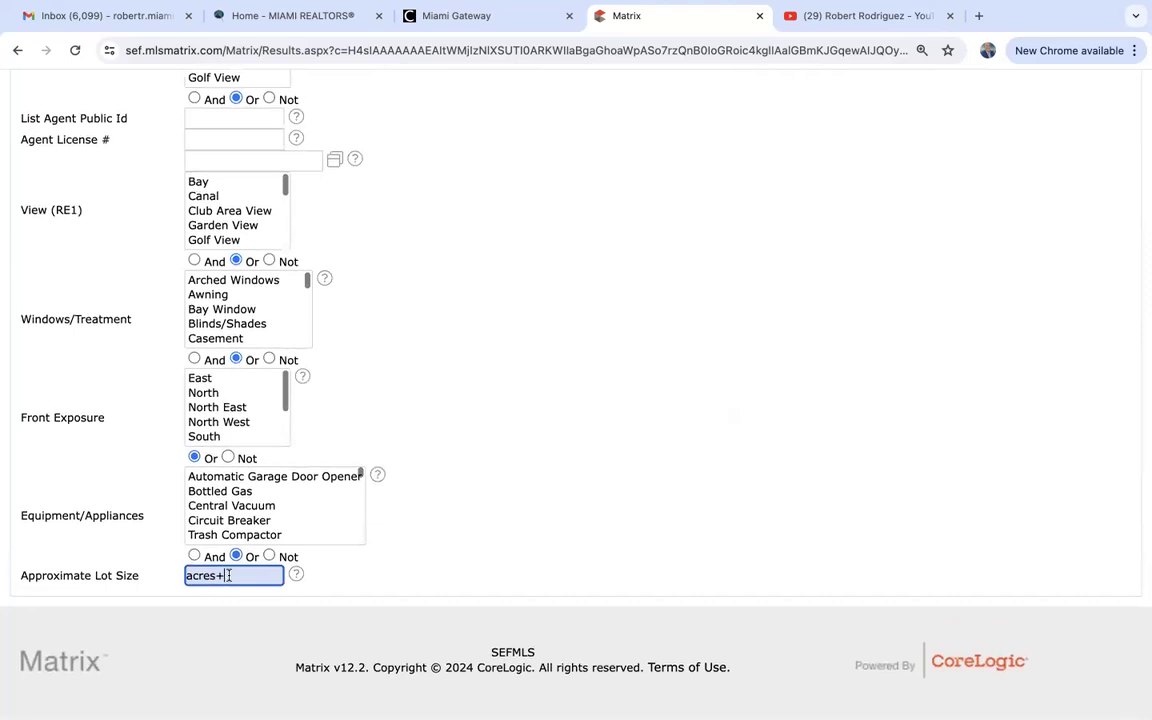
pyautogui.doubleClick(229, 575)
pyautogui.press('BackSpace')
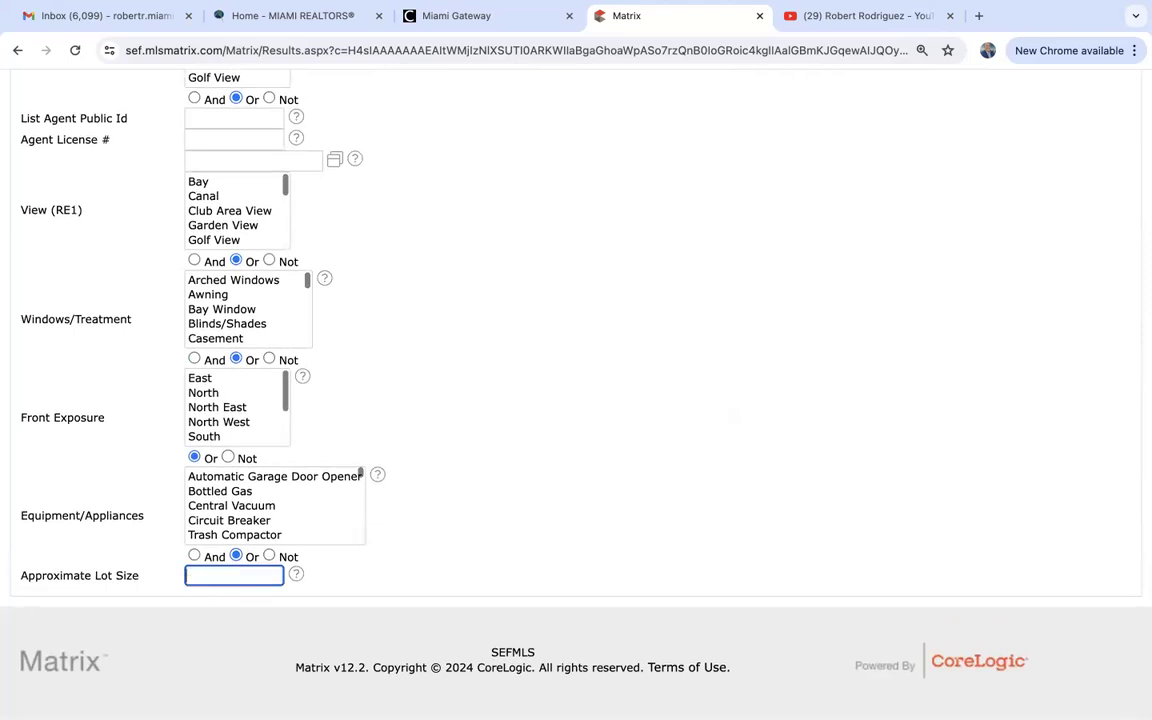
pyautogui.scroll(10, 540, 537)
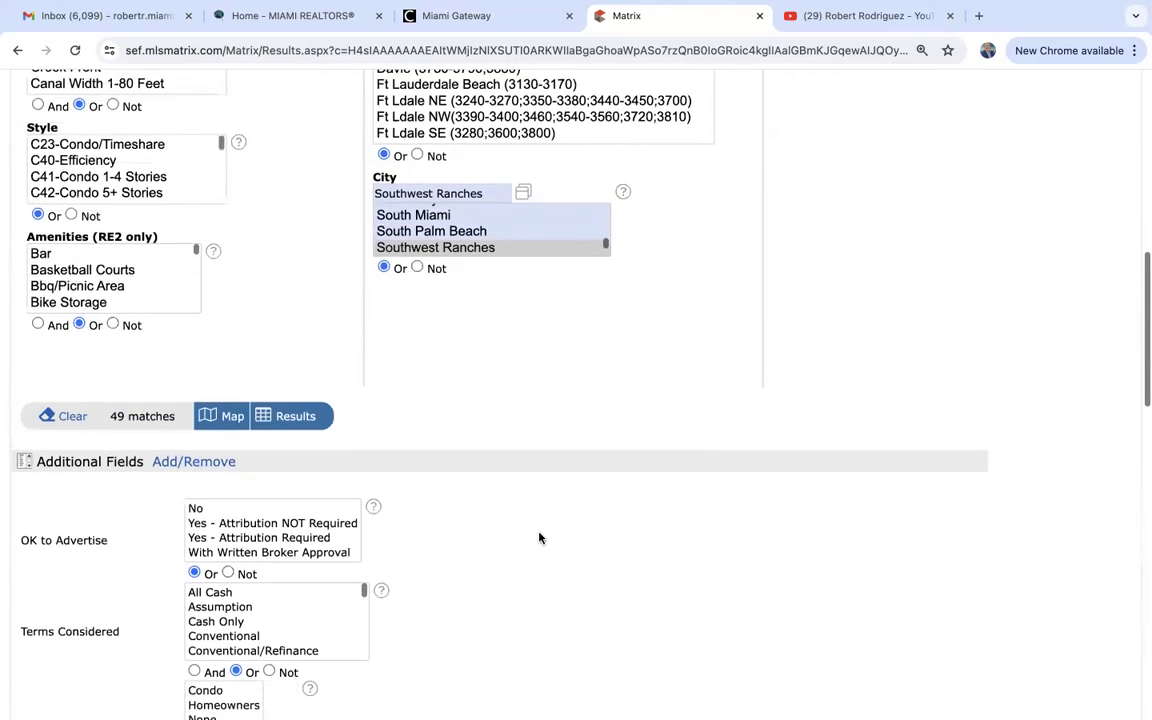
pyautogui.scroll(5, 672, 508)
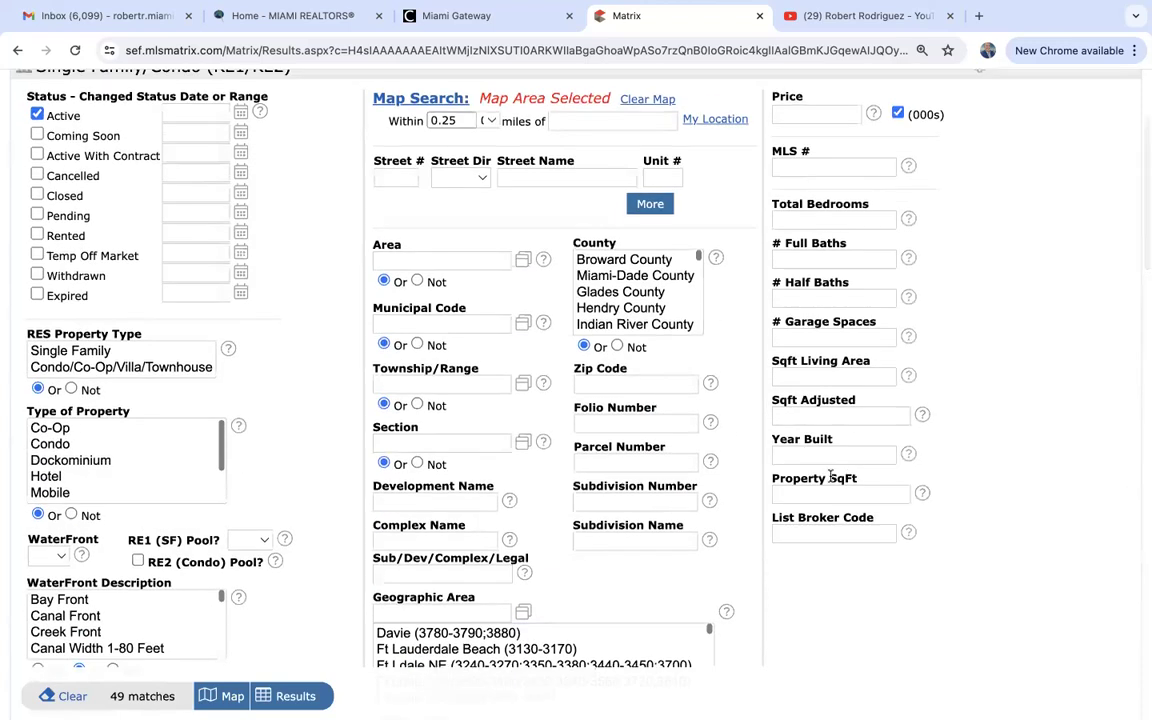
pyautogui.click(826, 491)
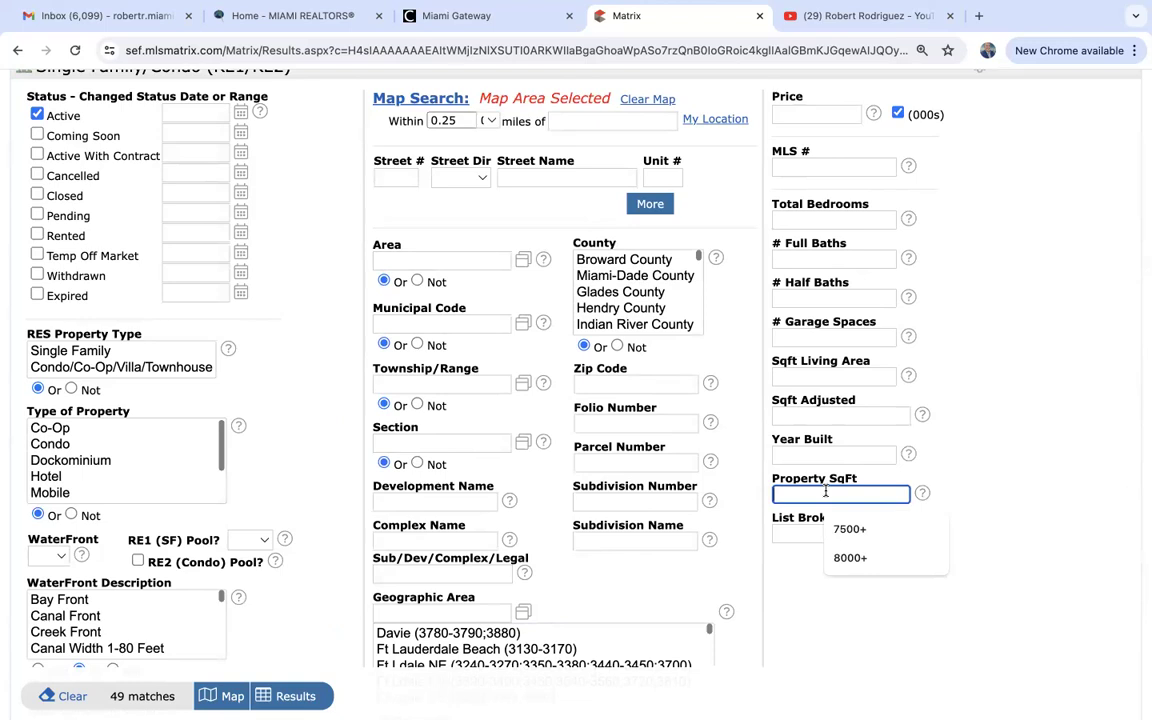
pyautogui.write('200000+')
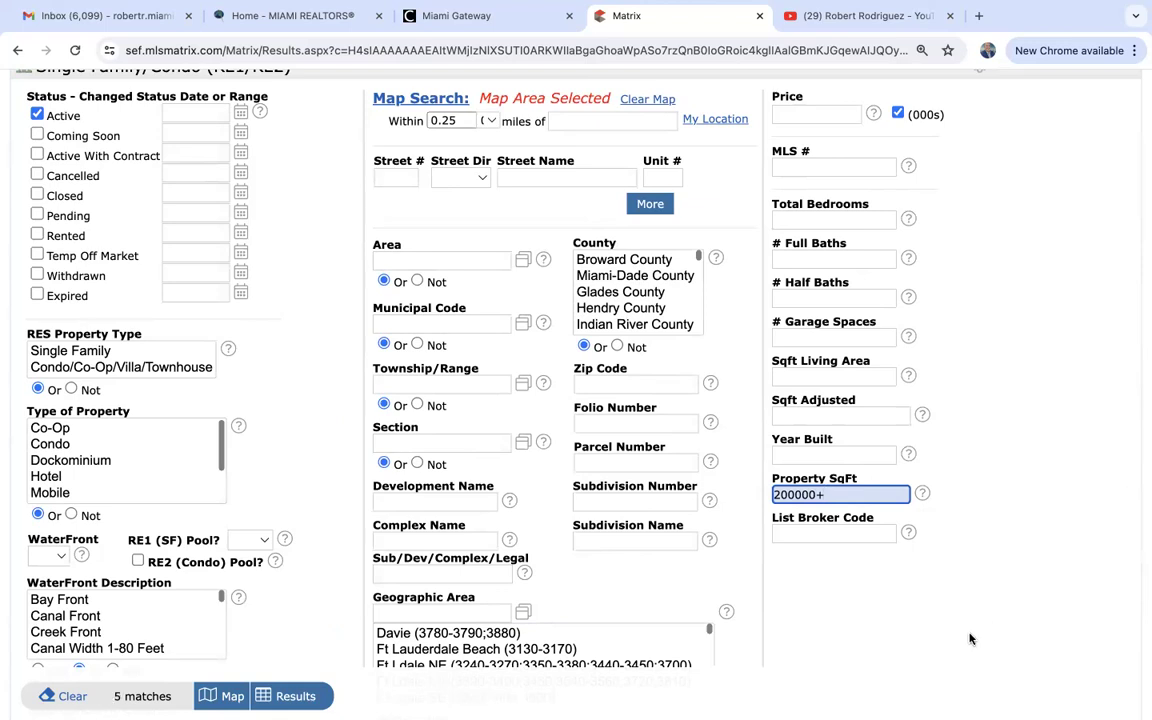
pyautogui.scroll(-3, 969, 638)
pyautogui.click(281, 695)
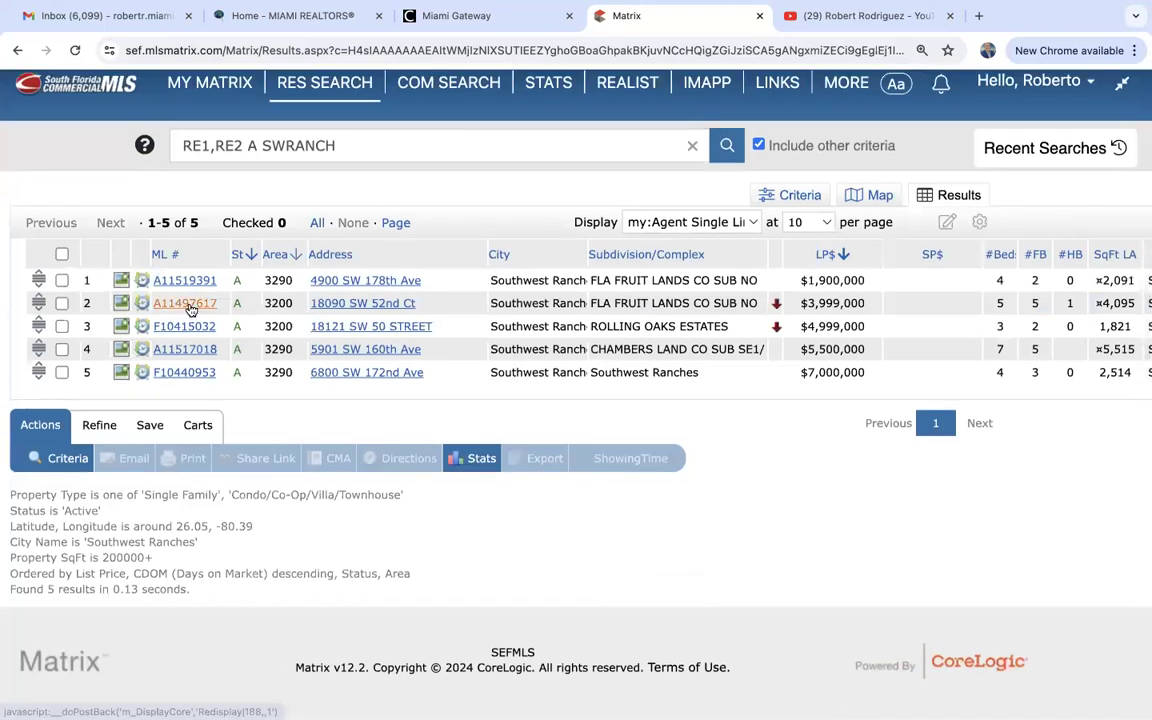
pyautogui.click(184, 303)
pyautogui.scroll(-3, 534, 503)
pyautogui.scroll(-3, 534, 503)
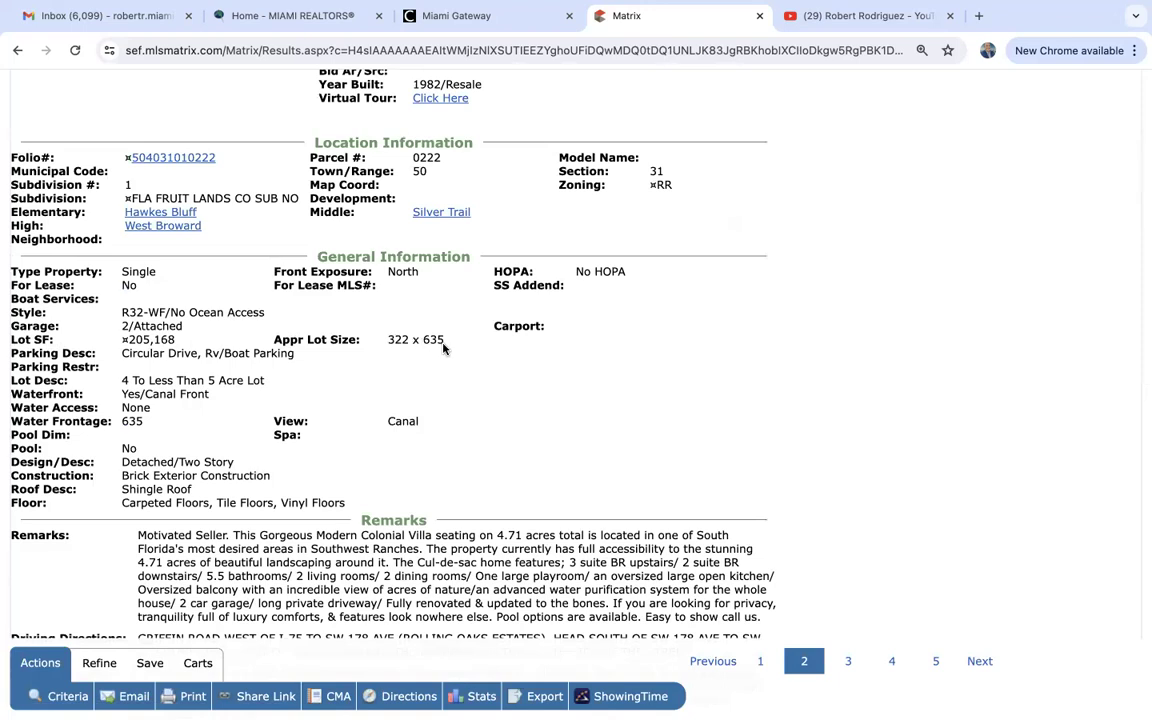
pyautogui.scroll(-3, 444, 348)
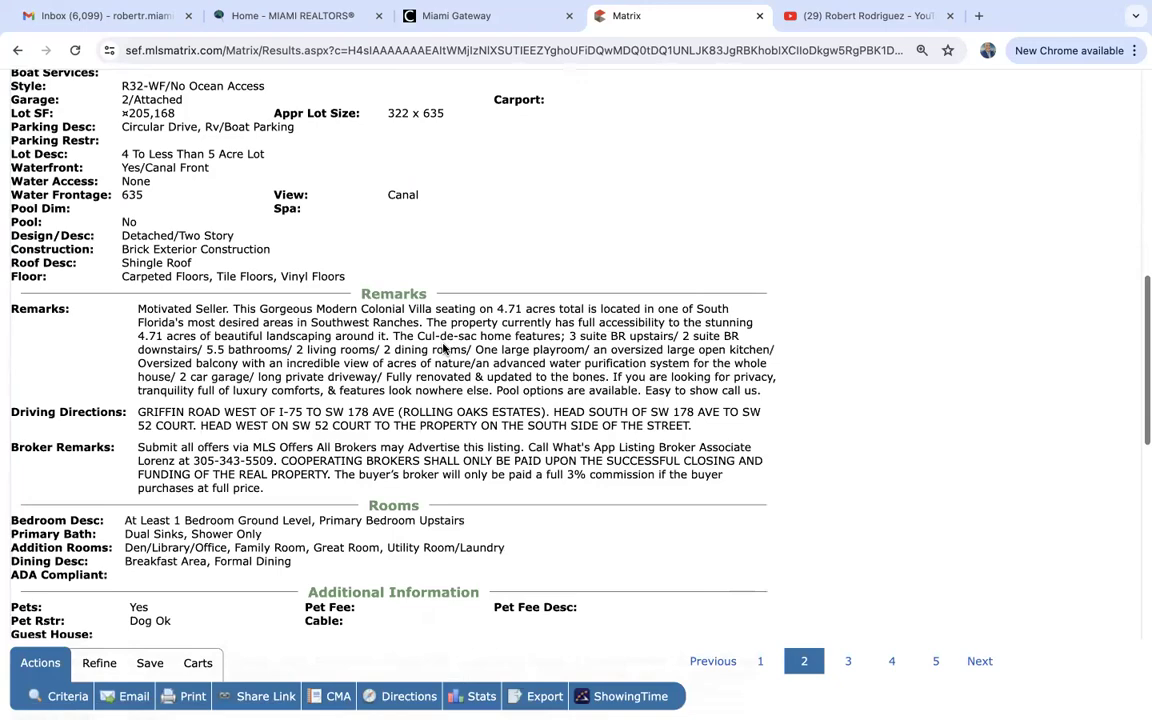
pyautogui.scroll(8, 444, 348)
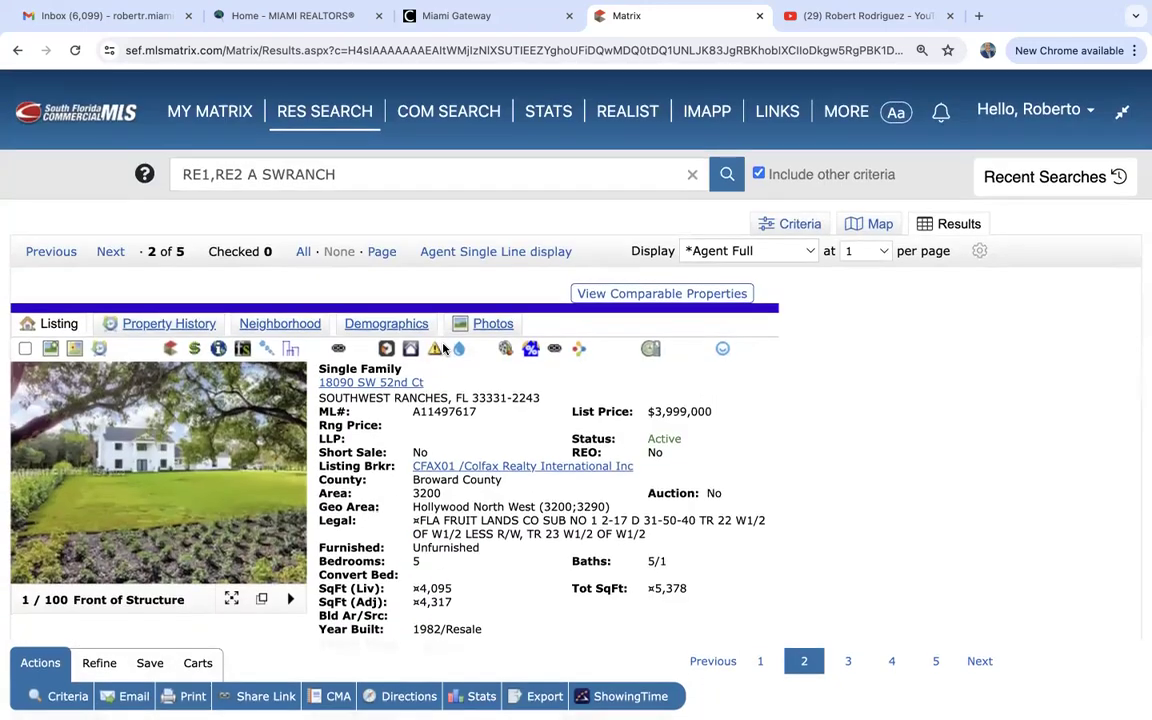
# Replace the 200000+ Property SqFt value with 40000+, giving 46 matches.
pyautogui.click(800, 224)
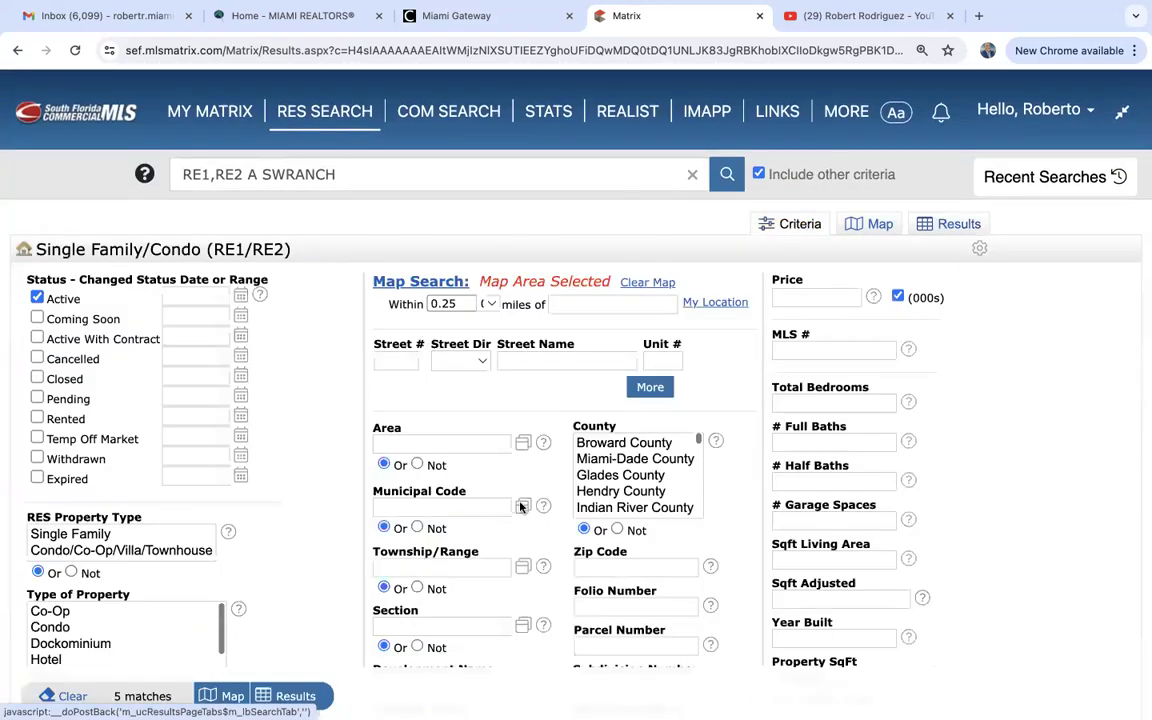
pyautogui.scroll(-5, 355, 547)
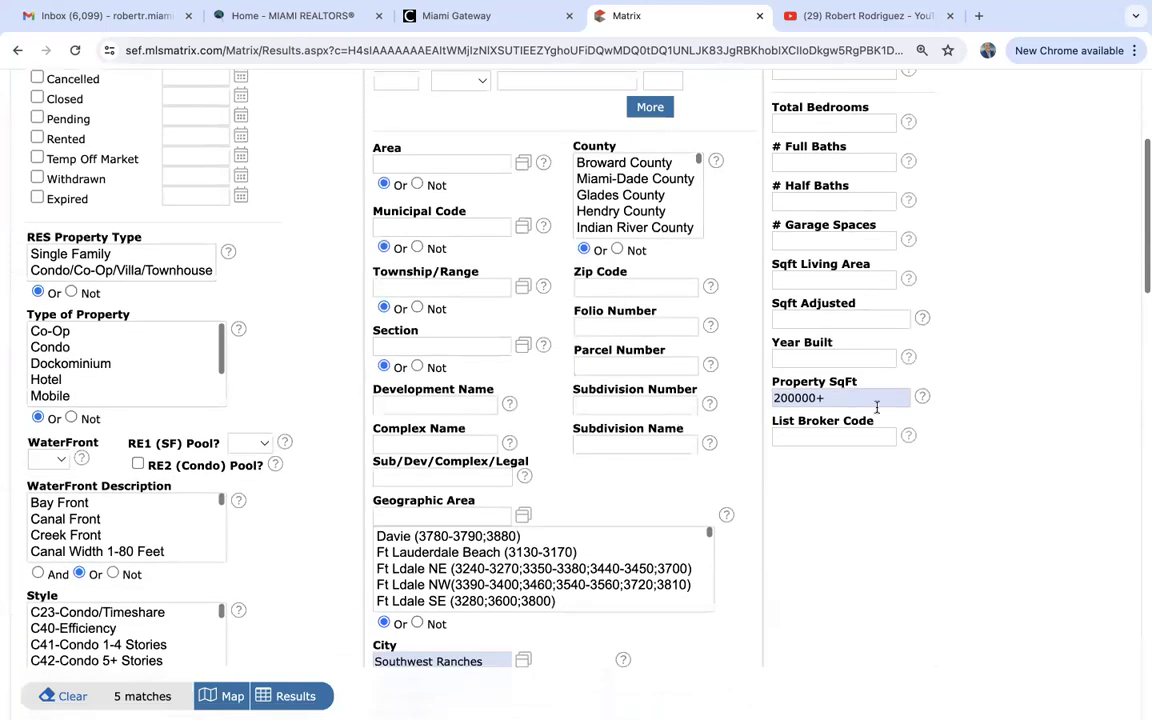
pyautogui.click(827, 398)
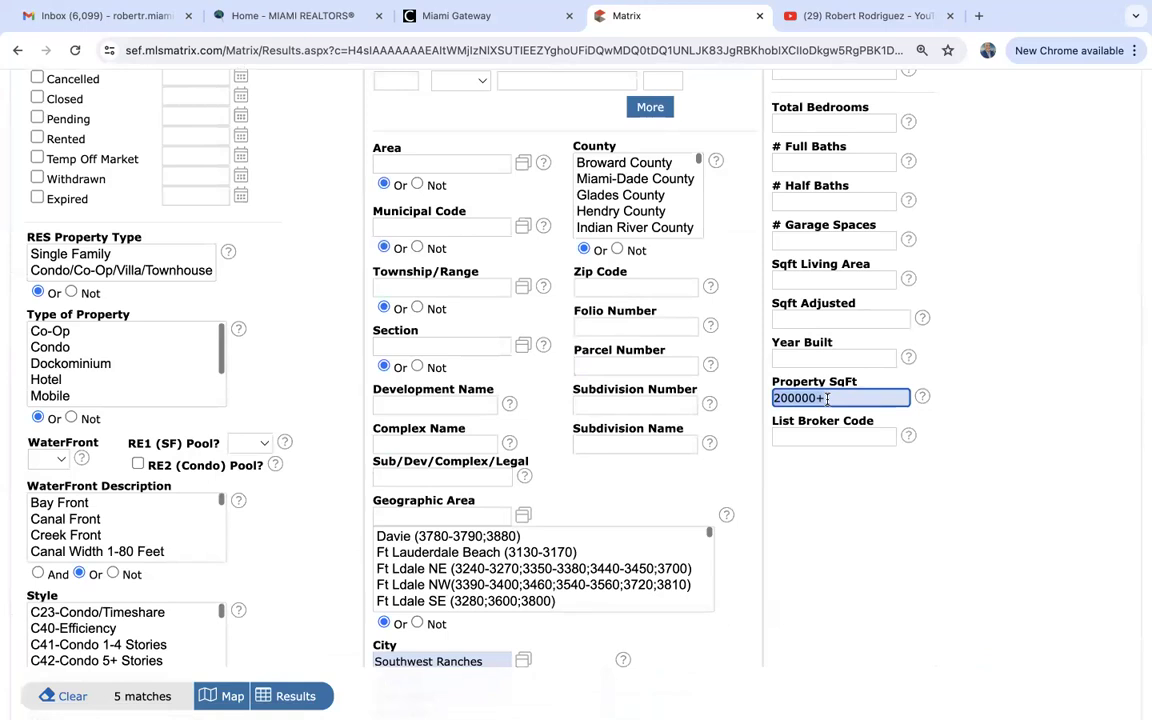
pyautogui.press('BackSpace')
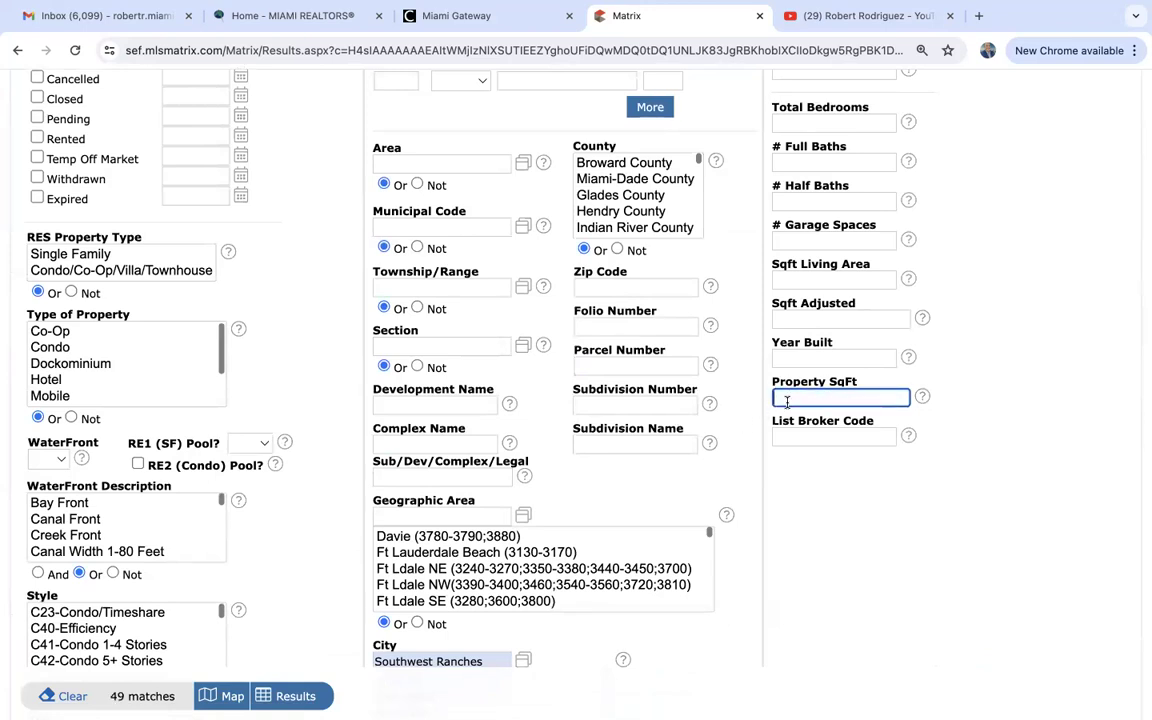
pyautogui.write('40000+')
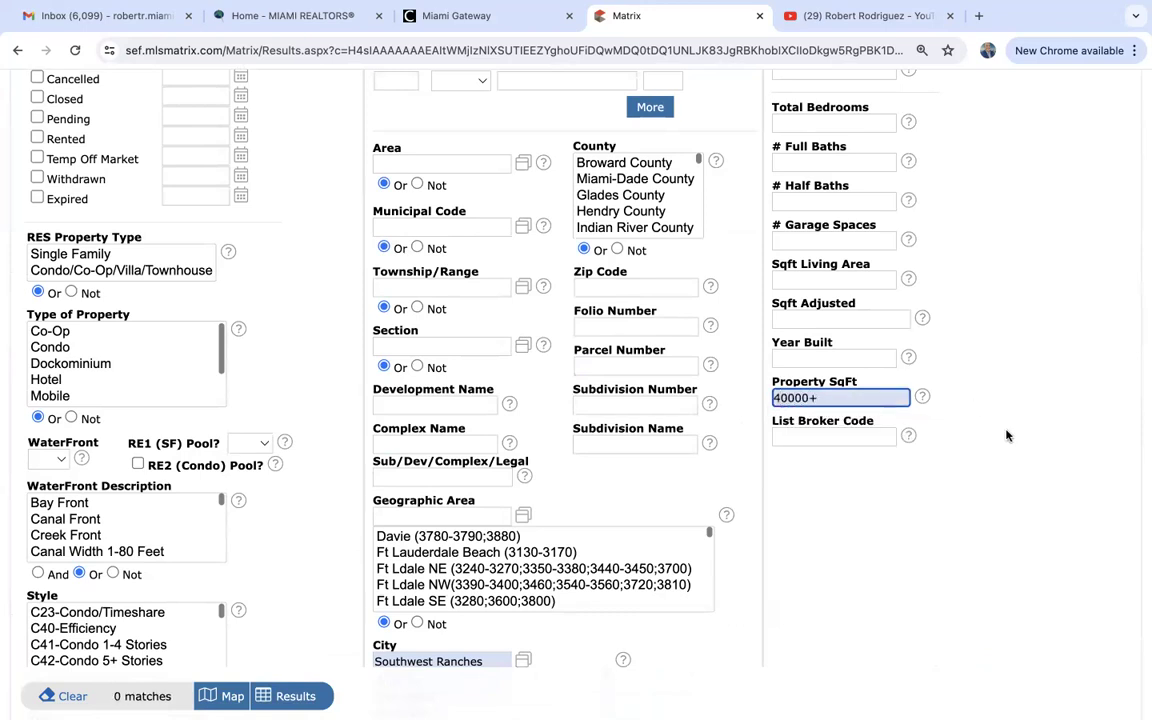
pyautogui.scroll(5, 1006, 435)
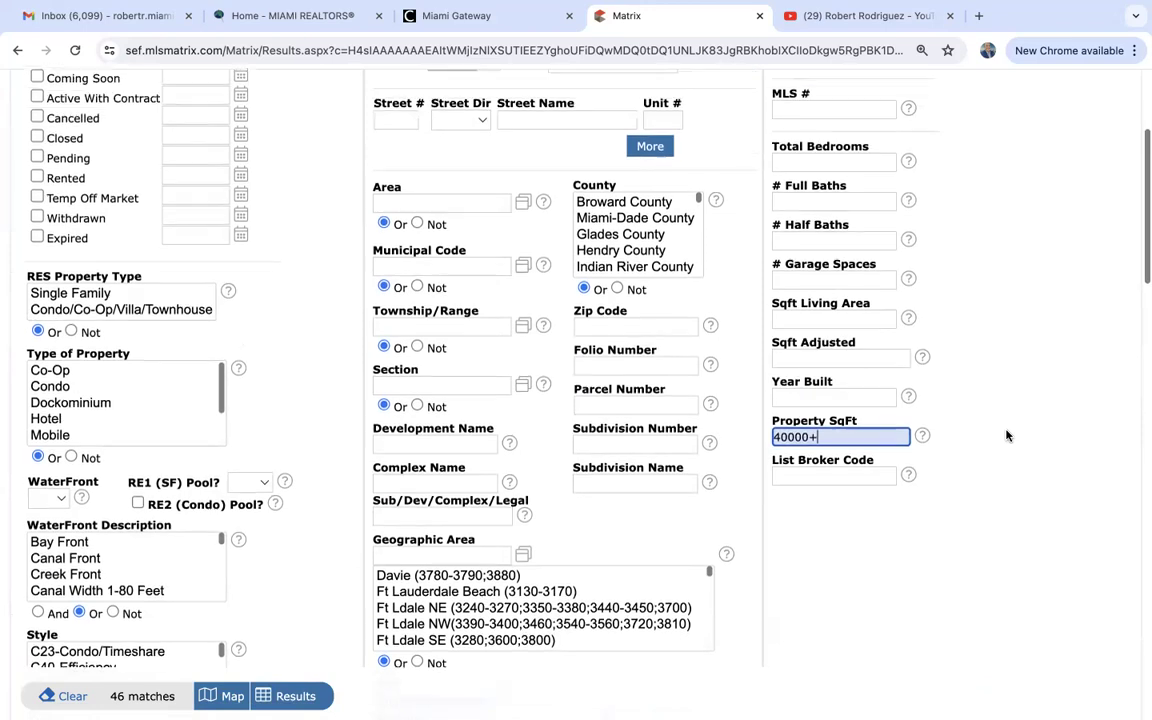
# Set the maximum list price to 1500-.
pyautogui.click(817, 297)
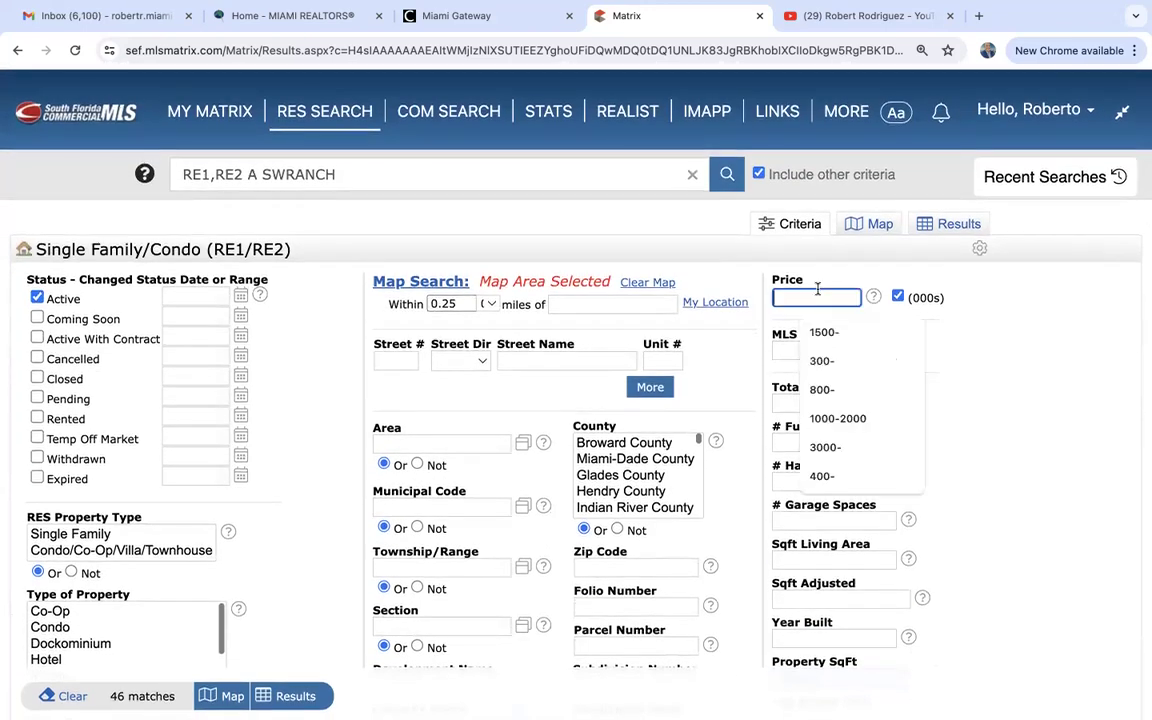
pyautogui.write('15')
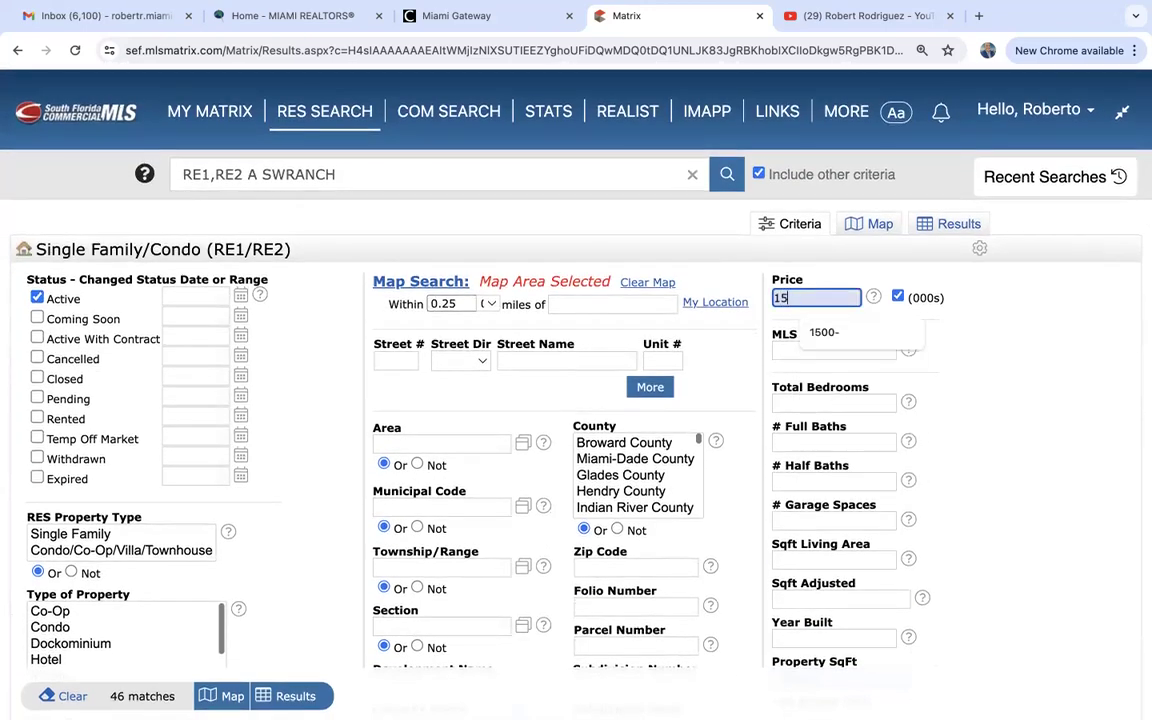
pyautogui.write('00-')
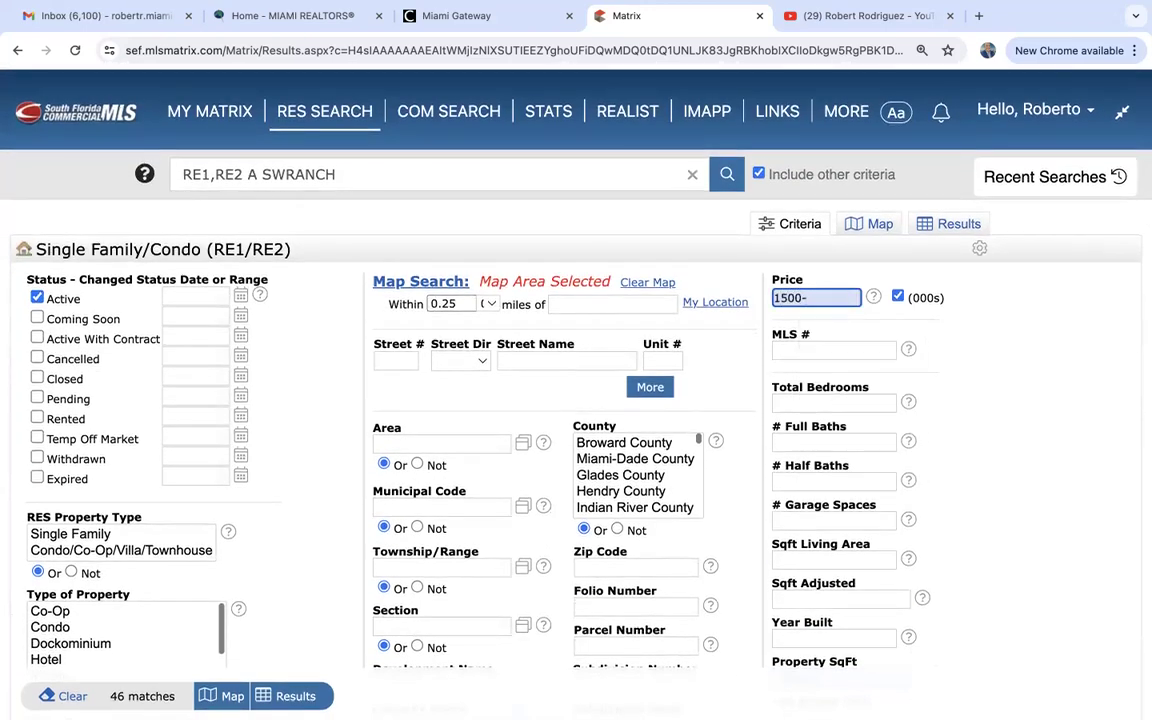
pyautogui.click(816, 298)
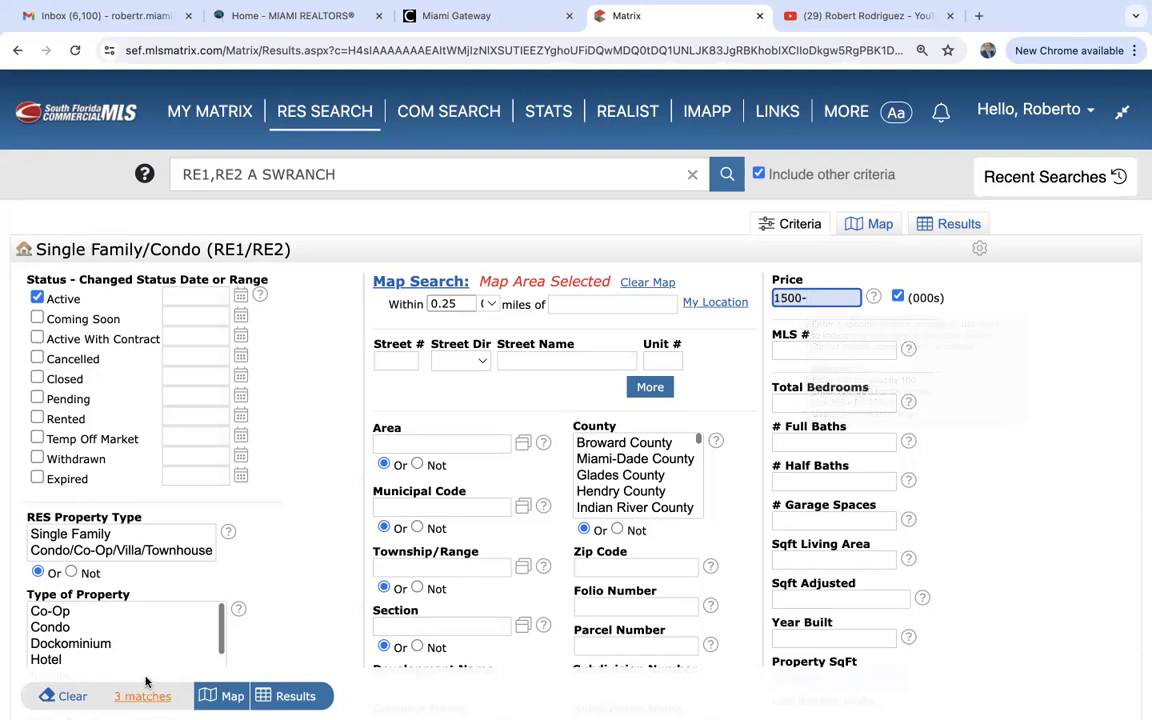
# Show the 3 results in full detail, starting with the $1,199,000 single-family home.
pyautogui.click(290, 696)
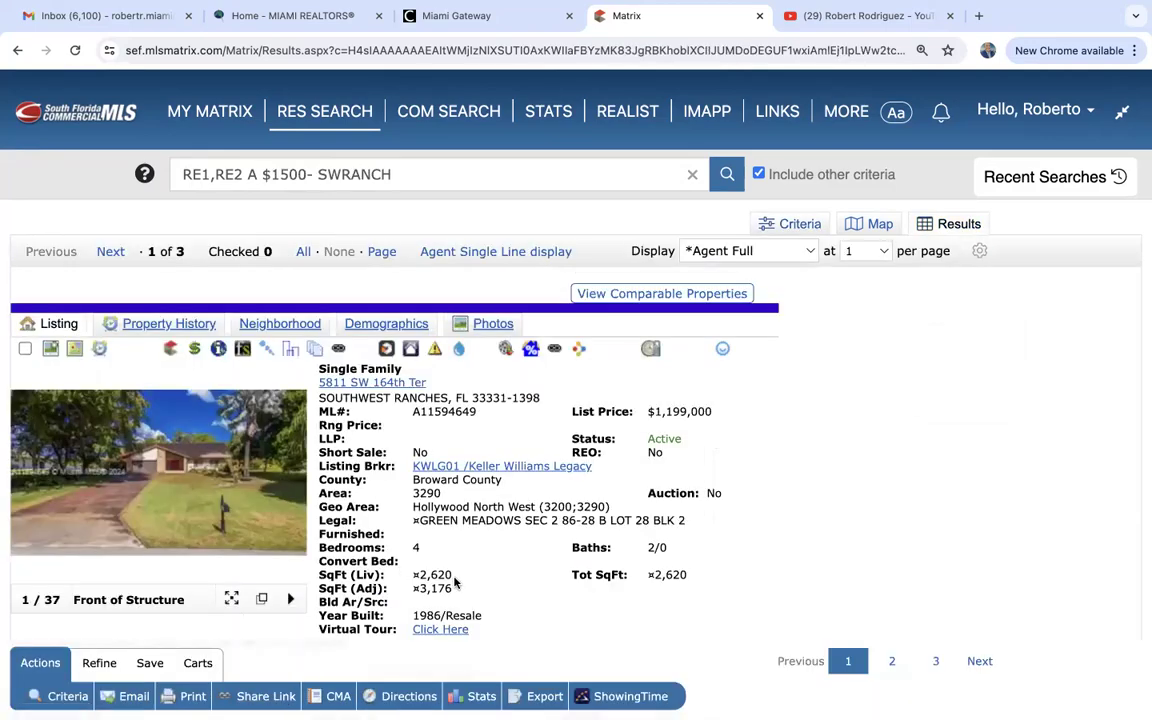
pyautogui.scroll(-5, 455, 580)
pyautogui.scroll(-1, 455, 580)
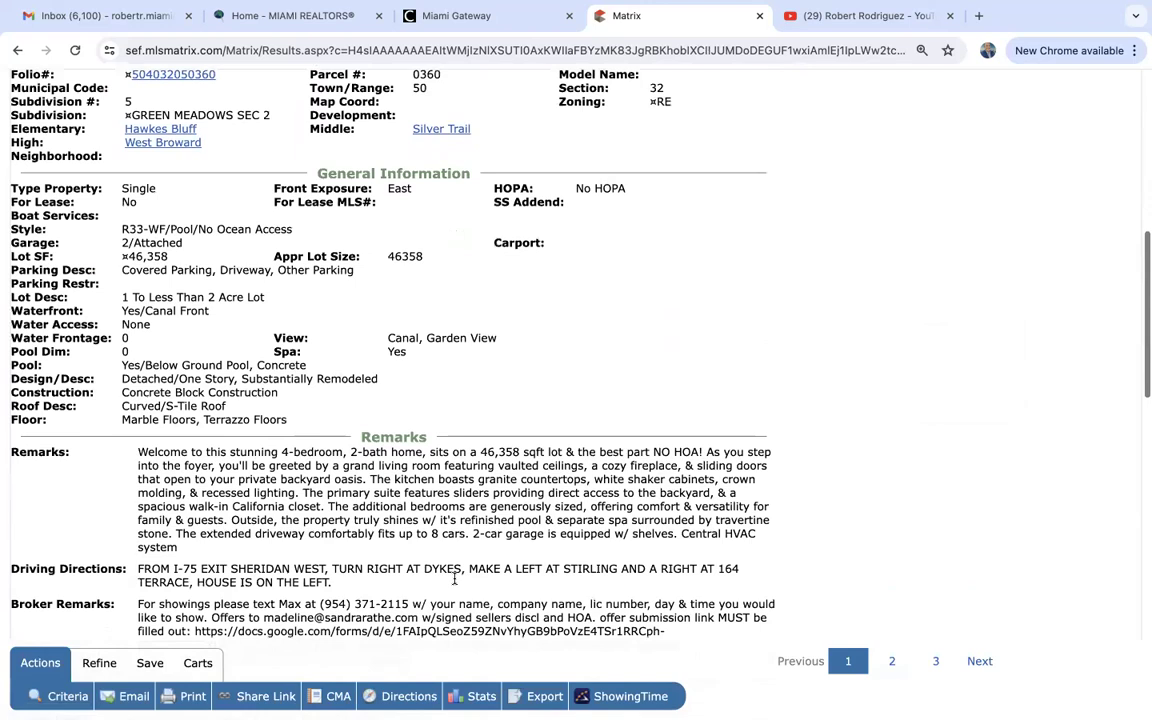
pyautogui.scroll(1, 455, 580)
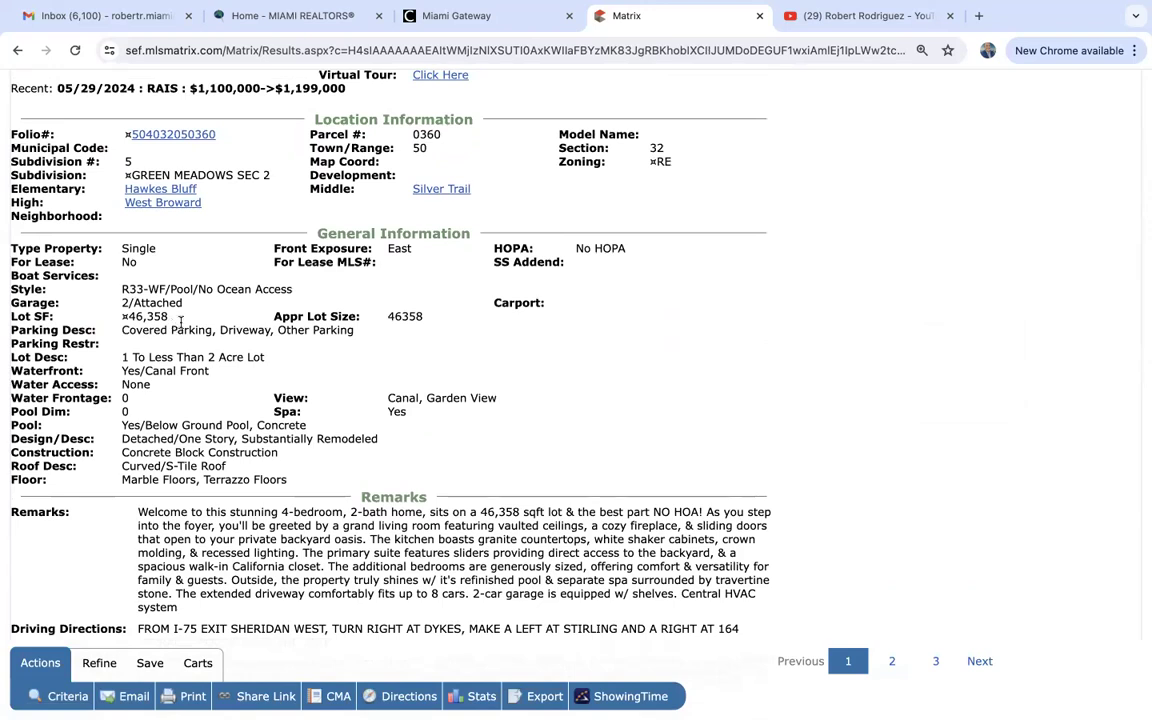
pyautogui.scroll(5, 257, 296)
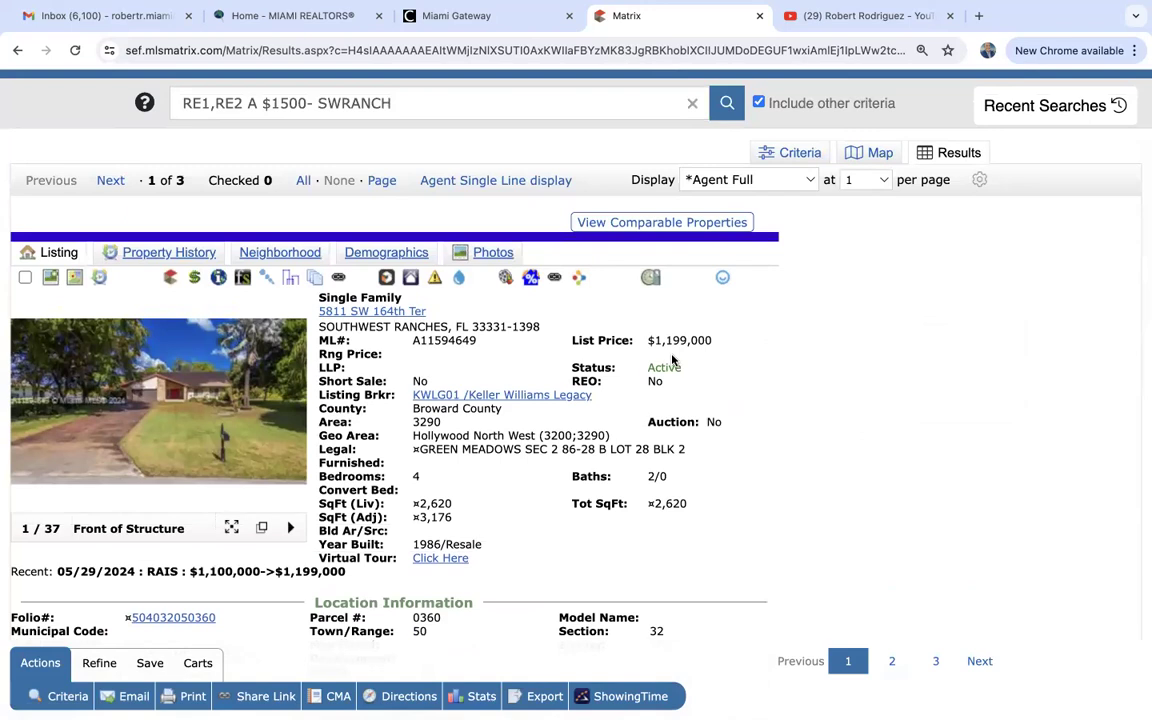
pyautogui.scroll(2, 673, 360)
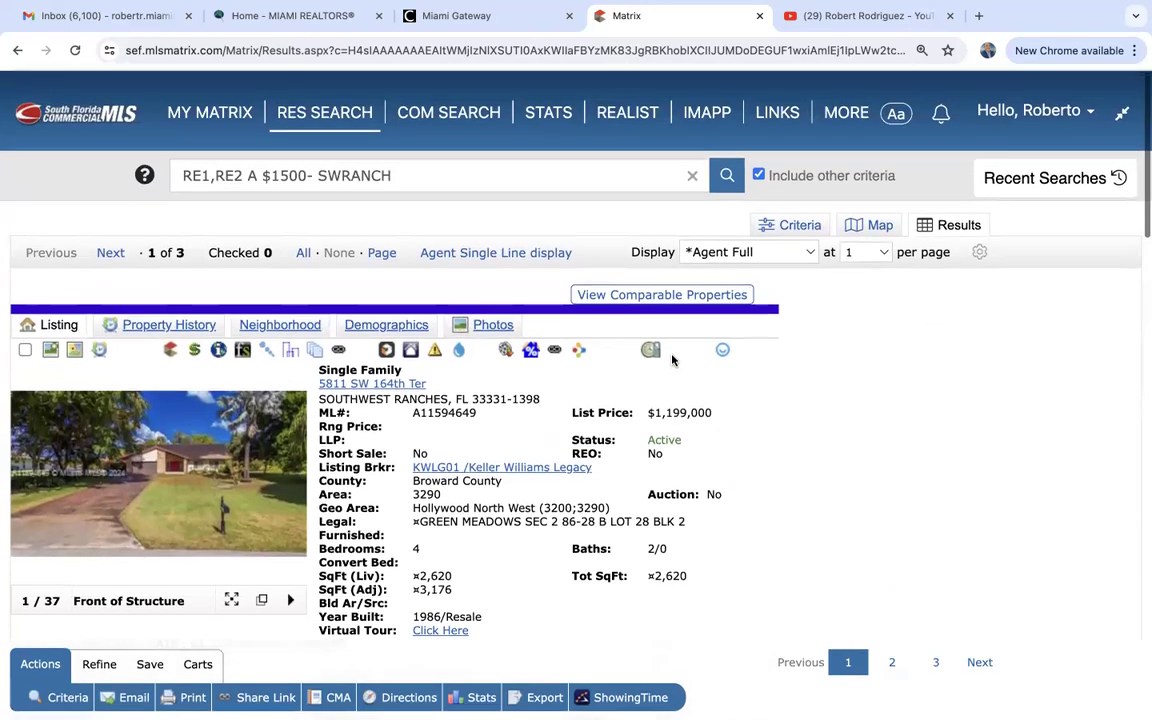
# Clear all criteria, select Active status and Single Family type, and map the matches.
pyautogui.click(814, 226)
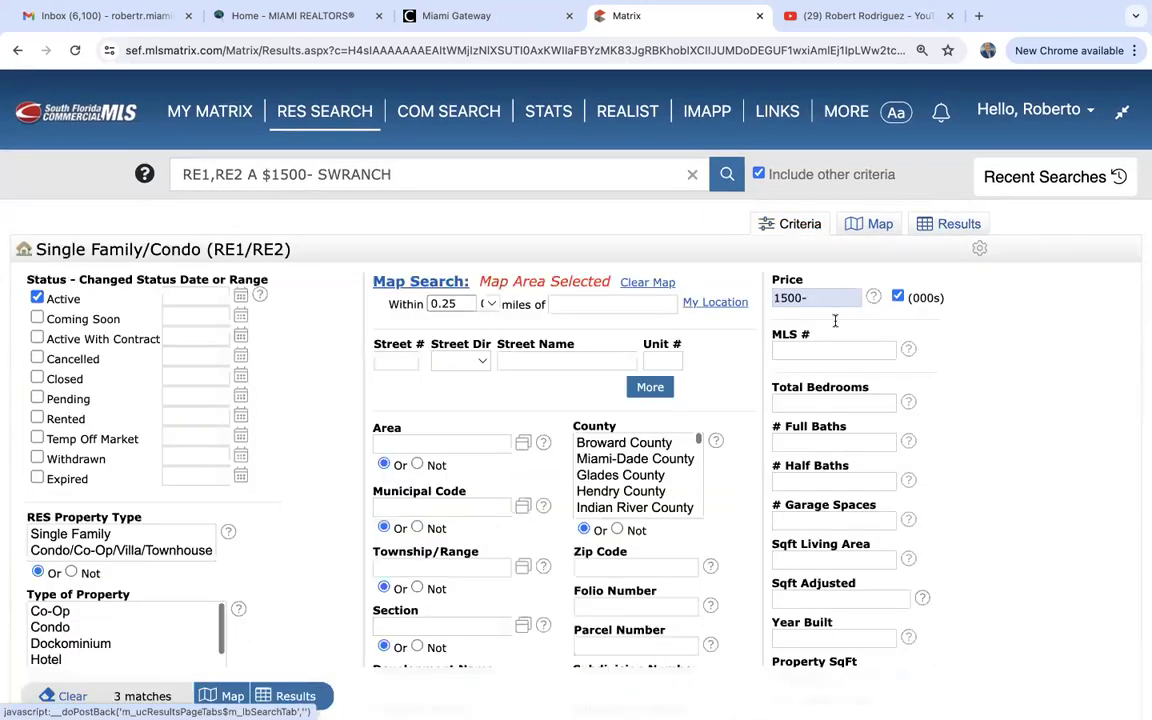
pyautogui.scroll(-3, 745, 520)
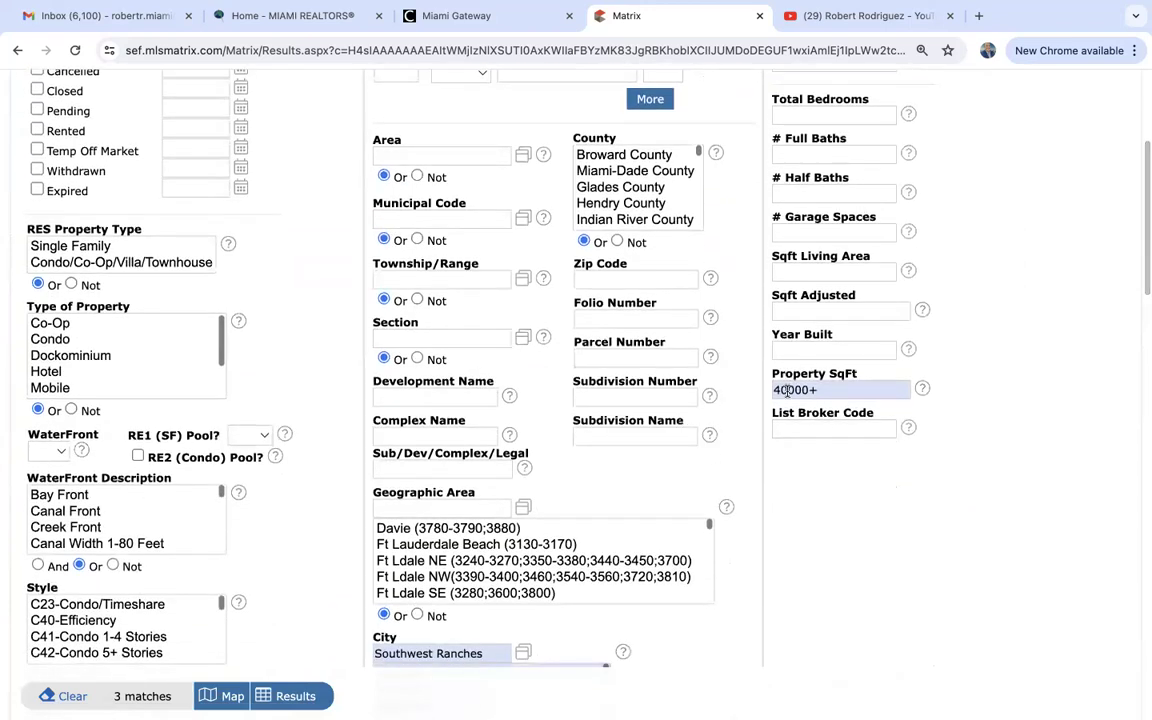
pyautogui.click(789, 390)
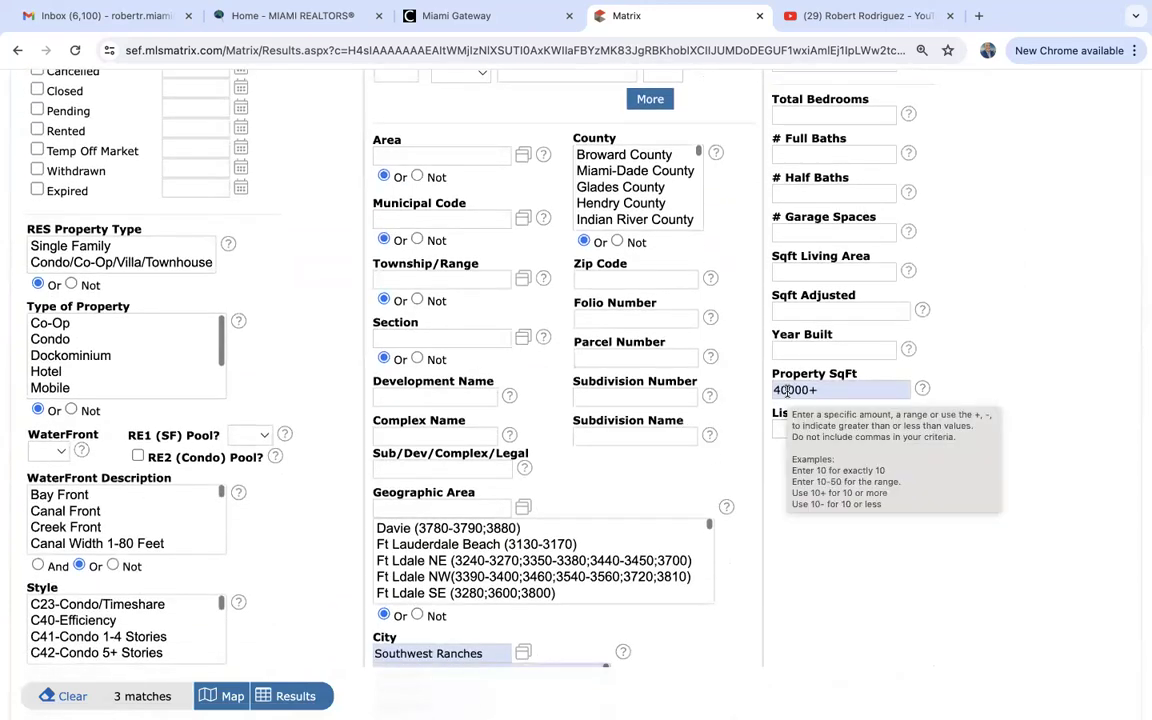
pyautogui.click(82, 703)
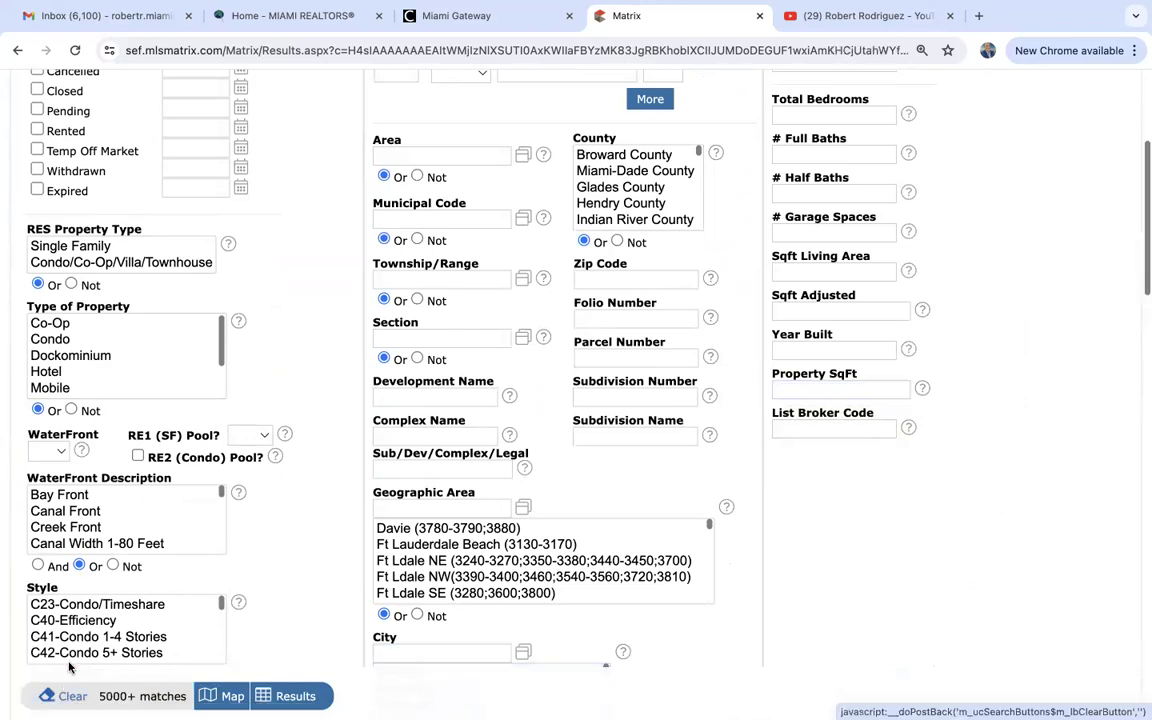
pyautogui.scroll(3, 234, 588)
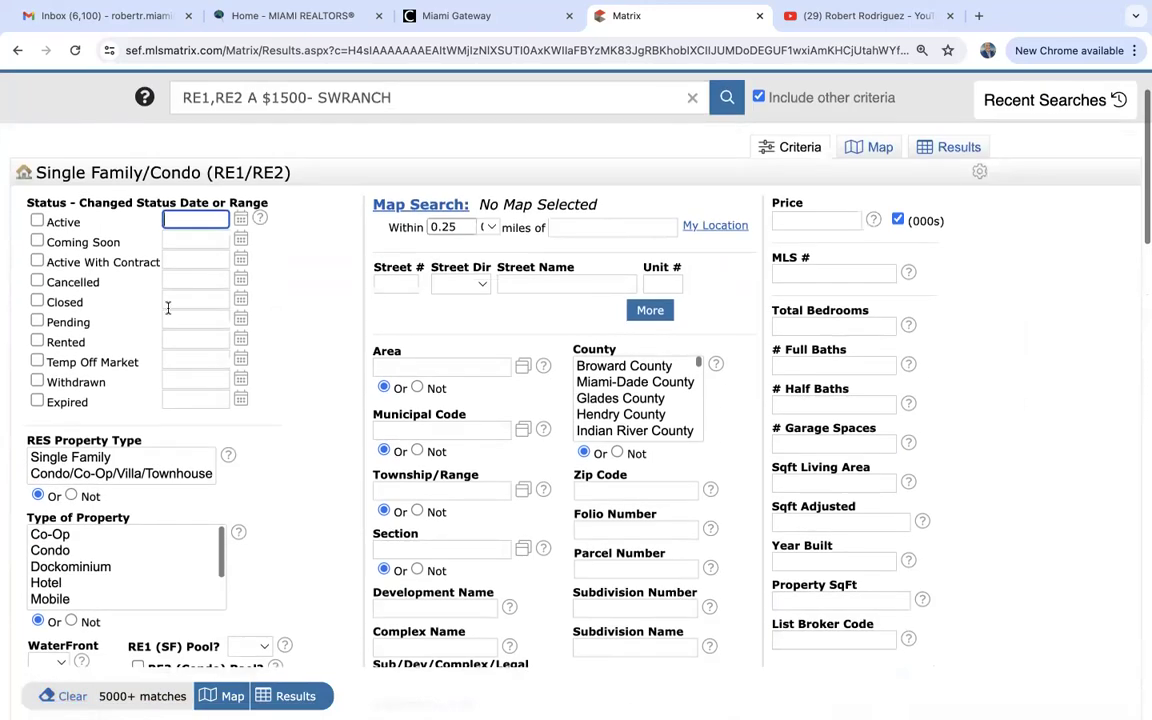
pyautogui.click(38, 222)
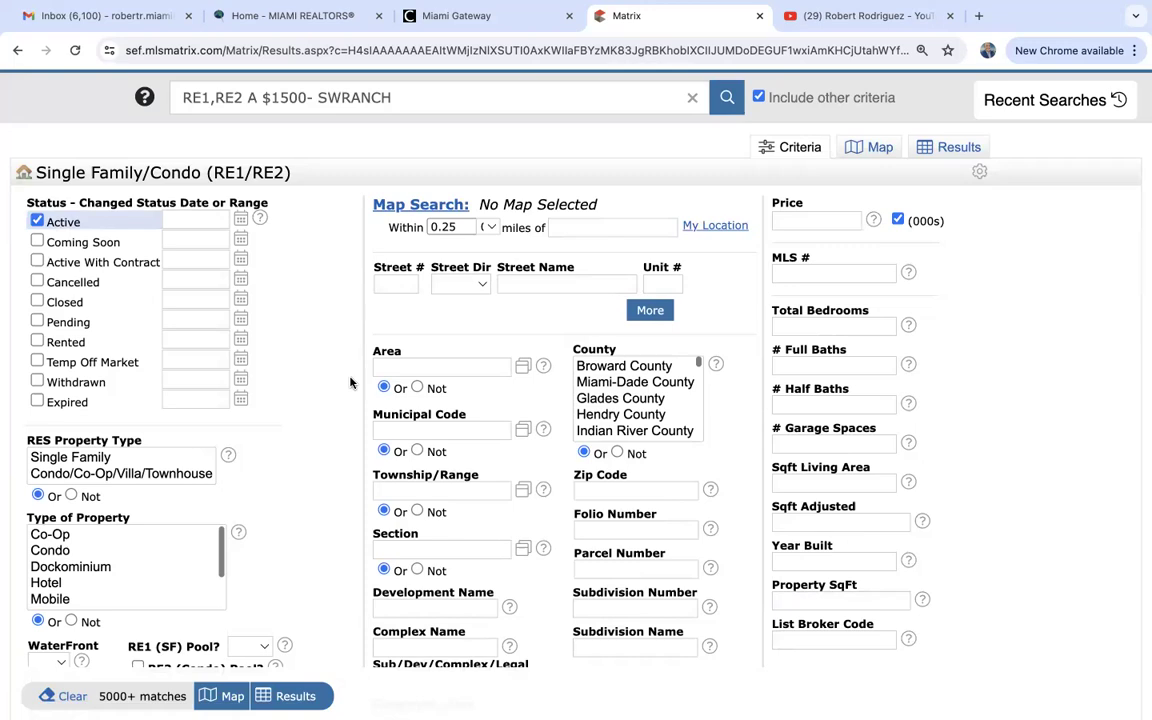
pyautogui.click(82, 458)
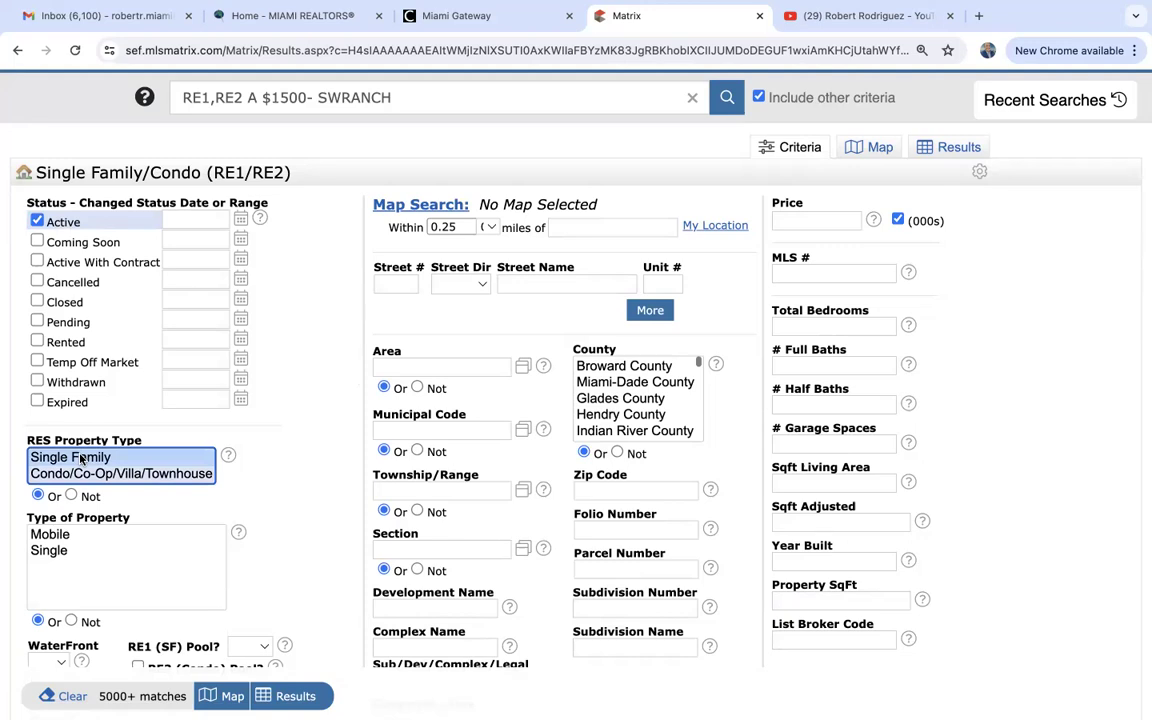
pyautogui.click(889, 149)
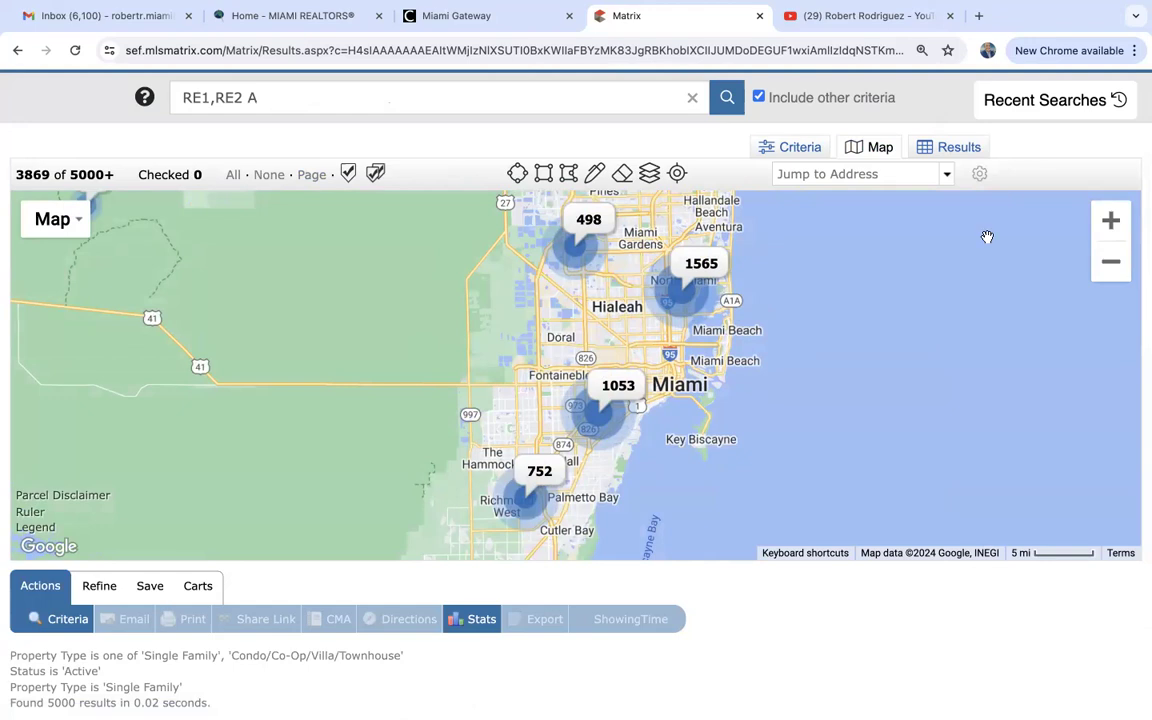
# Zoom and pan the map to the Little Havana–Brickell area, plotting 109 listings.
pyautogui.press('+')
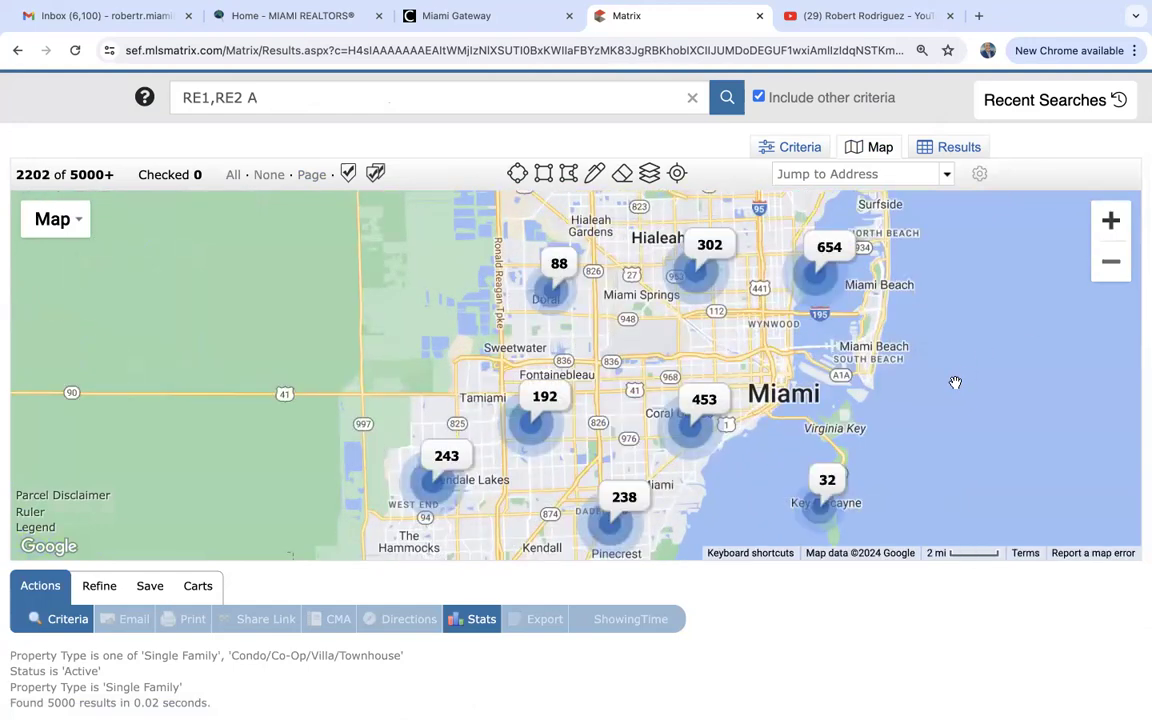
pyautogui.hscroll(5, 955, 383)
pyautogui.scroll(2, 1029, 242)
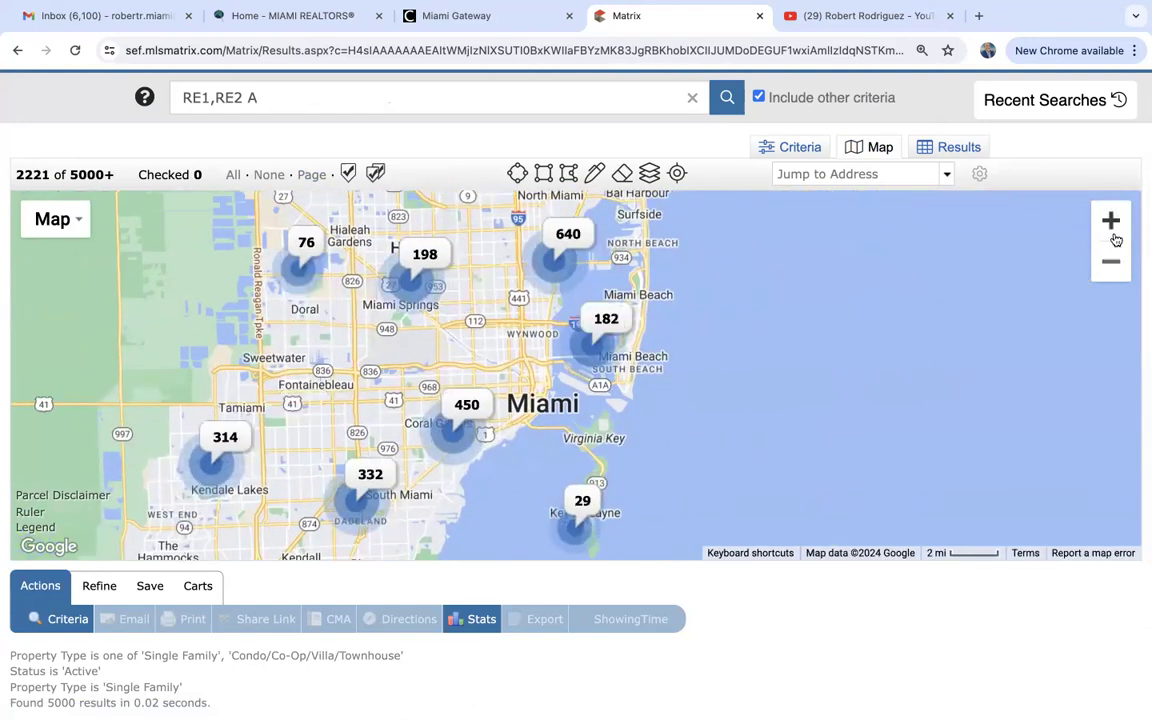
pyautogui.scroll(2, 459, 375)
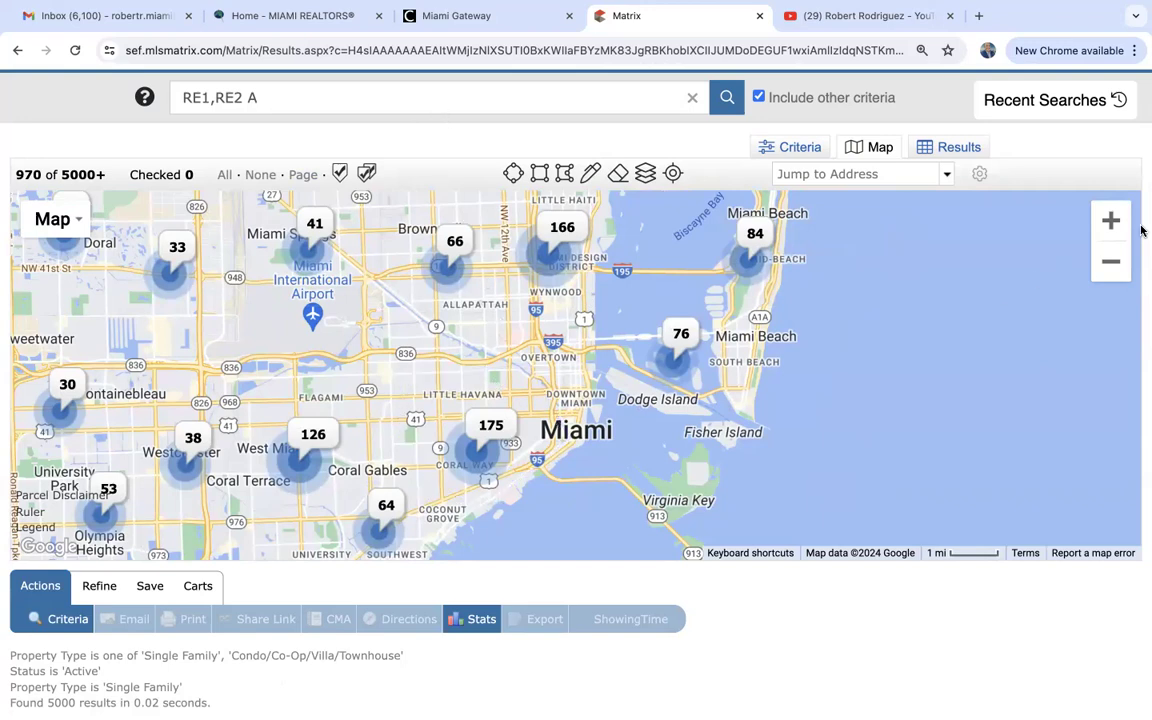
pyautogui.click(1110, 220)
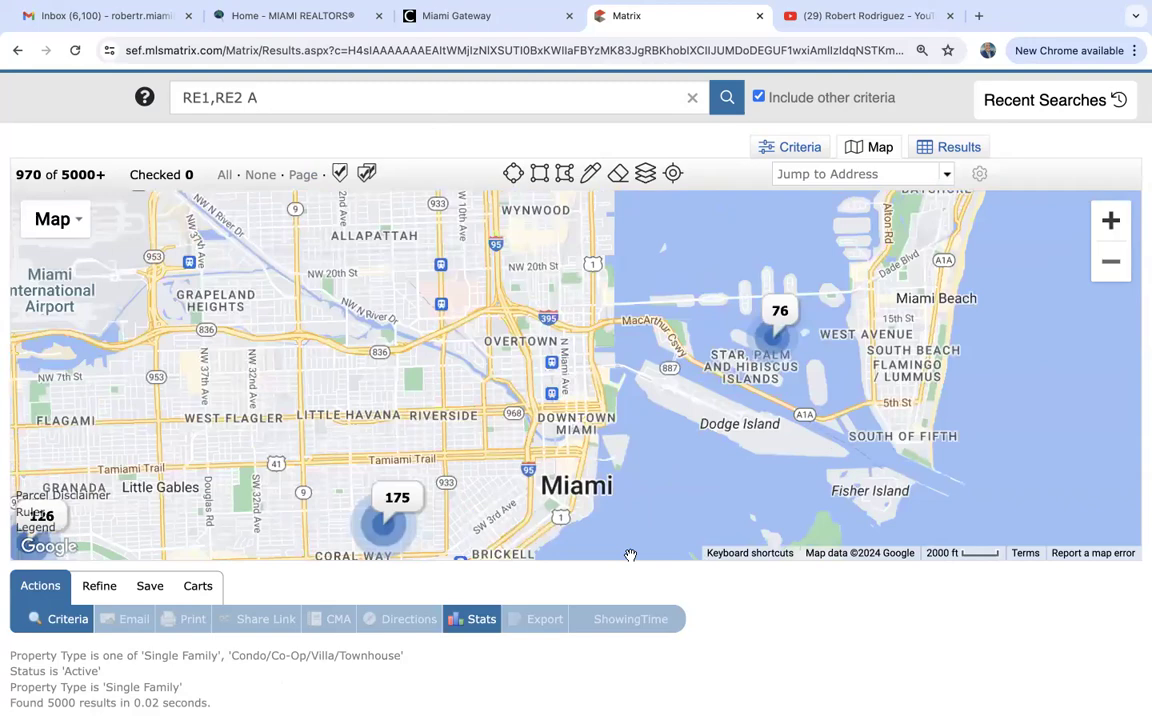
pyautogui.moveTo(633, 480); pyautogui.dragTo(655, 391)
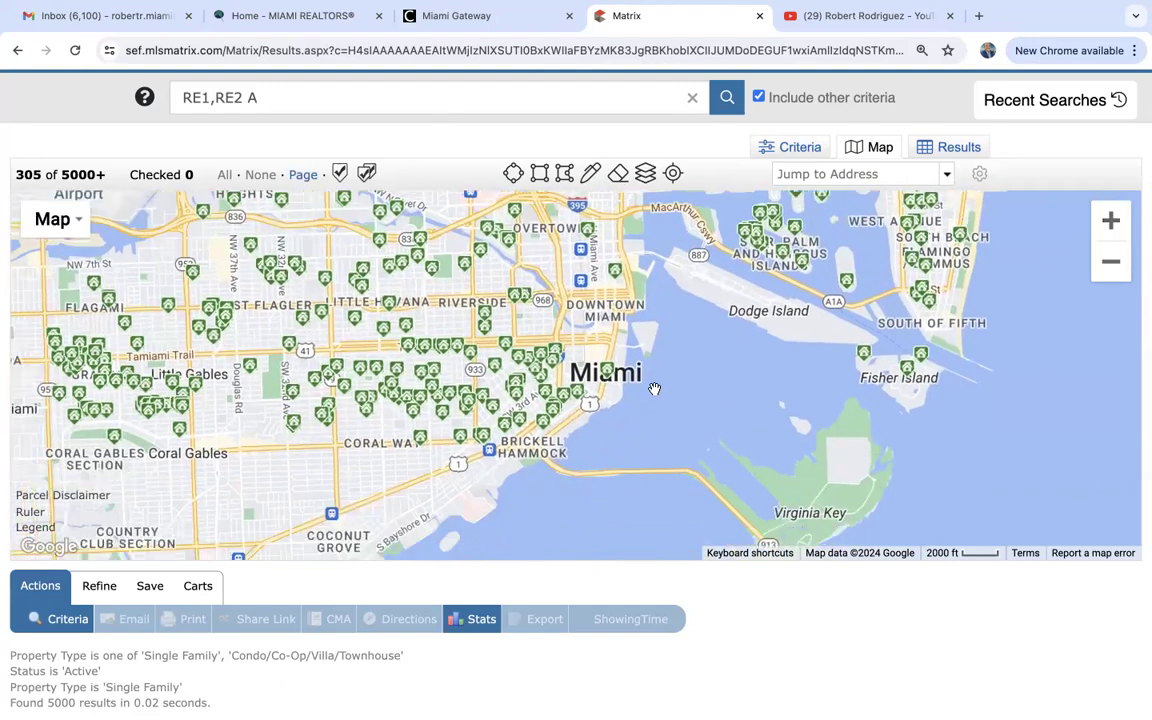
pyautogui.click(1111, 222)
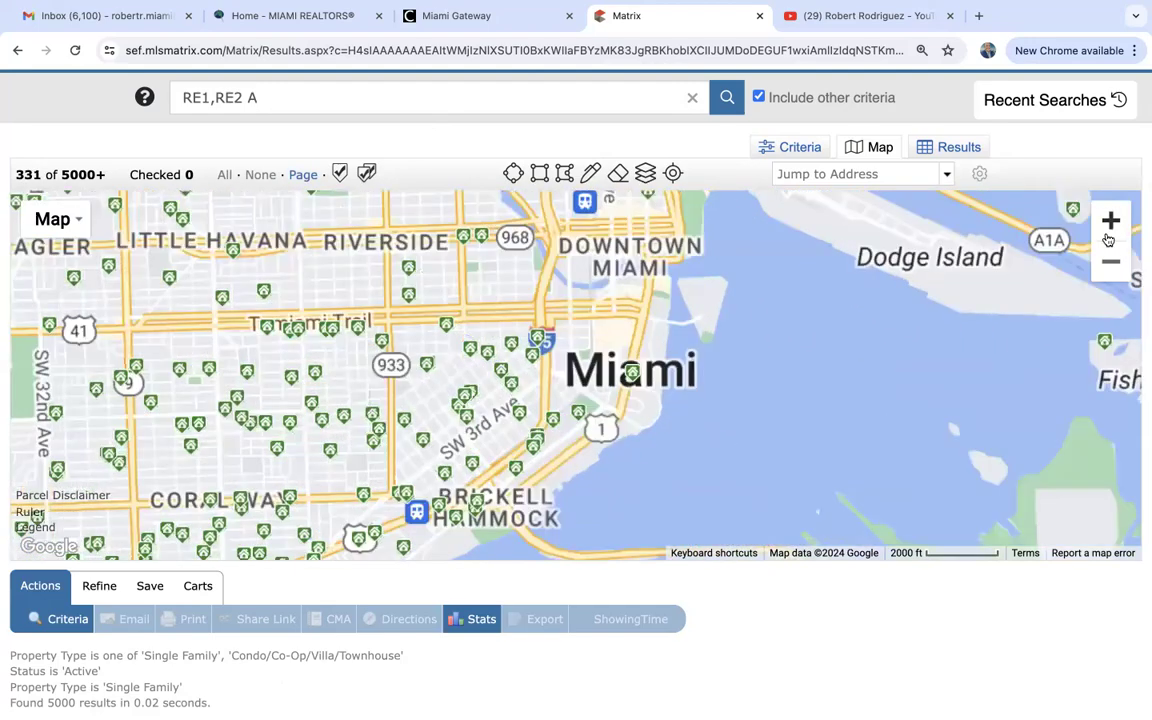
pyautogui.moveTo(782, 401); pyautogui.dragTo(850, 381)
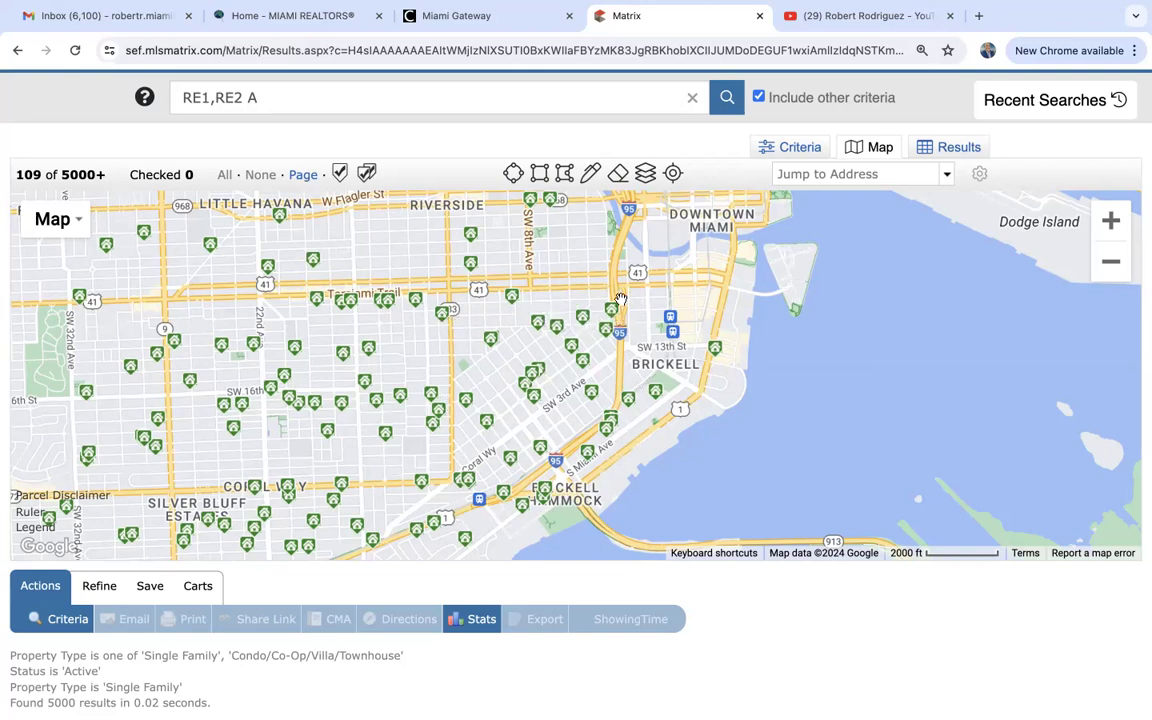
# Draw a polygon around the area west of Brickell, limiting results to 20 listings.
pyautogui.click(565, 175)
pyautogui.click(450, 379)
pyautogui.click(450, 517)
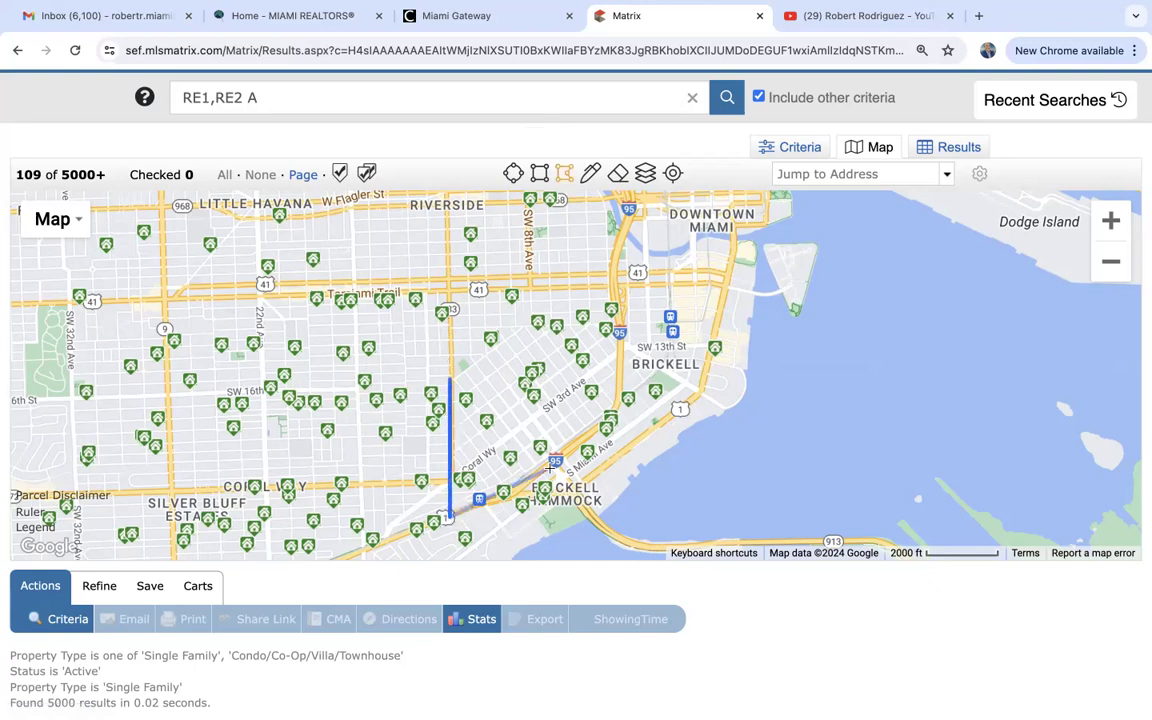
pyautogui.click(608, 427)
pyautogui.click(621, 394)
pyautogui.click(620, 326)
pyautogui.click(455, 326)
pyautogui.click(450, 379)
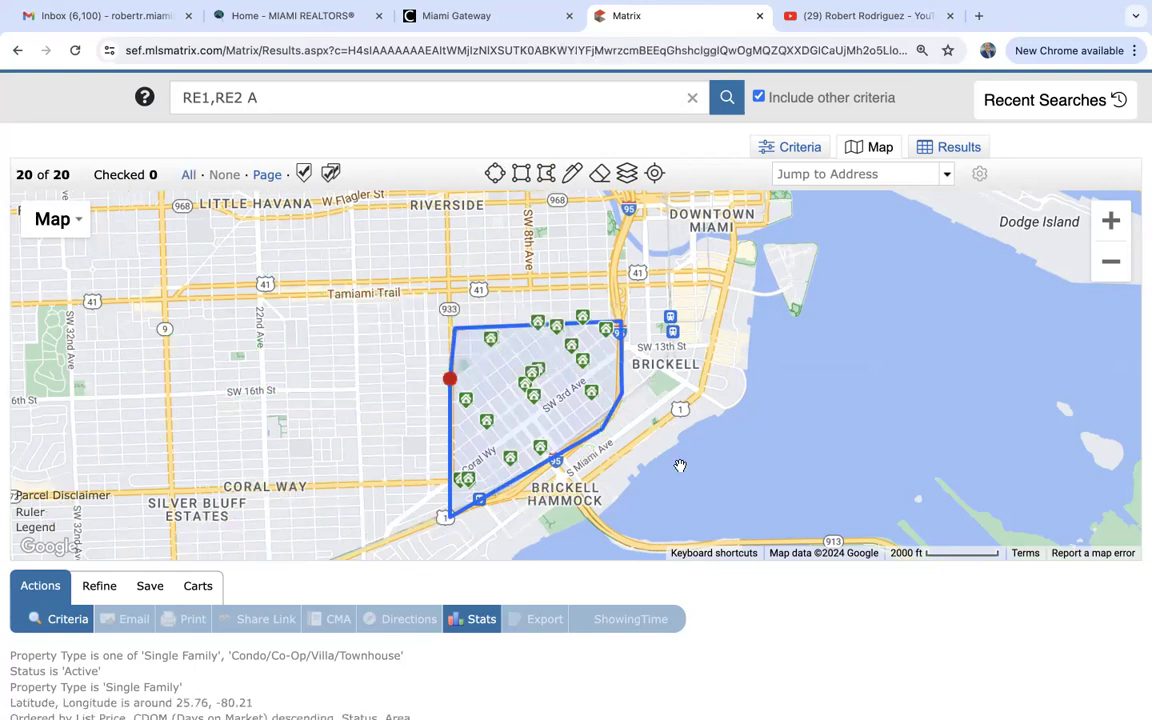
# Check the 20 results, then preview the $4,000,000 listing from the map.
pyautogui.click(953, 147)
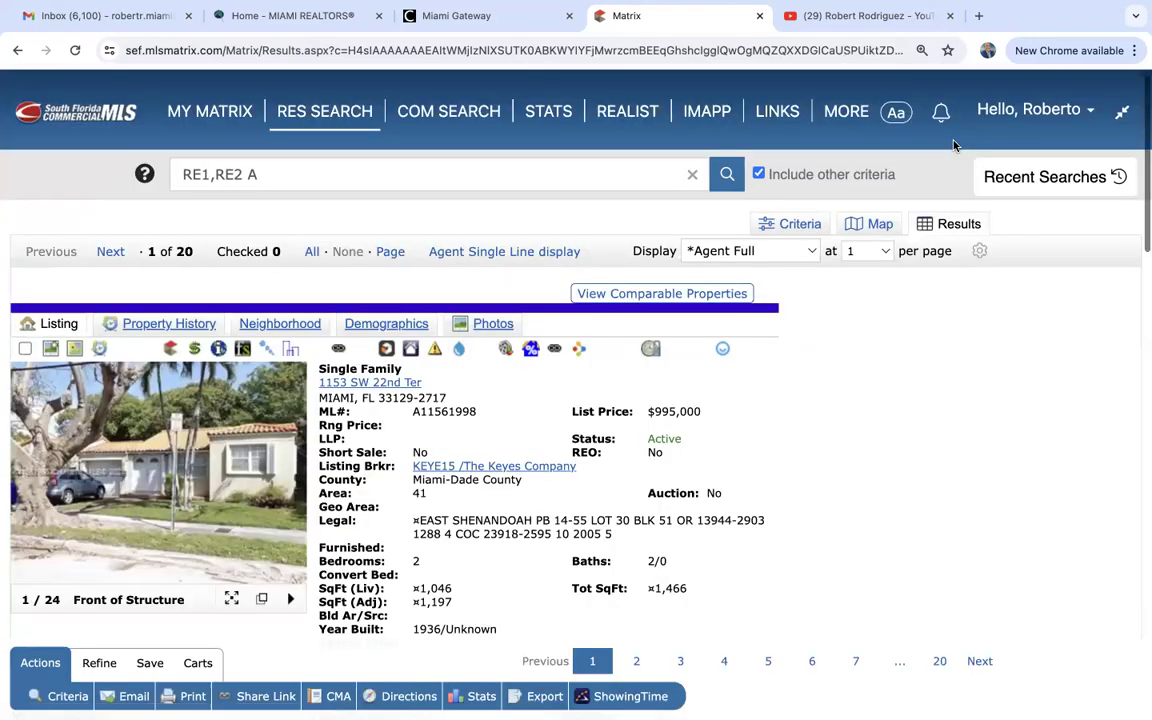
pyautogui.click(880, 225)
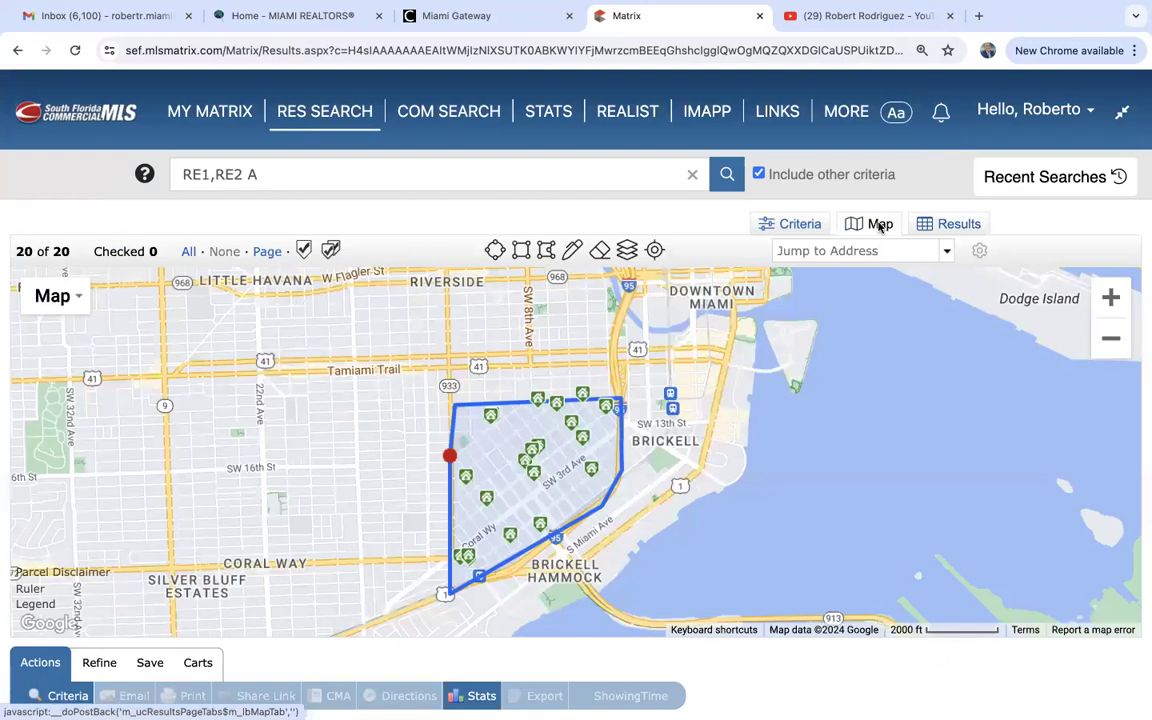
pyautogui.click(467, 484)
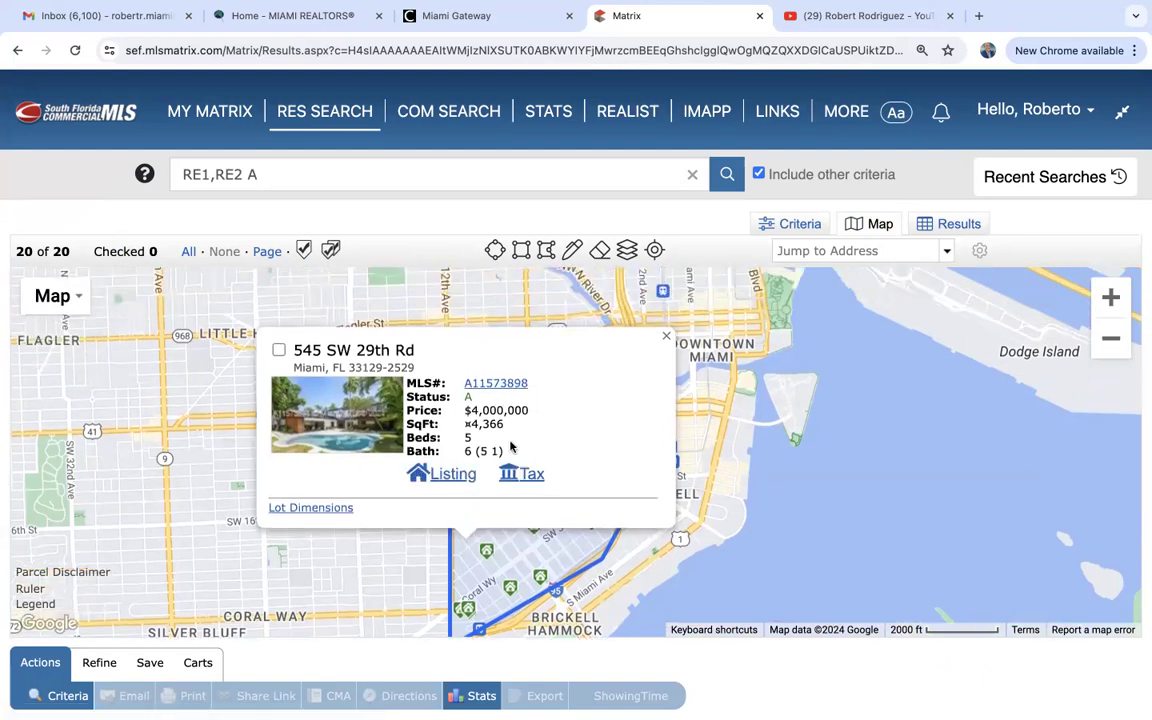
pyautogui.click(461, 477)
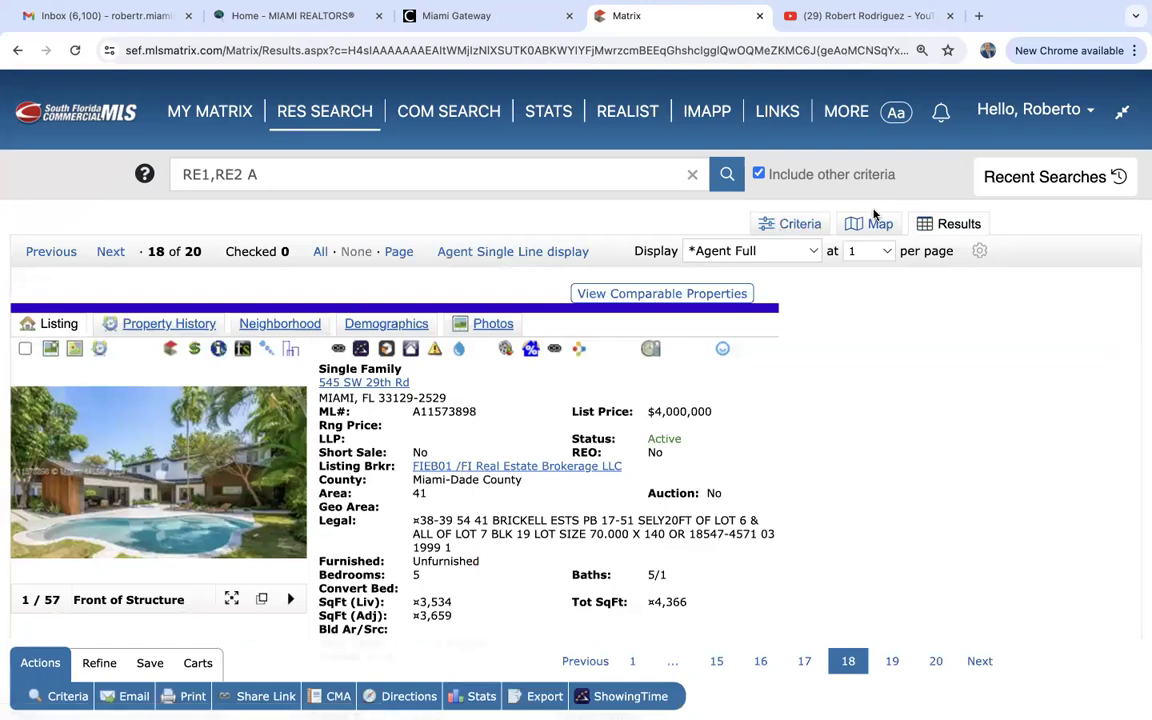
pyautogui.click(880, 226)
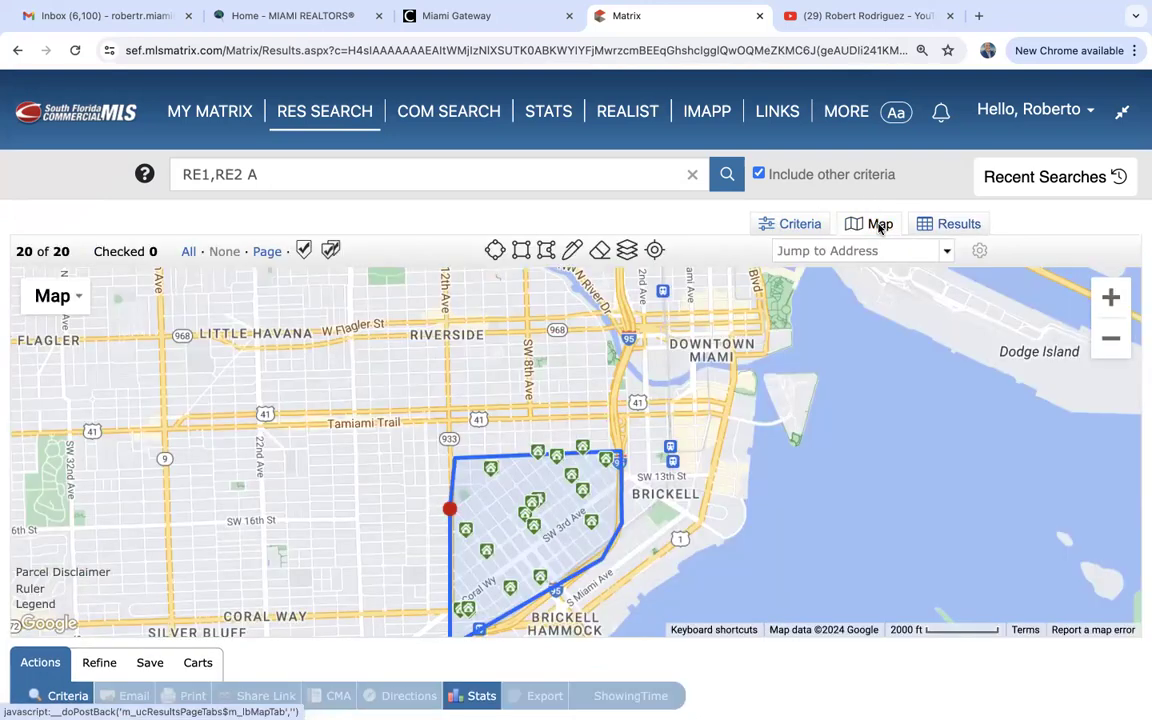
# Check the $2,650,000 listing, discard it from the results, then restore it with Un-Discard.
pyautogui.moveTo(799, 458); pyautogui.dragTo(800, 346)
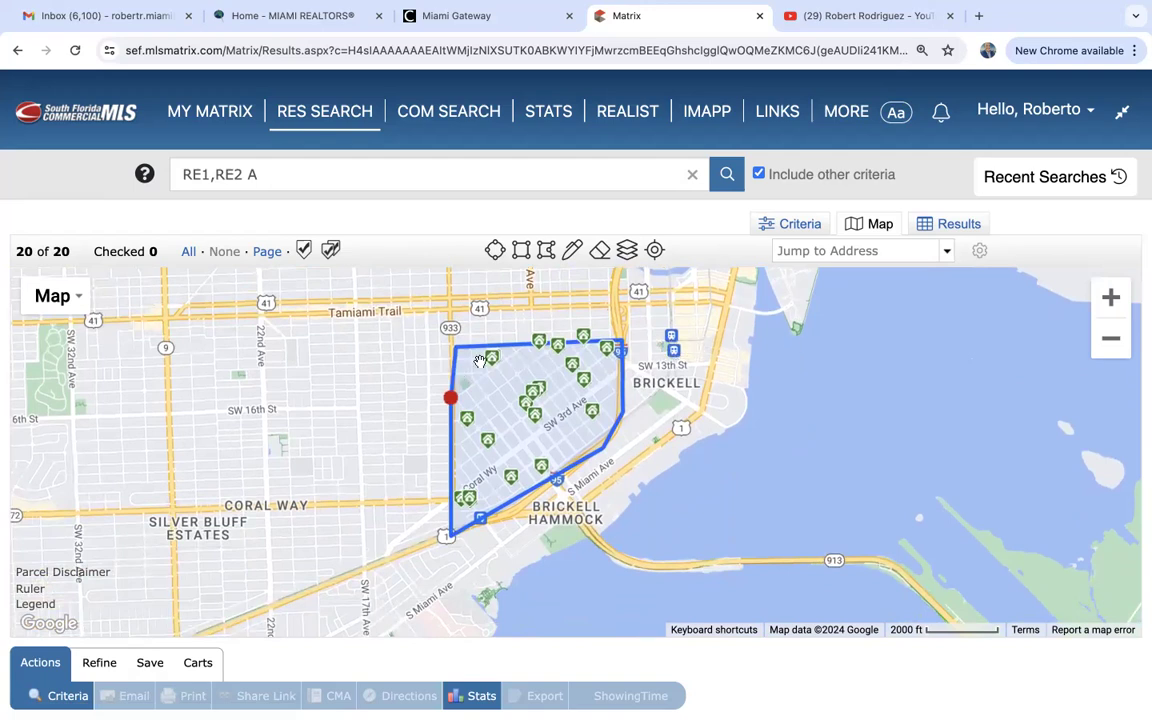
pyautogui.moveTo(494, 360)
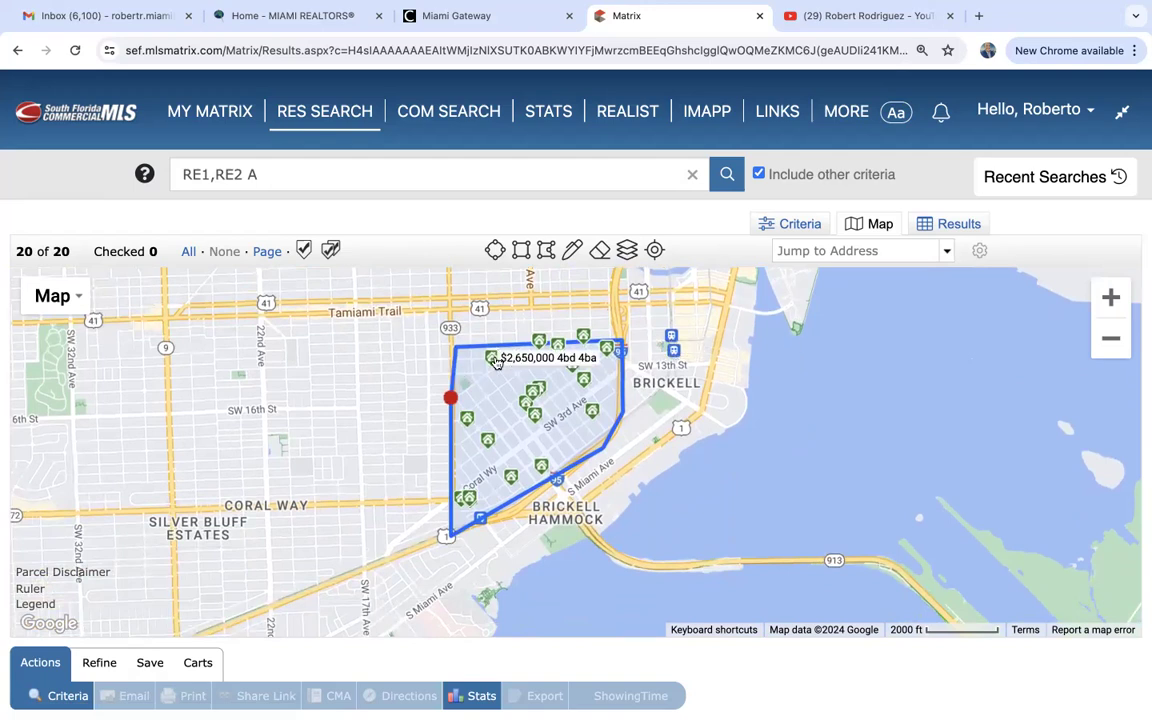
pyautogui.click(494, 362)
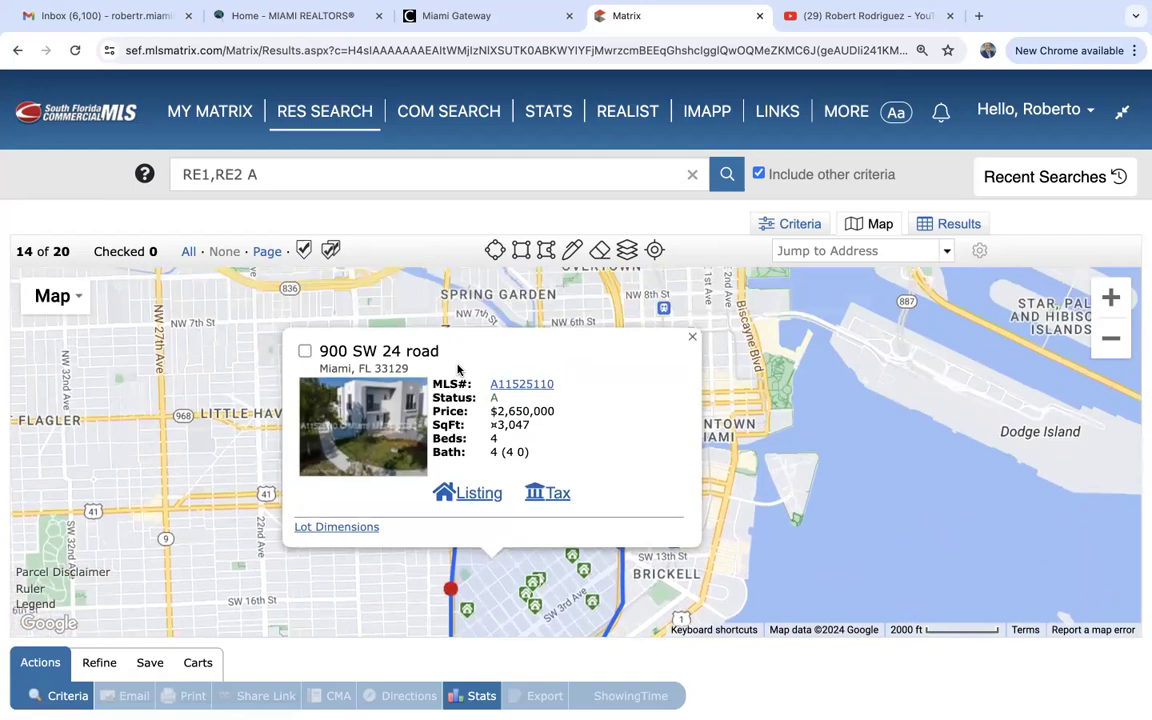
pyautogui.click(305, 352)
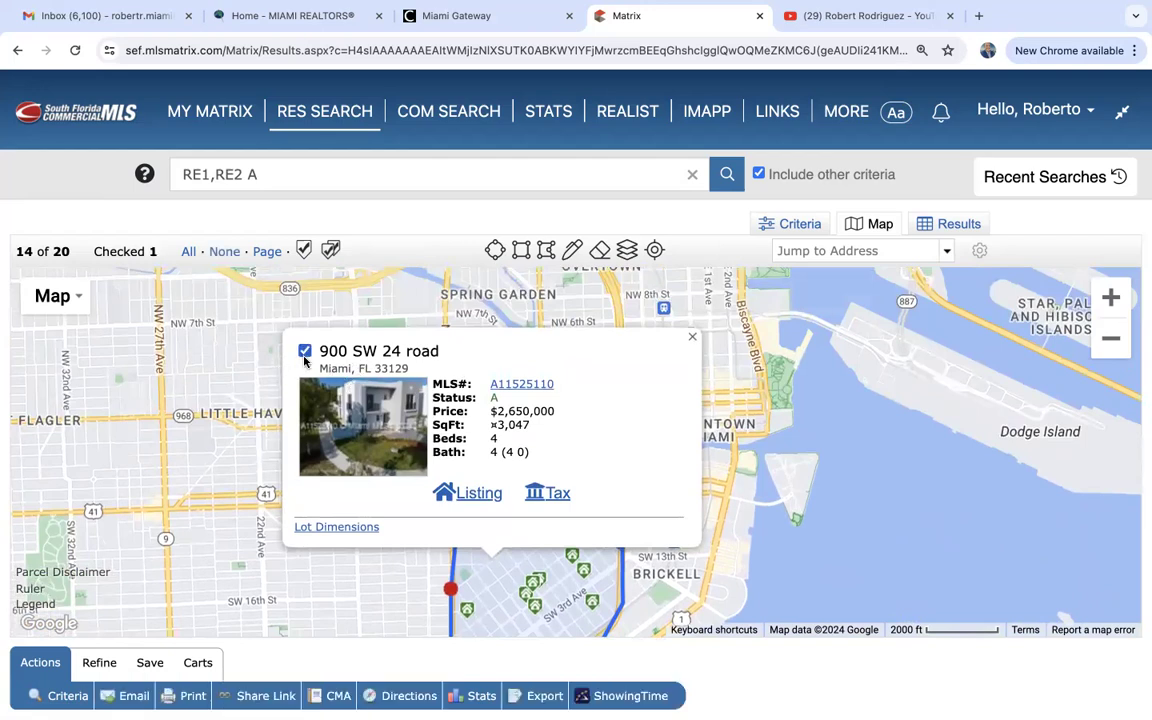
pyautogui.click(692, 336)
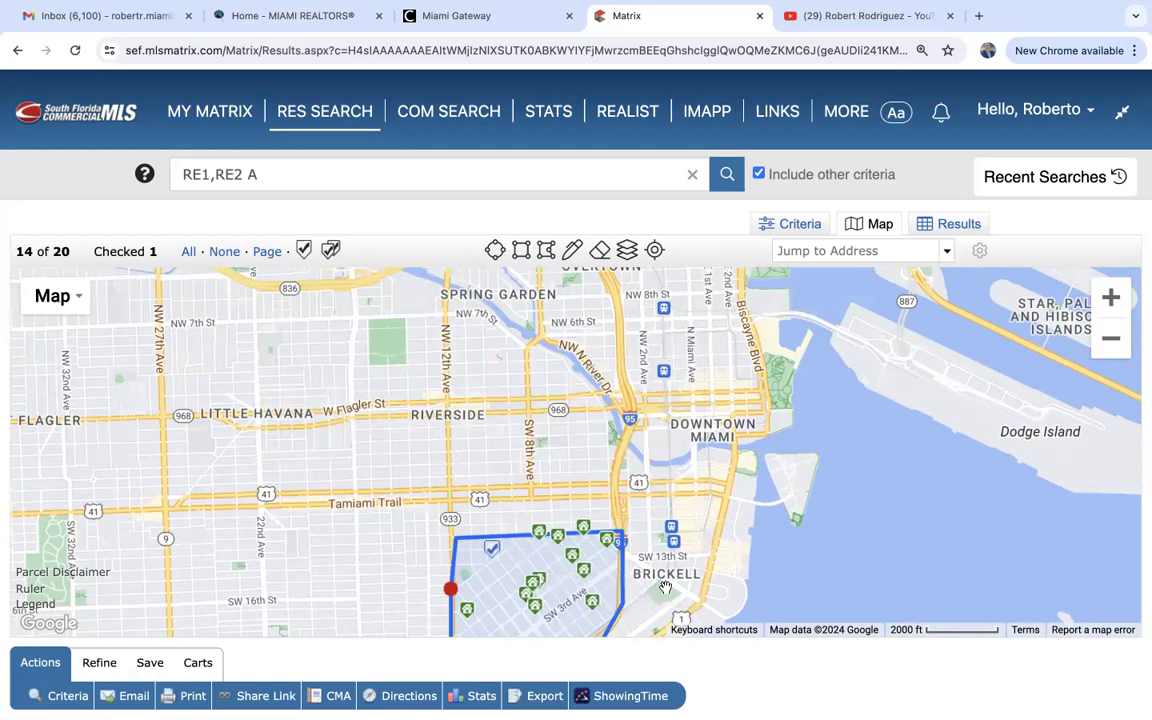
pyautogui.moveTo(665, 588); pyautogui.dragTo(668, 459)
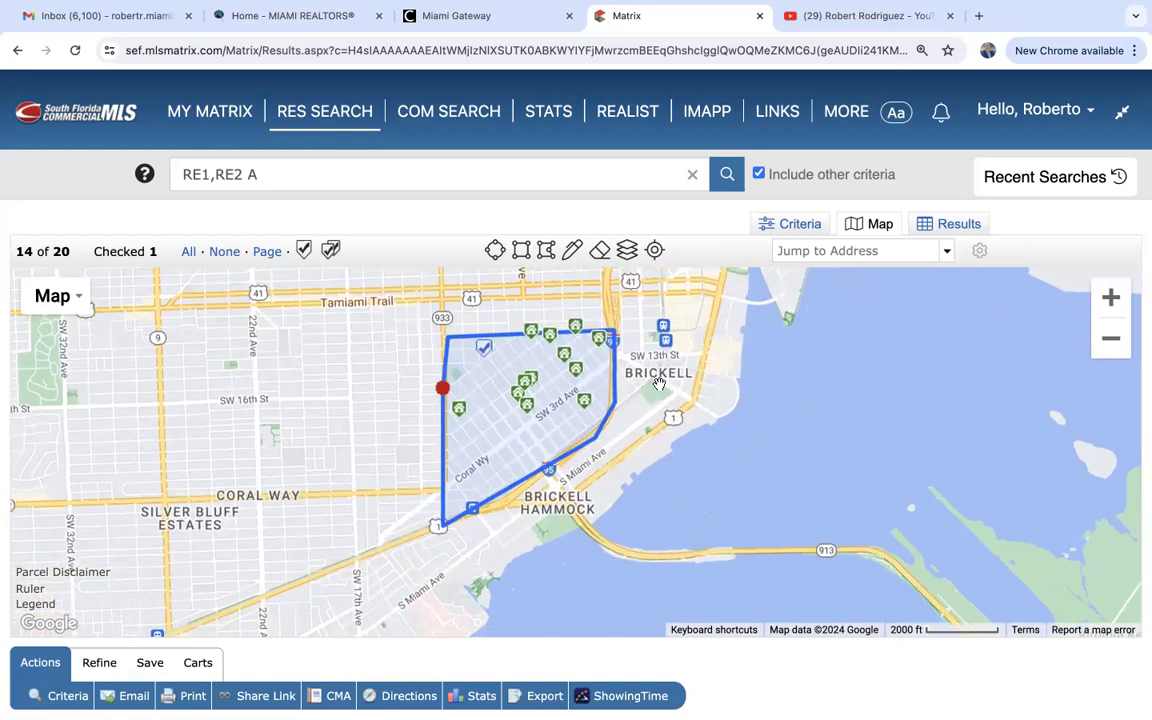
pyautogui.click(100, 664)
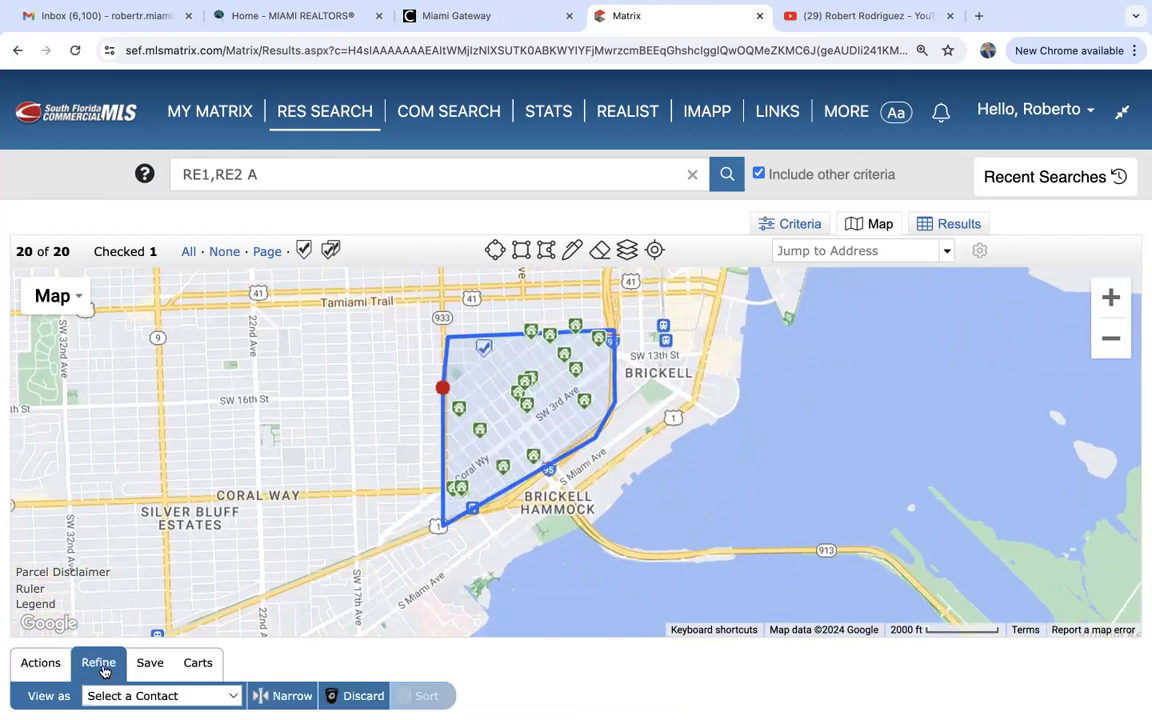
pyautogui.click(352, 698)
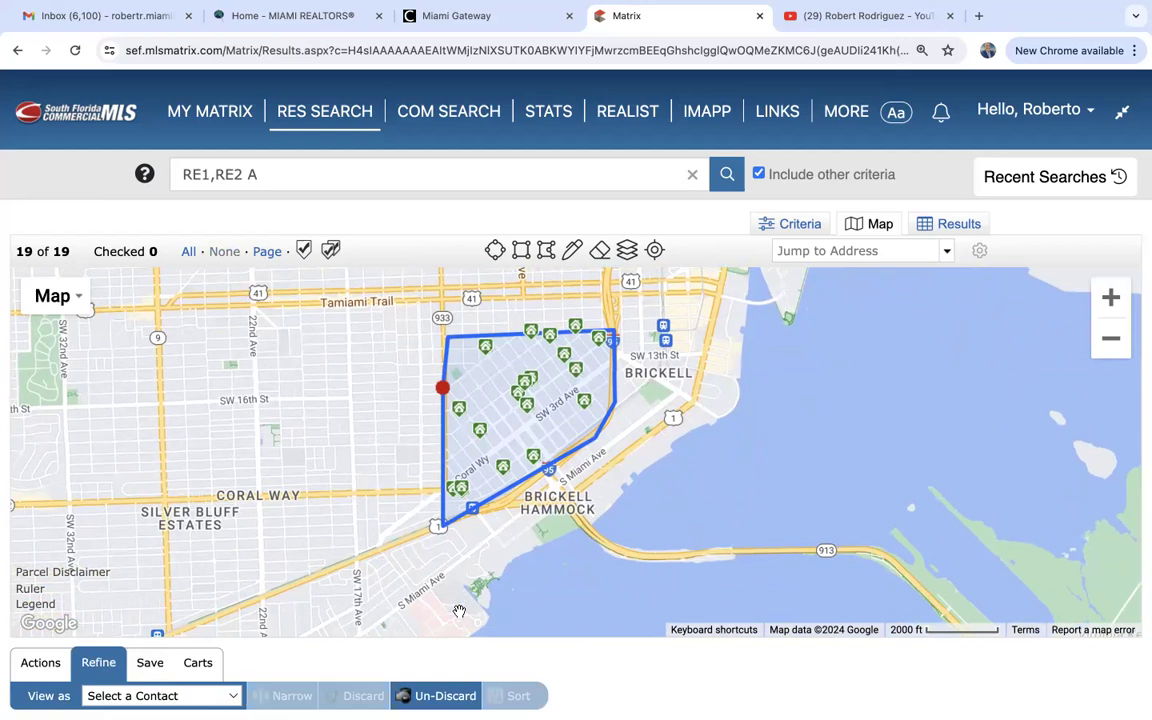
pyautogui.click(444, 697)
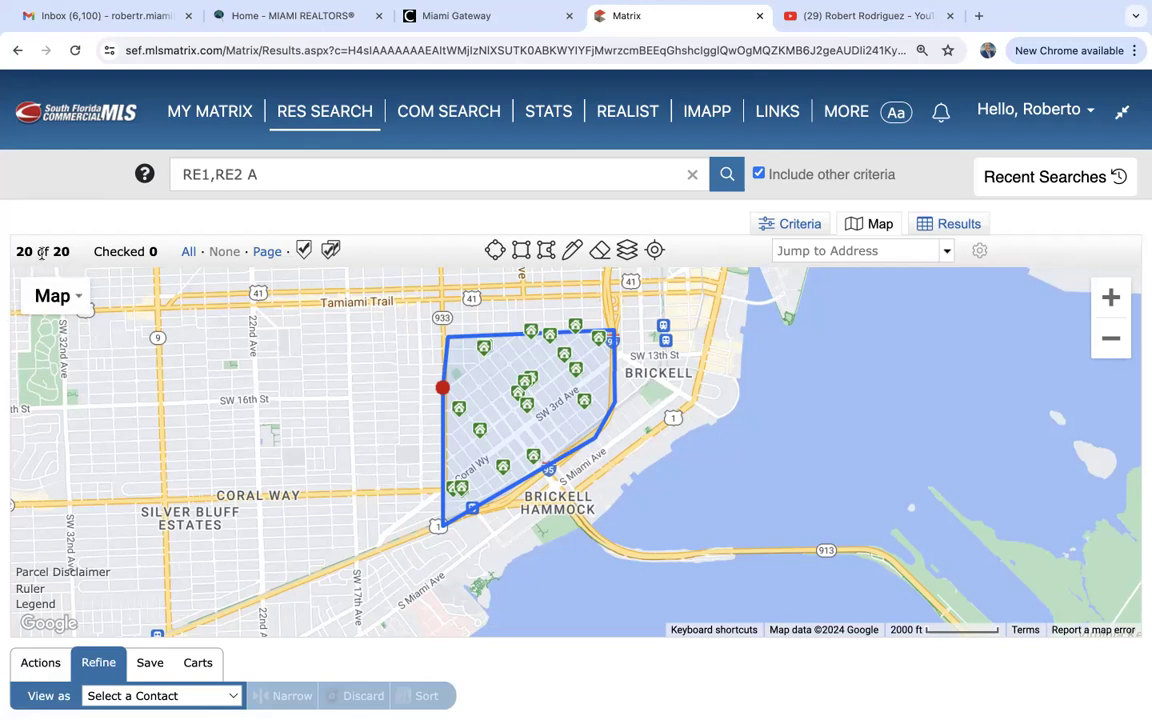
pyautogui.click(442, 387)
pyautogui.click(459, 421)
pyautogui.moveTo(460, 424); pyautogui.dragTo(462, 538)
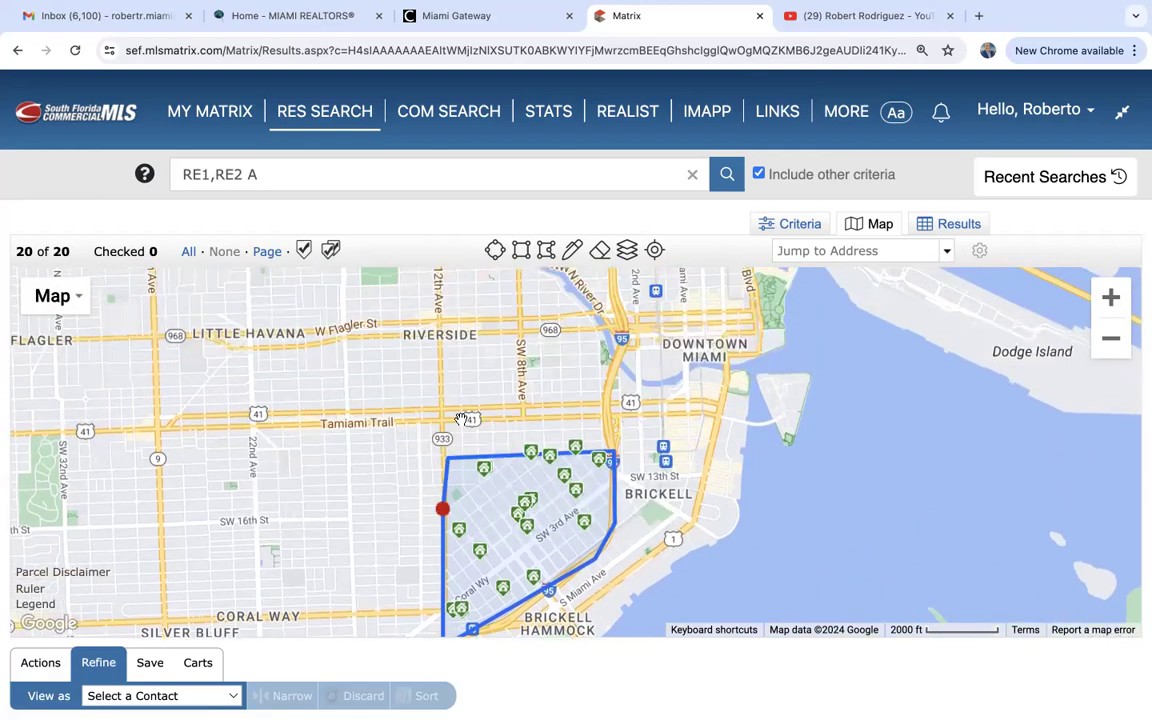
pyautogui.click(461, 536)
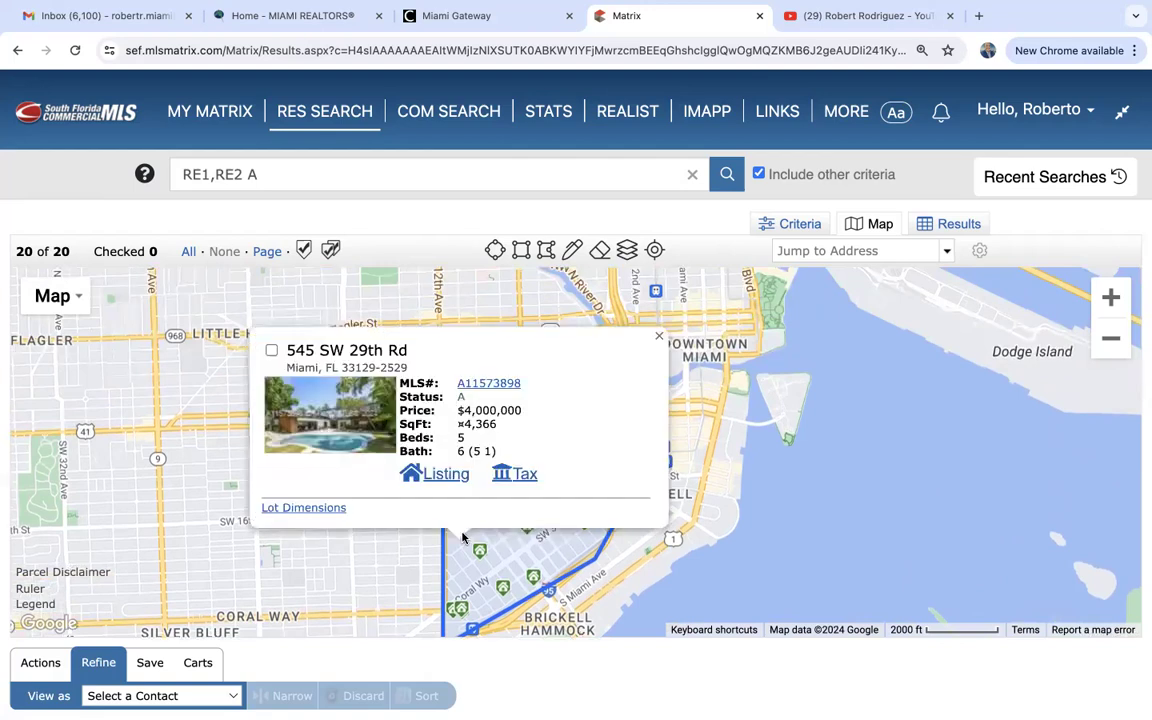
pyautogui.click(272, 351)
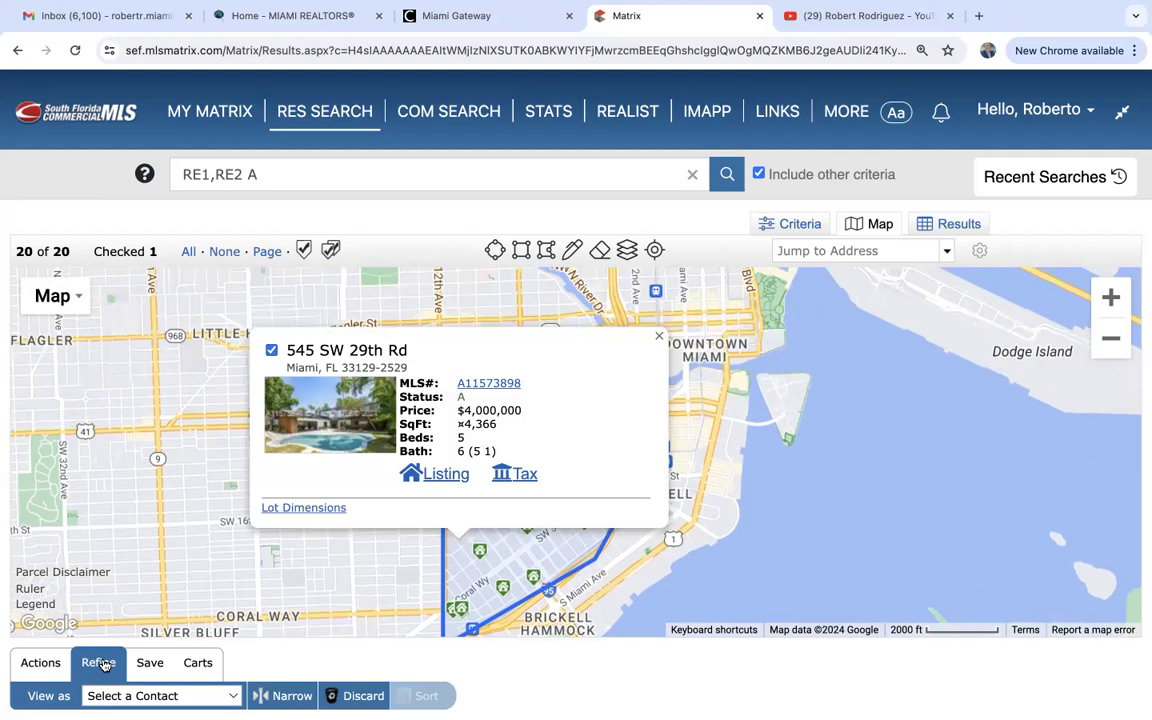
pyautogui.click(363, 696)
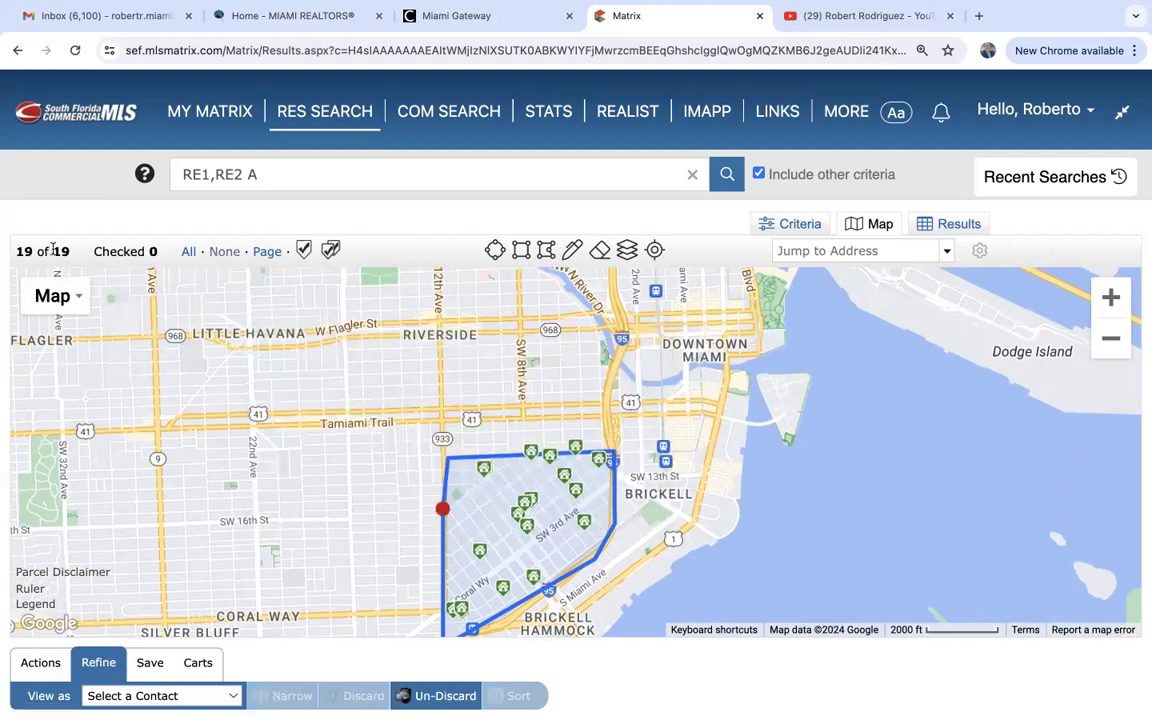
pyautogui.click(435, 697)
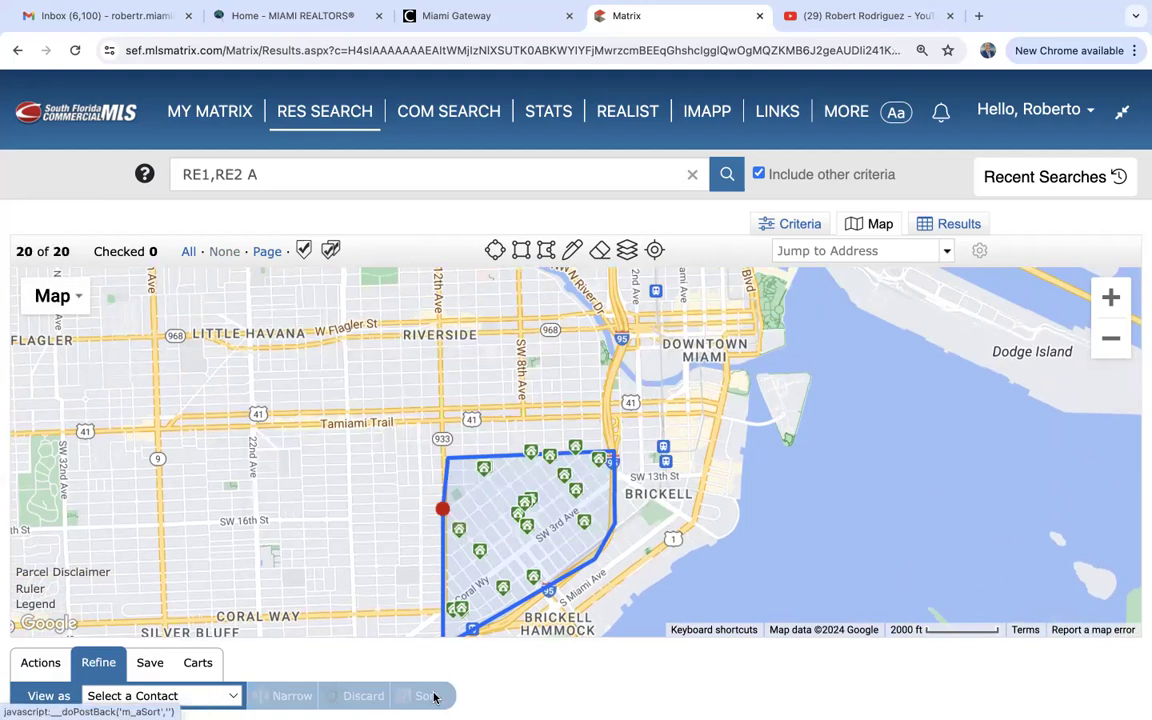
pyautogui.click(462, 538)
pyautogui.click(272, 350)
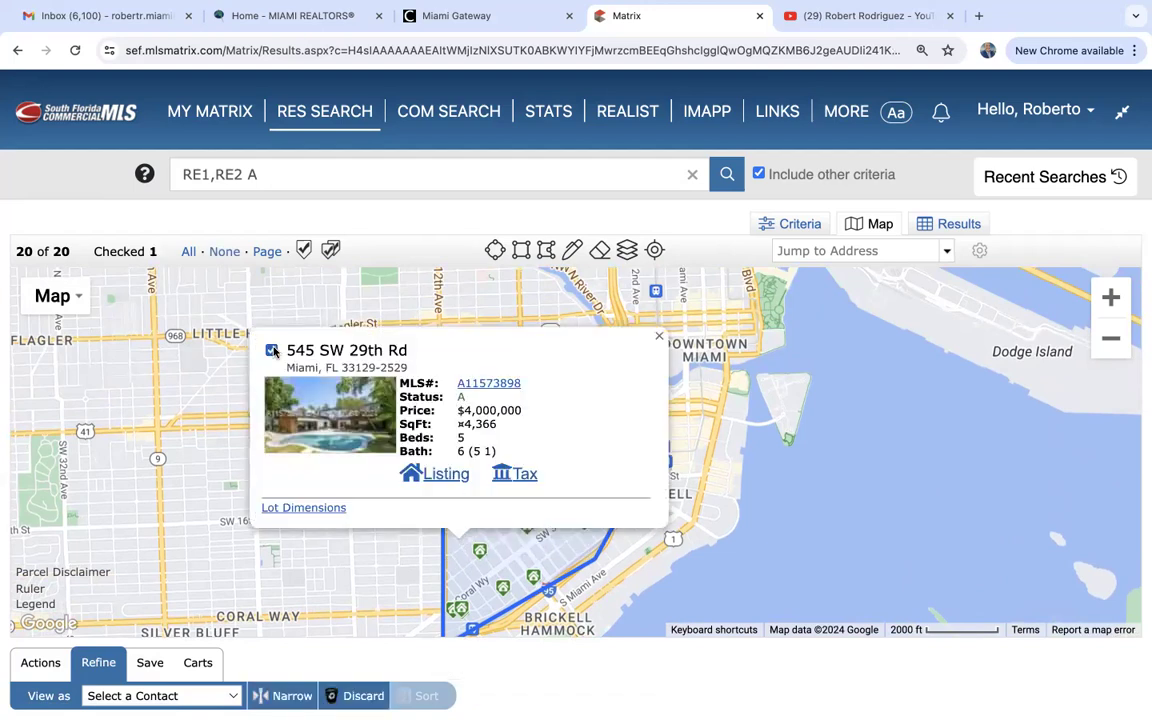
pyautogui.click(659, 336)
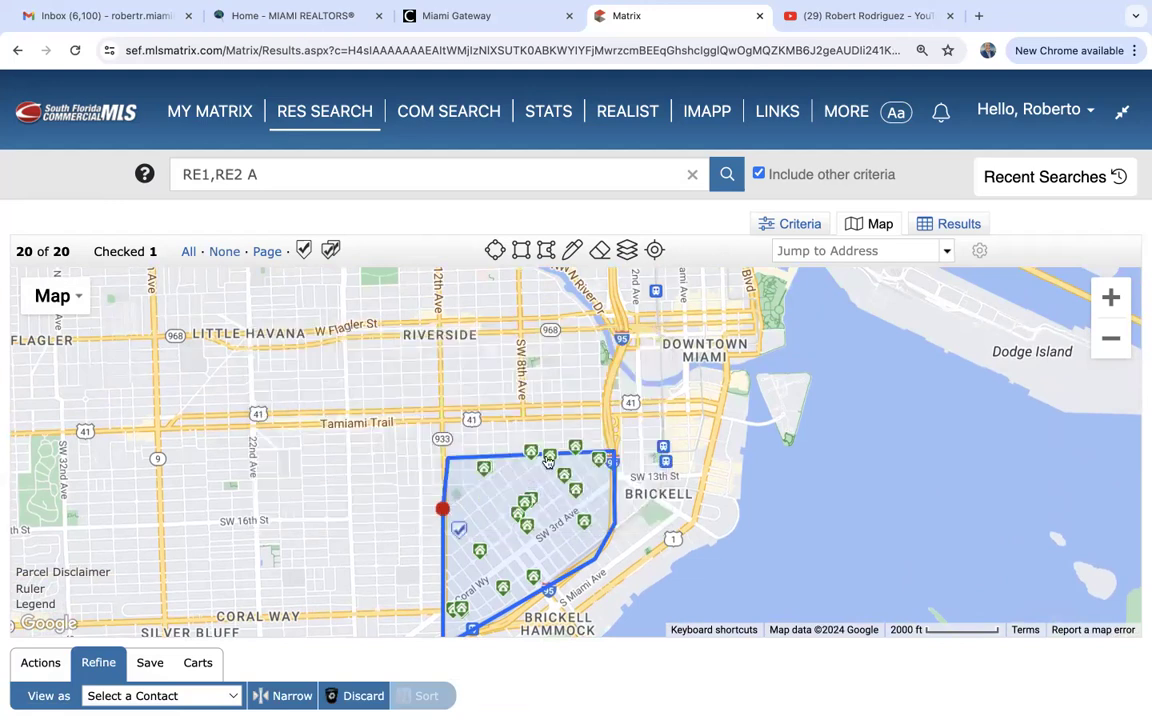
pyautogui.click(535, 579)
pyautogui.click(346, 381)
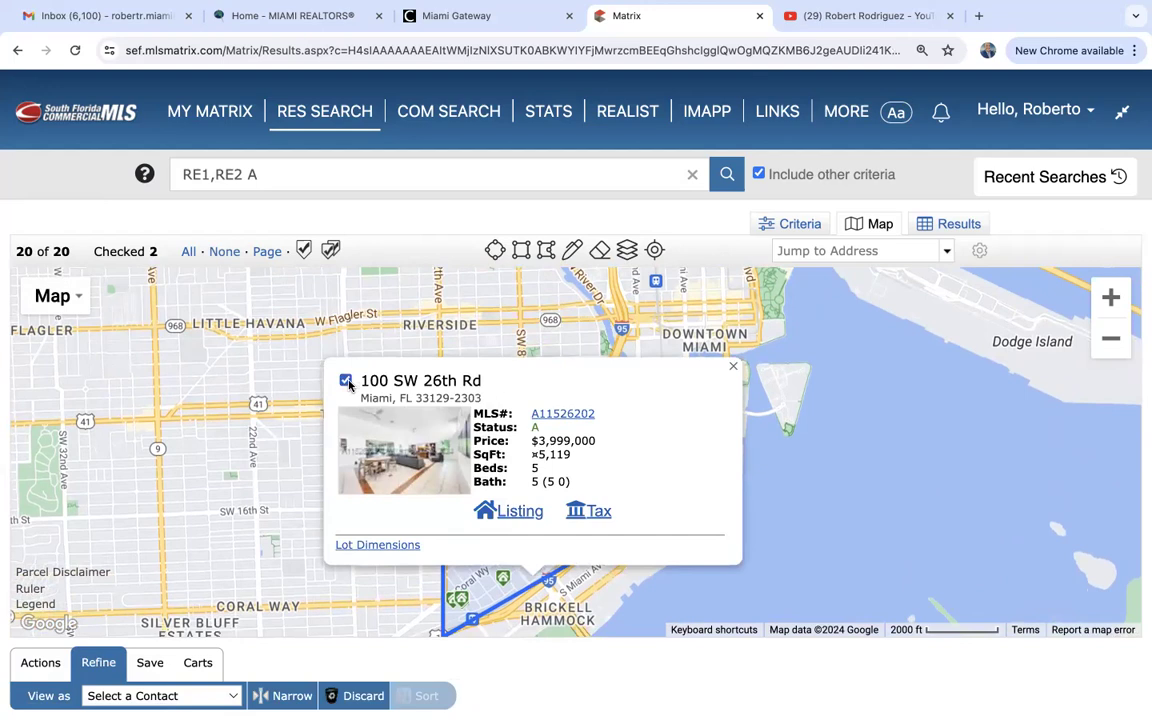
pyautogui.click(733, 366)
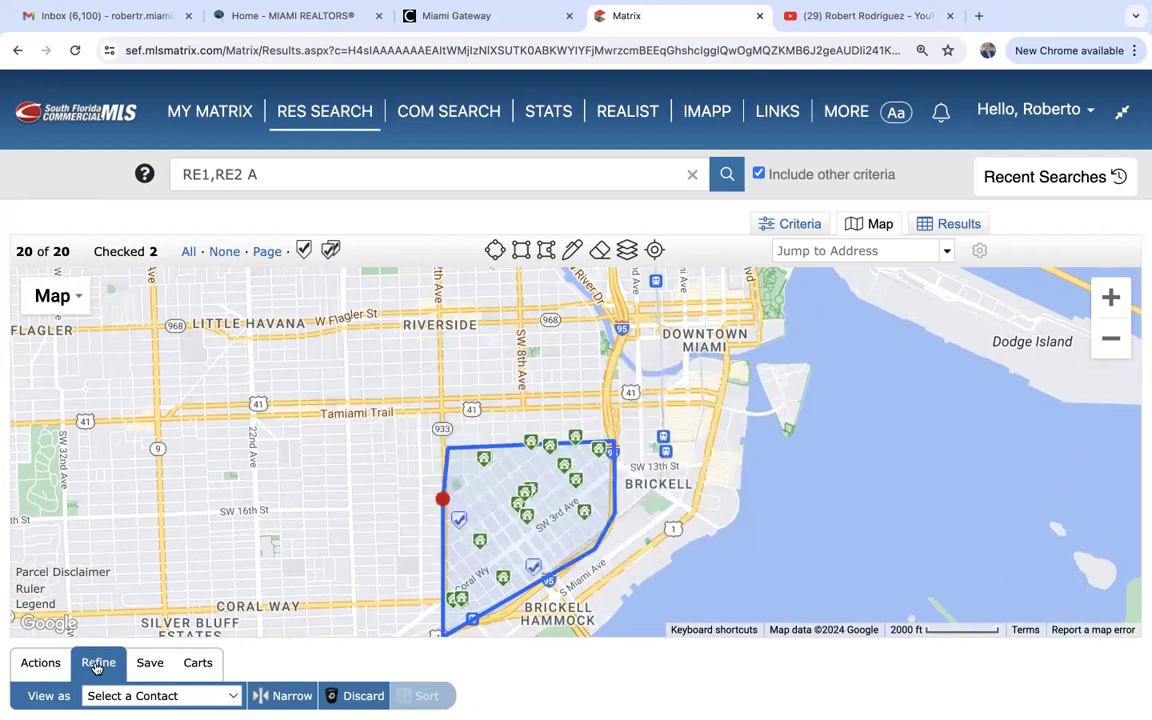
# Narrow the results to the two checked listings and view them as detailed Results.
pyautogui.click(283, 698)
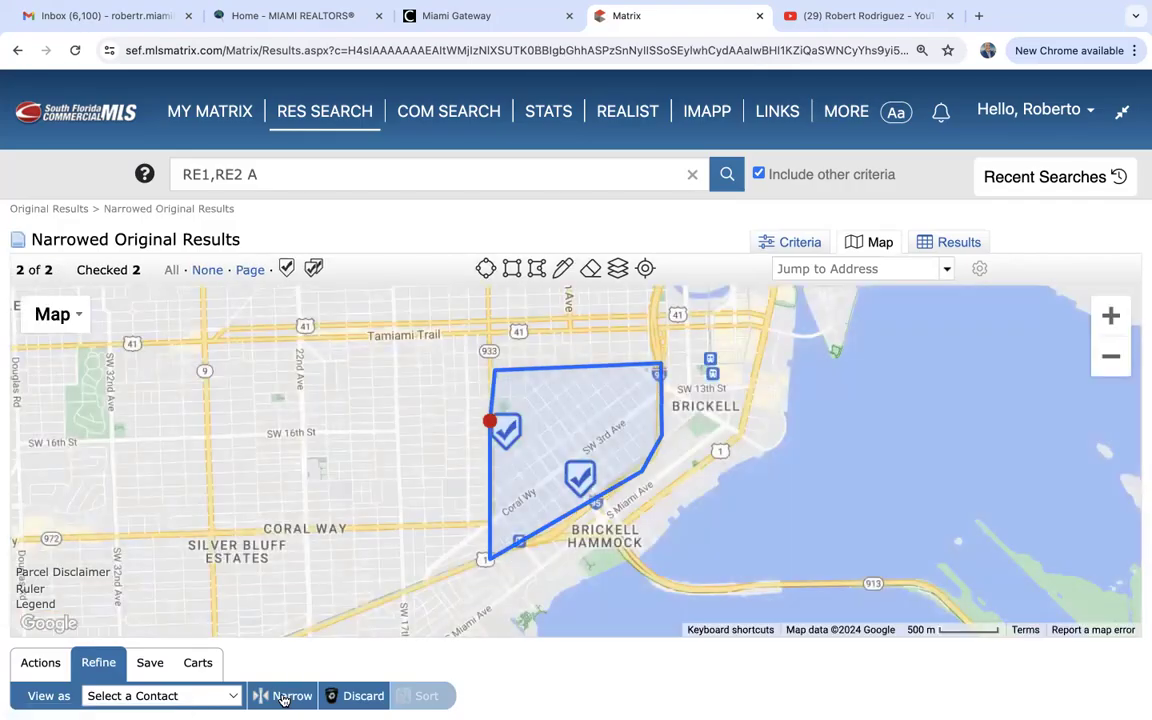
pyautogui.click(501, 432)
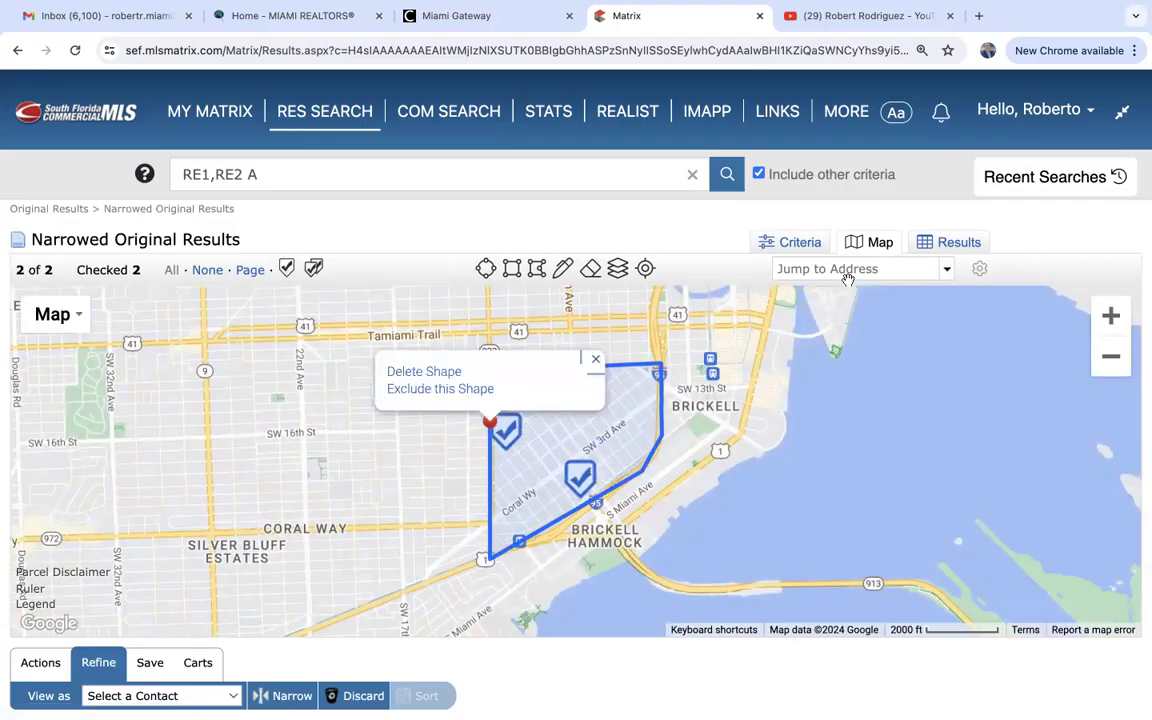
pyautogui.click(962, 245)
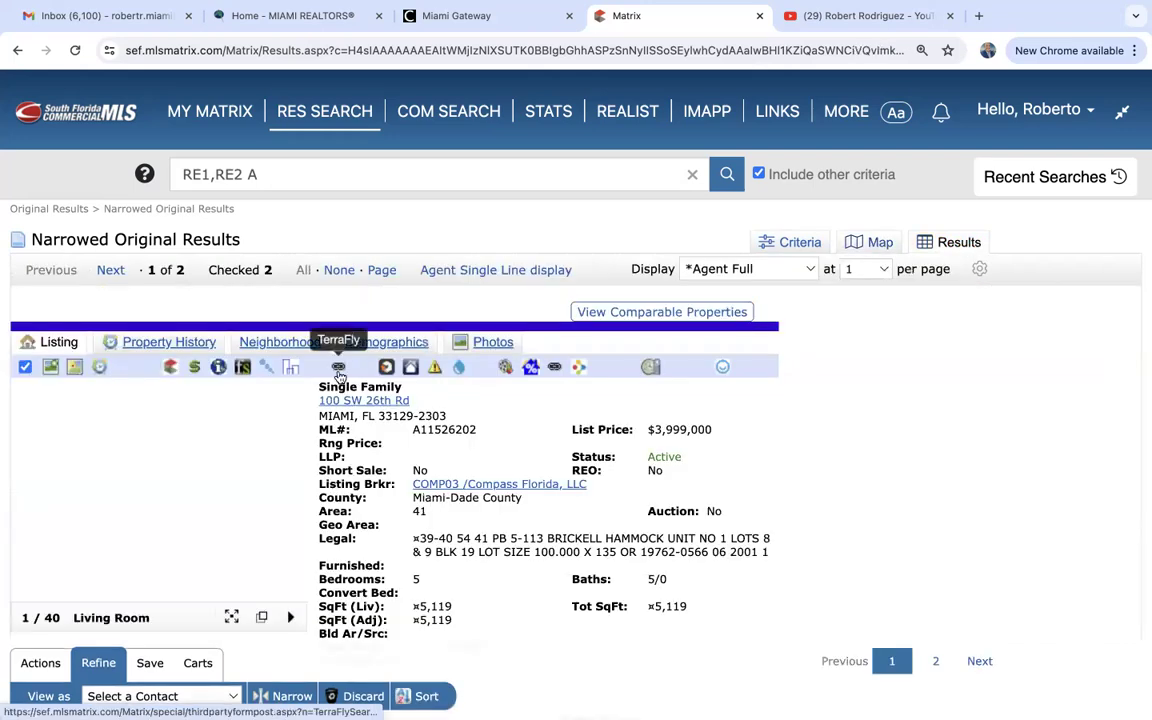
pyautogui.click(111, 271)
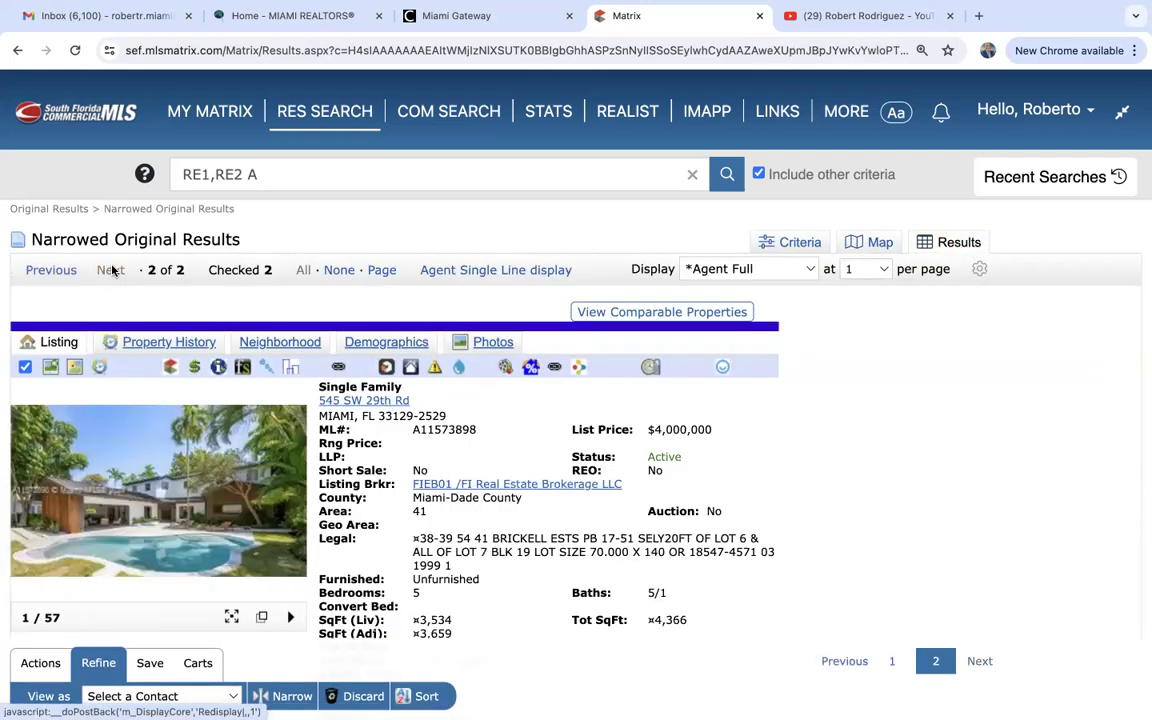
pyautogui.click(67, 277)
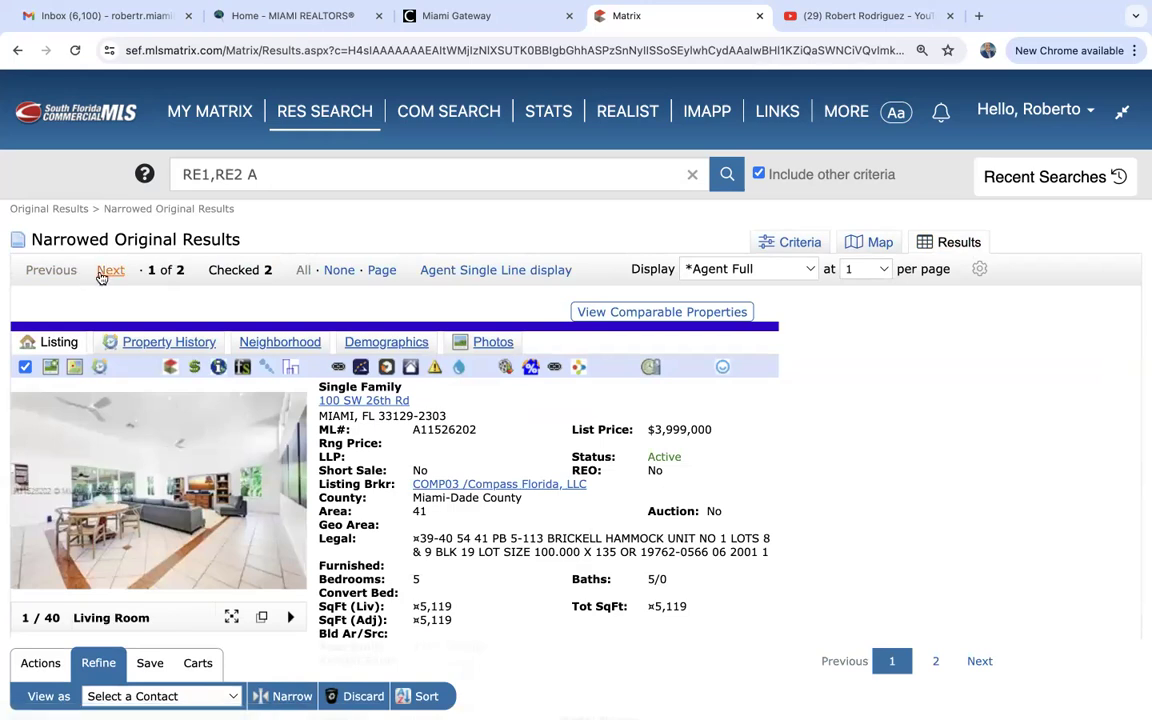
pyautogui.click(108, 271)
pyautogui.click(58, 268)
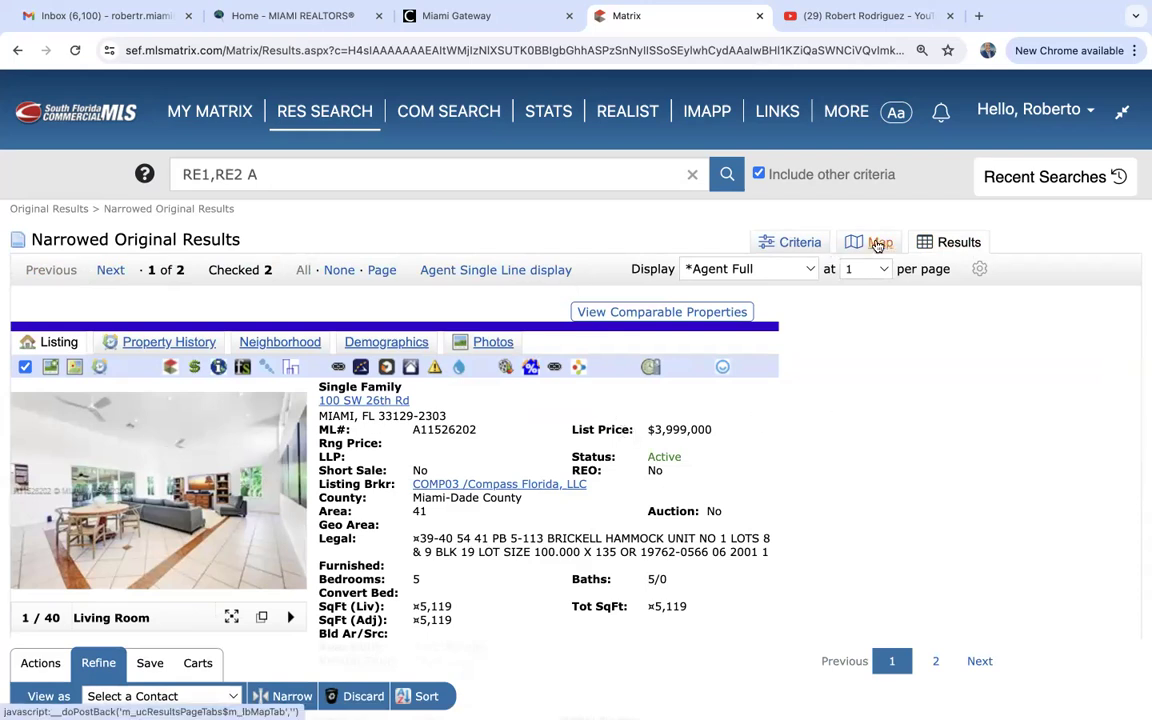
pyautogui.click(877, 245)
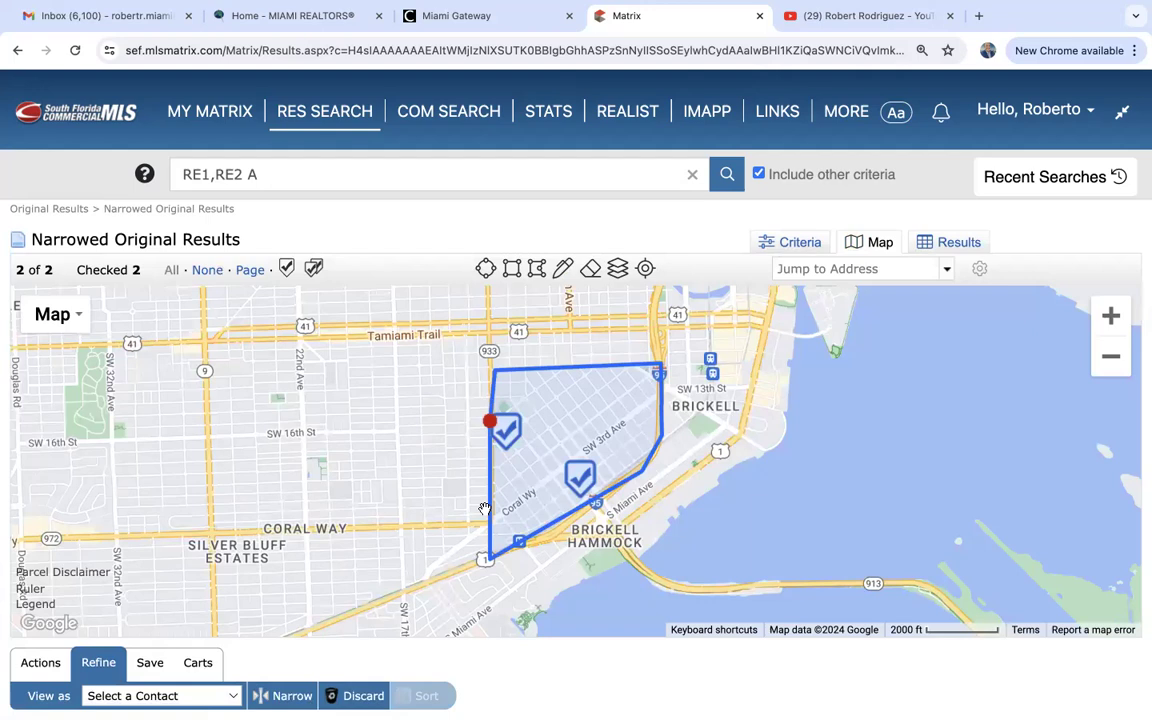
pyautogui.click(40, 663)
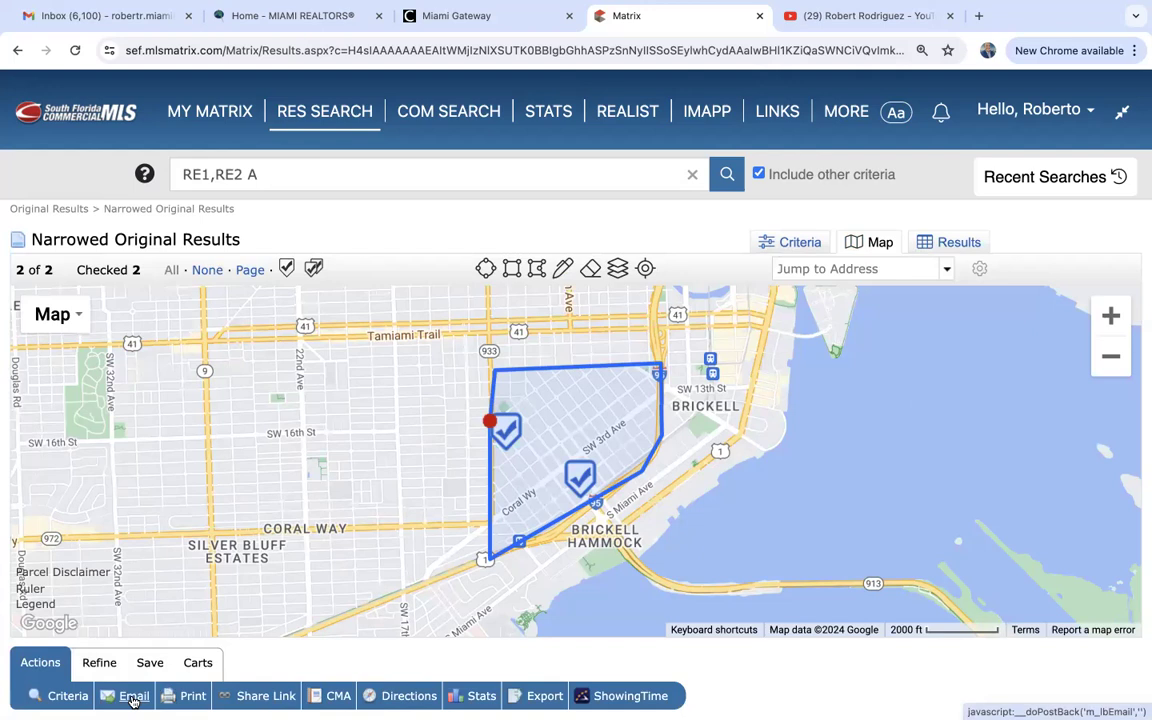
# Go back to the 20 Original Results, uncheck all listings, and show them as detailed Results.
pyautogui.click(70, 212)
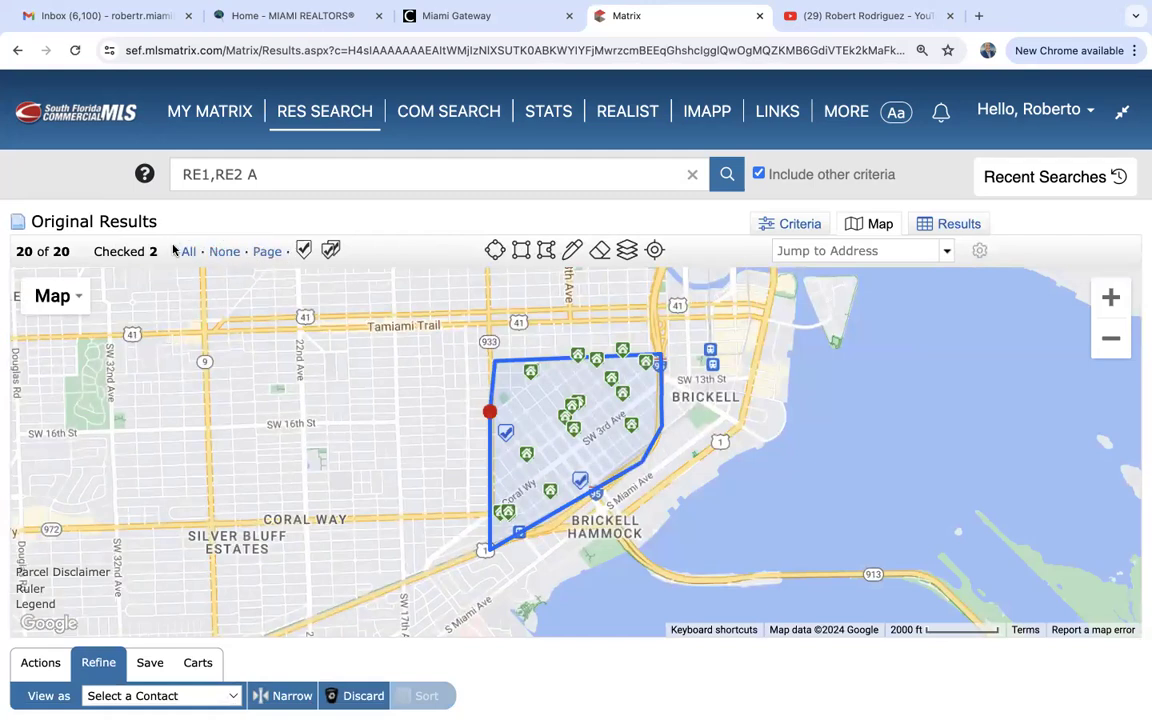
pyautogui.click(225, 252)
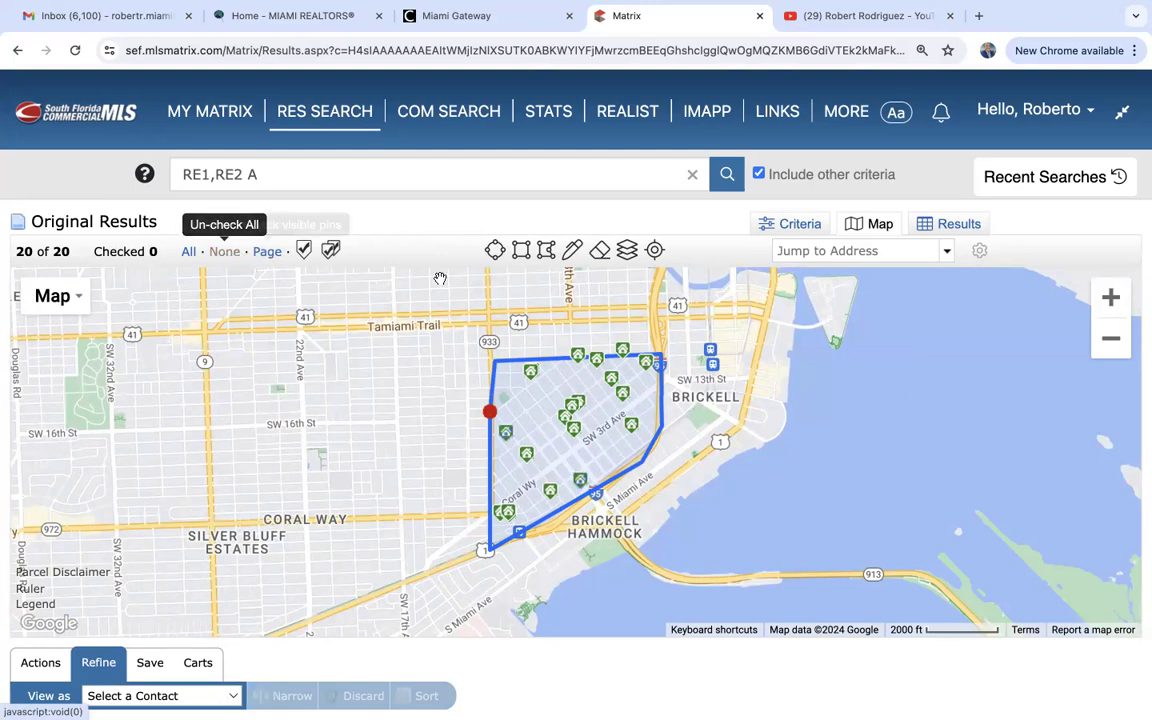
pyautogui.click(489, 411)
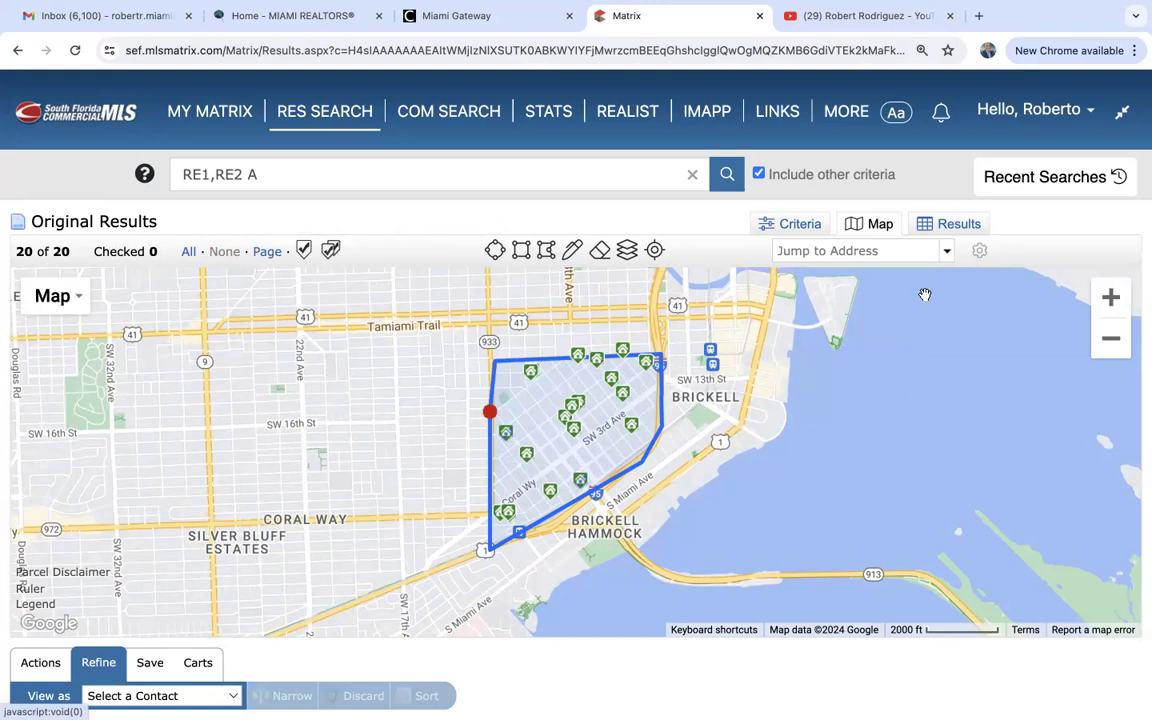
pyautogui.click(968, 229)
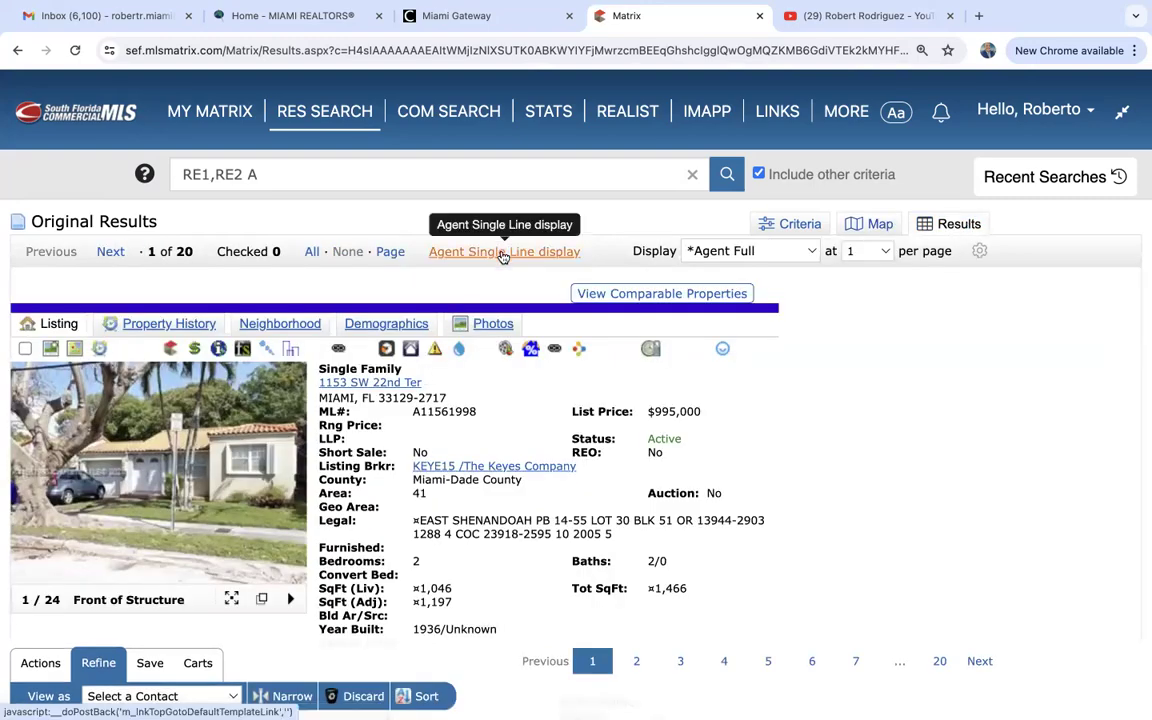
pyautogui.click(503, 253)
pyautogui.scroll(-1, 476, 512)
pyautogui.scroll(1, 477, 556)
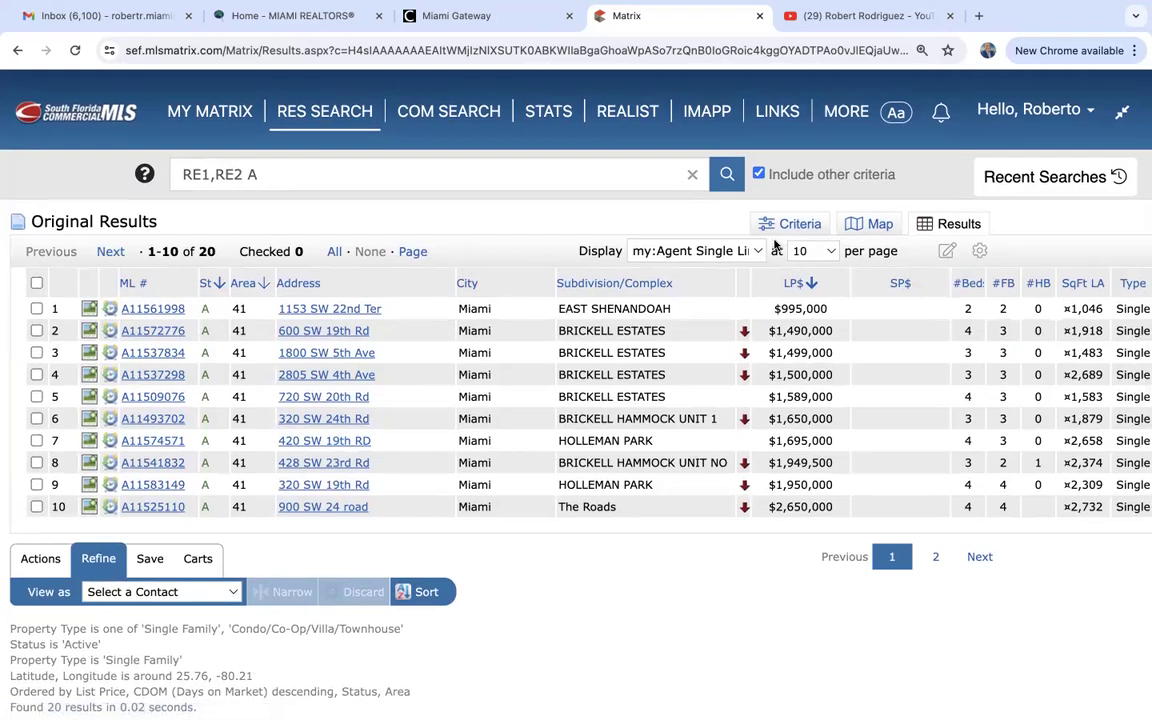
pyautogui.click(828, 252)
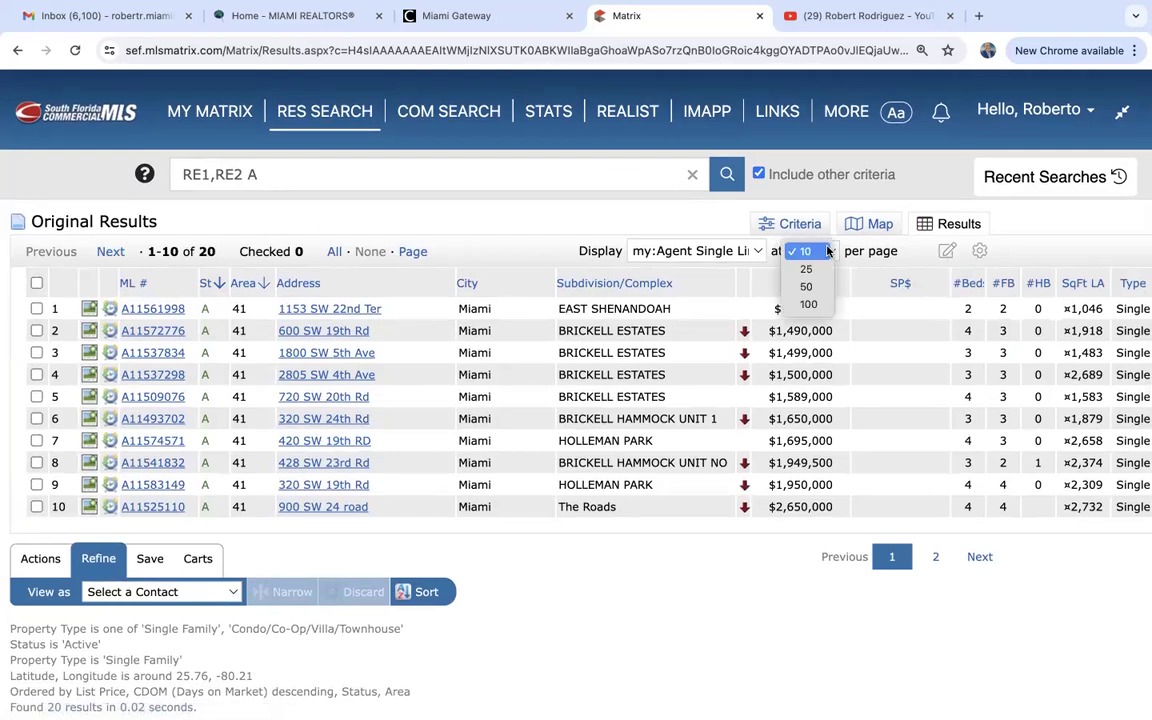
pyautogui.click(822, 306)
pyautogui.scroll(-2, 520, 440)
pyautogui.scroll(3, 518, 493)
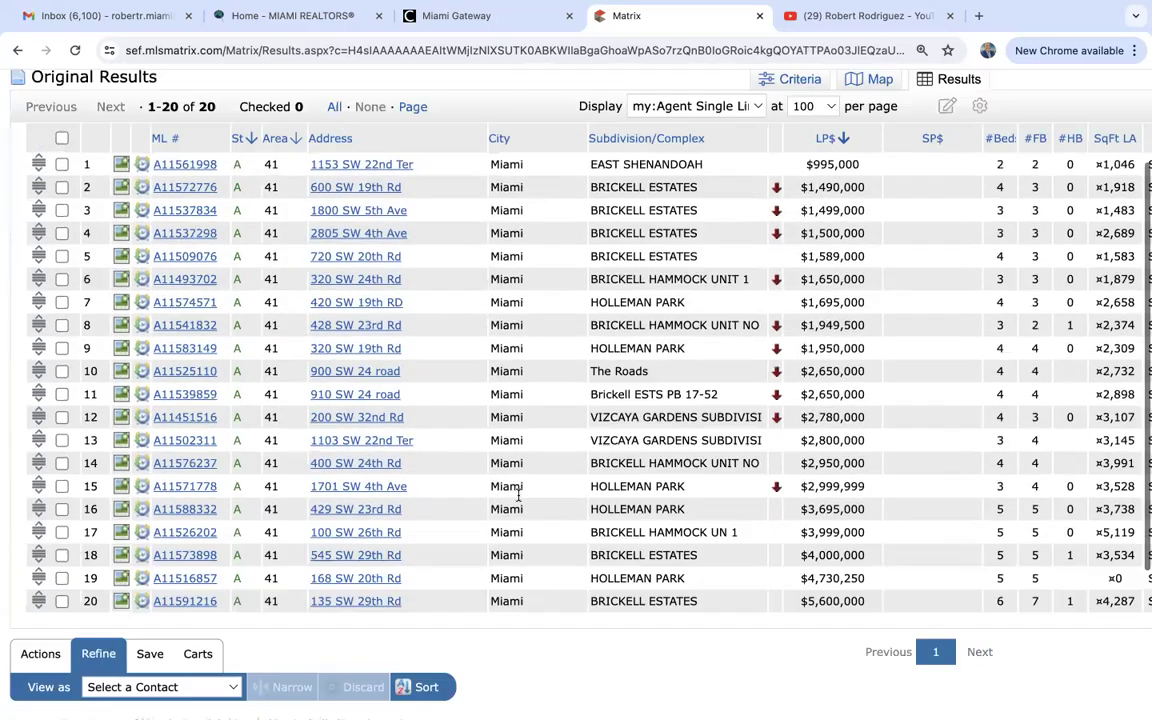
pyautogui.scroll(-1, 518, 493)
pyautogui.scroll(1, 518, 493)
pyautogui.scroll(1, 518, 493)
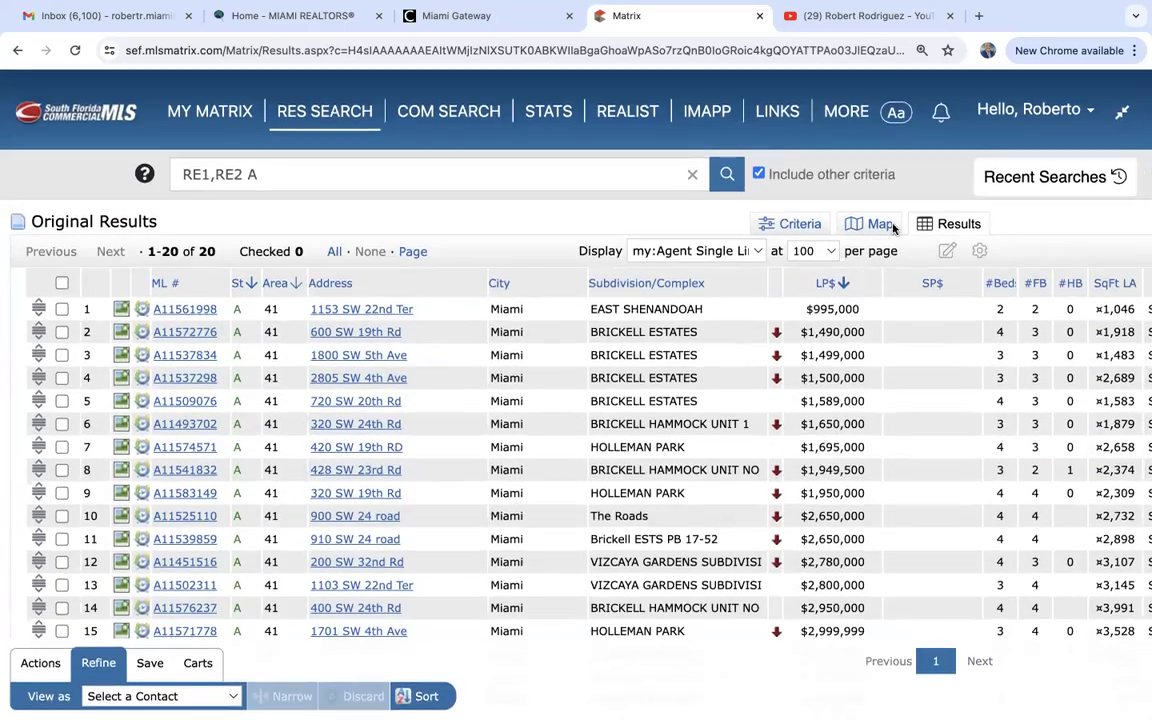
pyautogui.click(812, 251)
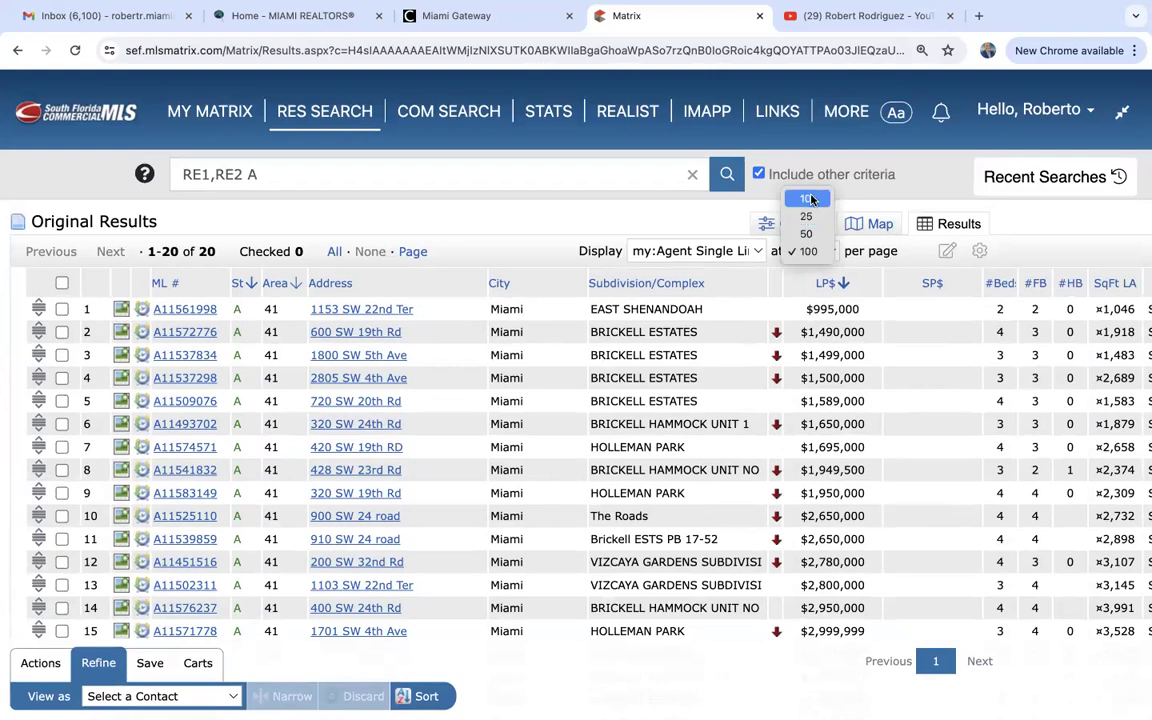
pyautogui.click(808, 252)
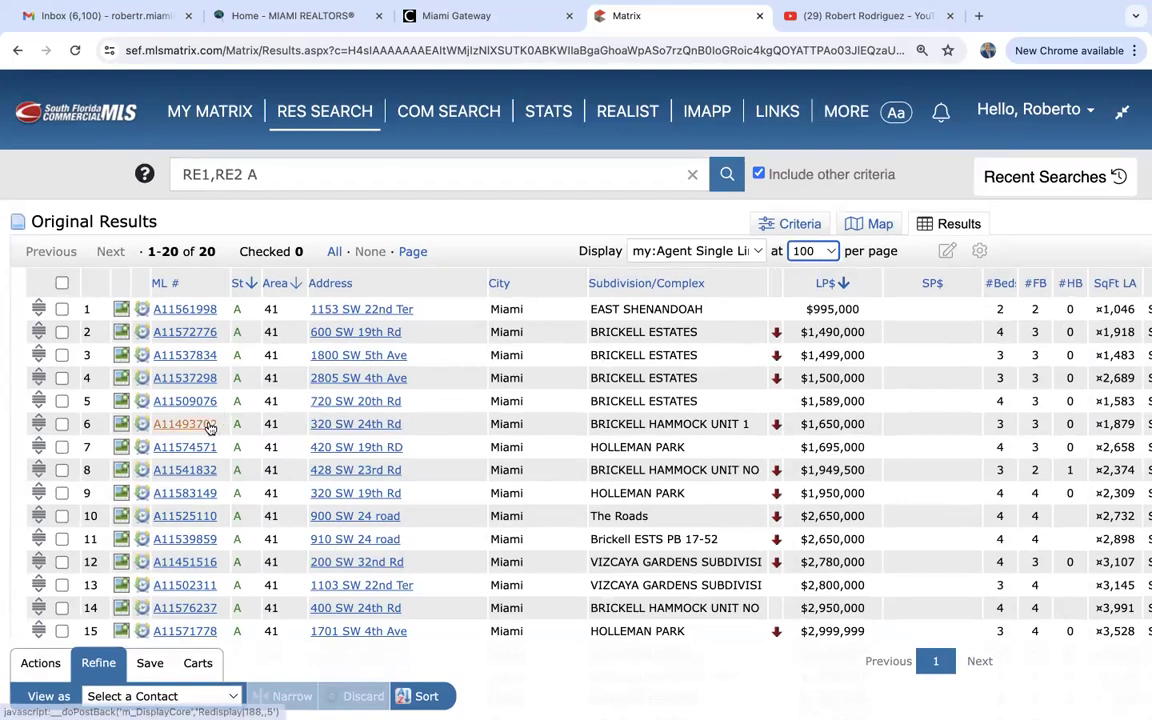
pyautogui.scroll(-3, 205, 425)
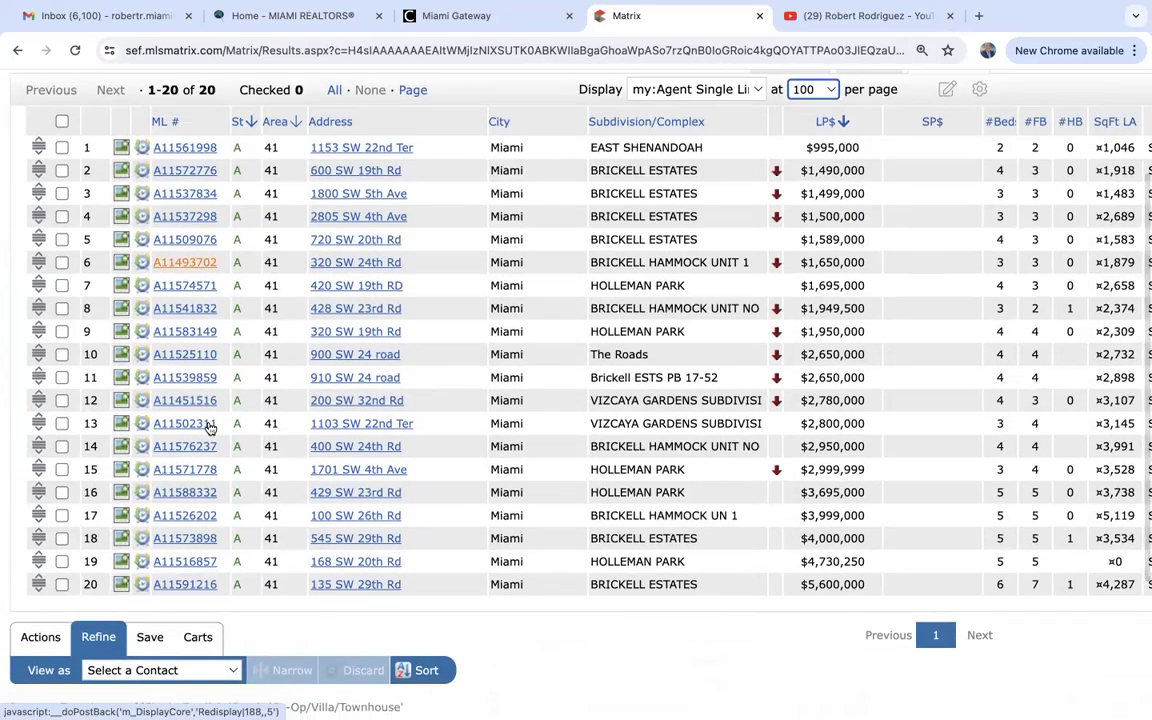
pyautogui.scroll(2, 210, 428)
pyautogui.scroll(-3, 210, 428)
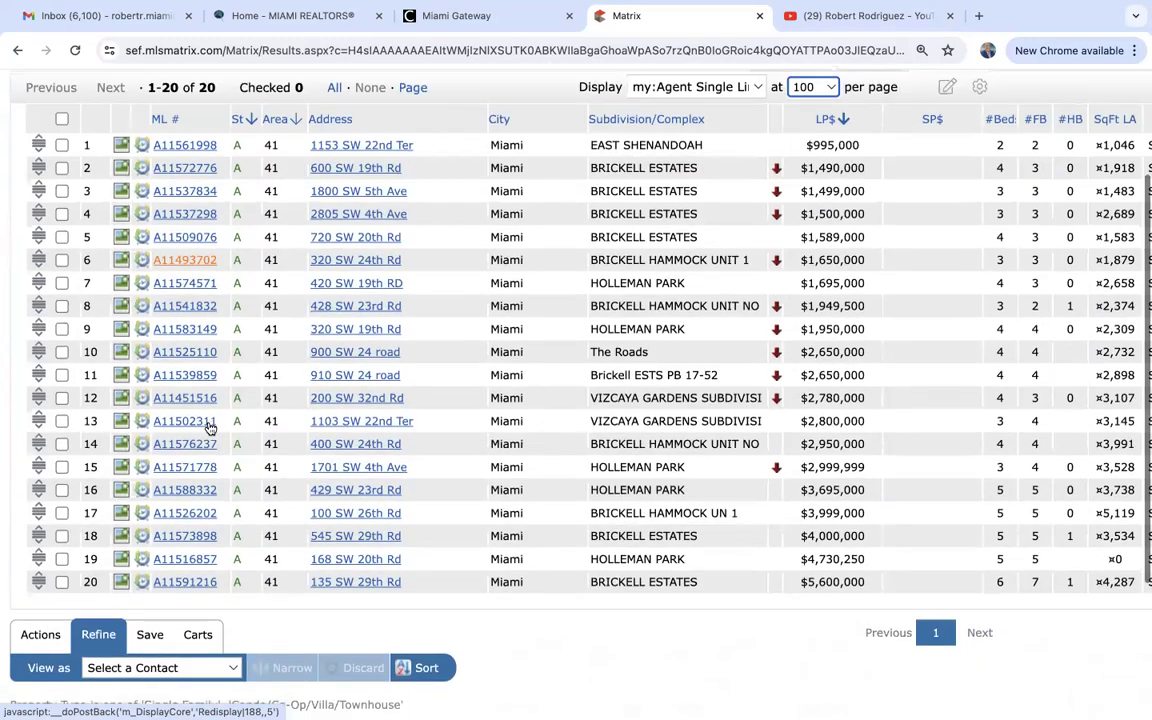
pyautogui.scroll(2, 210, 428)
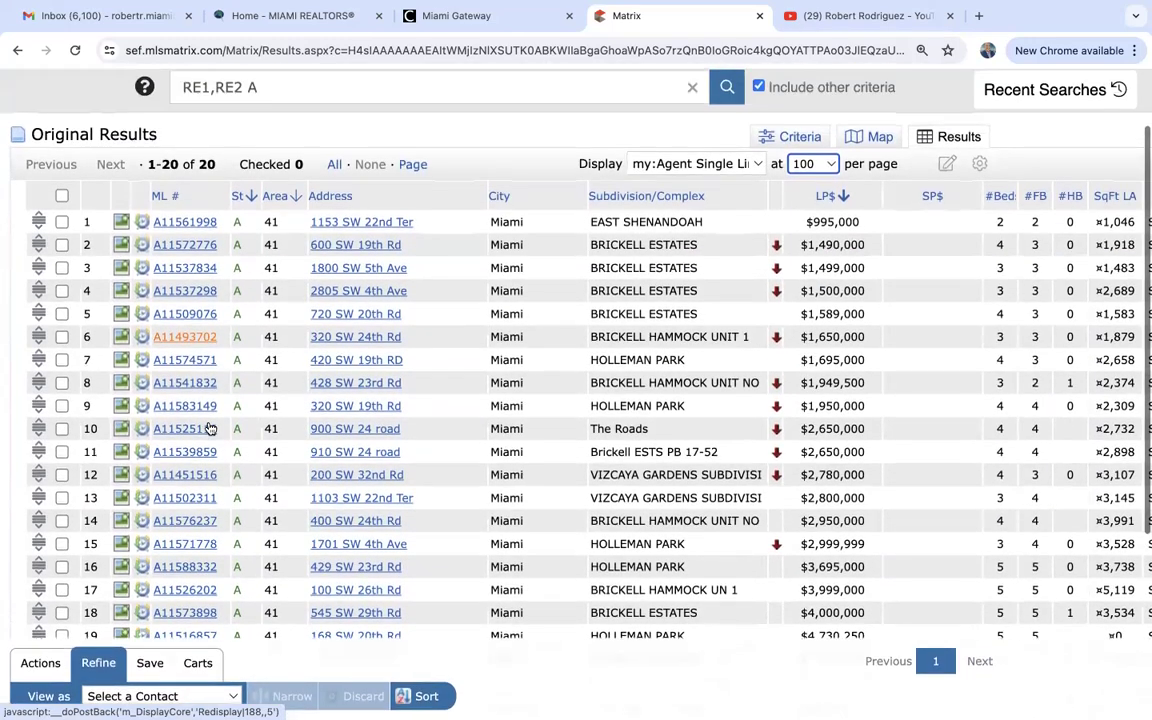
pyautogui.scroll(-3, 210, 428)
pyautogui.scroll(2, 210, 428)
pyautogui.scroll(1, 210, 428)
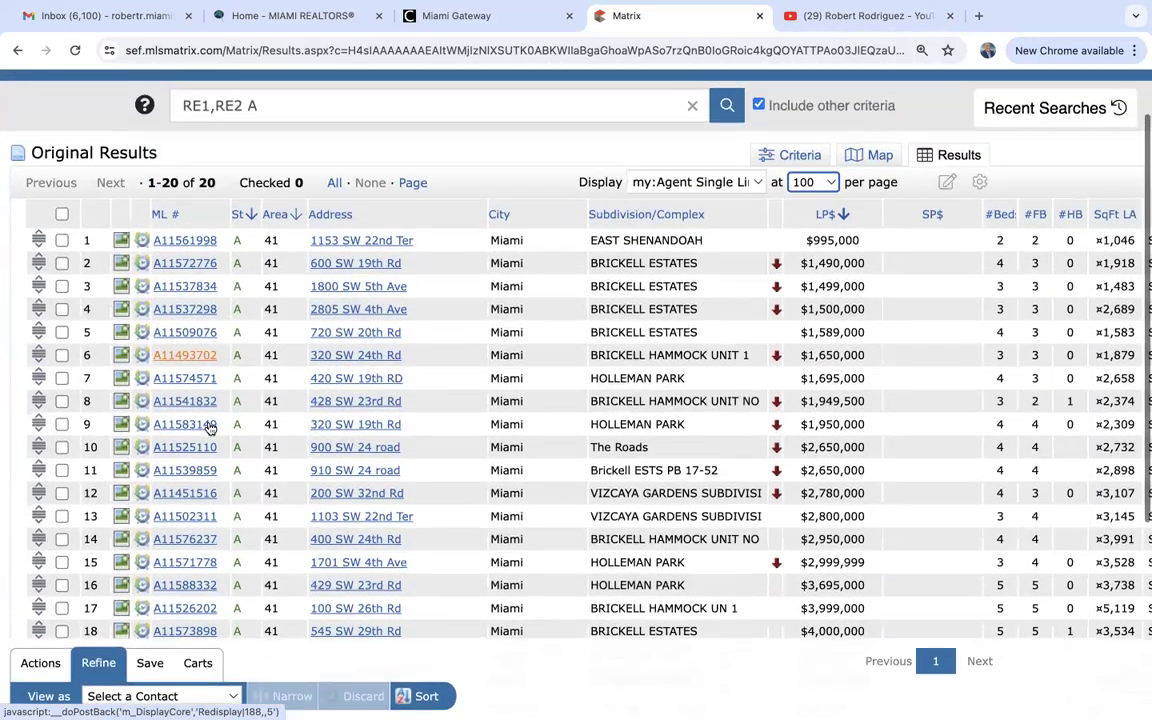
pyautogui.scroll(-2, 210, 428)
pyautogui.scroll(1, 210, 427)
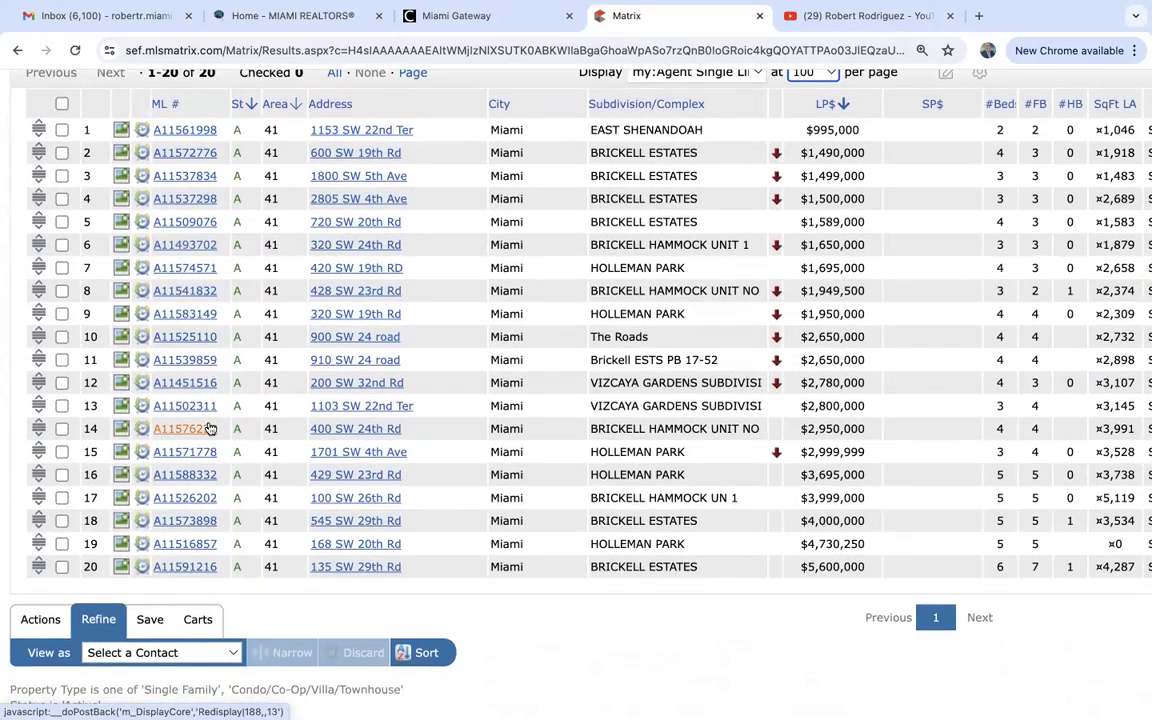
pyautogui.scroll(1, 210, 428)
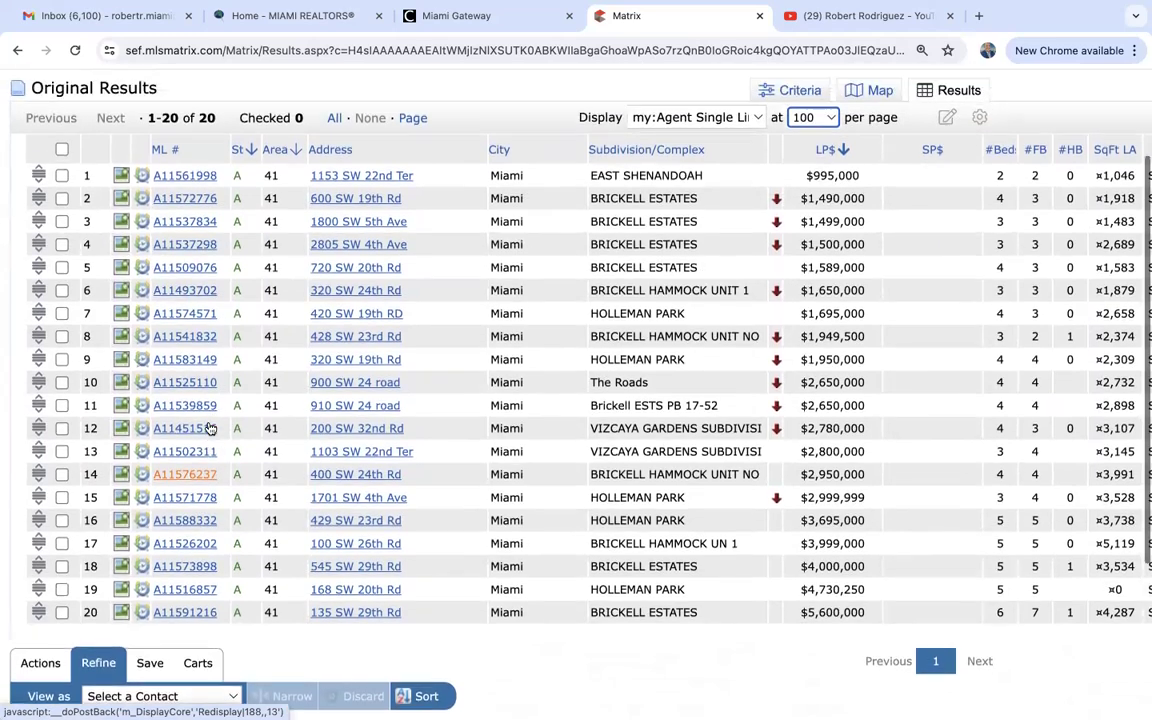
# Check all 20 listings and browse the Carts tab's Select Cart list without changing the default cart.
pyautogui.click(62, 153)
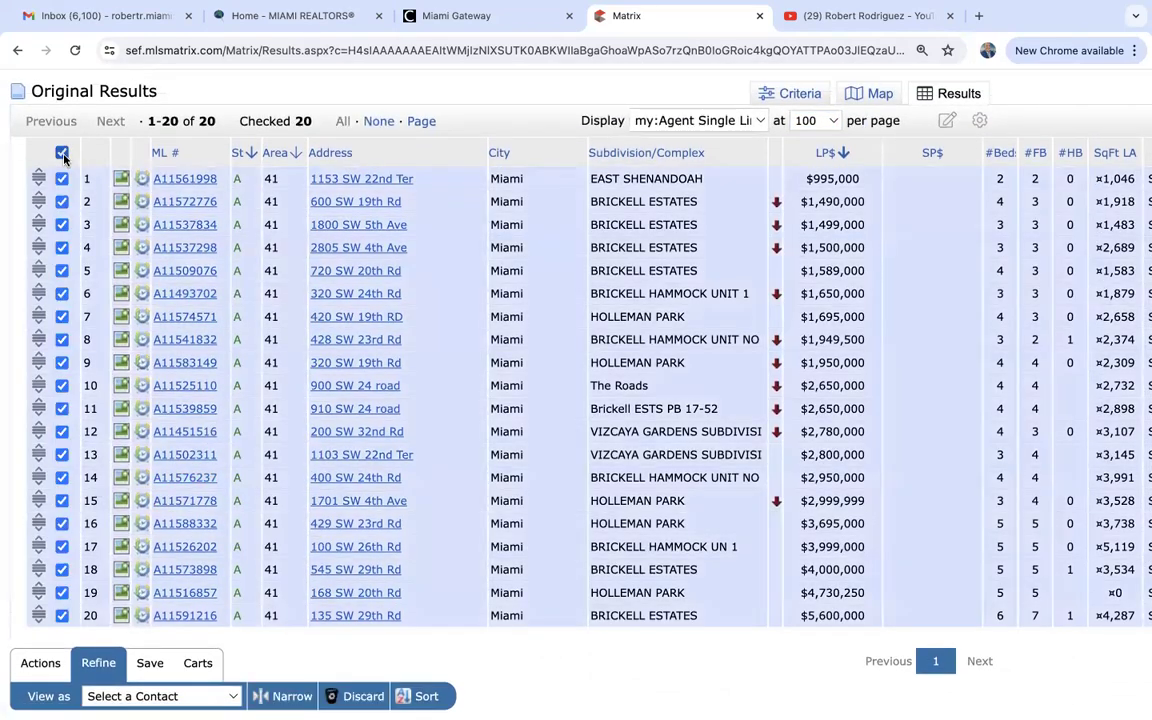
pyautogui.scroll(-2, 274, 329)
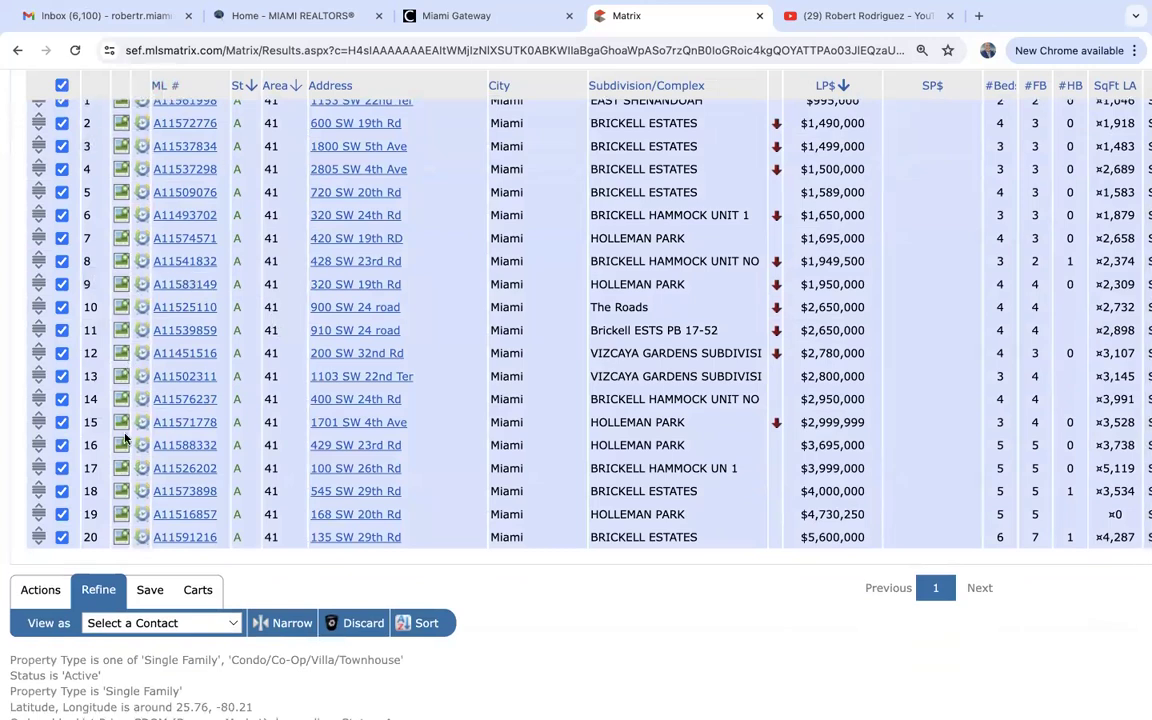
pyautogui.click(203, 591)
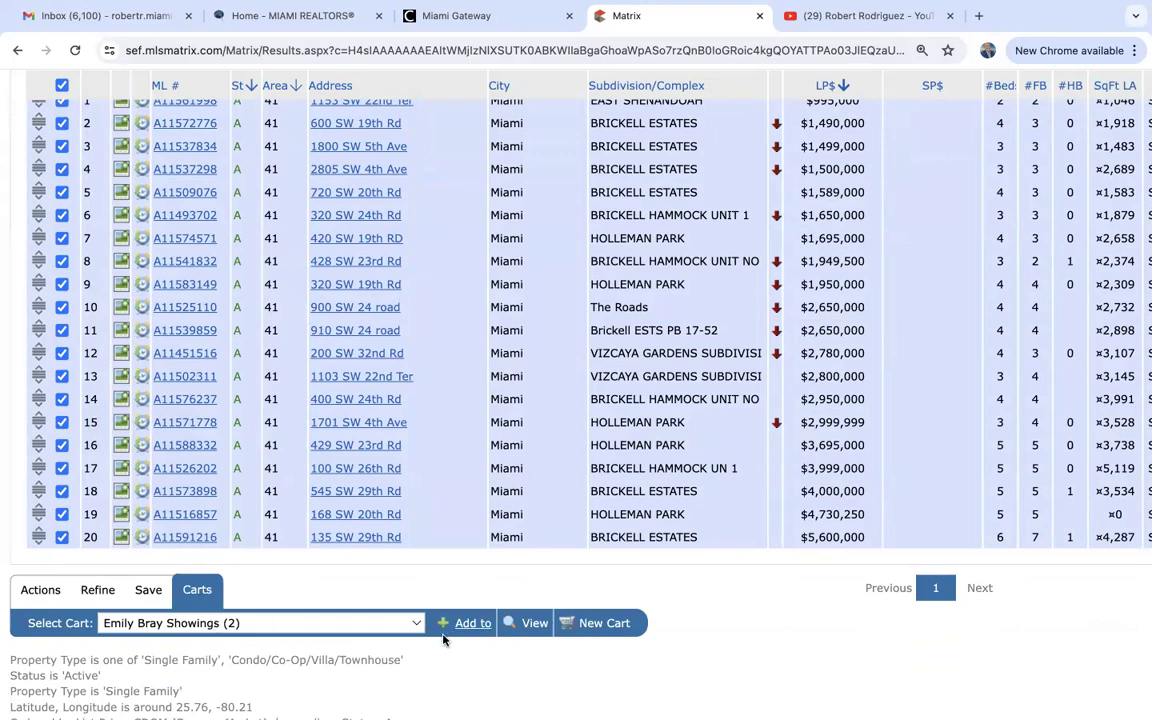
pyautogui.click(417, 622)
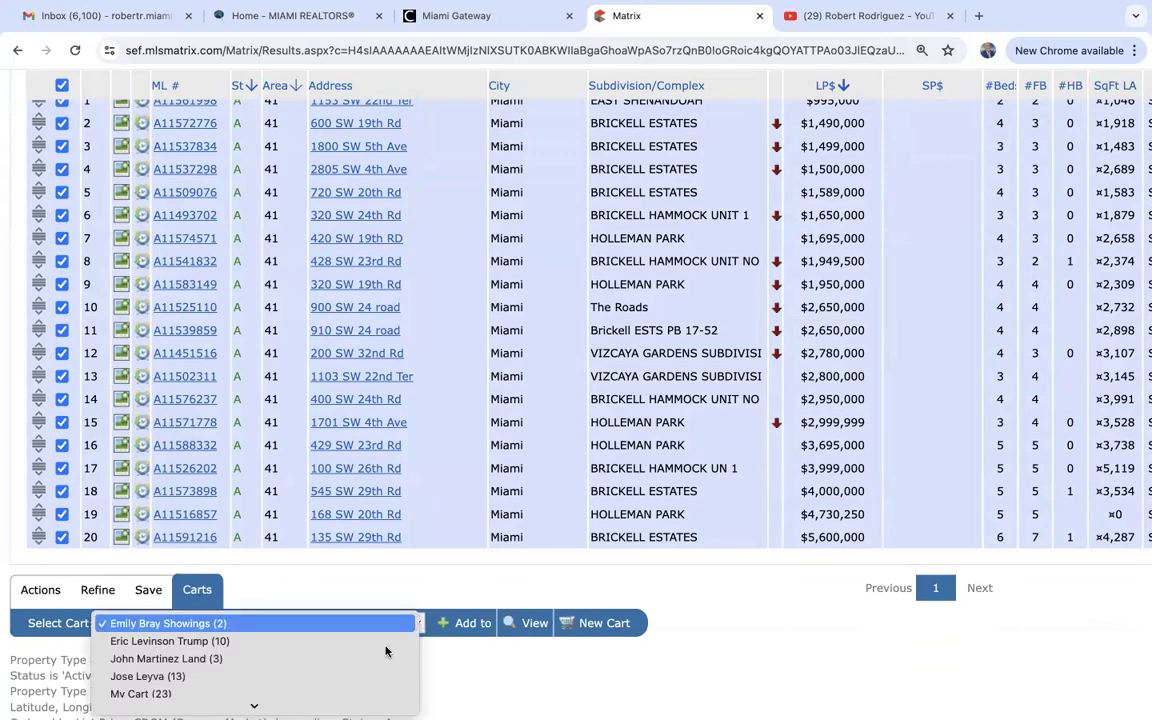
pyautogui.scroll(-2, 355, 660)
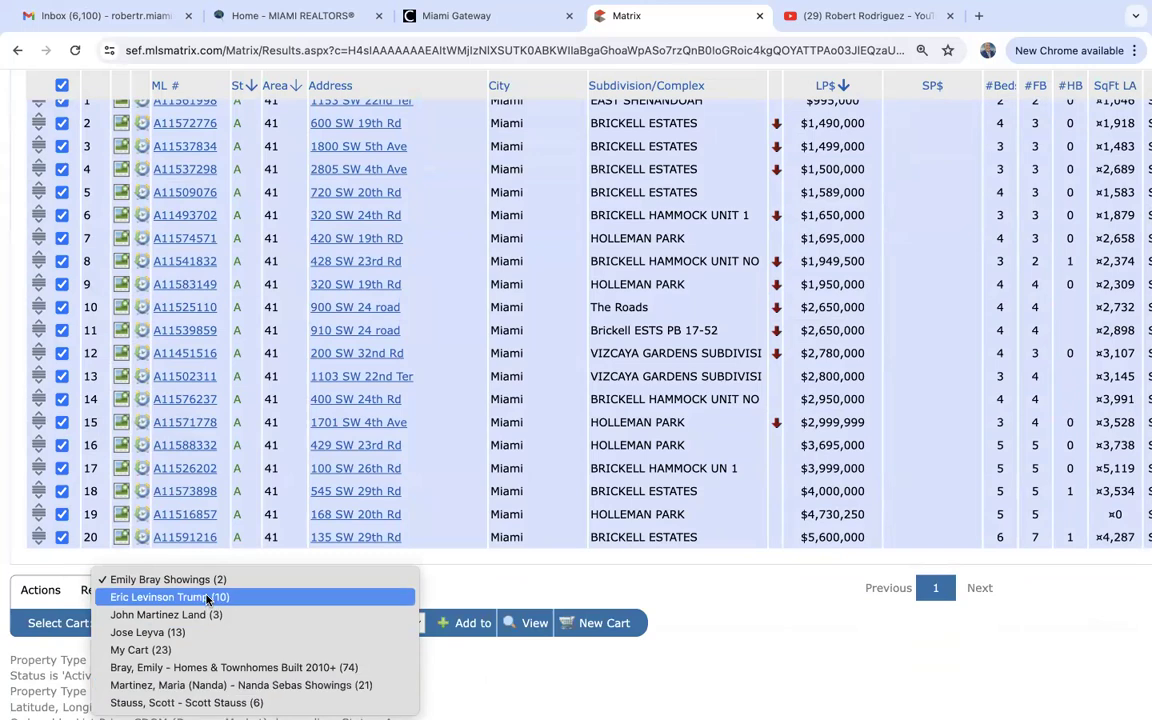
pyautogui.press('Down')
pyautogui.press('Down')
pyautogui.press('Down')
pyautogui.press('Down')
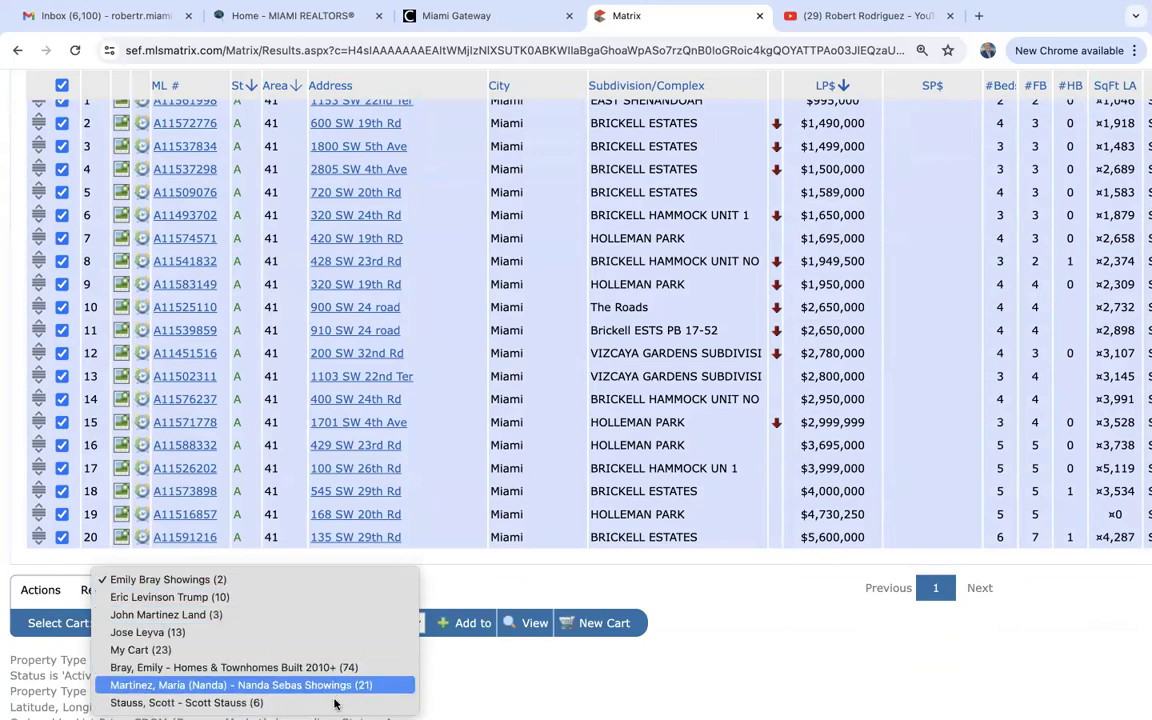
pyautogui.click(501, 680)
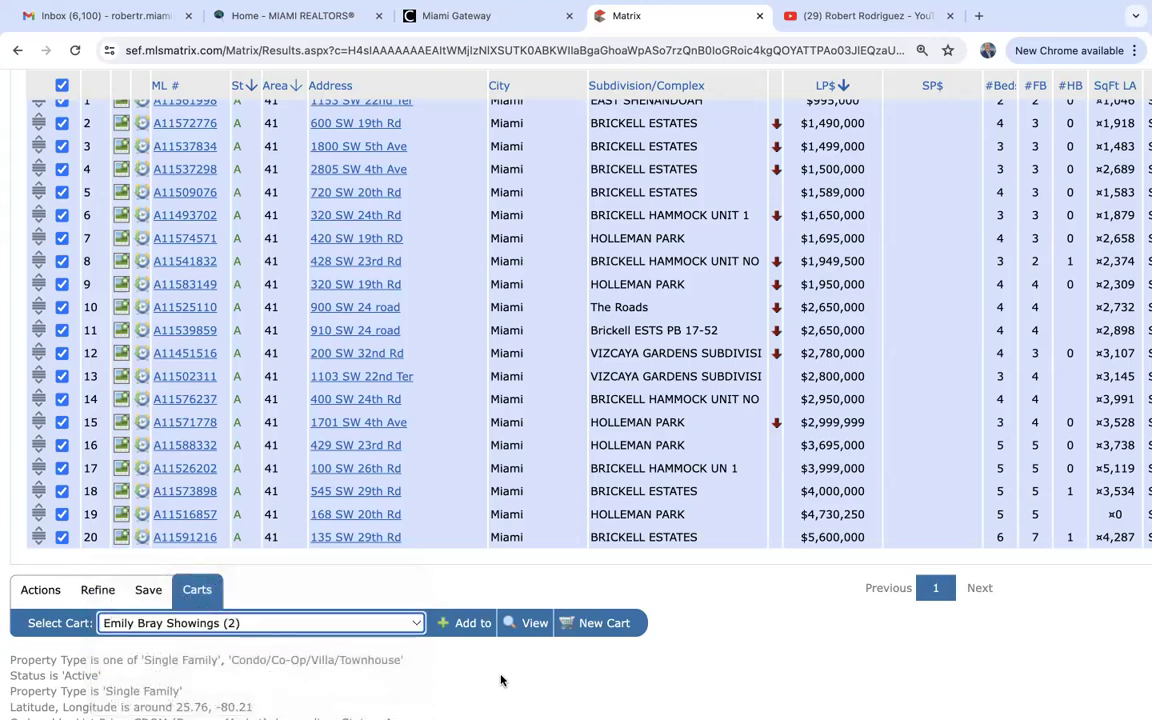
# Save the checked listings to a new cart named 'The Roads' with no contact, then return to MY MATRIX.
pyautogui.click(602, 624)
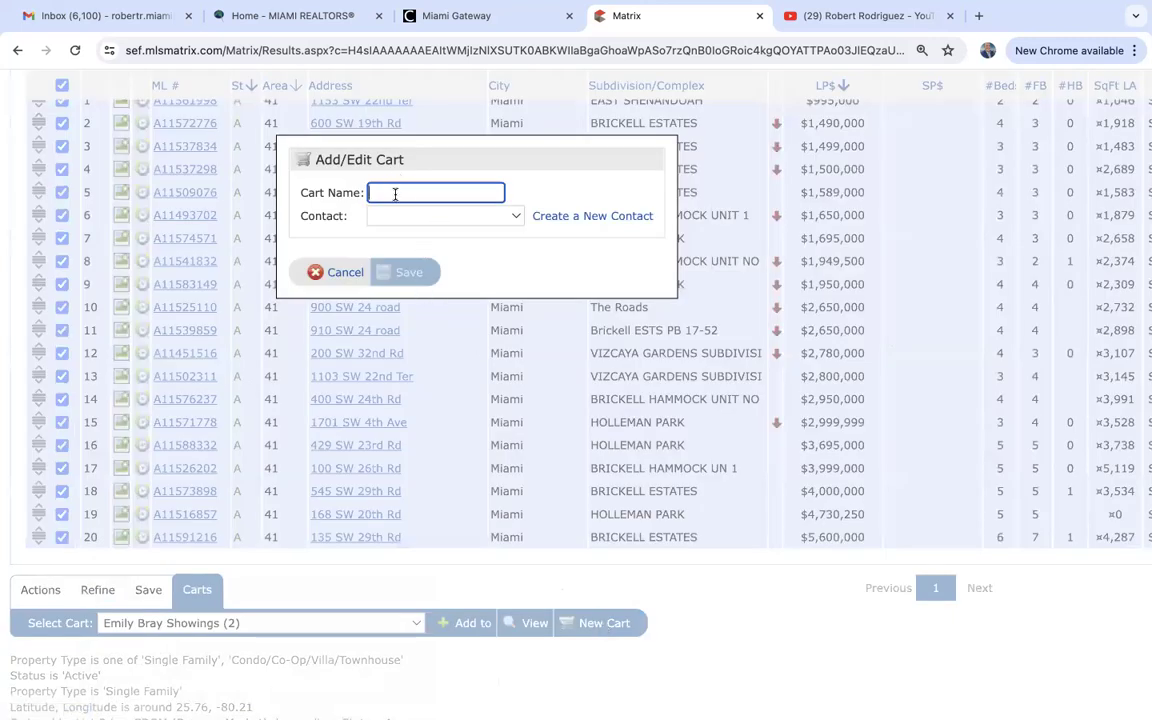
pyautogui.write('The Roads')
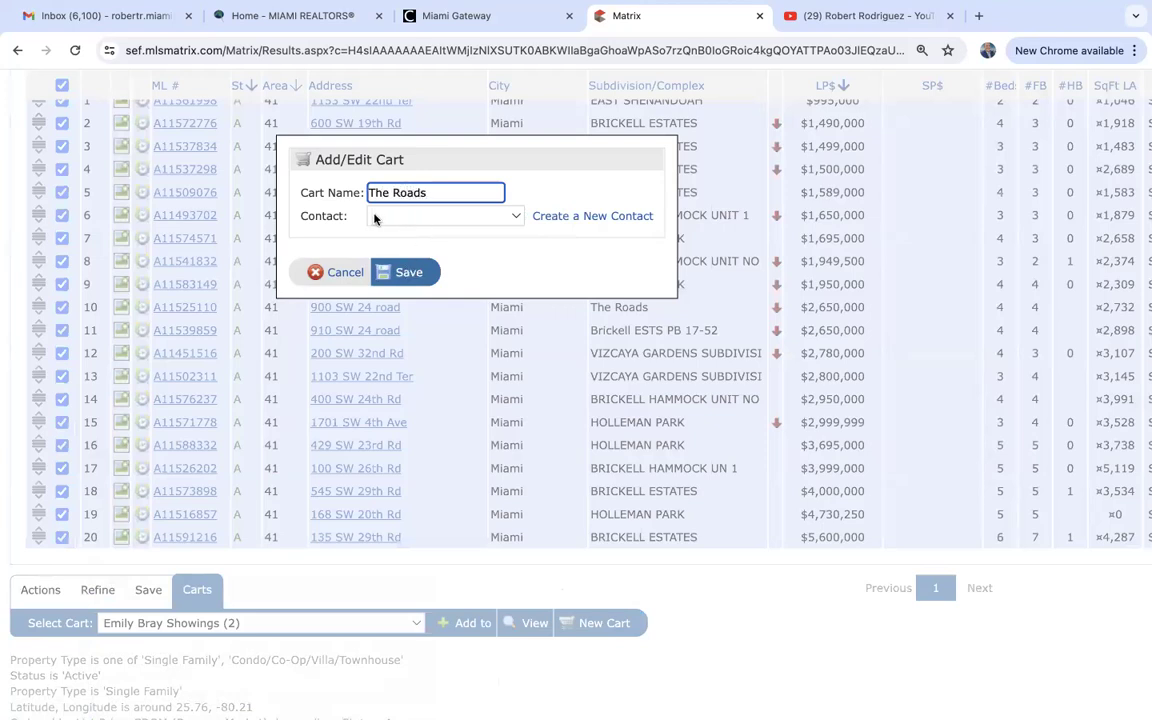
pyautogui.click(398, 220)
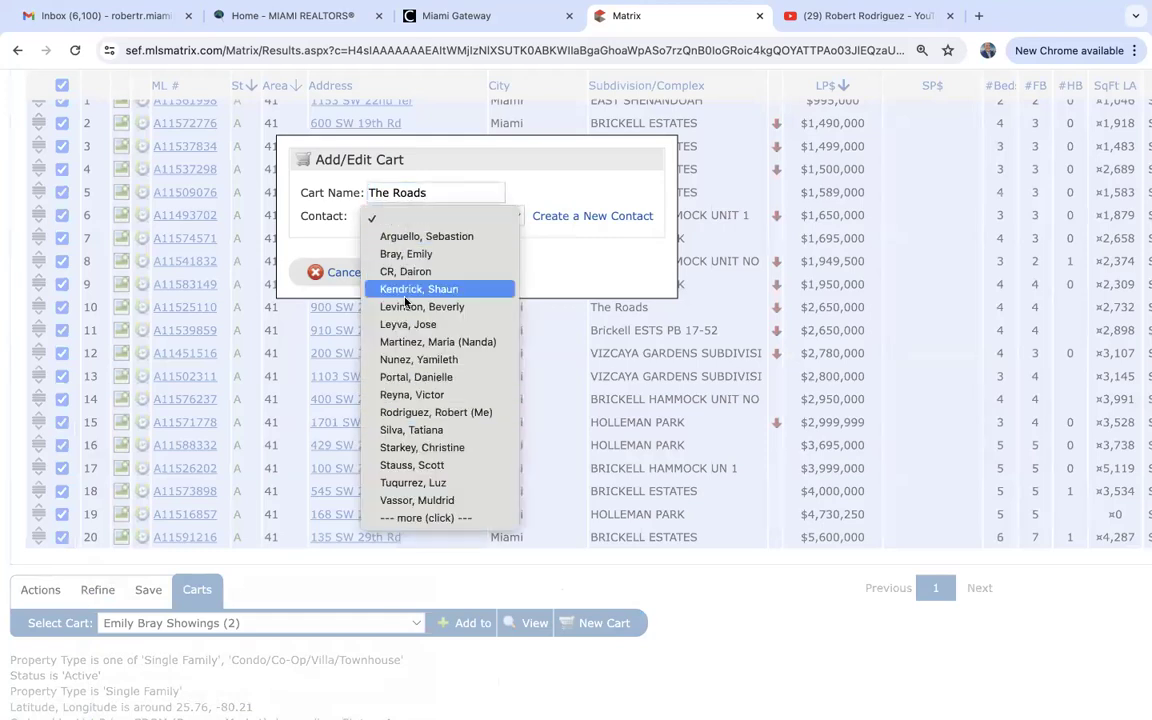
pyautogui.press('Escape')
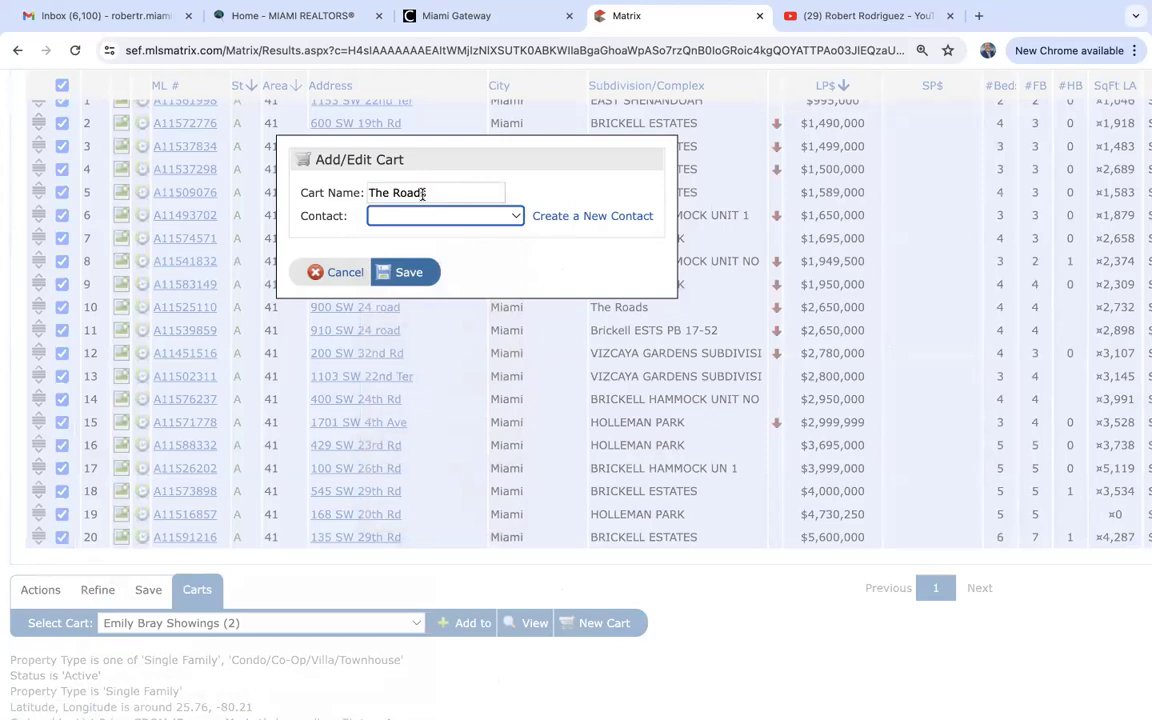
pyautogui.click(406, 273)
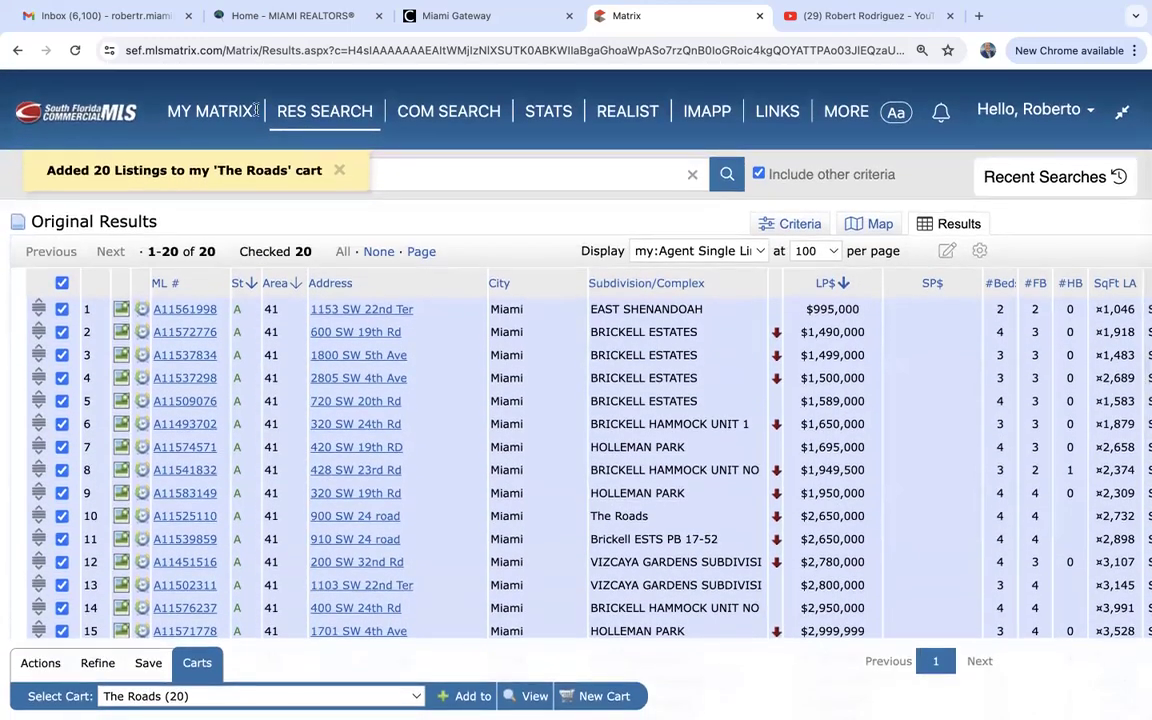
pyautogui.click(219, 112)
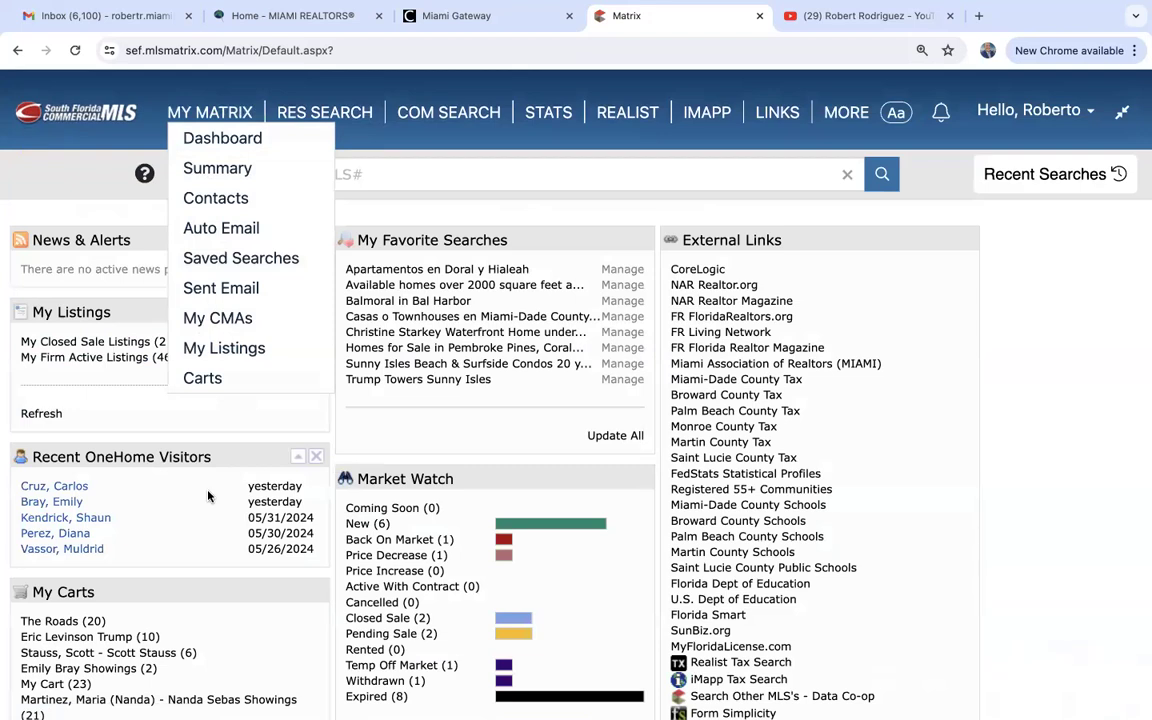
# Open 'The Roads (20)' from My Carts and scroll through its homes priced $995,000 to $5,600,000.
pyautogui.scroll(-2, 208, 495)
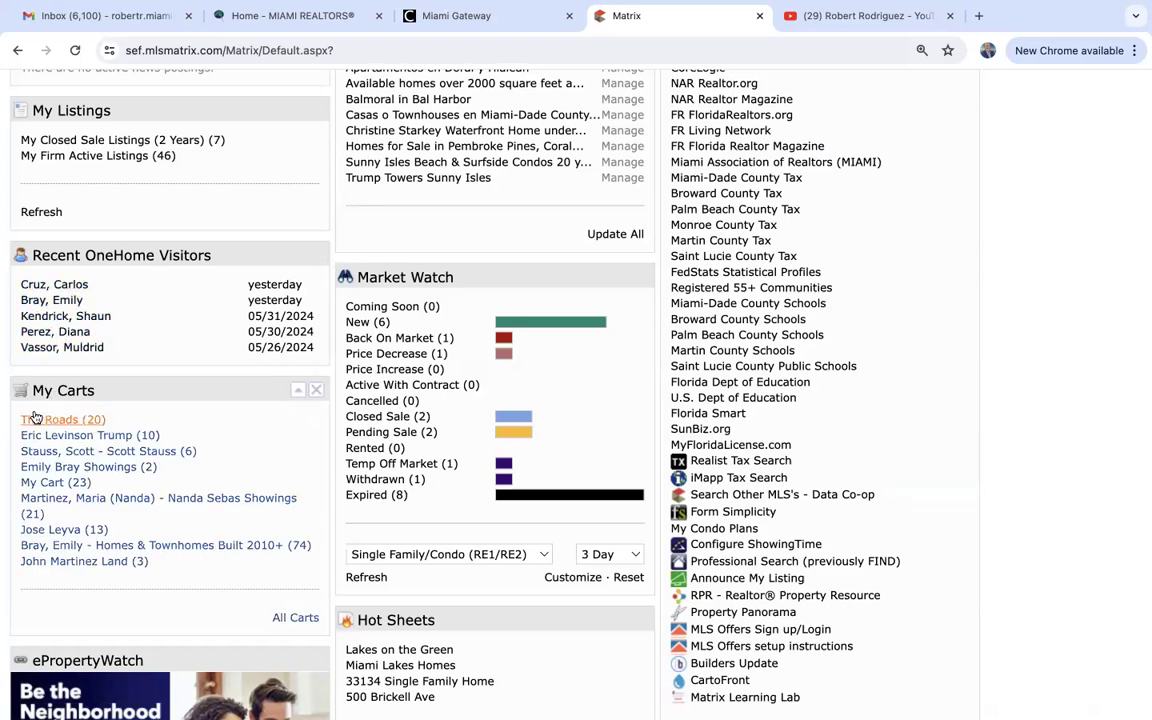
pyautogui.scroll(-1, 166, 424)
pyautogui.scroll(-2, 166, 424)
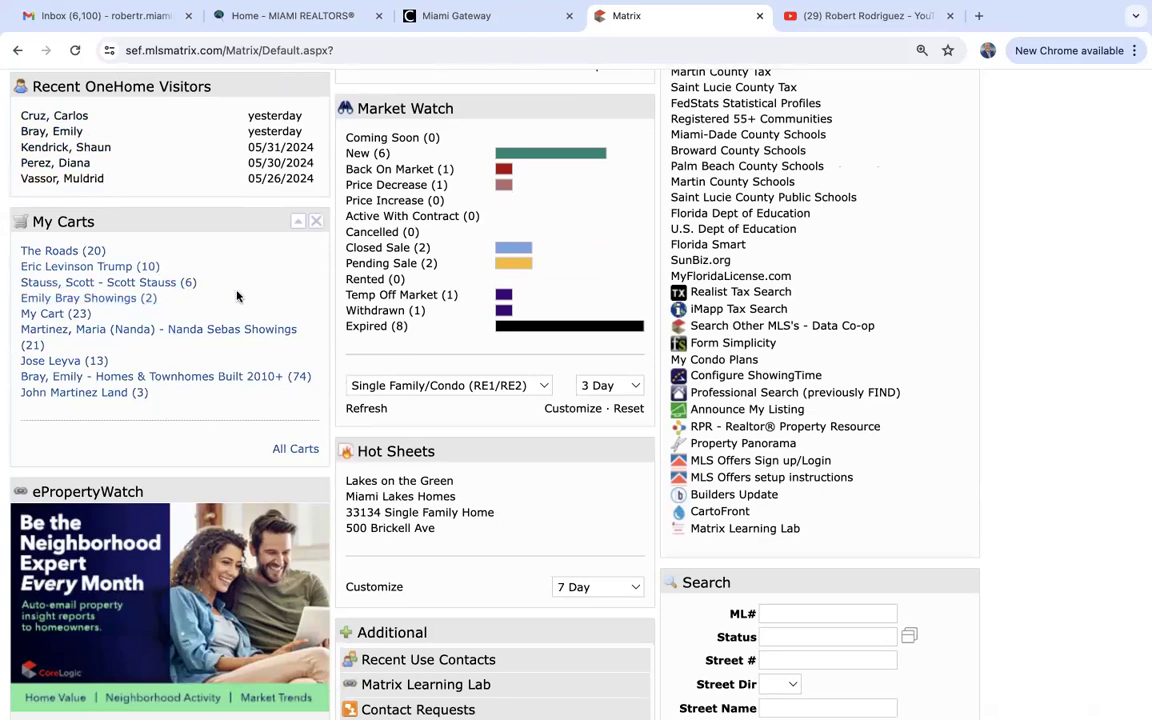
pyautogui.click(52, 253)
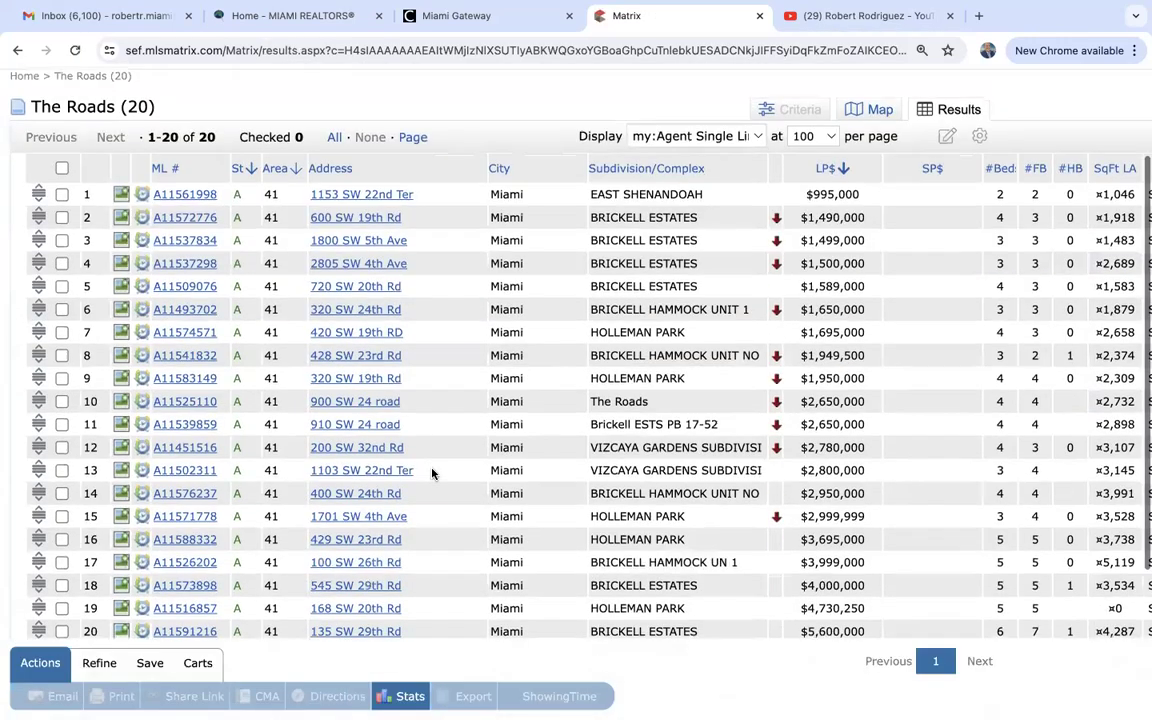
pyautogui.scroll(-3, 432, 473)
pyautogui.scroll(3, 432, 473)
pyautogui.scroll(-3, 432, 473)
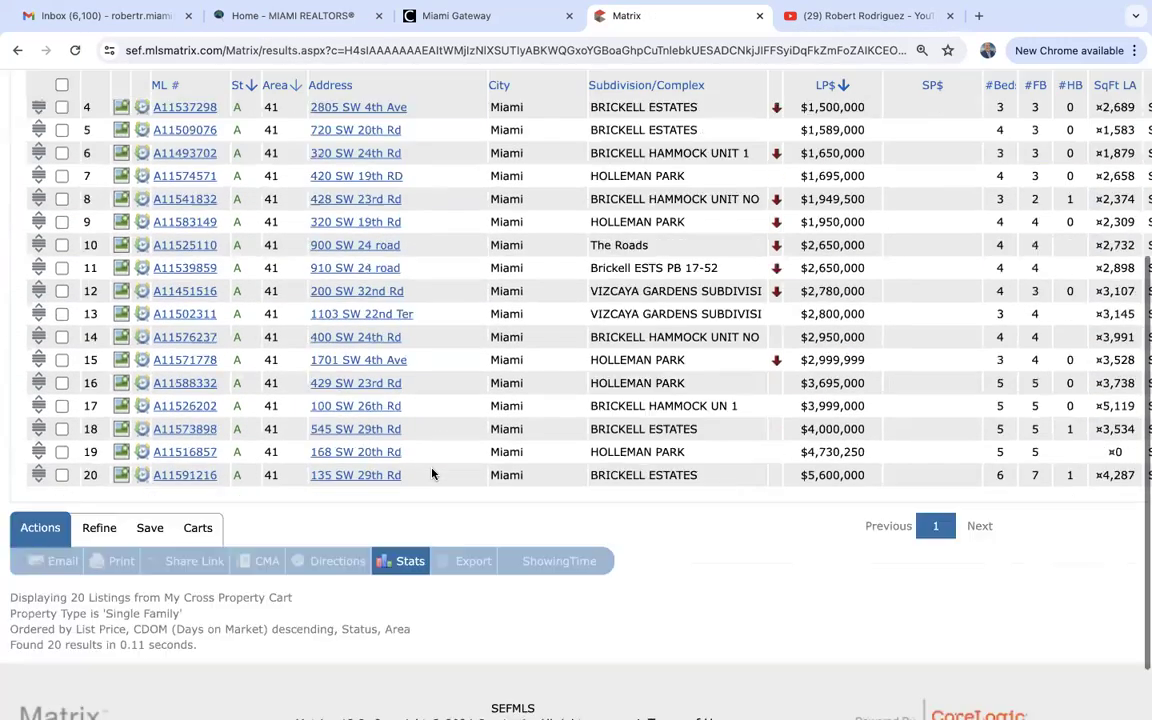
pyautogui.scroll(3, 432, 473)
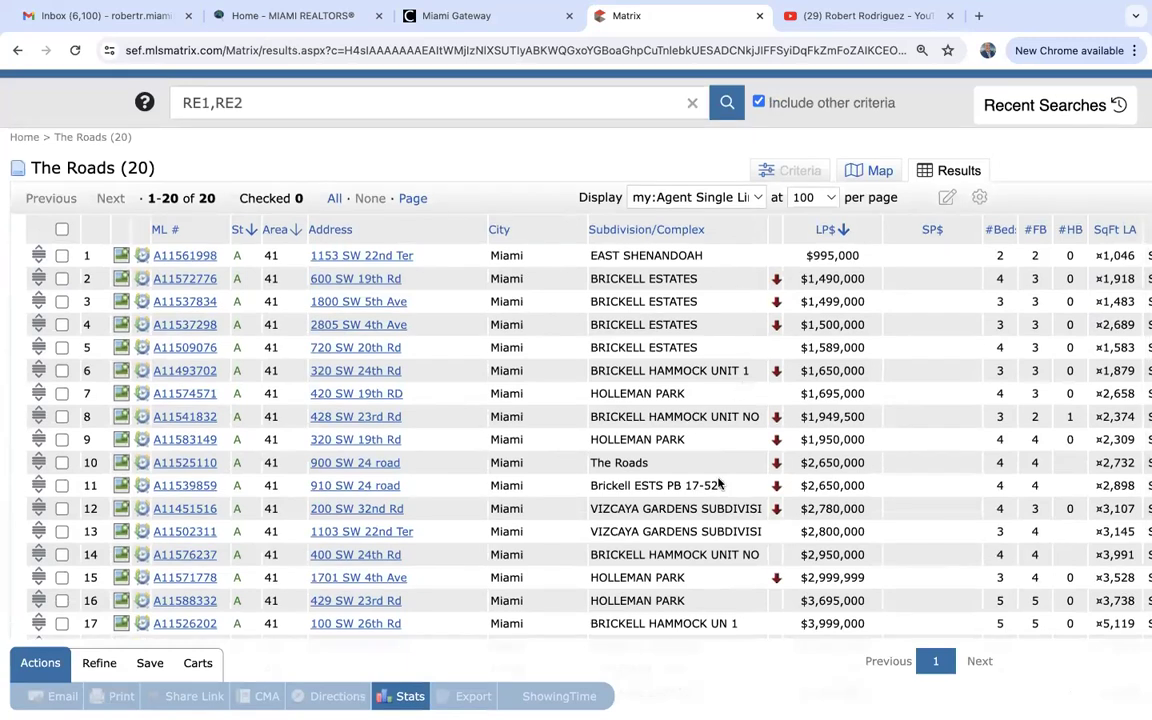
pyautogui.scroll(-3, 718, 484)
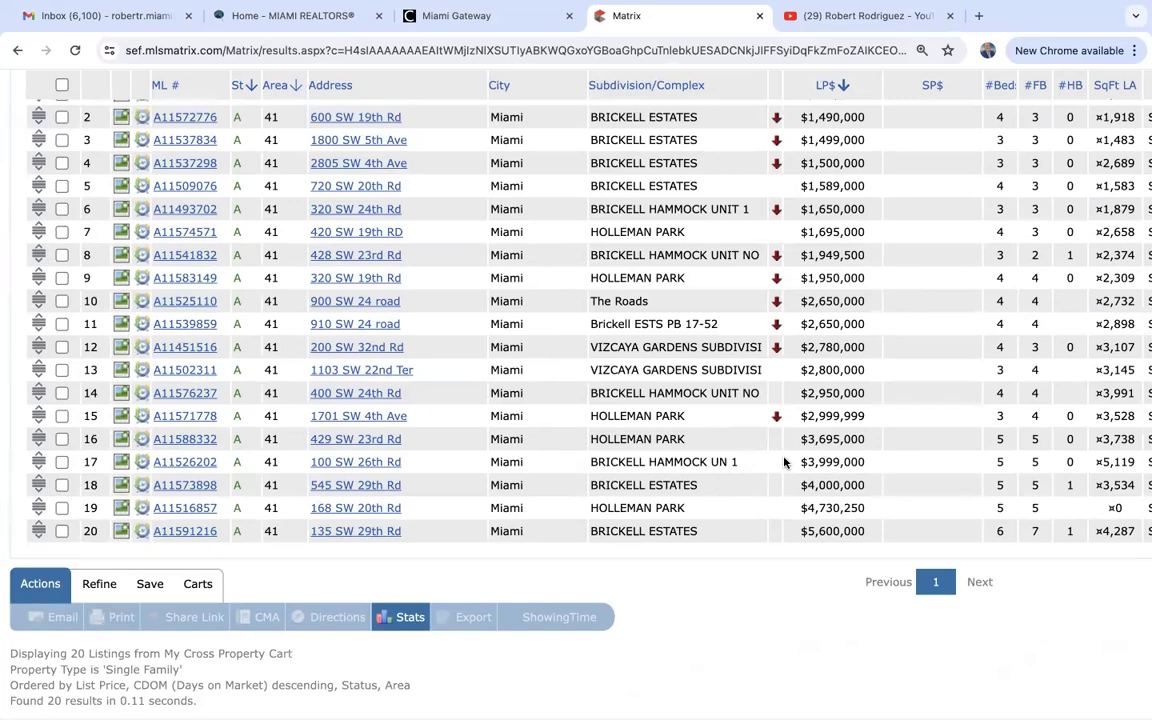
pyautogui.scroll(3, 784, 461)
pyautogui.scroll(-3, 784, 461)
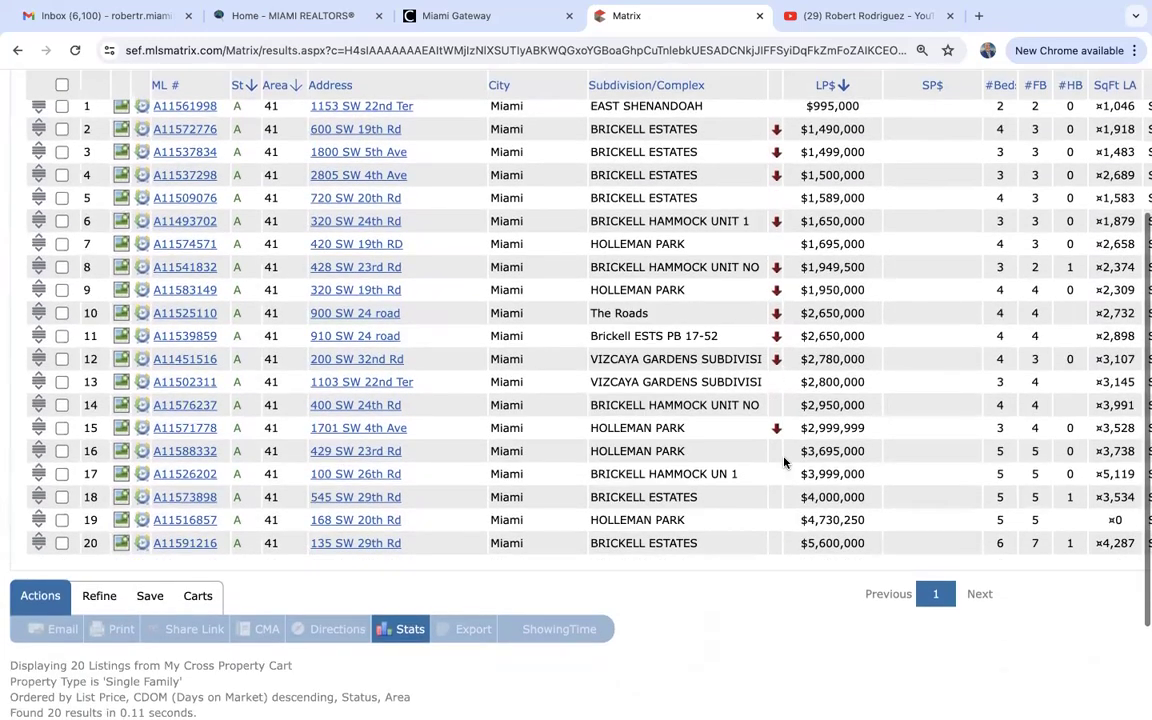
pyautogui.scroll(2, 784, 461)
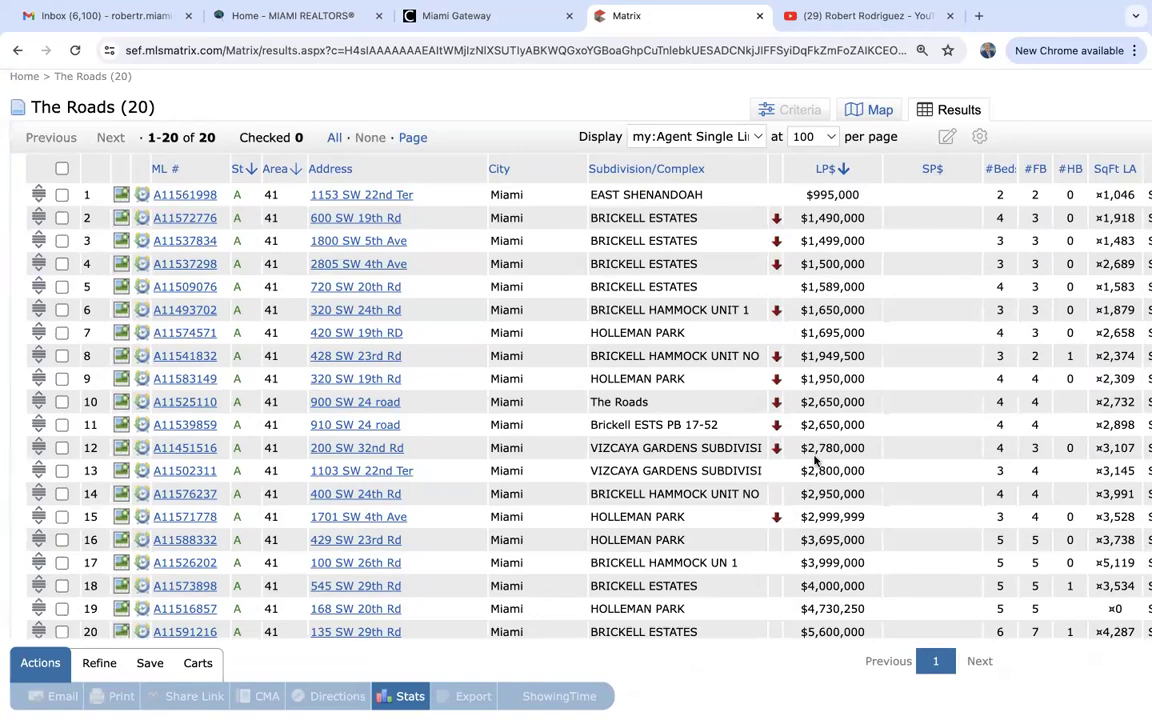
pyautogui.scroll(2, 815, 460)
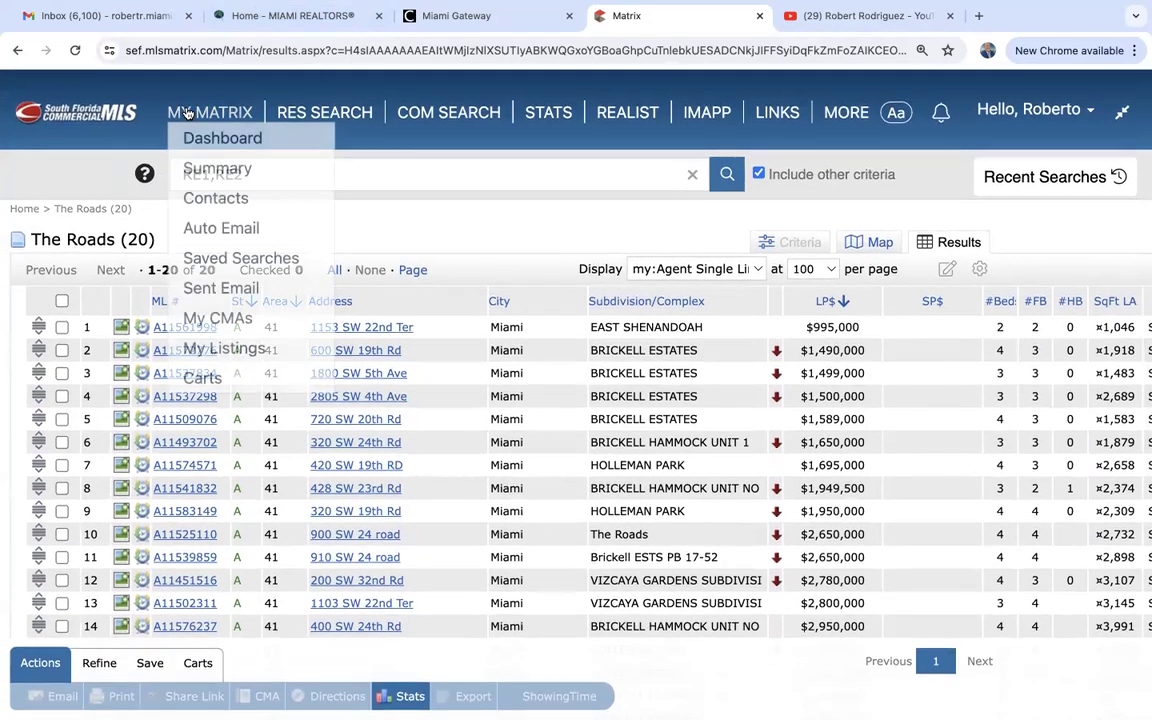
# Open the 10-listing Sunny Isles Beach condo cart from the dashboard, scroll through it, and return to MY MATRIX.
pyautogui.click(187, 113)
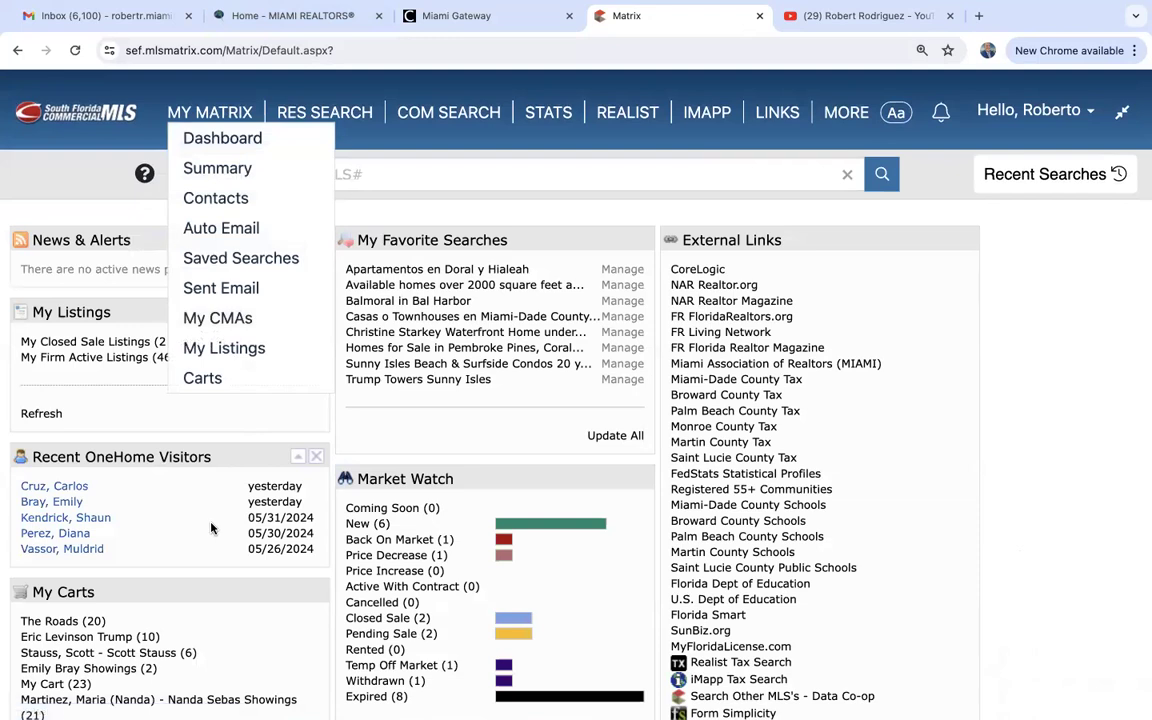
pyautogui.scroll(-2, 212, 522)
pyautogui.scroll(-2, 201, 512)
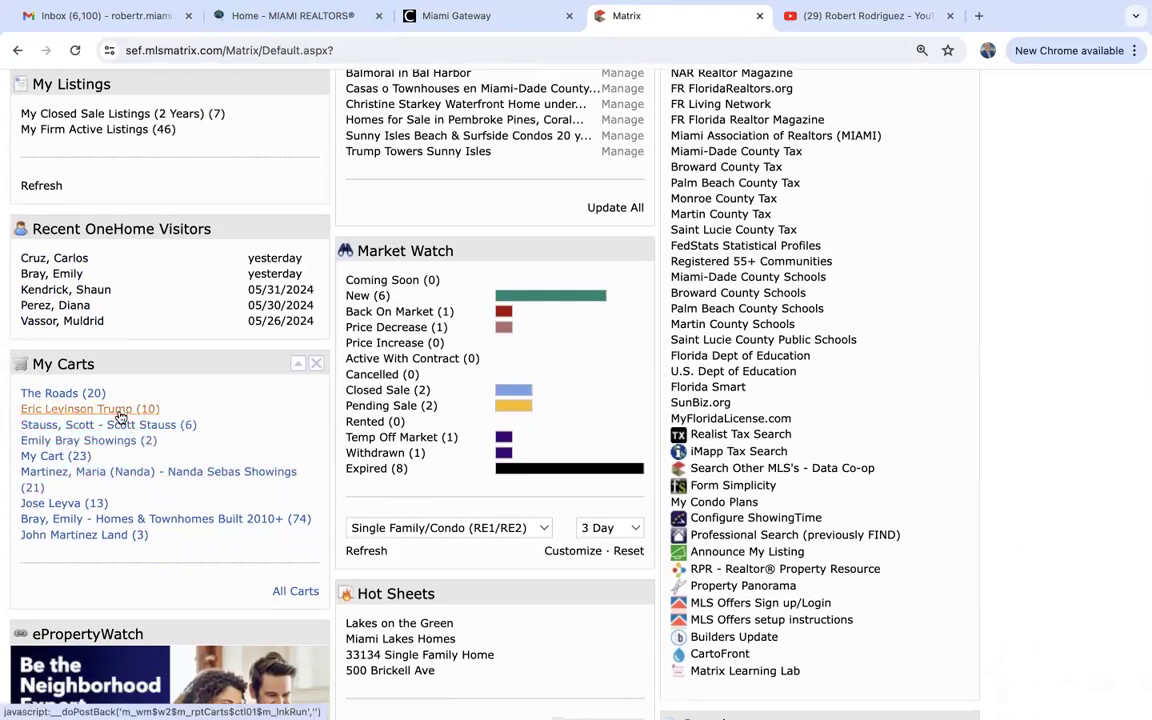
pyautogui.click(120, 409)
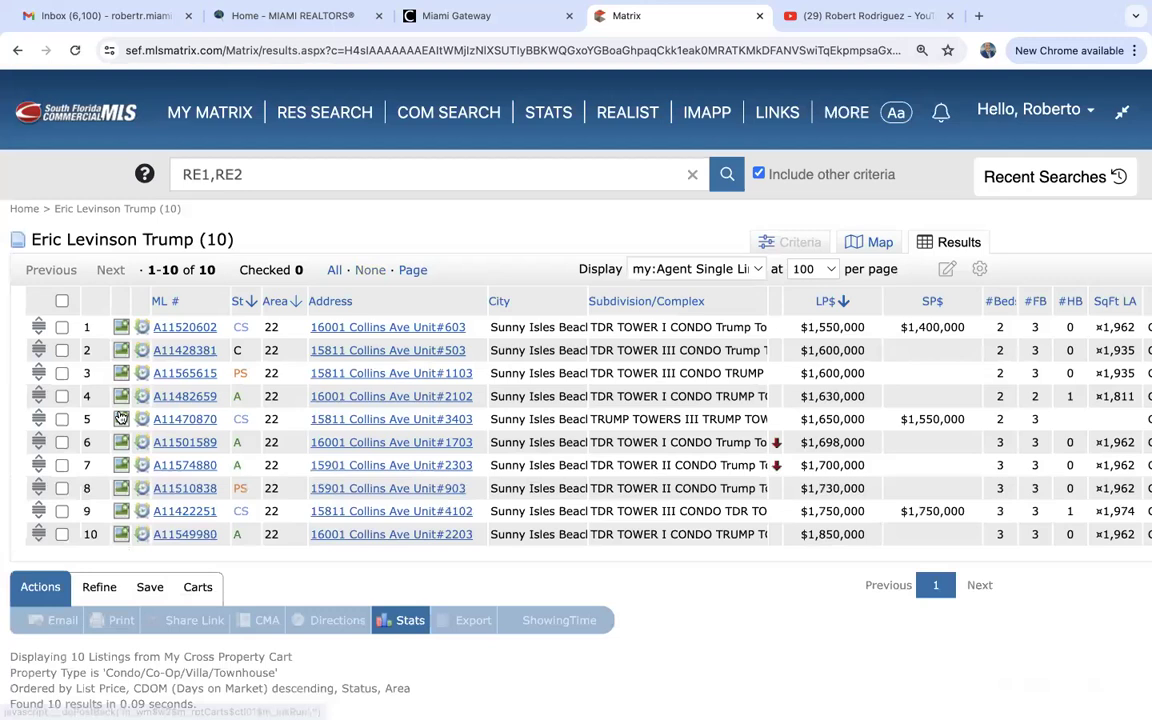
pyautogui.scroll(-1, 120, 418)
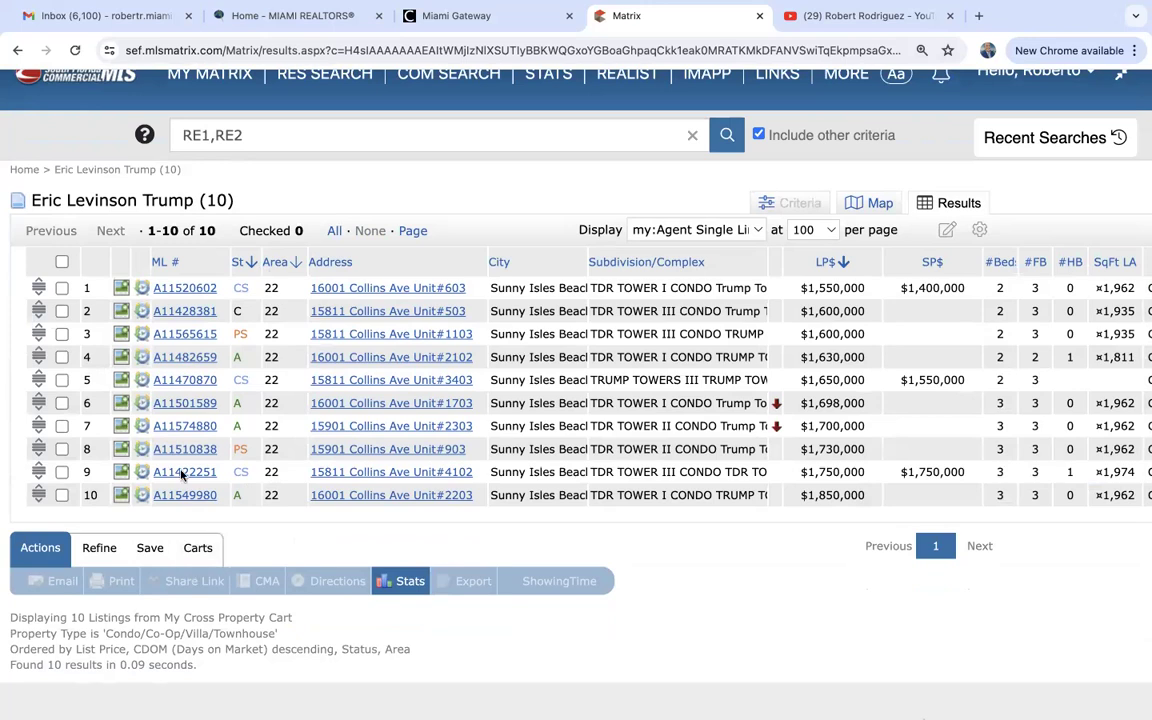
pyautogui.scroll(-1, 142, 306)
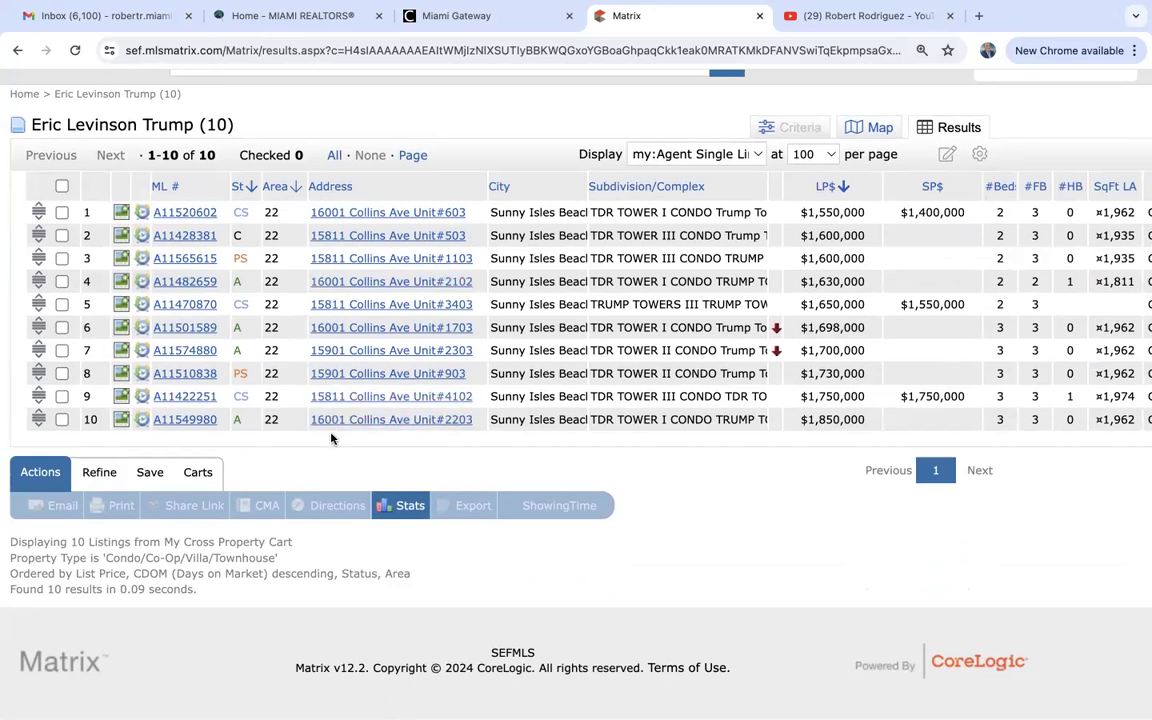
pyautogui.scroll(3, 331, 438)
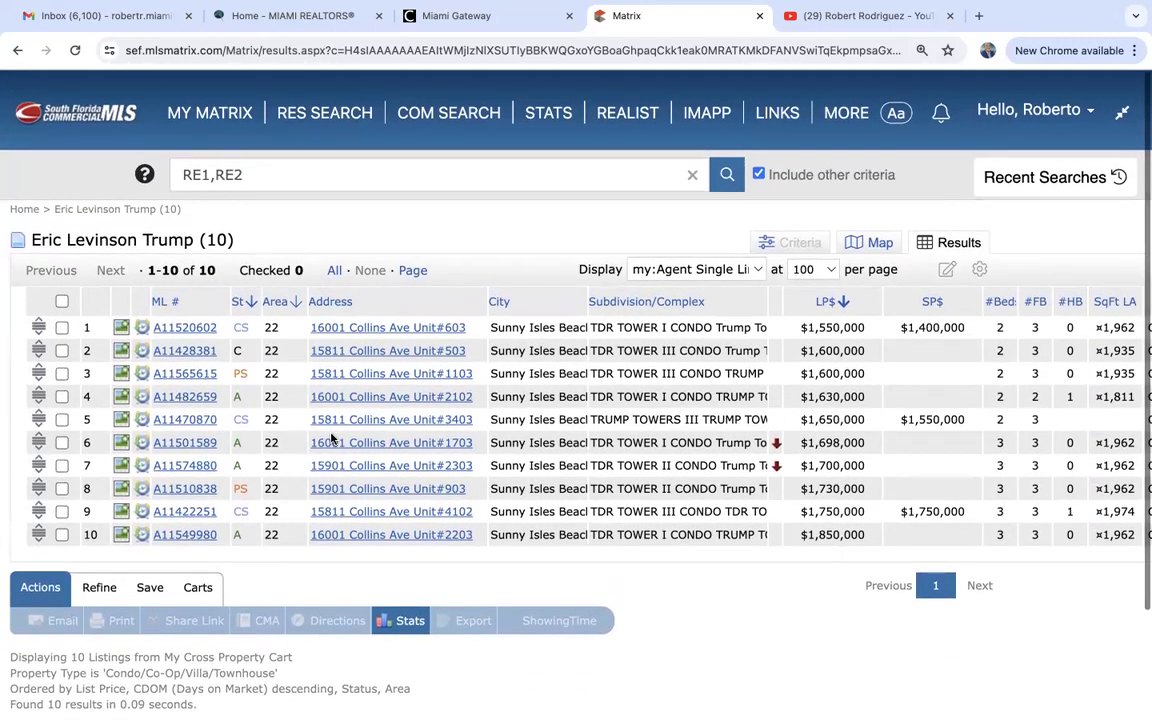
pyautogui.click(214, 113)
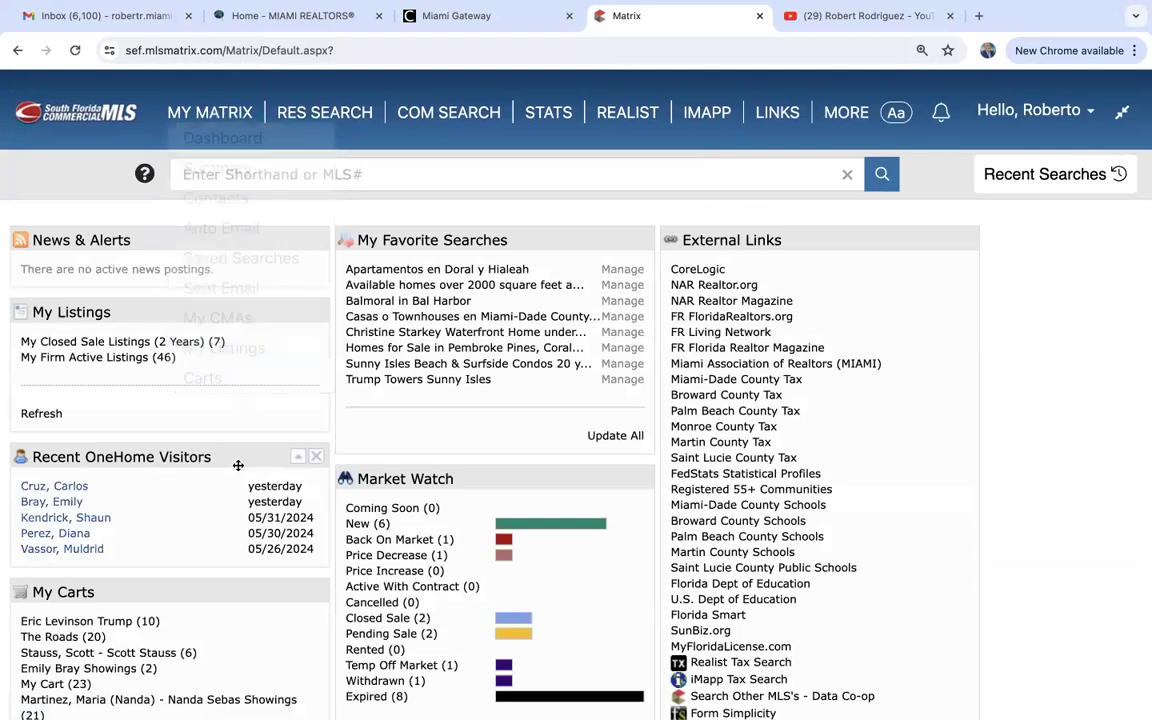
# Open My Cart (23) from the dashboard and scroll through its listings.
pyautogui.scroll(-1, 238, 465)
pyautogui.scroll(-3, 238, 465)
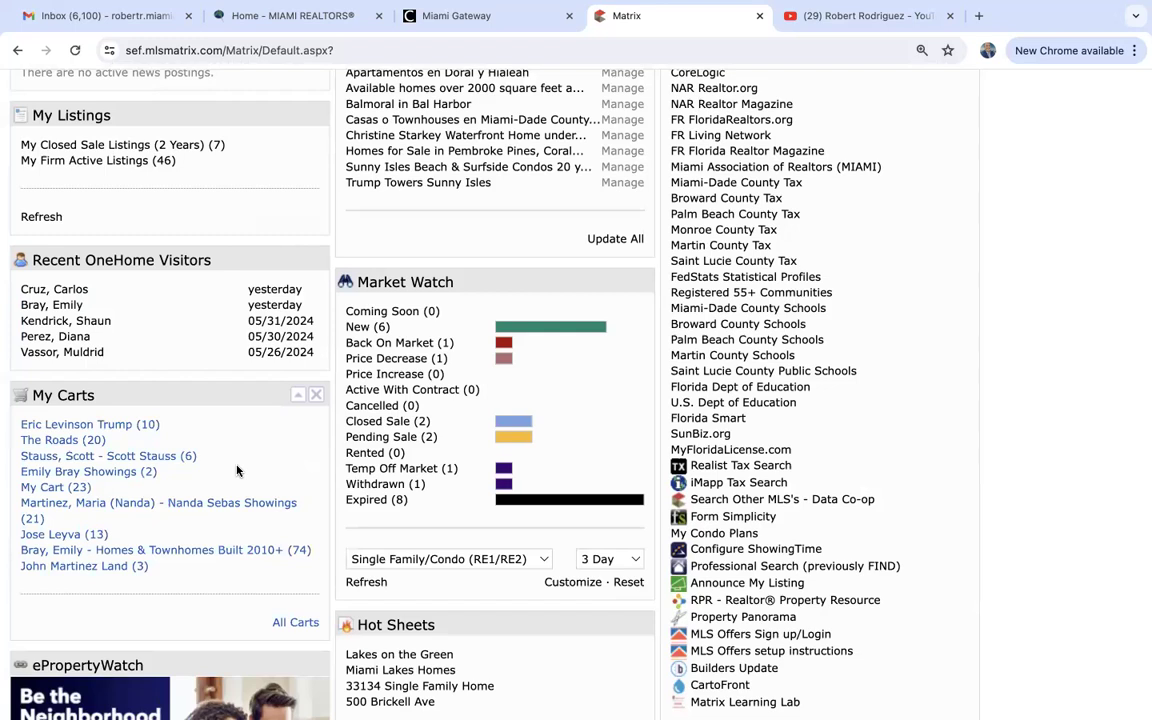
pyautogui.click(52, 488)
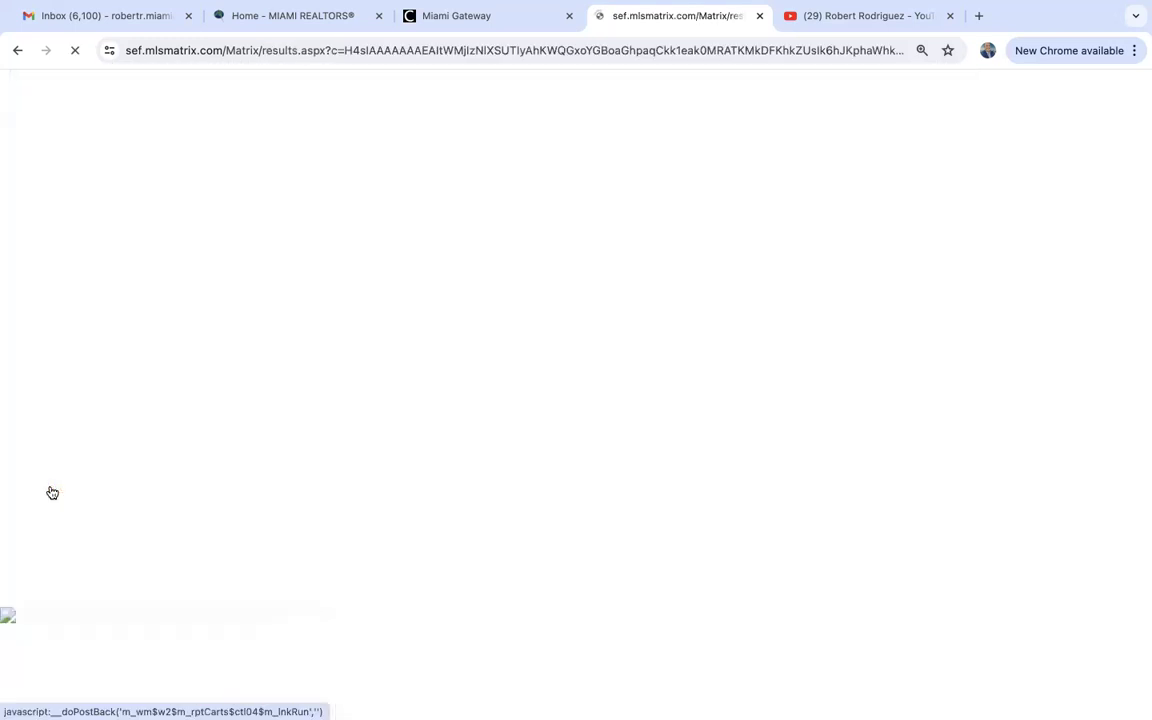
pyautogui.scroll(-5, 367, 459)
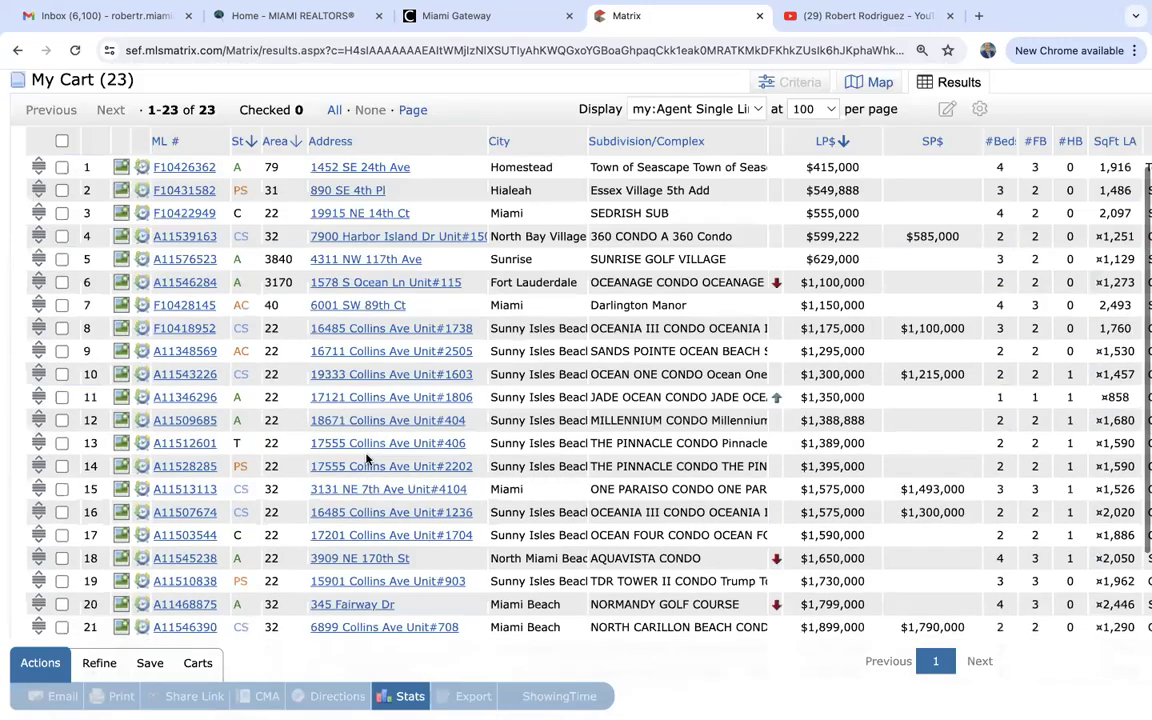
pyautogui.scroll(5, 367, 459)
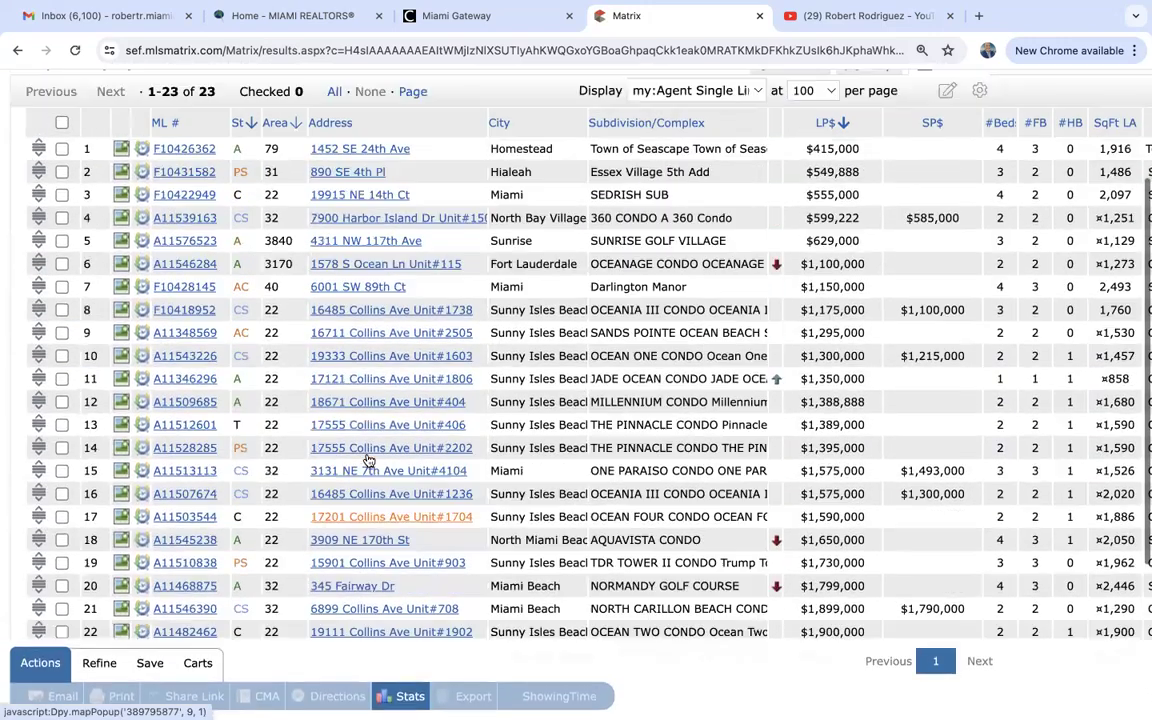
pyautogui.scroll(-3, 367, 459)
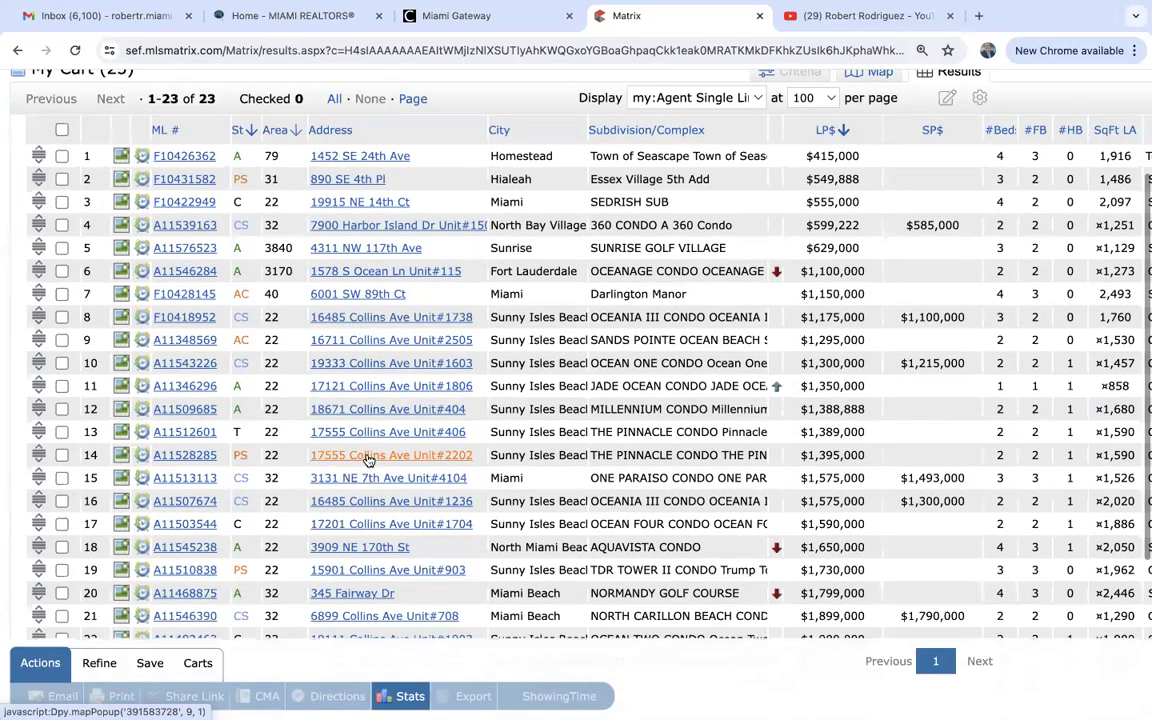
pyautogui.scroll(-5, 367, 459)
pyautogui.scroll(4, 367, 459)
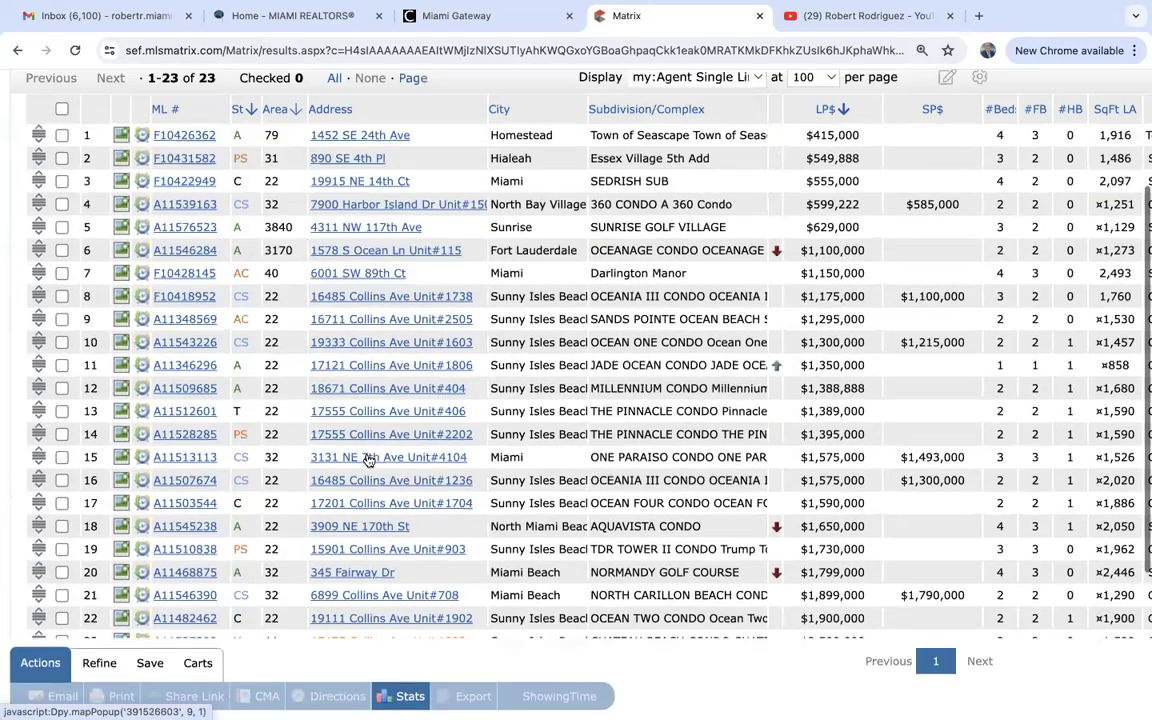
pyautogui.scroll(1, 367, 459)
pyautogui.scroll(-1, 367, 452)
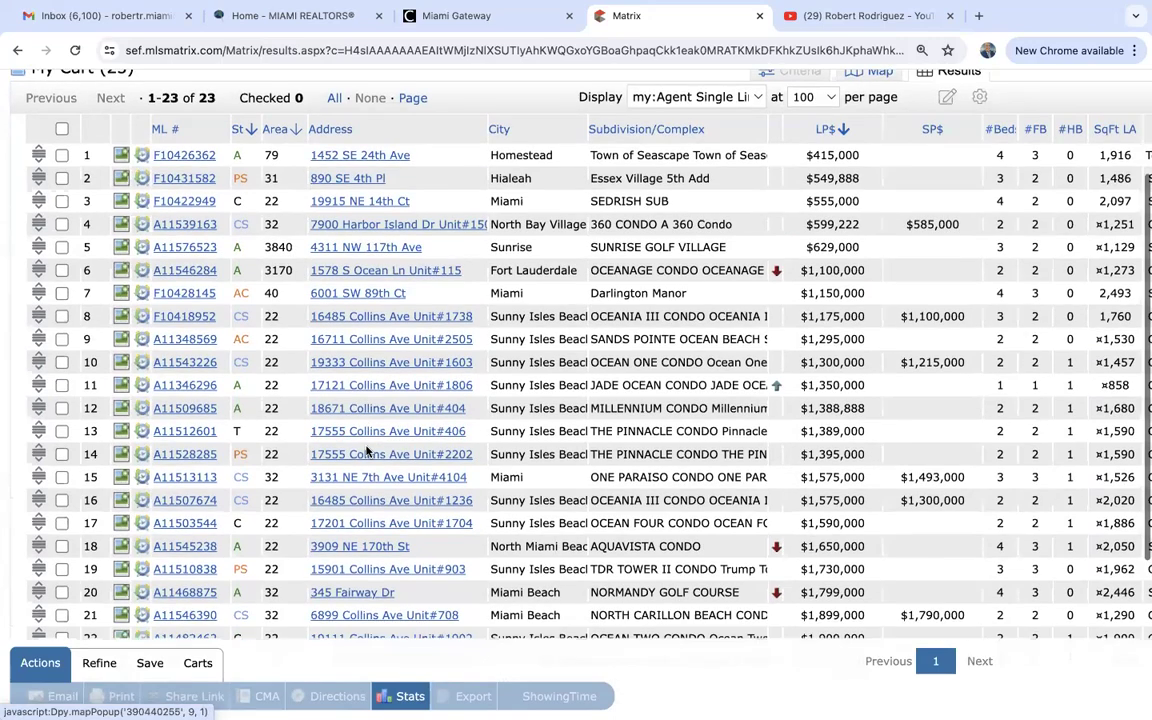
pyautogui.scroll(-2, 367, 452)
pyautogui.scroll(4, 367, 452)
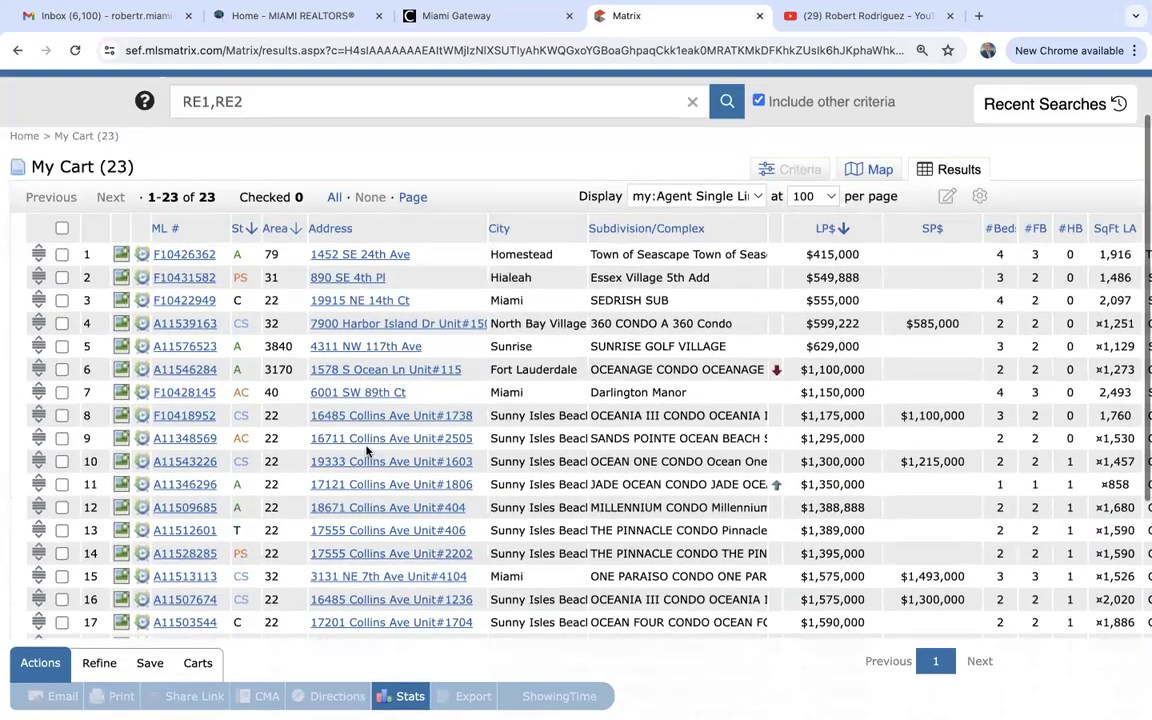
pyautogui.scroll(2, 367, 452)
pyautogui.scroll(-3, 367, 452)
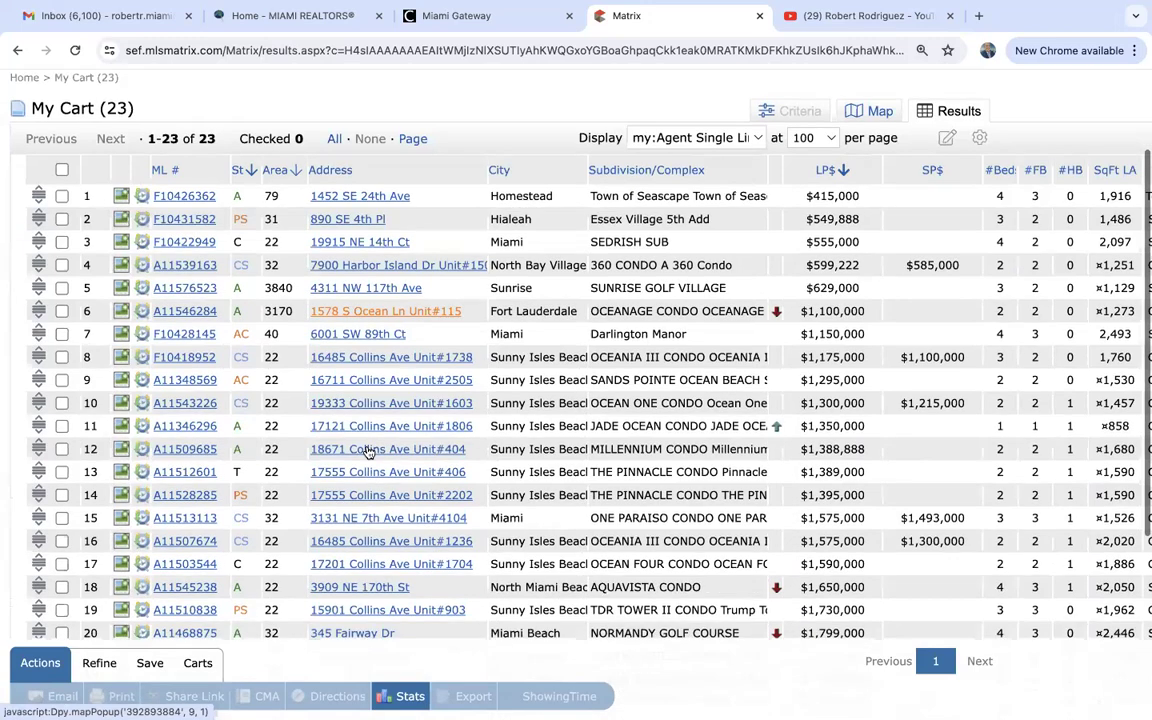
pyautogui.scroll(-1, 367, 452)
pyautogui.scroll(-2, 367, 452)
pyautogui.scroll(4, 367, 452)
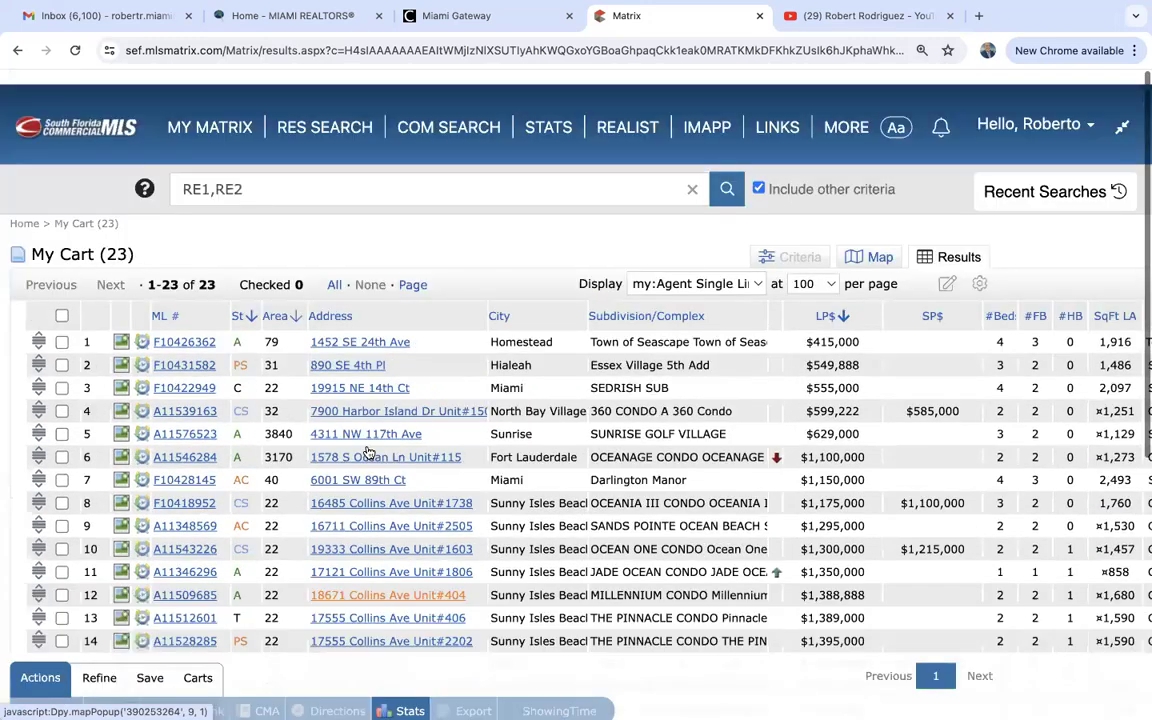
pyautogui.scroll(-1, 367, 452)
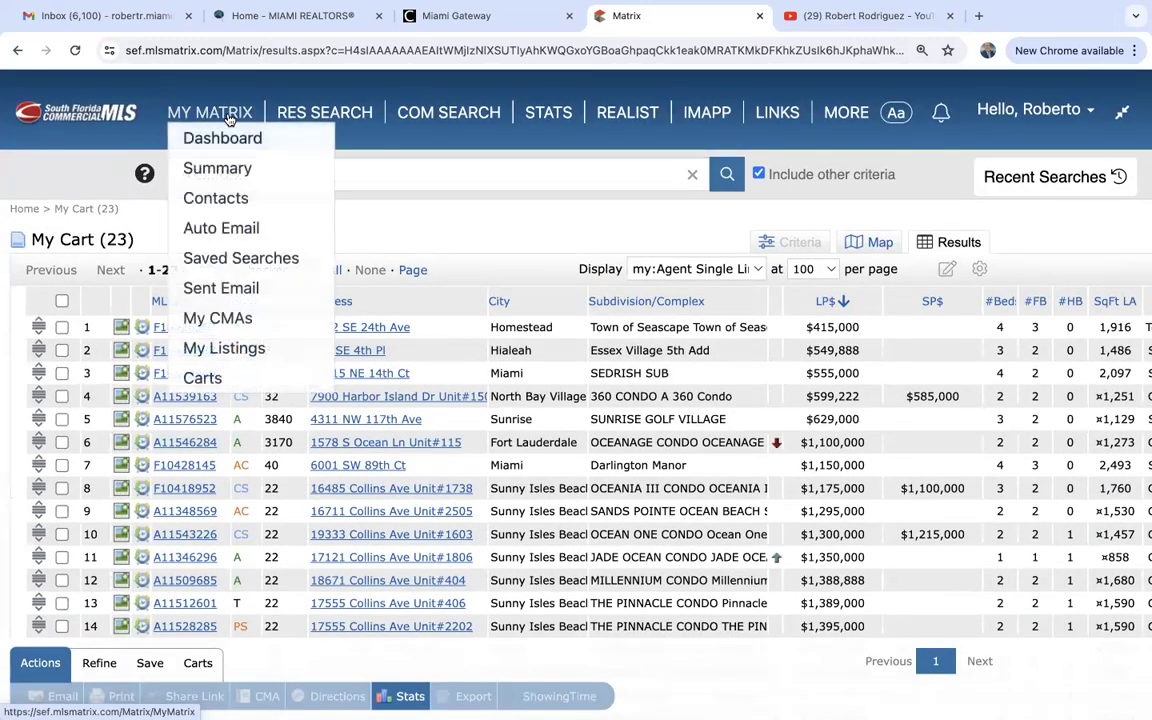
# Return to MY MATRIX and reopen My Cart (23).
pyautogui.click(229, 116)
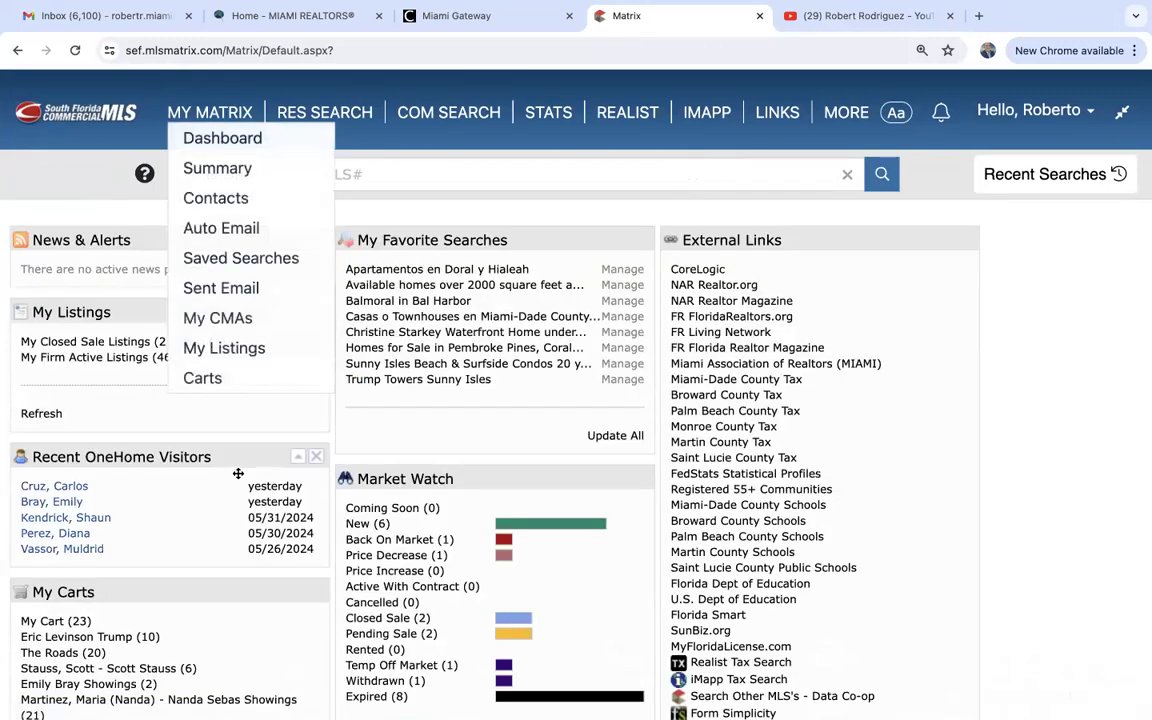
pyautogui.scroll(-2, 231, 580)
pyautogui.scroll(-1, 232, 580)
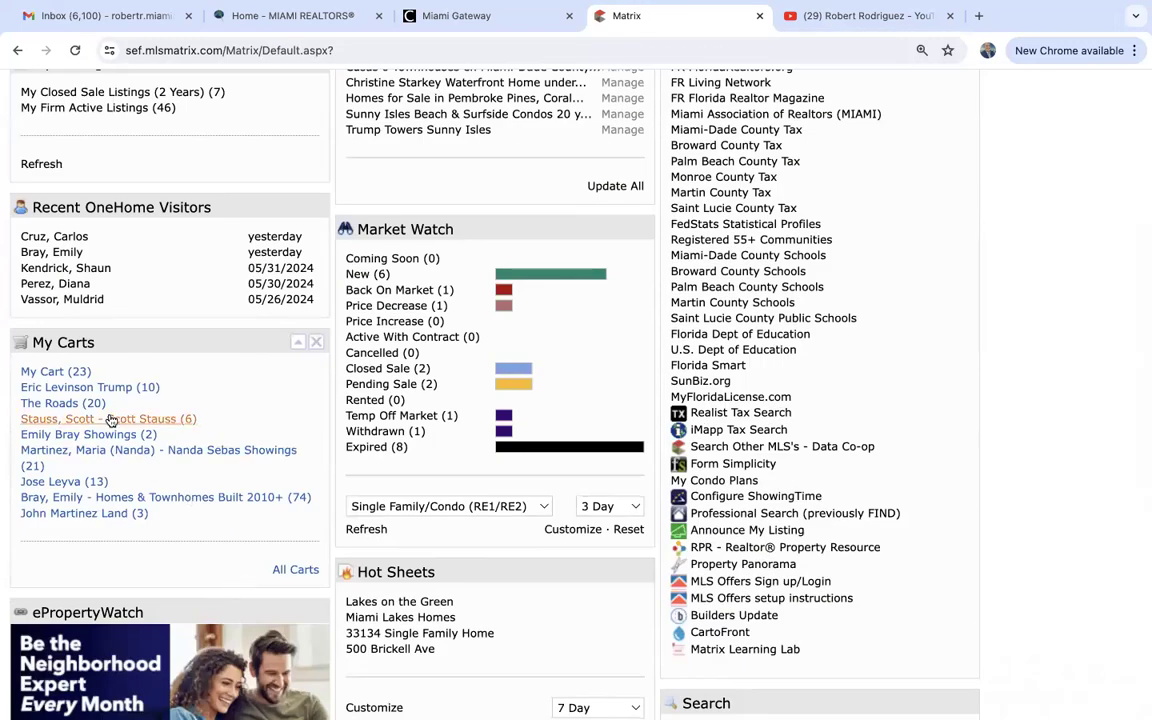
pyautogui.click(60, 372)
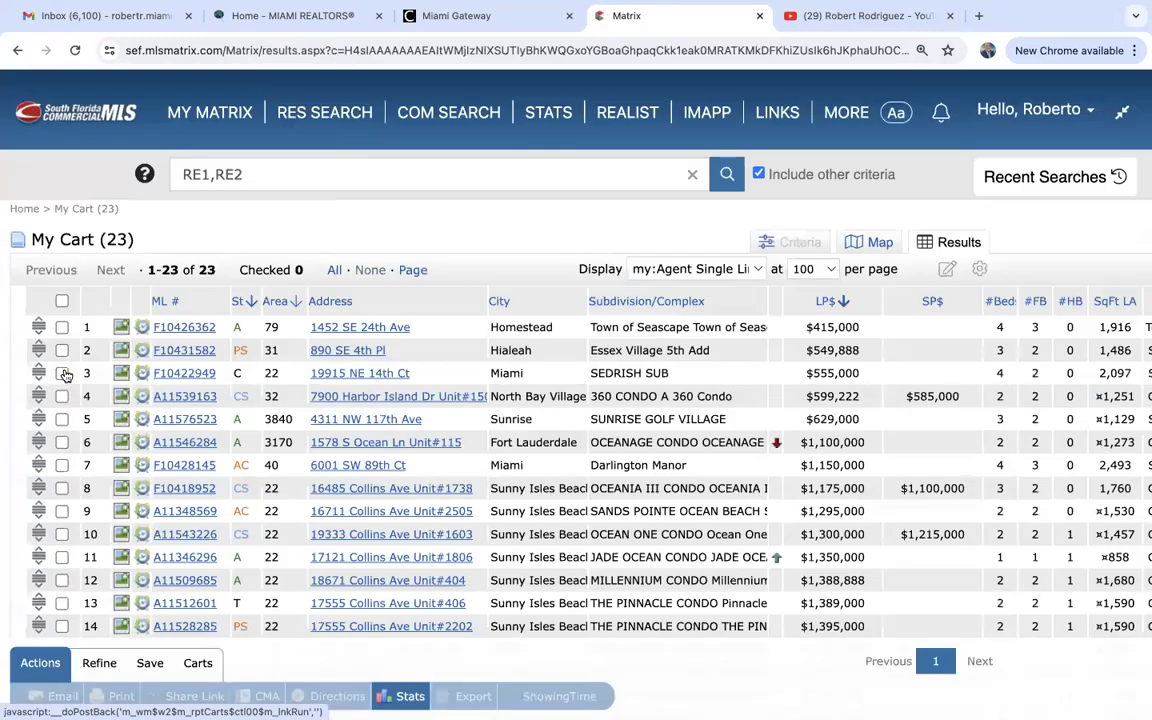
pyautogui.scroll(-3, 304, 515)
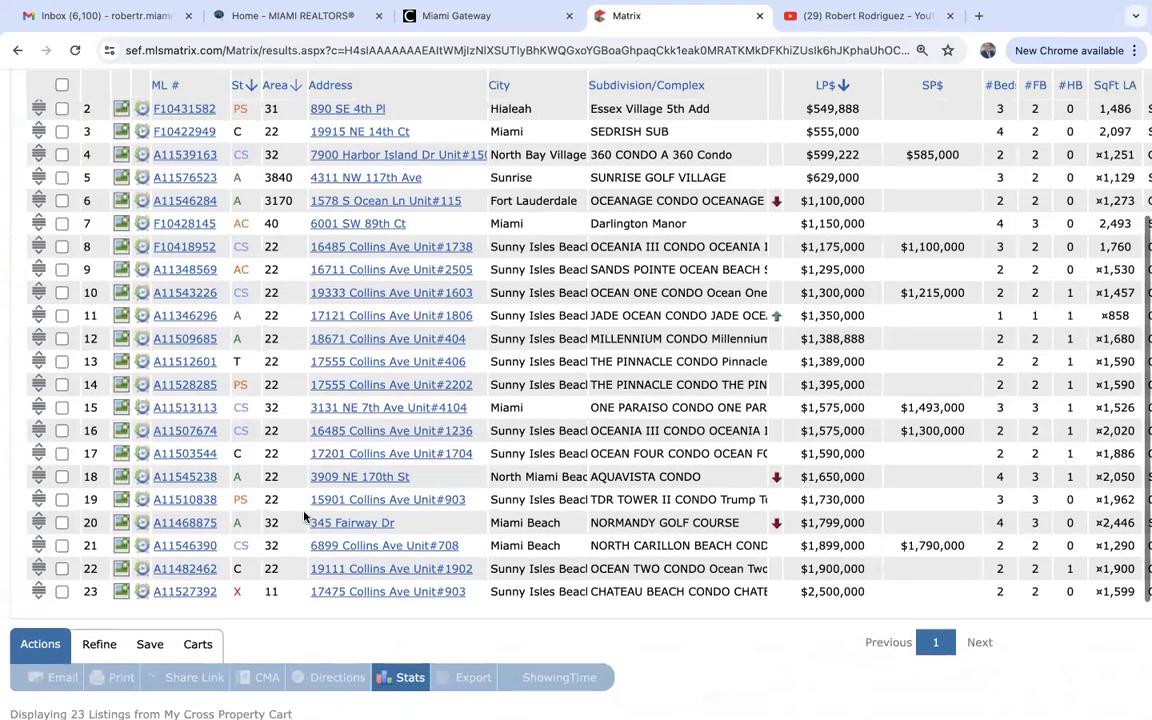
pyautogui.click(61, 362)
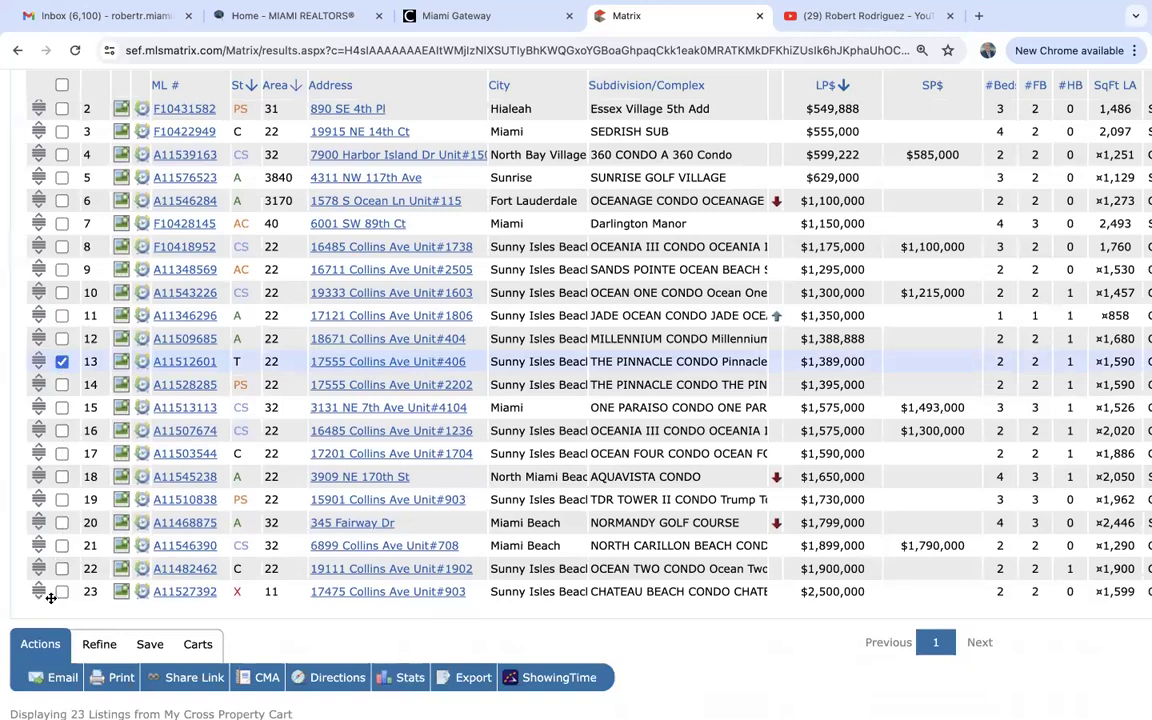
pyautogui.click(195, 647)
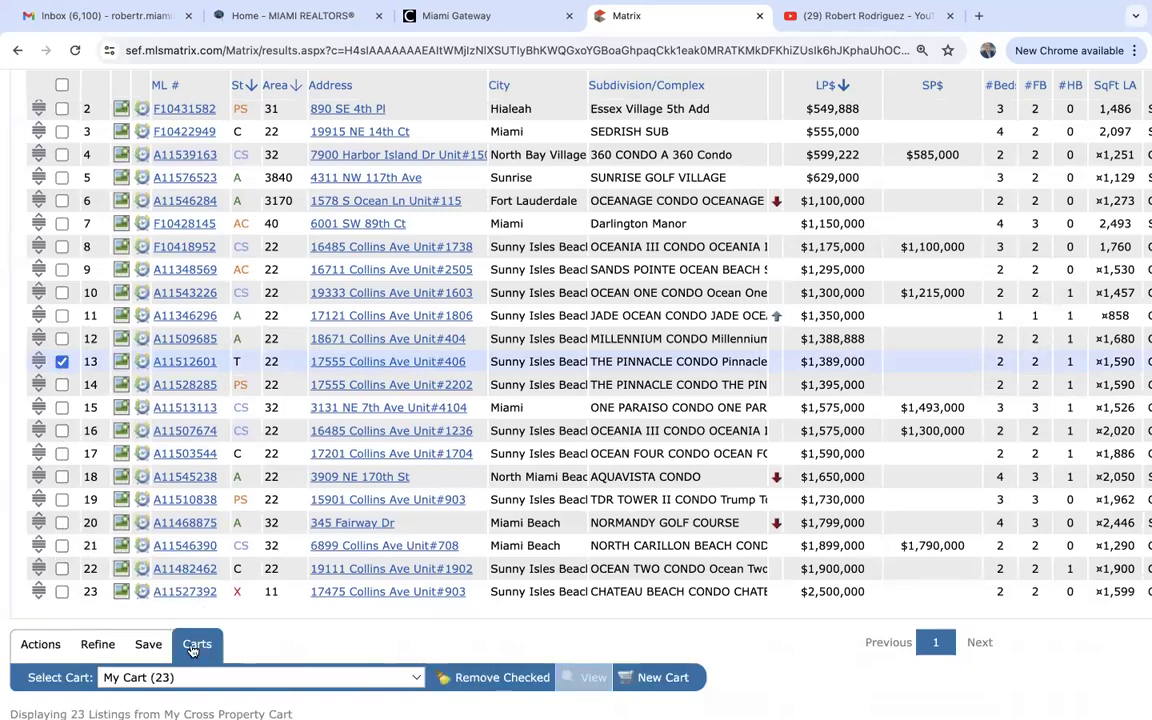
pyautogui.click(502, 679)
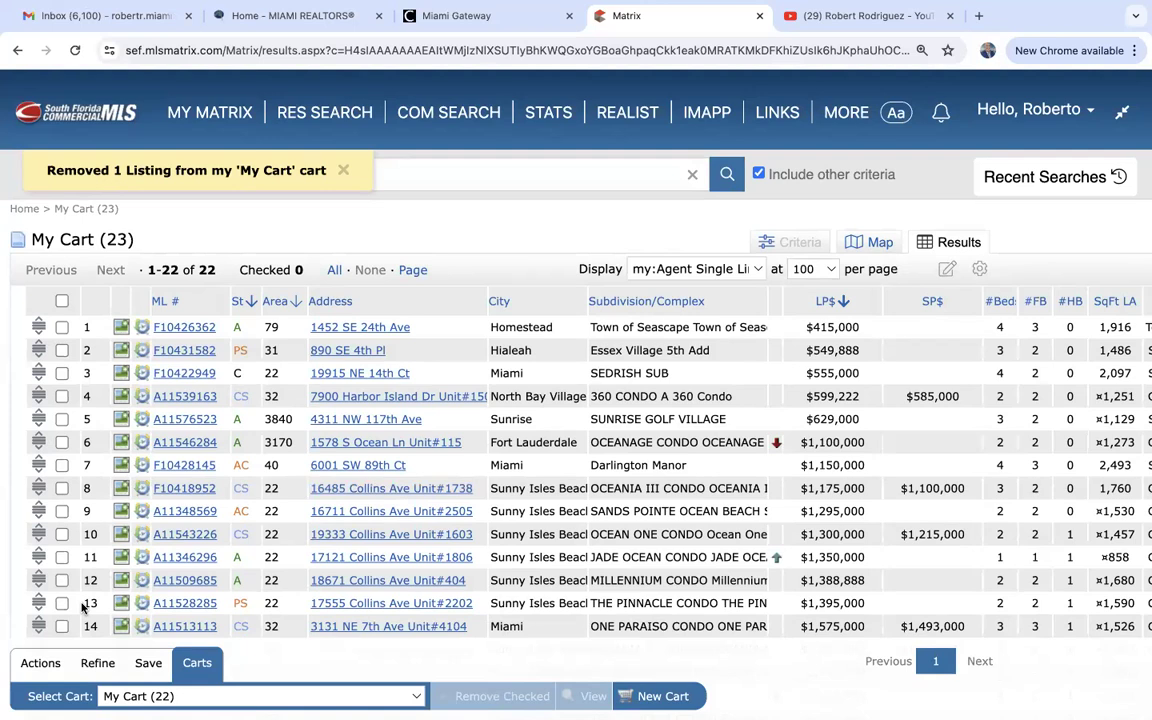
pyautogui.moveTo(210, 107)
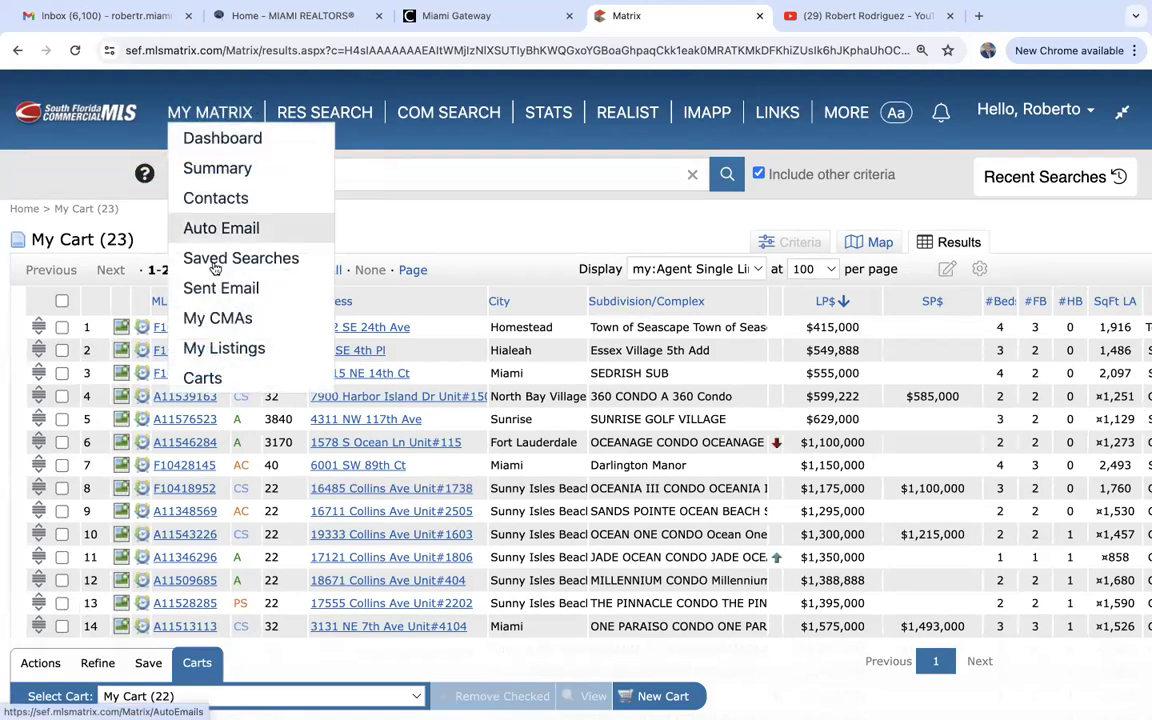
# Delete The Roads cart from the Carts list, then go back to the MY MATRIX dashboard.
pyautogui.click(201, 378)
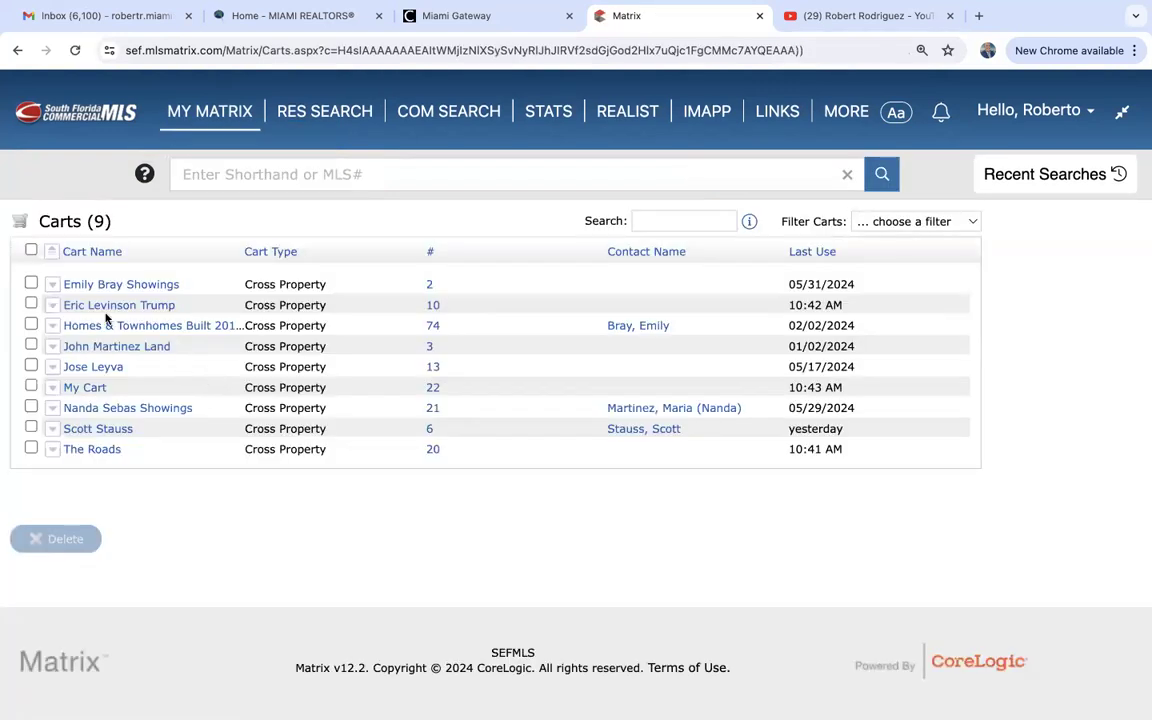
pyautogui.click(31, 449)
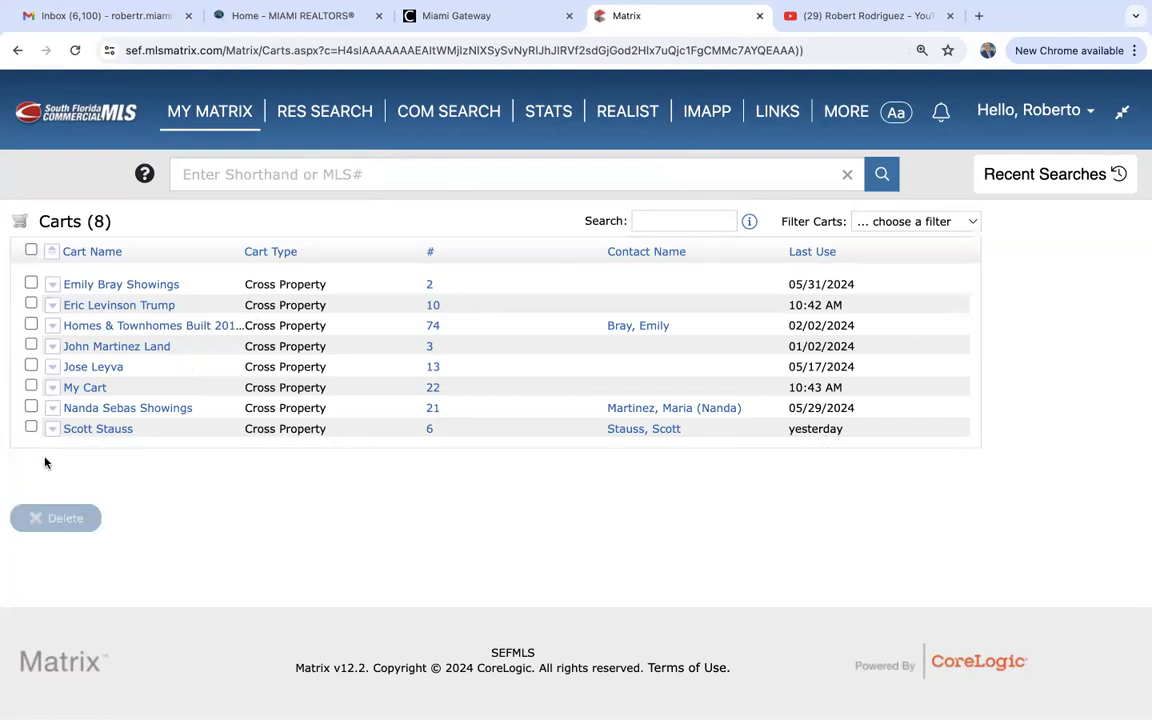
pyautogui.click(198, 113)
pyautogui.scroll(-3, 194, 496)
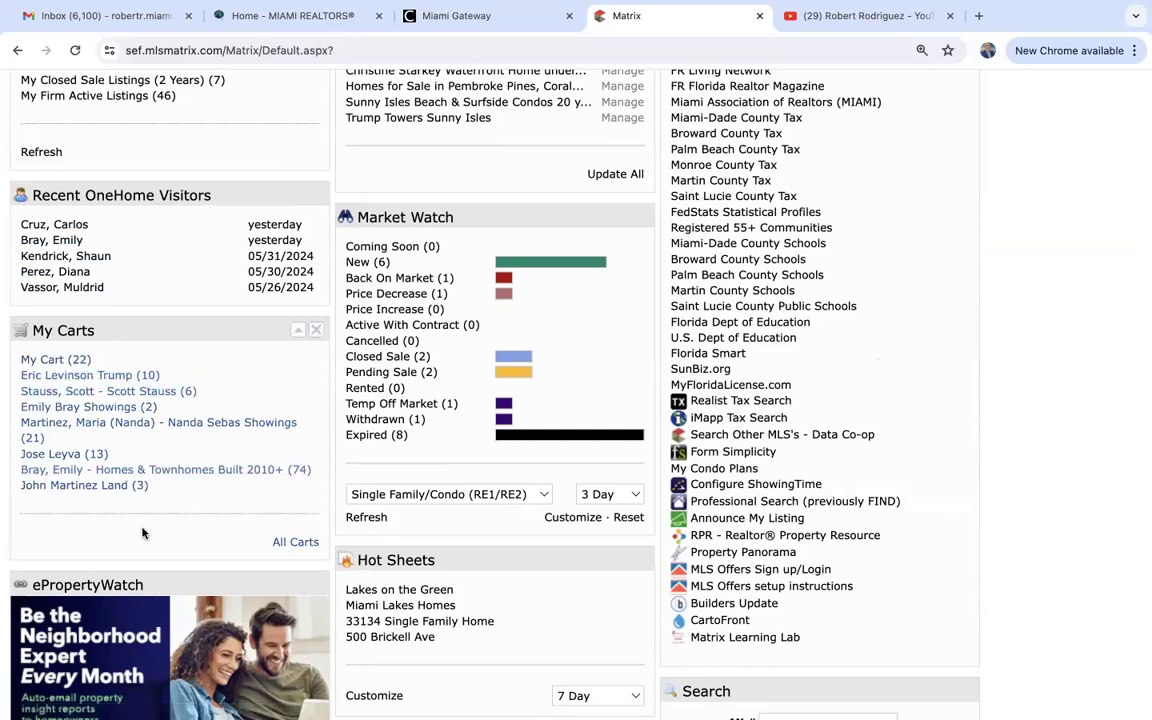
pyautogui.click(92, 489)
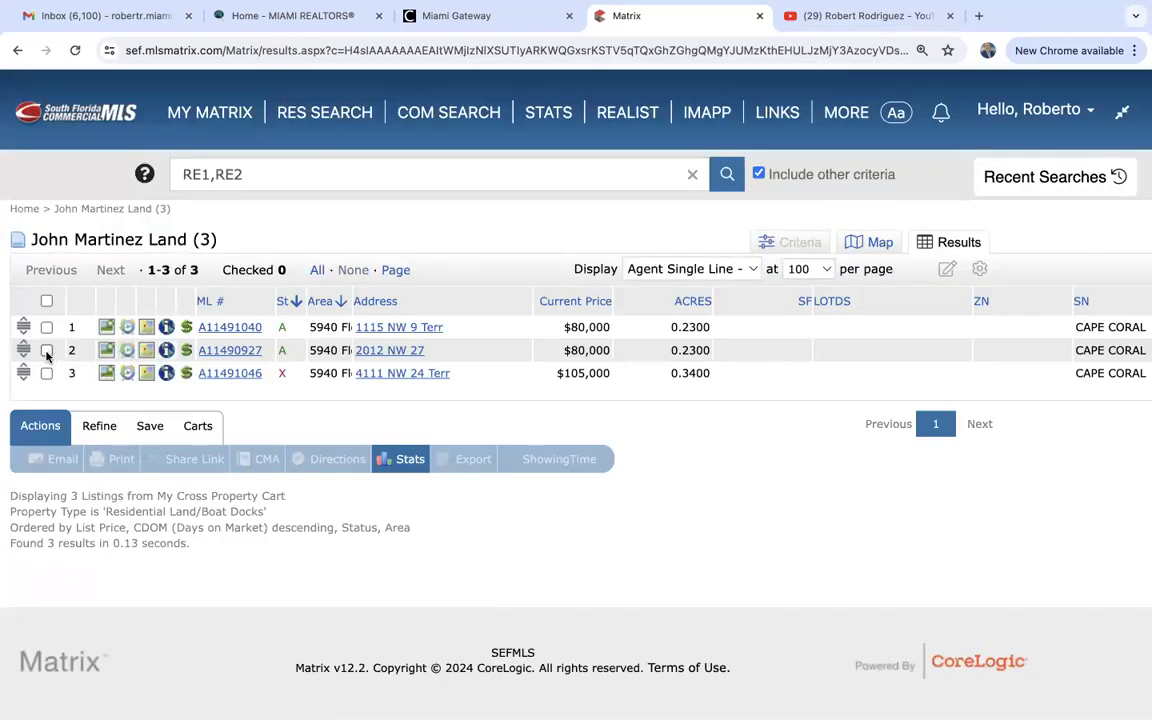
pyautogui.click(46, 351)
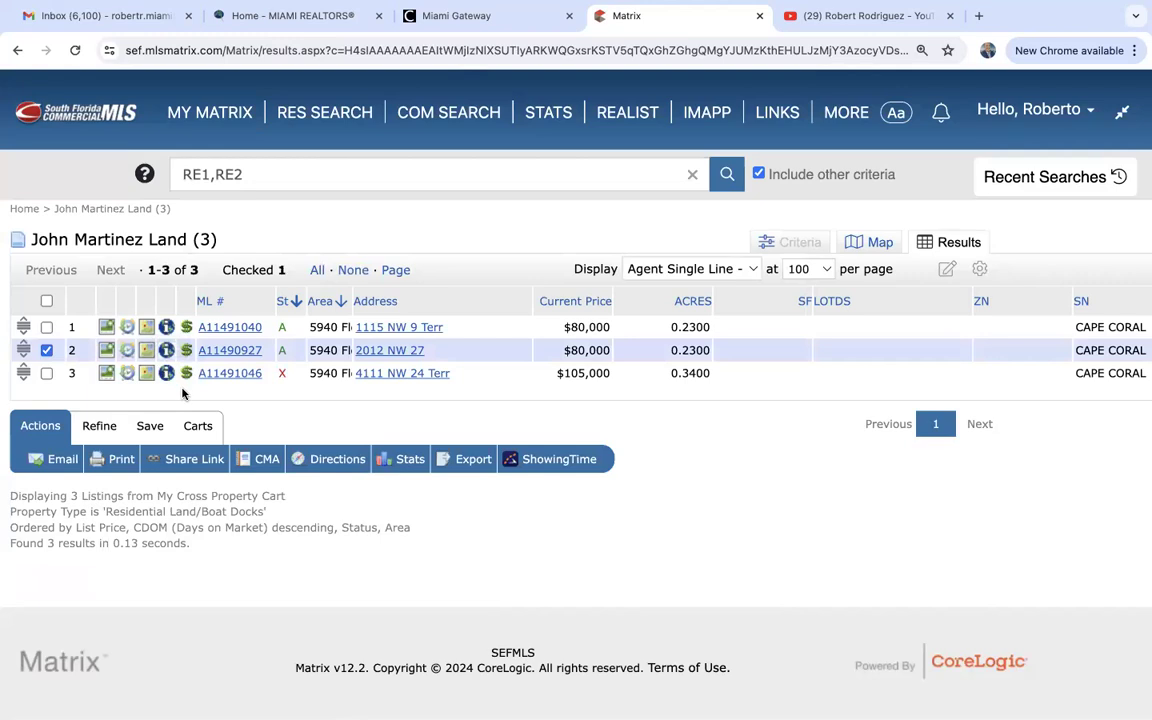
pyautogui.click(196, 426)
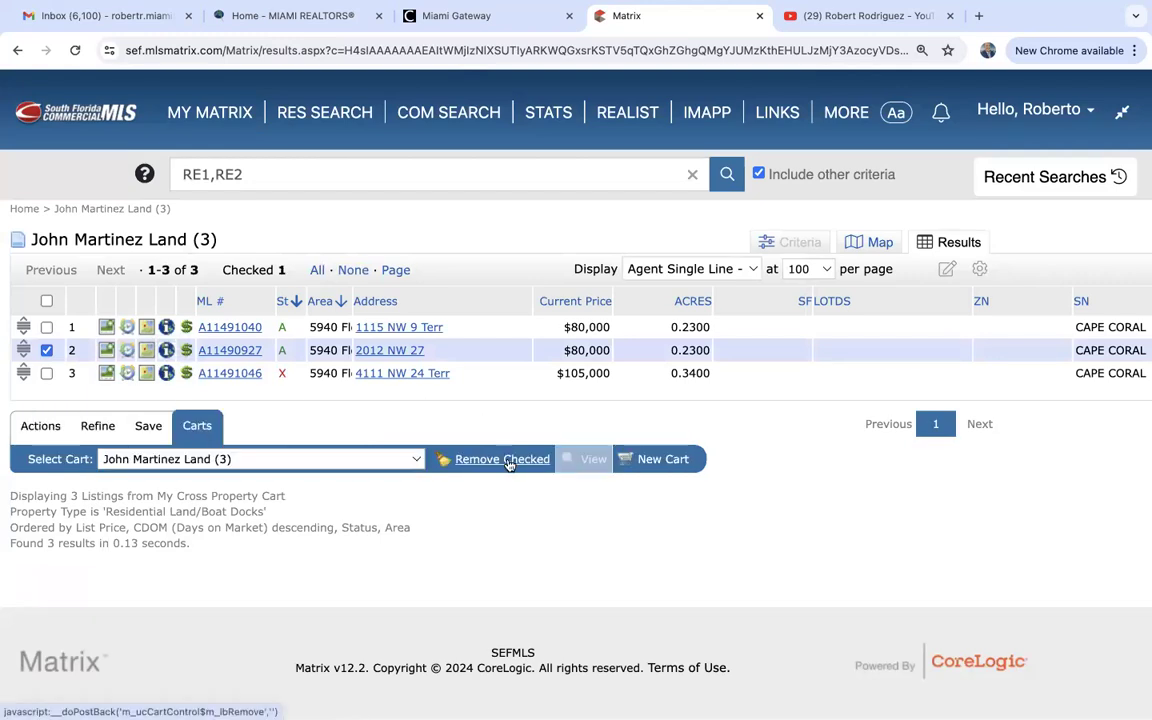
pyautogui.click(185, 112)
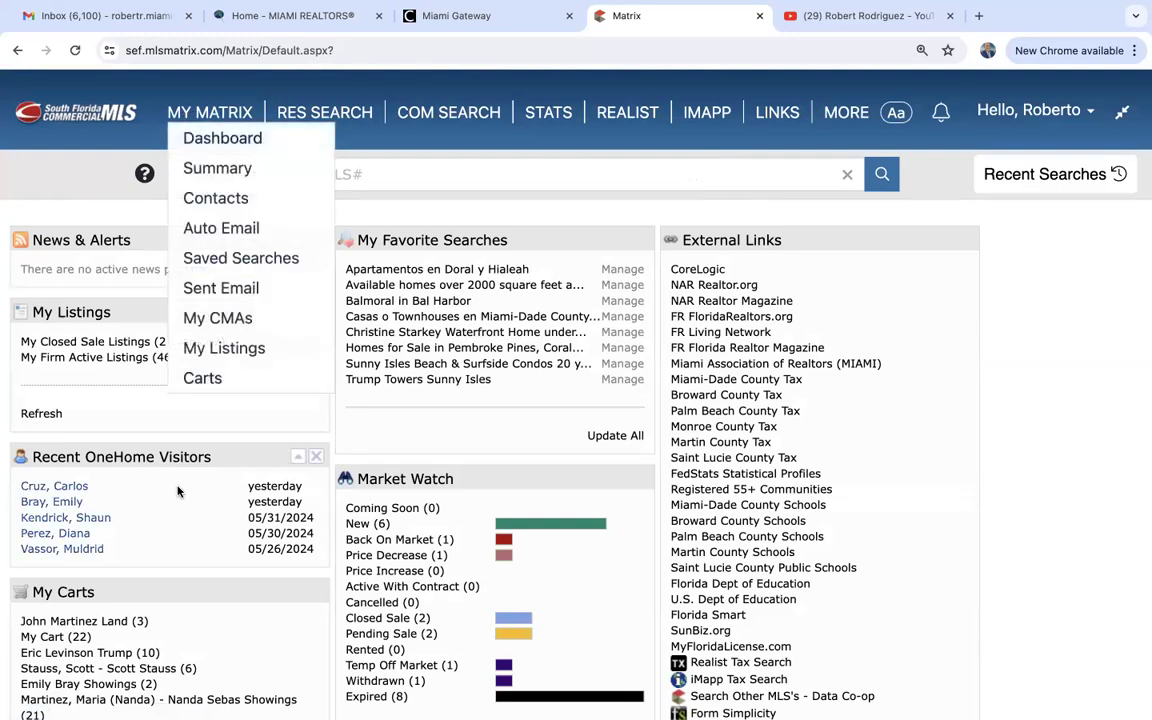
pyautogui.scroll(-3, 180, 488)
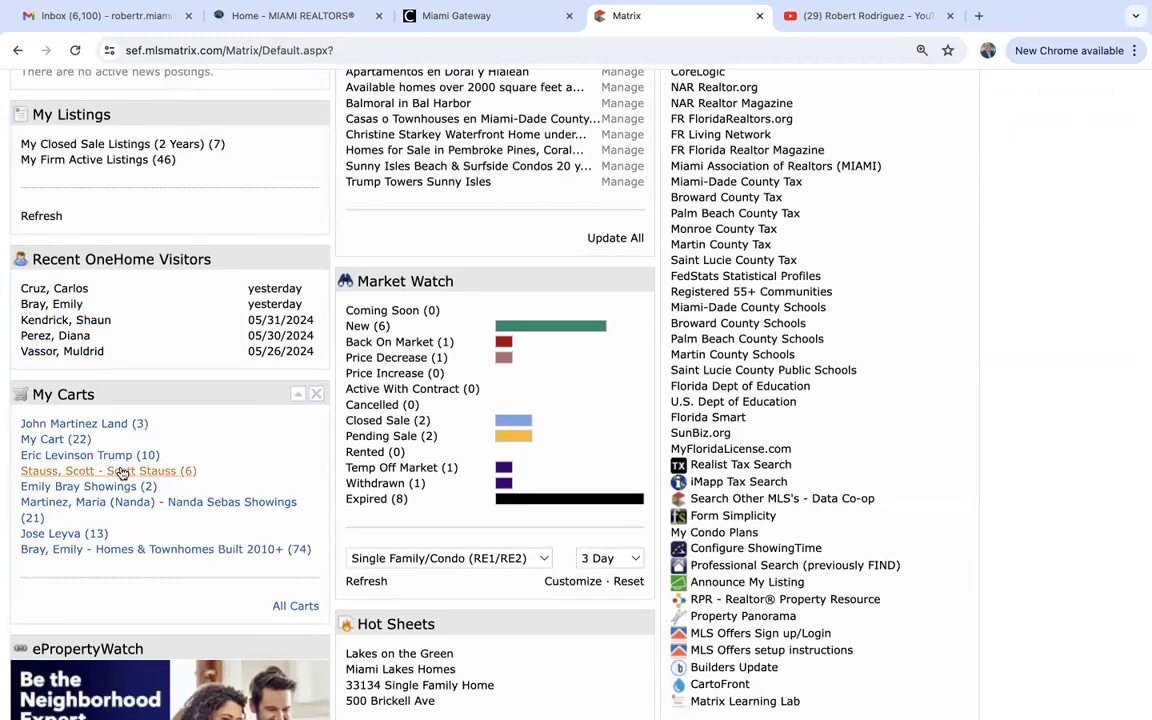
# Open the client's six-listing Miami Beach cart, check all six listings, and cancel the started email.
pyautogui.click(120, 472)
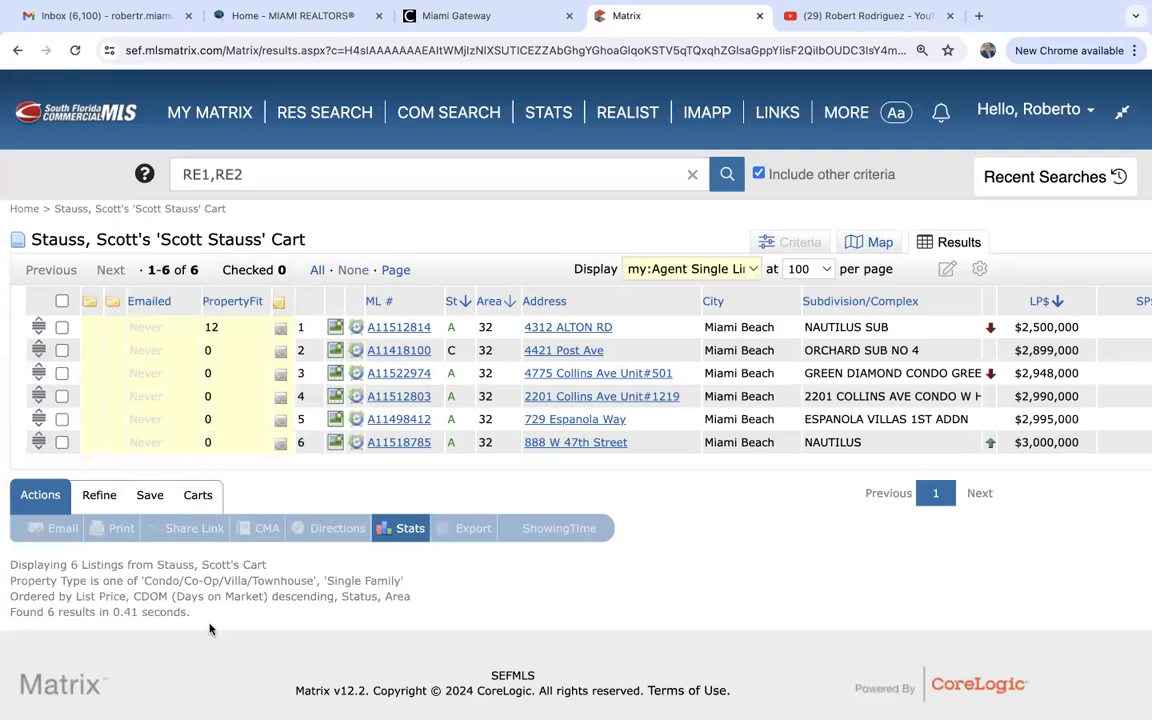
pyautogui.click(62, 301)
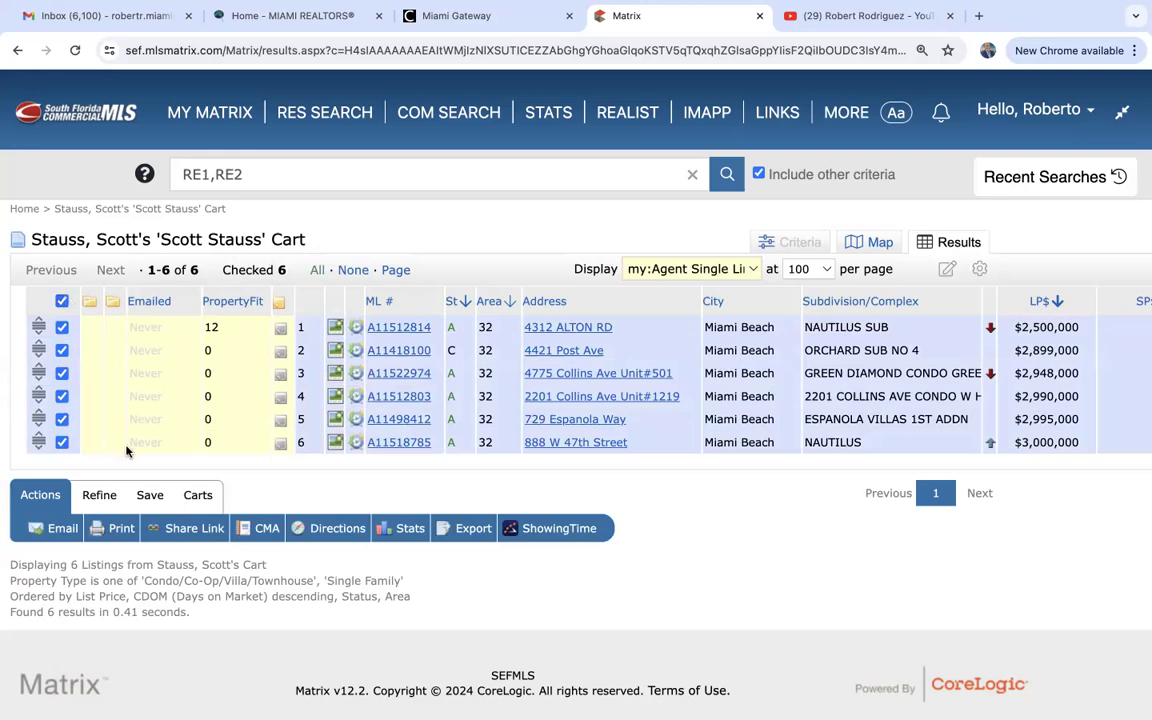
pyautogui.click(60, 529)
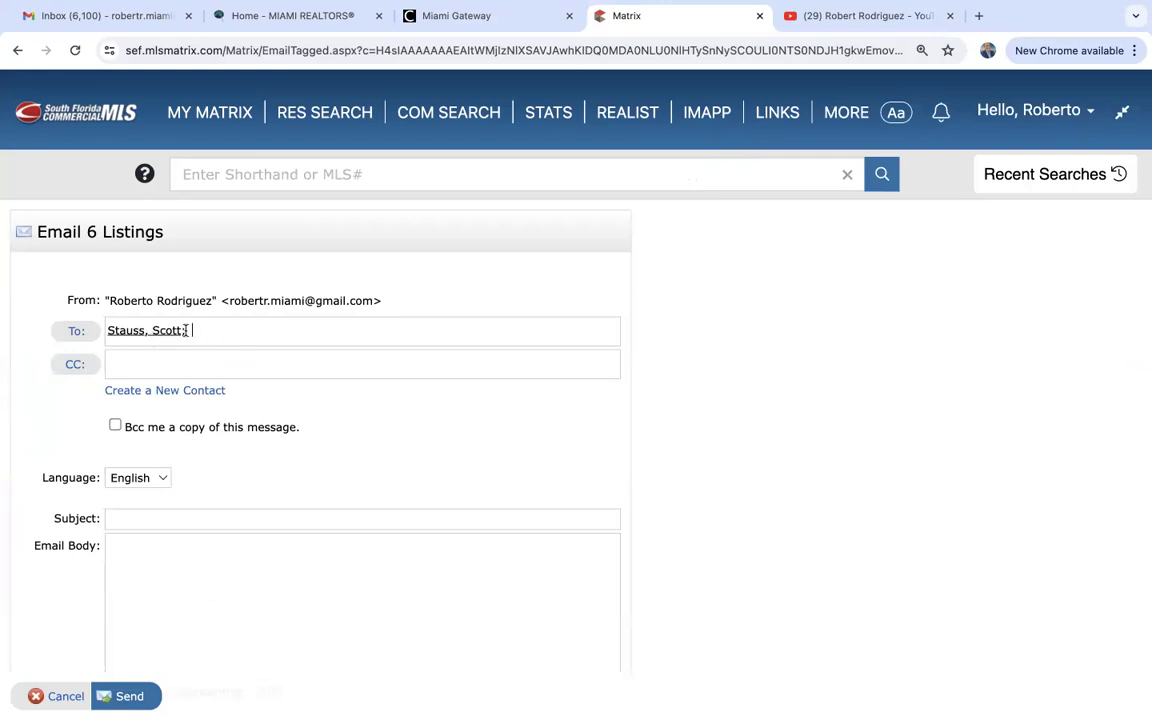
pyautogui.click(153, 524)
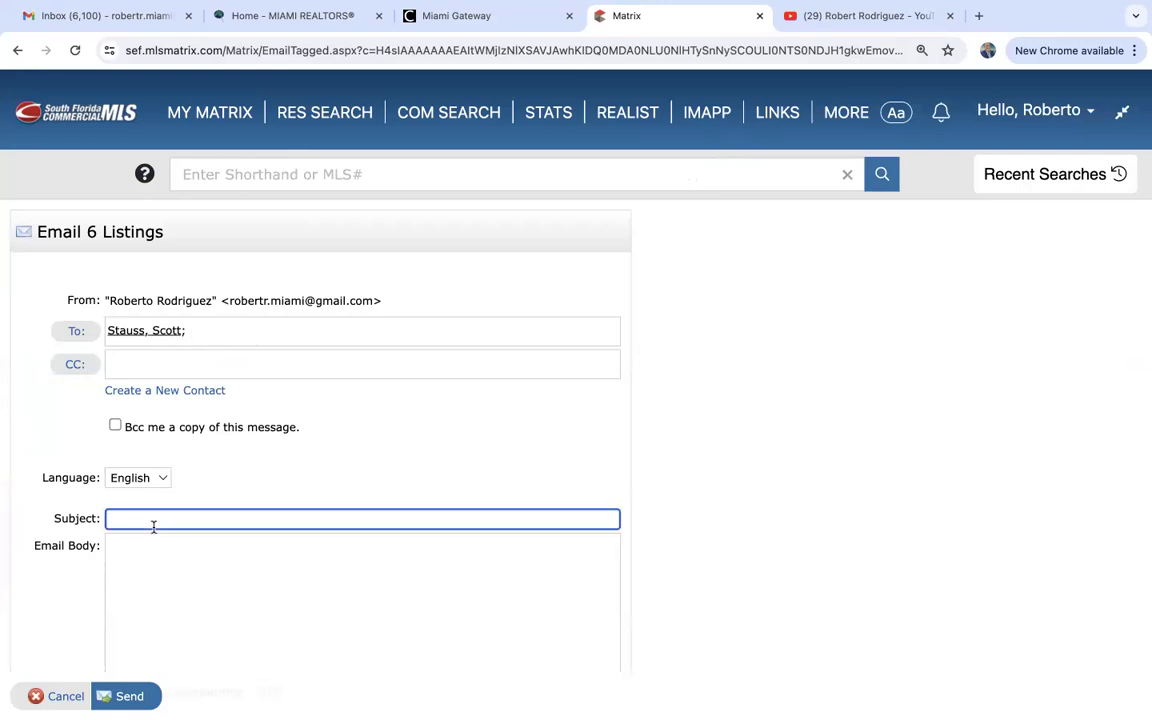
pyautogui.click(152, 584)
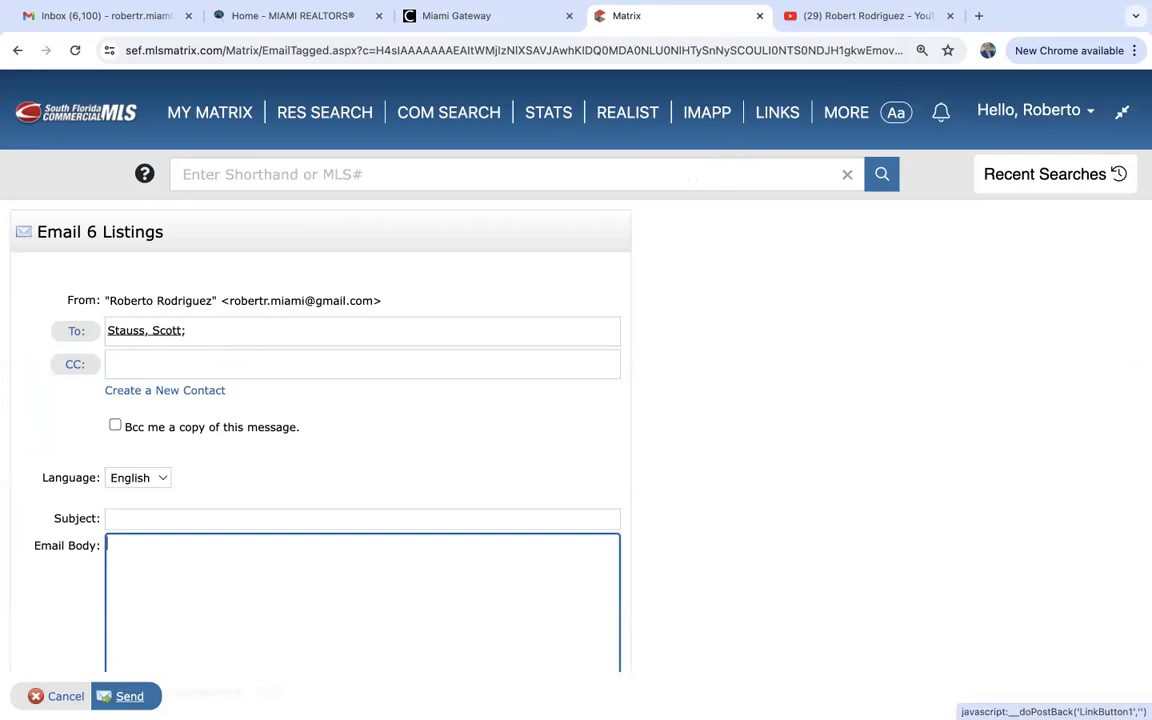
pyautogui.click(88, 701)
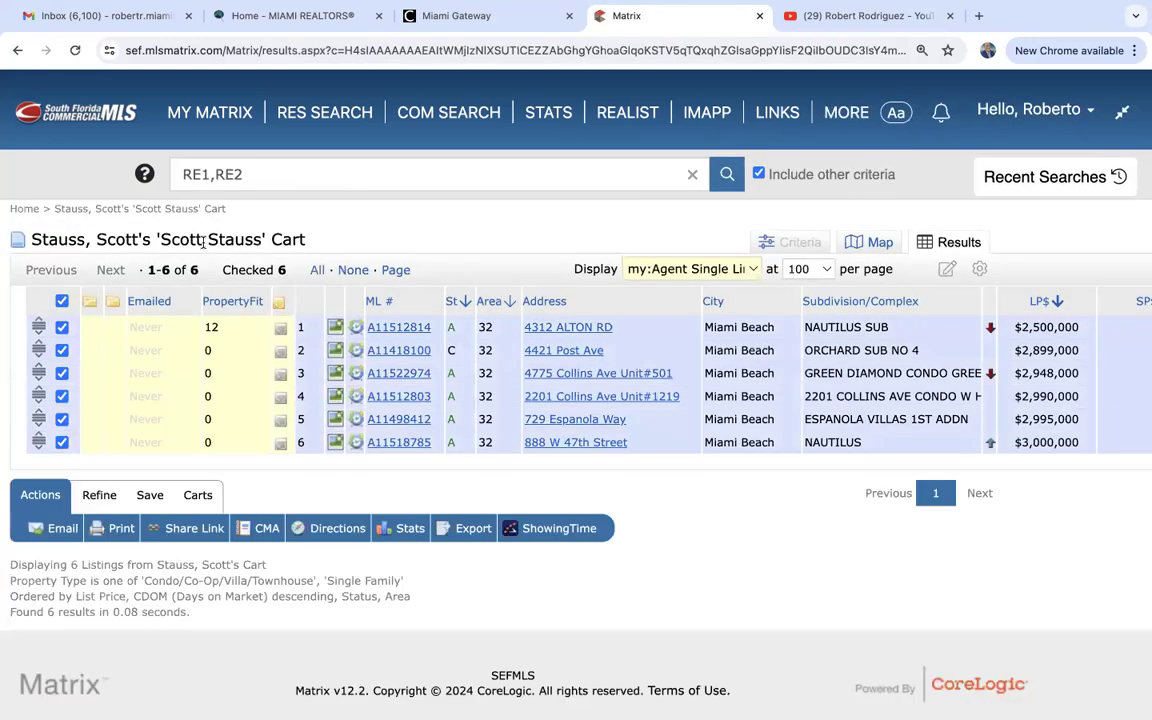
# Run the Trump Towers Sunny Isles favorite search from the home page and browse its 33 Collins Ave condo results.
pyautogui.click(221, 114)
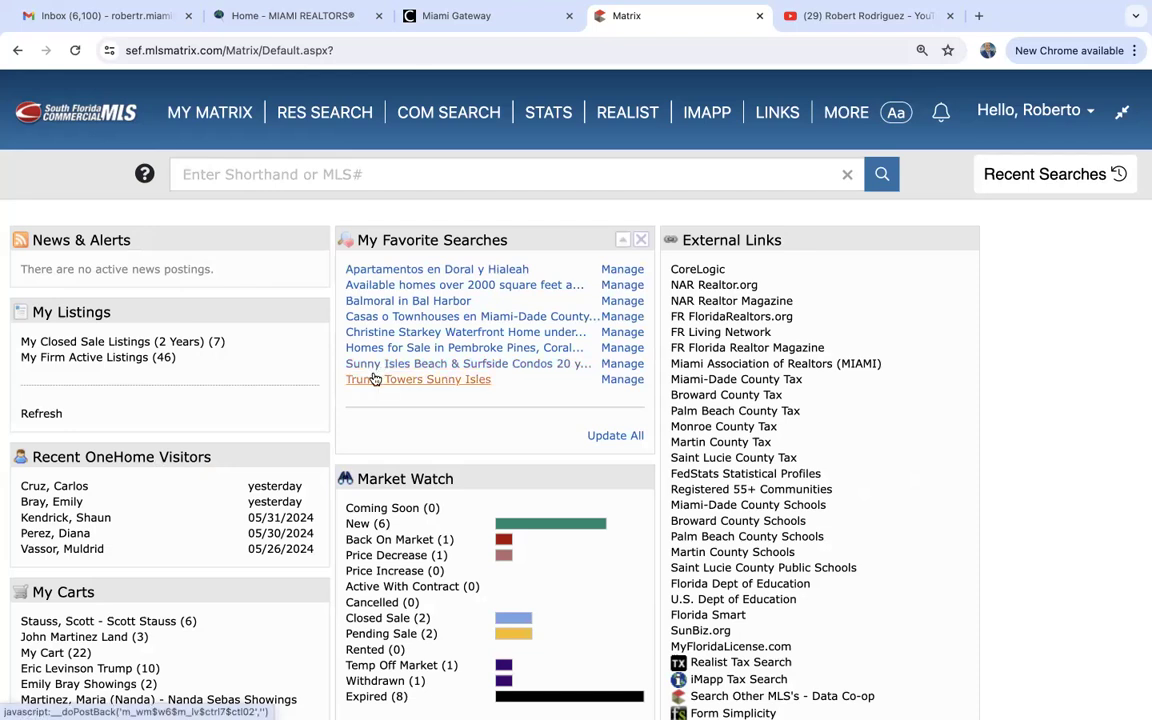
pyautogui.click(449, 381)
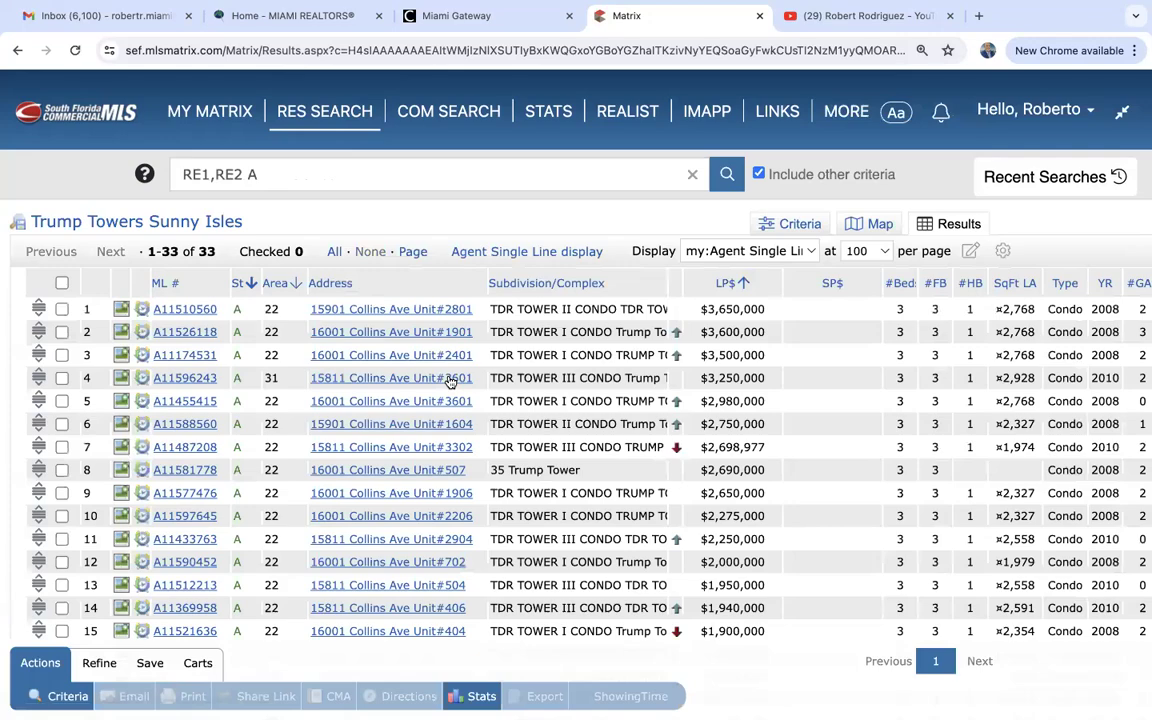
pyautogui.scroll(-5, 303, 450)
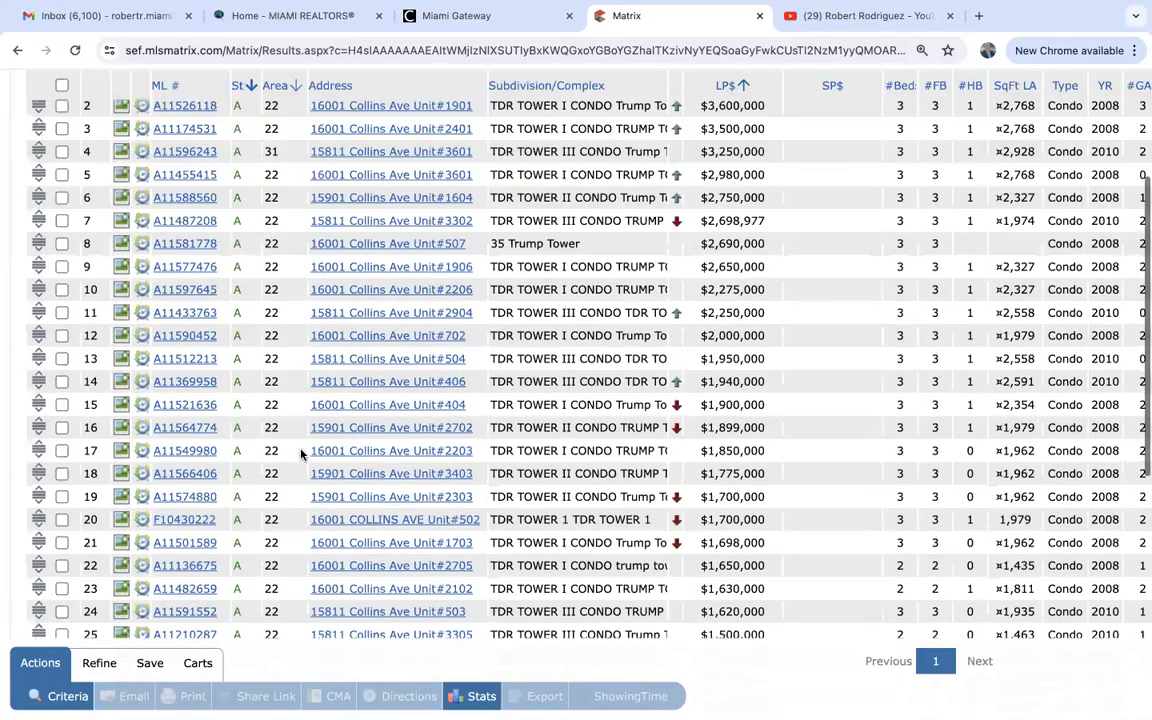
pyautogui.scroll(6, 300, 455)
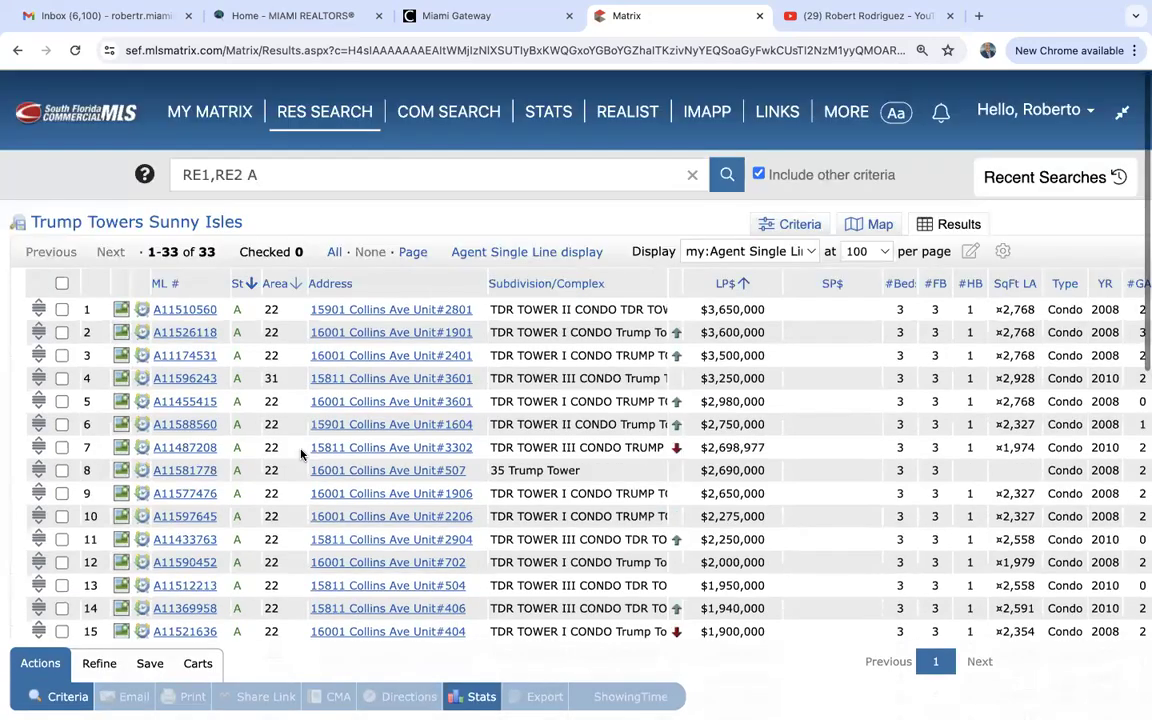
pyautogui.scroll(-10, 300, 454)
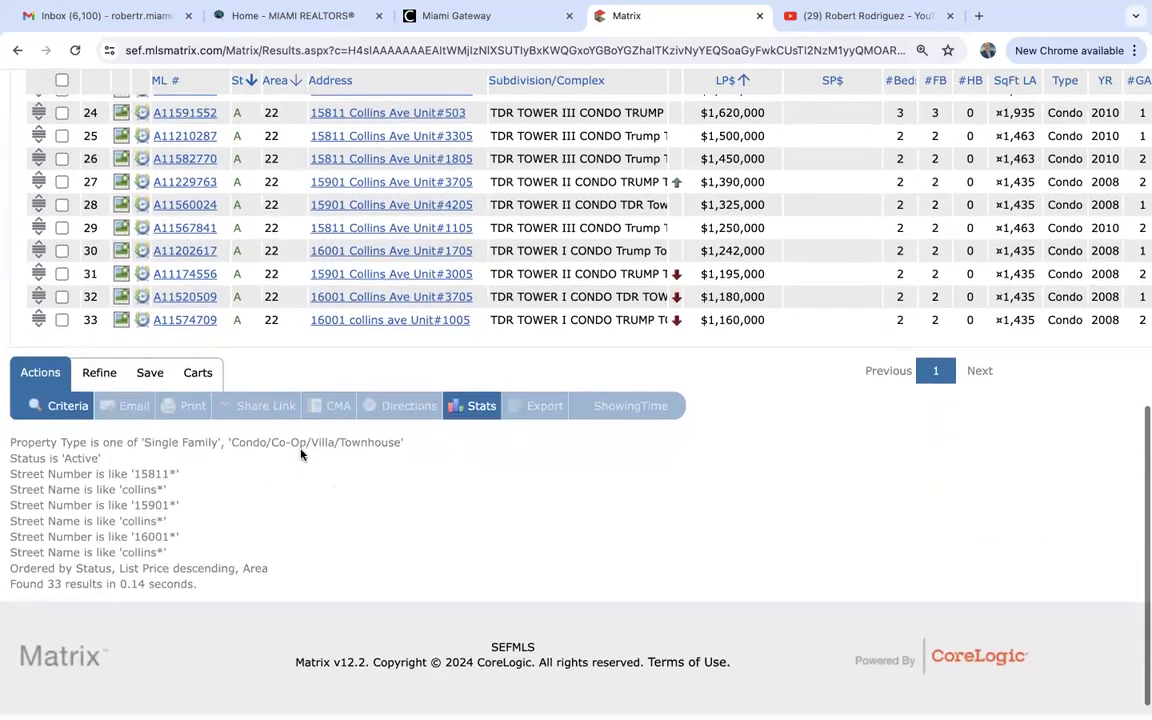
pyautogui.scroll(10, 300, 454)
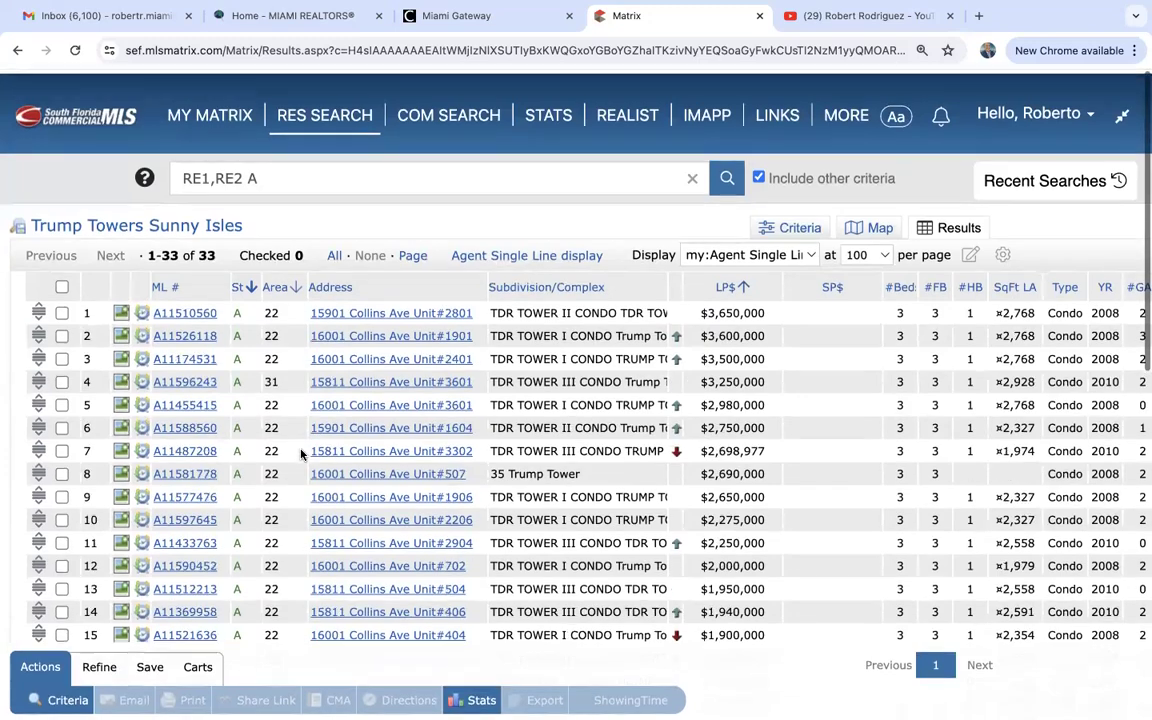
pyautogui.scroll(-3, 300, 454)
pyautogui.scroll(-3, 300, 454)
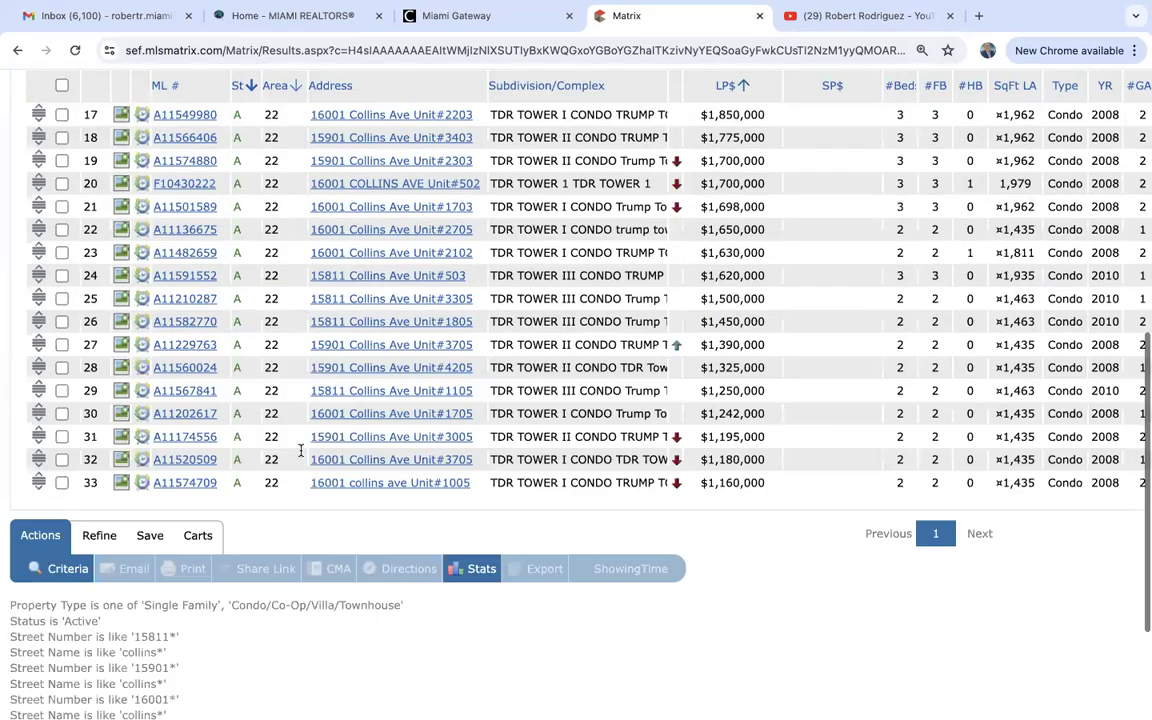
pyautogui.scroll(10, 300, 454)
pyautogui.scroll(-1, 300, 454)
pyautogui.scroll(-10, 300, 454)
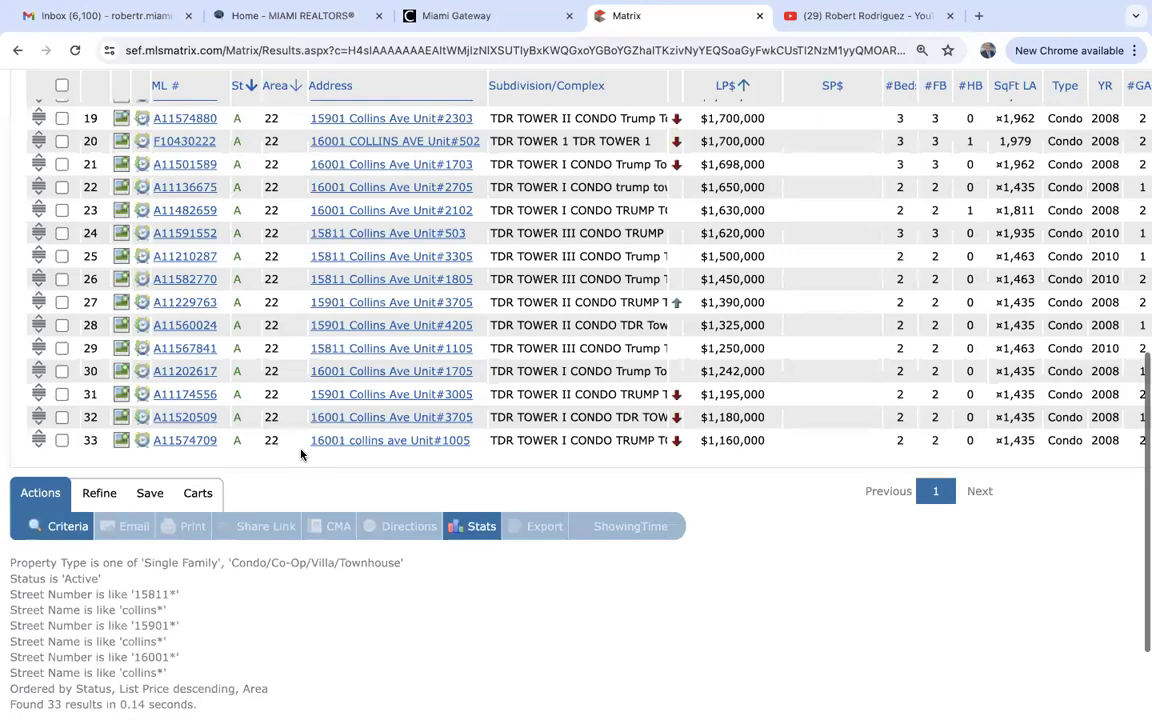
pyautogui.scroll(9, 300, 454)
pyautogui.scroll(1, 300, 454)
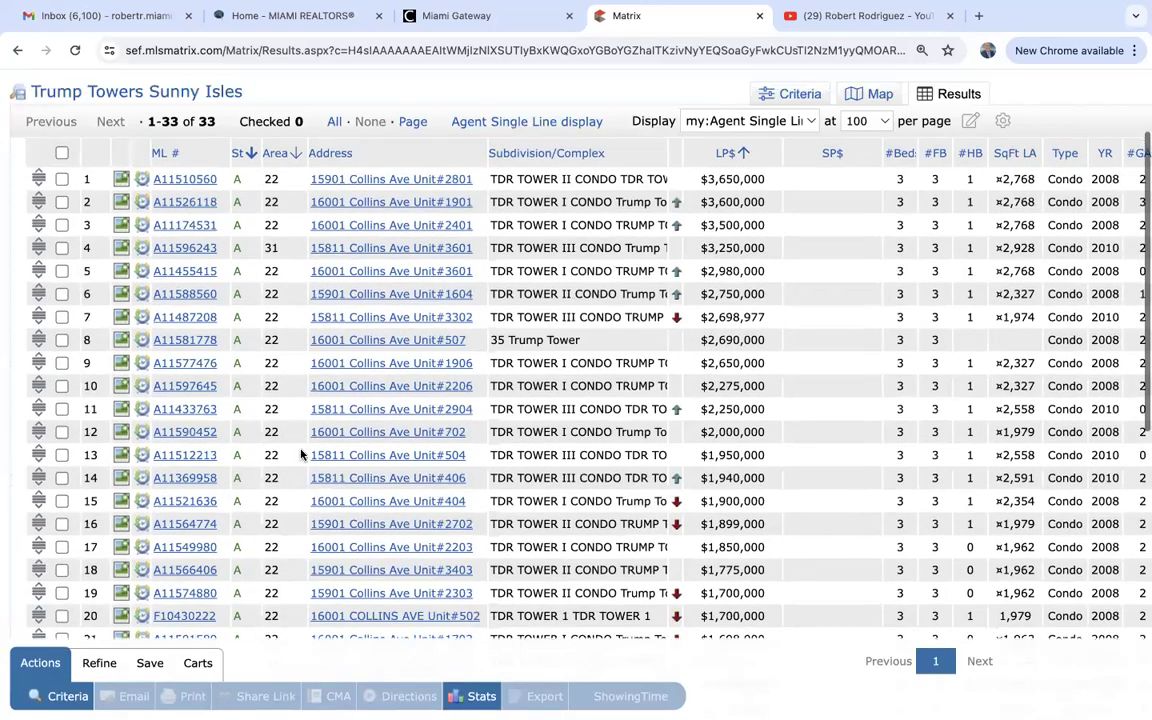
pyautogui.scroll(-5, 300, 454)
pyautogui.scroll(1, 300, 454)
pyautogui.scroll(3, 300, 454)
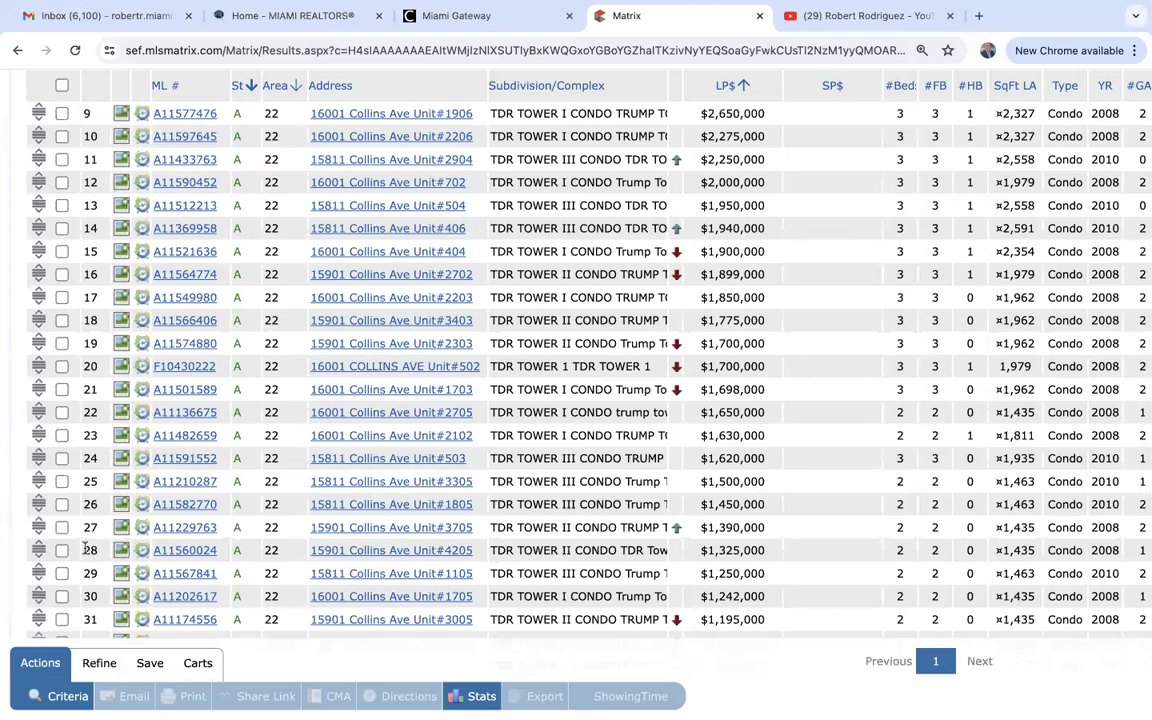
pyautogui.scroll(-3, 85, 547)
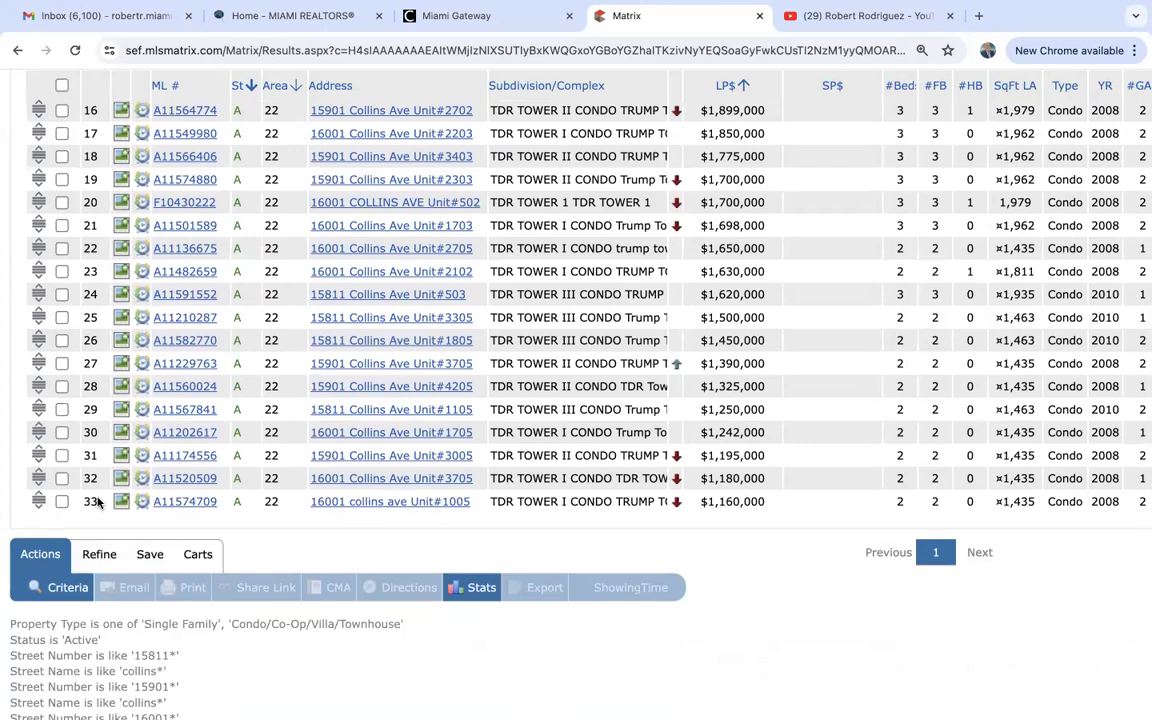
pyautogui.scroll(10, 97, 502)
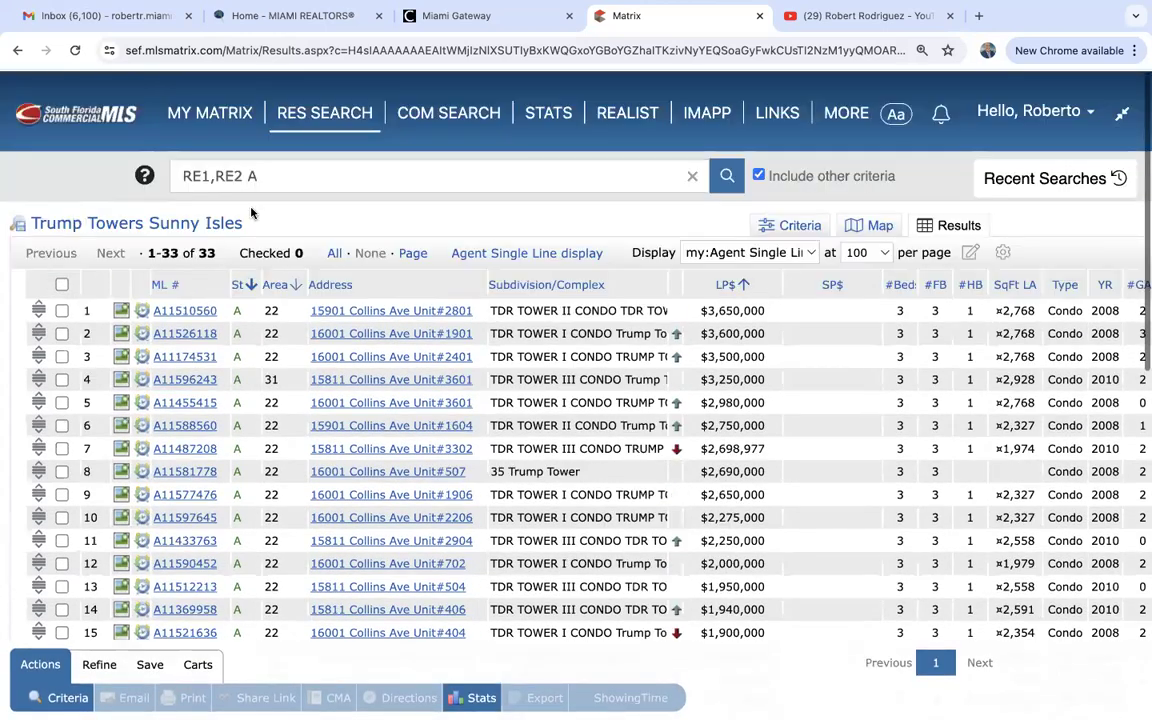
# On the single family and condo search form, enter zip code 33139 and the price limit.
pyautogui.moveTo(295, 112)
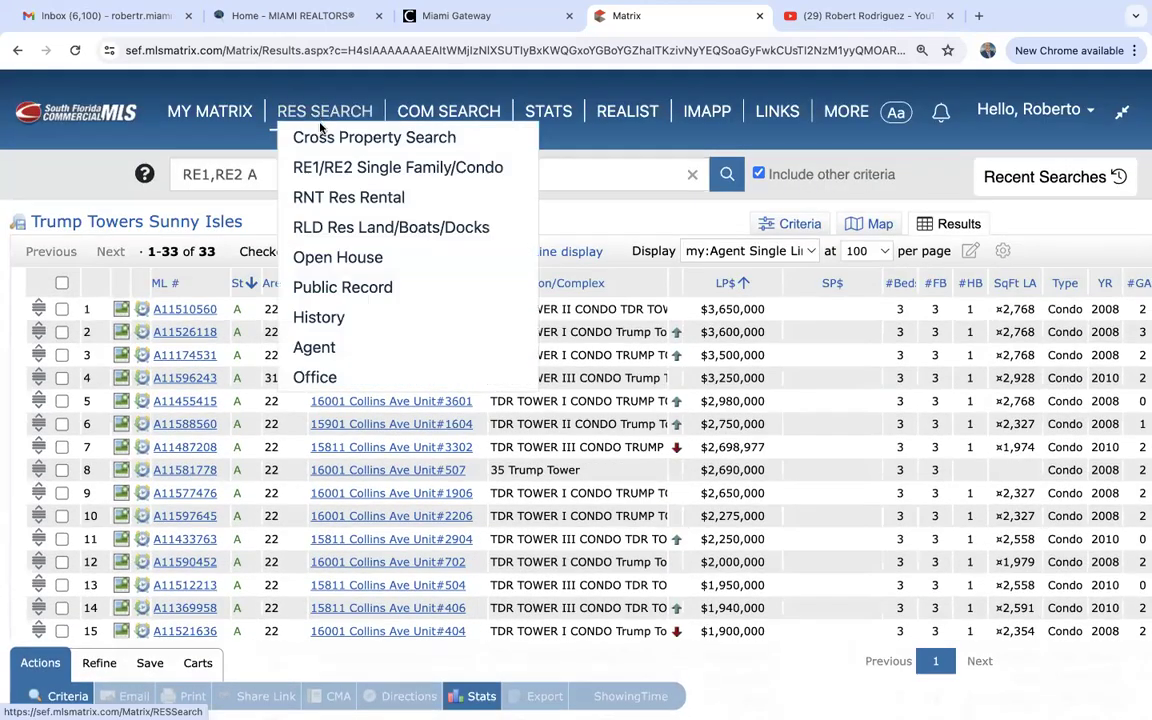
pyautogui.click(342, 168)
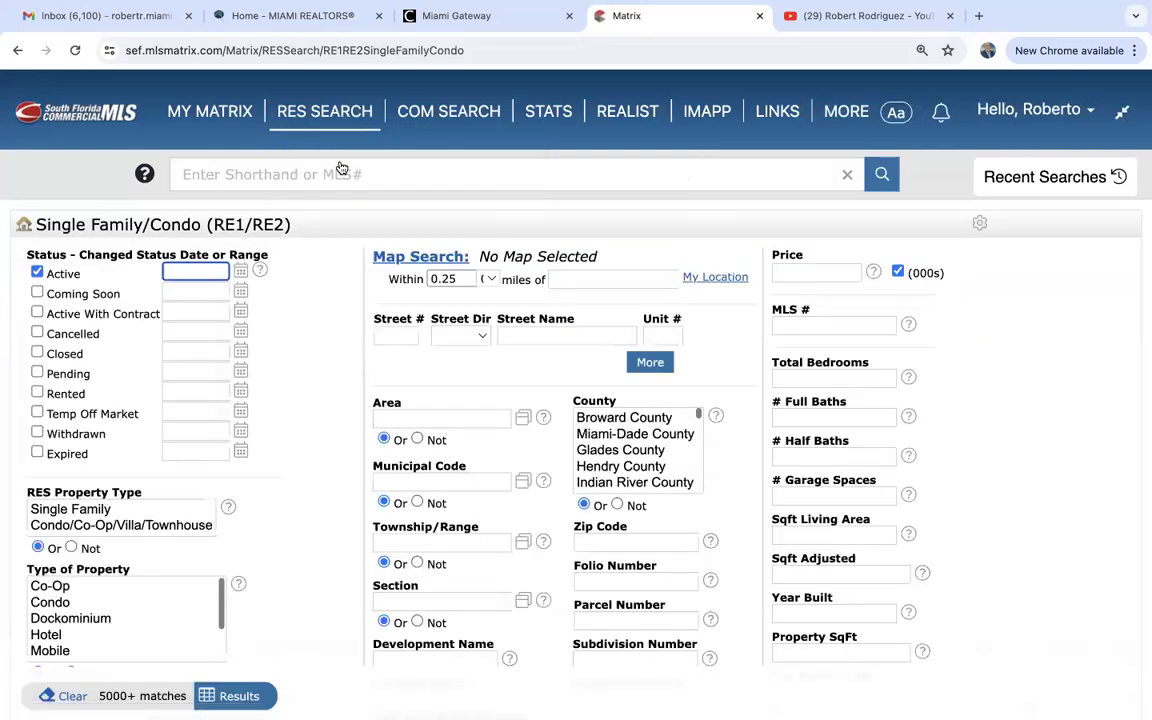
pyautogui.moveTo(70, 512); pyautogui.dragTo(90, 526)
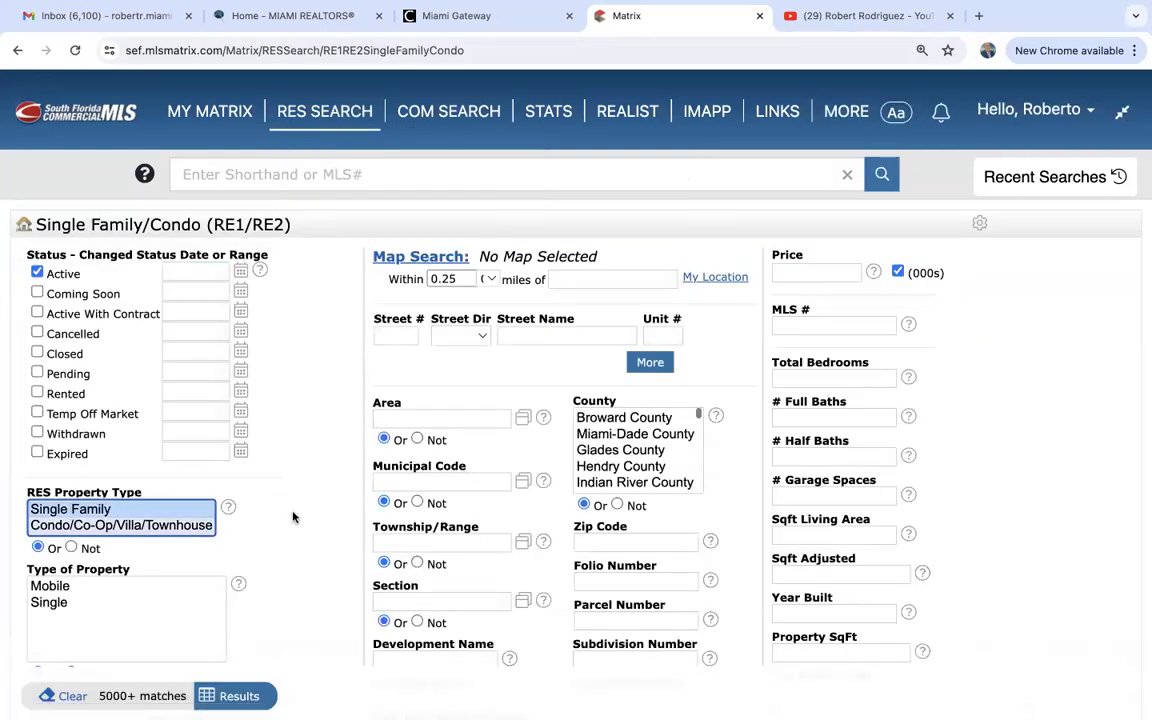
pyautogui.scroll(-3, 307, 530)
pyautogui.click(627, 302)
pyautogui.write('33139')
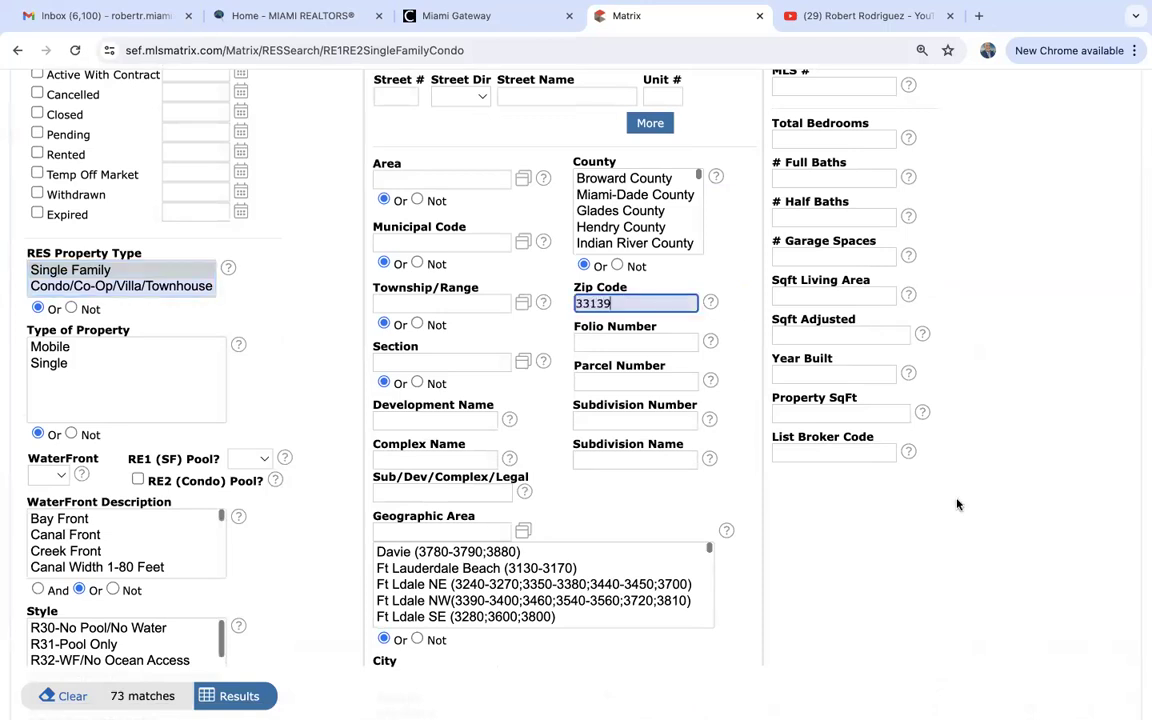
pyautogui.scroll(3, 860, 447)
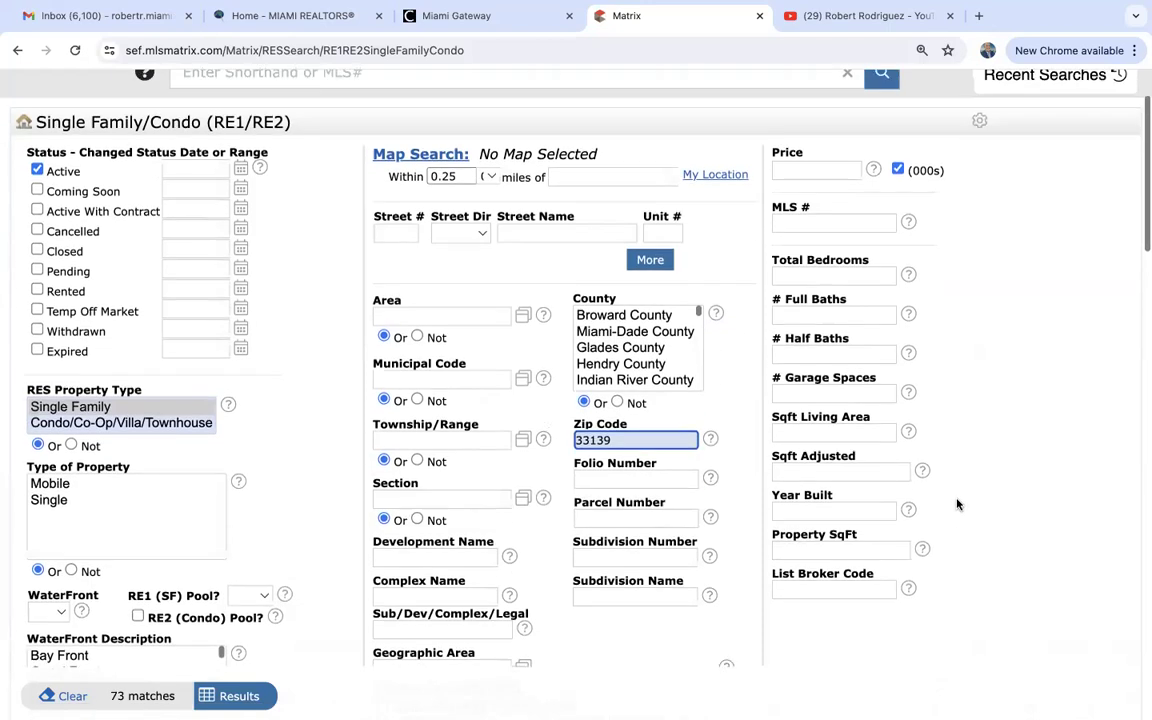
pyautogui.click(813, 190)
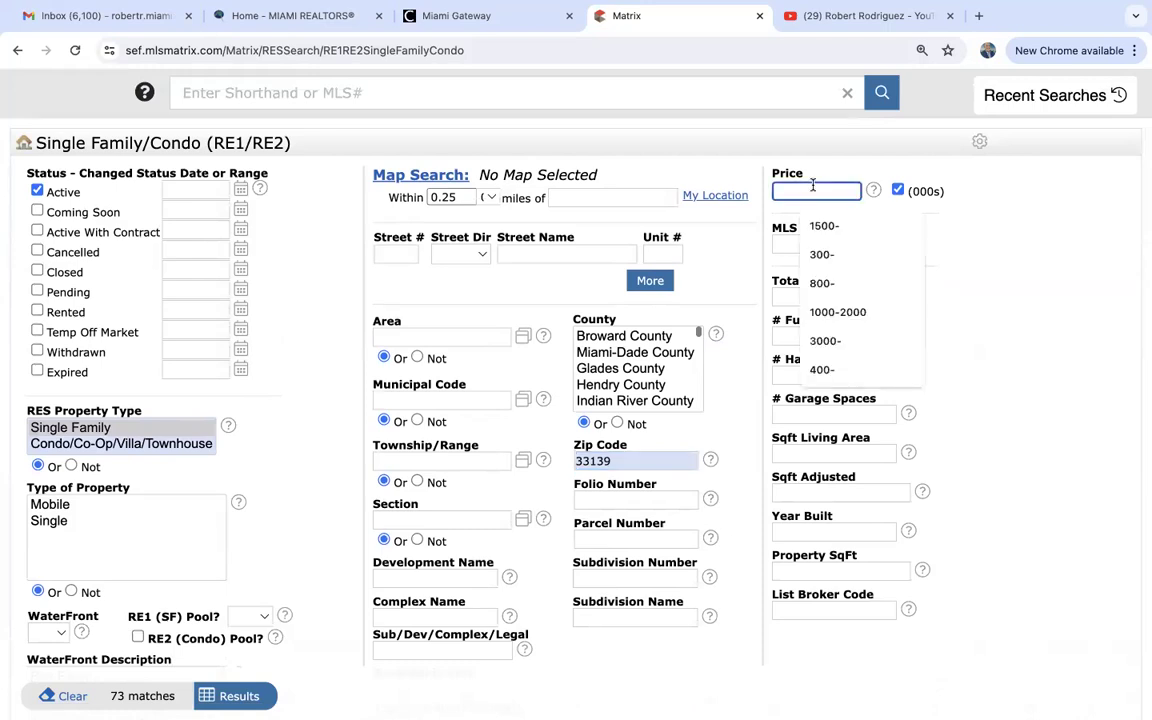
pyautogui.write('5000-')
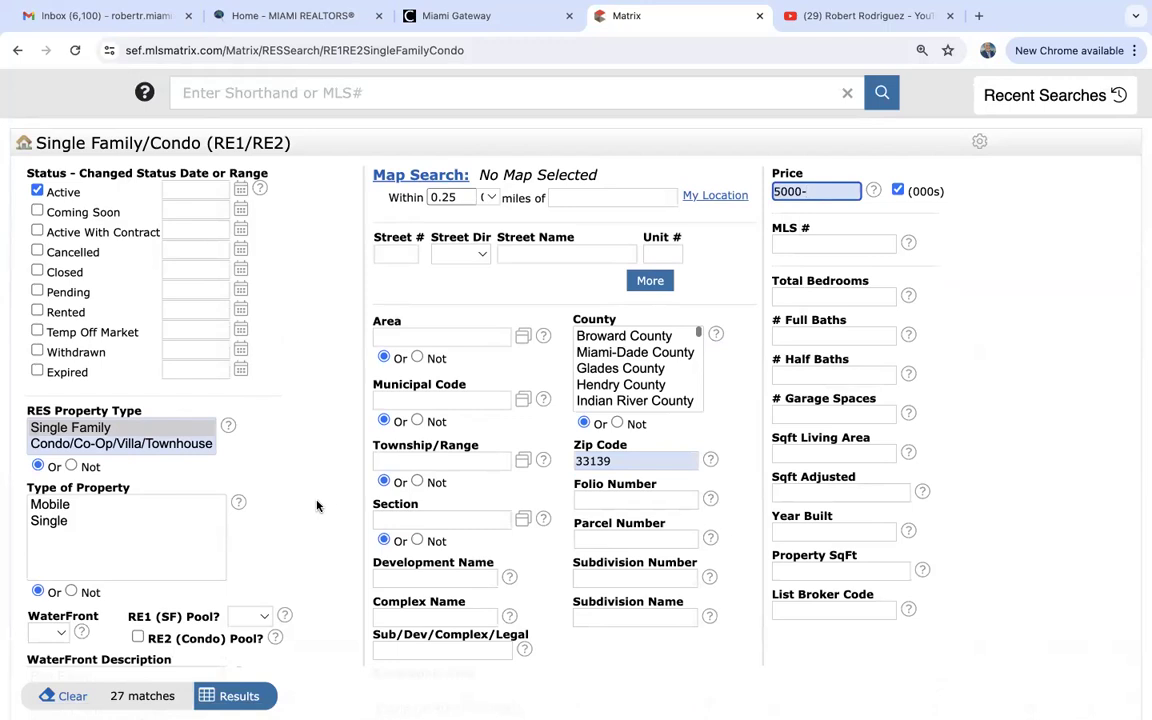
# Require a single-family pool, dropping a briefly added waterfront filter, and show the 14 results.
pyautogui.click(60, 633)
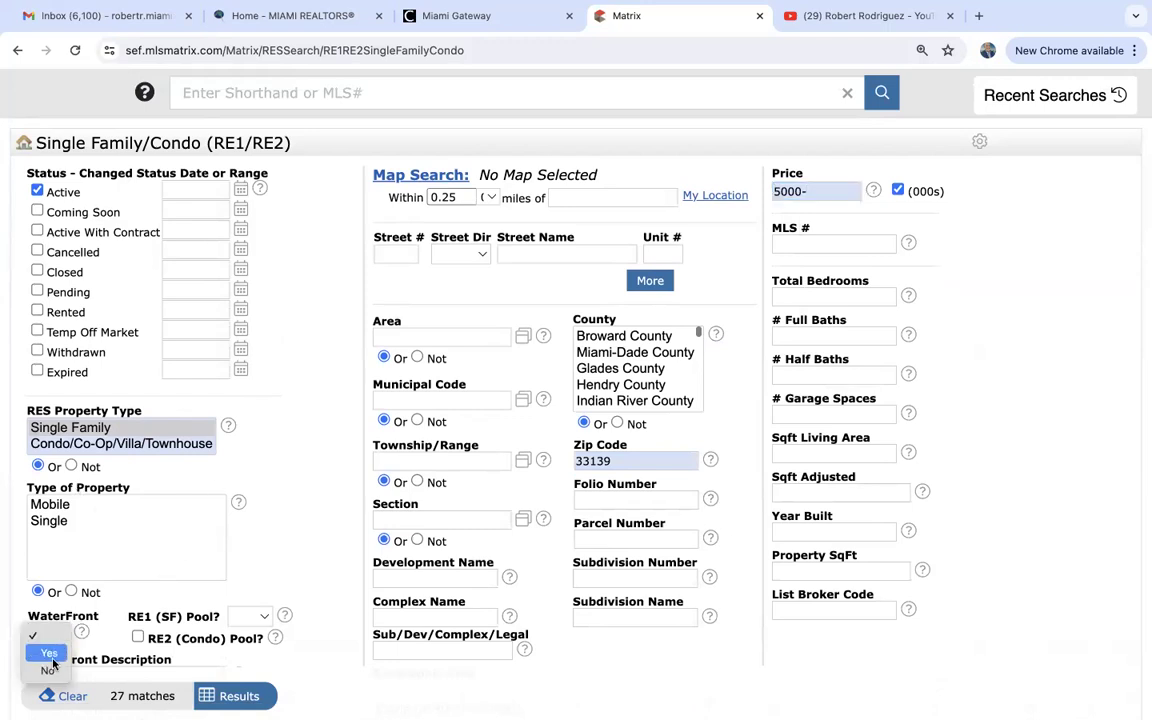
pyautogui.click(46, 652)
pyautogui.scroll(-2, 358, 618)
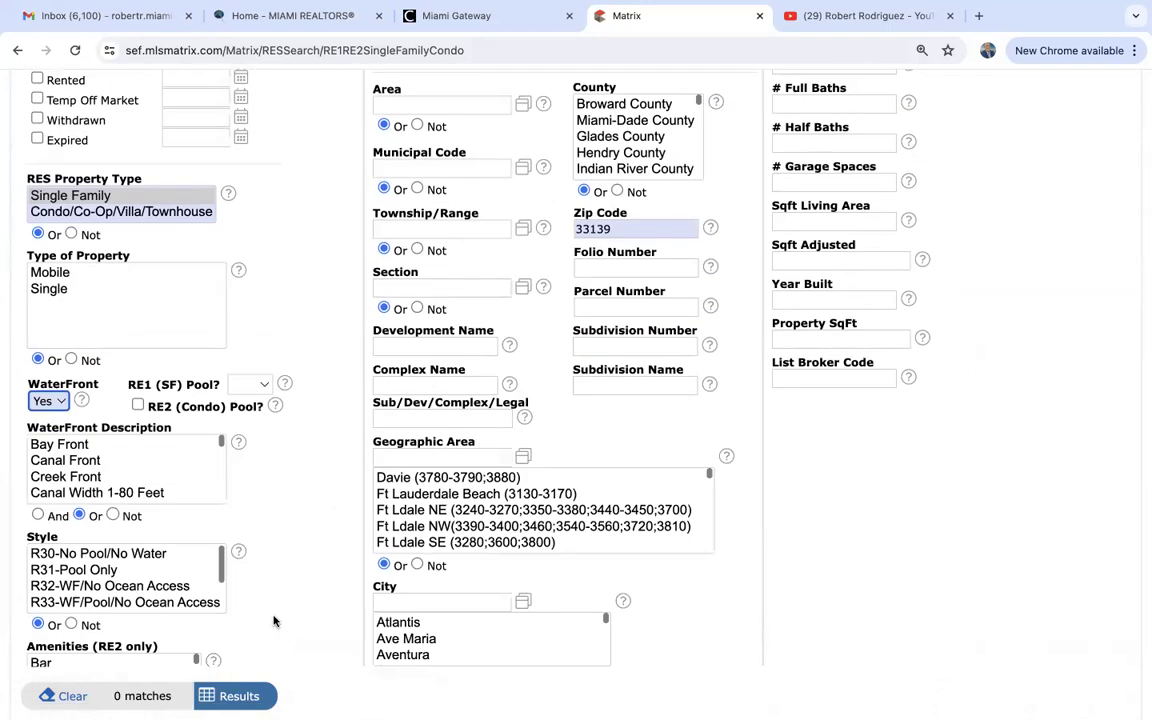
pyautogui.click(48, 400)
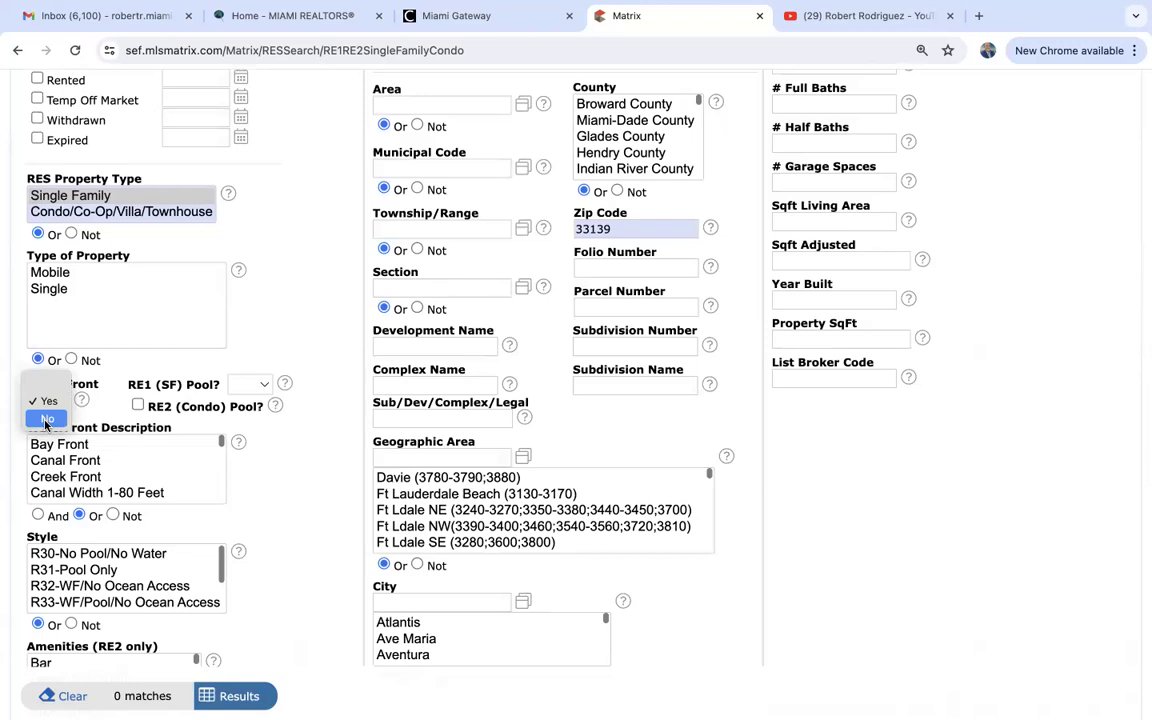
pyautogui.click(44, 384)
pyautogui.click(236, 386)
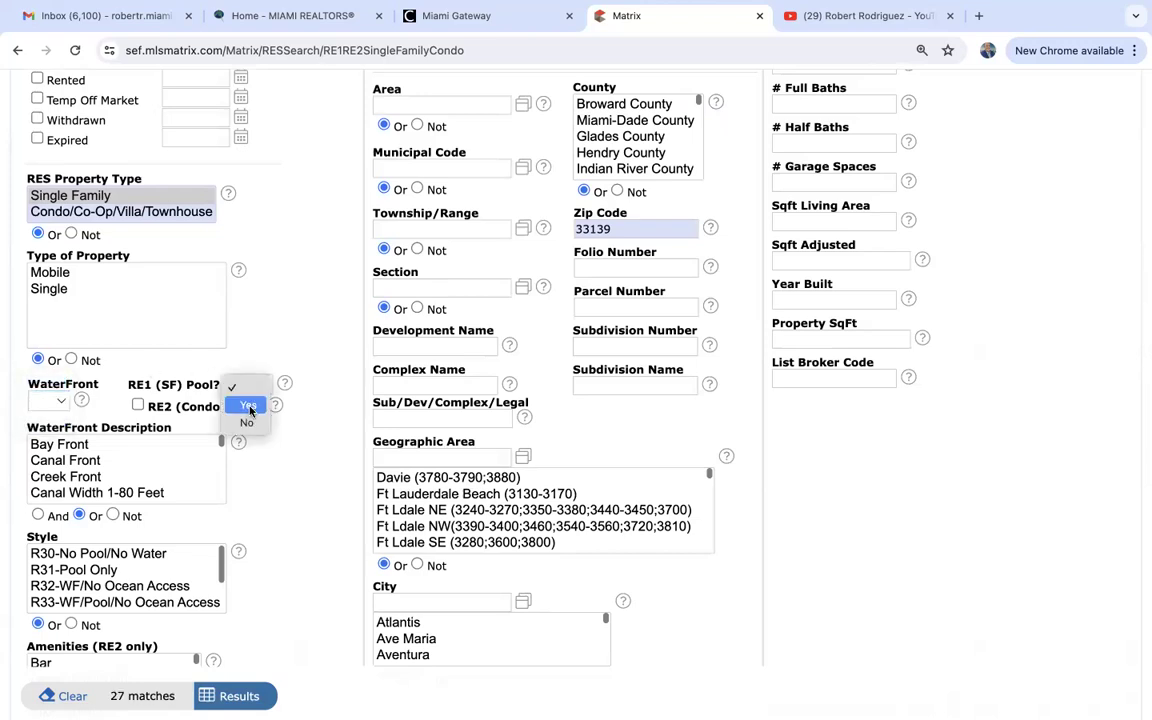
pyautogui.click(245, 406)
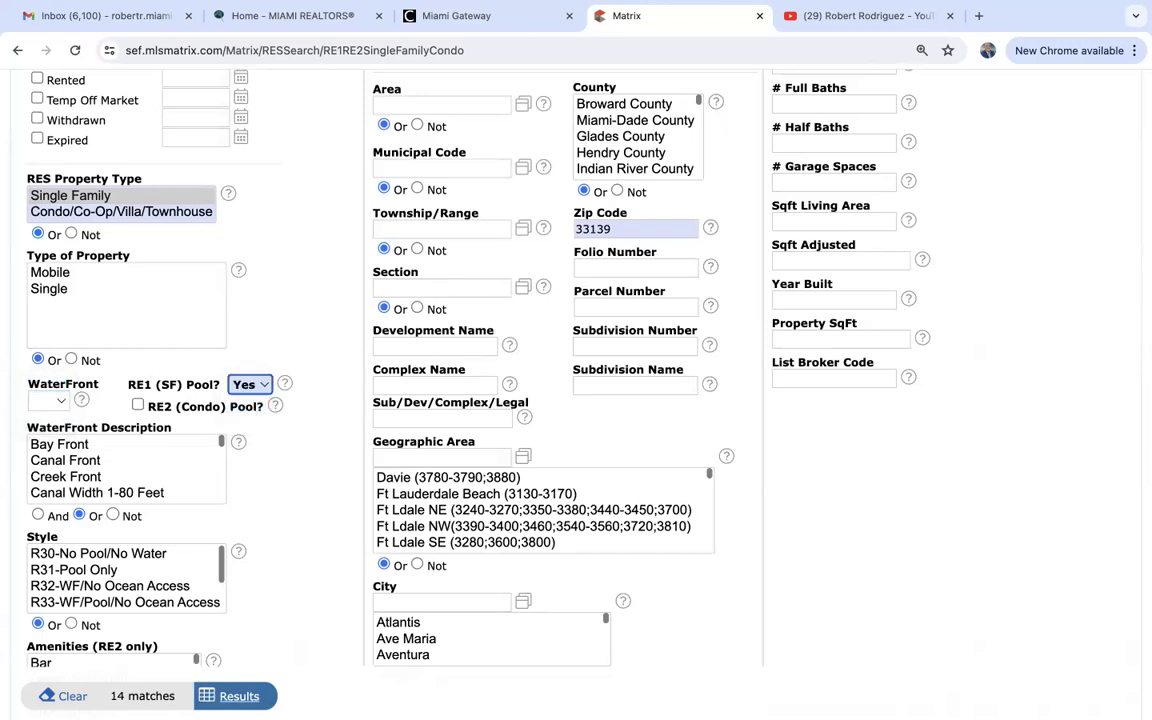
pyautogui.click(239, 696)
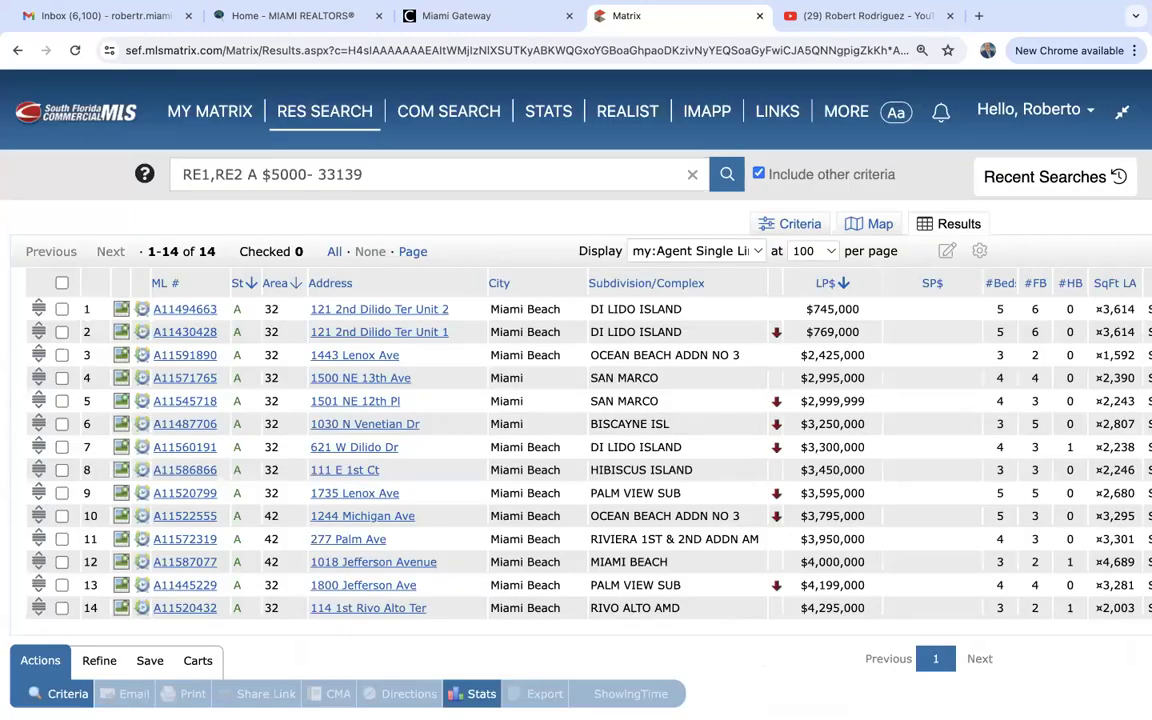
# Save the search as favorite '33139 homes with pool under 5m', then return to MY MATRIX.
pyautogui.click(149, 662)
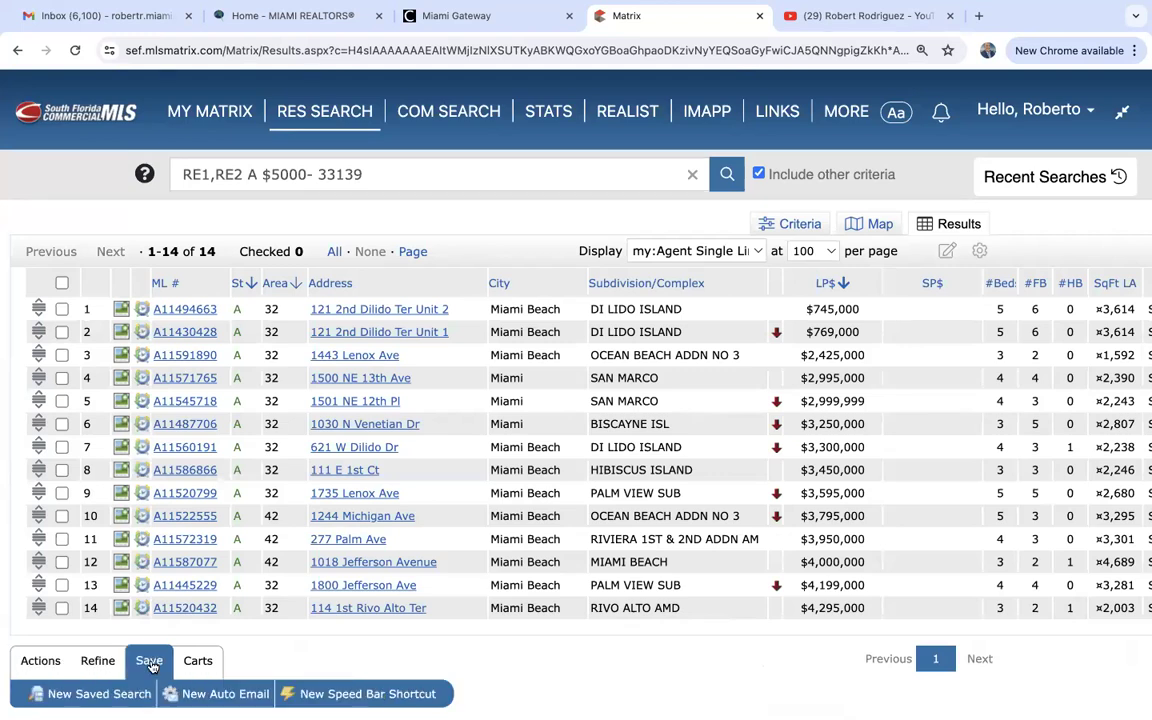
pyautogui.click(95, 697)
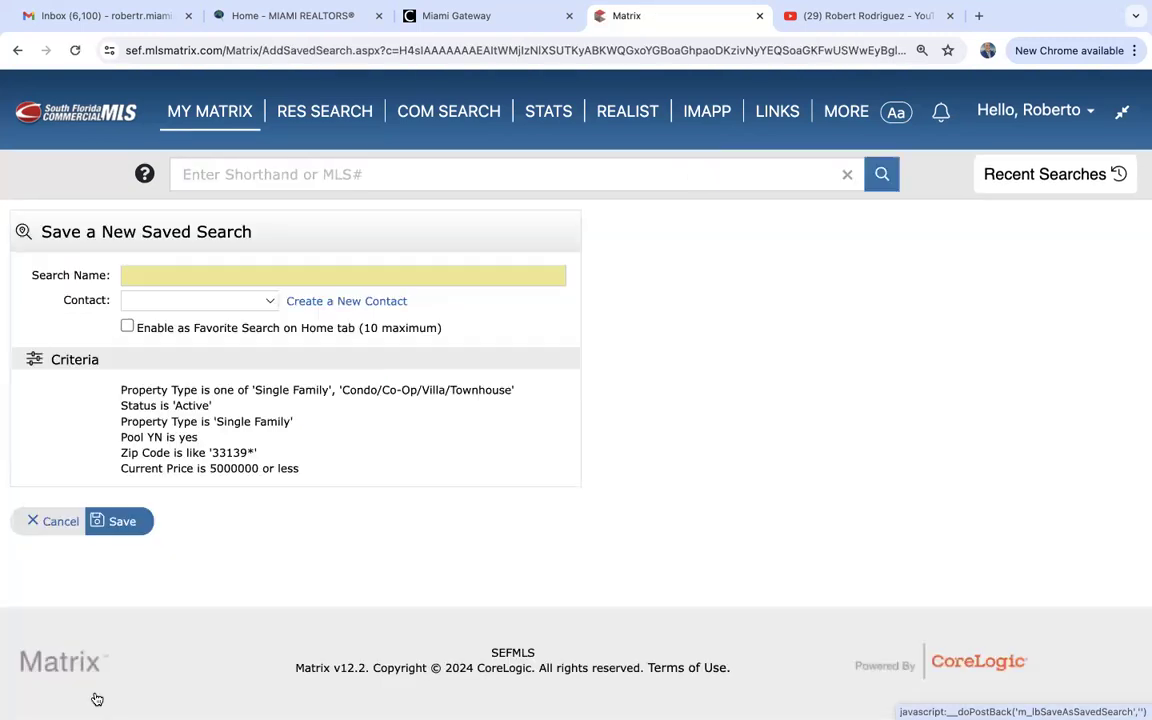
pyautogui.click(150, 277)
pyautogui.write('33139 homes wi')
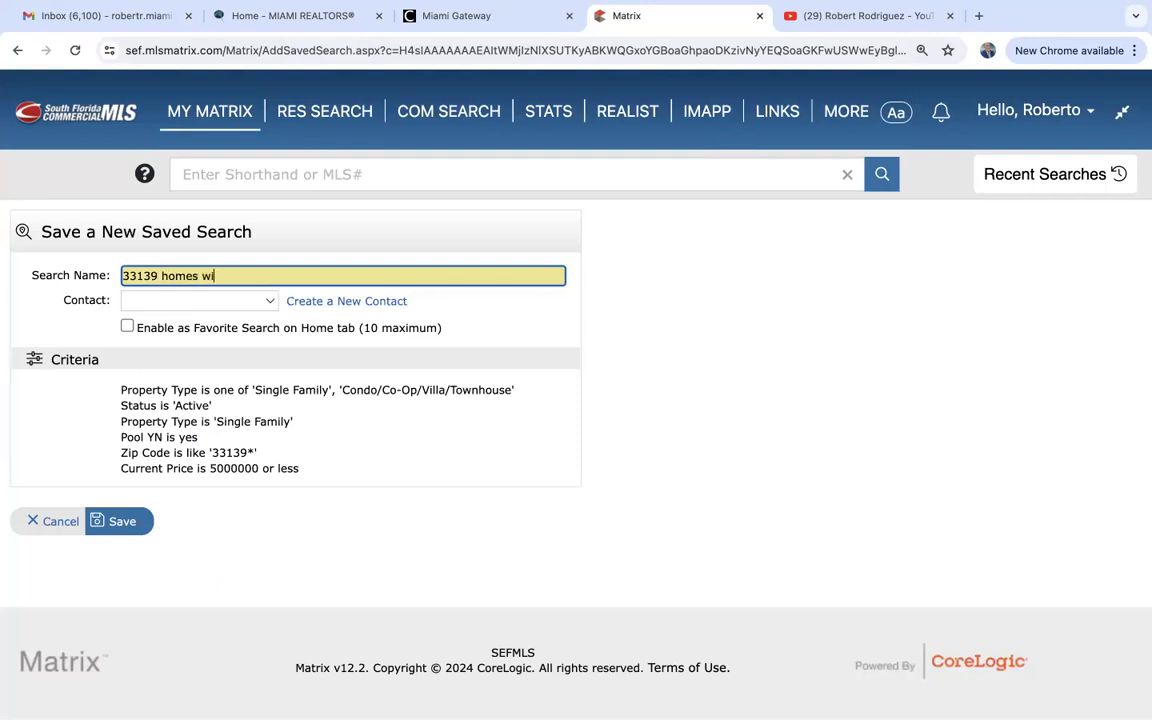
pyautogui.write('th pool under 5m')
pyautogui.click(127, 327)
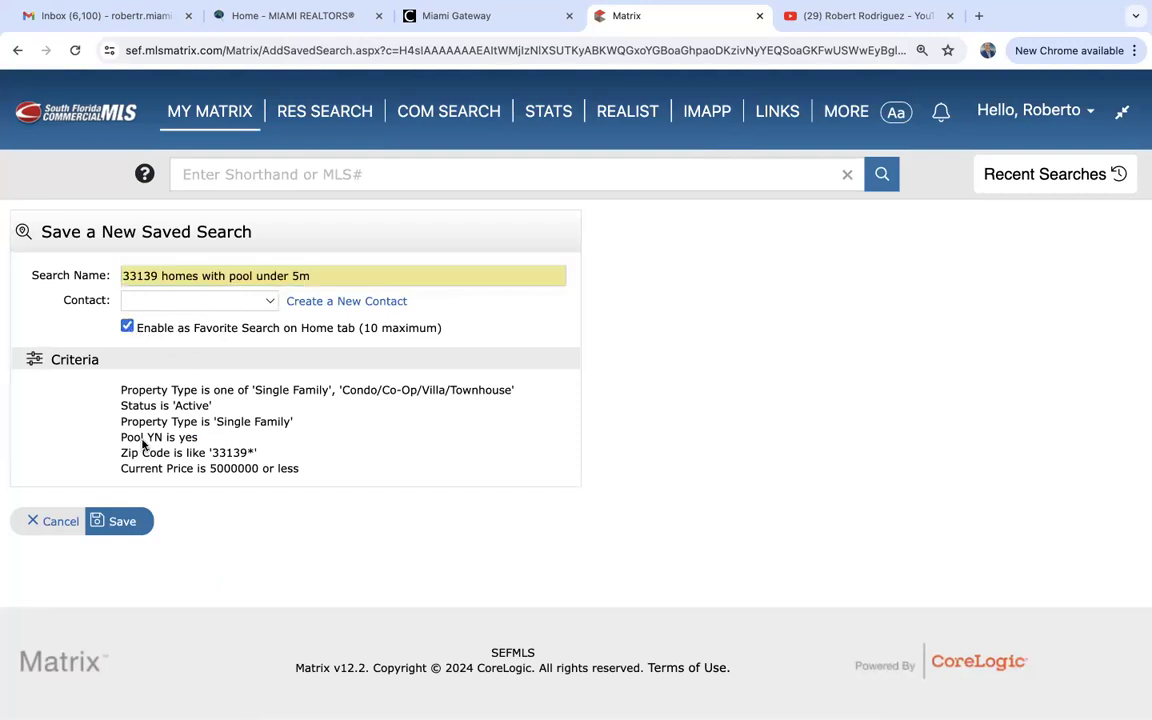
pyautogui.click(122, 522)
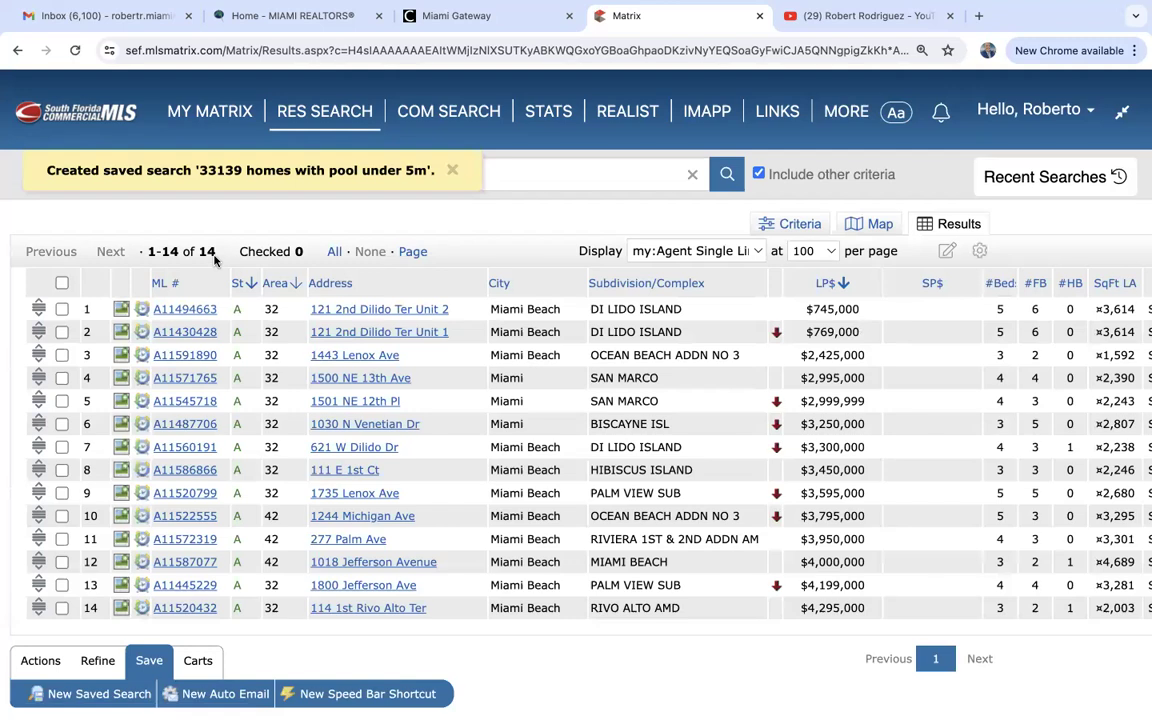
pyautogui.click(212, 114)
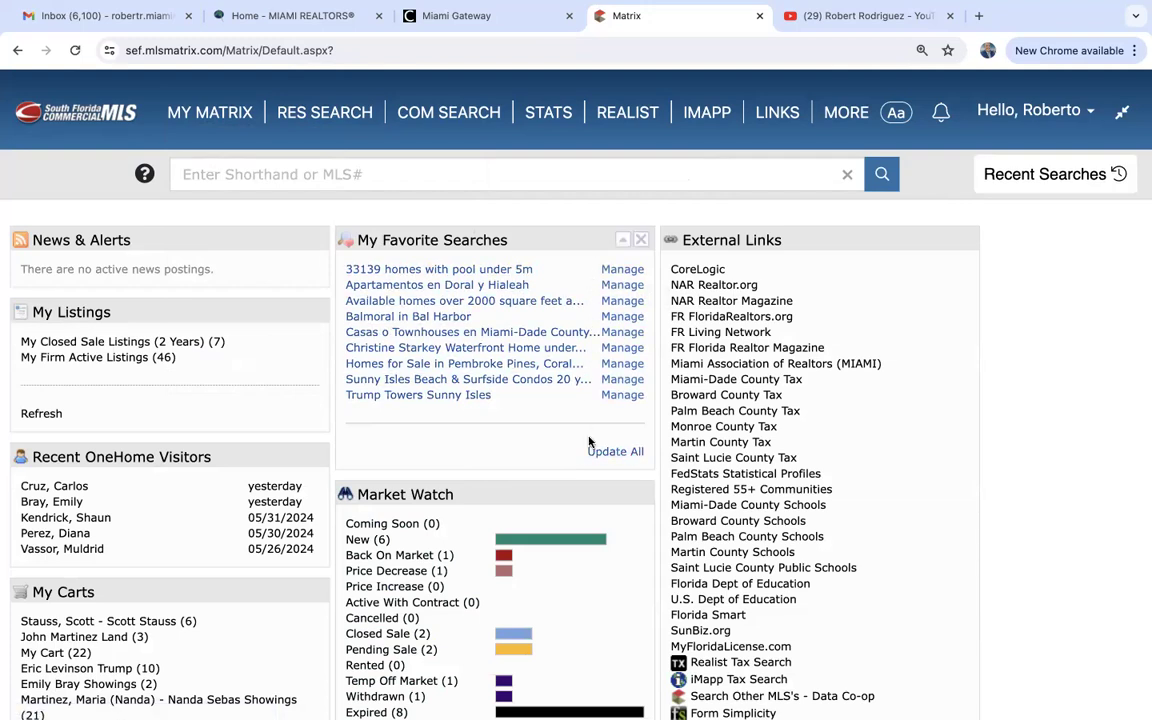
# Update All favorite search counts, then view the 5 new Balmoral in Bal Harbor listings.
pyautogui.click(621, 453)
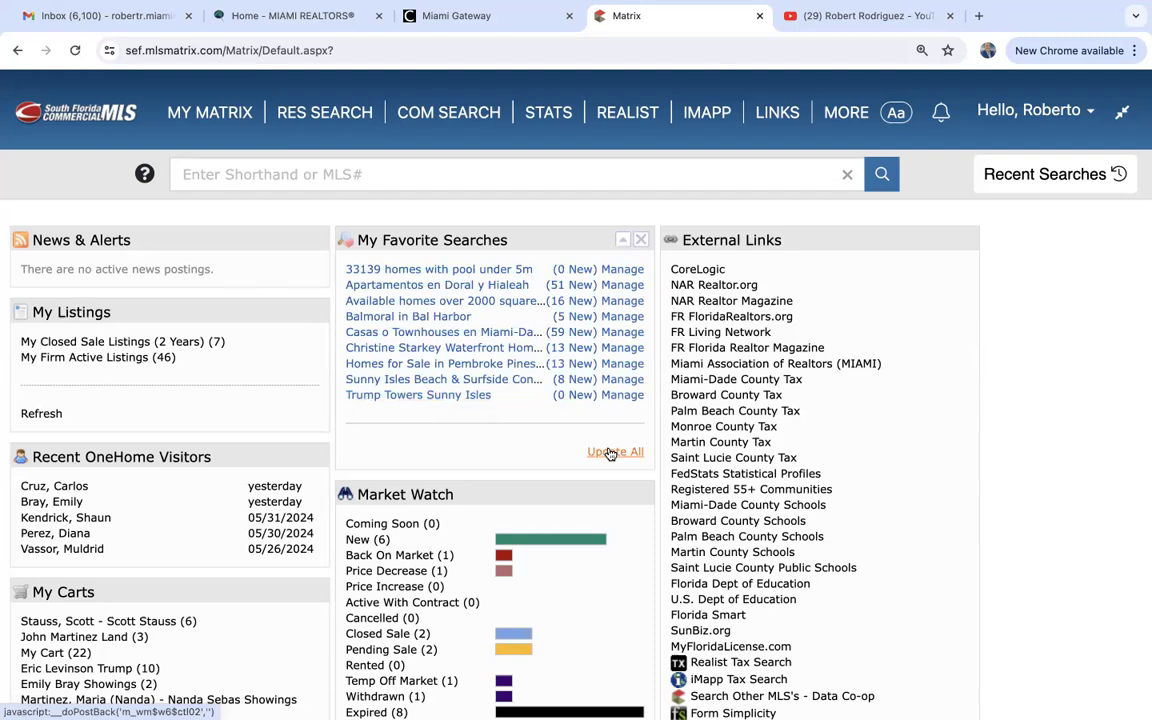
pyautogui.click(565, 317)
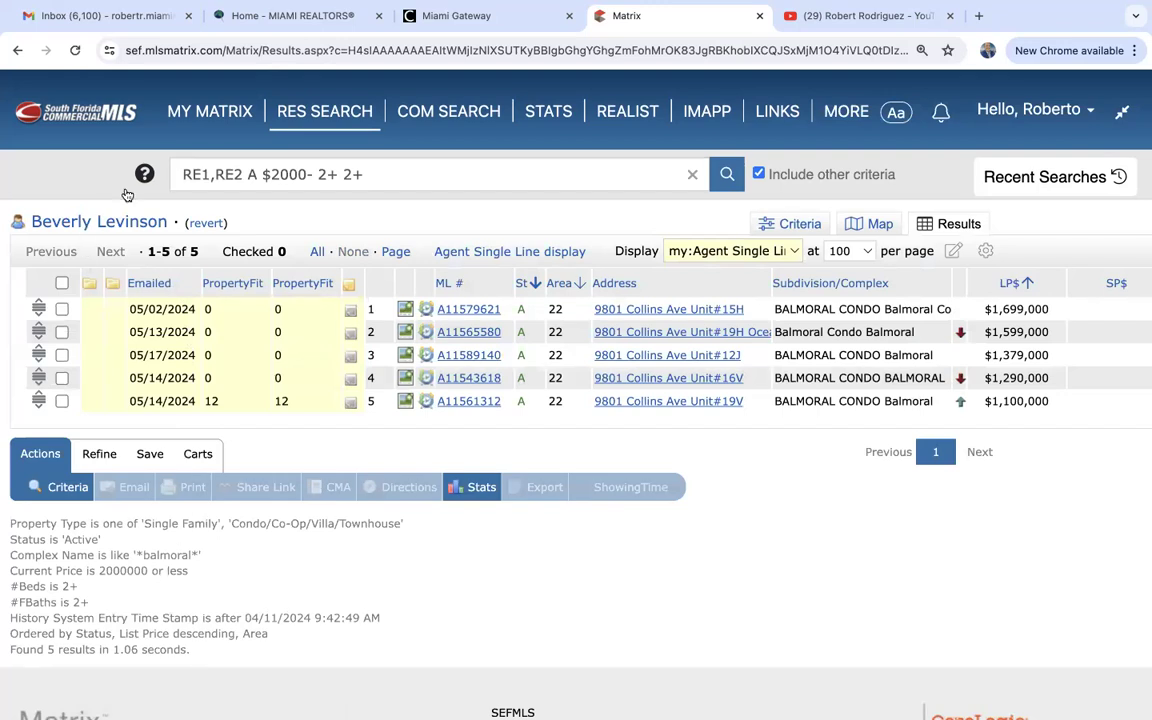
pyautogui.moveTo(210, 111)
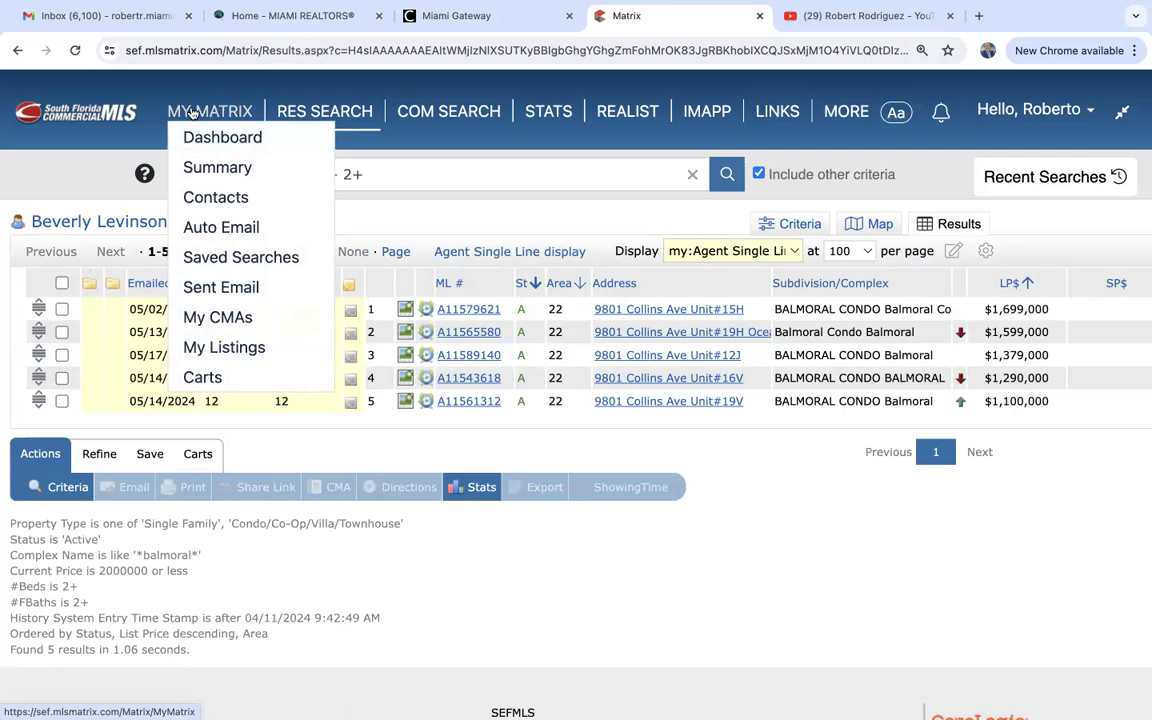
# From Saved Searches, expand '33139 homes with pool under 5m' and run it to list 14 homes.
pyautogui.click(235, 259)
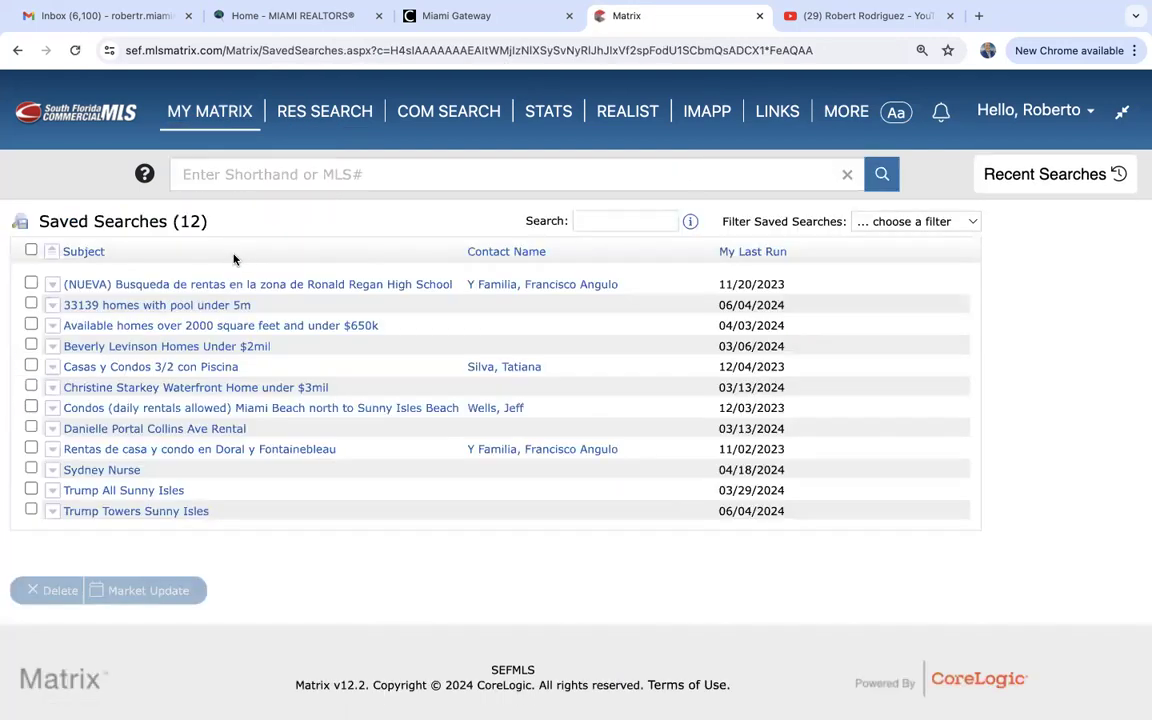
pyautogui.scroll(-1, 251, 537)
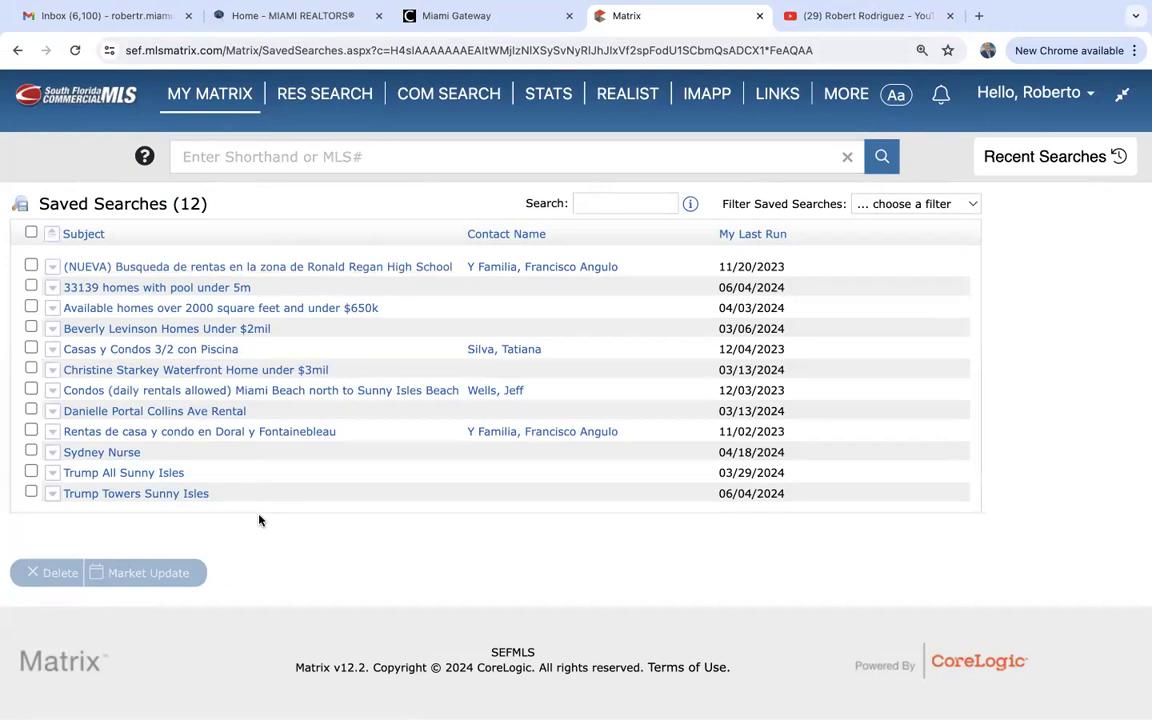
pyautogui.click(184, 288)
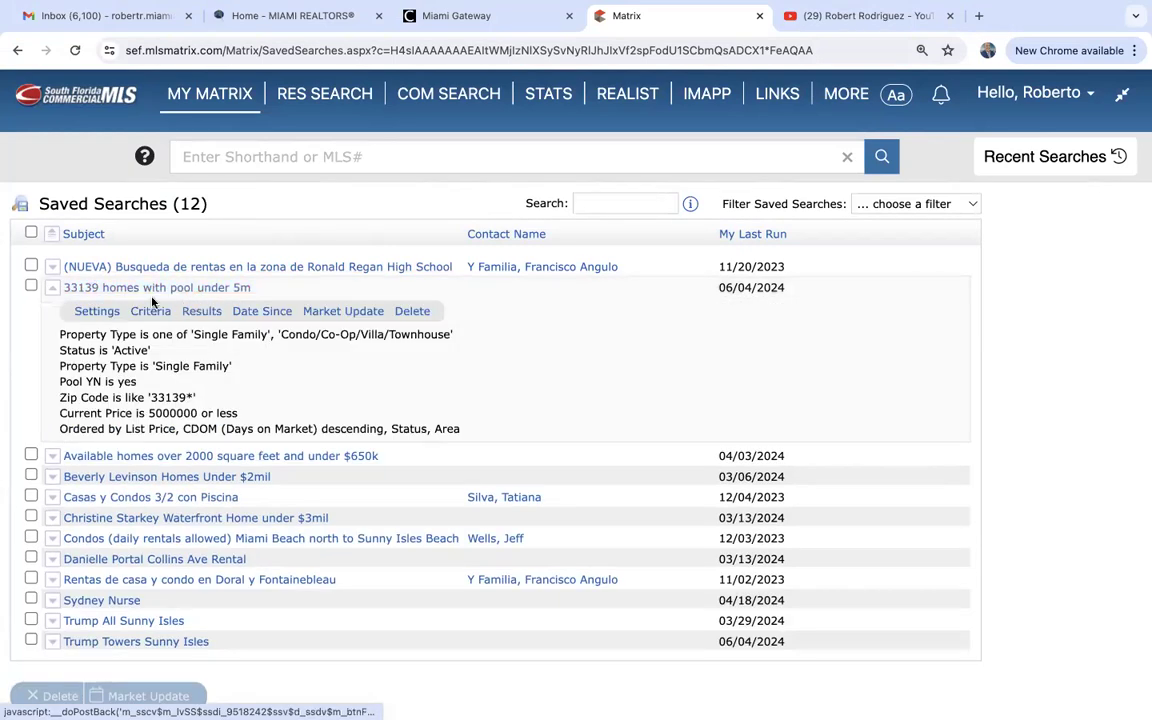
pyautogui.click(199, 312)
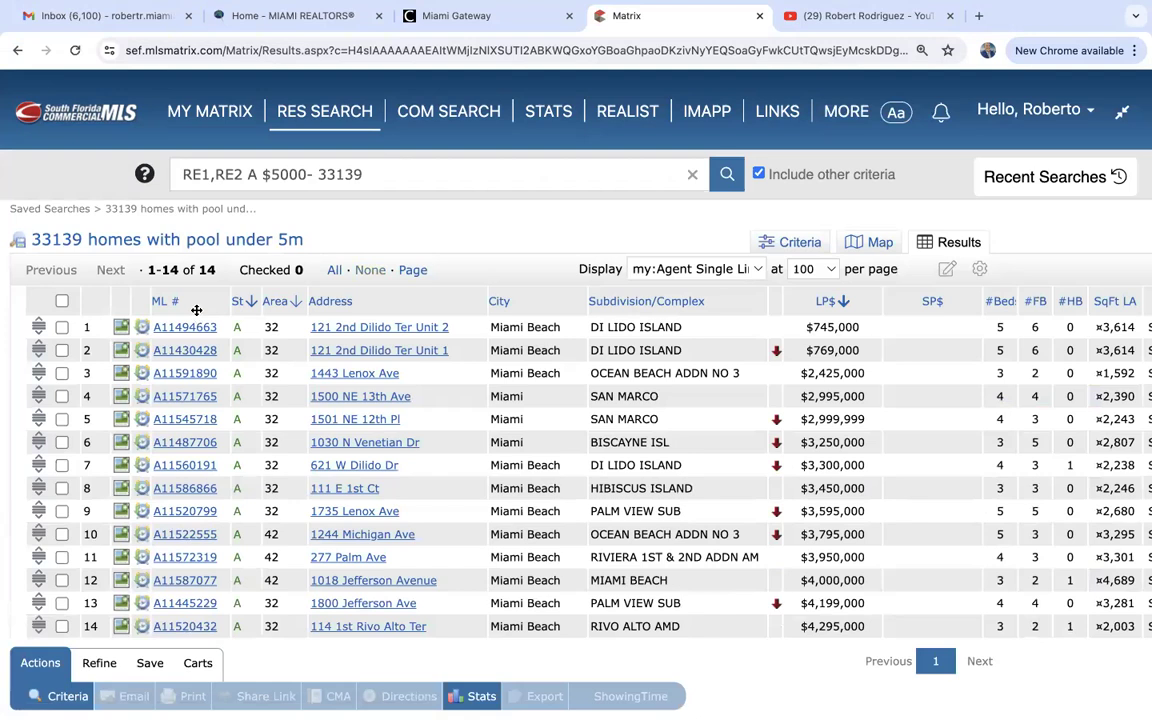
# Return to Saved Searches, tick '33139 homes with pool under 5m' and expand it to show its criteria.
pyautogui.moveTo(214, 113)
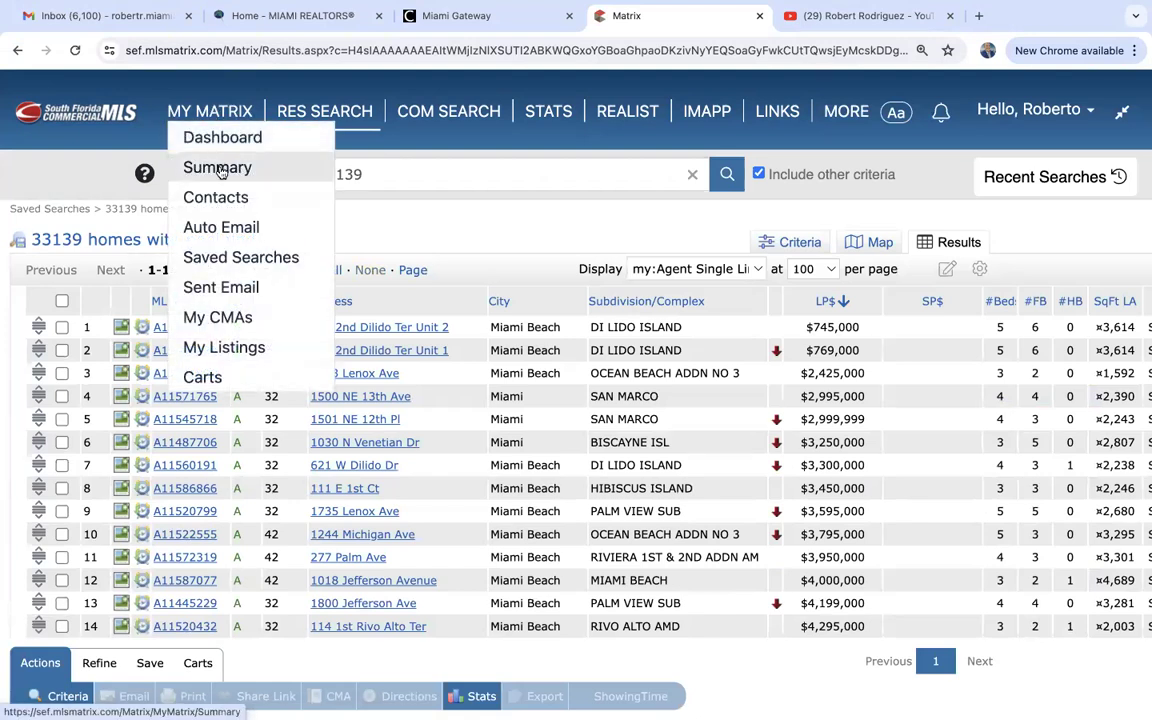
pyautogui.click(238, 260)
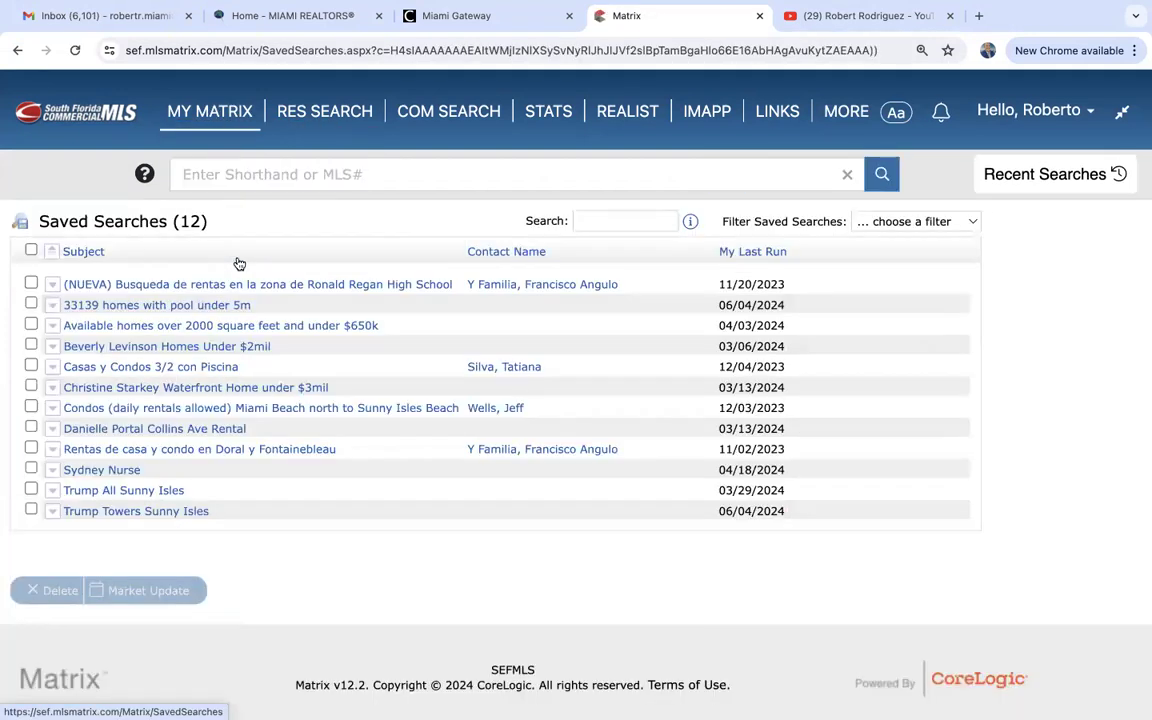
pyautogui.click(31, 305)
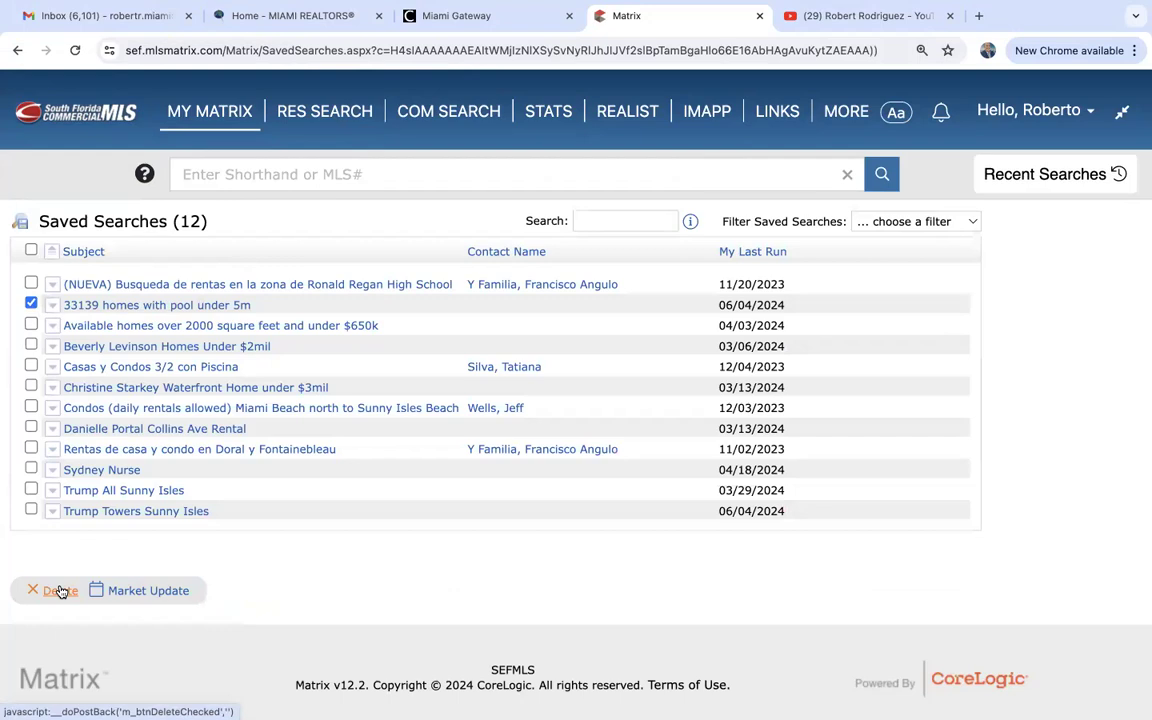
pyautogui.click(136, 311)
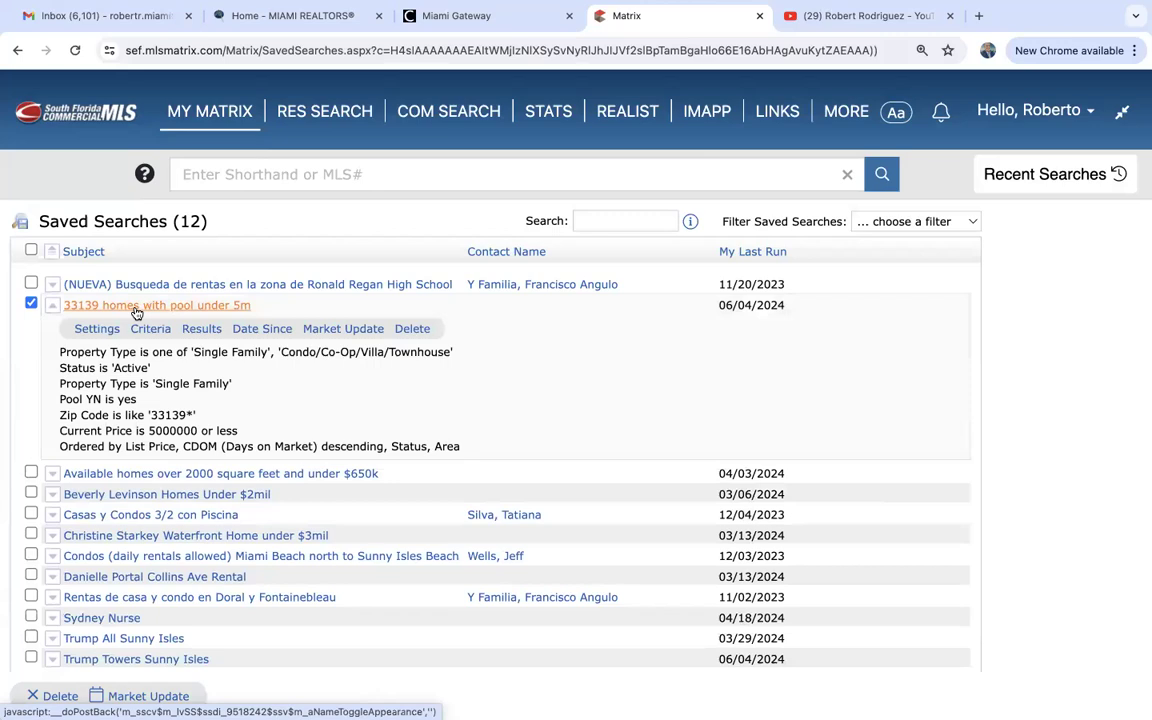
# Convert the 33139 saved search to an auto email to the agent's own contact, subject '33139 test'.
pyautogui.click(87, 333)
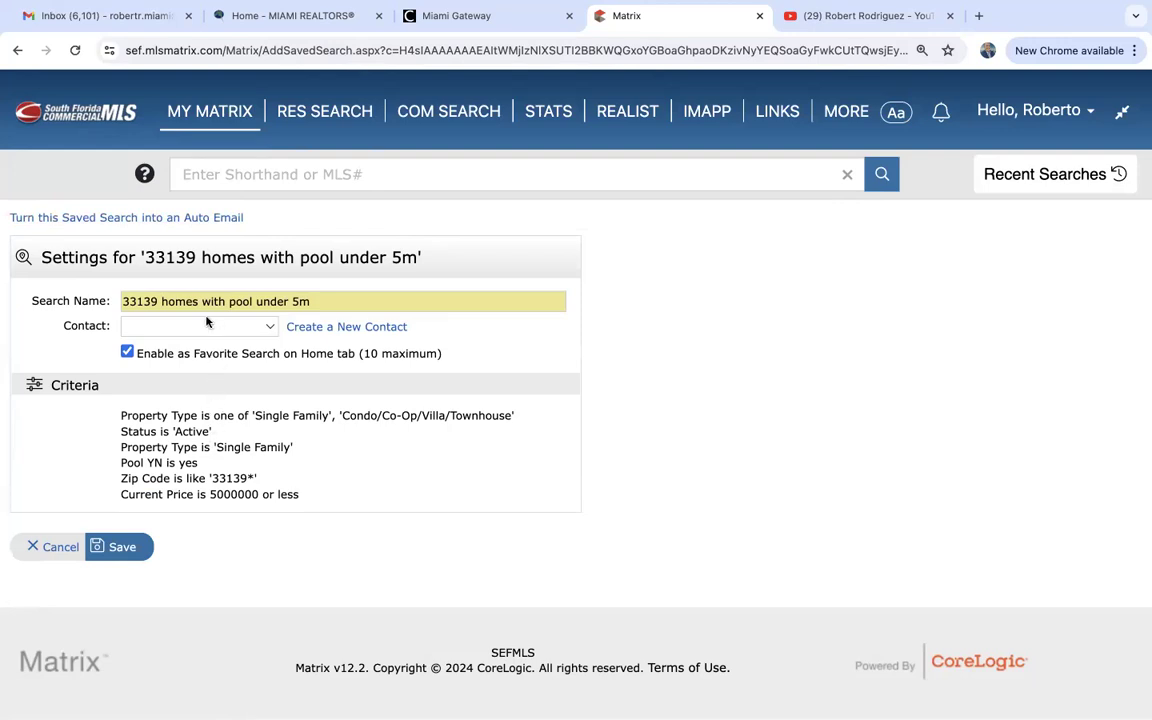
pyautogui.click(162, 329)
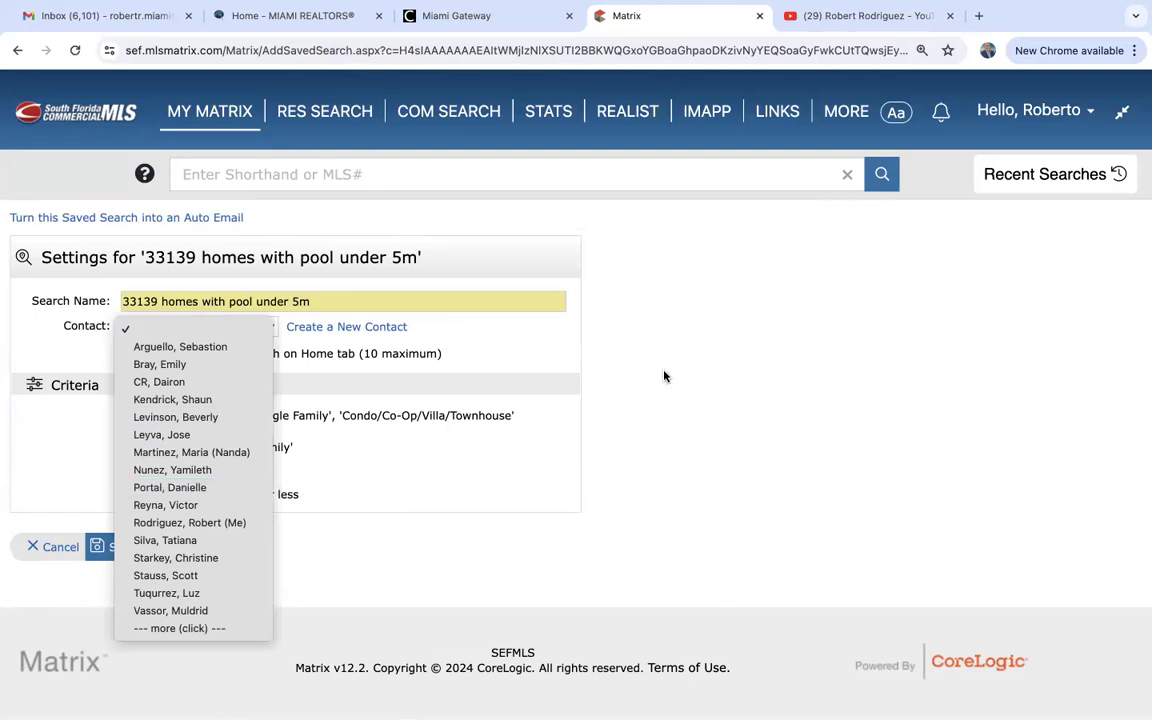
pyautogui.click(170, 220)
pyautogui.click(170, 220)
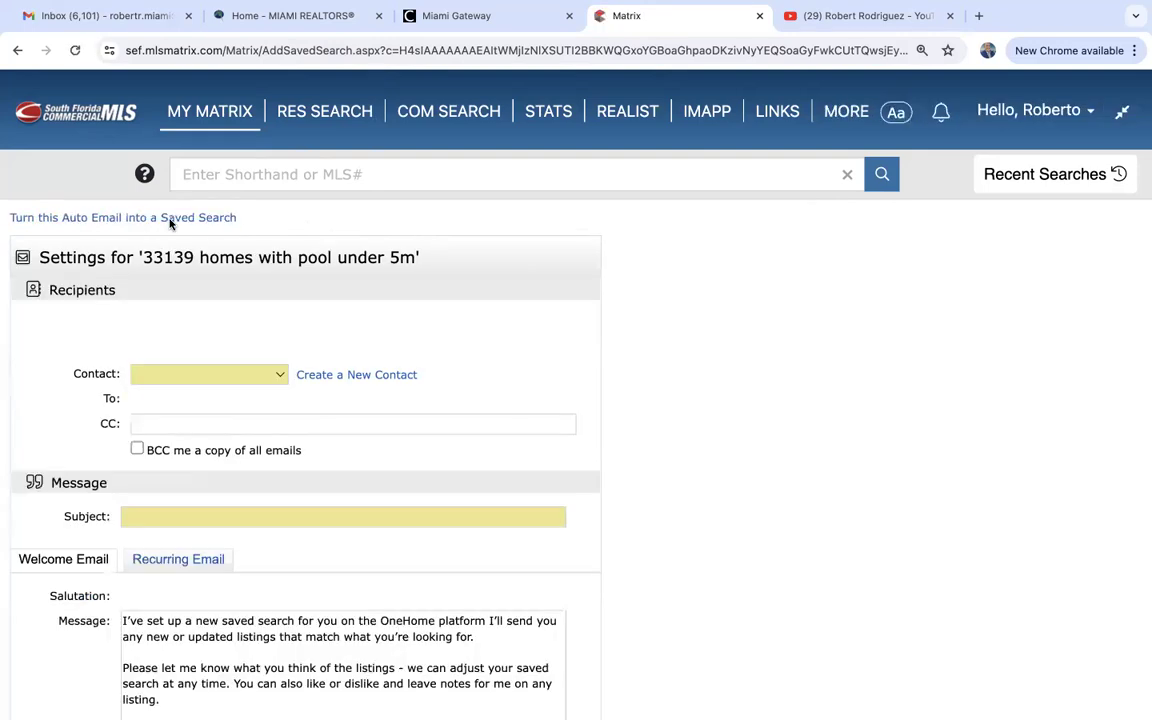
pyautogui.click(159, 378)
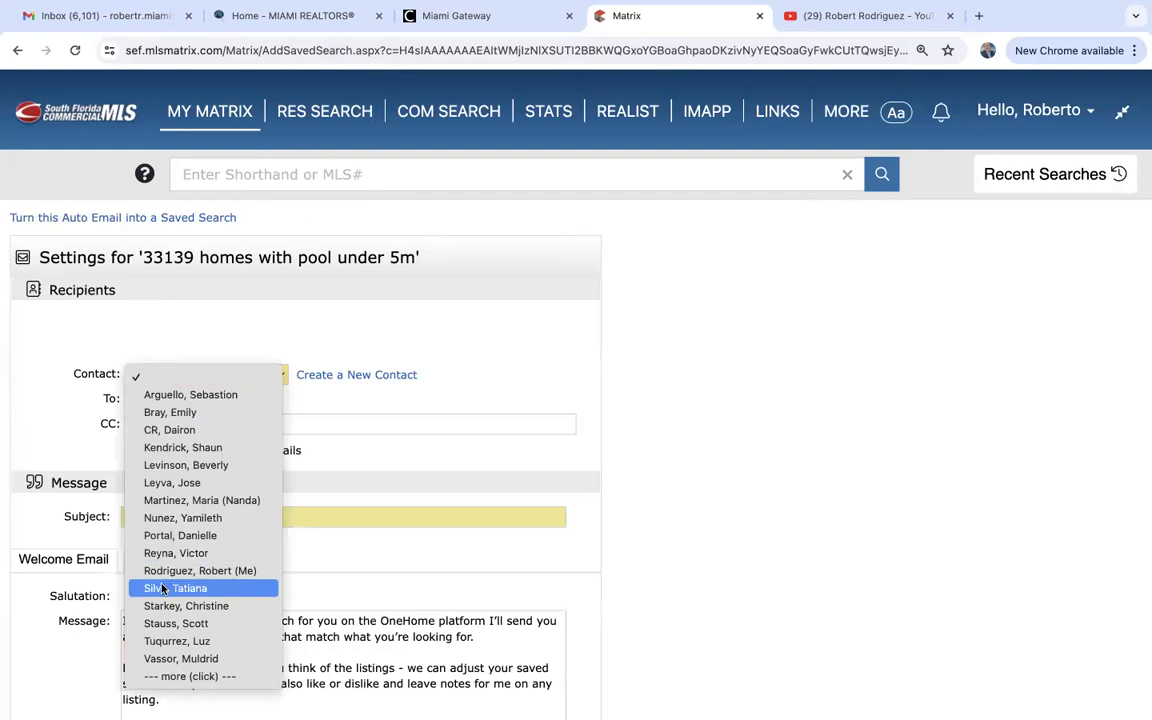
pyautogui.click(196, 570)
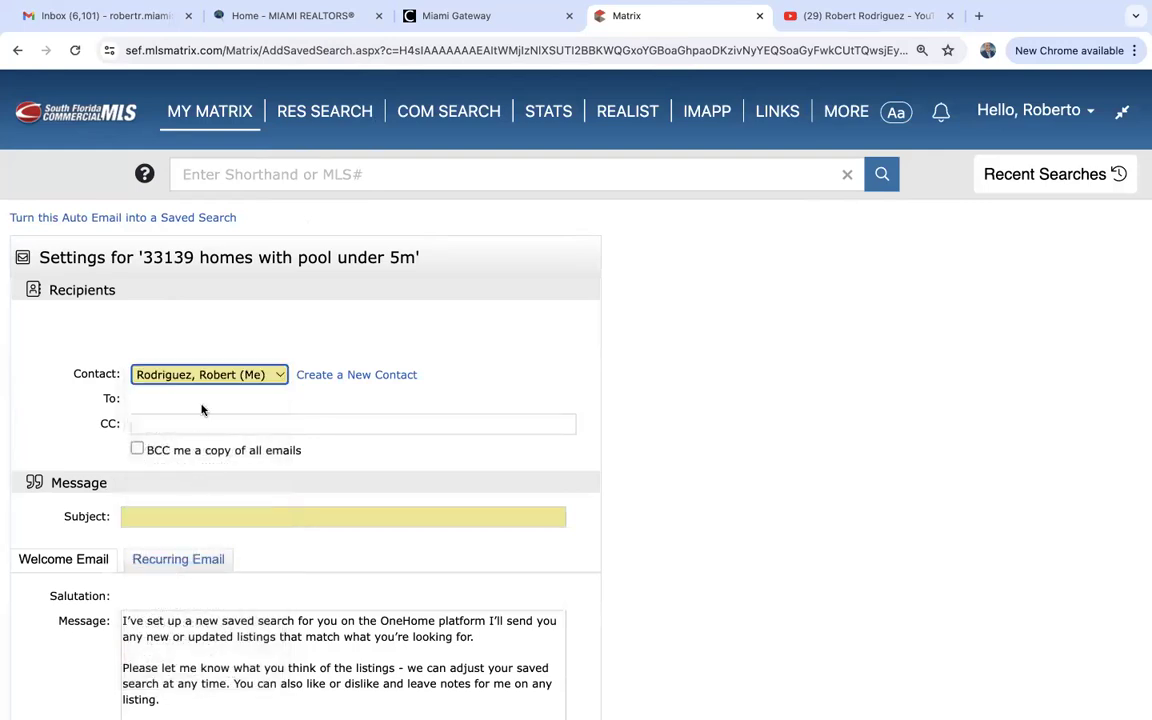
pyautogui.scroll(-2, 203, 508)
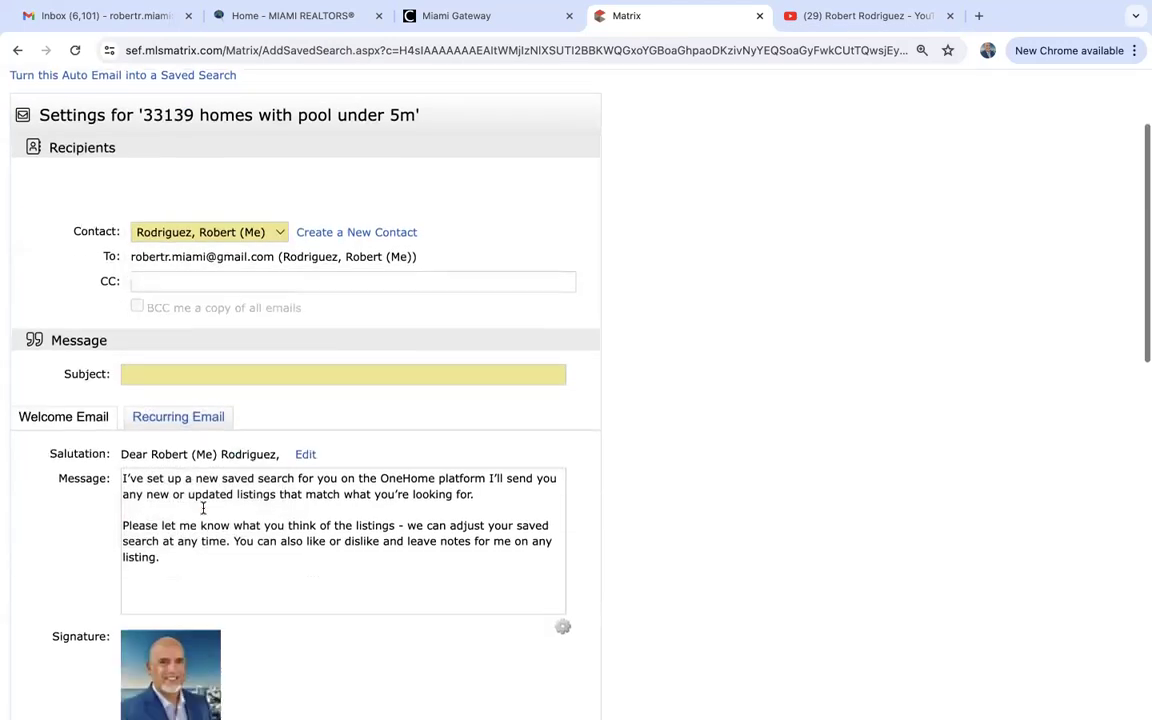
pyautogui.click(206, 373)
pyautogui.write('3')
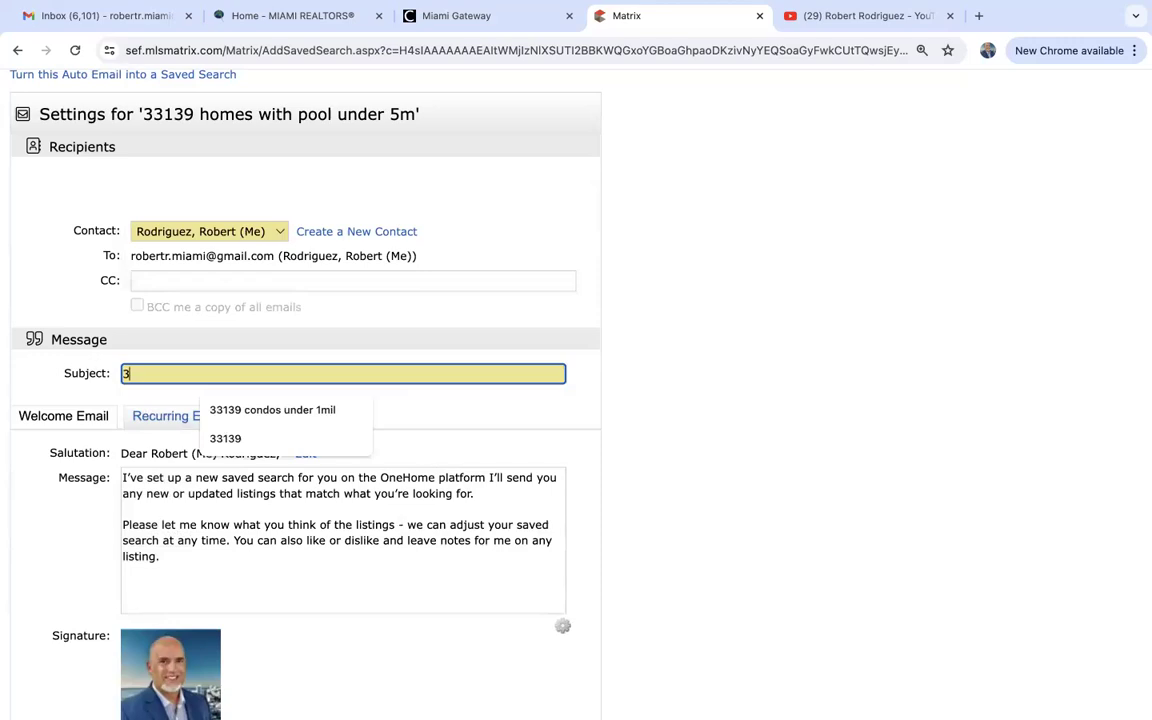
pyautogui.write('3139 test')
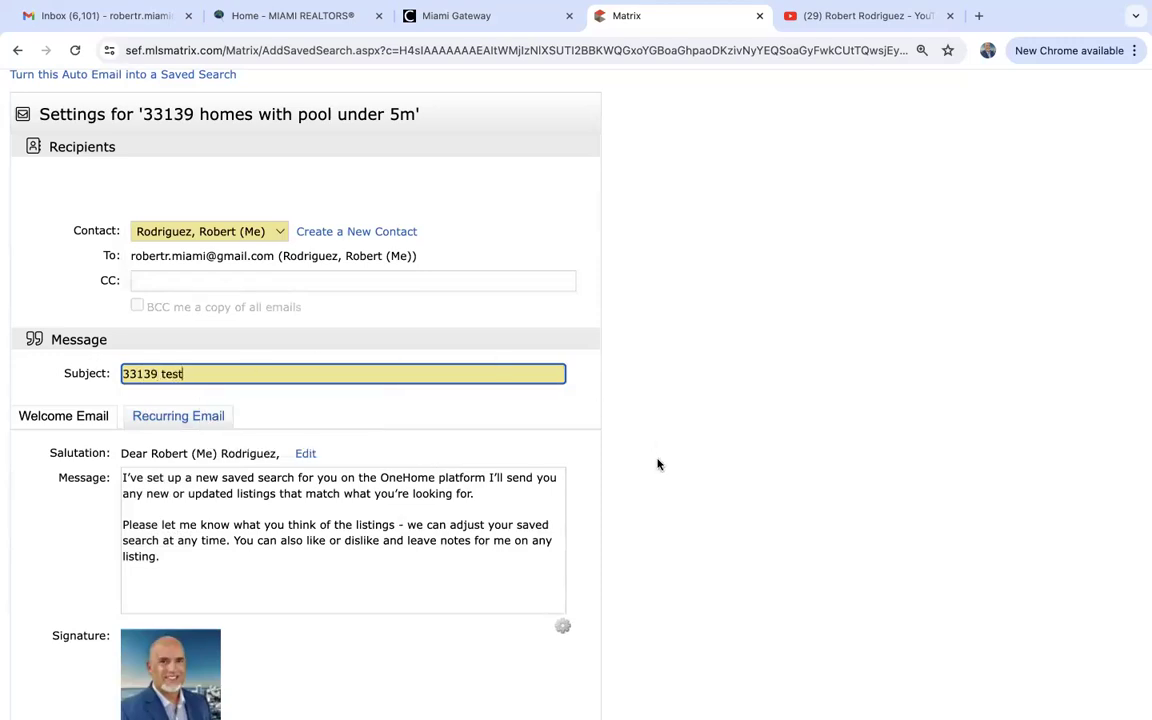
# Set the schedule back to ASAP after briefly trying Daily, and save the auto email.
pyautogui.scroll(-3, 658, 465)
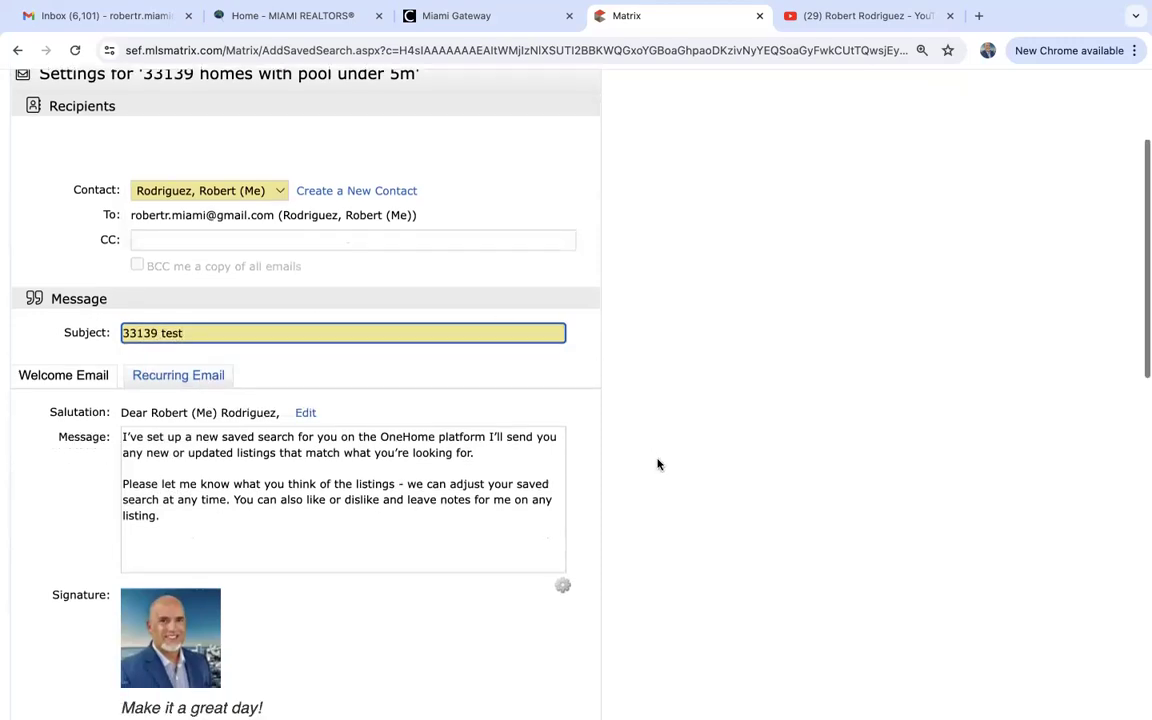
pyautogui.scroll(-7, 275, 512)
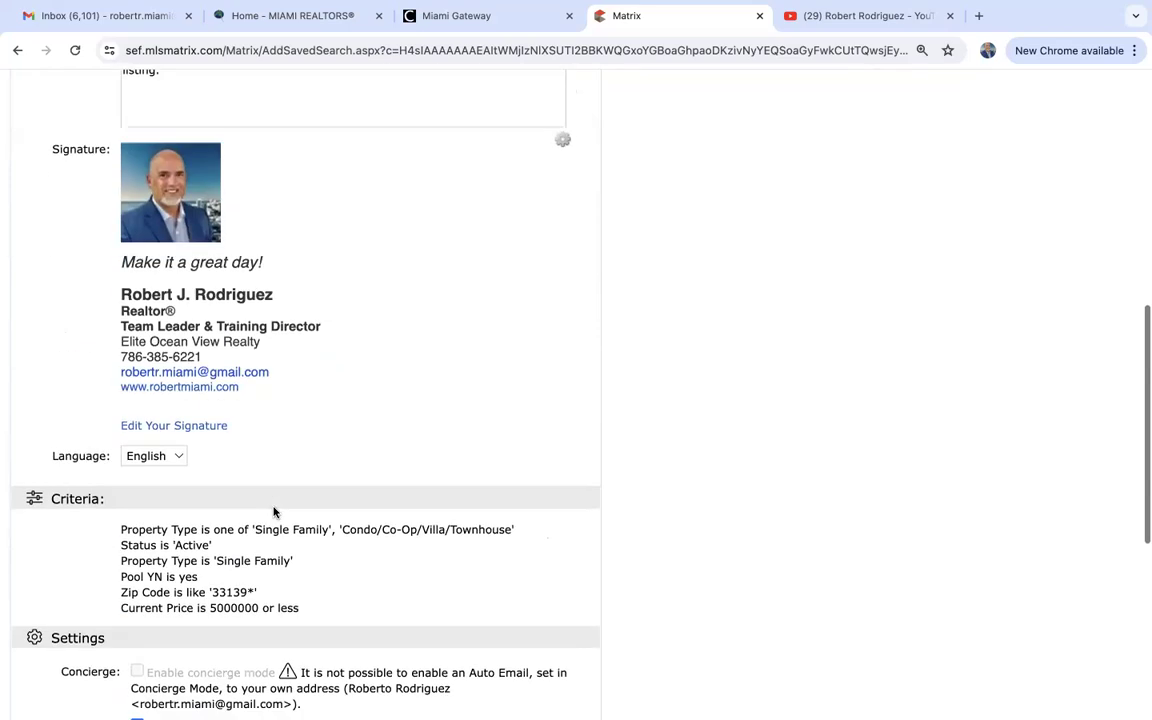
pyautogui.scroll(-1, 275, 512)
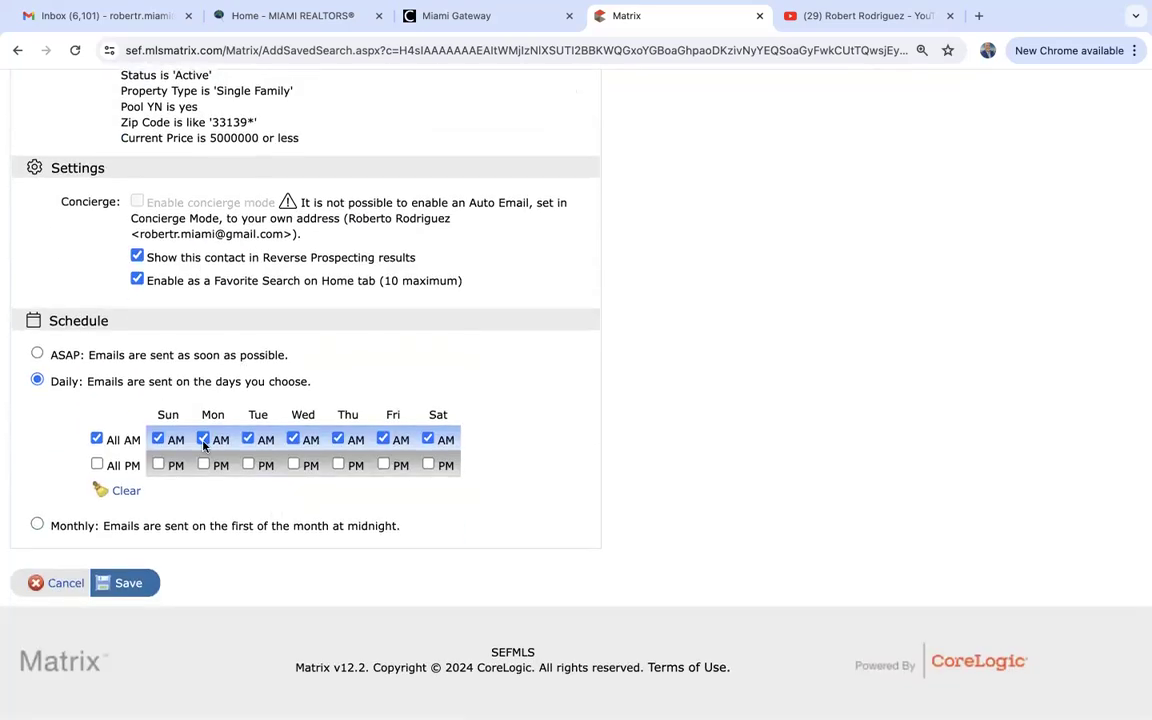
pyautogui.click(37, 354)
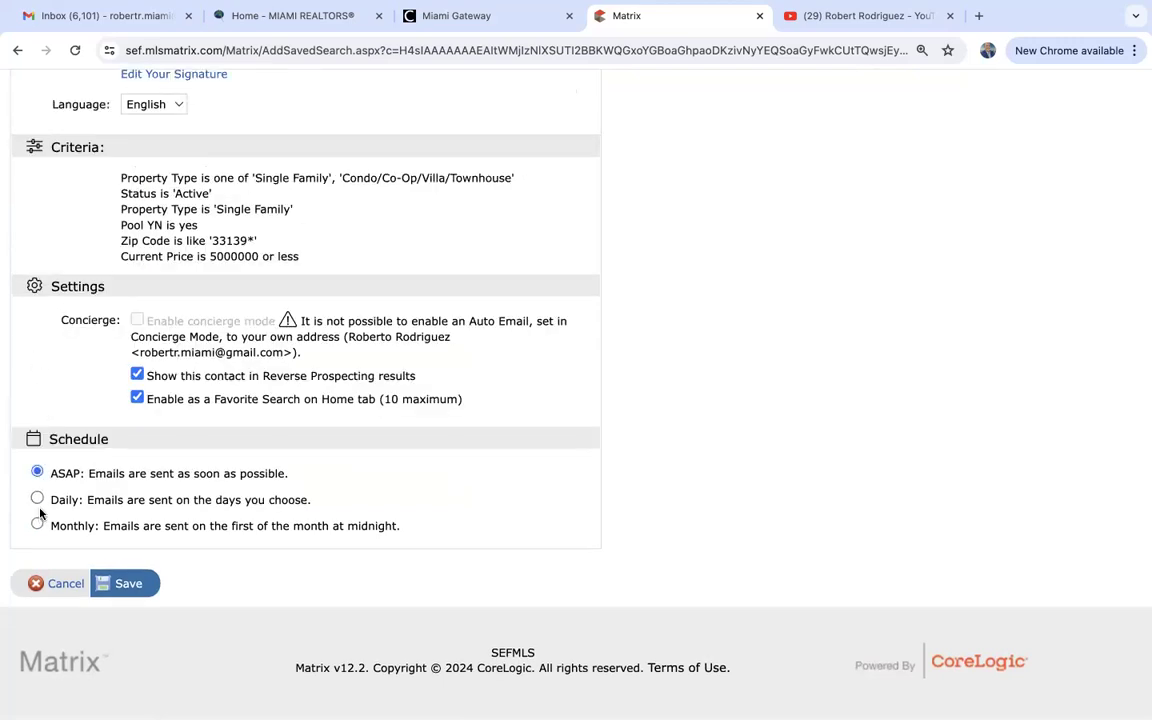
pyautogui.click(37, 501)
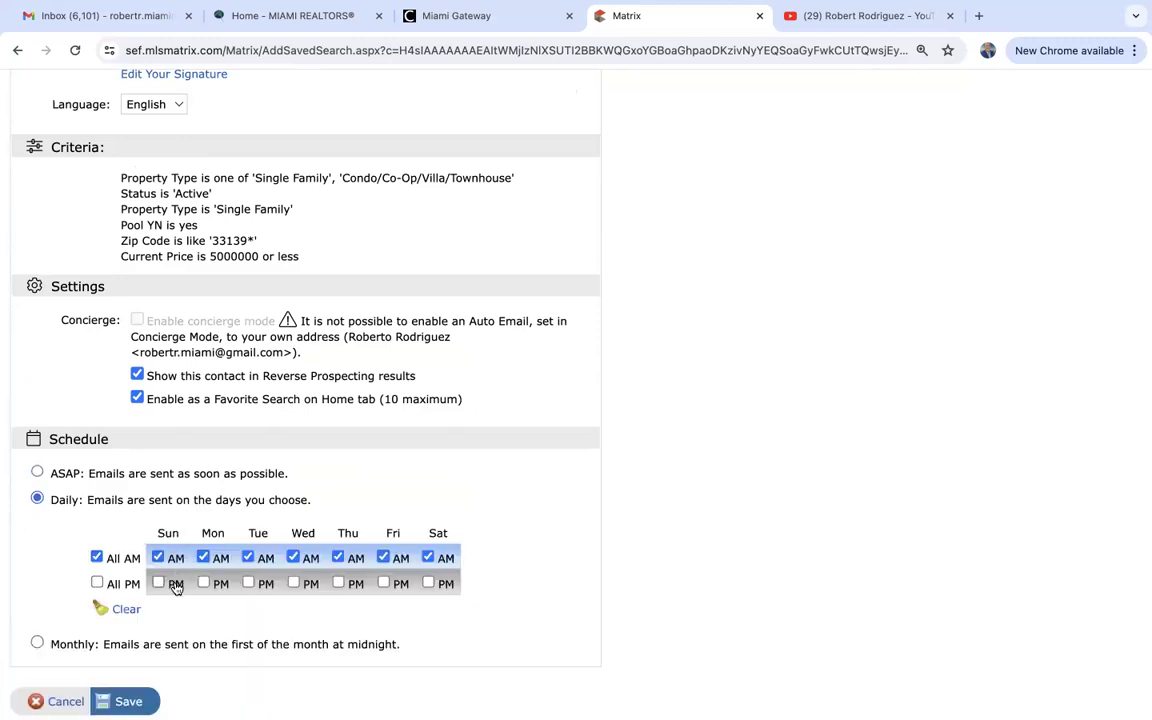
pyautogui.scroll(-1, 77, 617)
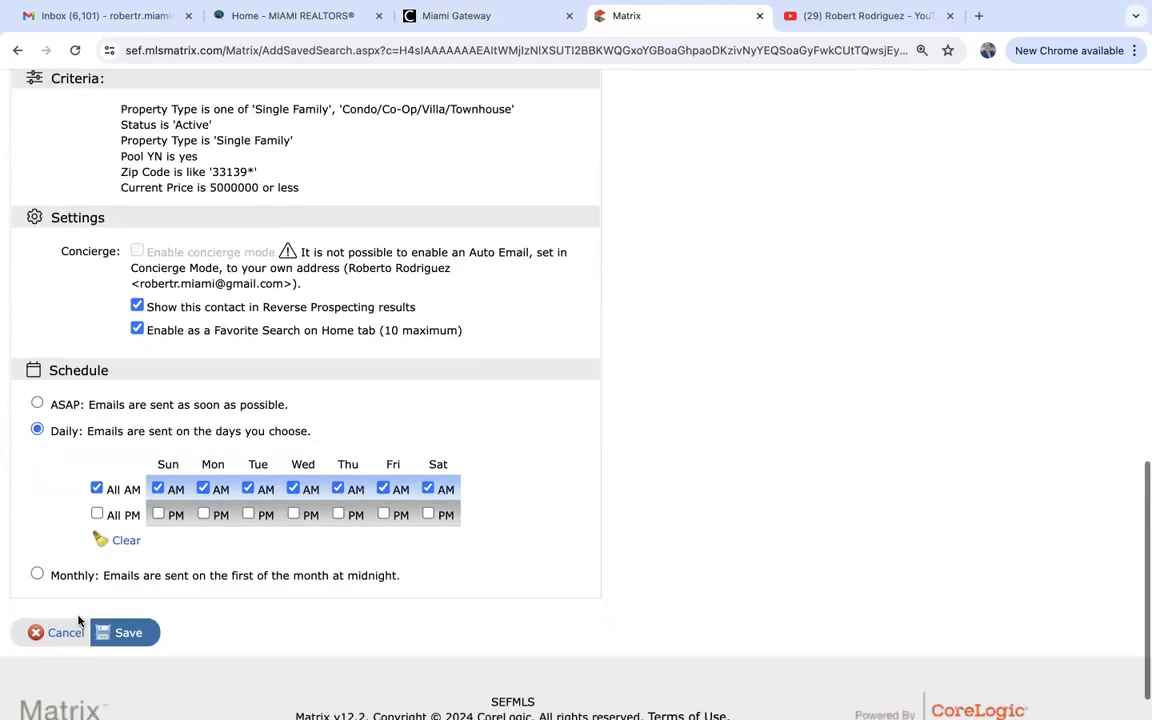
pyautogui.click(37, 402)
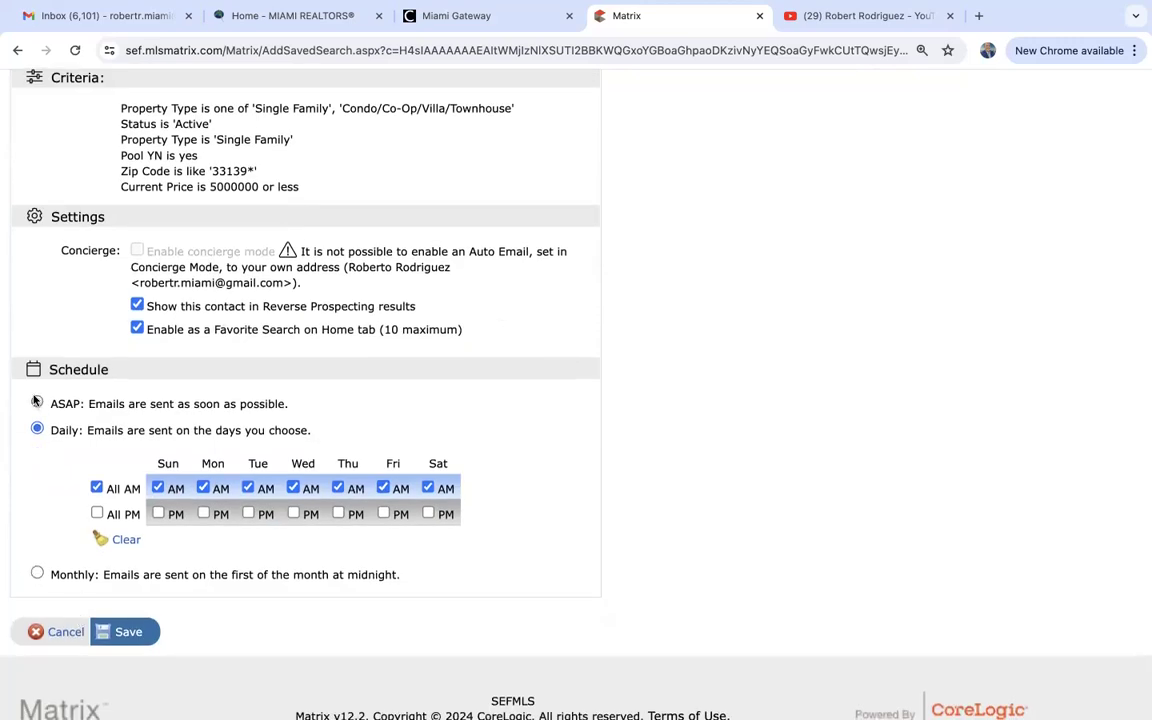
pyautogui.click(134, 583)
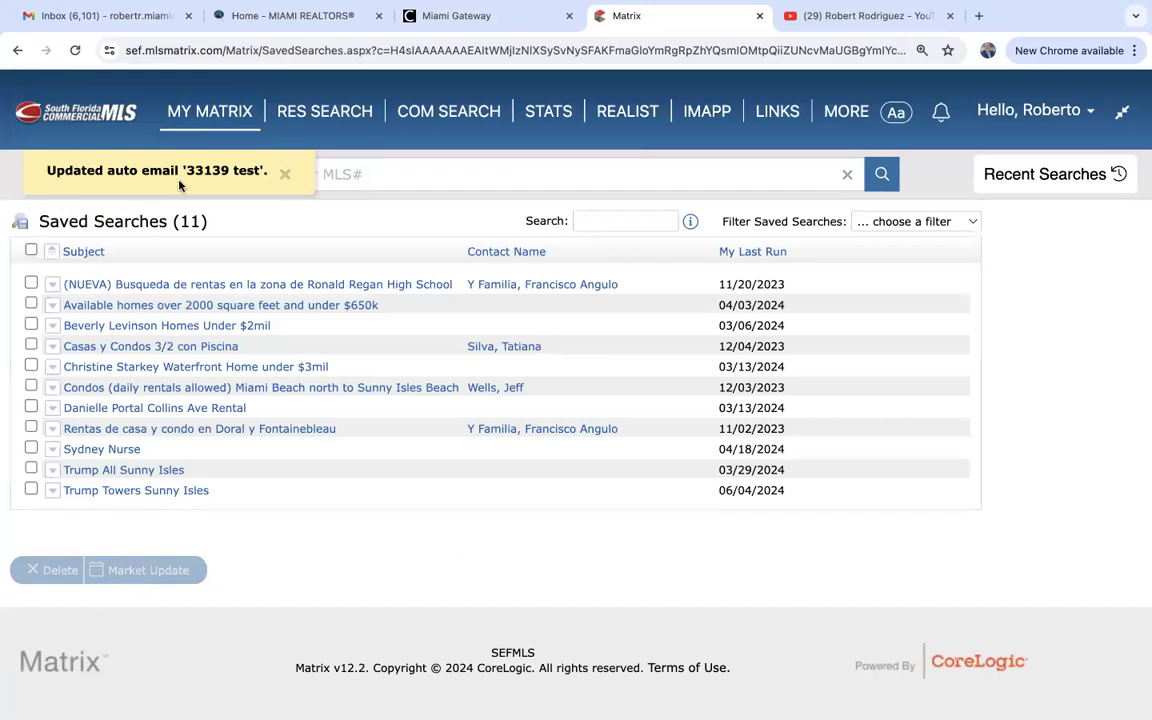
# Go through Saved Searches to the Auto Emails list, showing 15 entries including '33139 test' on ASAP.
pyautogui.moveTo(206, 116)
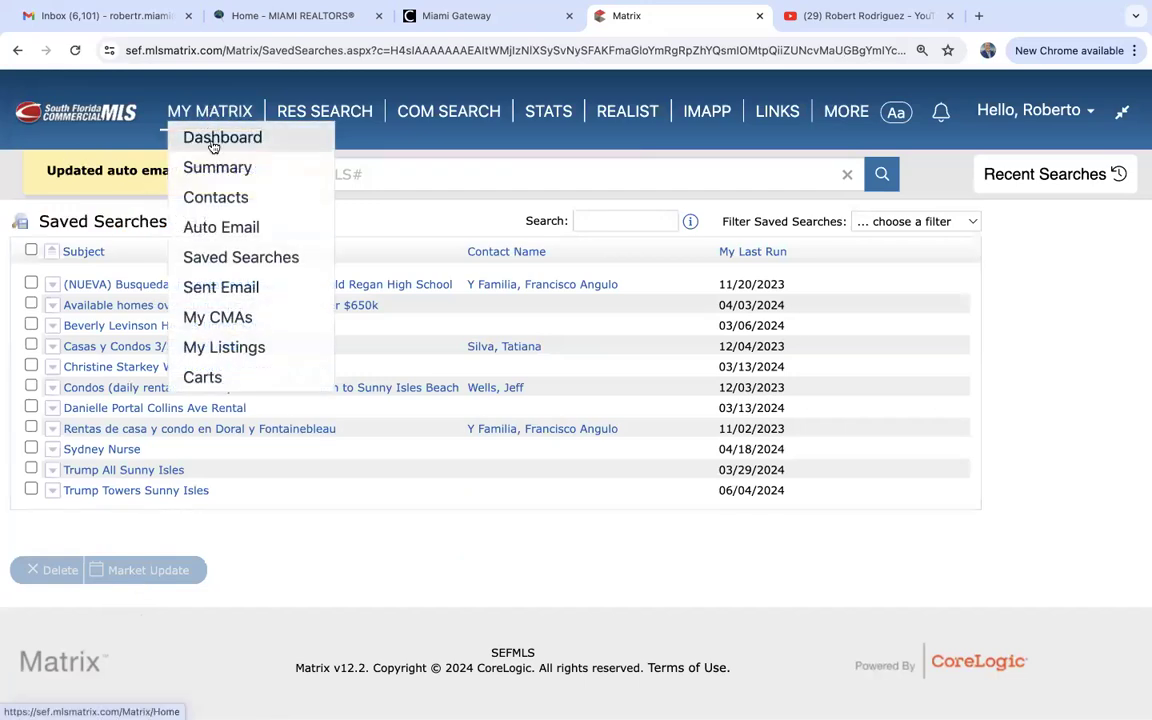
pyautogui.click(219, 256)
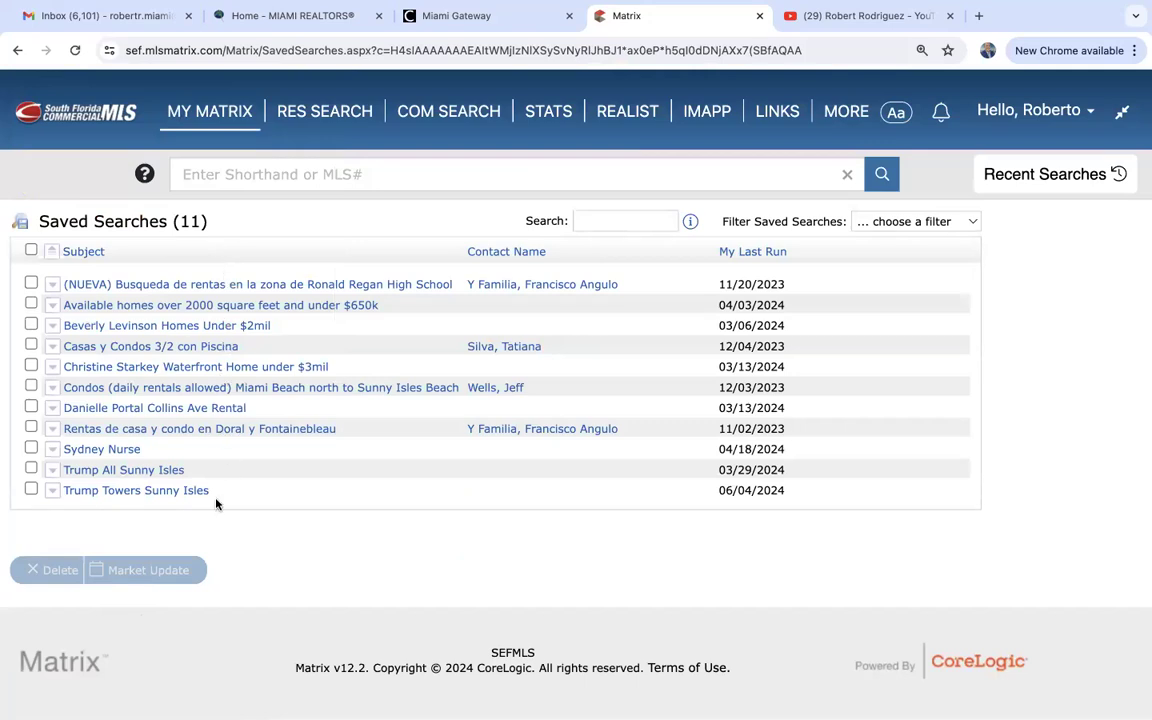
pyautogui.moveTo(210, 112)
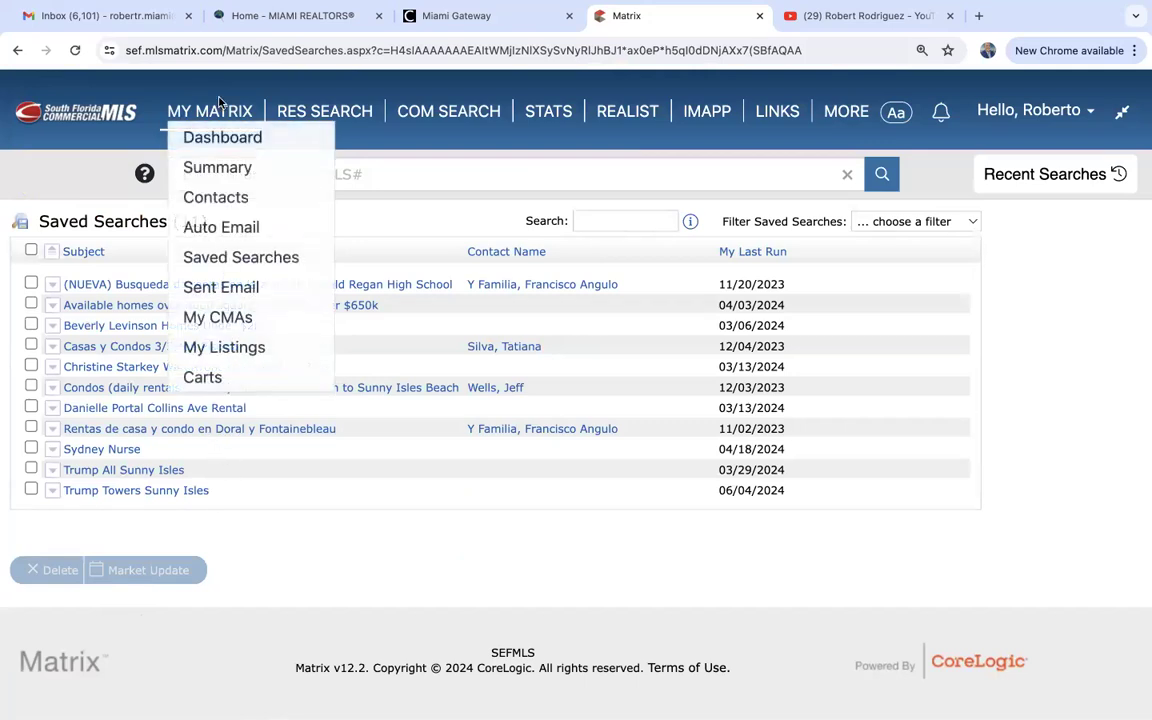
pyautogui.click(211, 228)
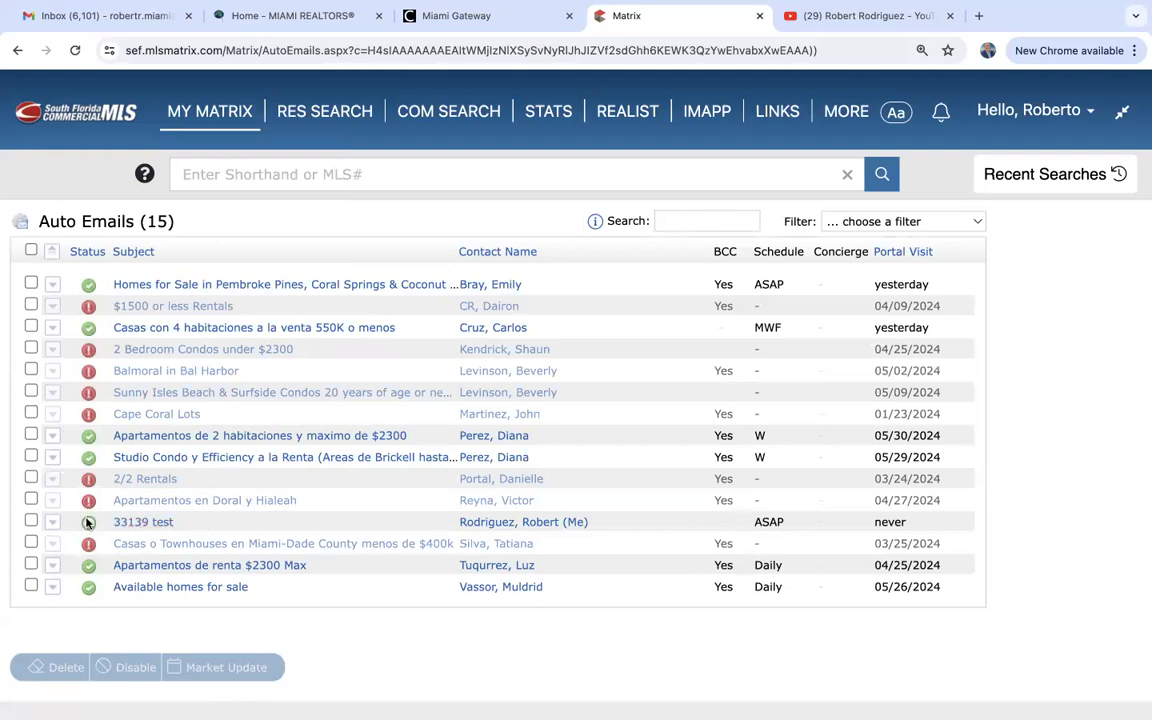
pyautogui.moveTo(88, 459)
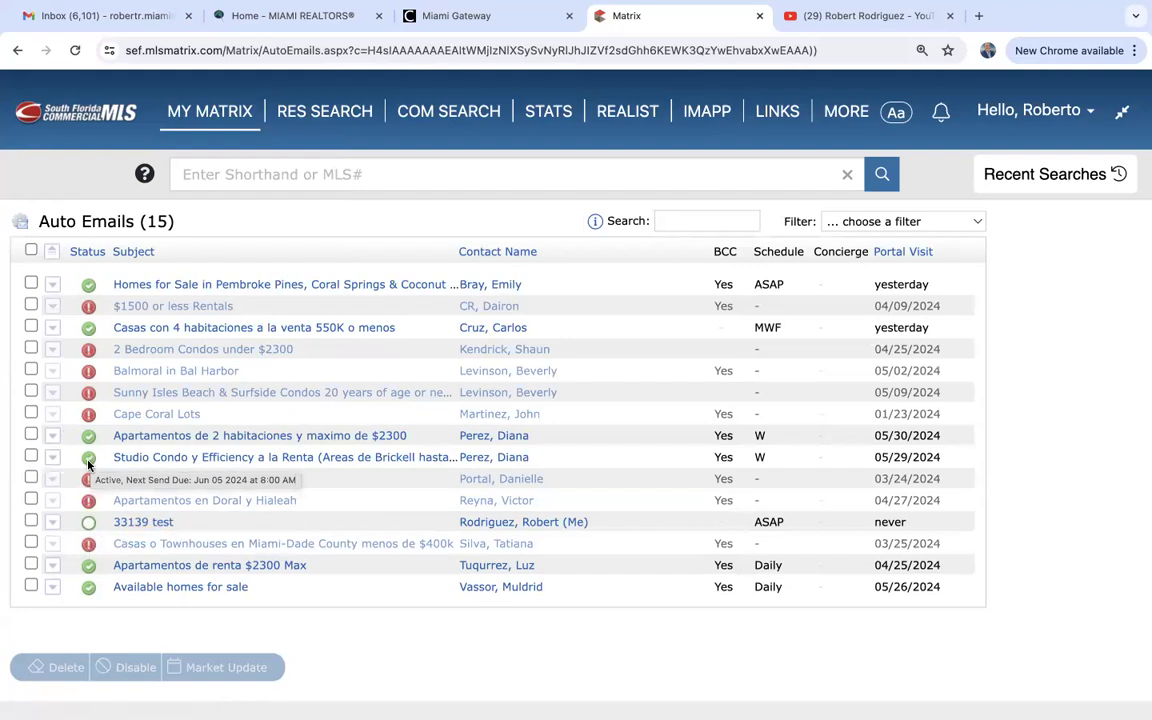
pyautogui.moveTo(89, 524)
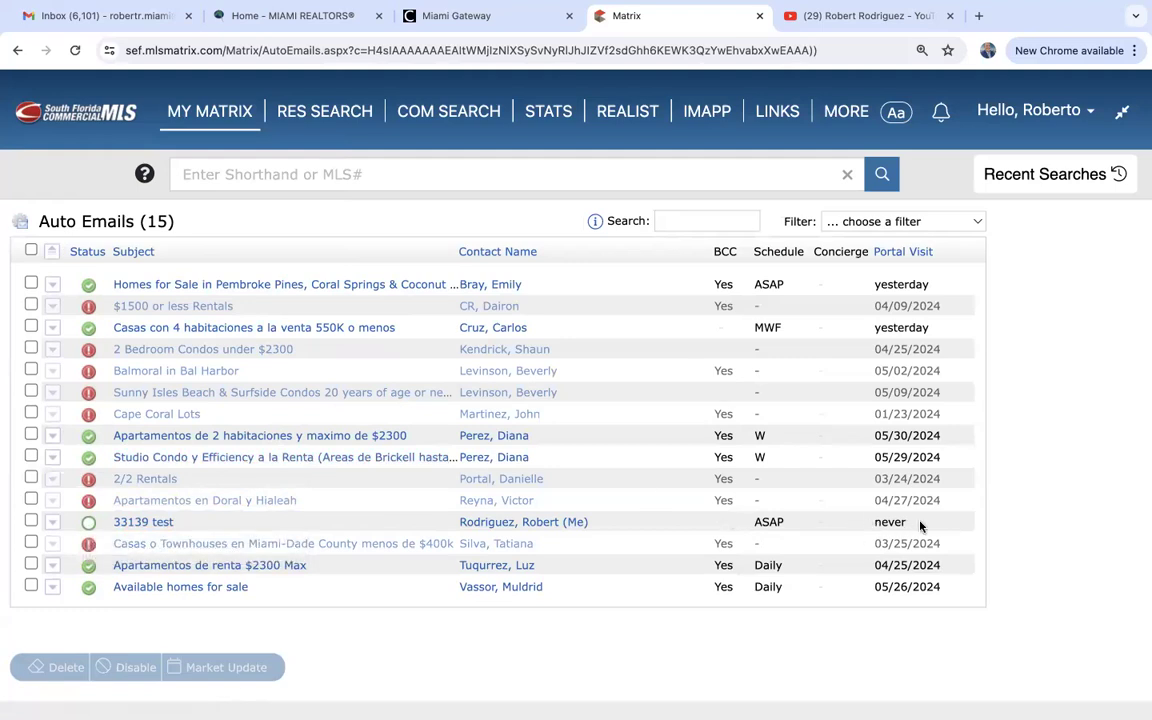
# Sort the auto emails by Status and tick the checkbox beside '33139 test'.
pyautogui.click(97, 254)
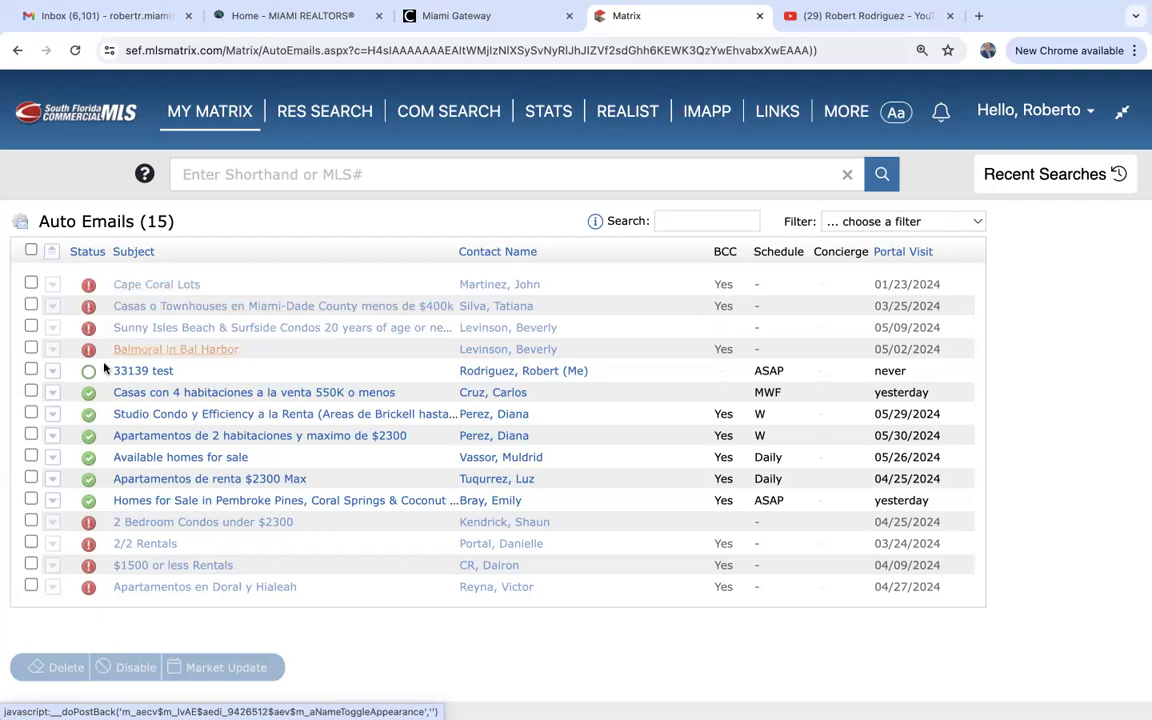
pyautogui.click(31, 370)
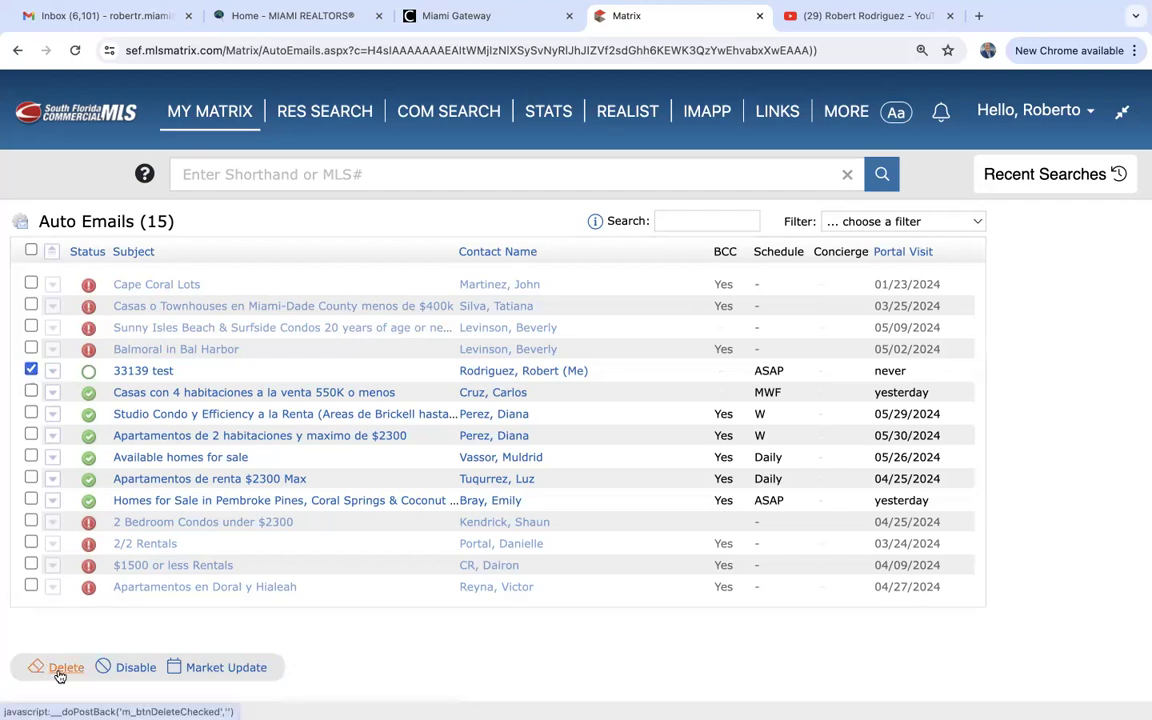
# Disable the '33139 test' auto email, confirm its settings show it disabled, and save.
pyautogui.click(135, 668)
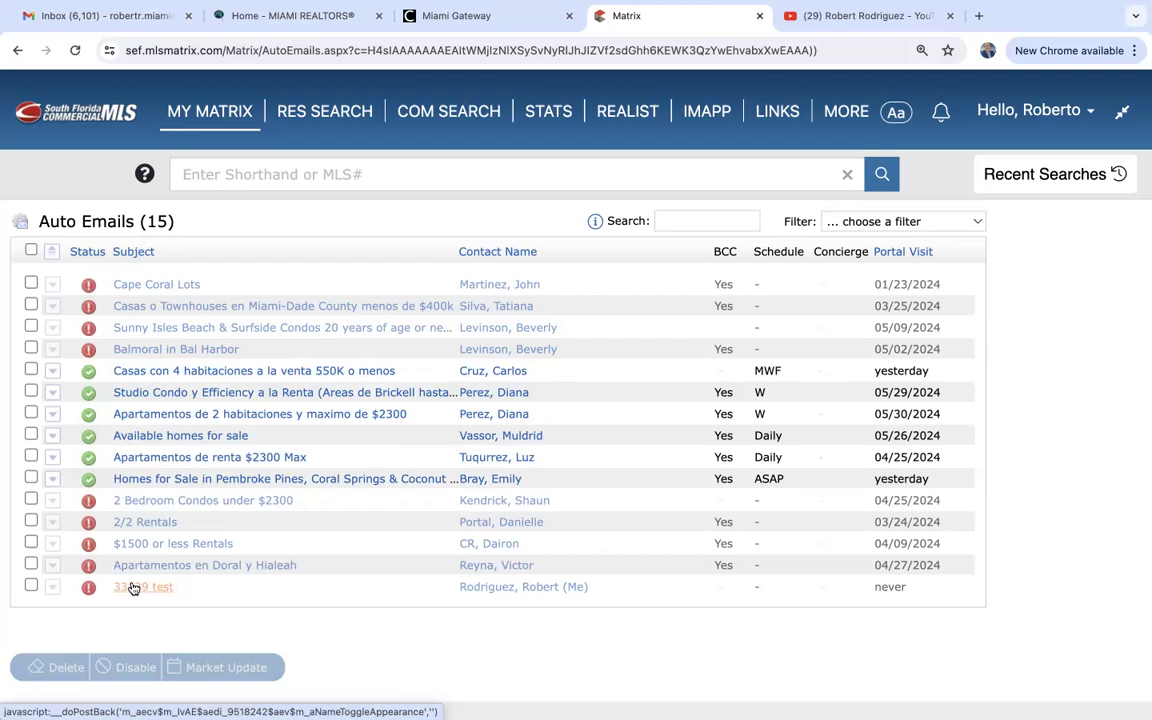
pyautogui.click(131, 588)
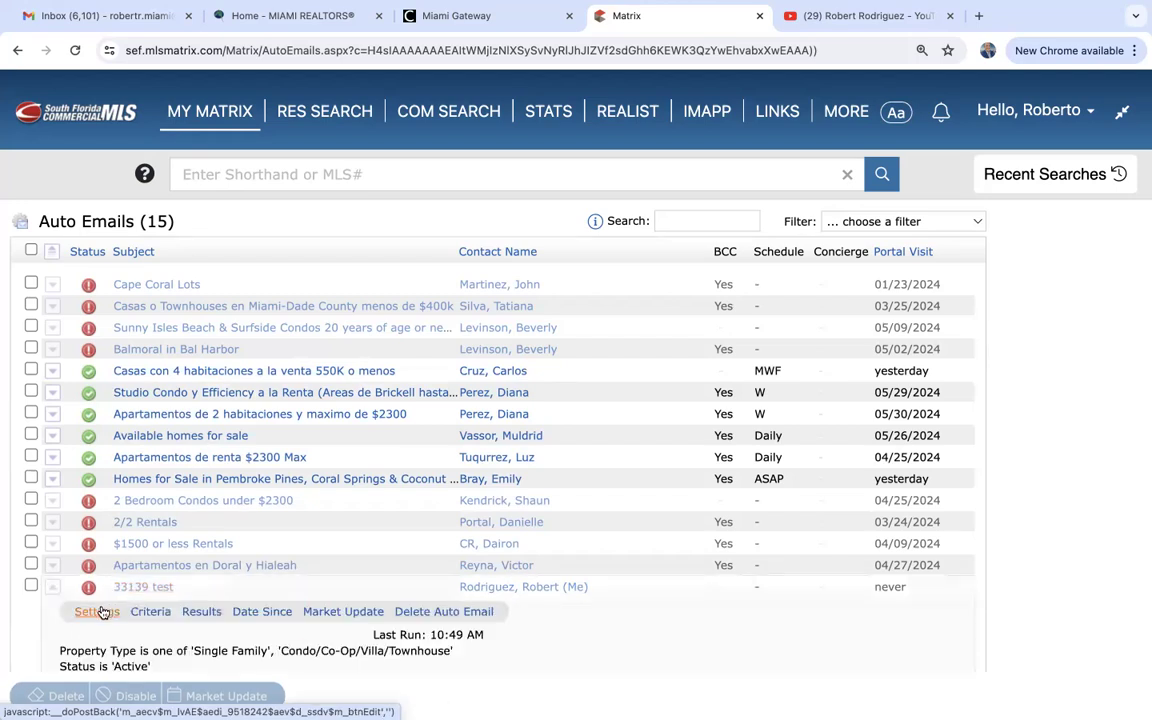
pyautogui.click(101, 612)
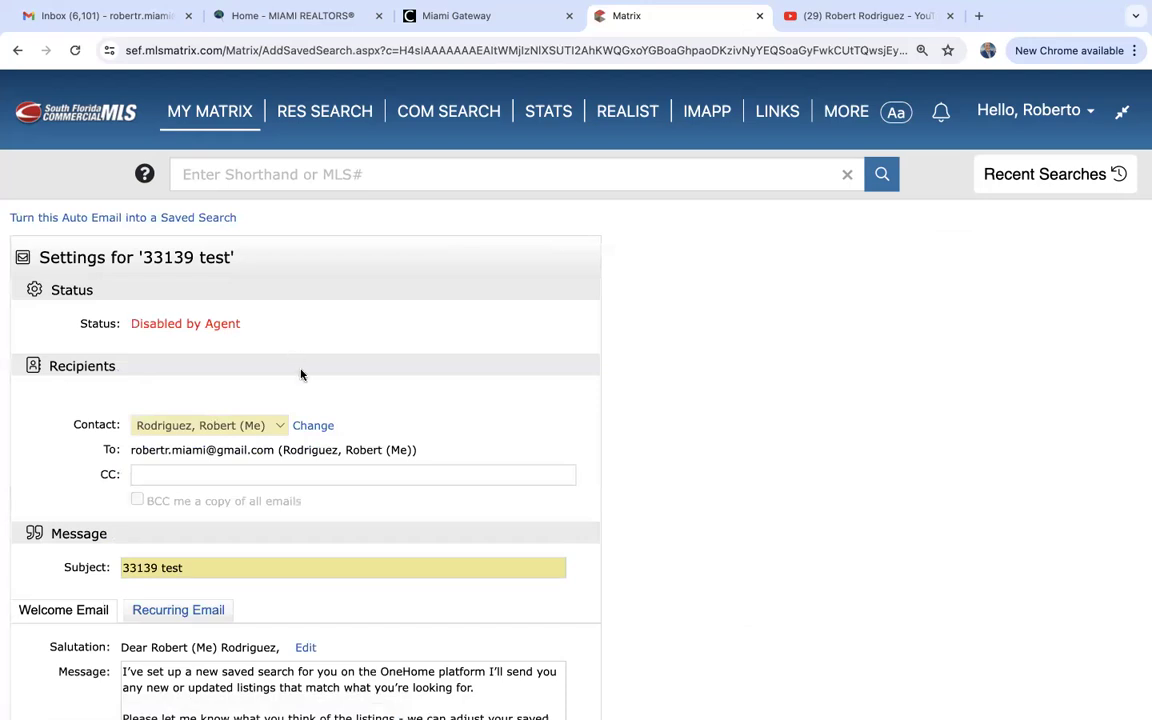
pyautogui.scroll(-10, 301, 375)
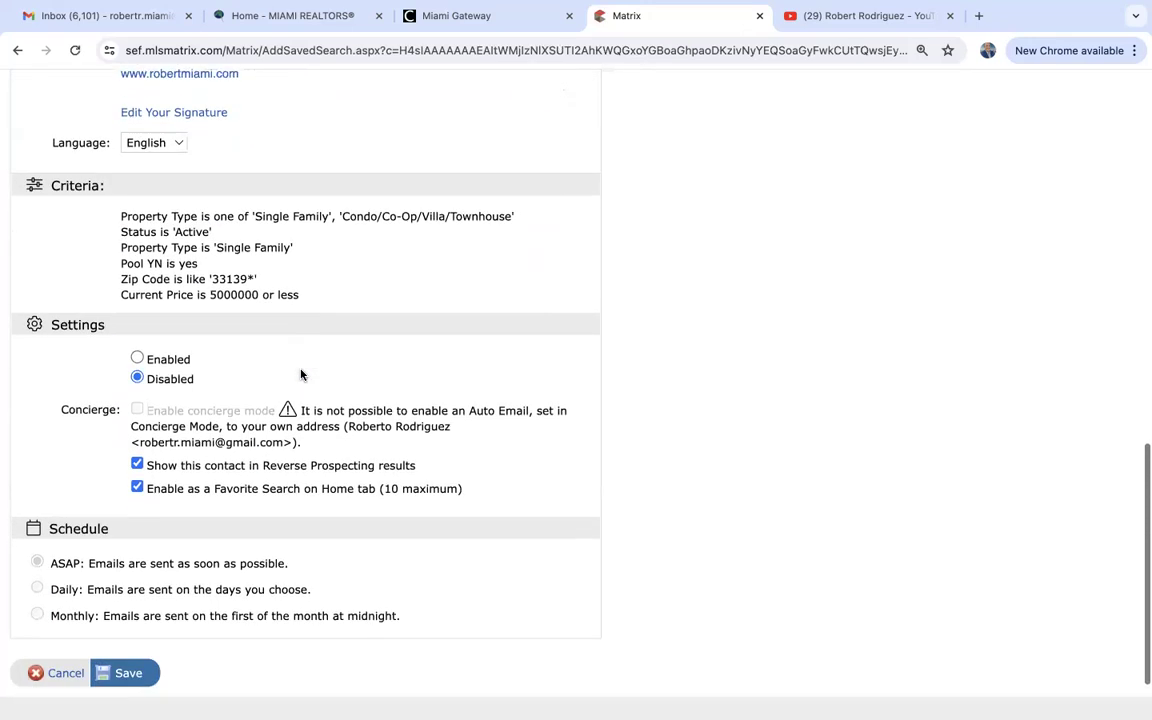
pyautogui.click(143, 660)
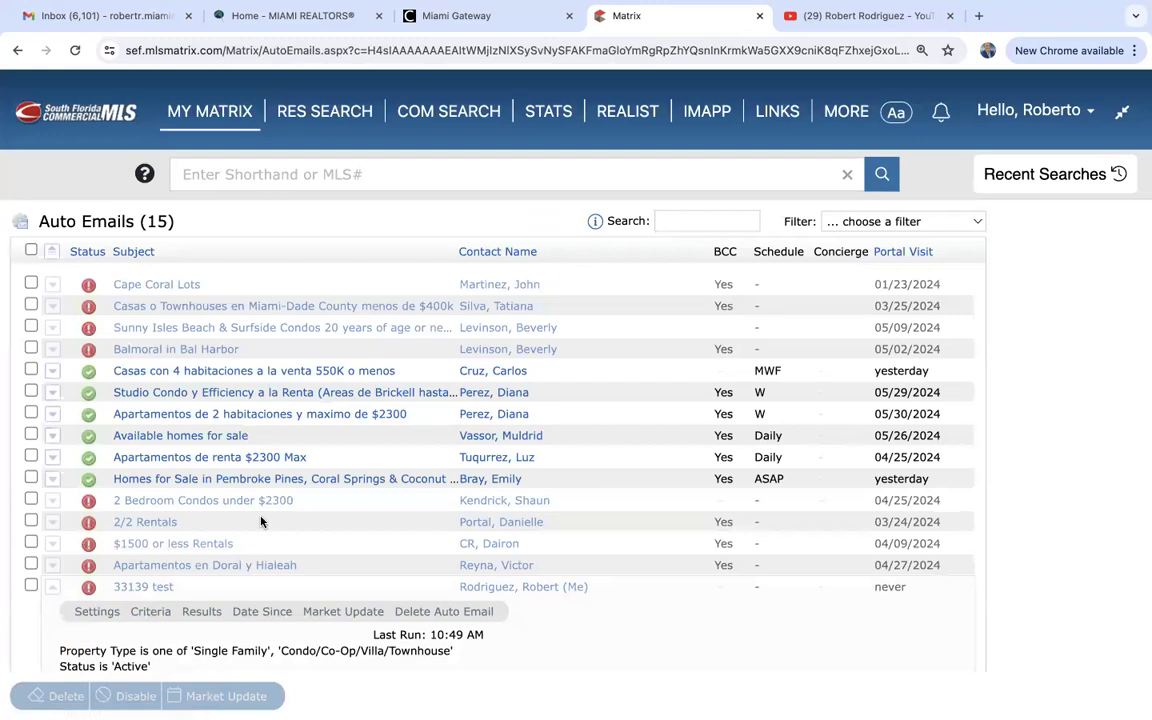
# Review the Cape Coral Lots auto email's criteria and settings, cancel without changes, and return to the dashboard.
pyautogui.click(148, 288)
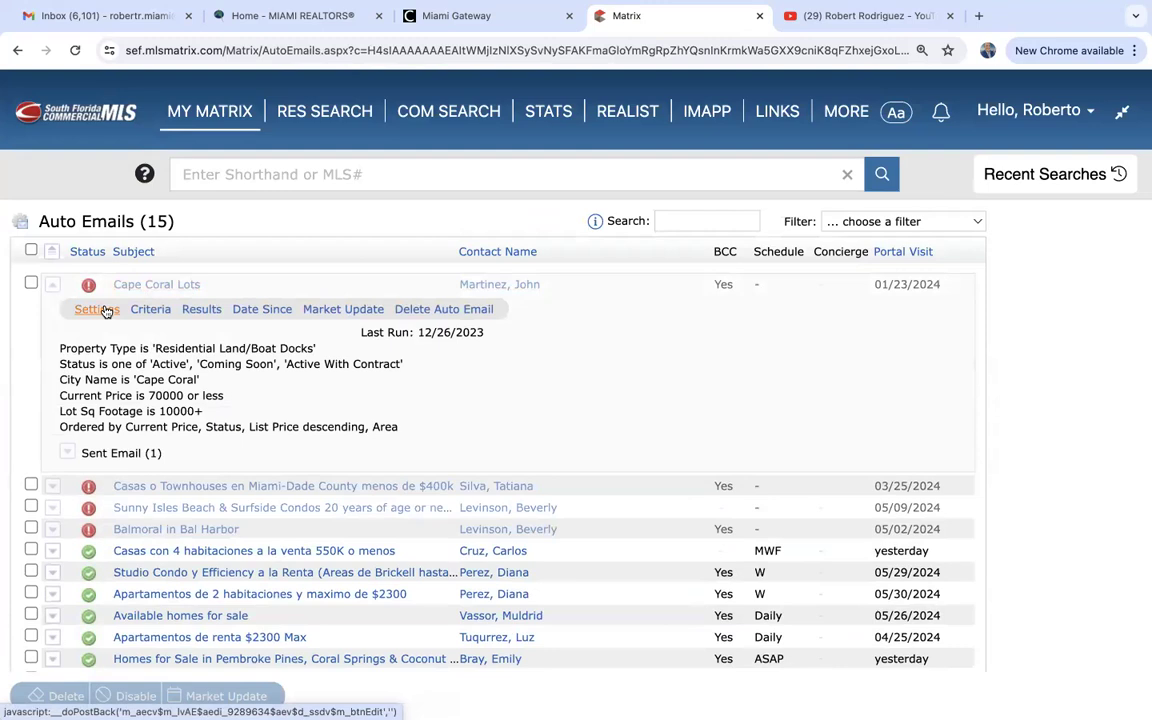
pyautogui.click(106, 312)
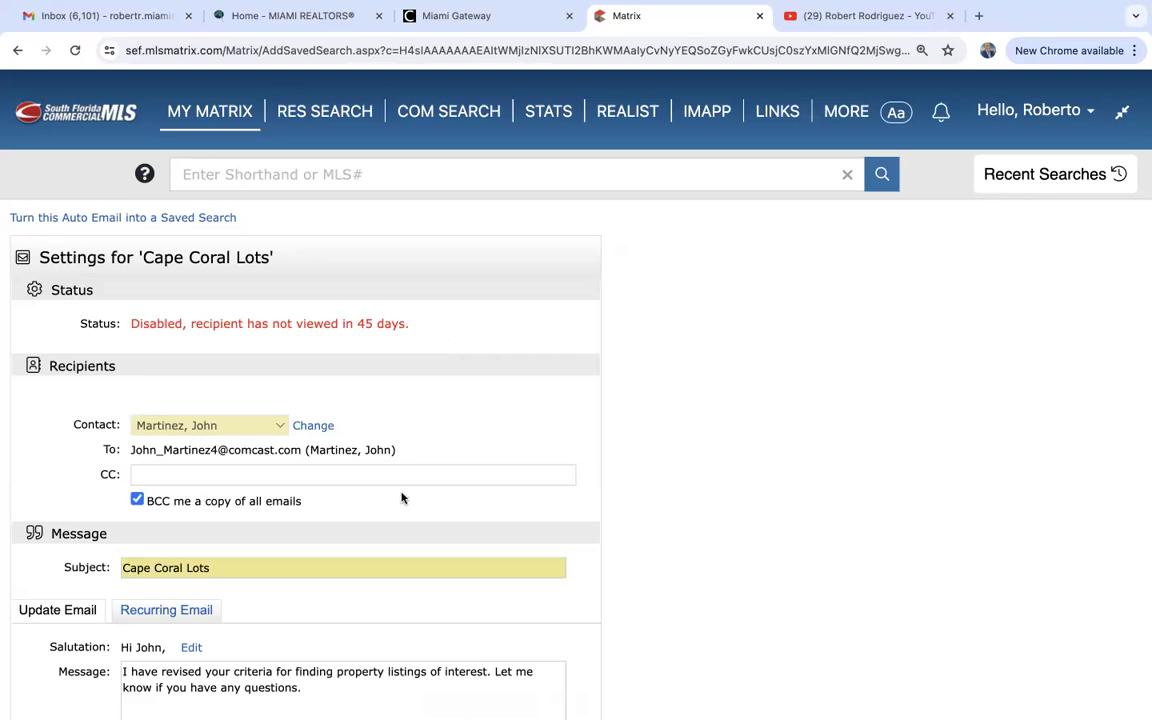
pyautogui.scroll(-15, 402, 498)
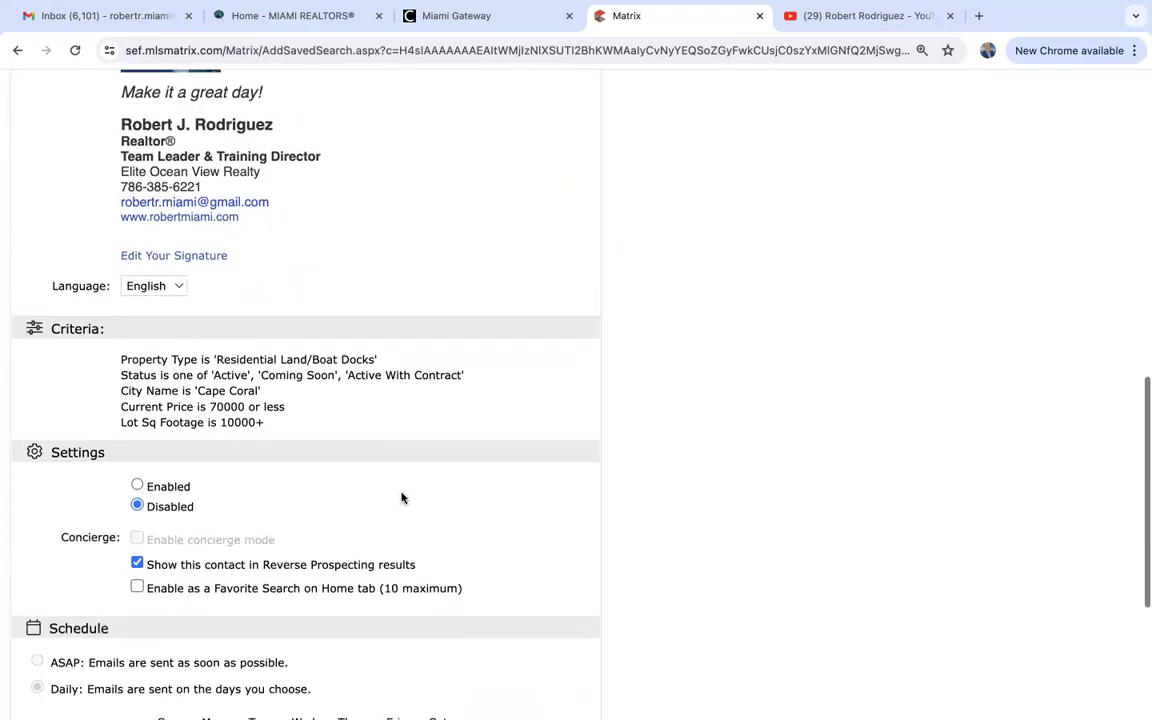
pyautogui.scroll(-3, 402, 498)
pyautogui.scroll(20, 402, 498)
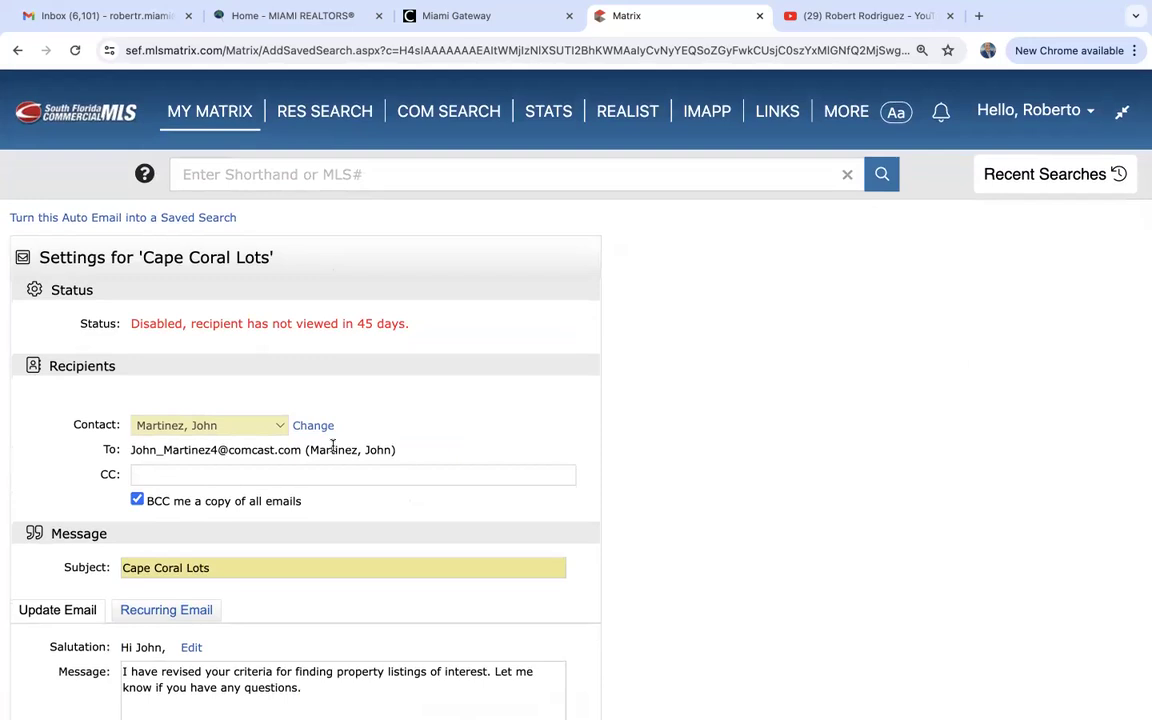
pyautogui.scroll(-17, 333, 446)
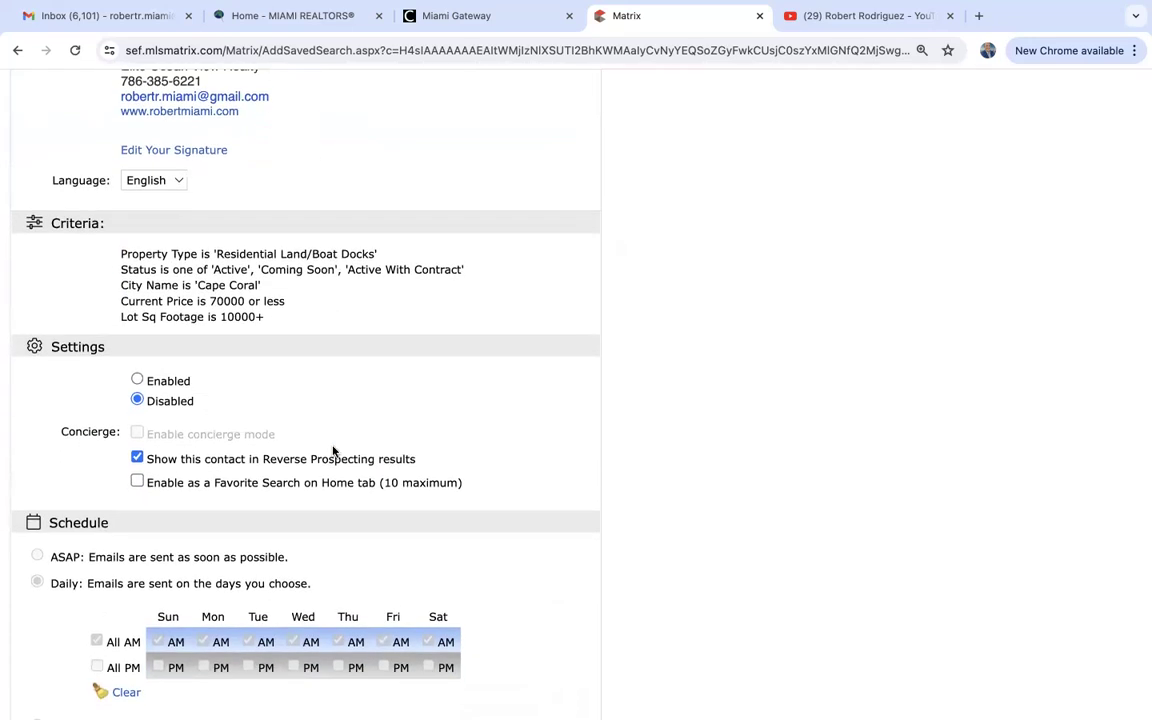
pyautogui.scroll(-4, 177, 610)
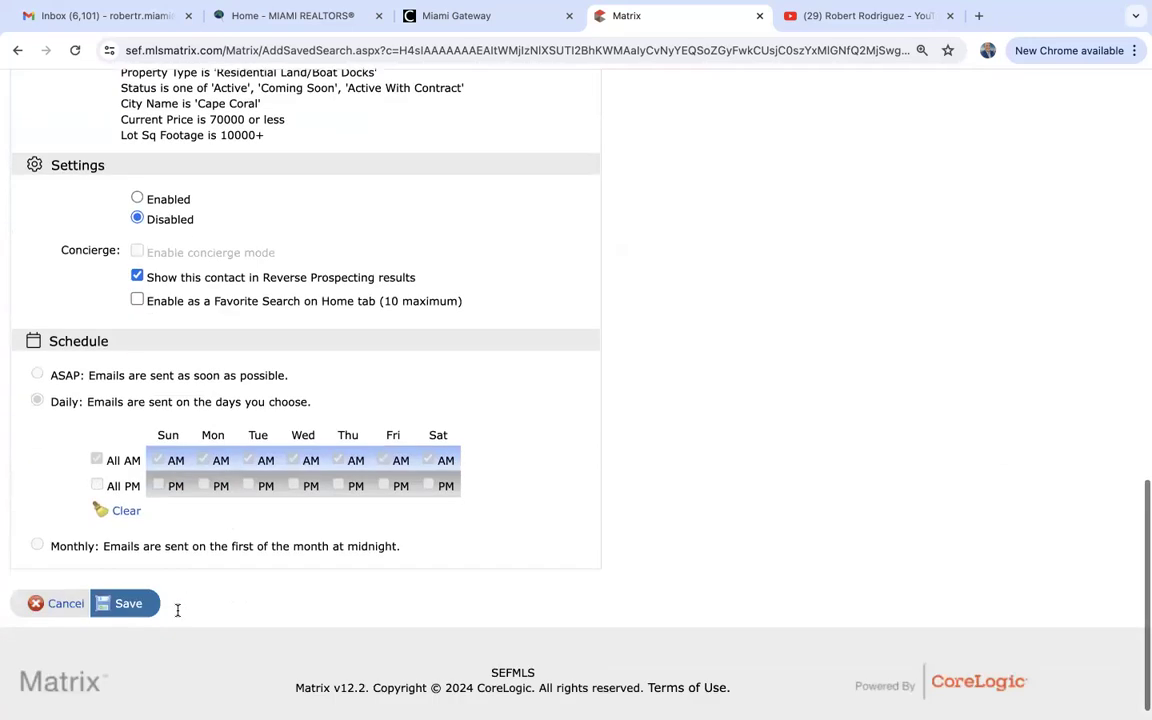
pyautogui.scroll(-1, 177, 610)
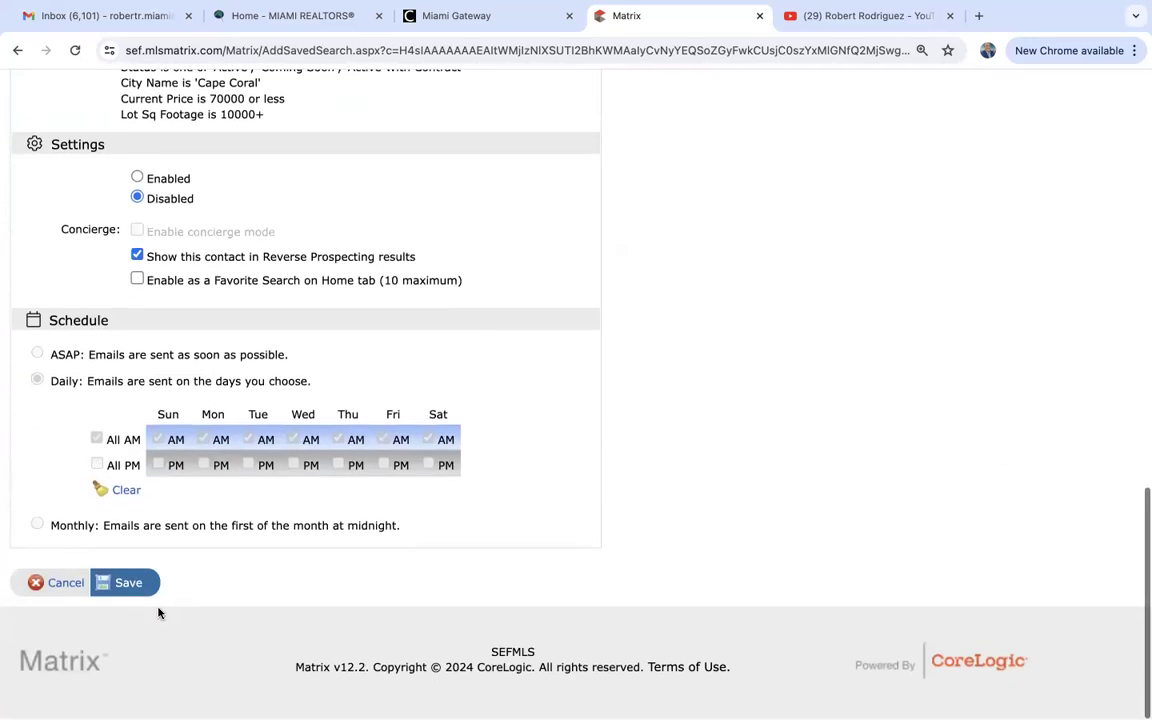
pyautogui.click(66, 583)
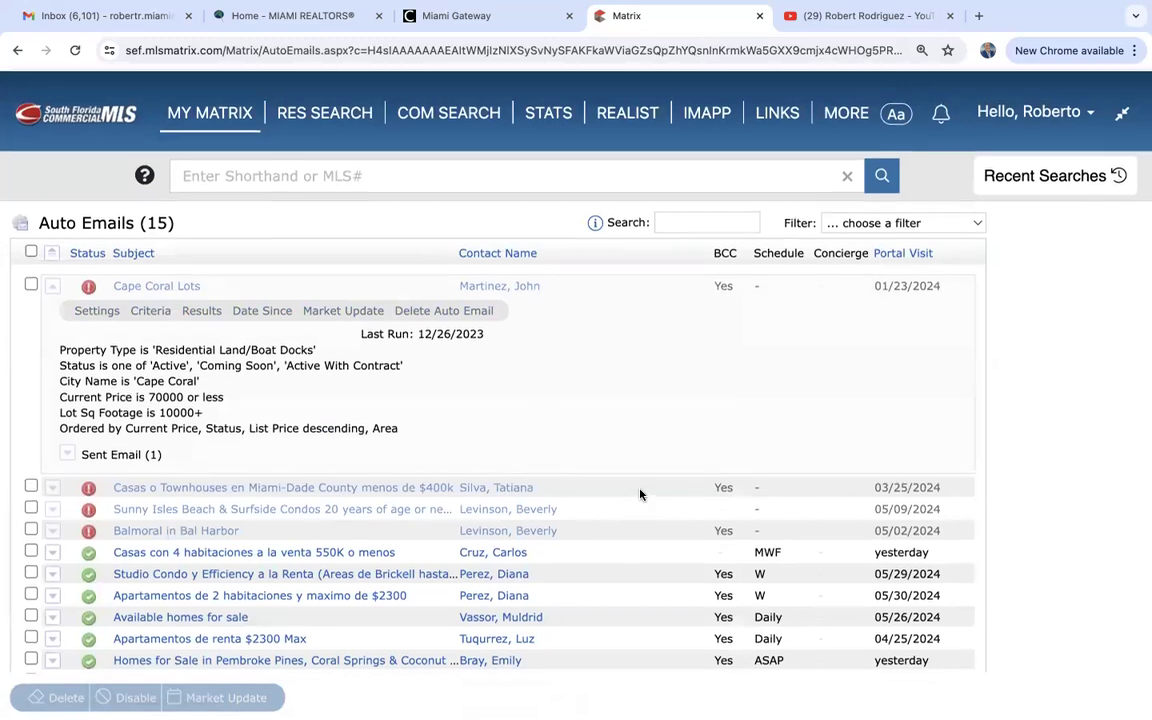
pyautogui.click(220, 114)
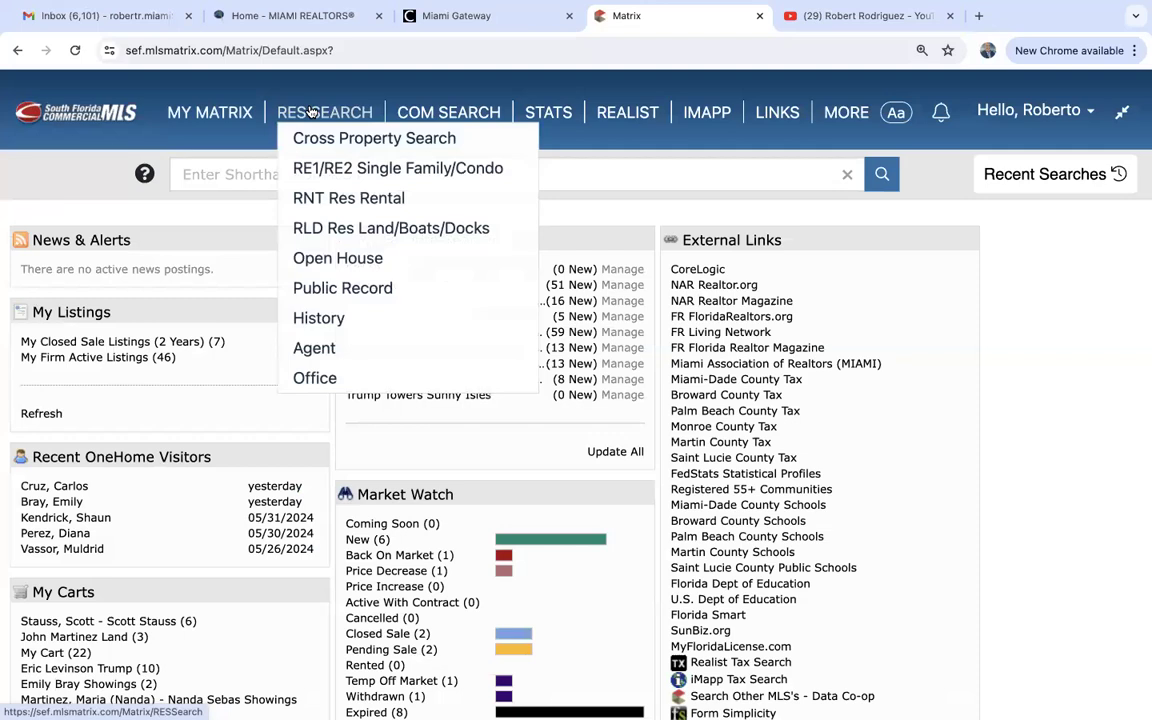
# Bring up the MY MATRIX menu on the dashboard home page.
pyautogui.moveTo(234, 114)
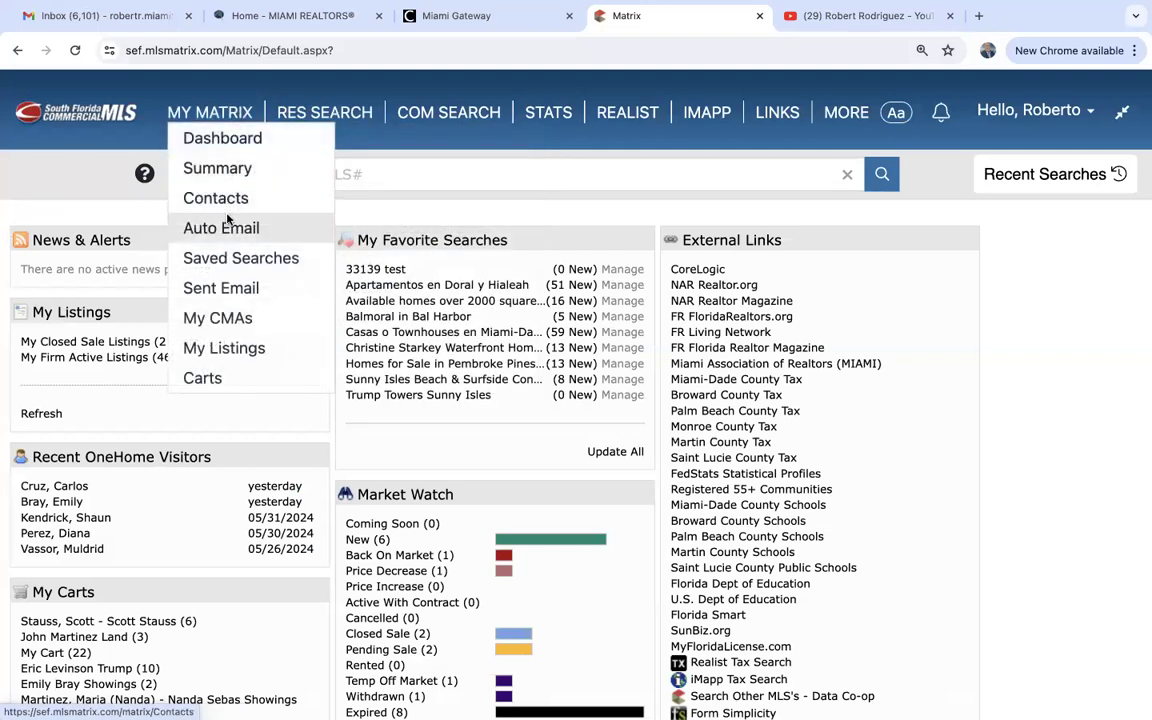
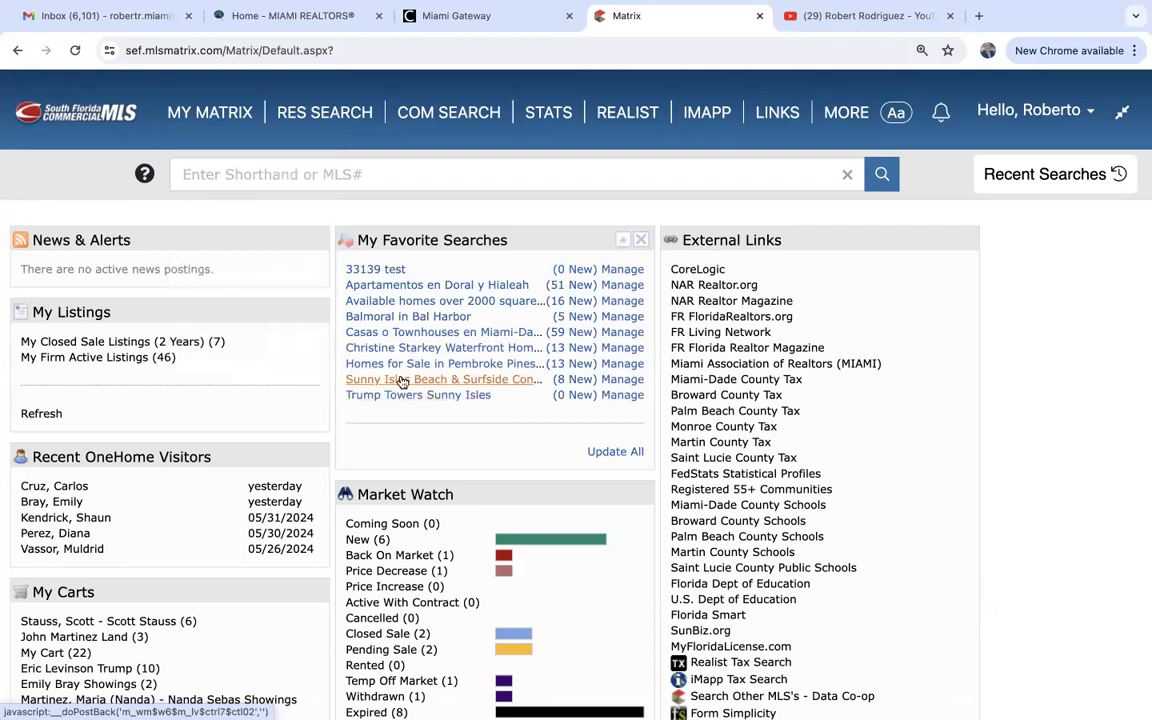
pyautogui.click(572, 385)
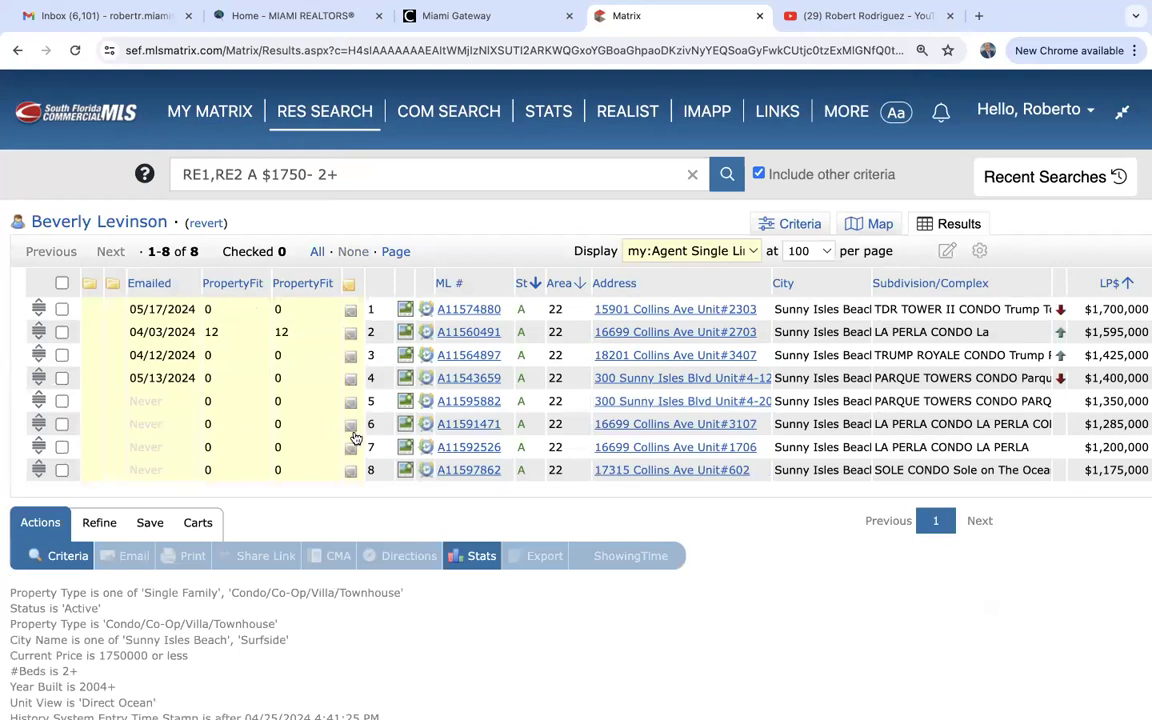
pyautogui.click(61, 447)
pyautogui.click(62, 469)
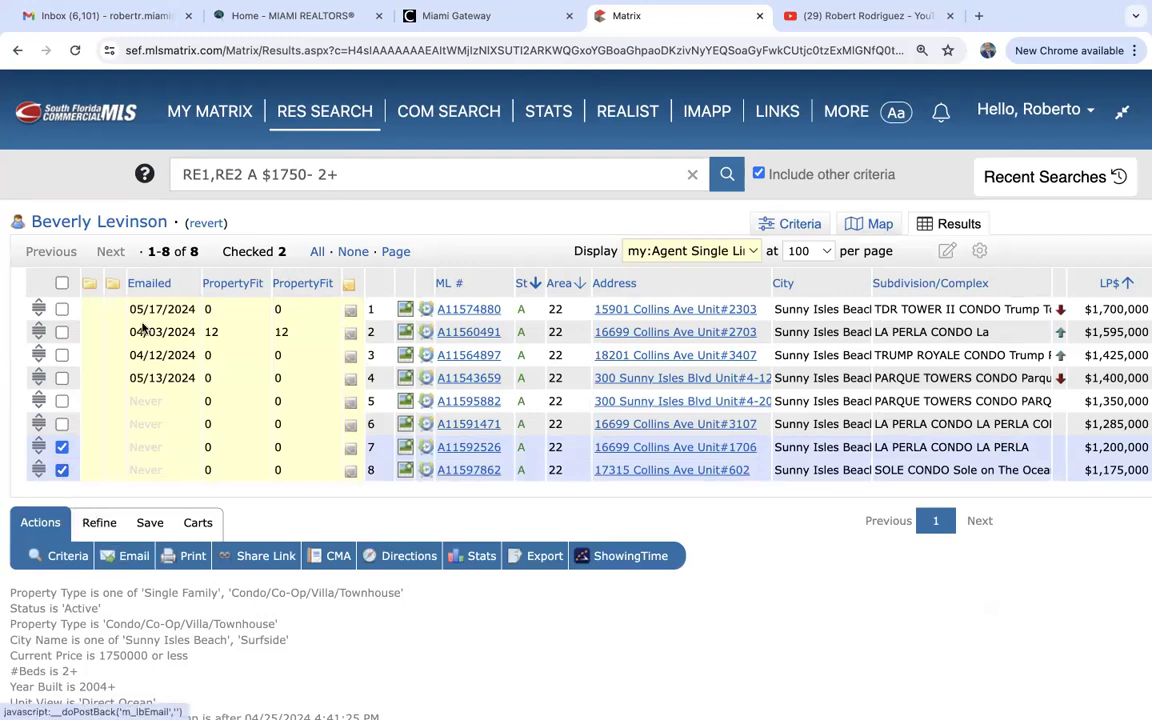
# Return to the home dashboard and start an RLD Res Land/Boats/Docks search.
pyautogui.click(200, 112)
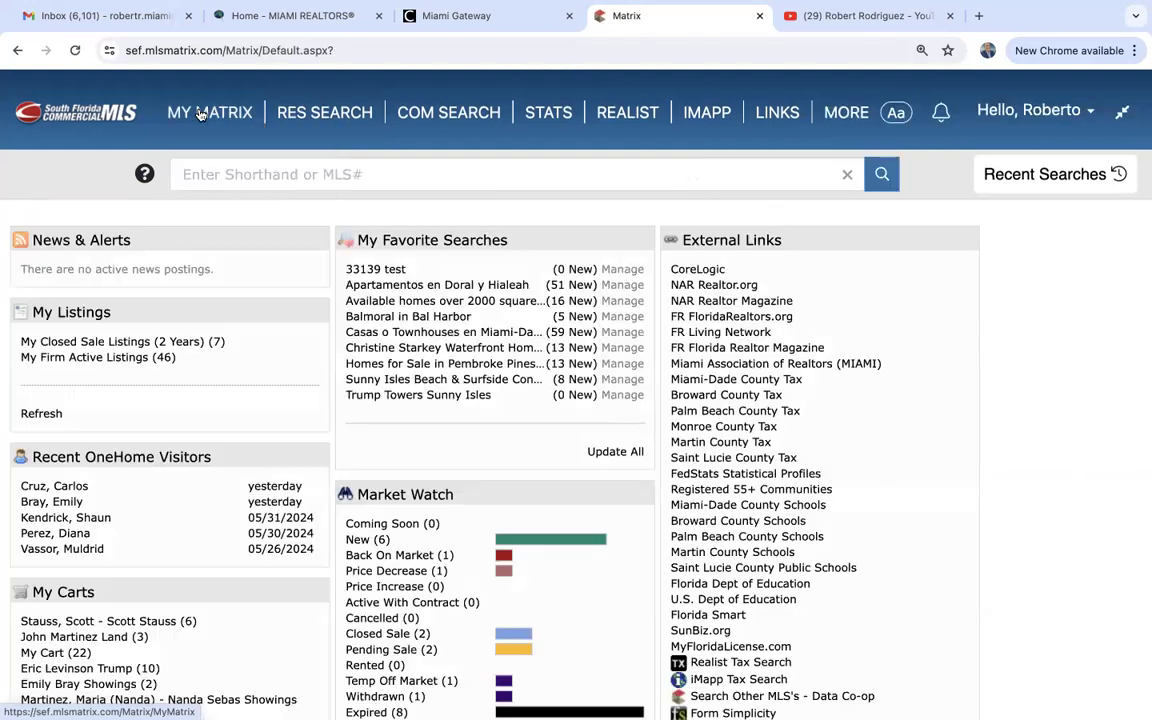
pyautogui.moveTo(200, 112)
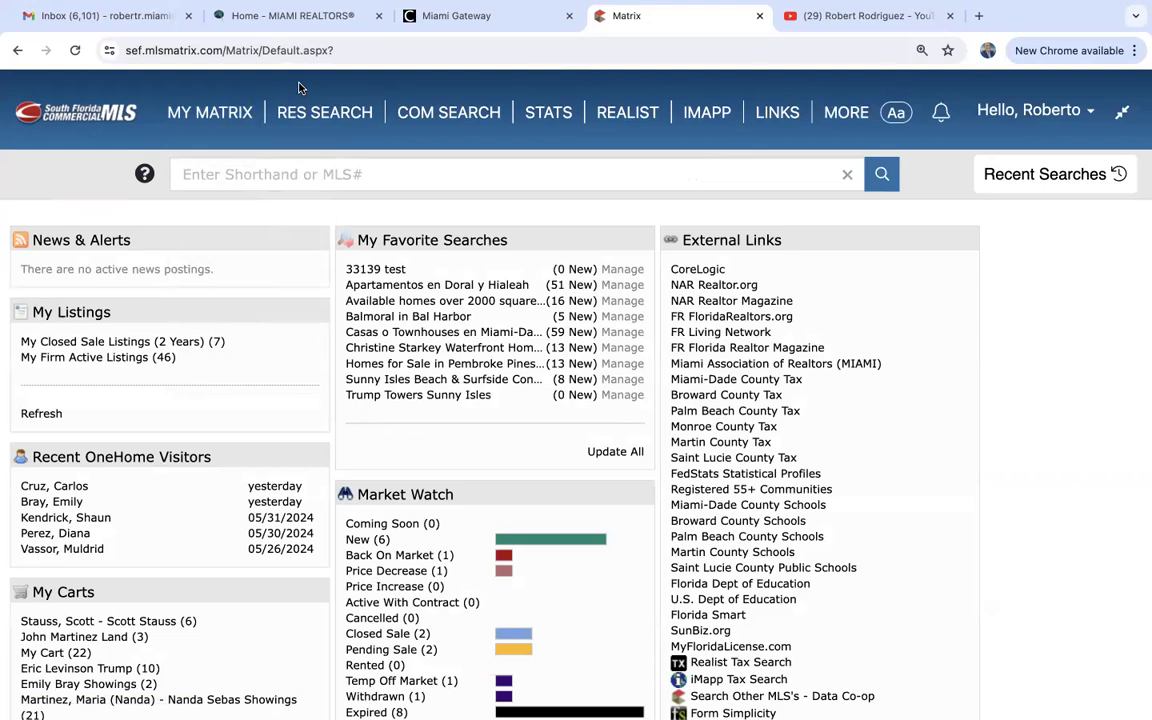
pyautogui.moveTo(288, 112)
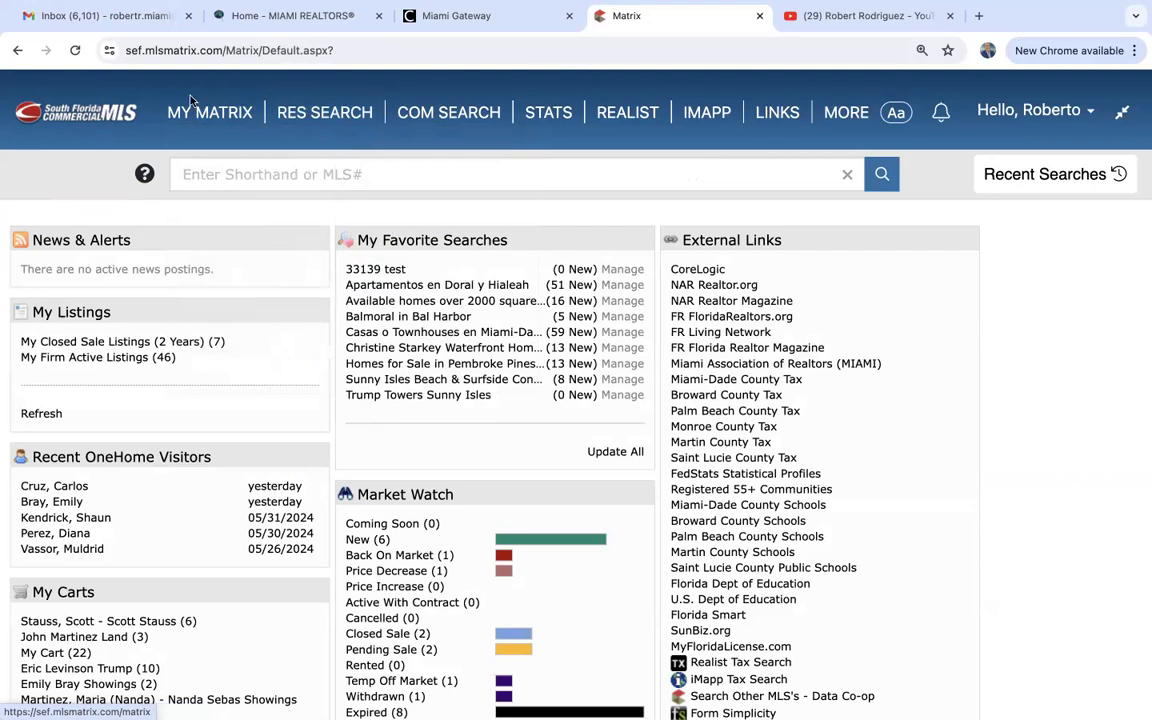
pyautogui.moveTo(336, 116)
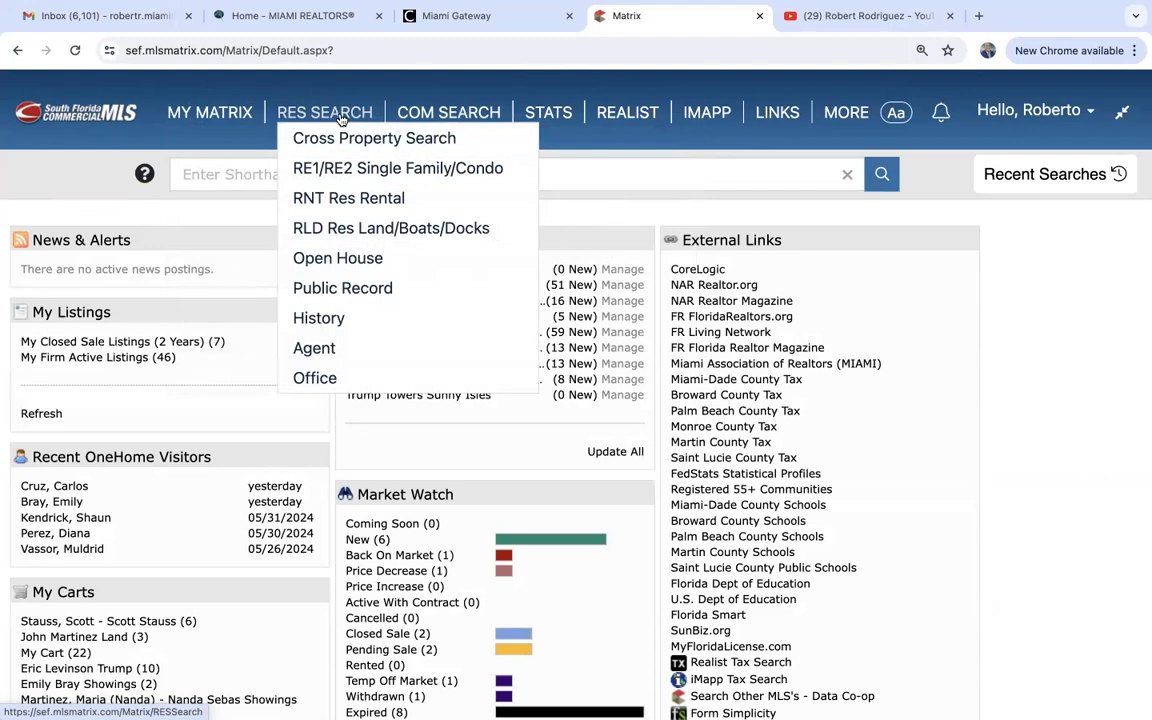
pyautogui.click(350, 238)
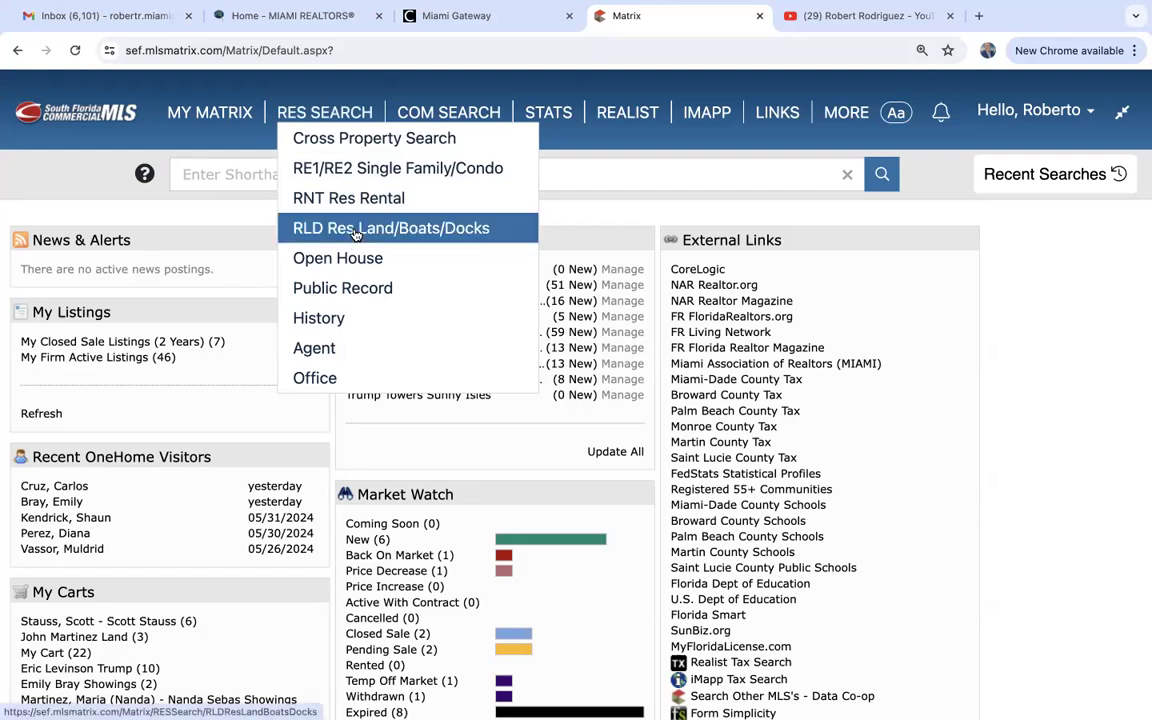
pyautogui.scroll(-3, 273, 454)
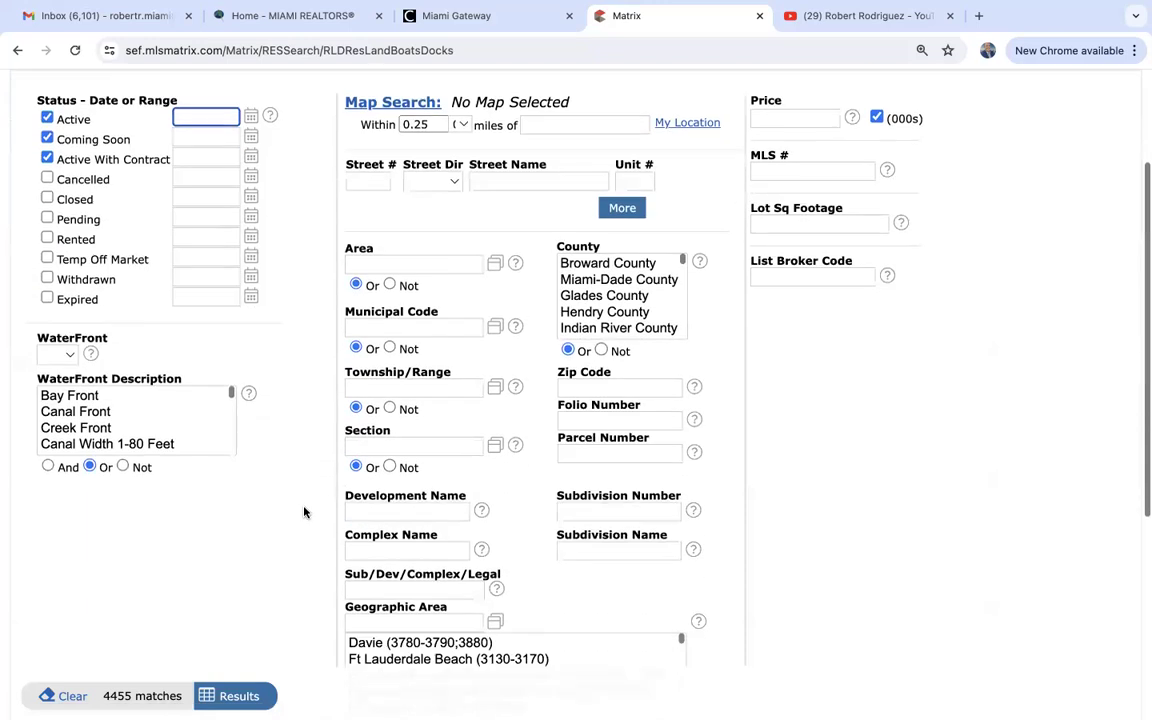
pyautogui.click(817, 214)
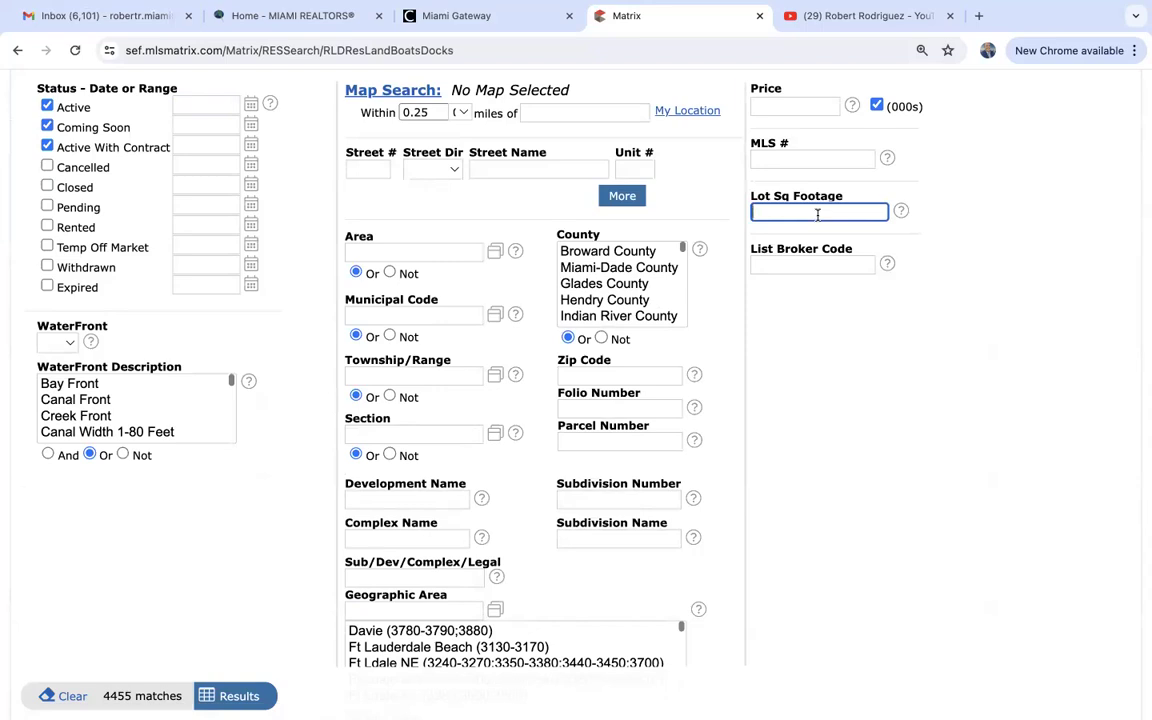
pyautogui.write('10000')
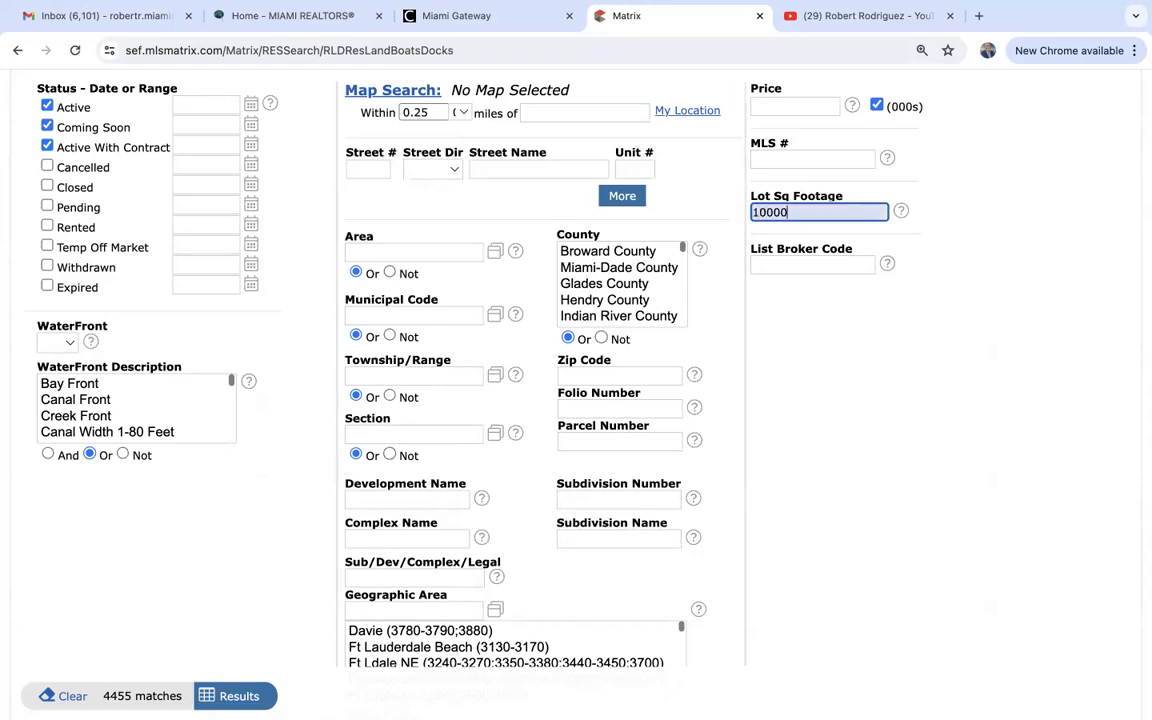
pyautogui.write('-20000')
pyautogui.click(882, 390)
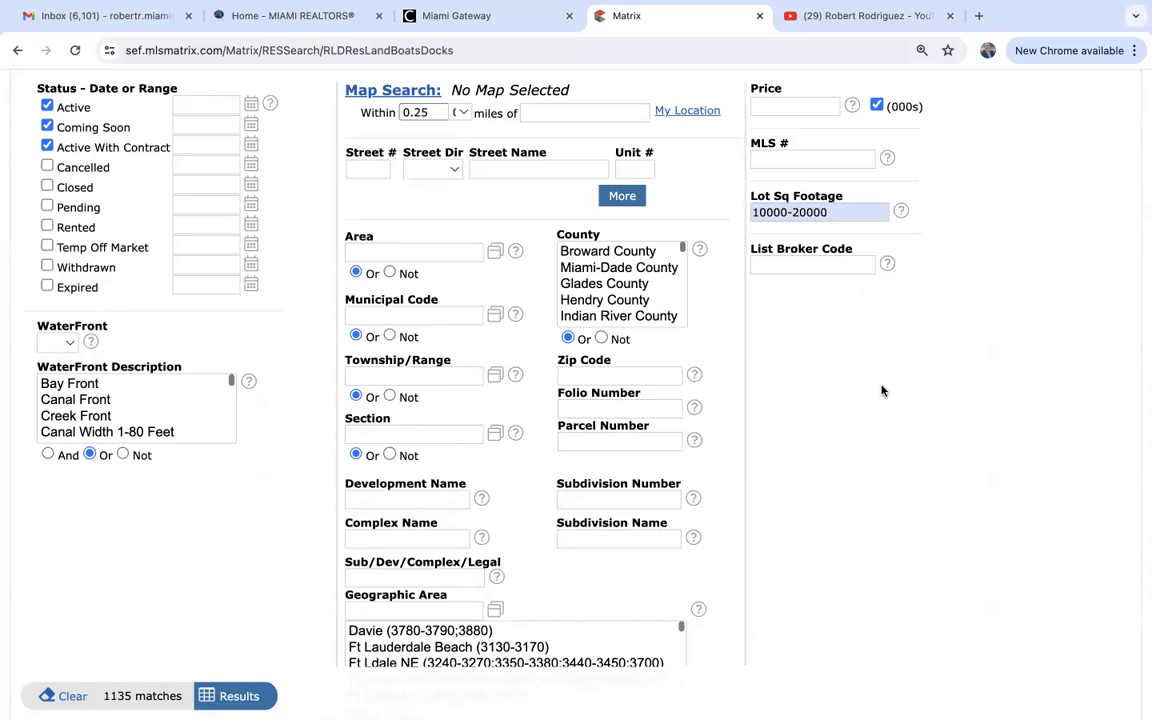
# Limit to Palm Beach County waterfront lots and show the 14 matching listings.
pyautogui.scroll(2, 882, 390)
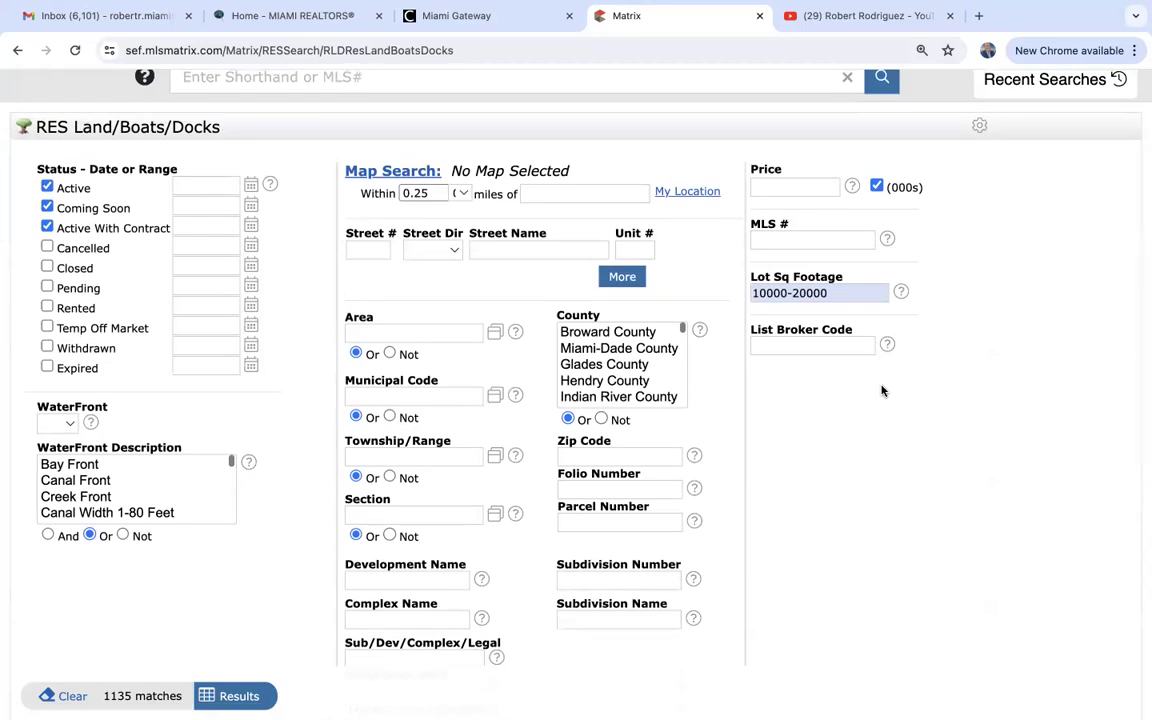
pyautogui.scroll(-1, 882, 390)
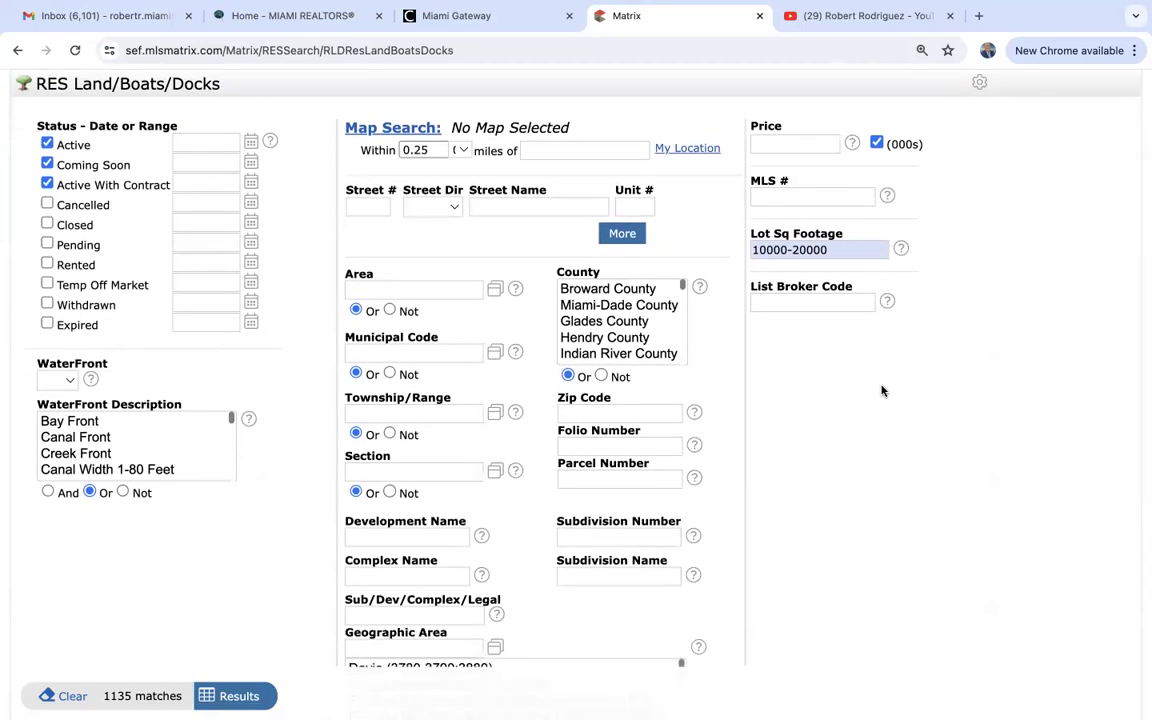
pyautogui.scroll(-3, 615, 337)
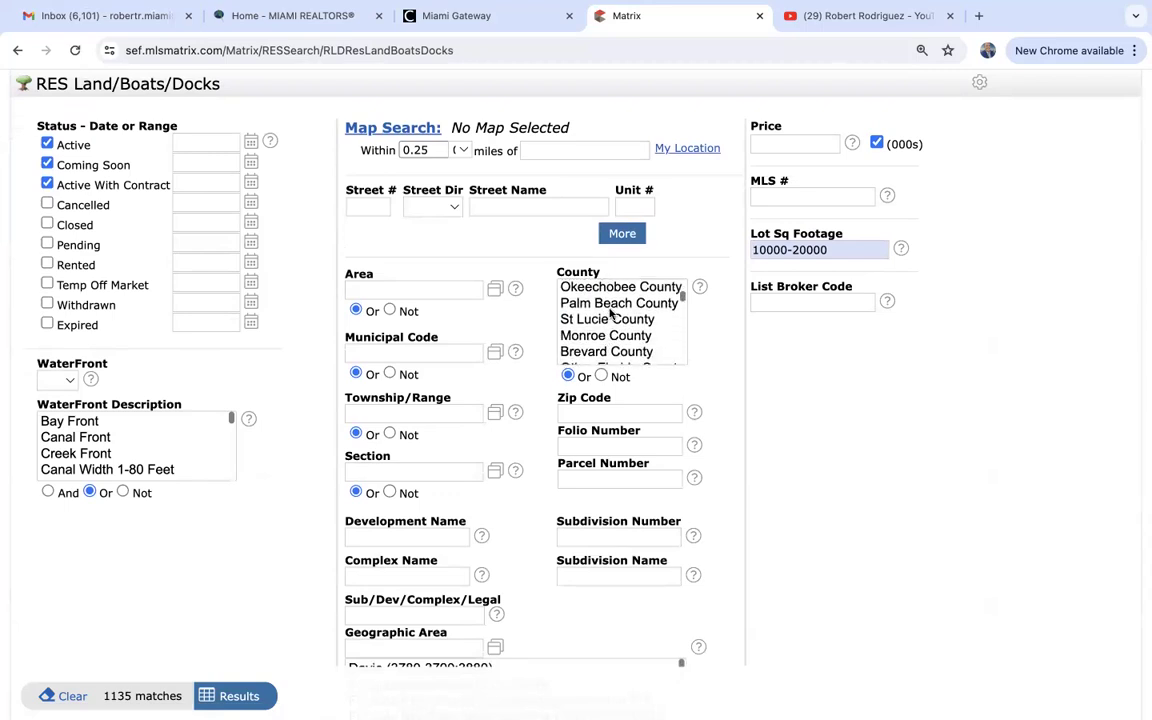
pyautogui.click(609, 308)
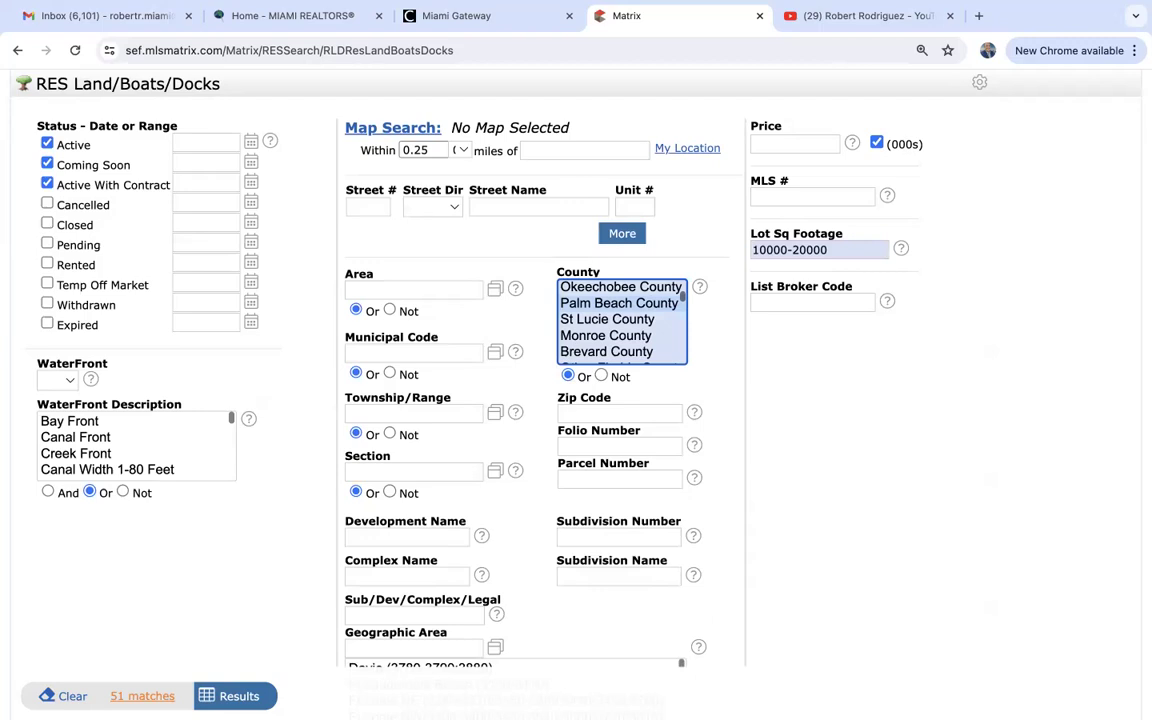
pyautogui.click(61, 378)
pyautogui.click(57, 400)
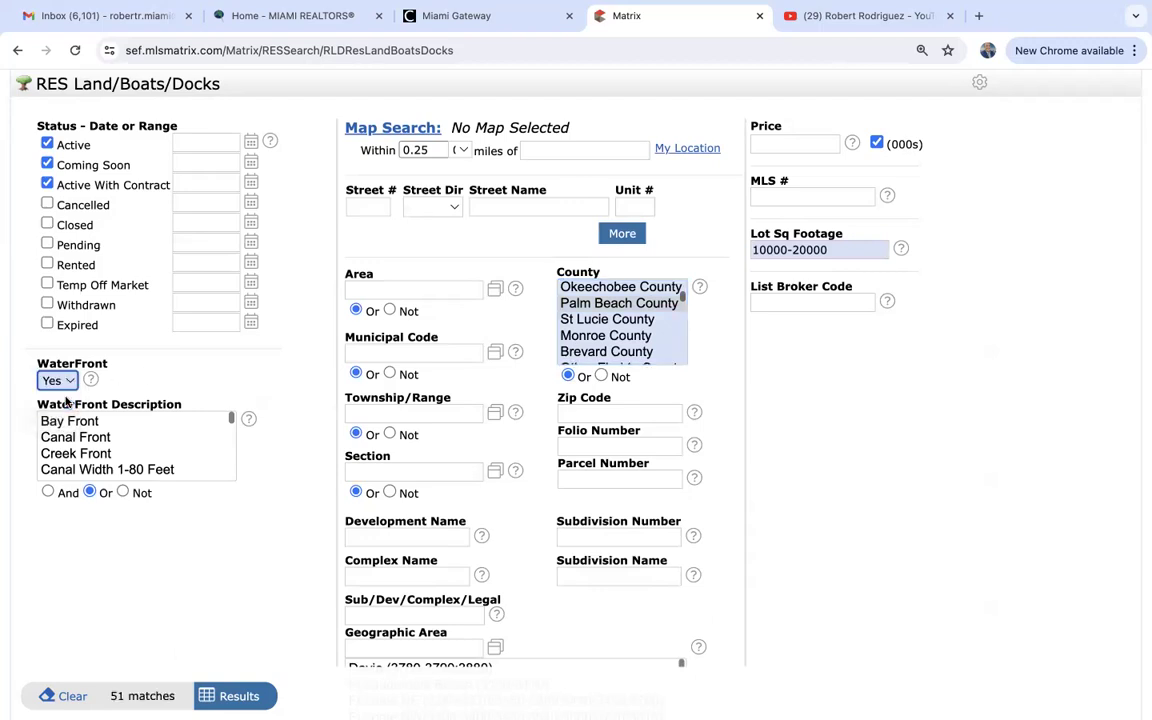
pyautogui.click(236, 698)
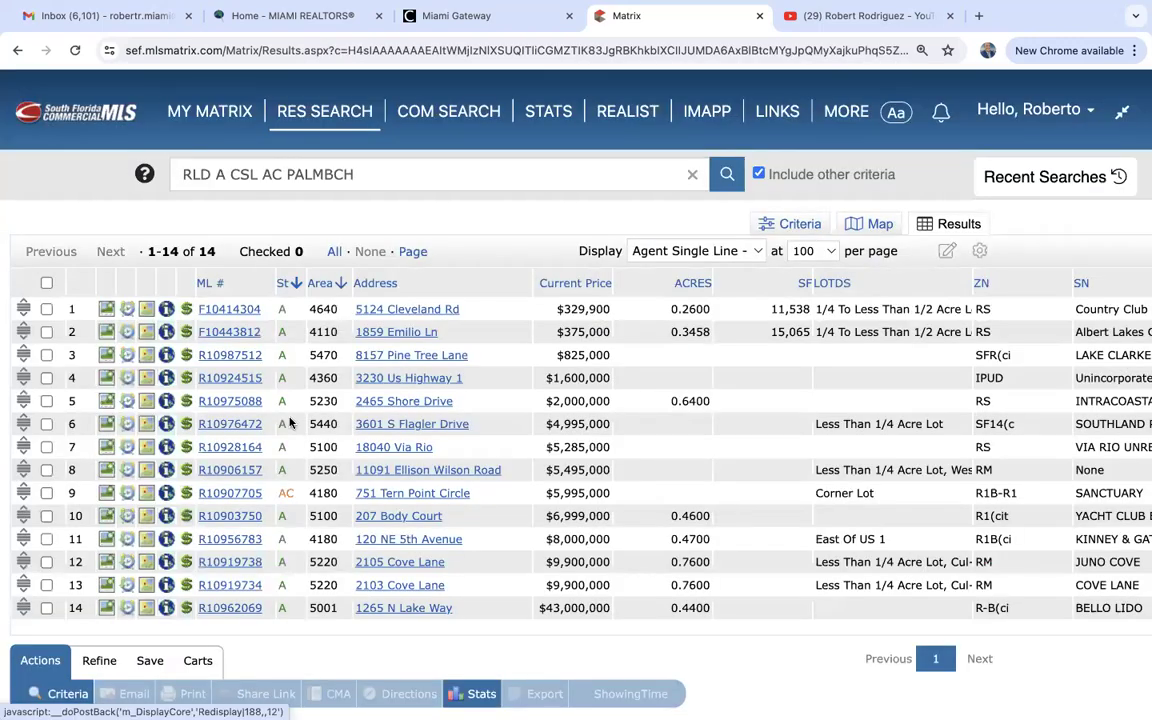
pyautogui.scroll(-2, 296, 403)
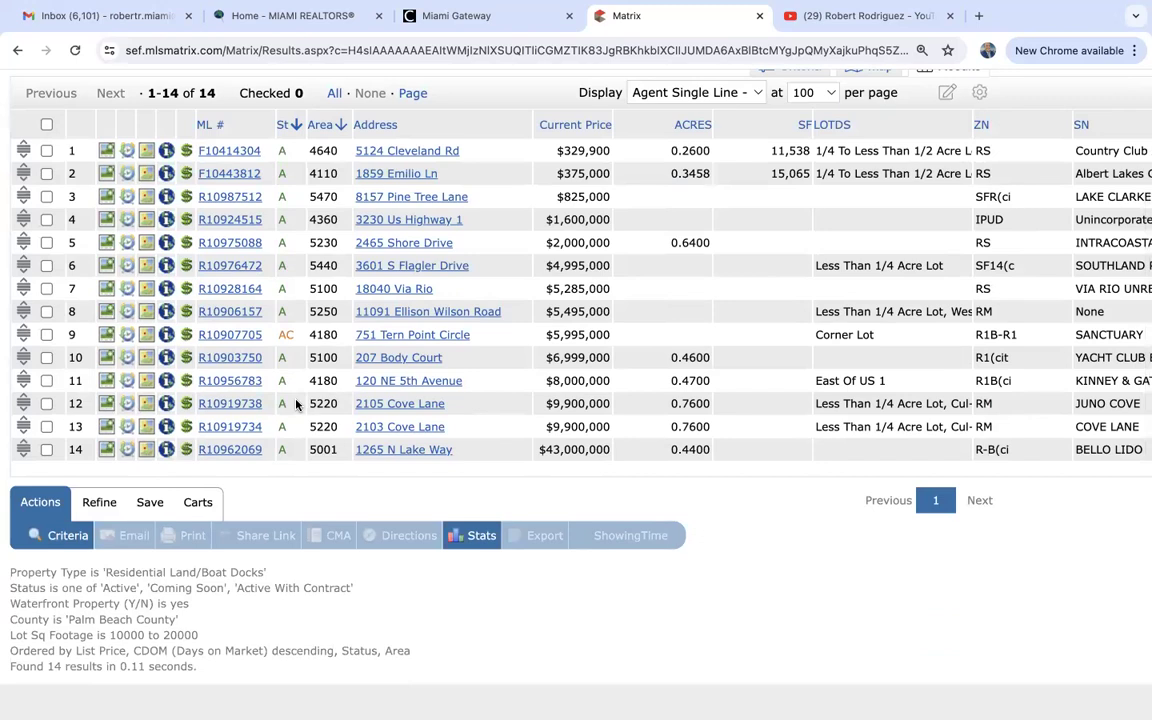
pyautogui.click(226, 221)
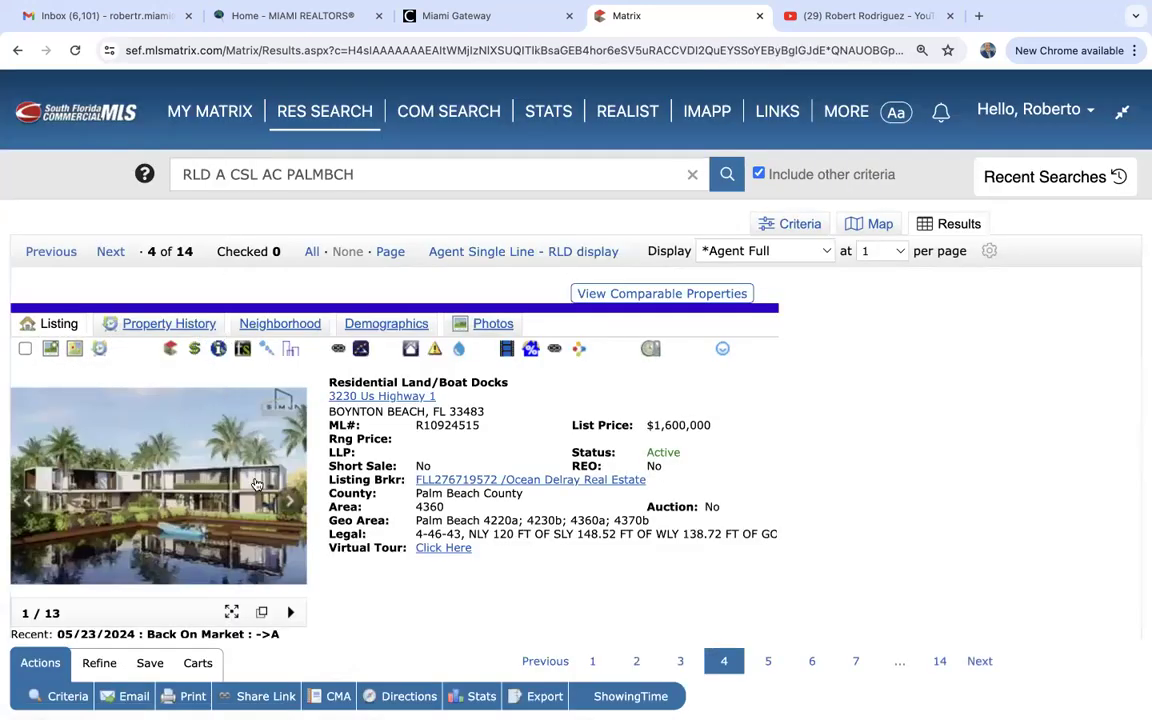
pyautogui.scroll(-3, 256, 484)
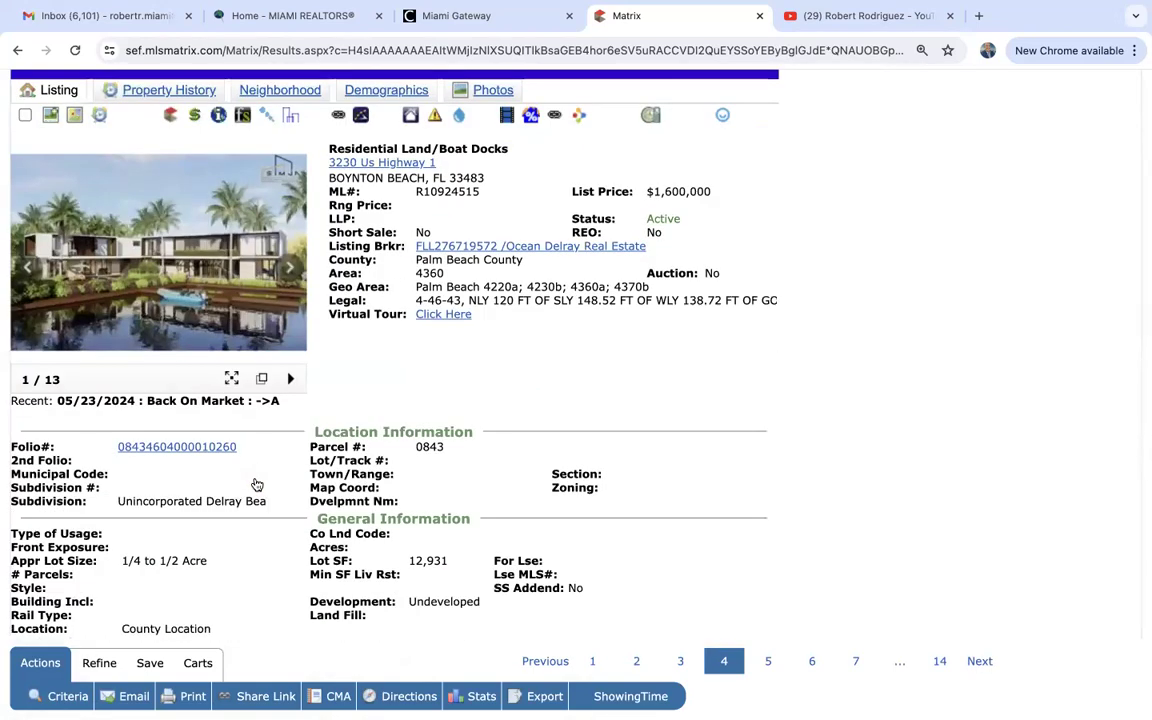
pyautogui.scroll(-2, 172, 294)
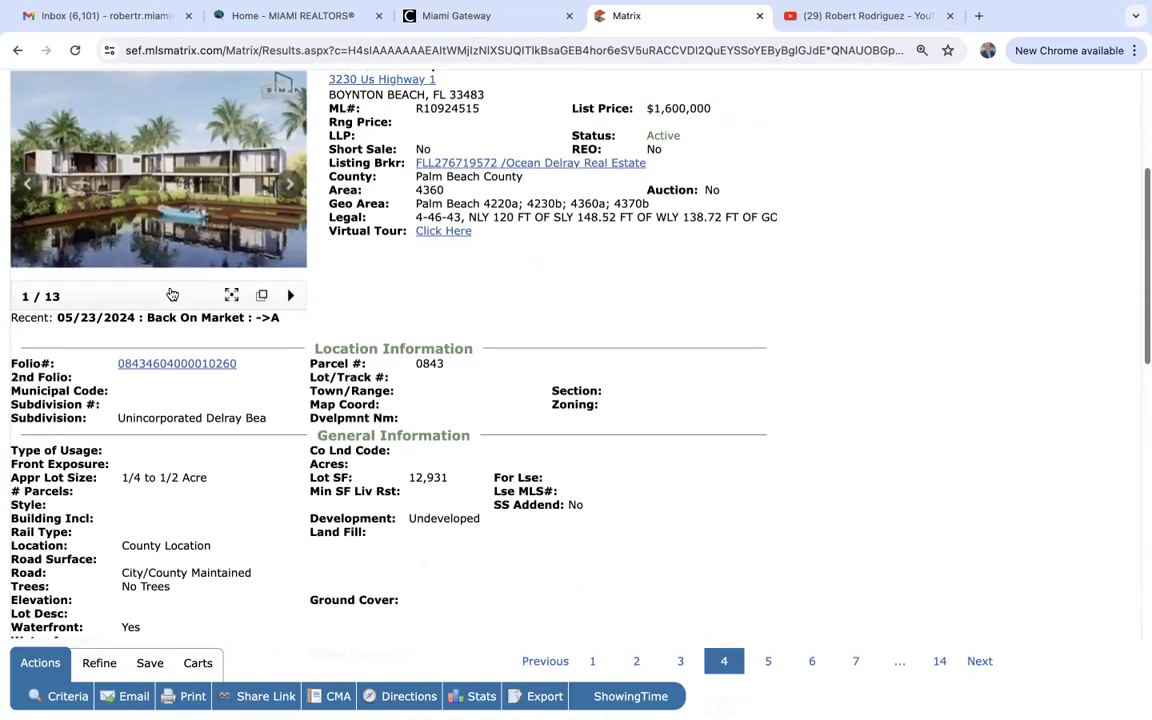
pyautogui.scroll(-3, 172, 294)
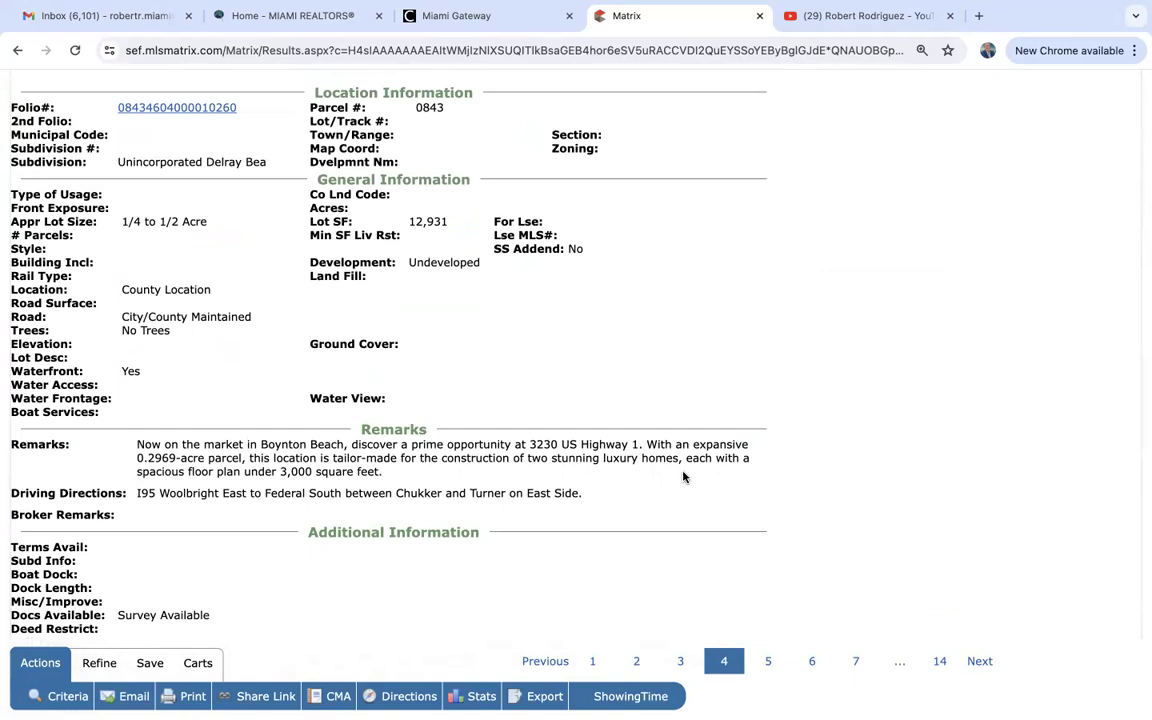
pyautogui.scroll(5, 681, 476)
pyautogui.click(195, 424)
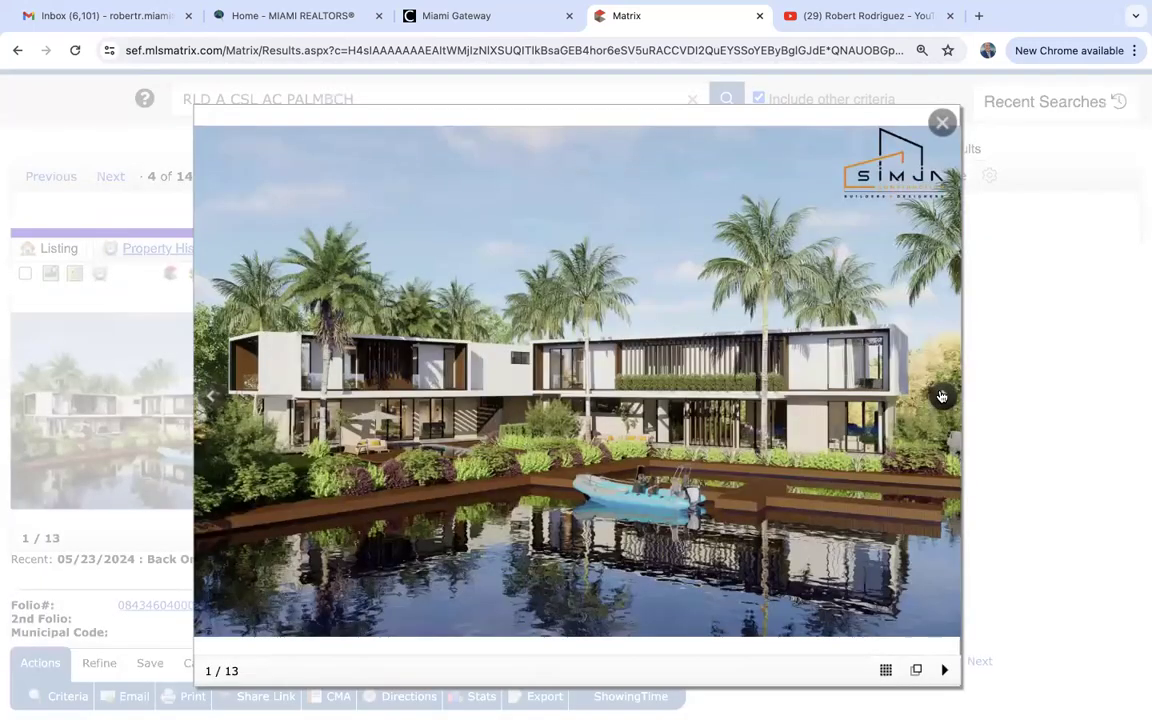
# View the next photo, close the gallery, and start a CLD Land-Comm/Bus/Agr/Indust search.
pyautogui.click(941, 396)
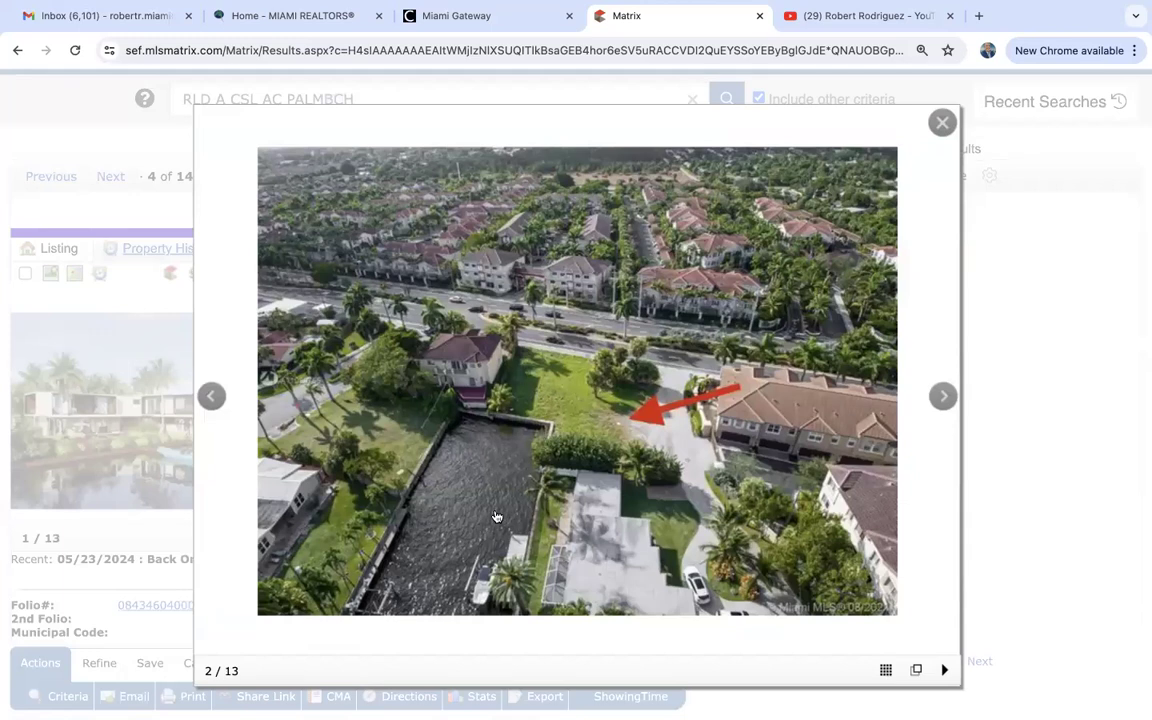
pyautogui.click(942, 123)
pyautogui.scroll(1, 763, 438)
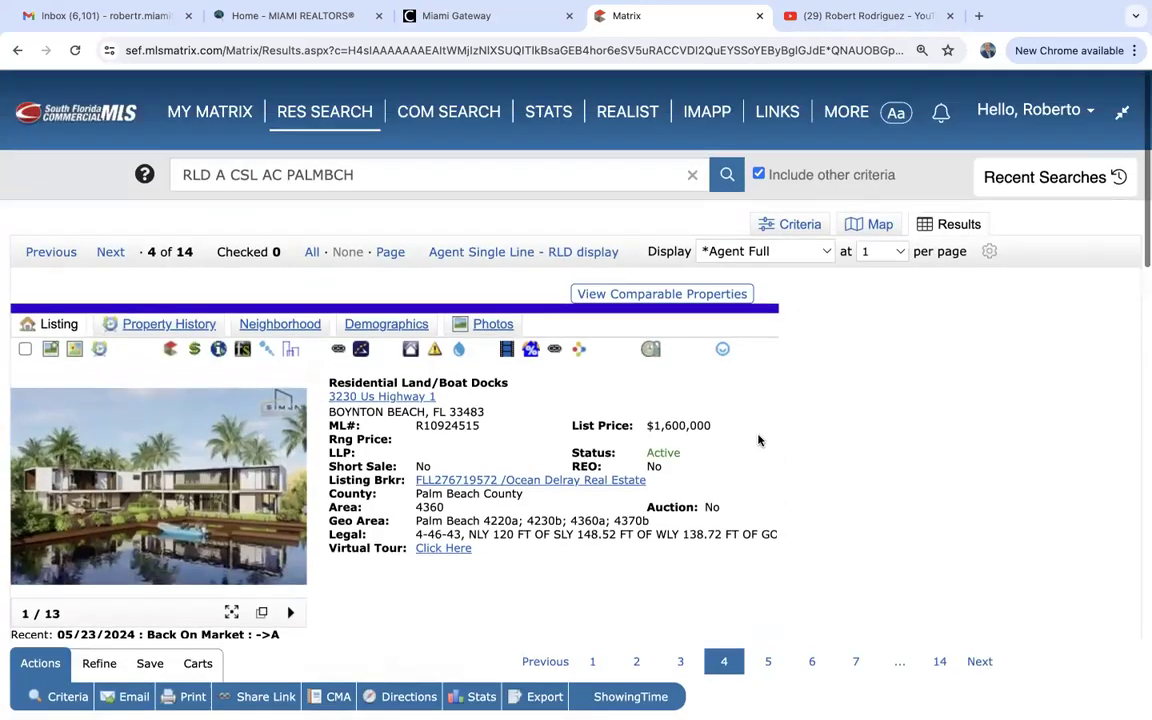
pyautogui.moveTo(313, 110)
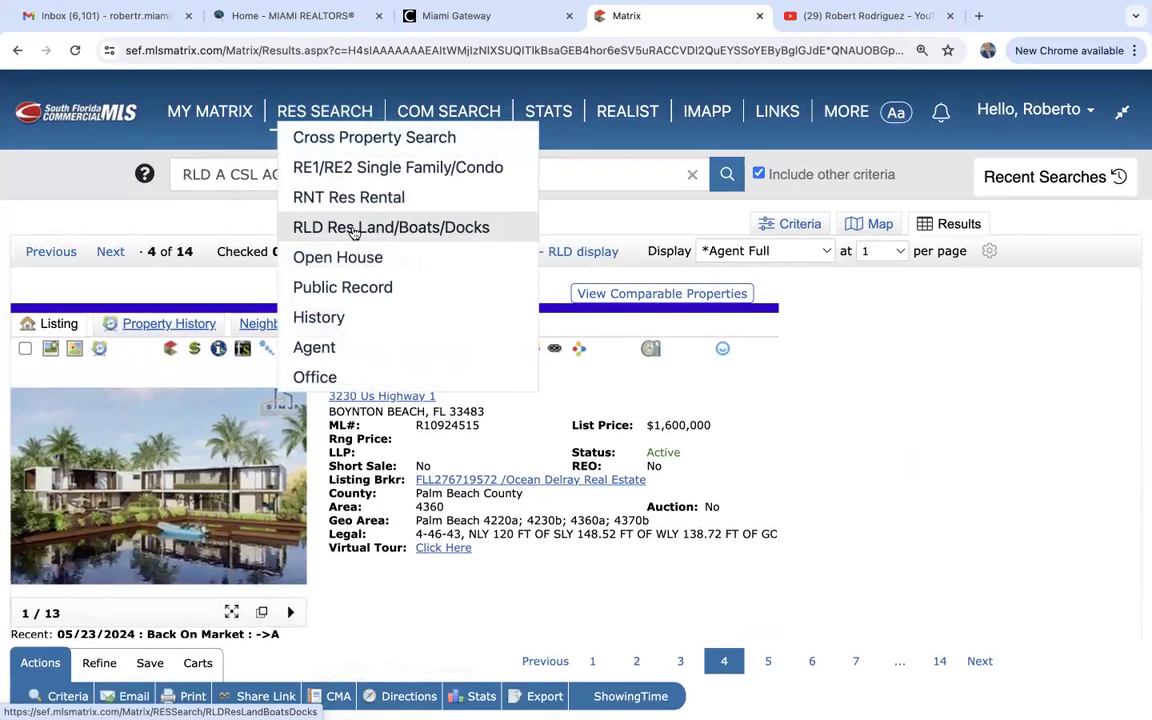
pyautogui.moveTo(448, 112)
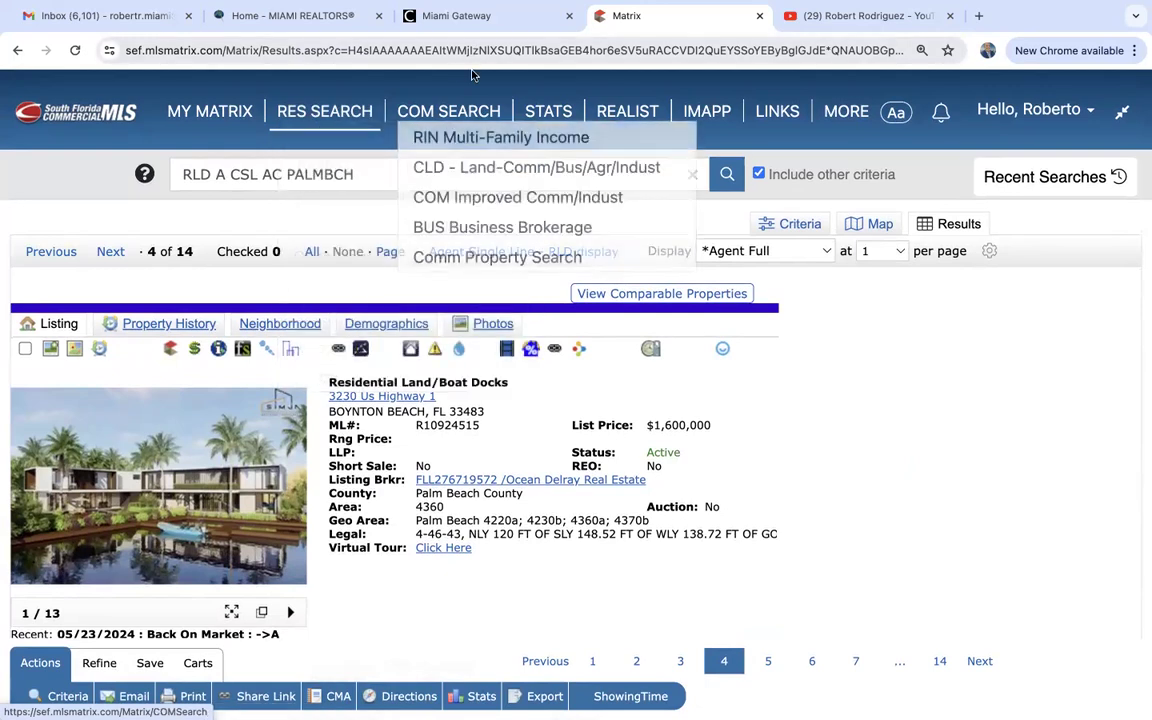
pyautogui.click(511, 170)
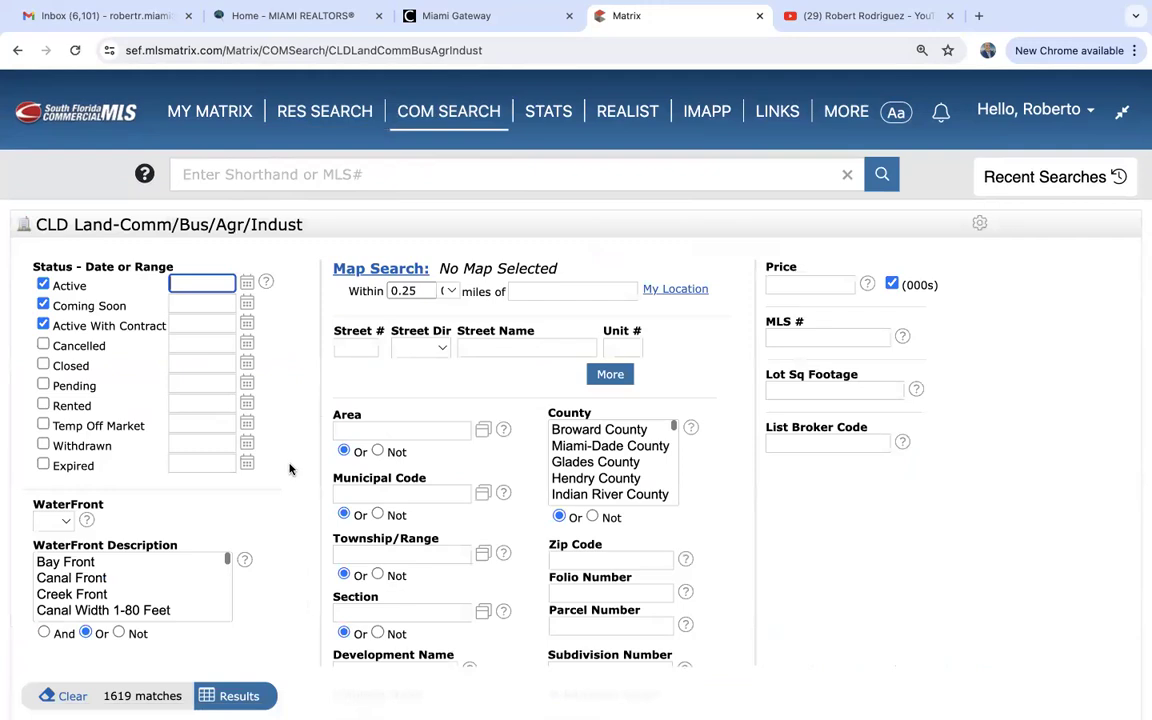
# Set Type of Property to Industrial and show the 45 matching commercial land listings.
pyautogui.scroll(-2, 290, 469)
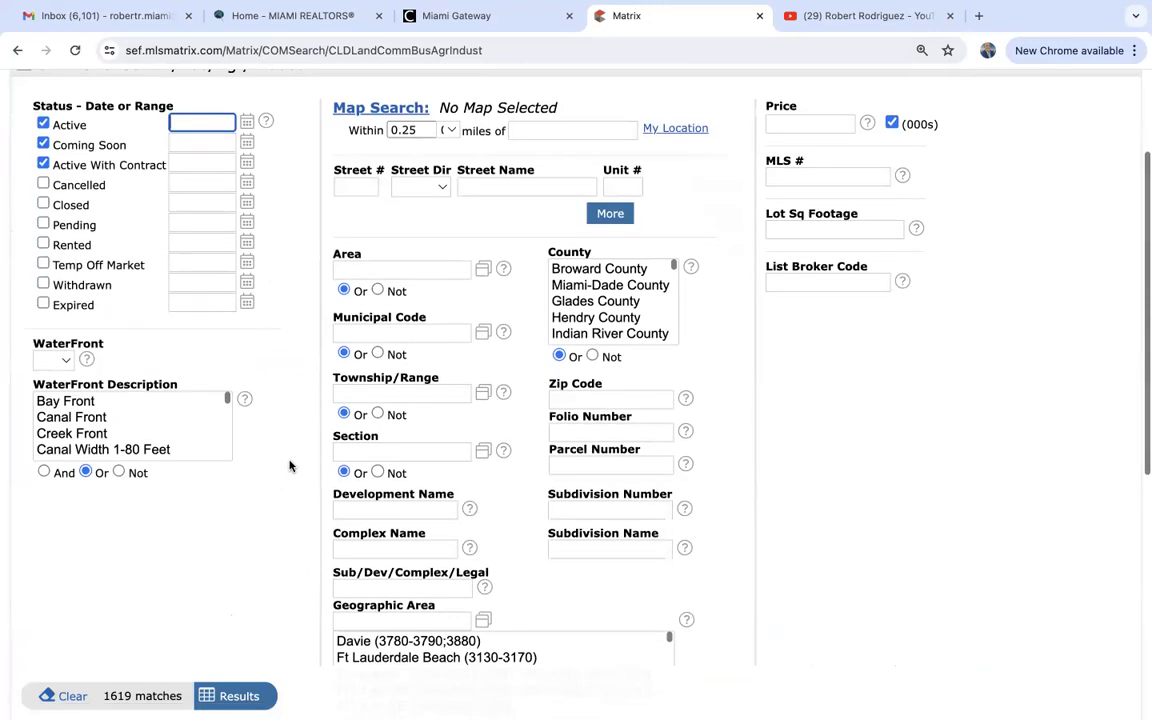
pyautogui.click(843, 230)
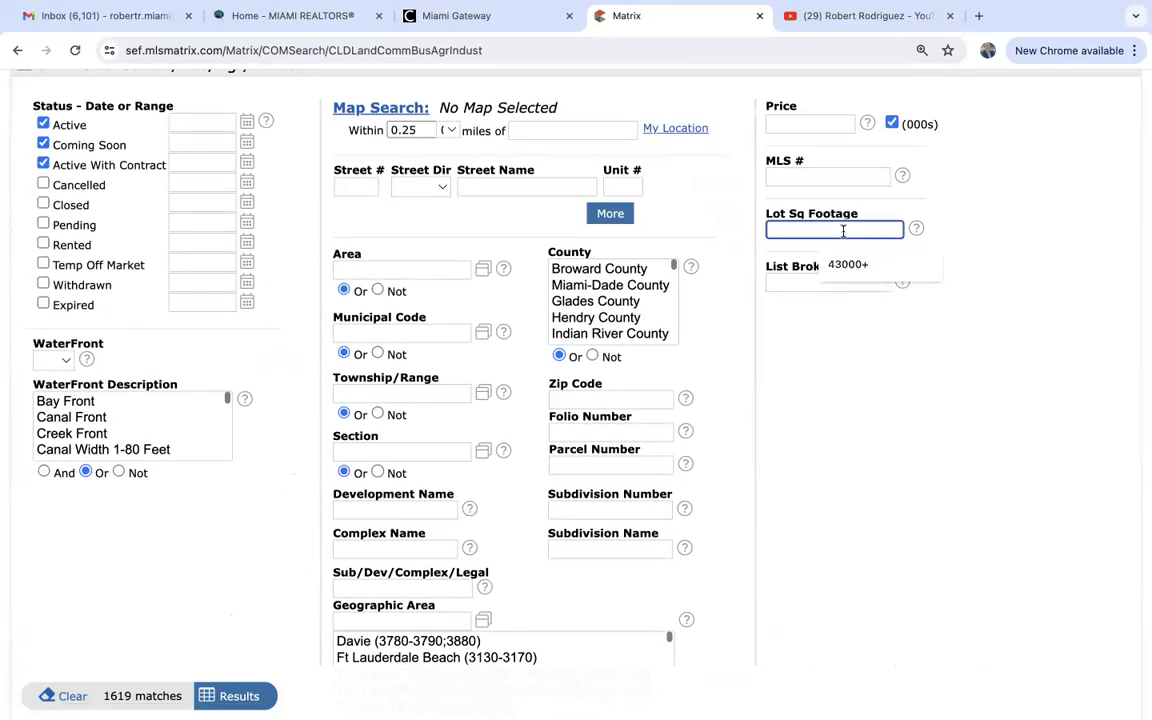
pyautogui.click(857, 460)
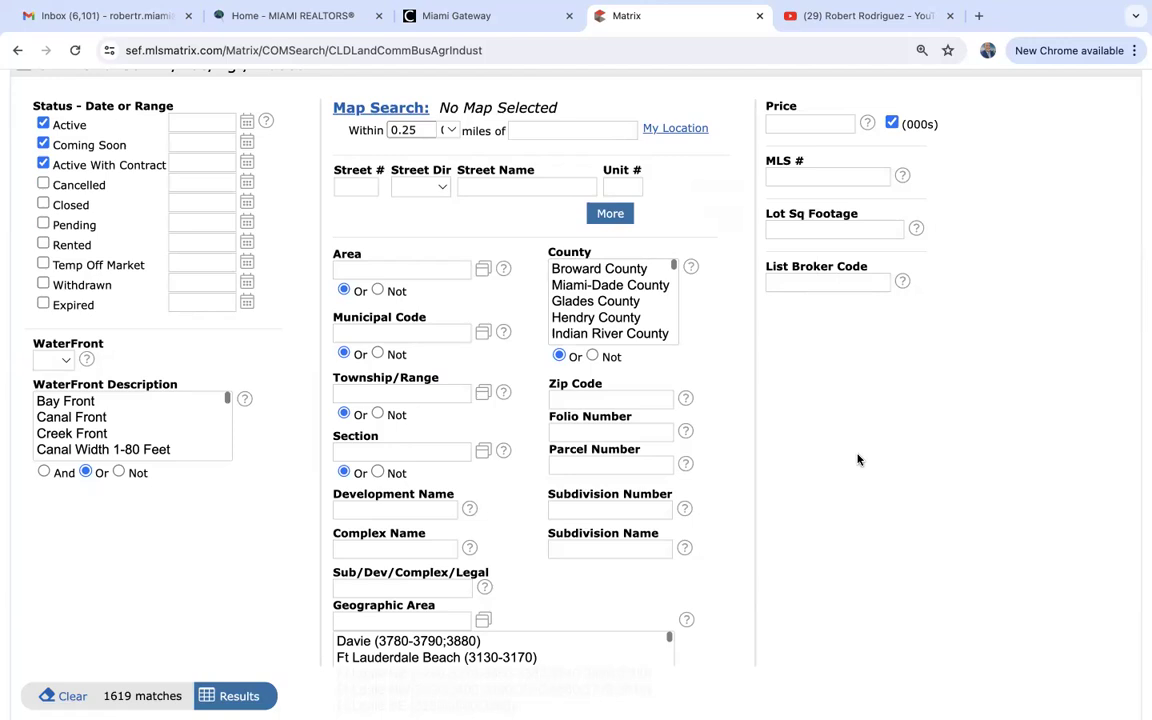
pyautogui.scroll(-5, 857, 459)
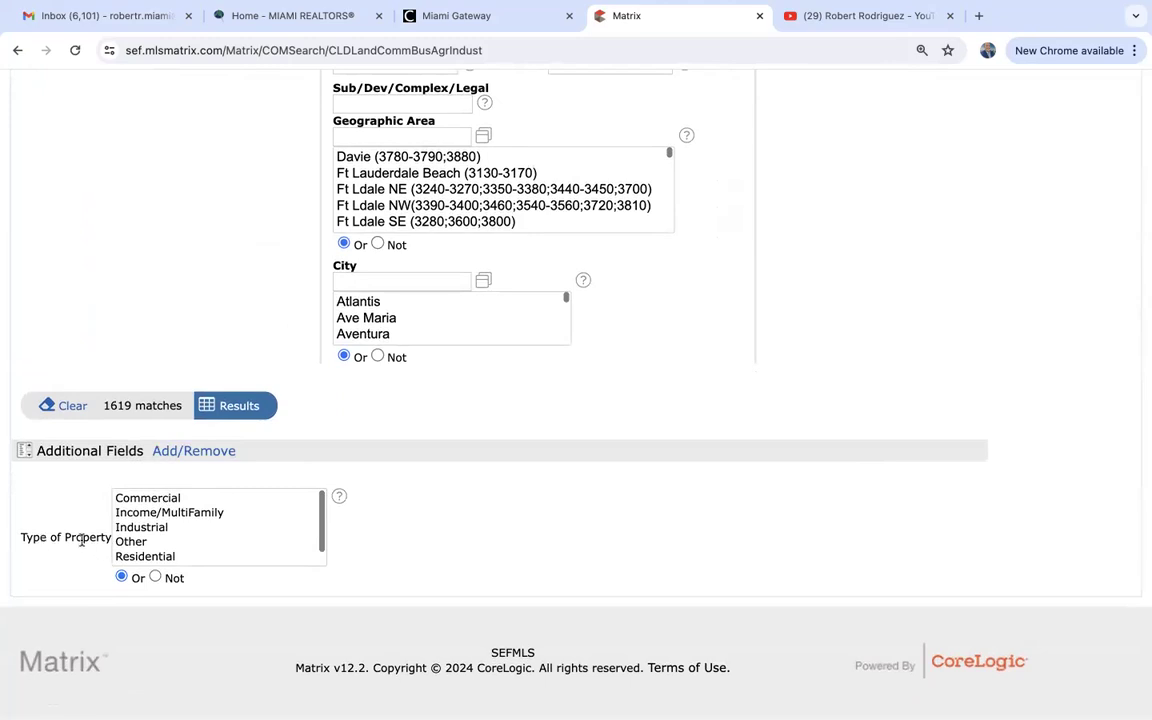
pyautogui.click(140, 528)
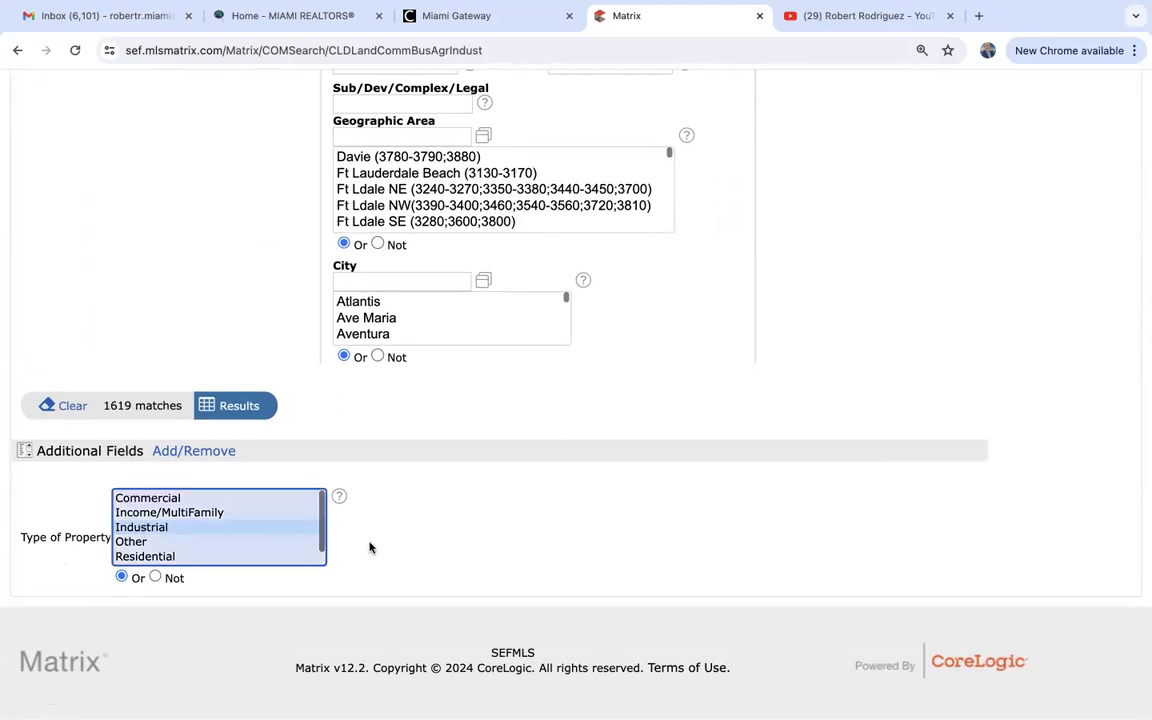
pyautogui.scroll(10, 433, 560)
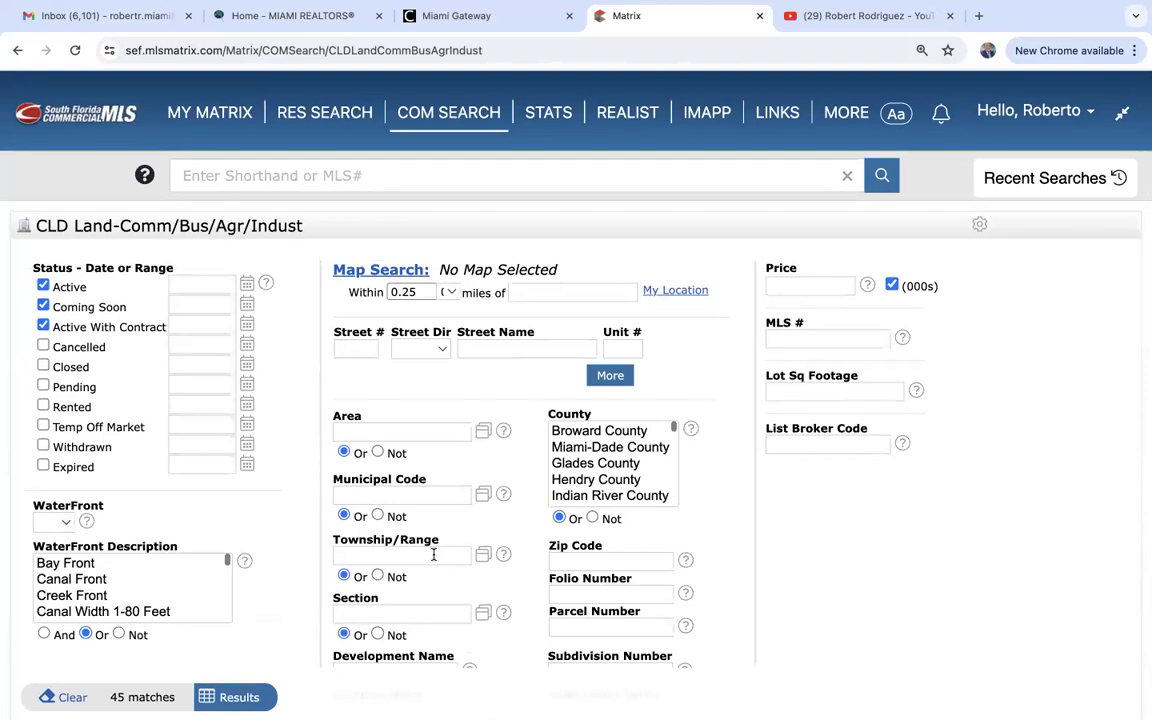
pyautogui.scroll(-6, 433, 554)
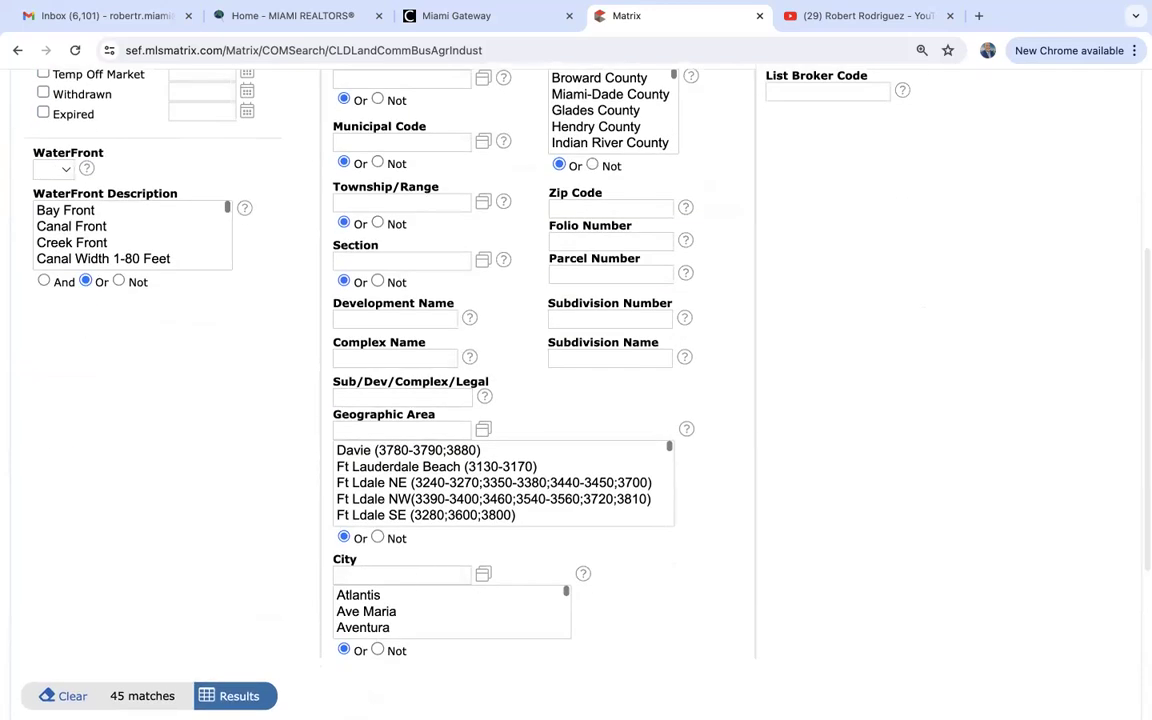
pyautogui.click(232, 696)
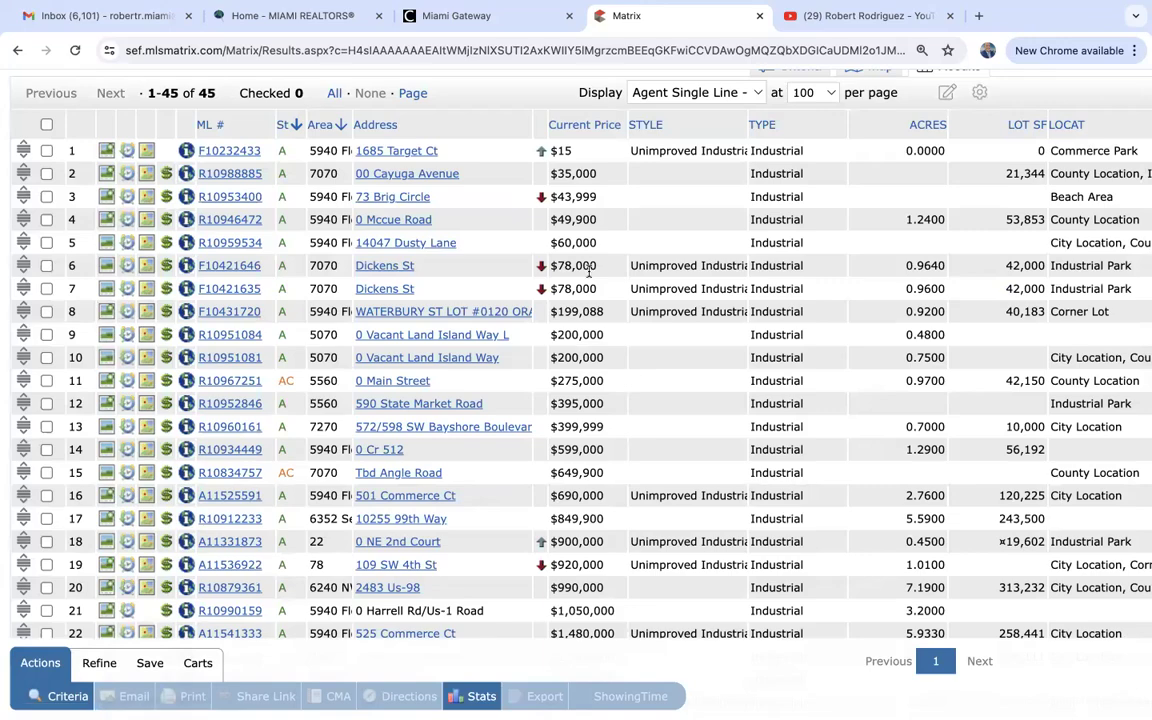
# Open the 0 Harrell Rd/Us-1 Road listing (ML# R10990159) and view its aerial photo enlarged.
pyautogui.scroll(-1, 588, 275)
pyautogui.scroll(-3, 588, 272)
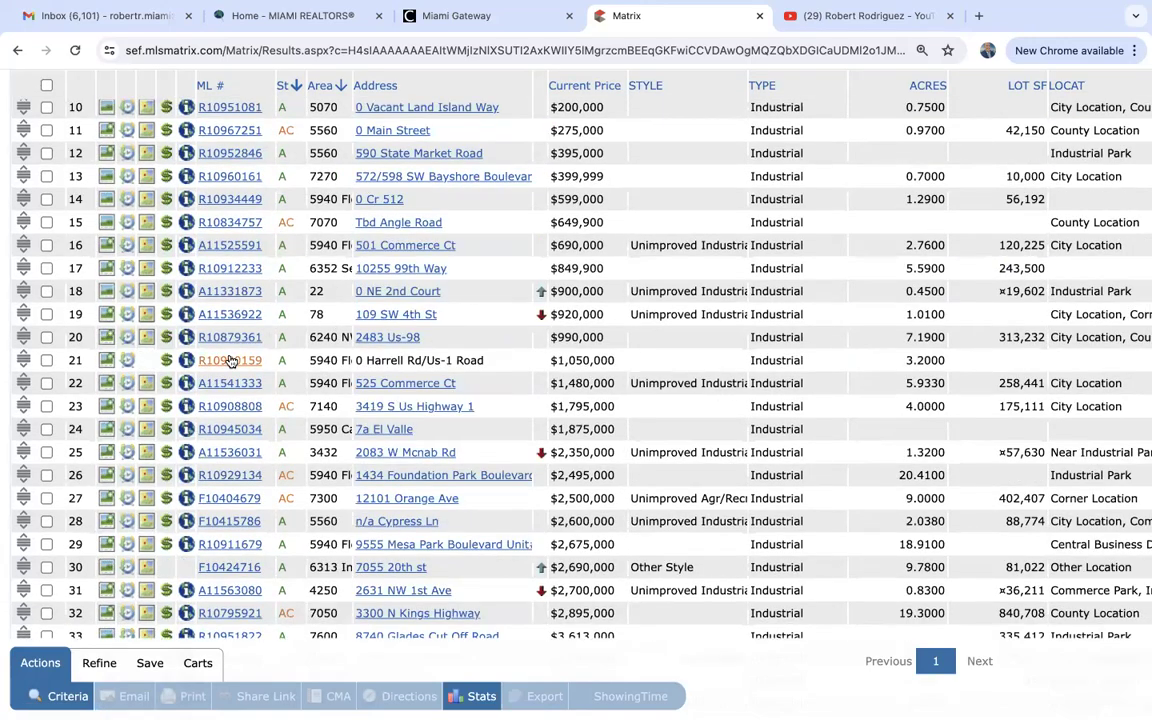
pyautogui.click(232, 360)
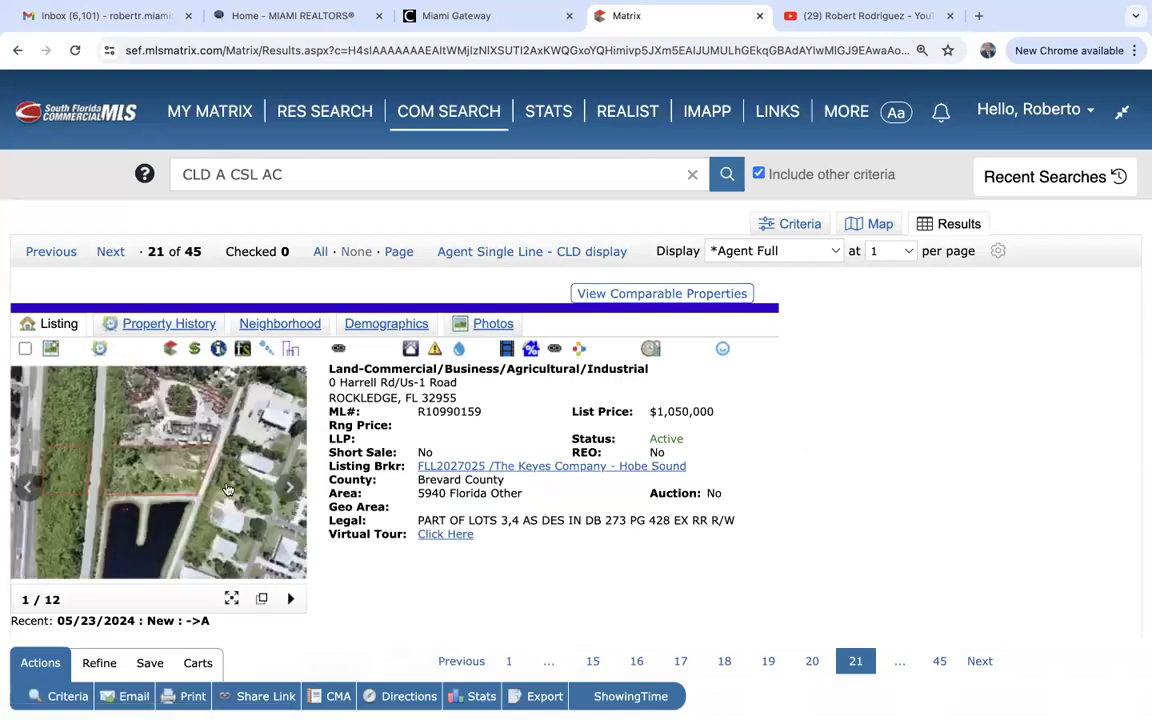
pyautogui.click(226, 484)
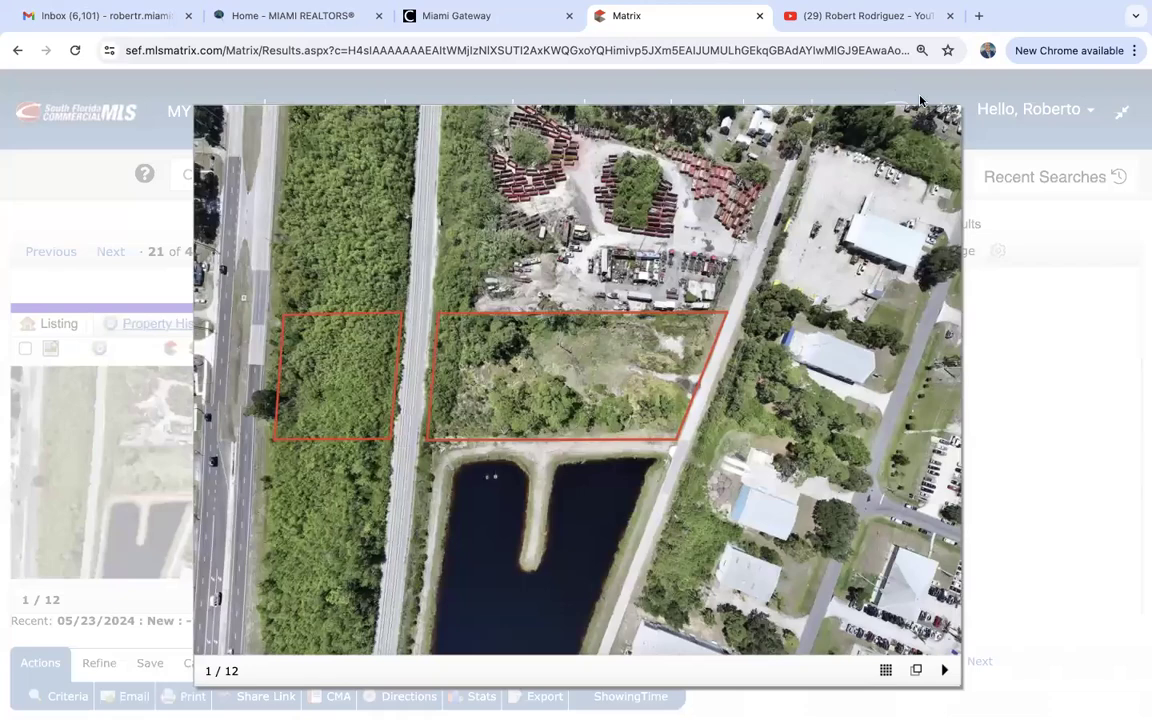
pyautogui.click(853, 112)
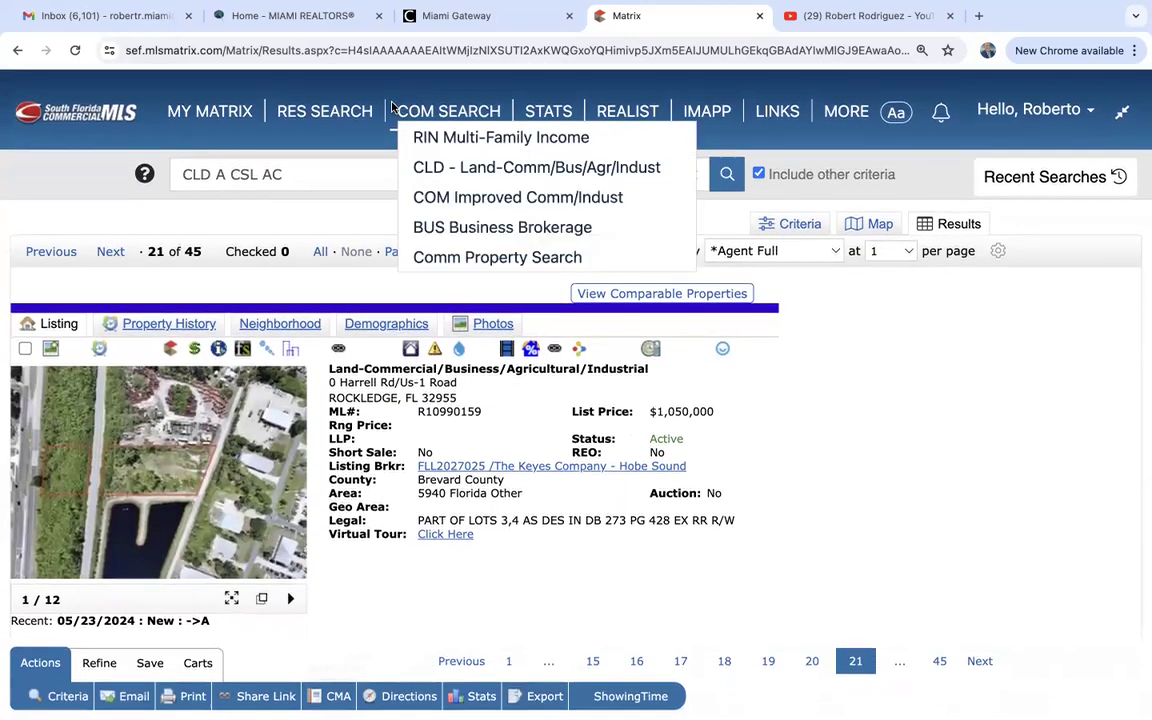
pyautogui.moveTo(358, 118)
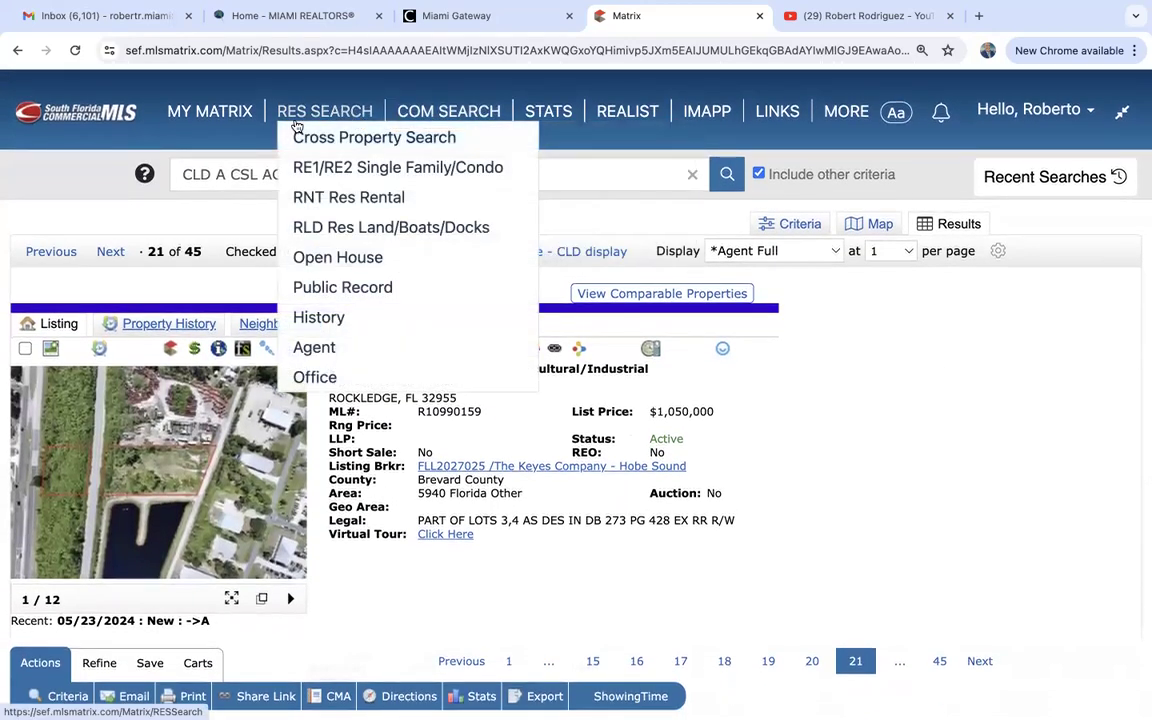
pyautogui.moveTo(445, 118)
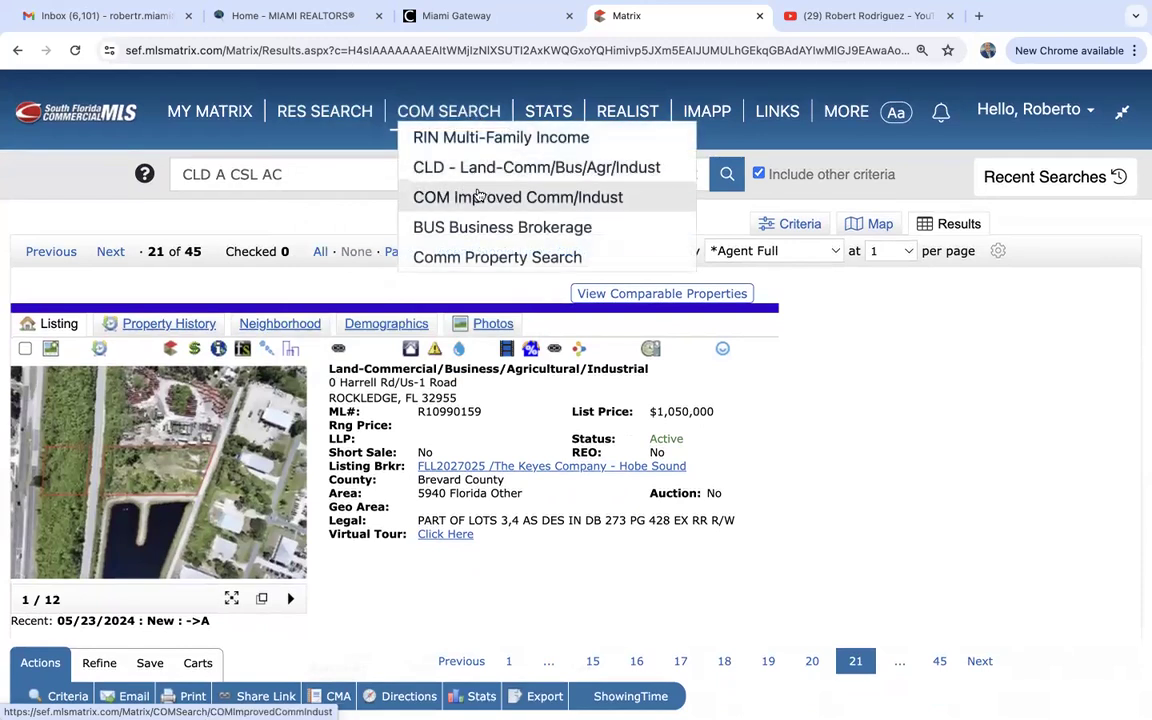
# Start a COM Improved Comm/Indust search for Lease and Sale, selecting Apartments as building type.
pyautogui.click(497, 200)
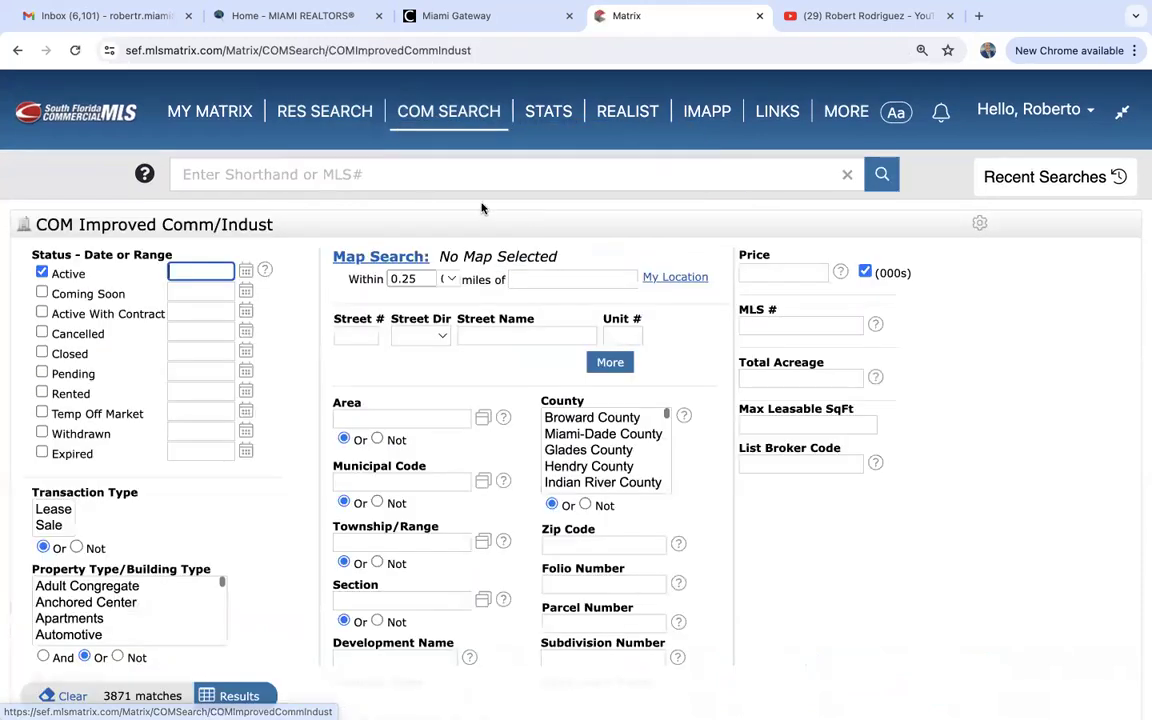
pyautogui.scroll(-2, 283, 410)
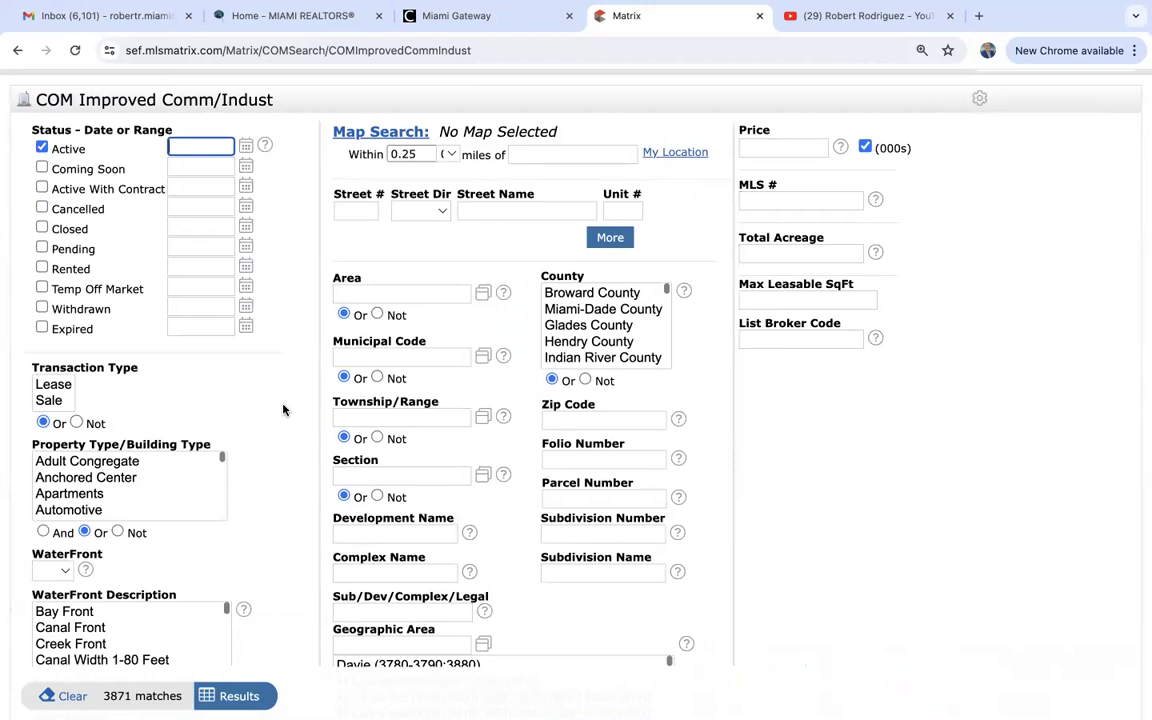
pyautogui.moveTo(48, 400); pyautogui.dragTo(45, 362)
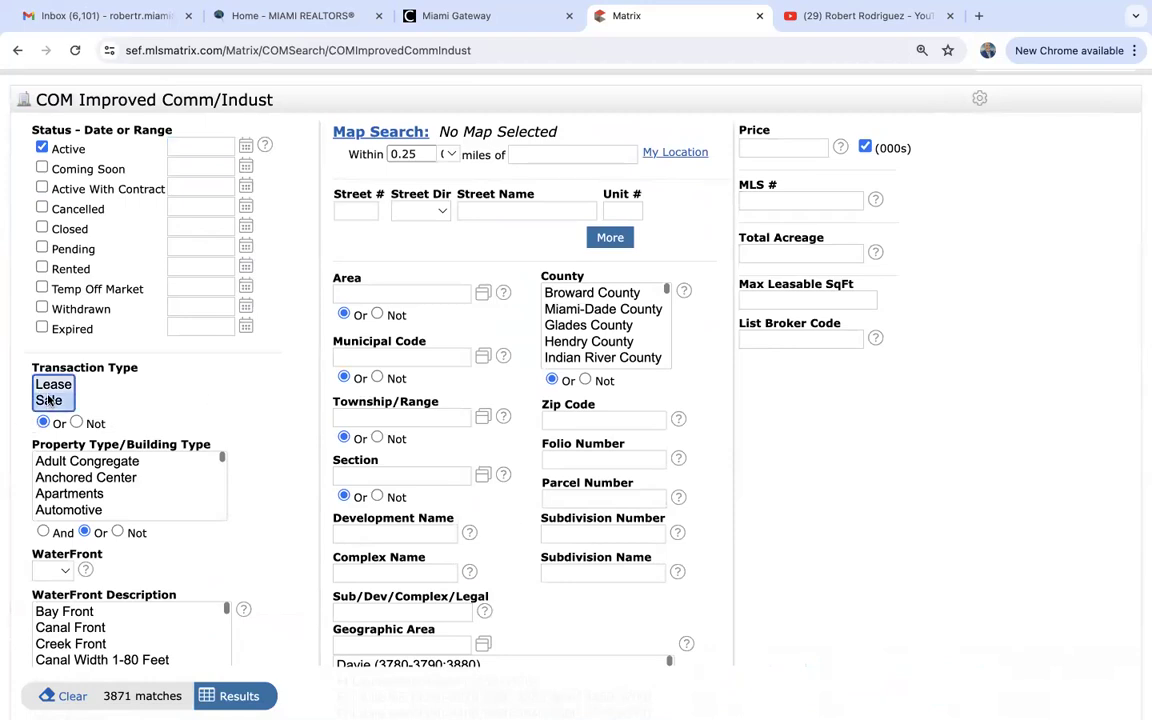
pyautogui.moveTo(75, 461); pyautogui.dragTo(83, 500)
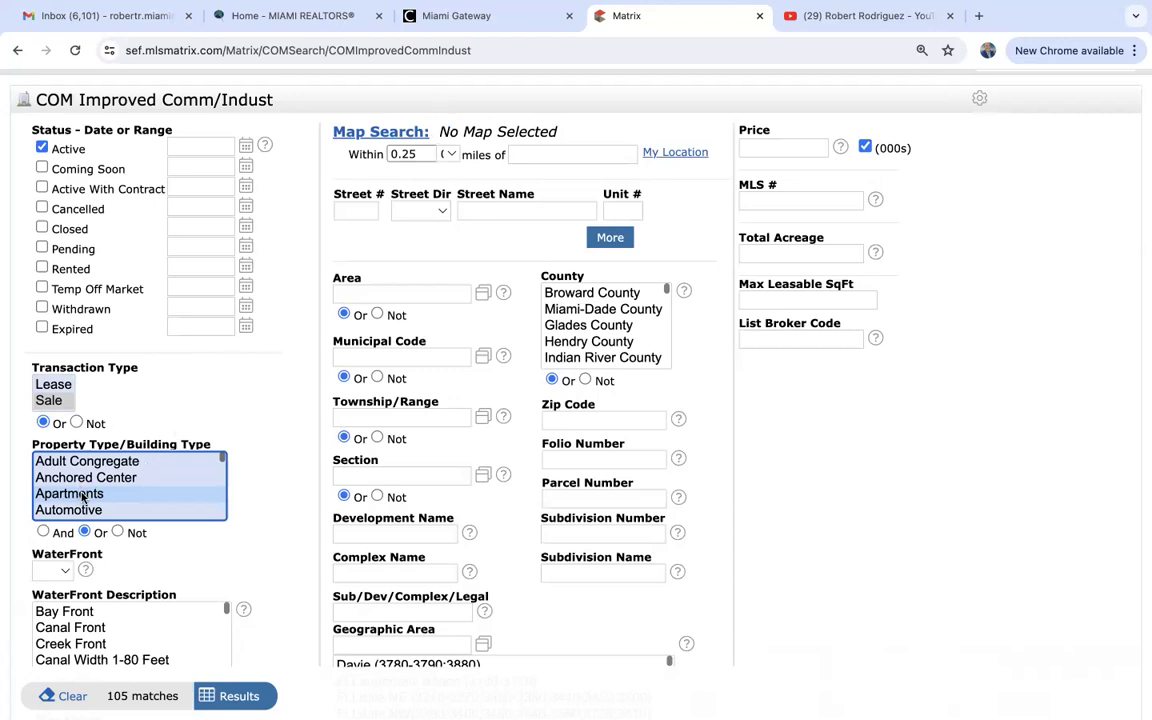
# Add Residential-Multi-Family, limit to Miami-Dade County, and list the 148 results.
pyautogui.scroll(-3, 83, 497)
pyautogui.scroll(-5, 83, 497)
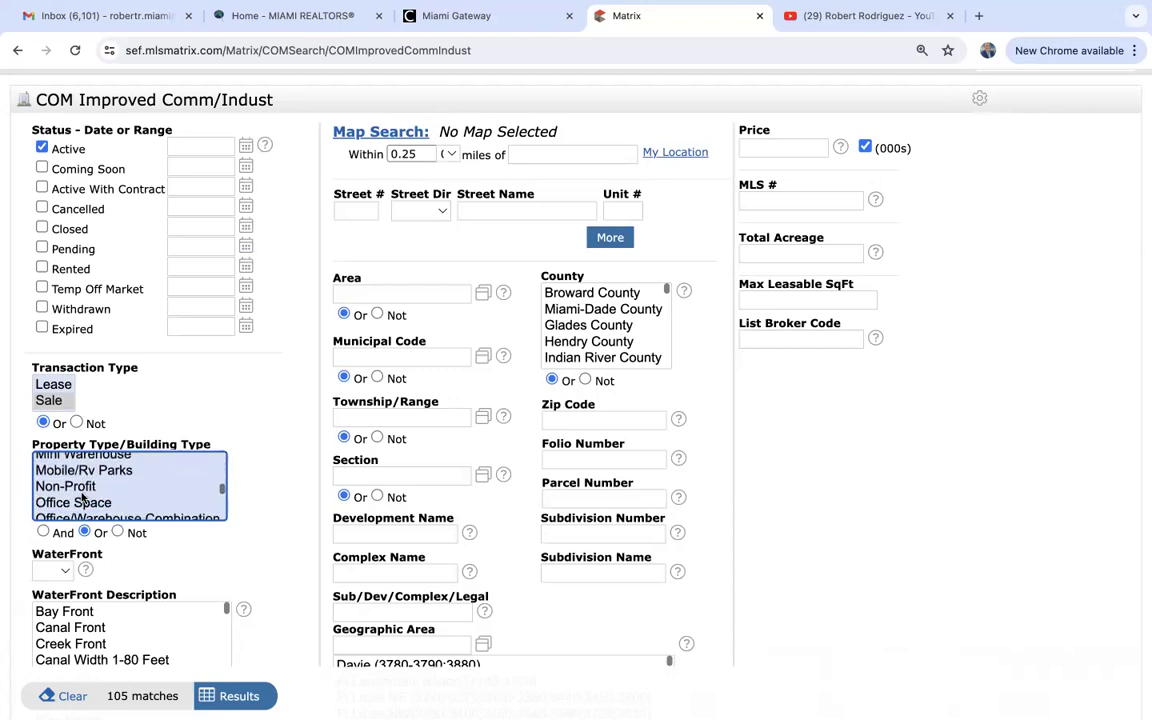
pyautogui.scroll(-2, 83, 497)
pyautogui.click(83, 494)
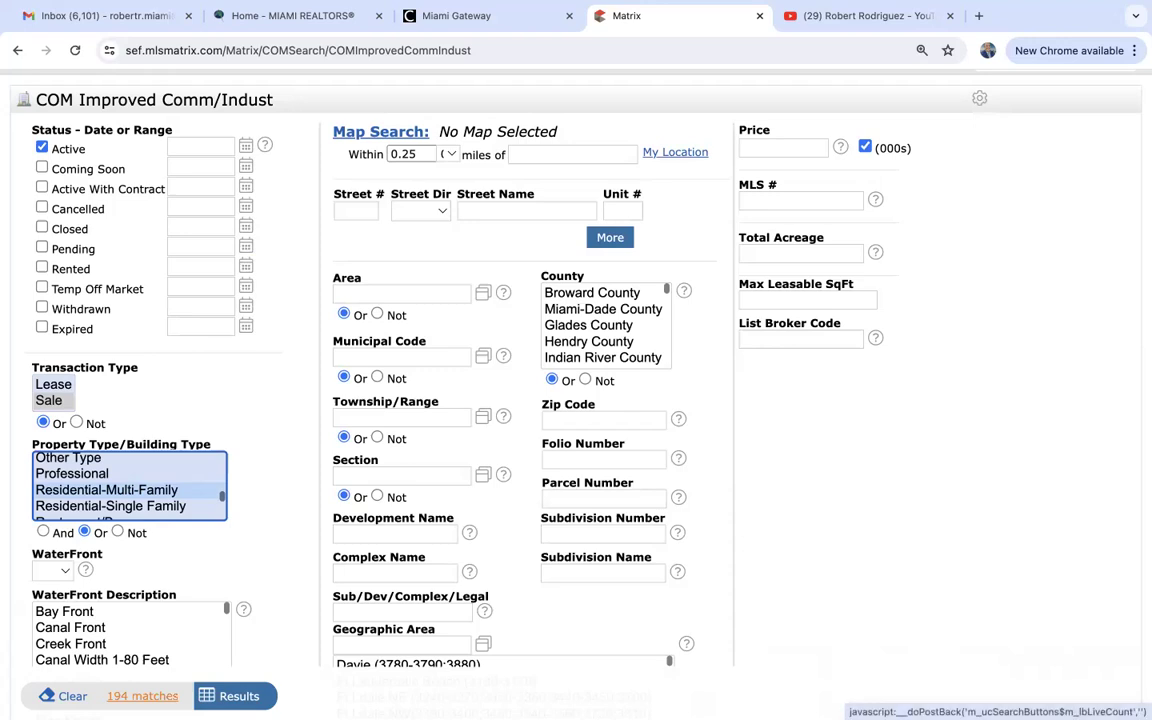
pyautogui.click(605, 325)
pyautogui.click(591, 312)
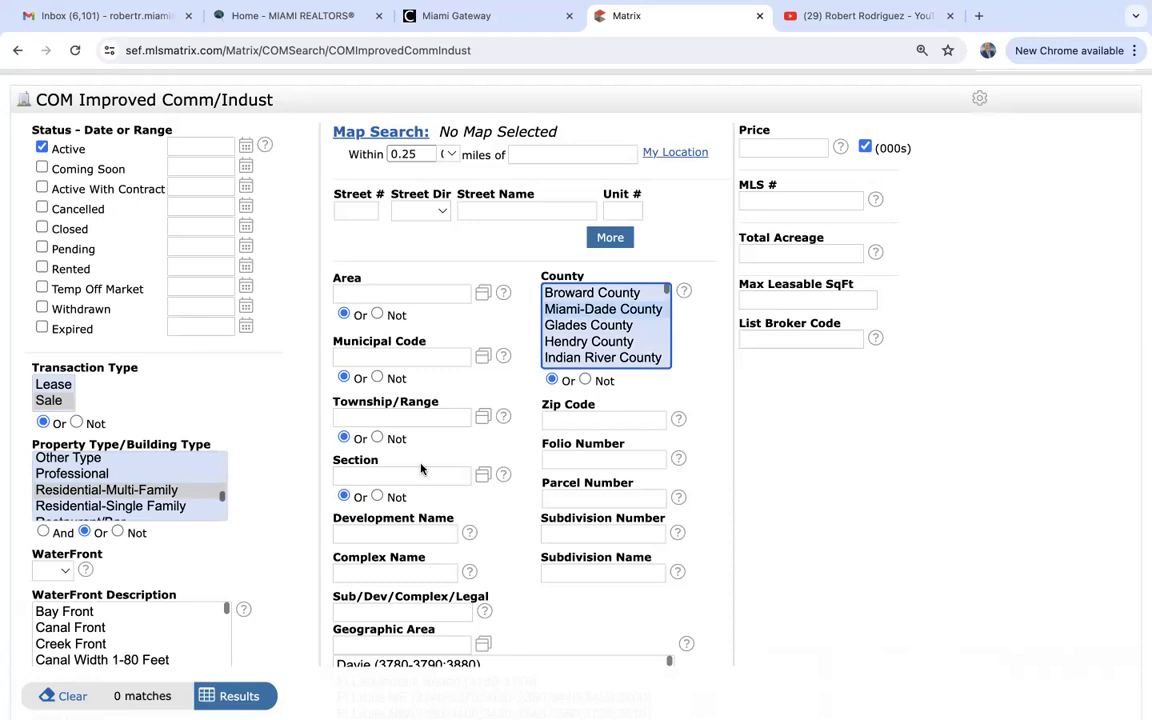
pyautogui.click(228, 702)
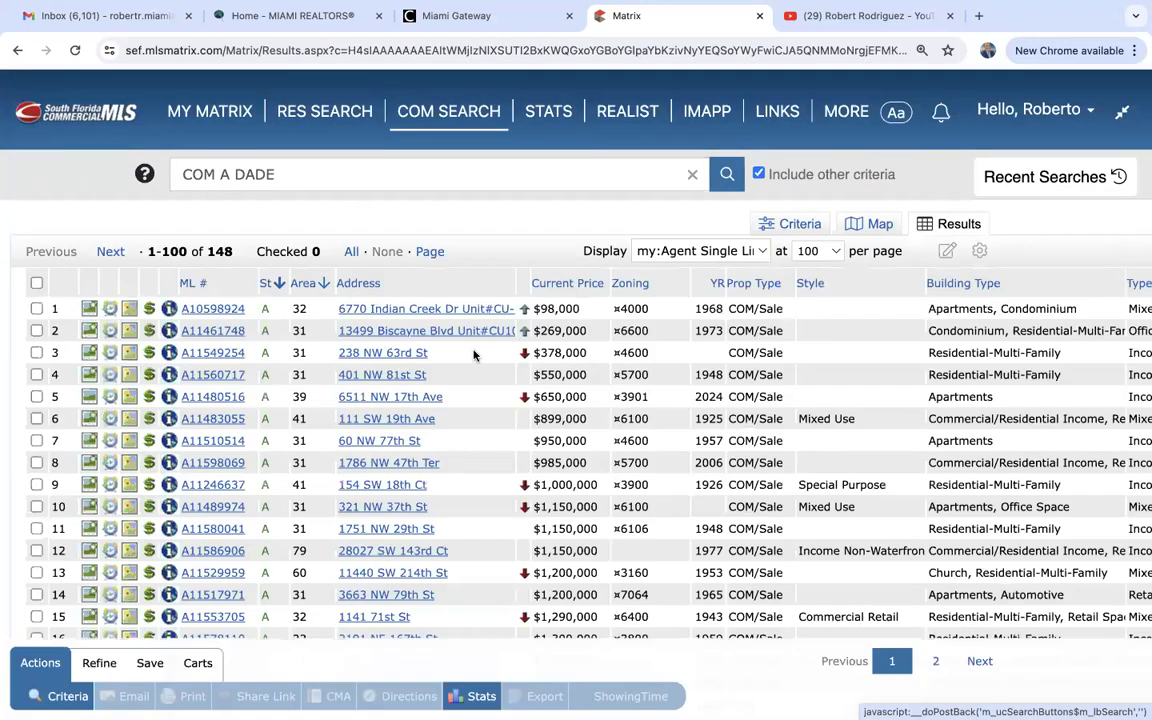
pyautogui.scroll(-5, 476, 512)
pyautogui.scroll(3, 476, 514)
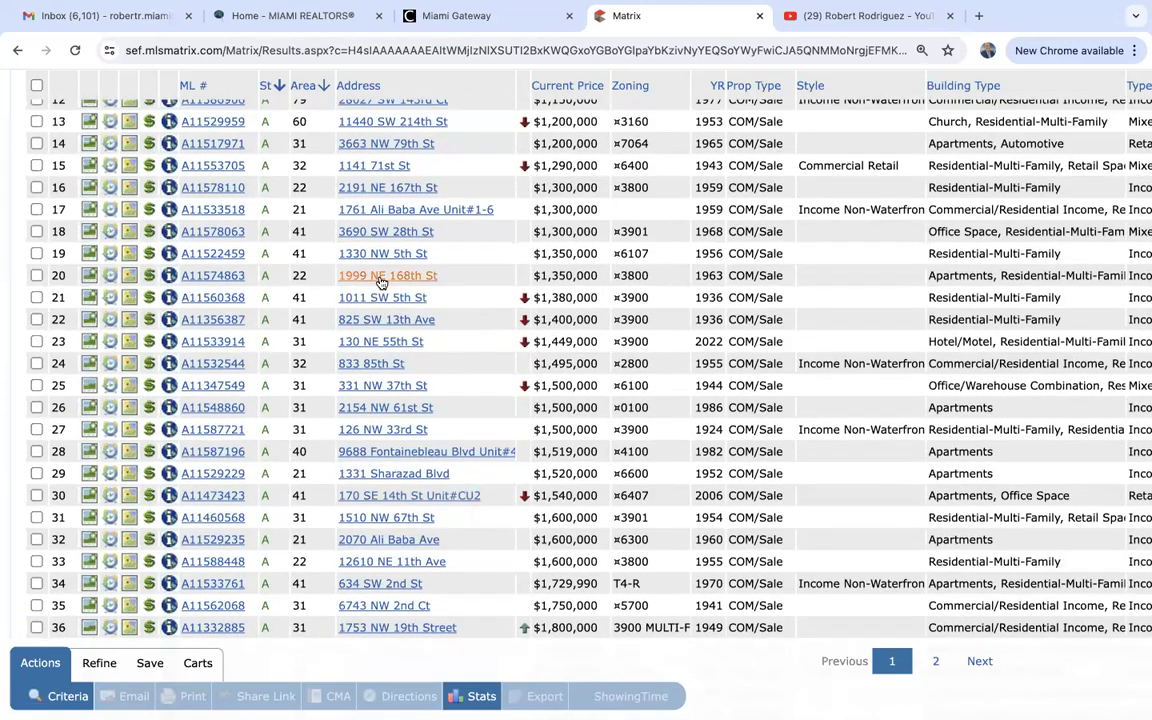
pyautogui.click(213, 276)
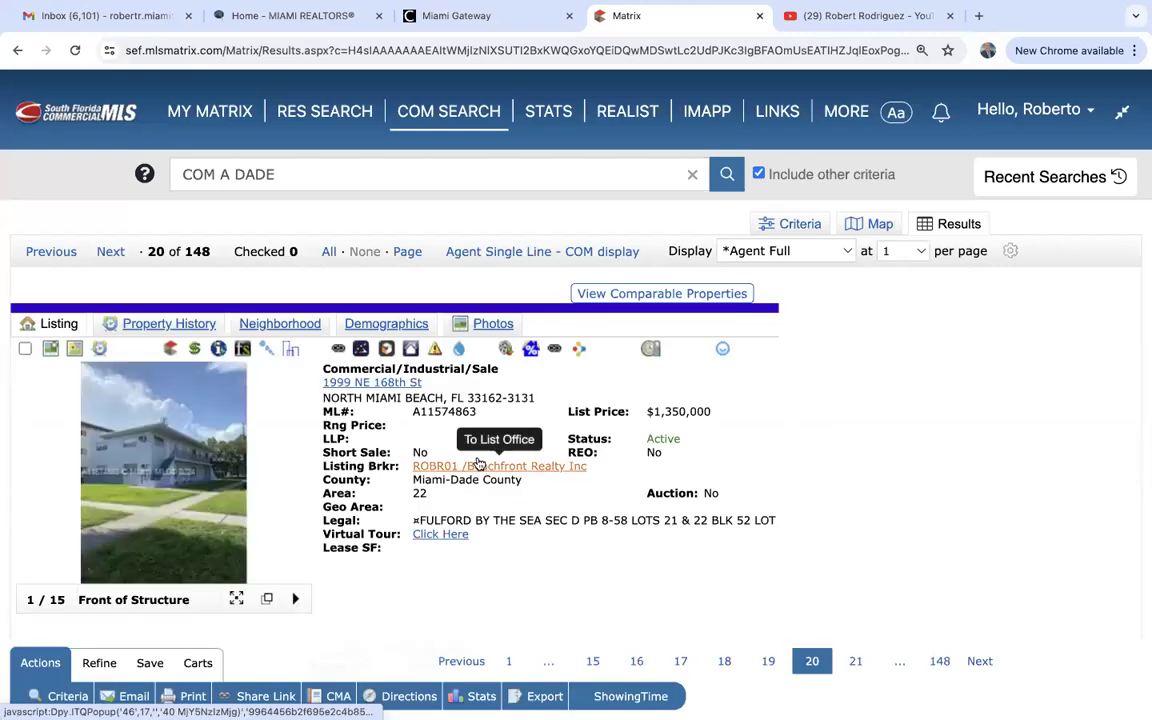
pyautogui.click(153, 455)
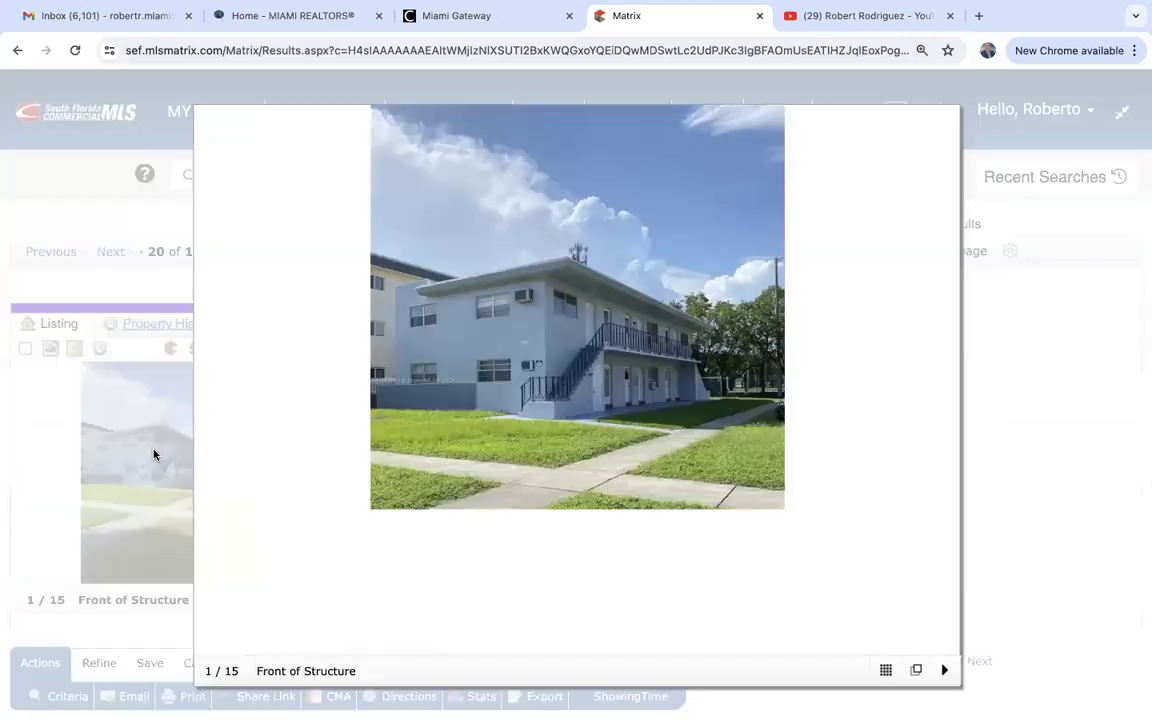
pyautogui.click(945, 125)
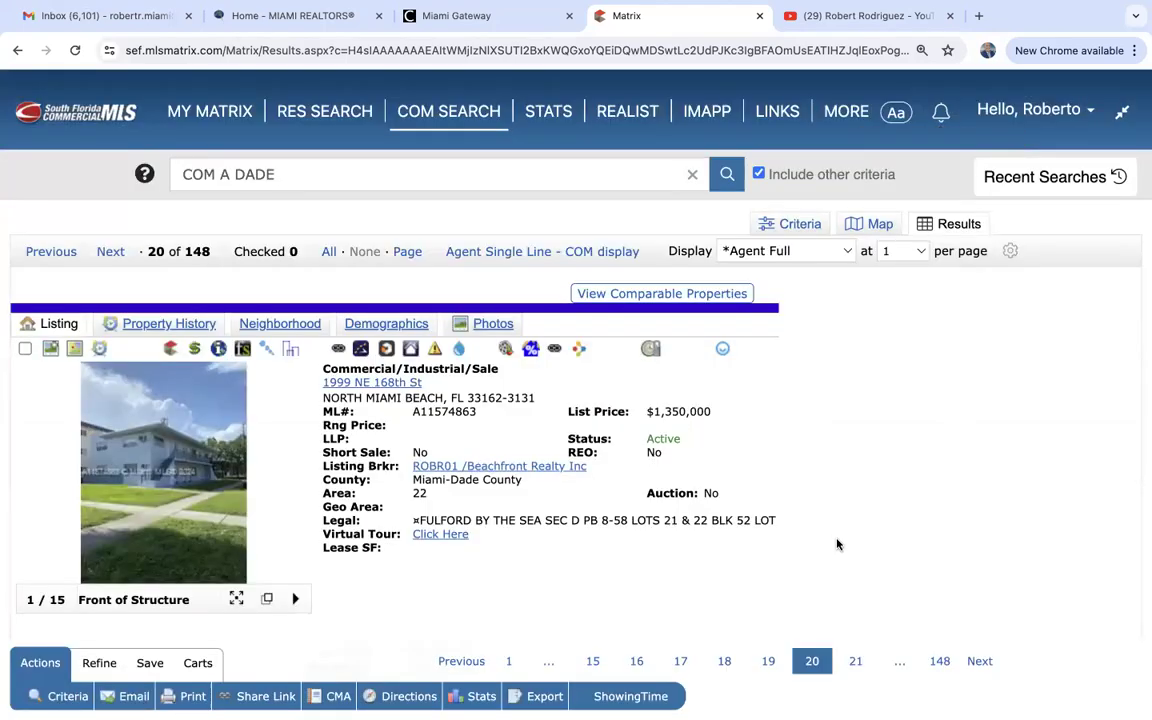
pyautogui.scroll(-5, 837, 544)
pyautogui.scroll(-3, 837, 544)
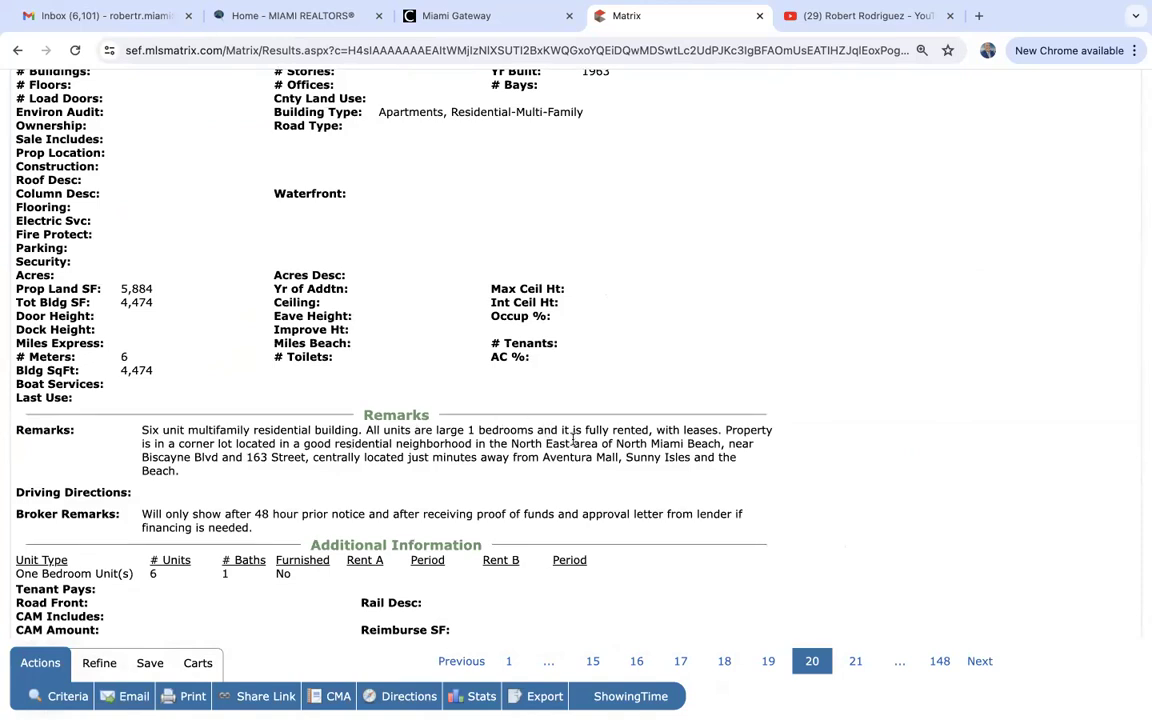
pyautogui.scroll(10, 572, 441)
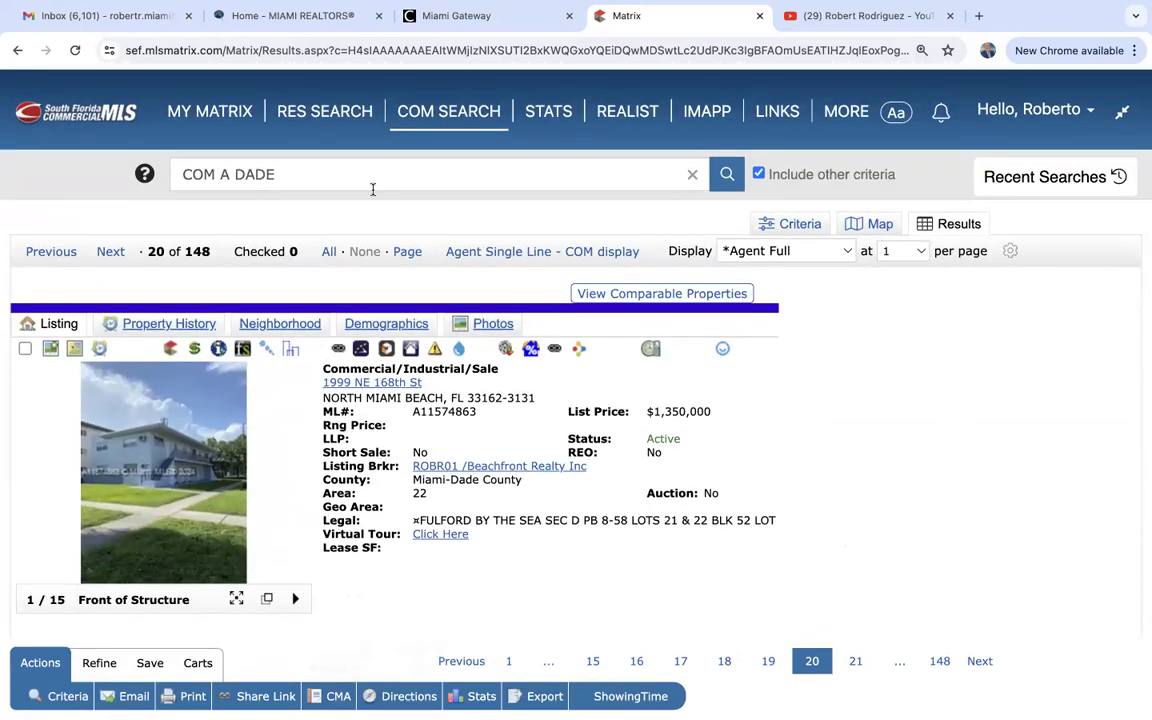
pyautogui.moveTo(347, 113)
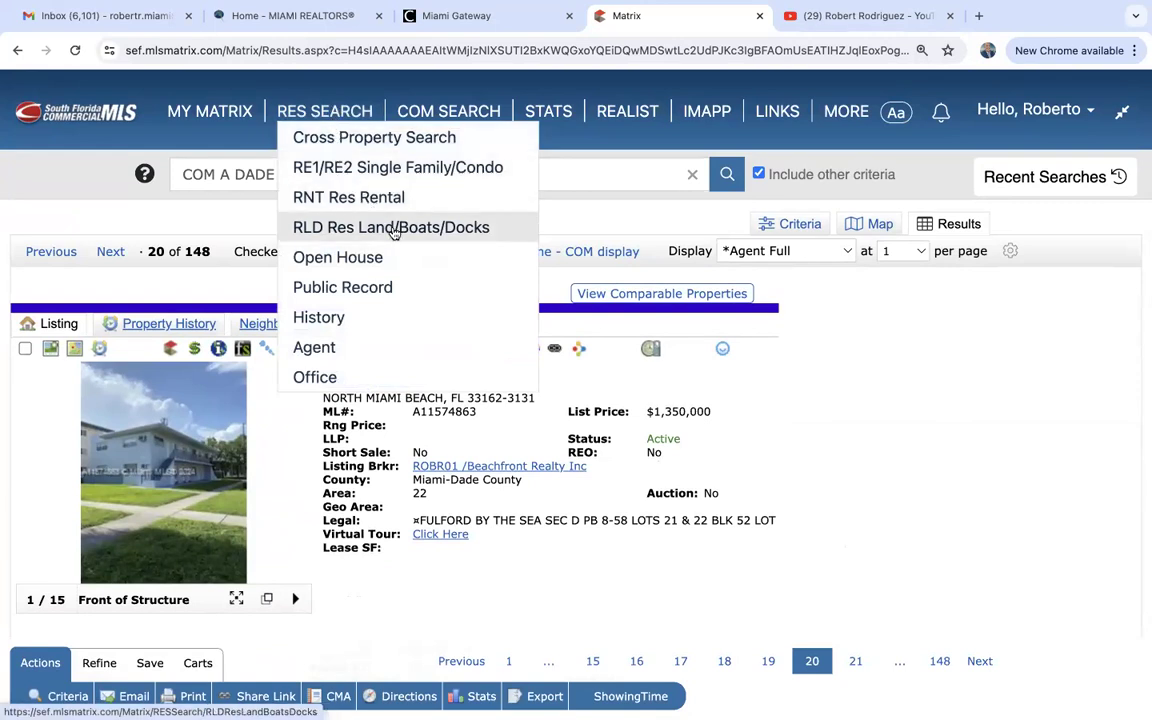
# Start a RIN Multi-Family Income search with Duplex, Fourplex and Triplex selected, giving 249 matches.
pyautogui.moveTo(428, 125)
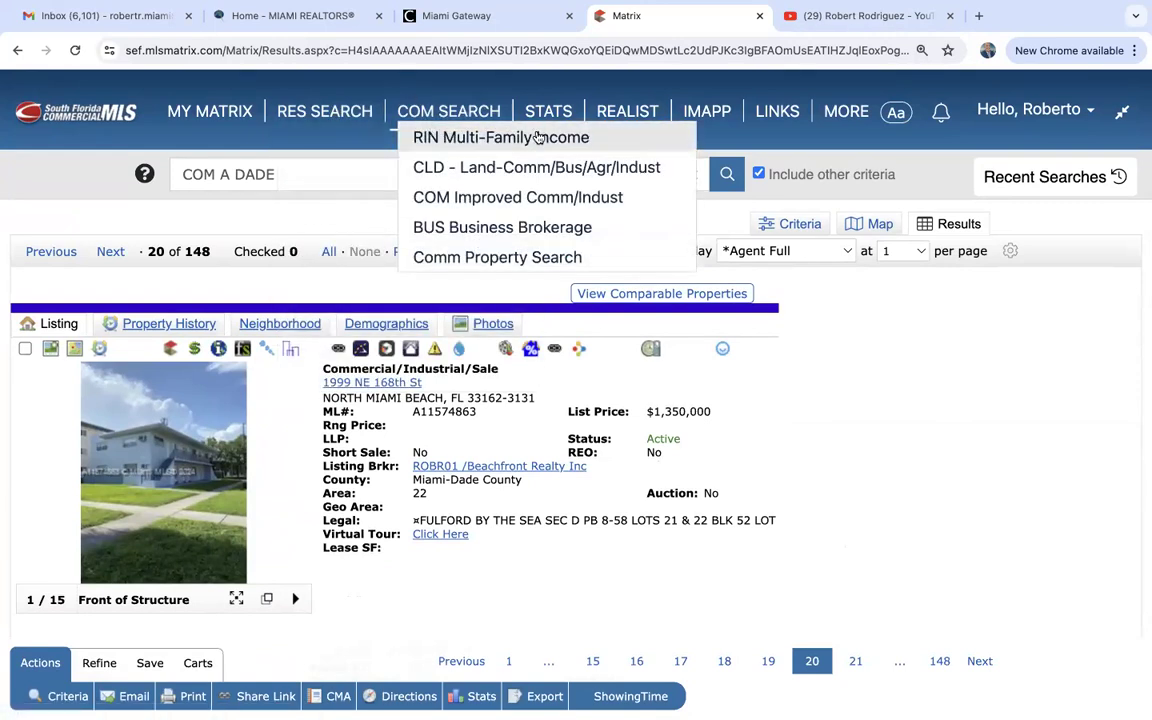
pyautogui.click(484, 139)
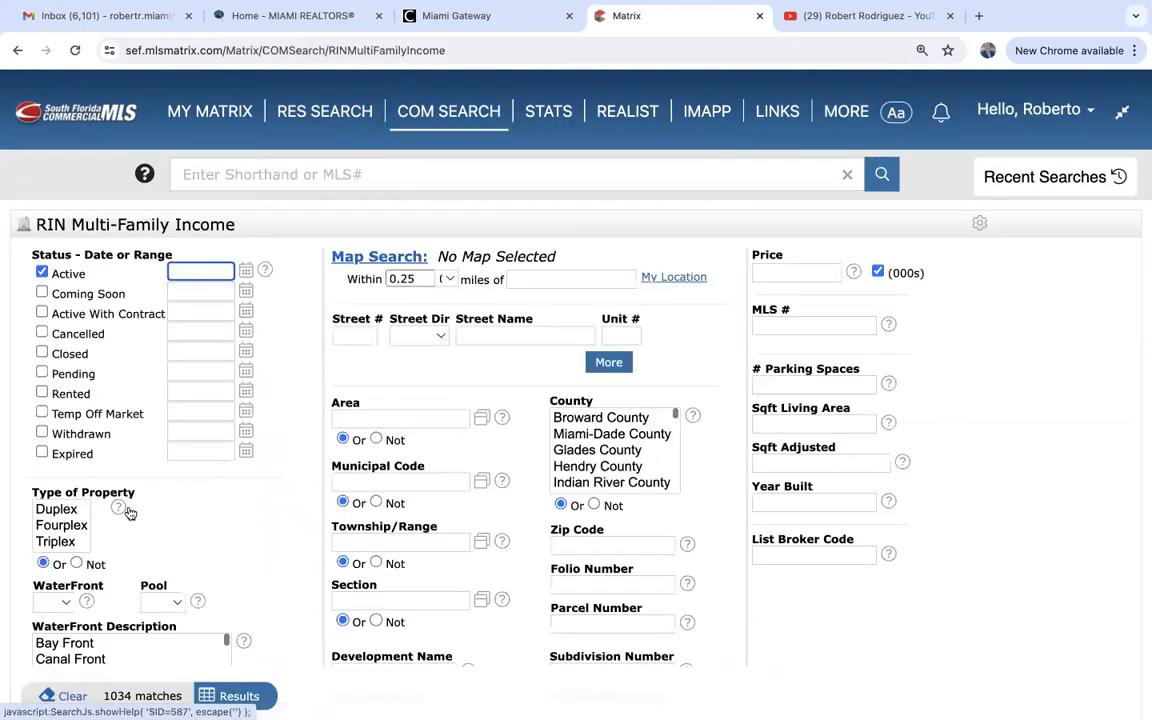
pyautogui.scroll(-1, 120, 480)
pyautogui.moveTo(72, 421); pyautogui.dragTo(71, 449)
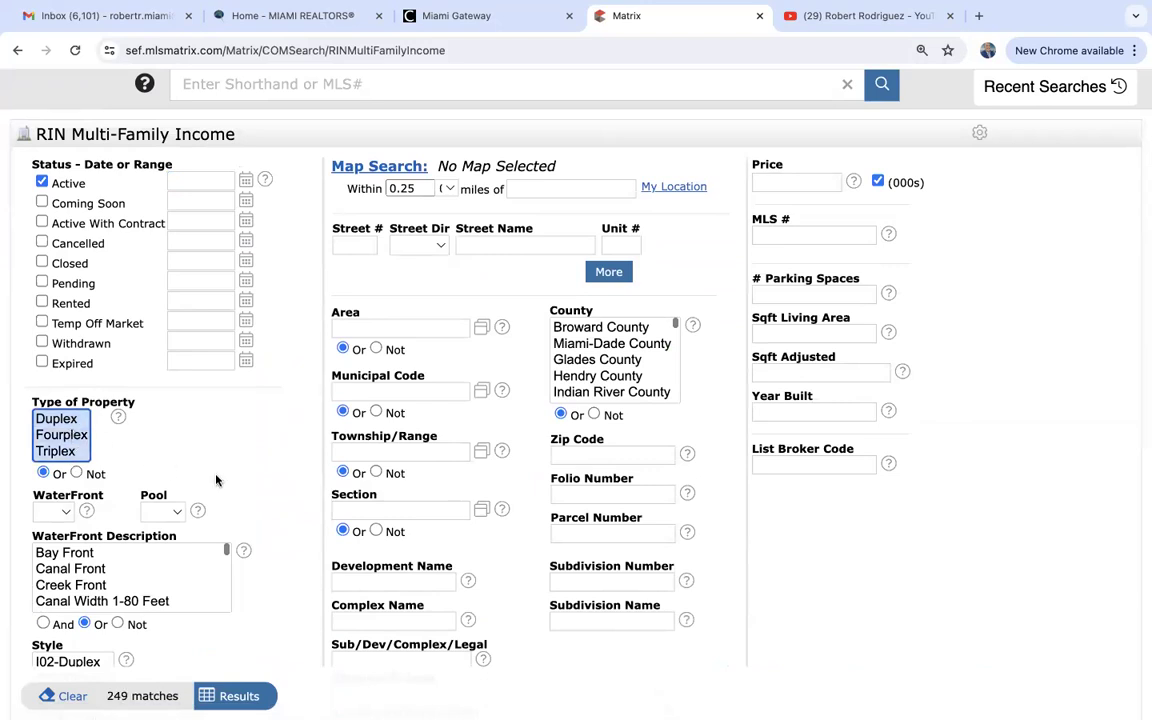
pyautogui.scroll(2, 216, 480)
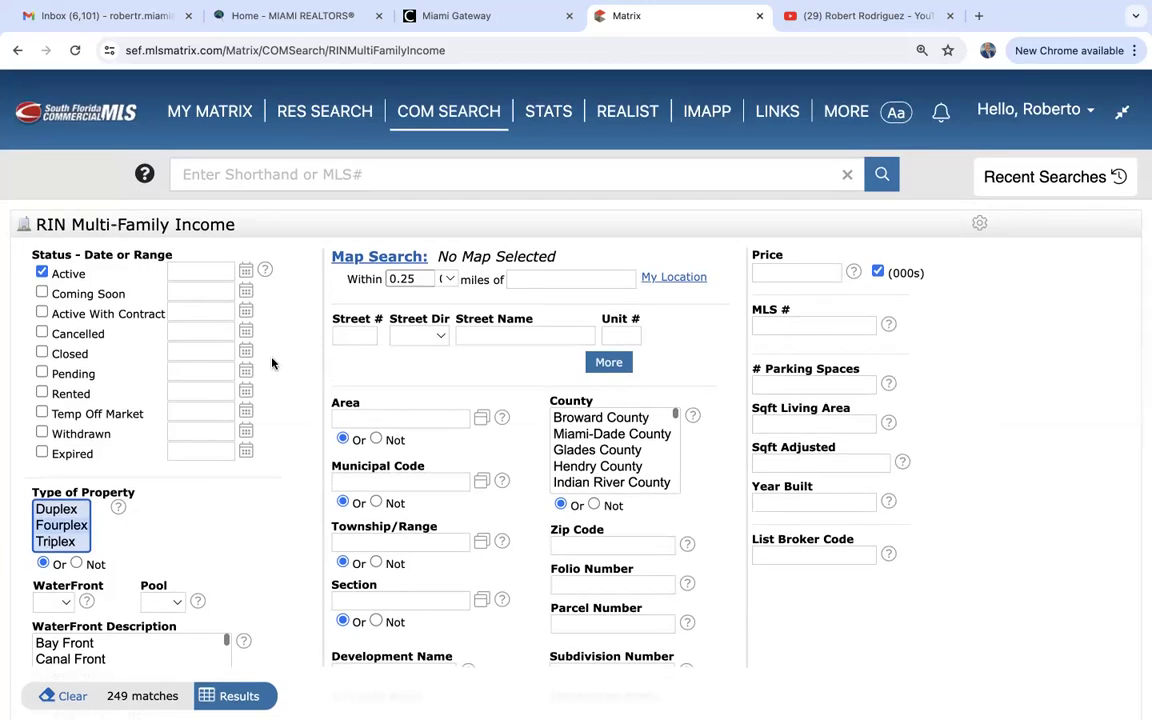
pyautogui.click(286, 412)
pyautogui.moveTo(218, 113)
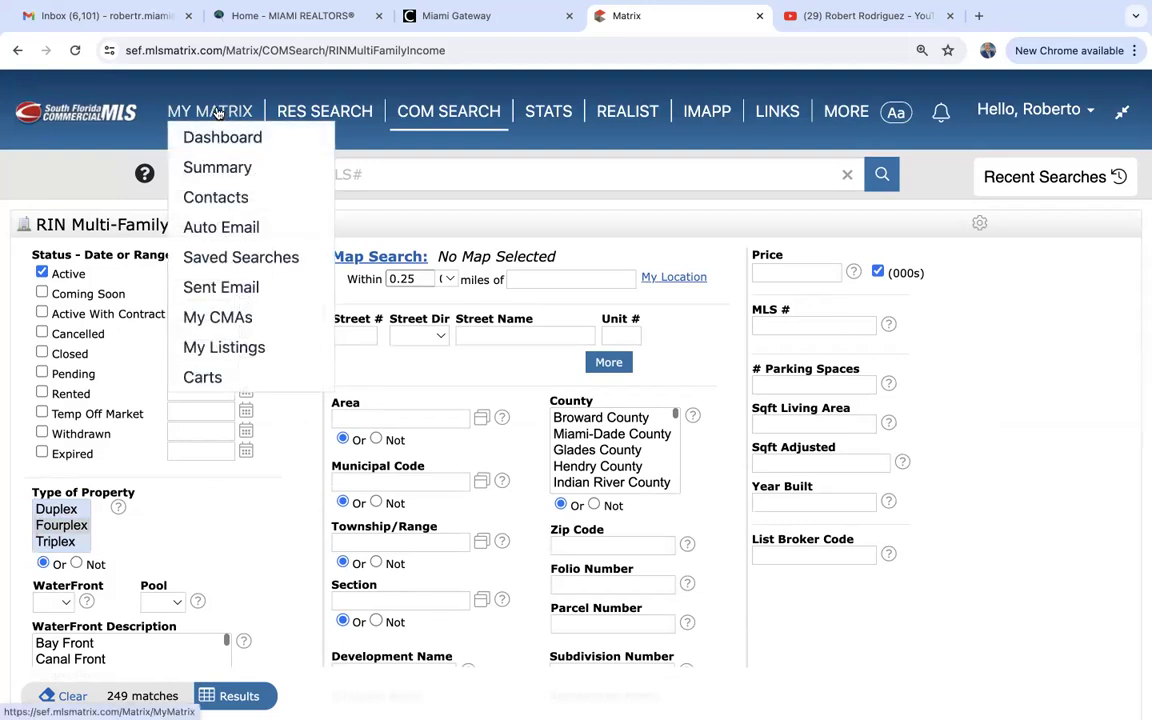
# Start an RE1/RE2 Single Family/Condo search including both Single Family and Condo types.
pyautogui.click(218, 113)
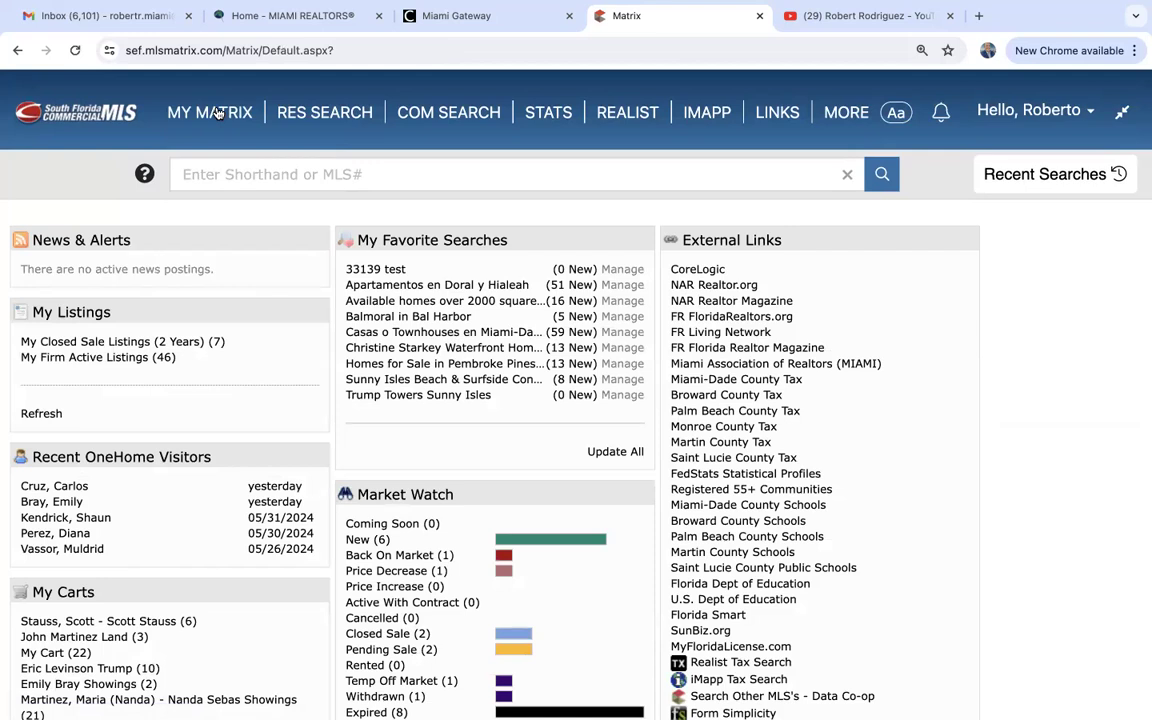
pyautogui.moveTo(305, 113)
pyautogui.click(348, 172)
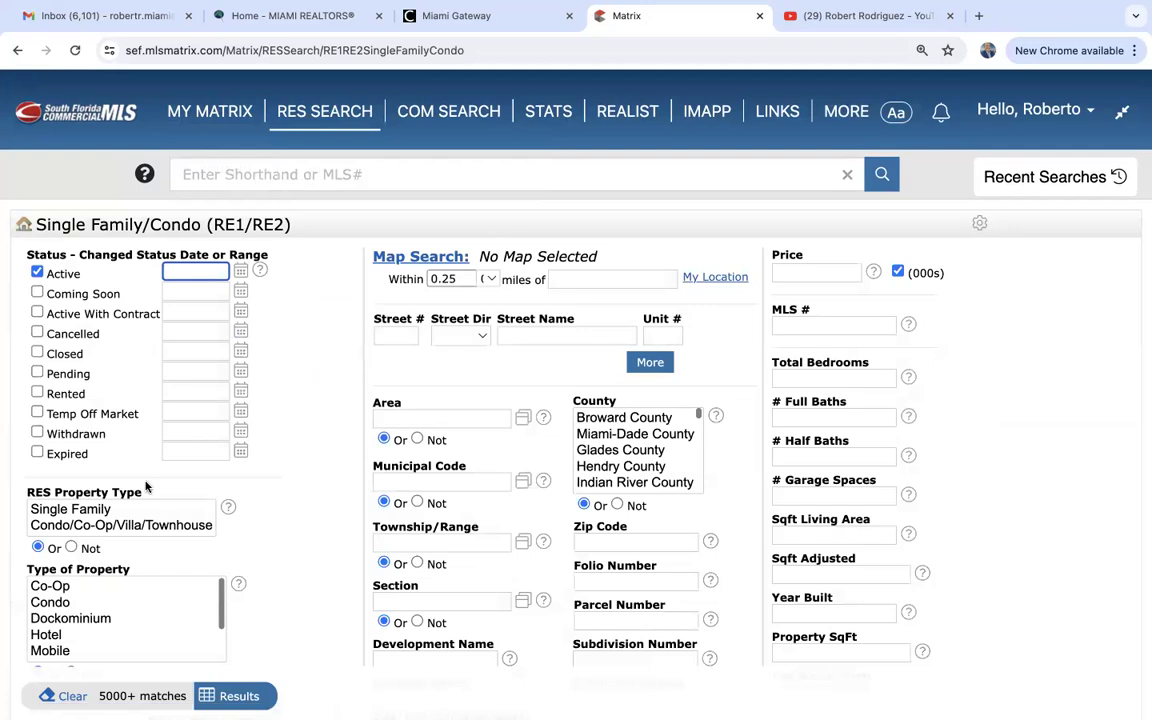
pyautogui.moveTo(93, 524); pyautogui.dragTo(128, 507)
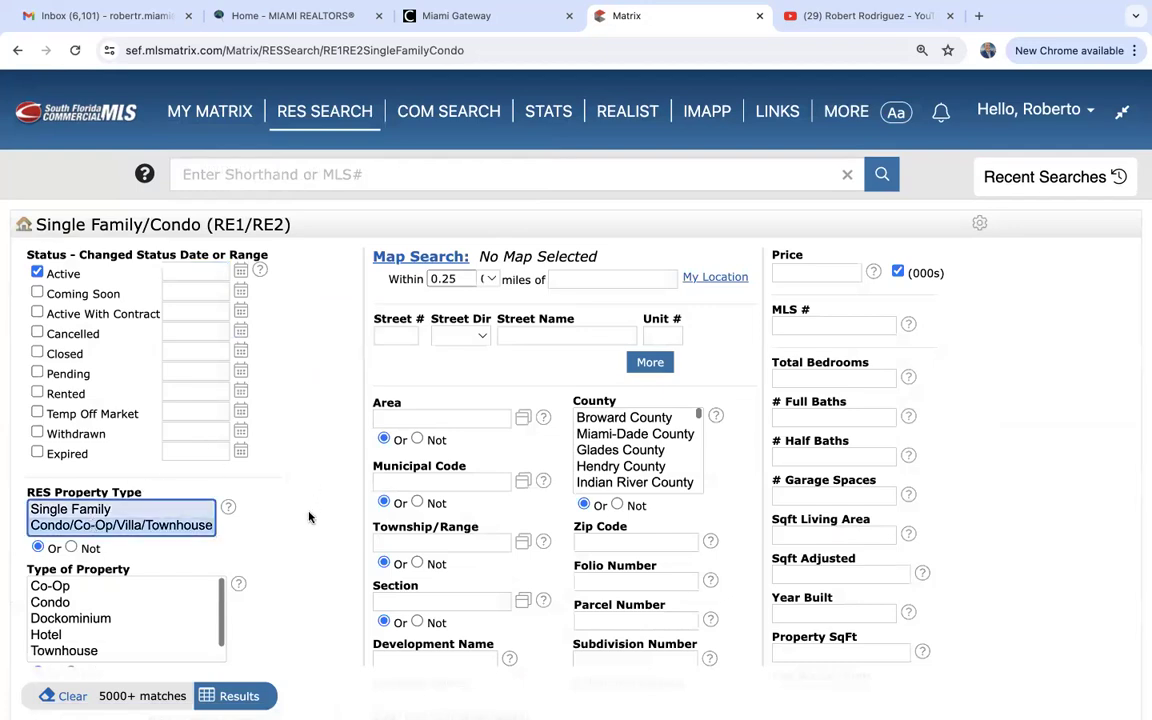
pyautogui.scroll(-2, 305, 528)
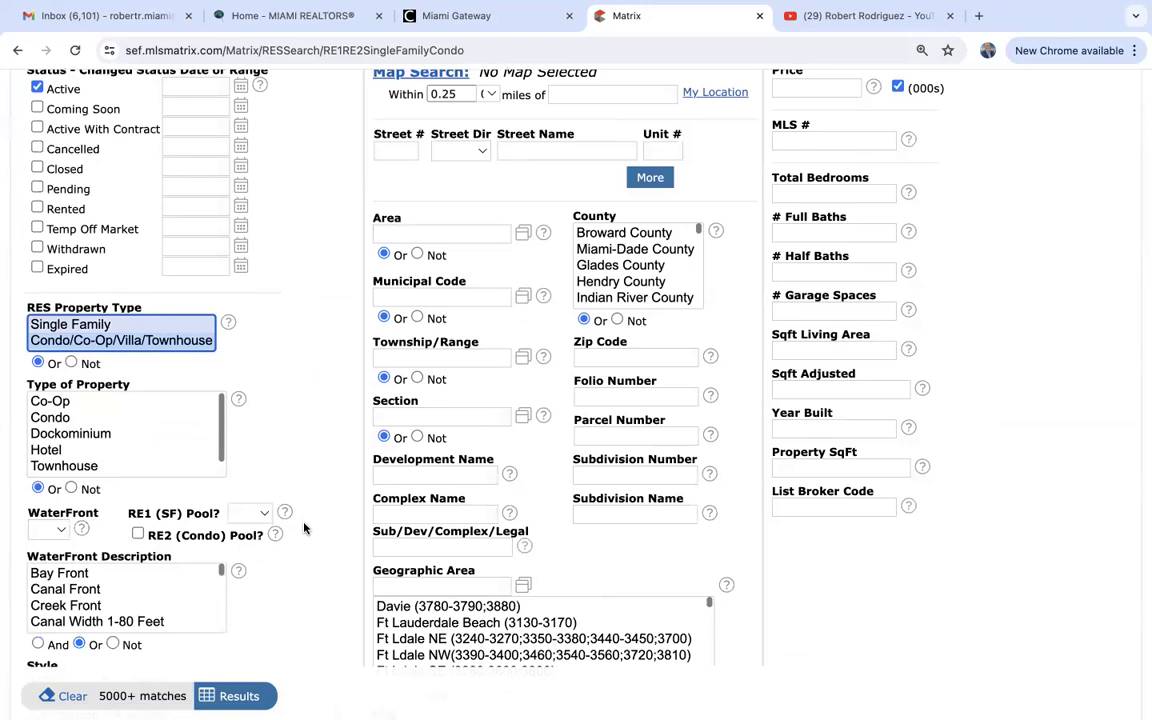
pyautogui.scroll(2, 305, 528)
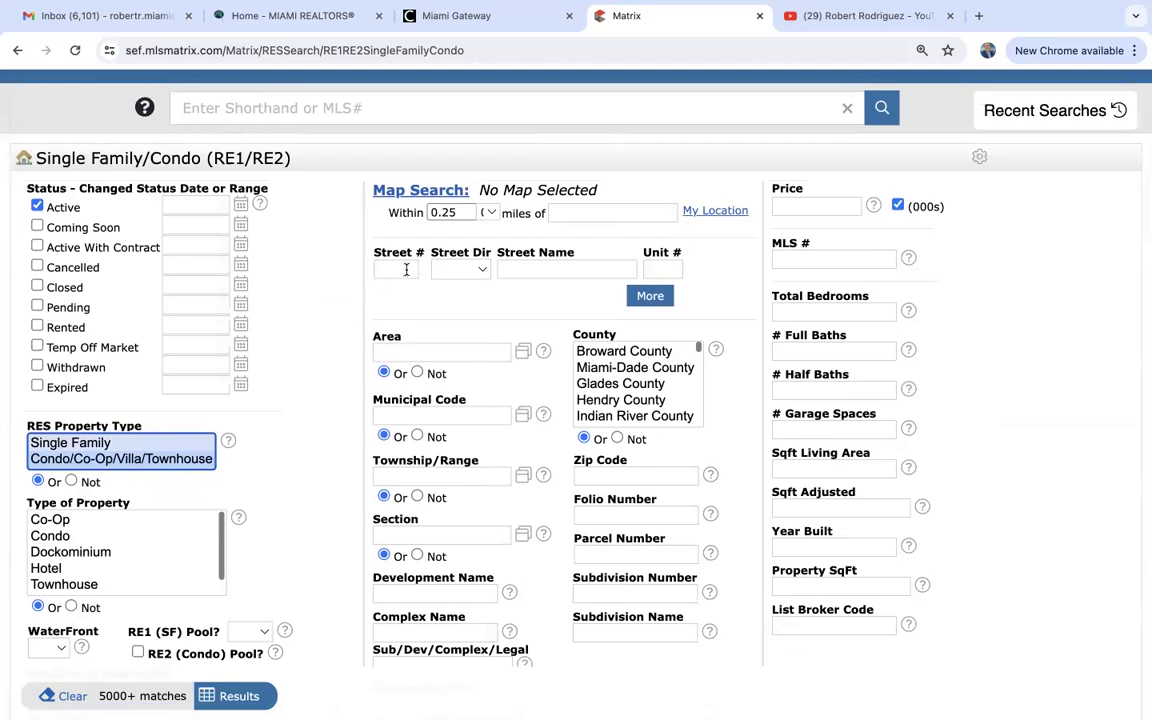
# Enter street number 50 and street name 'biscayne blvd', narrowing to 16 matches.
pyautogui.click(406, 269)
pyautogui.write('50')
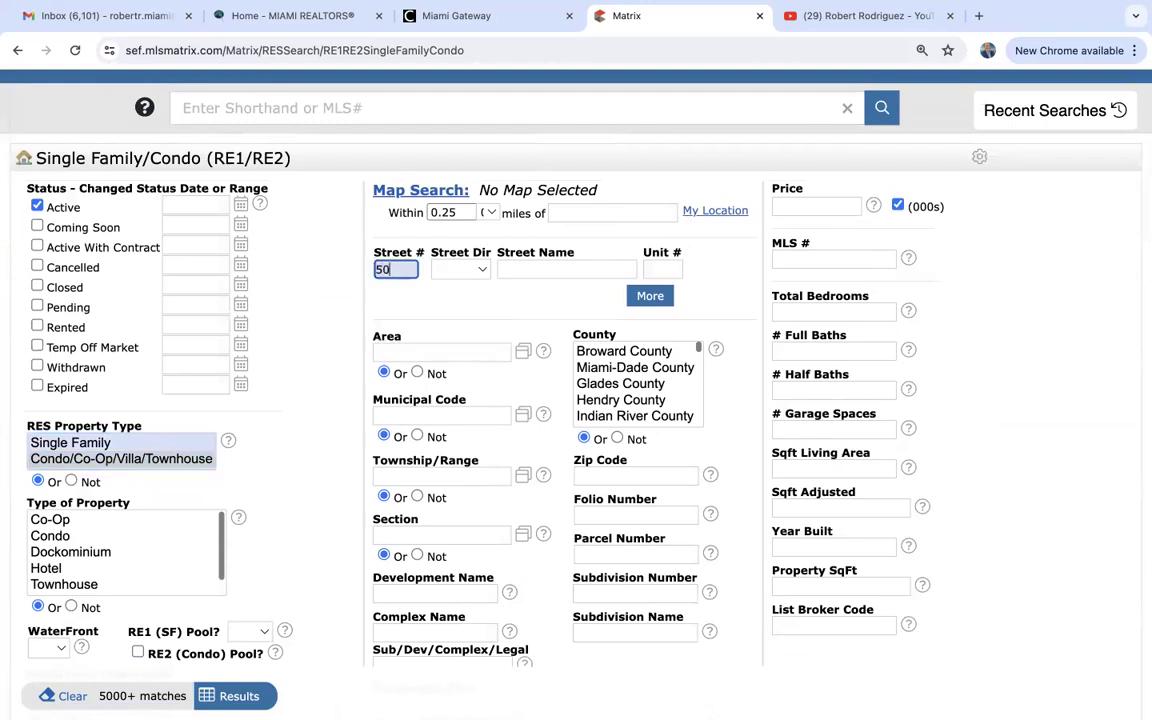
pyautogui.click(539, 267)
pyautogui.write('bisca')
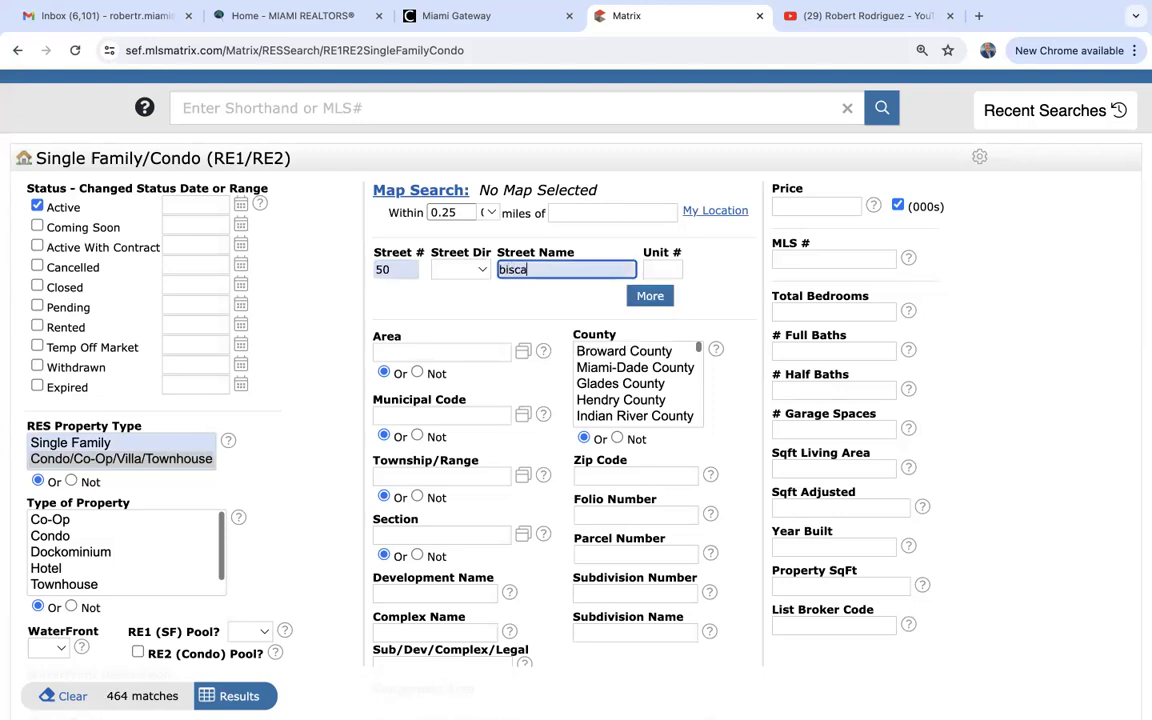
pyautogui.write('yne blvd')
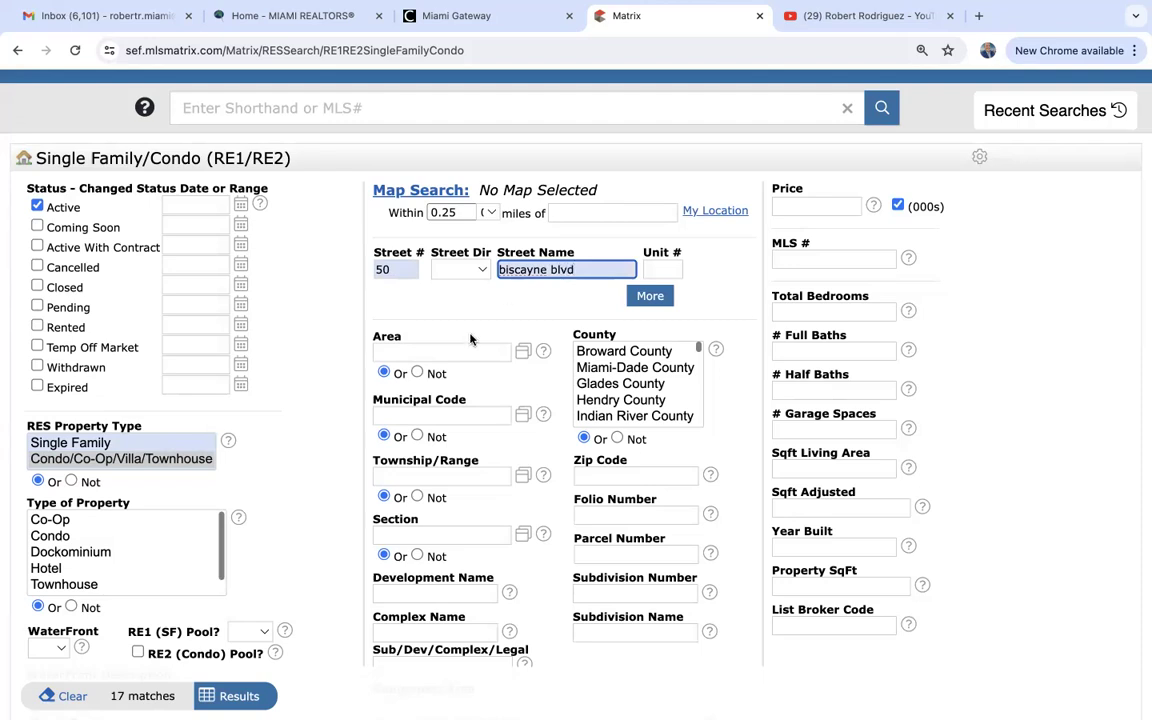
pyautogui.click(314, 448)
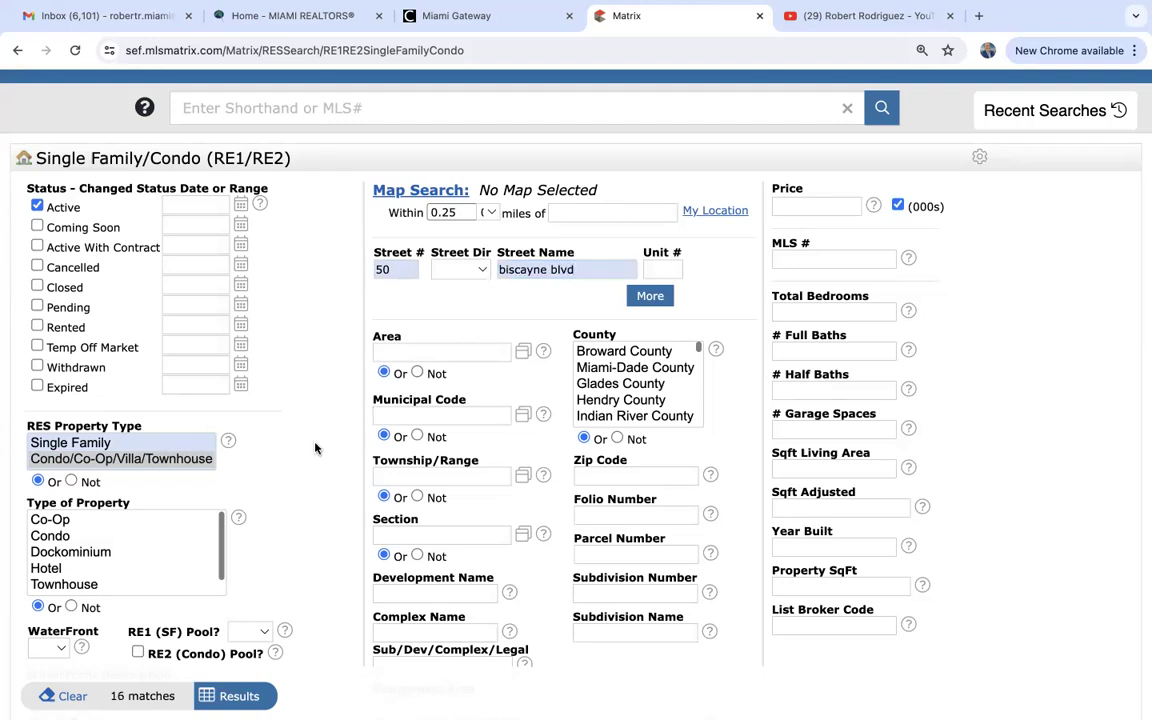
# Show the 16 active 50 Biscayne Blvd units, priced $360,000 to $2,895,000, and browse the table.
pyautogui.click(234, 697)
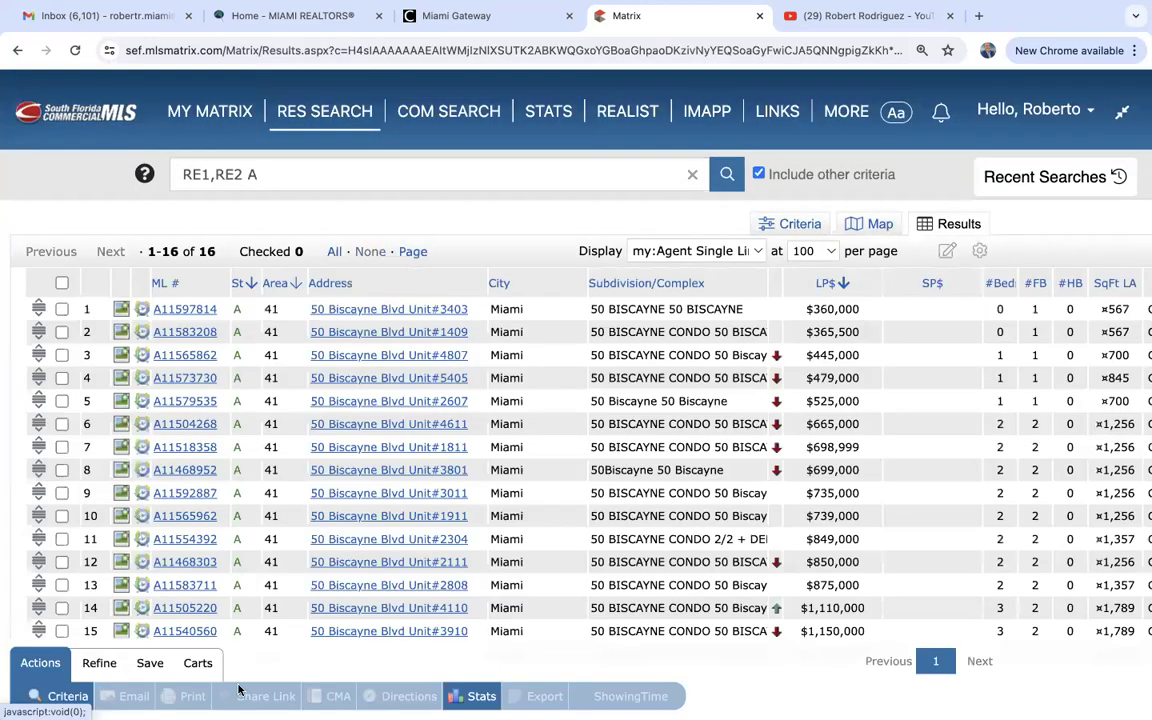
pyautogui.scroll(-5, 492, 256)
pyautogui.scroll(1, 492, 256)
pyautogui.scroll(3, 492, 256)
pyautogui.scroll(-2, 492, 256)
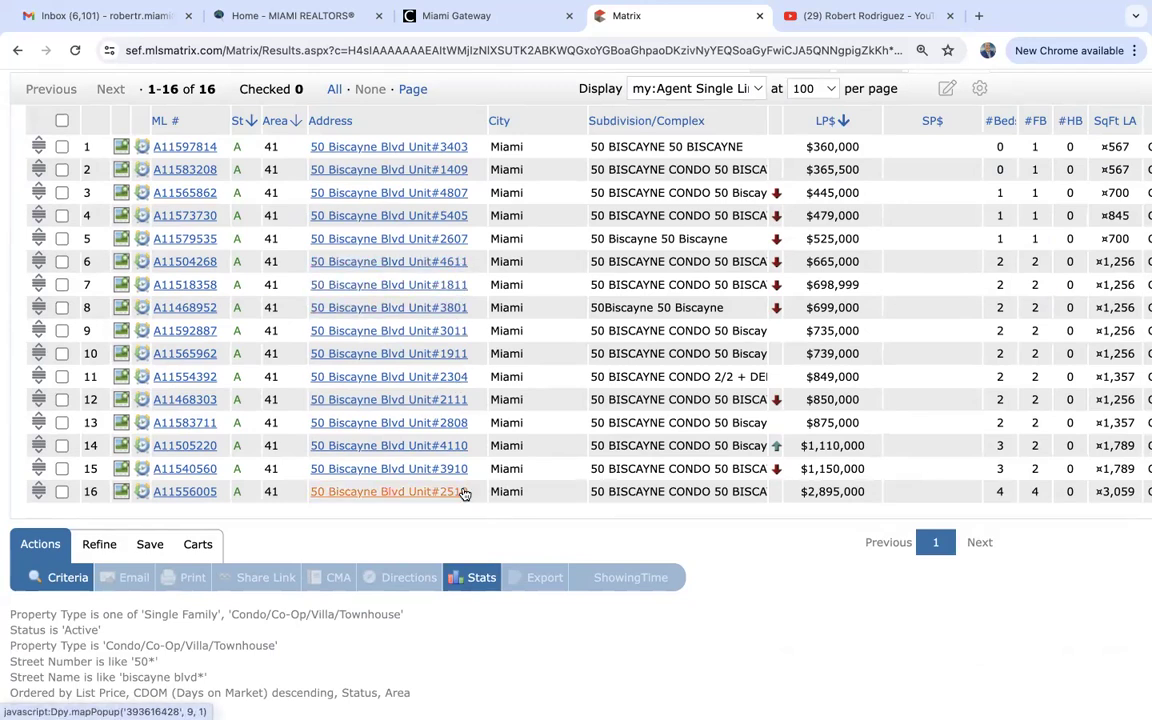
pyautogui.scroll(3, 464, 494)
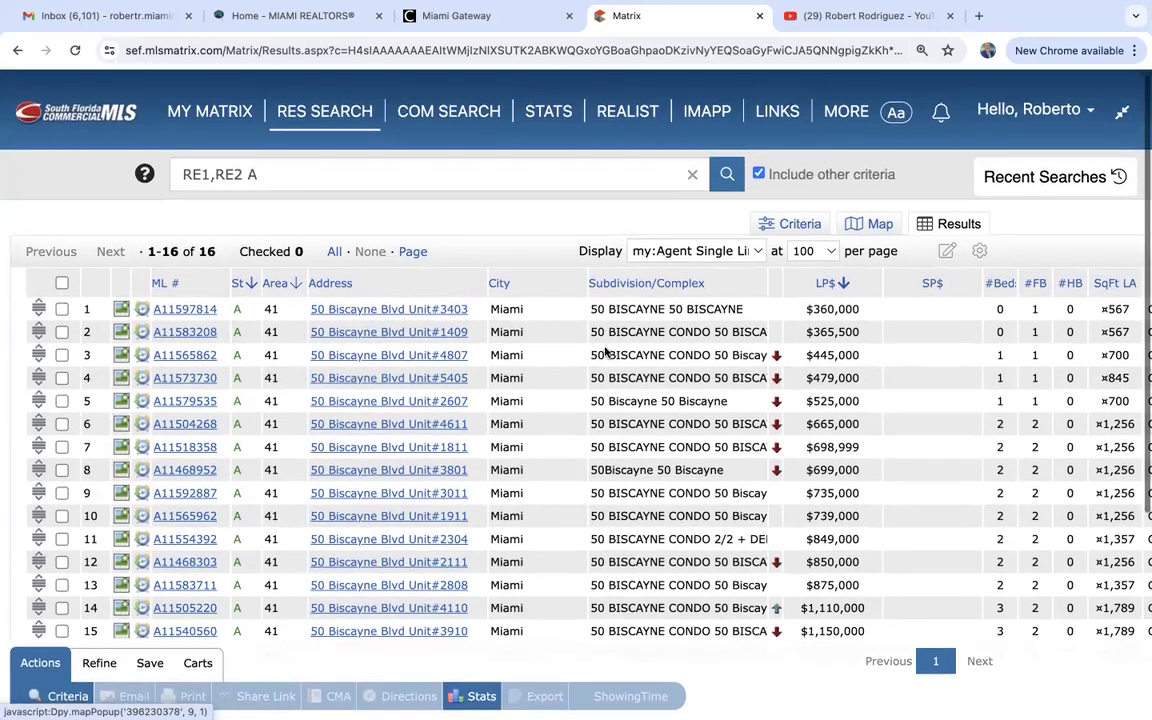
# Enter *11* in the Unit # criteria field and show the 6 matching listings.
pyautogui.click(778, 231)
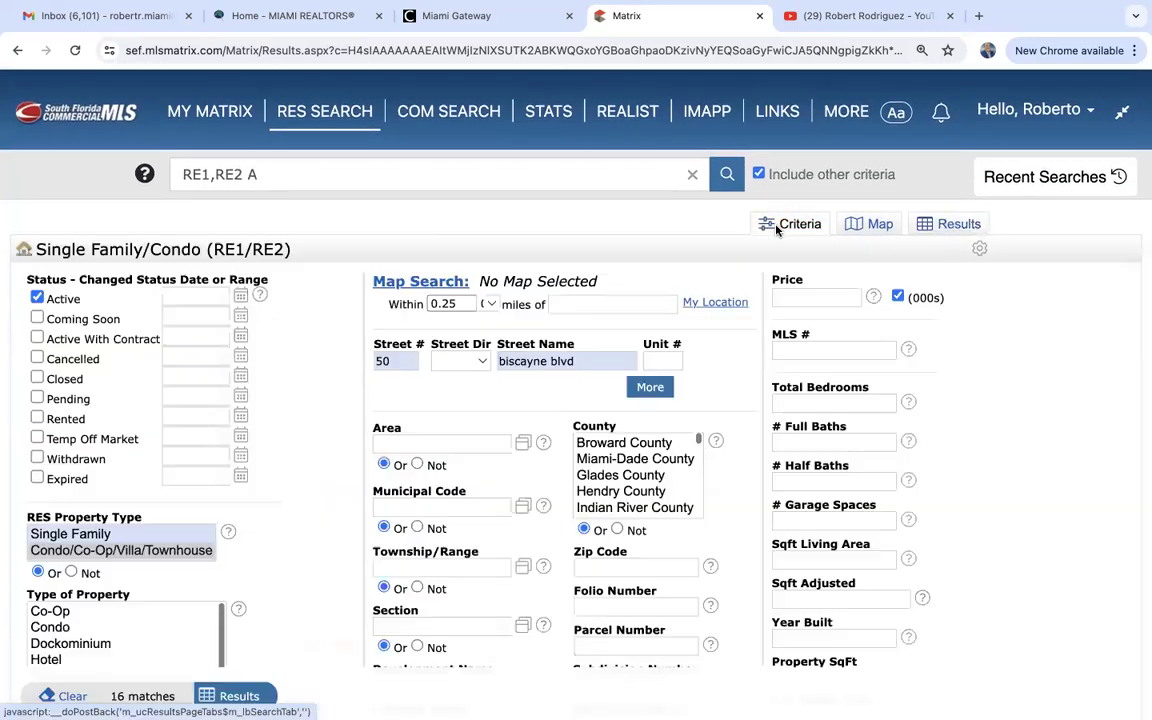
pyautogui.click(662, 362)
pyautogui.write('11')
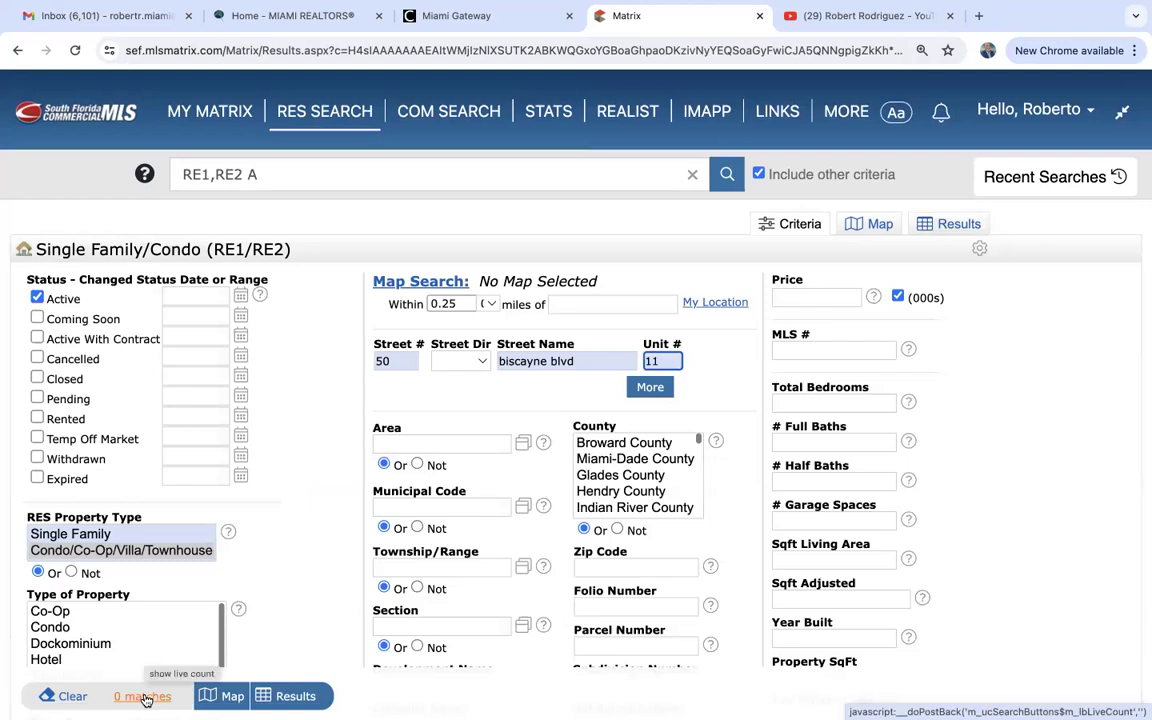
pyautogui.write('*')
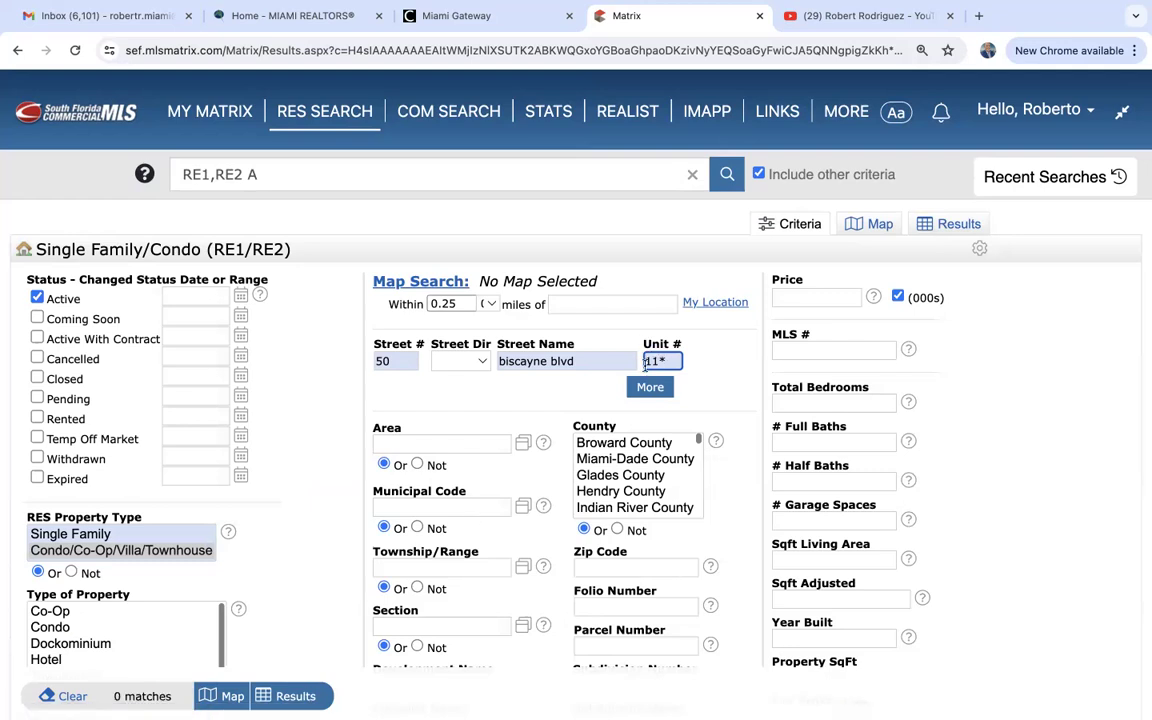
pyautogui.write('*')
pyautogui.click(296, 697)
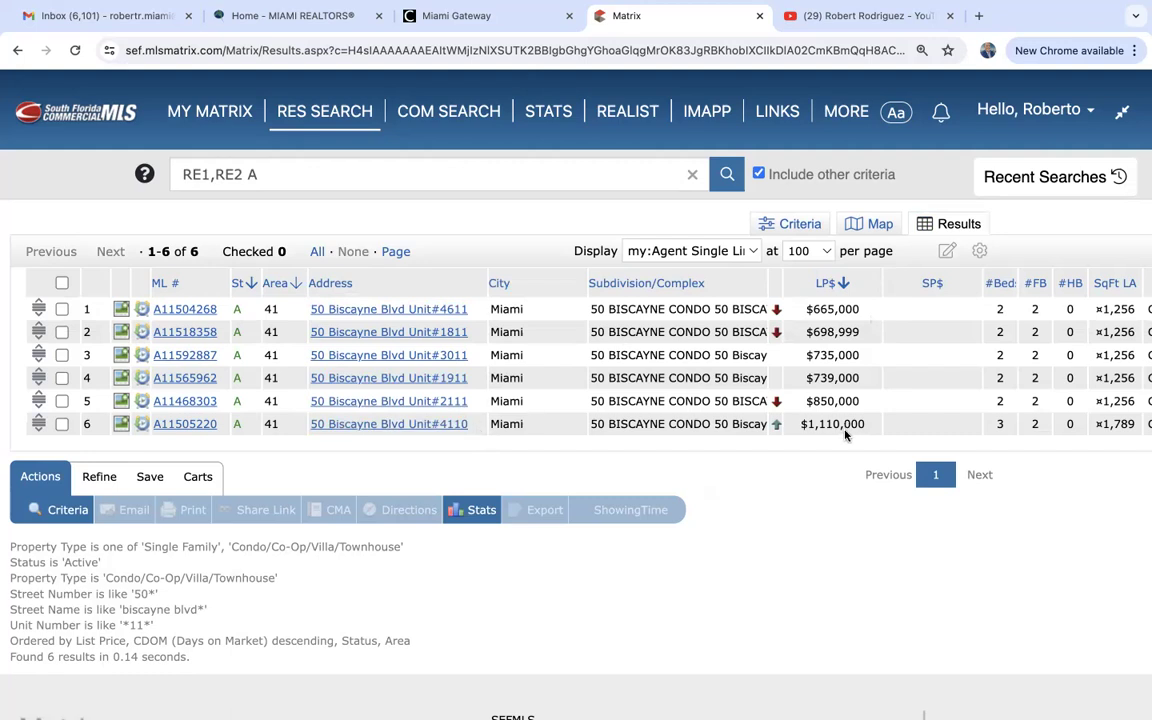
pyautogui.click(184, 316)
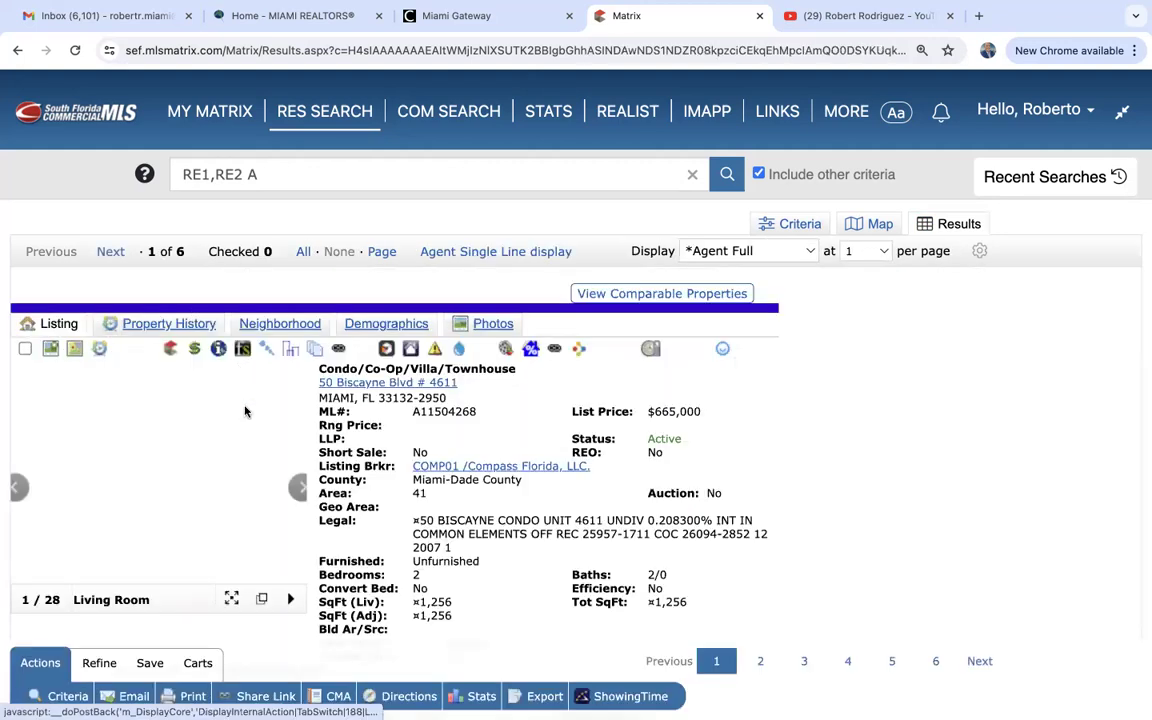
pyautogui.click(205, 450)
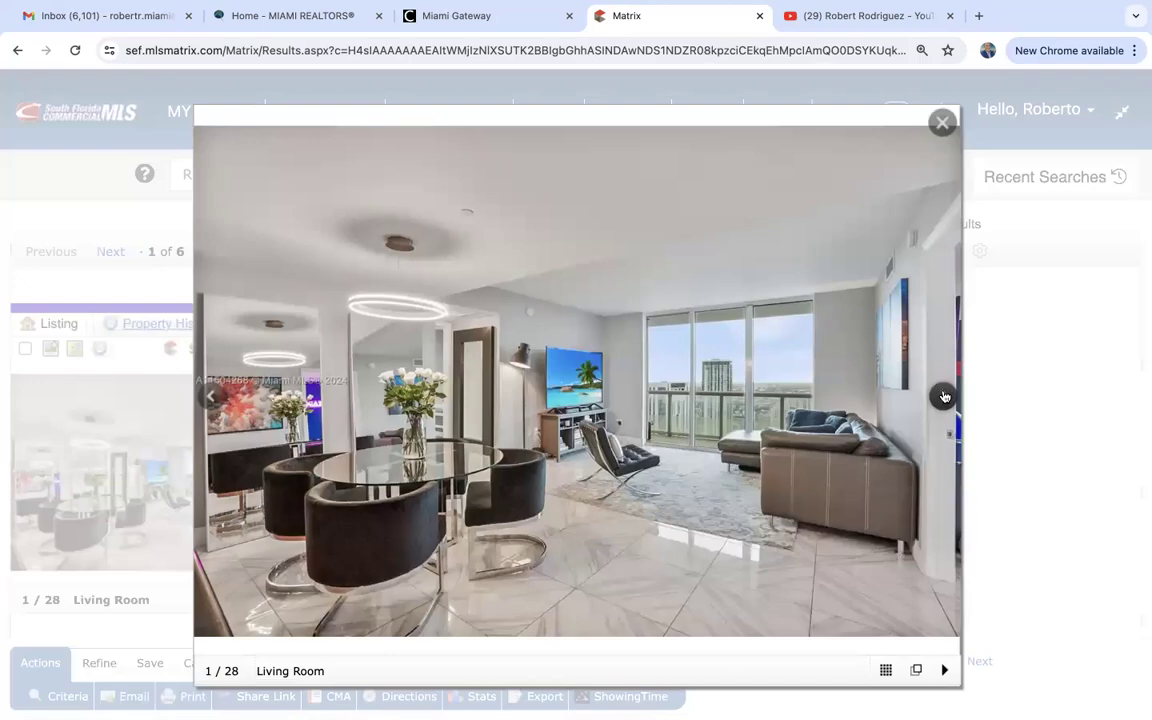
pyautogui.click(943, 396)
pyautogui.click(943, 396)
pyautogui.click(943, 396)
pyautogui.click(943, 396)
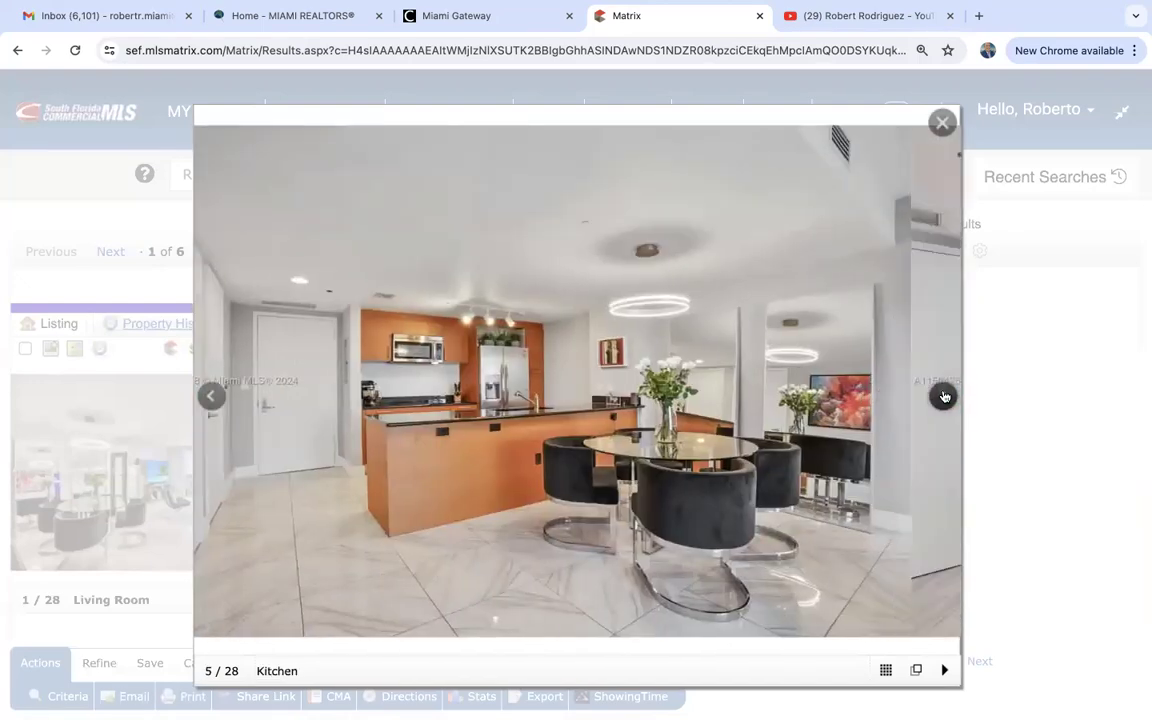
pyautogui.click(943, 396)
pyautogui.click(943, 396)
pyautogui.click(943, 396)
pyautogui.click(943, 396)
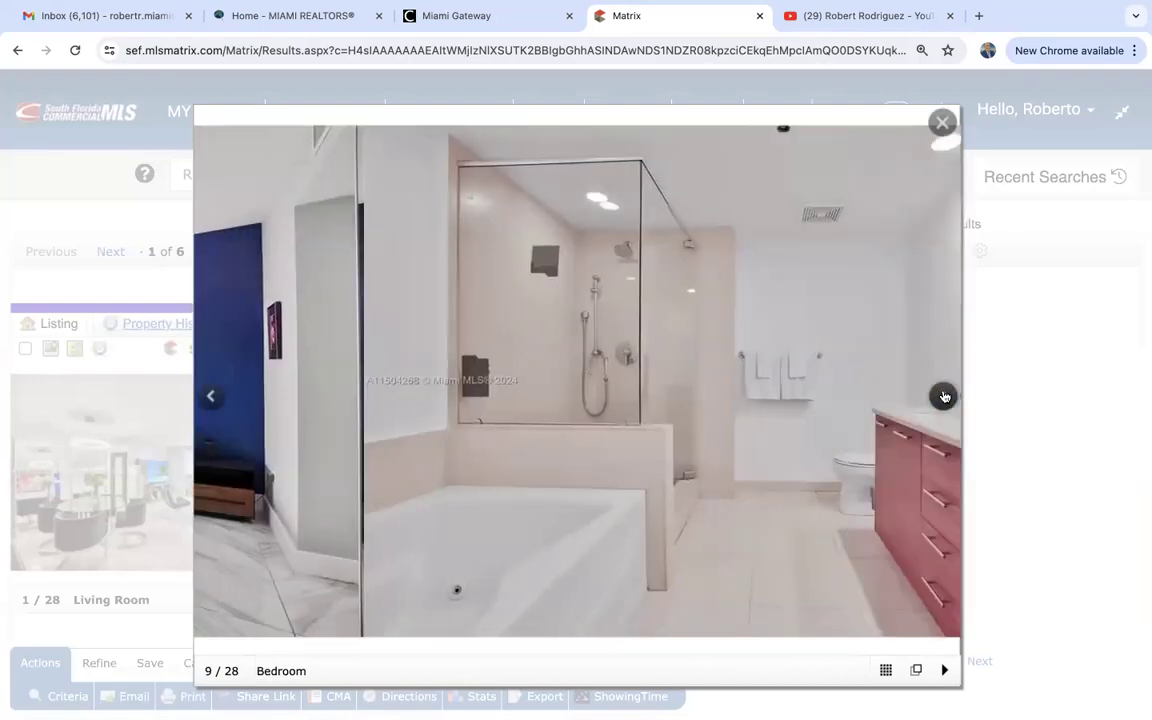
pyautogui.click(943, 396)
pyautogui.click(943, 396)
pyautogui.click(943, 396)
pyautogui.click(943, 396)
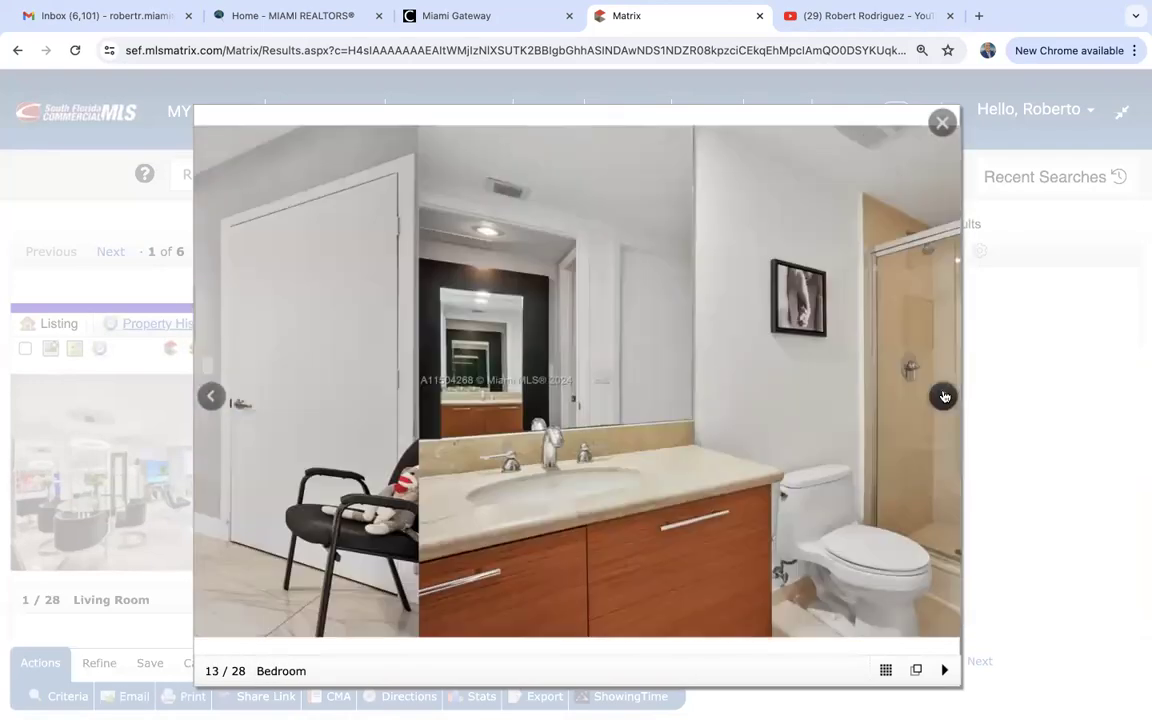
pyautogui.click(943, 396)
pyautogui.click(943, 396)
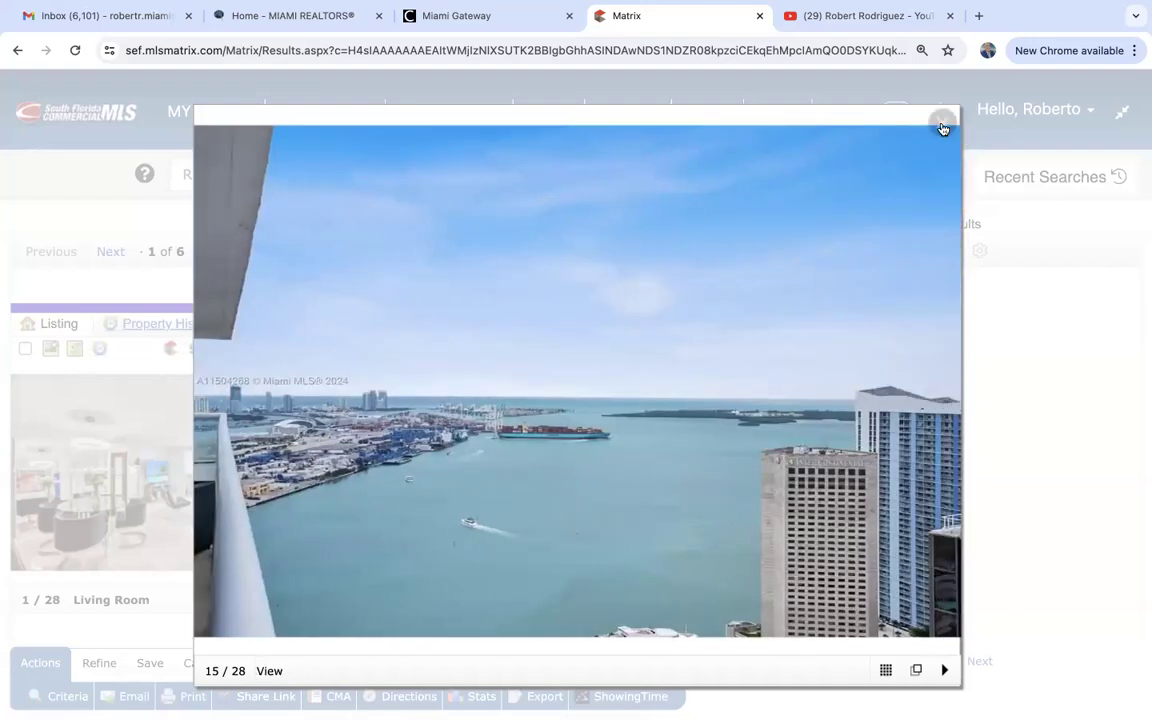
pyautogui.click(937, 131)
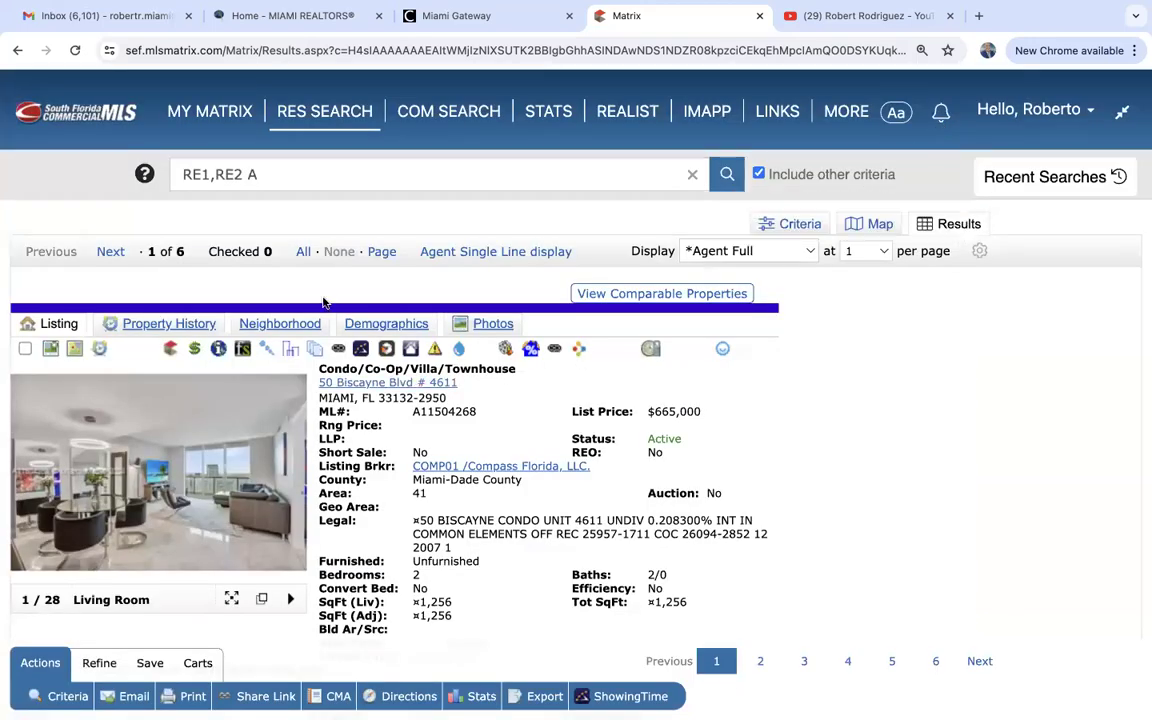
pyautogui.click(463, 250)
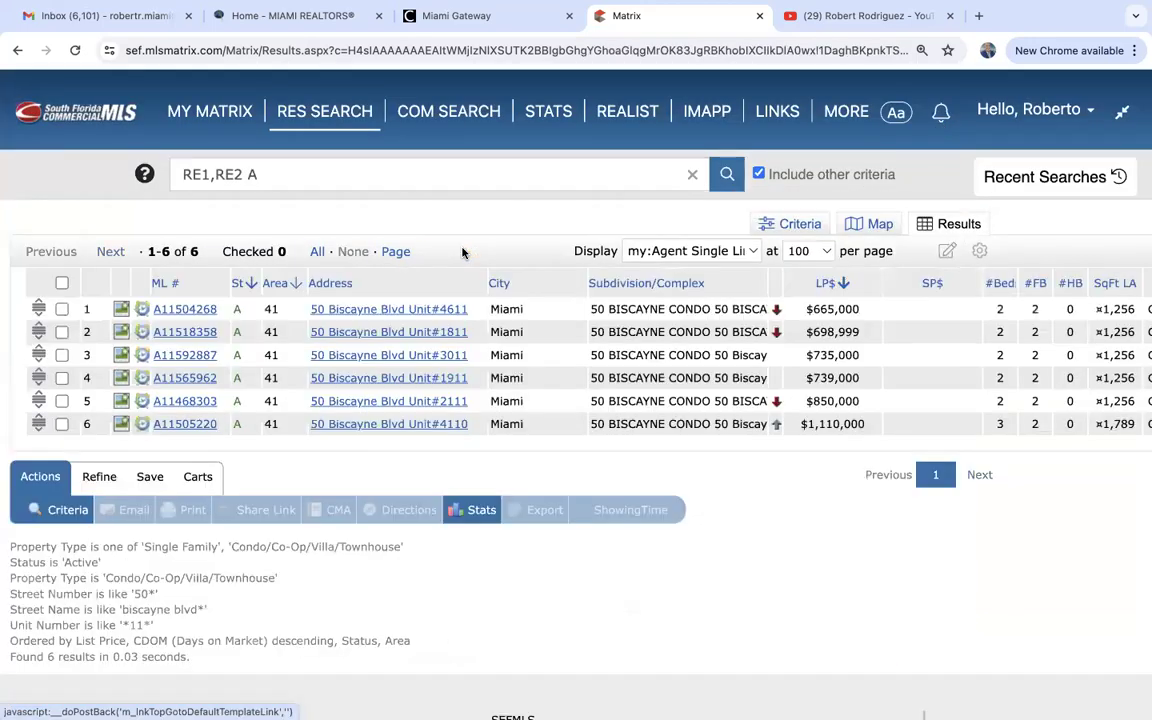
pyautogui.click(181, 426)
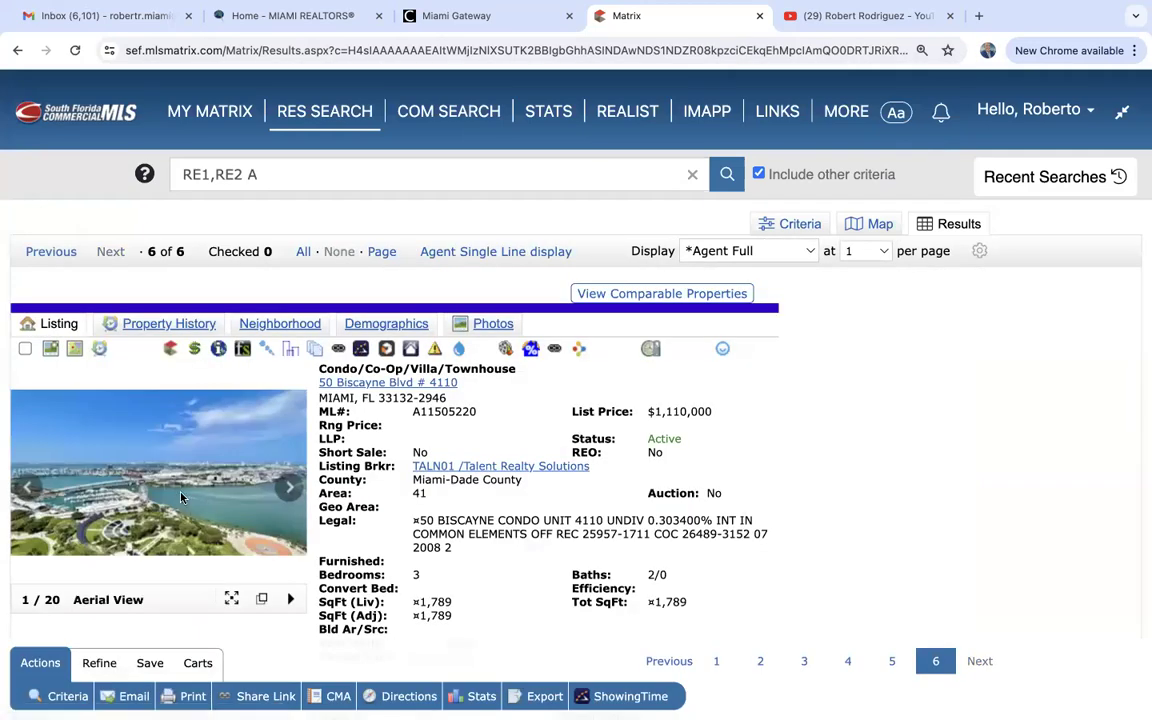
pyautogui.click(162, 442)
pyautogui.click(946, 400)
pyautogui.click(946, 400)
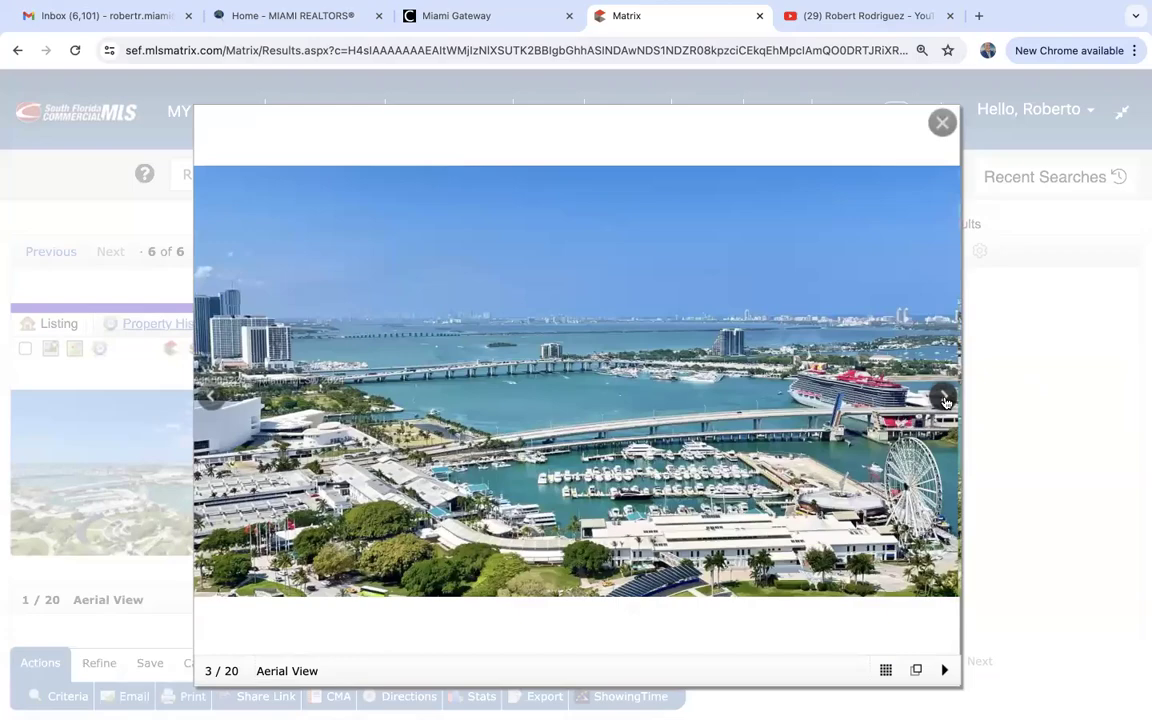
pyautogui.click(946, 400)
pyautogui.click(946, 401)
pyautogui.click(946, 400)
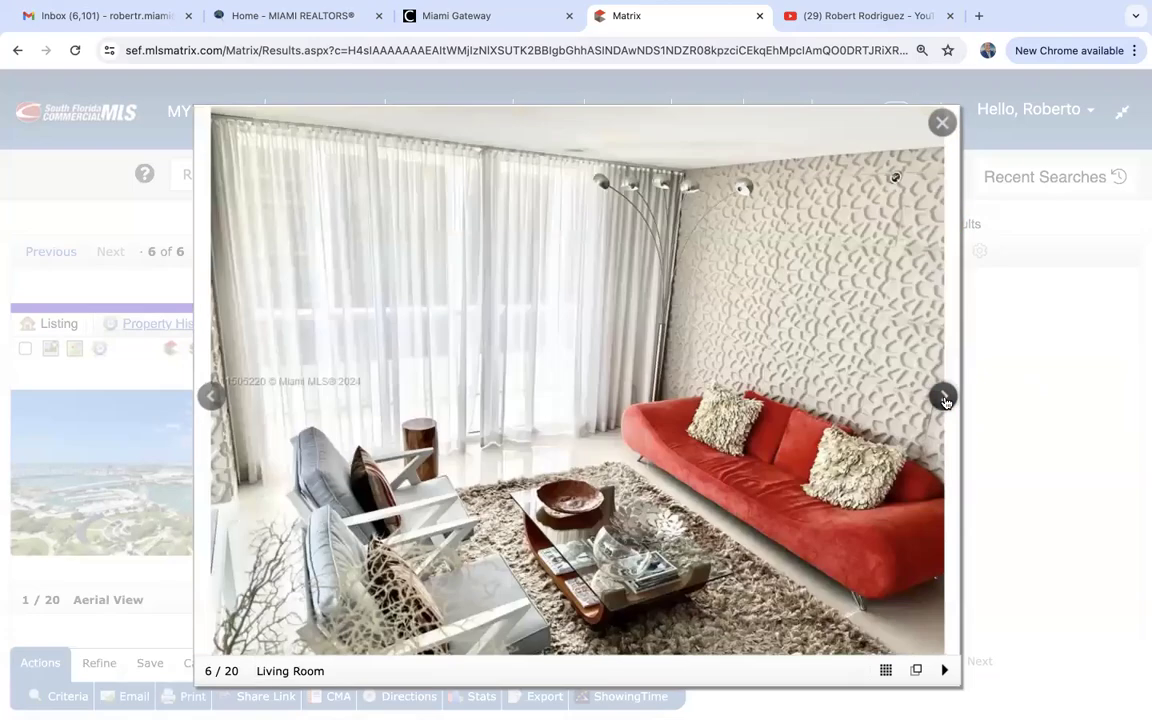
pyautogui.click(946, 400)
pyautogui.click(946, 400)
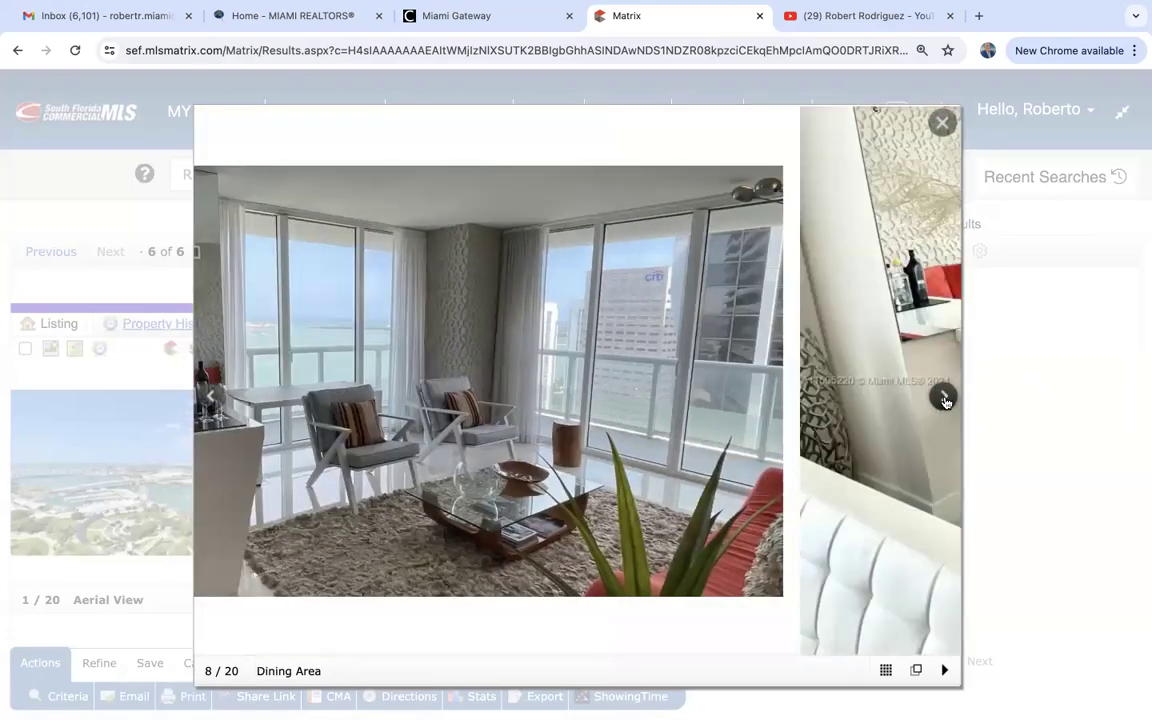
pyautogui.click(946, 400)
pyautogui.click(946, 400)
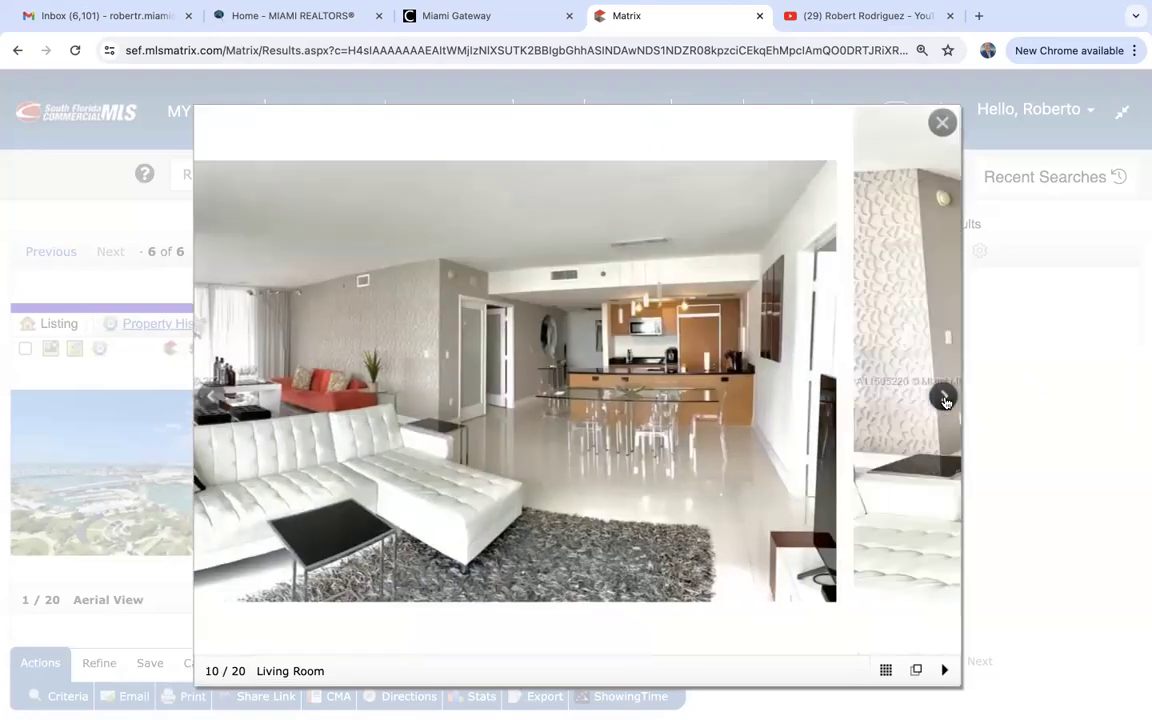
pyautogui.click(946, 400)
pyautogui.click(946, 400)
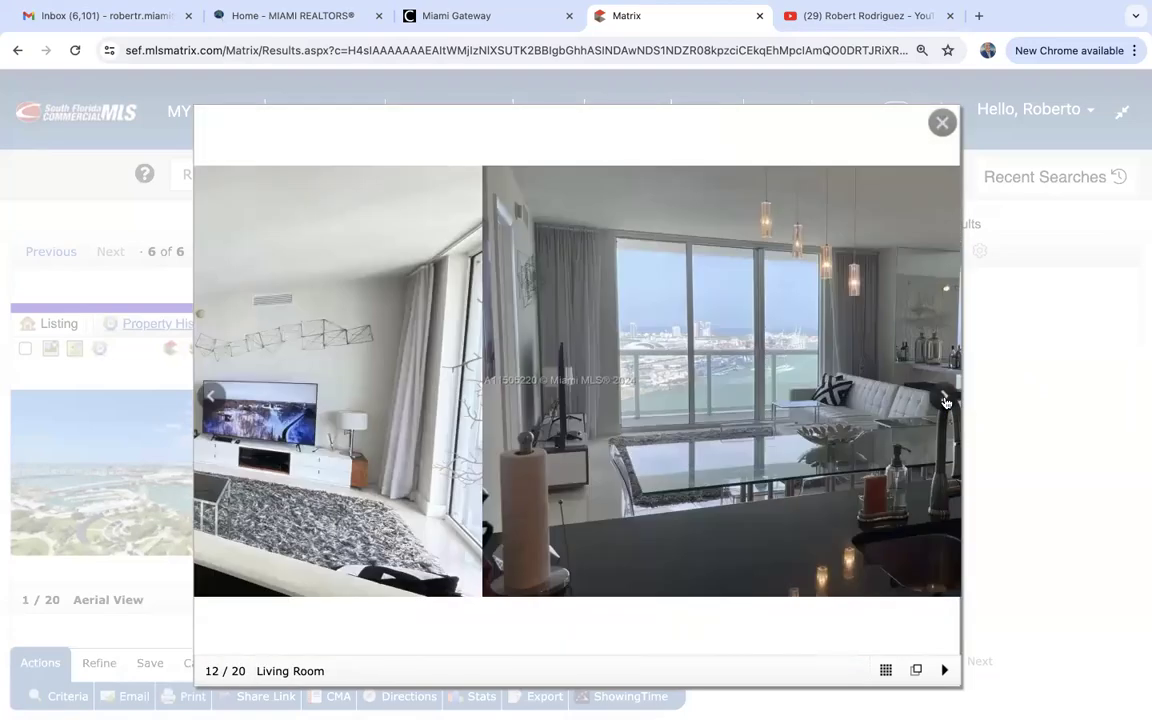
pyautogui.click(946, 400)
pyautogui.click(946, 400)
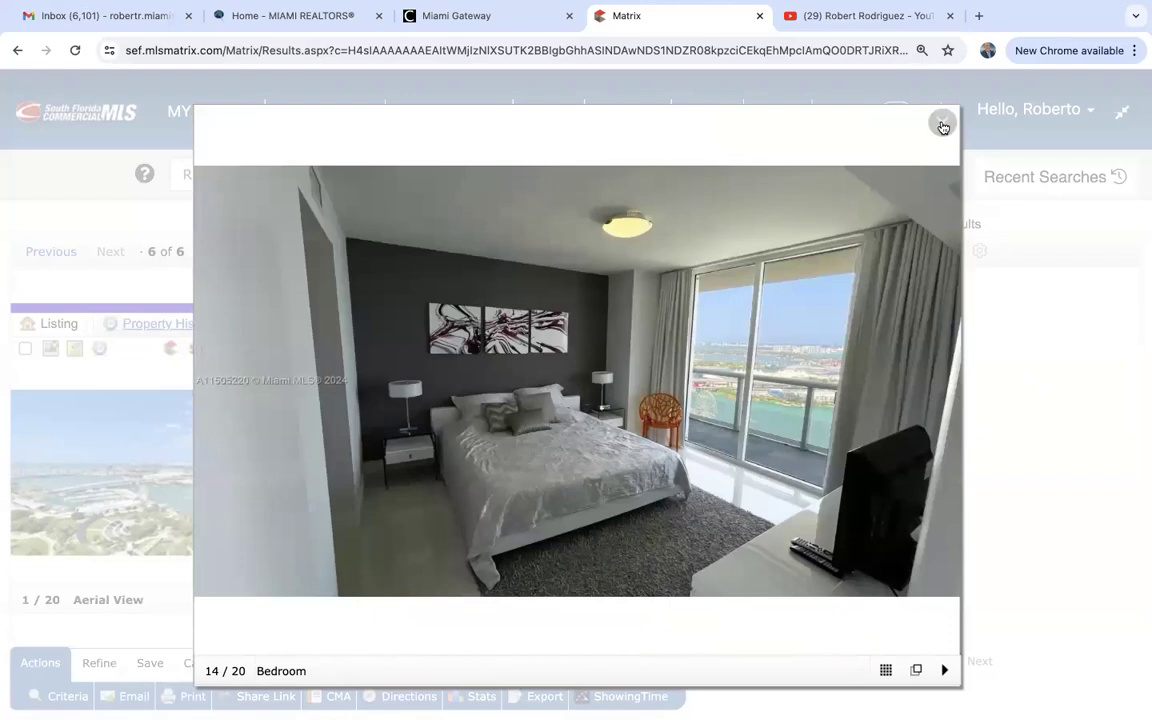
pyautogui.click(942, 125)
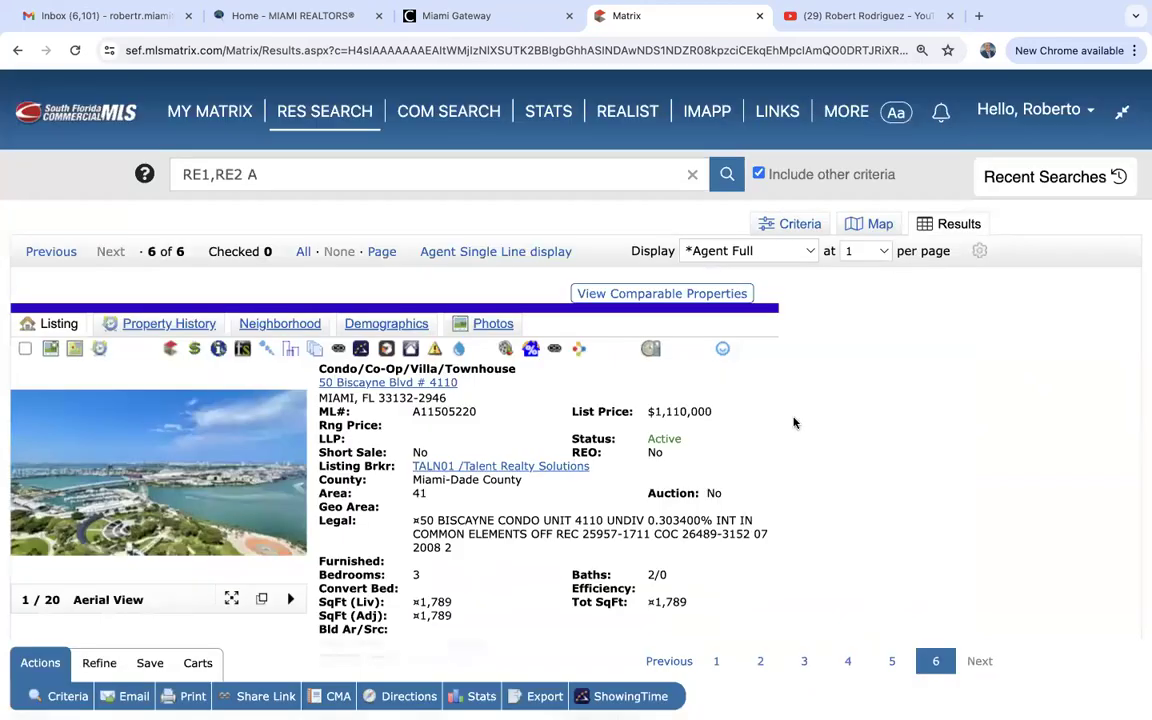
pyautogui.click(520, 258)
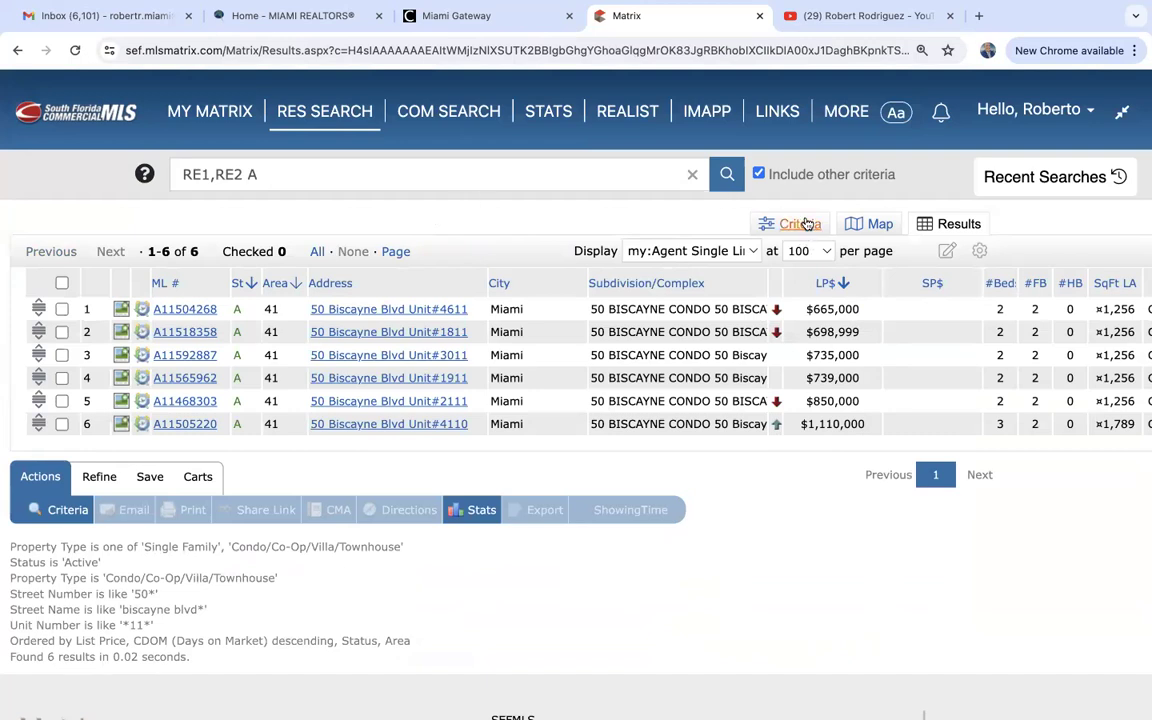
# Clear the *11* value from the Unit # field, returning the search to 16 matches.
pyautogui.click(765, 222)
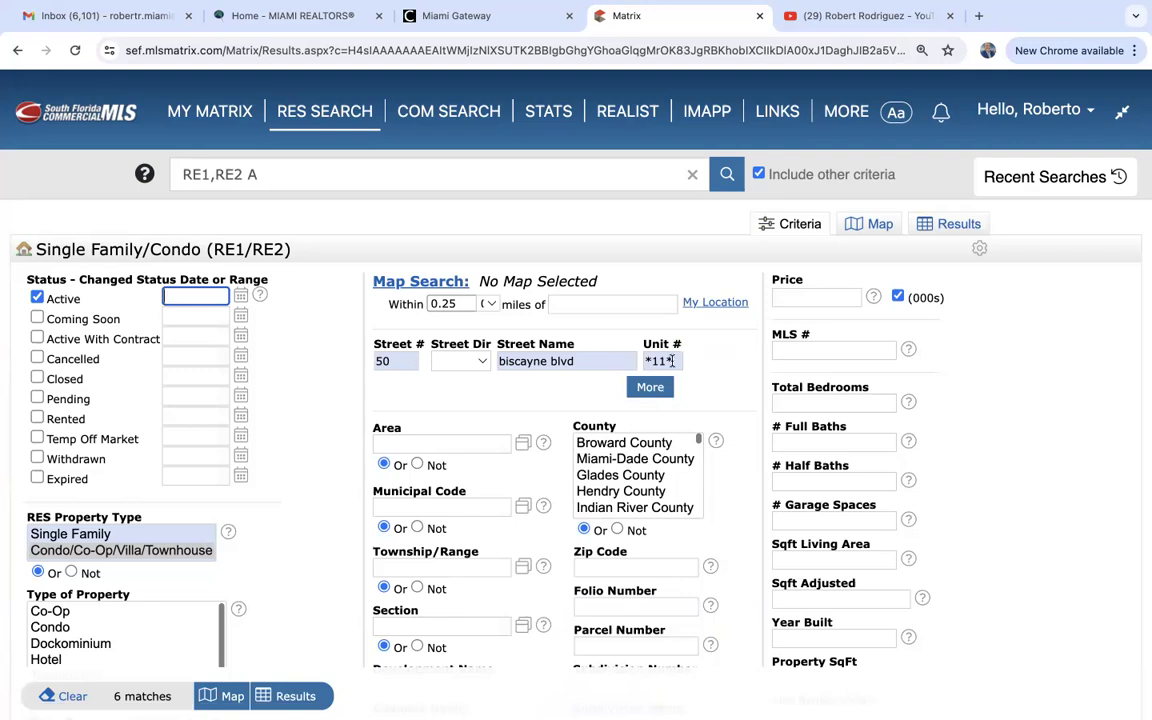
pyautogui.tripleClick(674, 363)
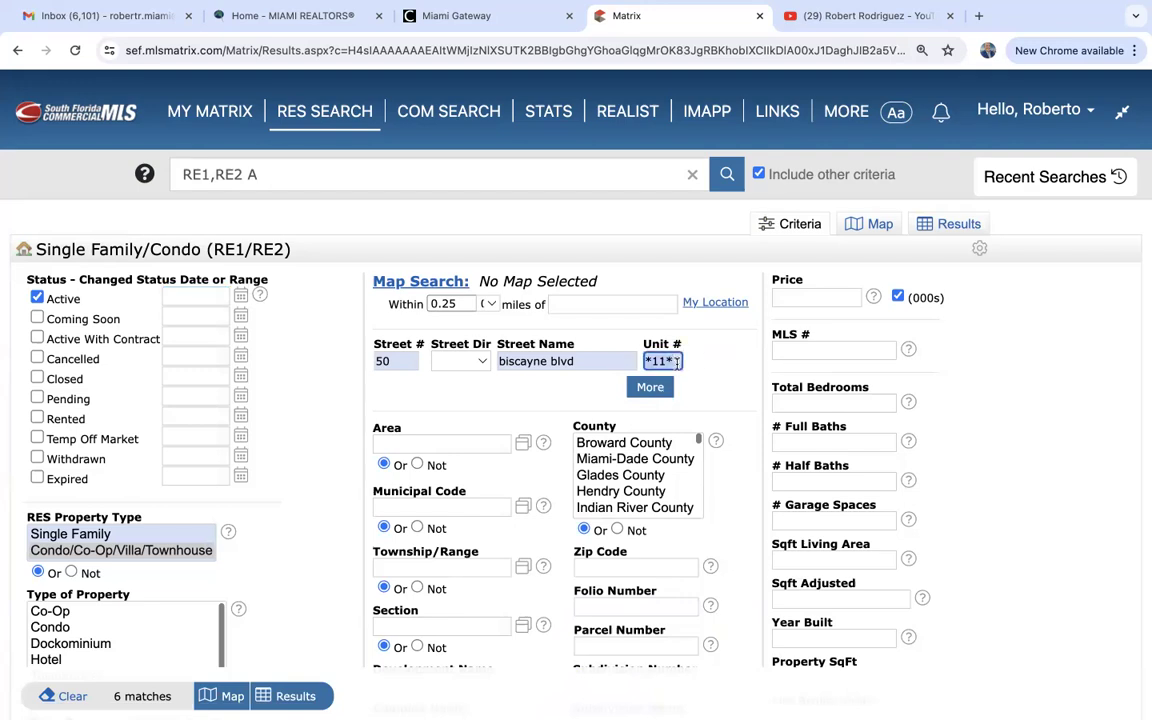
pyautogui.press('BackSpace')
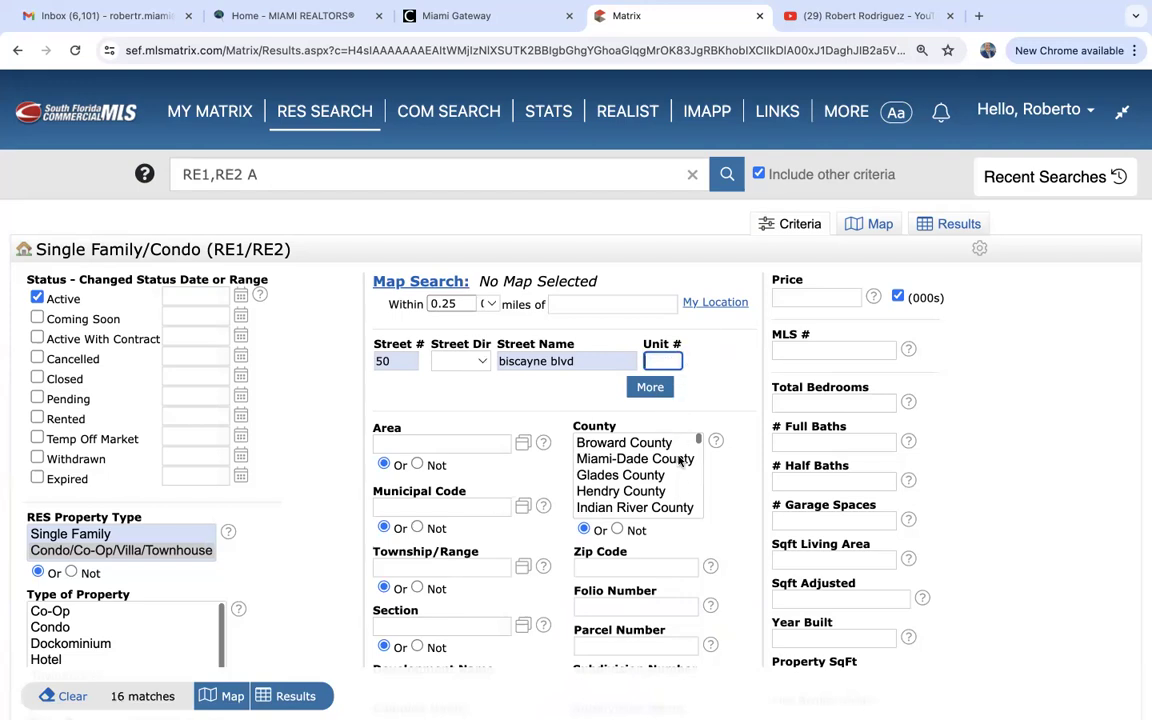
# Go to the My Matrix home dashboard via the MY MATRIX menu.
pyautogui.moveTo(200, 114)
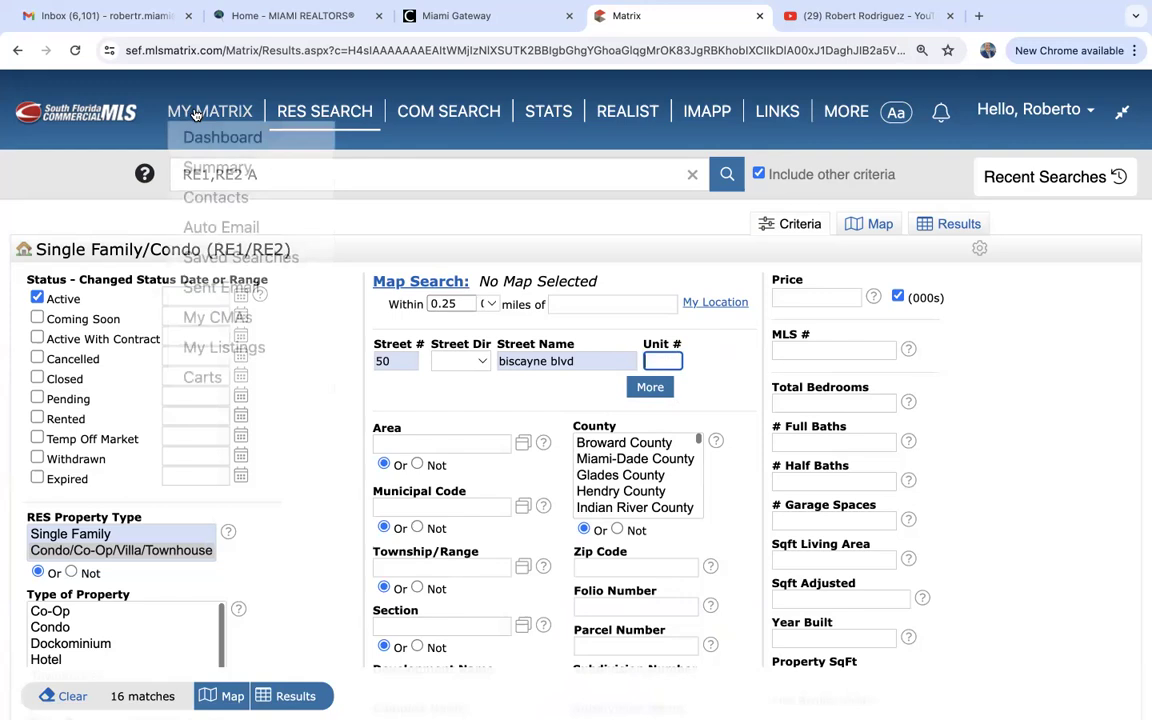
pyautogui.click(199, 114)
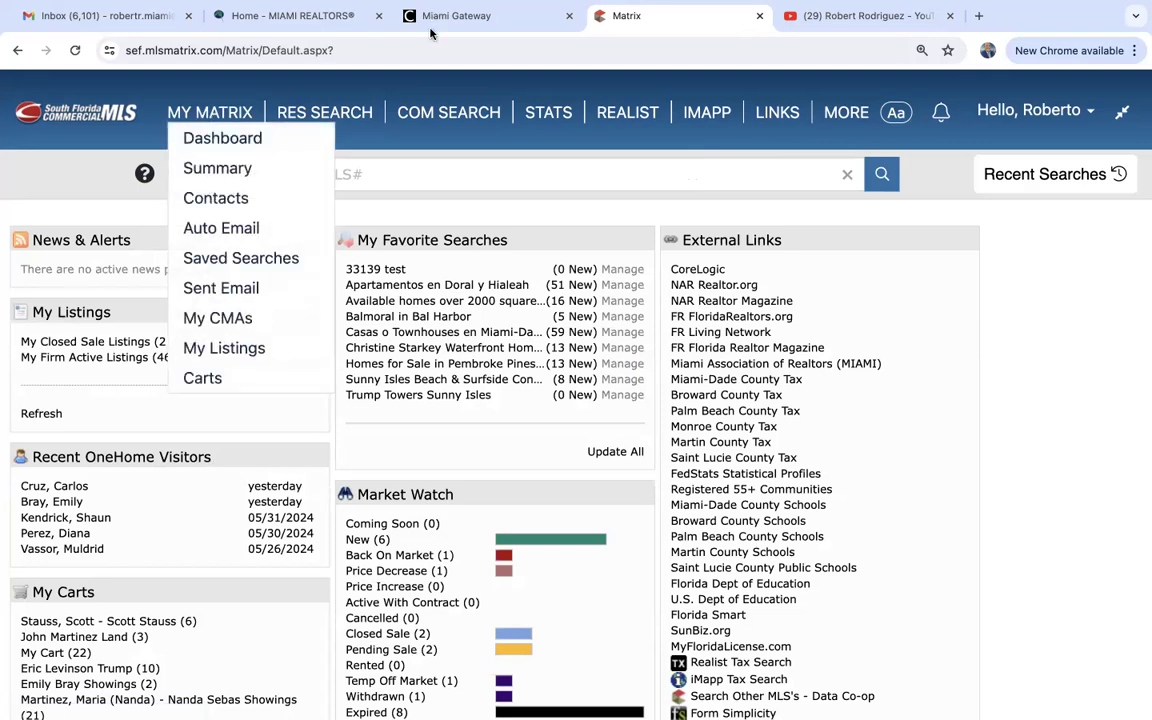
pyautogui.moveTo(434, 112)
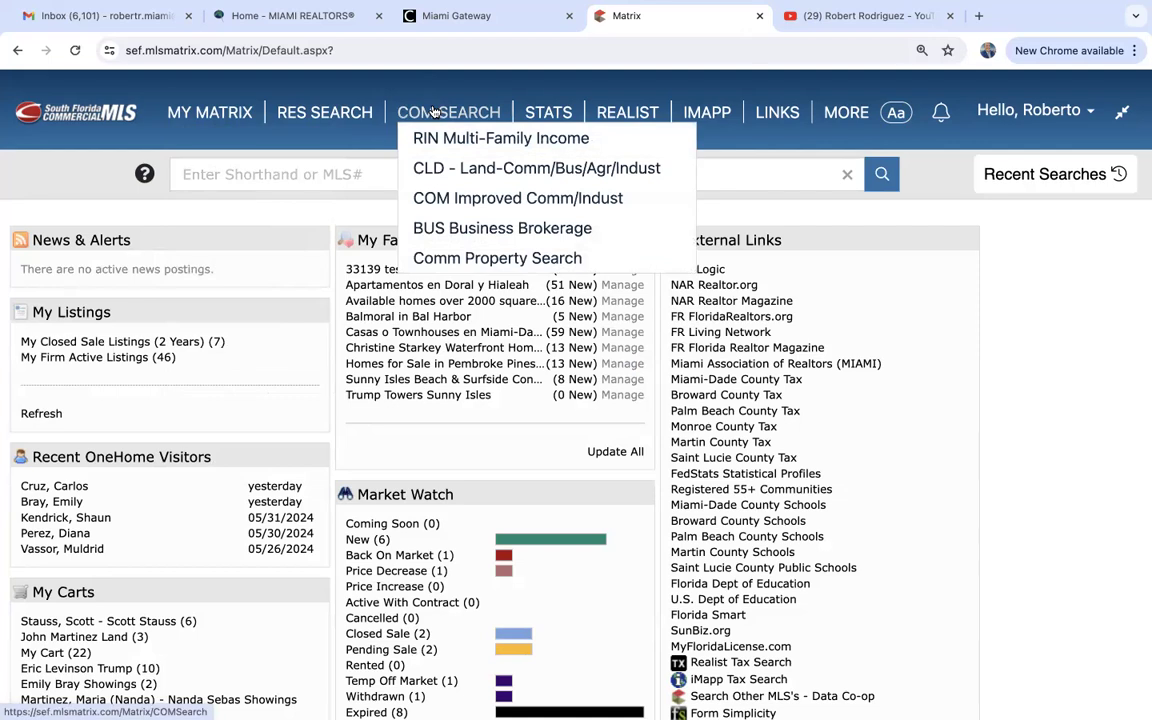